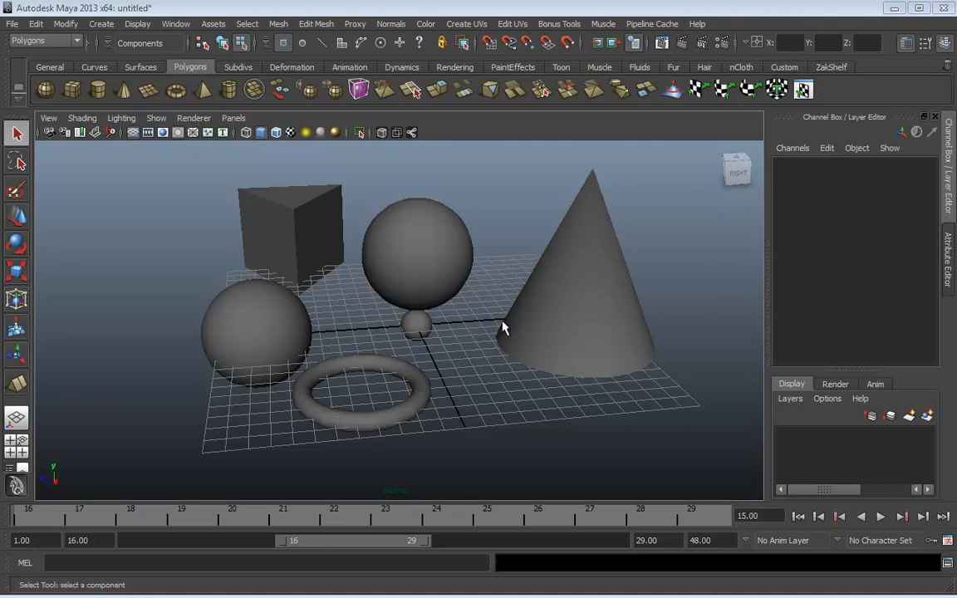
pyautogui.moveTo(504, 325)
pyautogui.keyDown('alt'); pyautogui.mouseDown()
pyautogui.moveTo(468, 376)
pyautogui.moveTo(641, 336)
pyautogui.moveTo(491, 413)
pyautogui.moveTo(498, 370)
pyautogui.moveTo(560, 380)
pyautogui.moveTo(564, 366)
pyautogui.mouseUp(); pyautogui.keyUp('alt')
pyautogui.press('4')
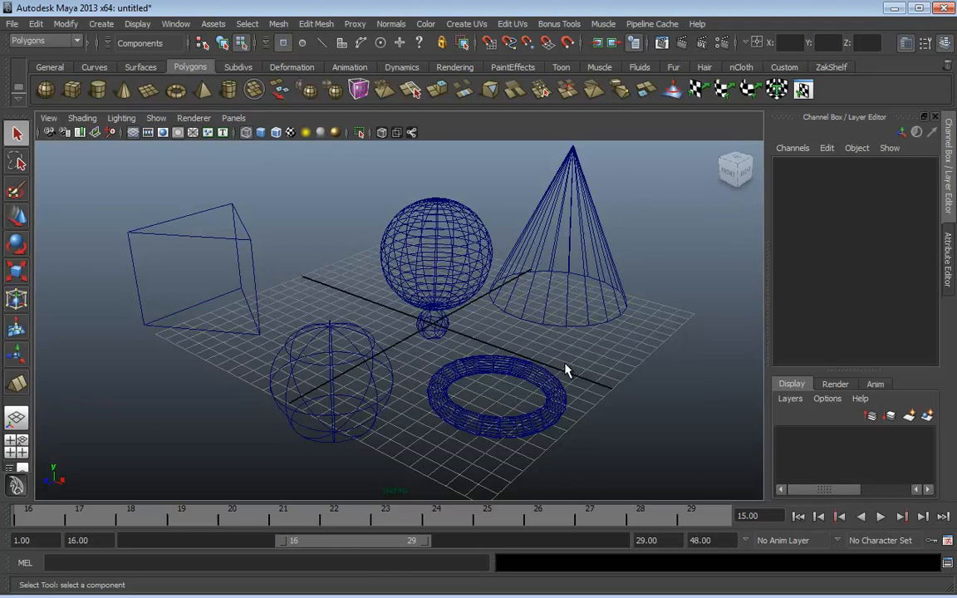
pyautogui.press('5')
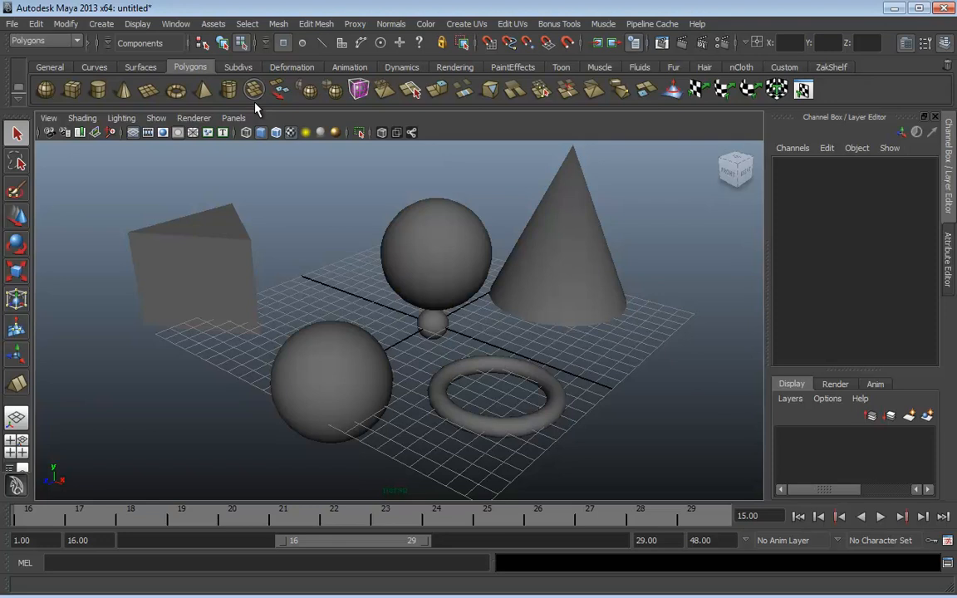
# Open the Hypershade from Rendering Editors and maximize it to fill the screen
pyautogui.click(175, 24)
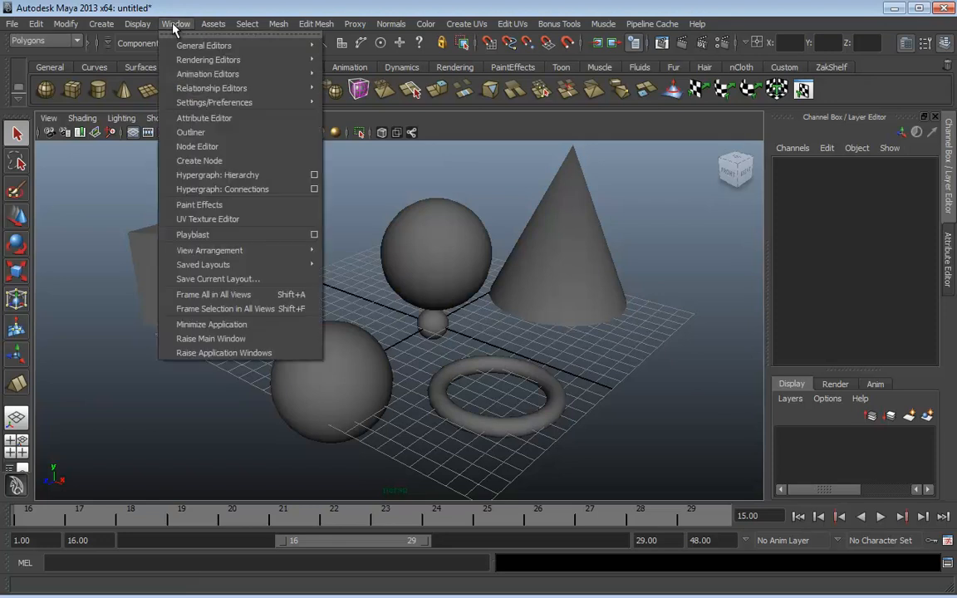
pyautogui.moveTo(215, 67)
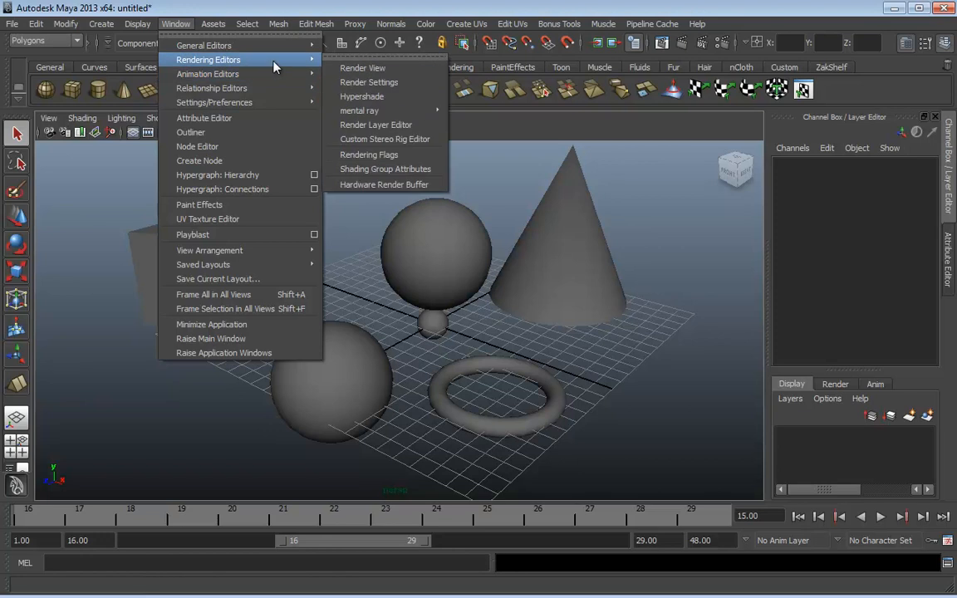
pyautogui.click(363, 97)
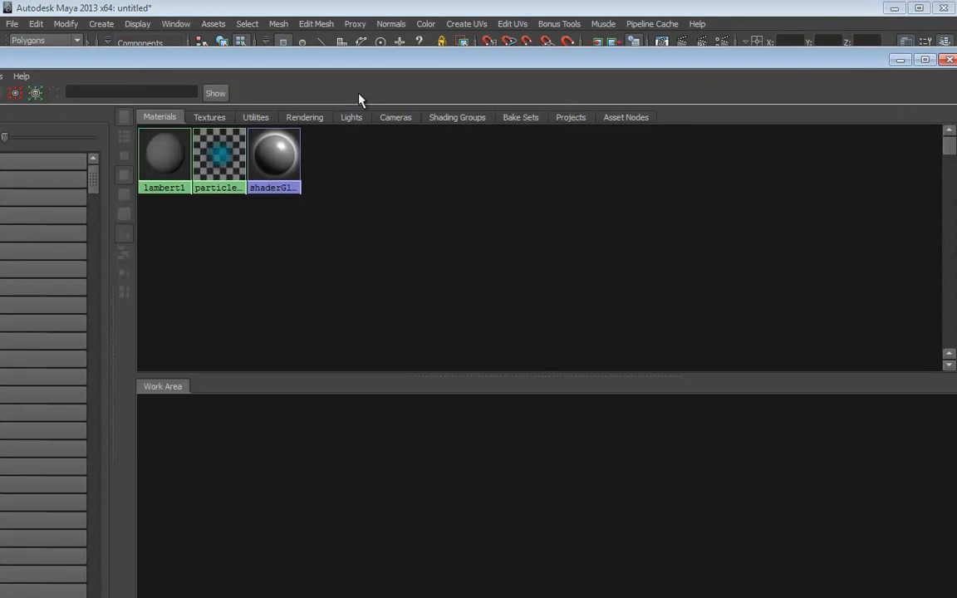
pyautogui.doubleClick(258, 60)
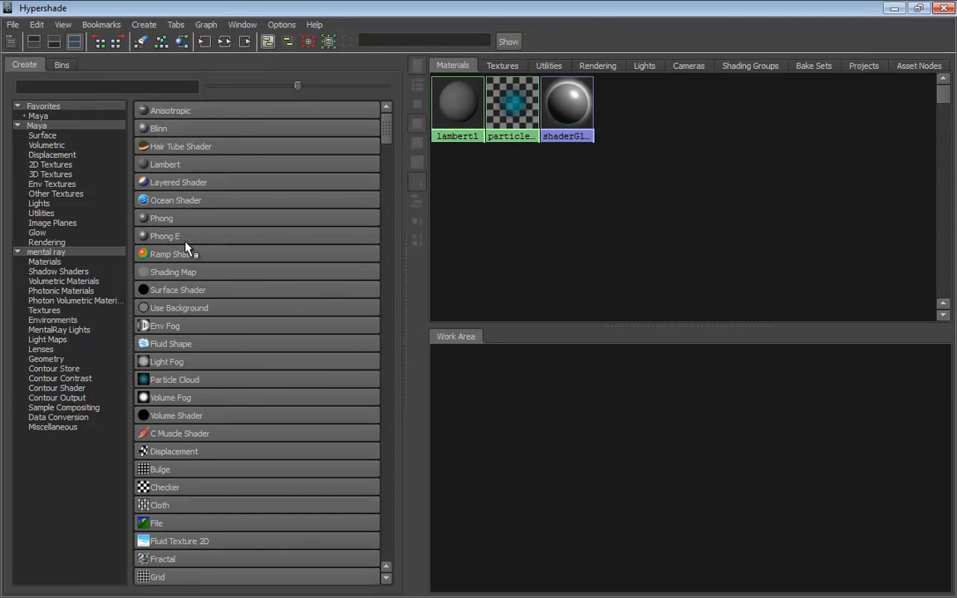
# Create a Blinn material, blinn1, and connect a Checker texture to its color
pyautogui.click(158, 129)
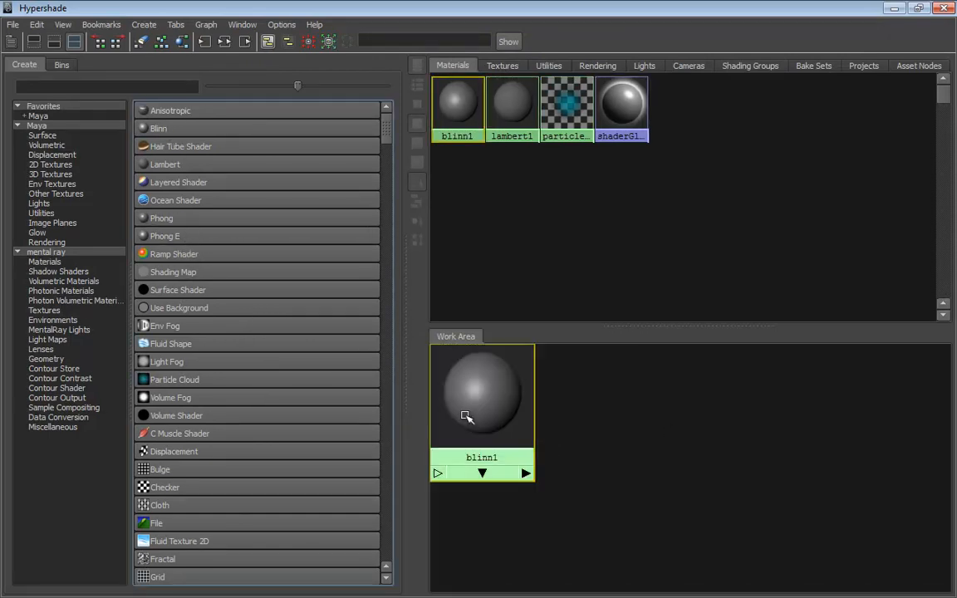
pyautogui.moveTo(462, 416); pyautogui.dragTo(623, 425)
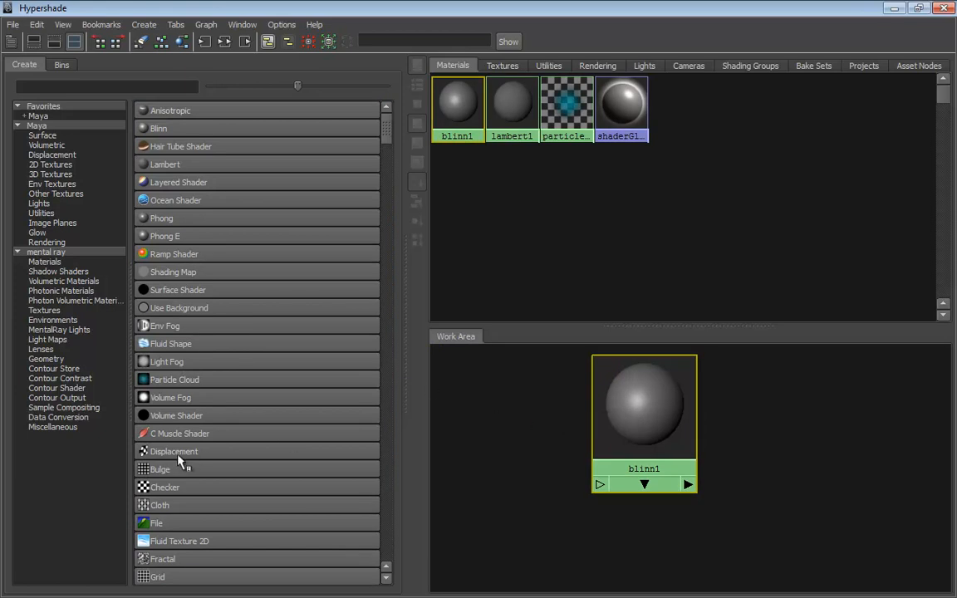
pyautogui.moveTo(172, 497); pyautogui.dragTo(636, 407, button='middle')
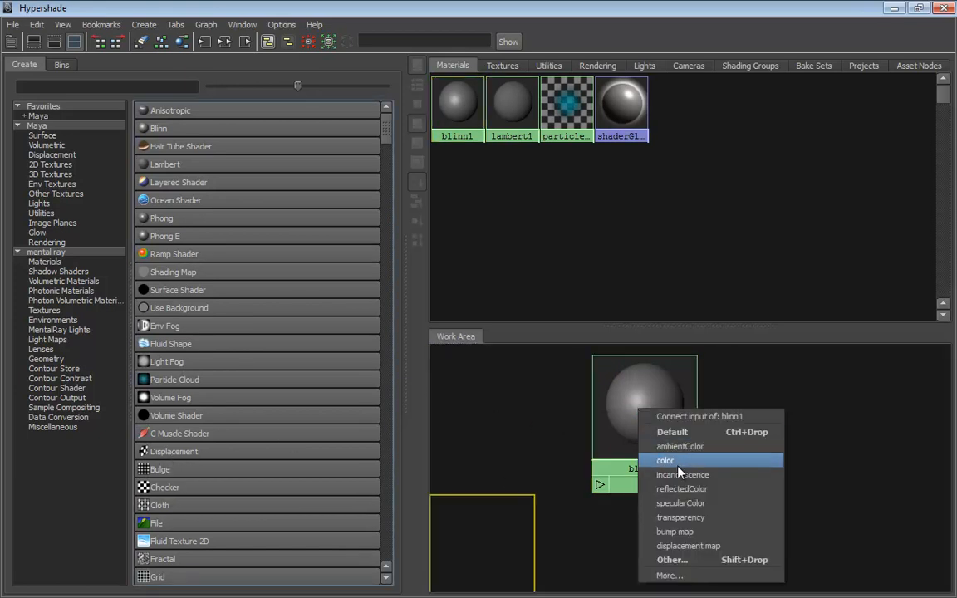
pyautogui.click(655, 457)
pyautogui.moveTo(487, 545); pyautogui.dragTo(507, 425)
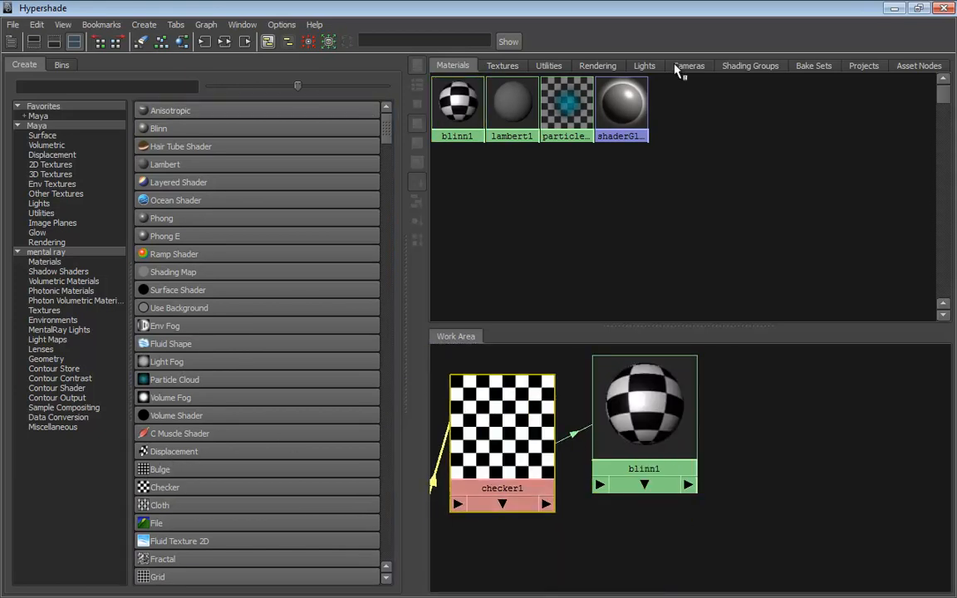
# Restore the Hypershade to a smaller window and maximize the main Maya window
pyautogui.doubleClick(654, 13)
pyautogui.moveTo(565, 56); pyautogui.dragTo(817, 26)
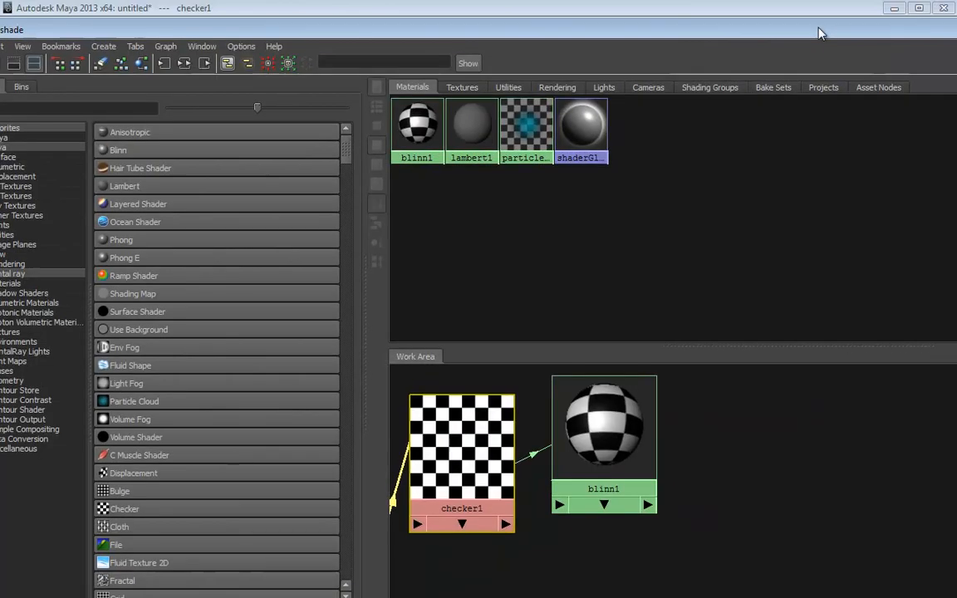
pyautogui.doubleClick(537, 12)
pyautogui.moveTo(480, 35); pyautogui.dragTo(572, 148)
pyautogui.moveTo(50, 133); pyautogui.dragTo(613, 360)
pyautogui.doubleClick(469, 74)
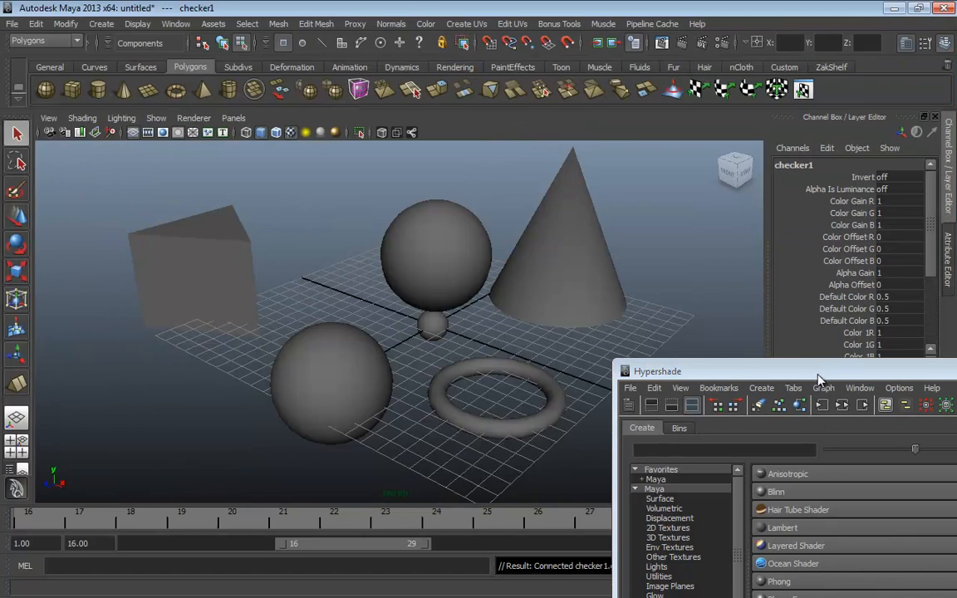
# Arrange the Hypershade over the viewport so the spheres and blinn1 swatch are visible
pyautogui.moveTo(744, 371); pyautogui.dragTo(635, 159)
pyautogui.moveTo(795, 163); pyautogui.dragTo(650, 167)
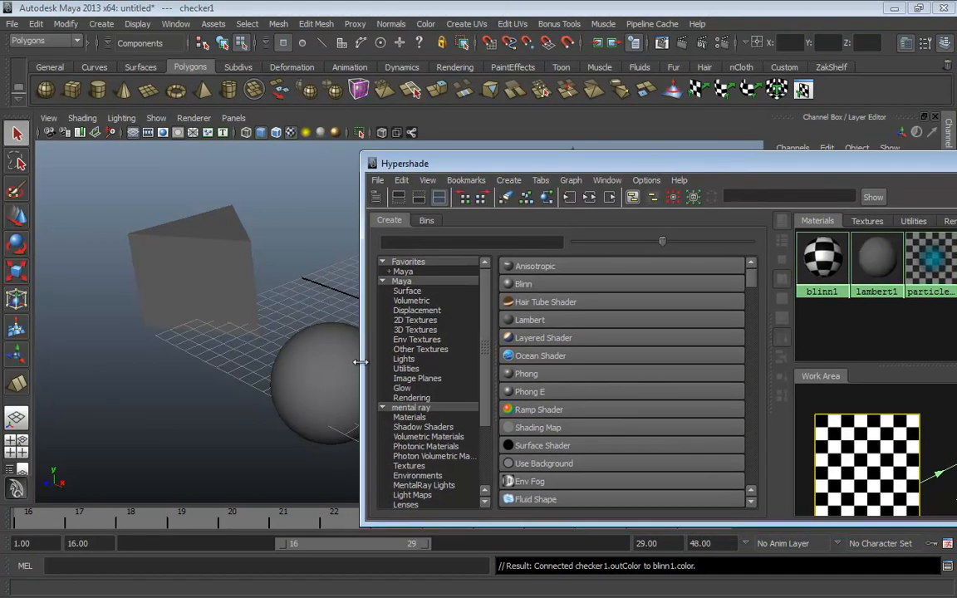
pyautogui.moveTo(359, 367); pyautogui.dragTo(481, 368)
pyautogui.moveTo(882, 392); pyautogui.dragTo(665, 392)
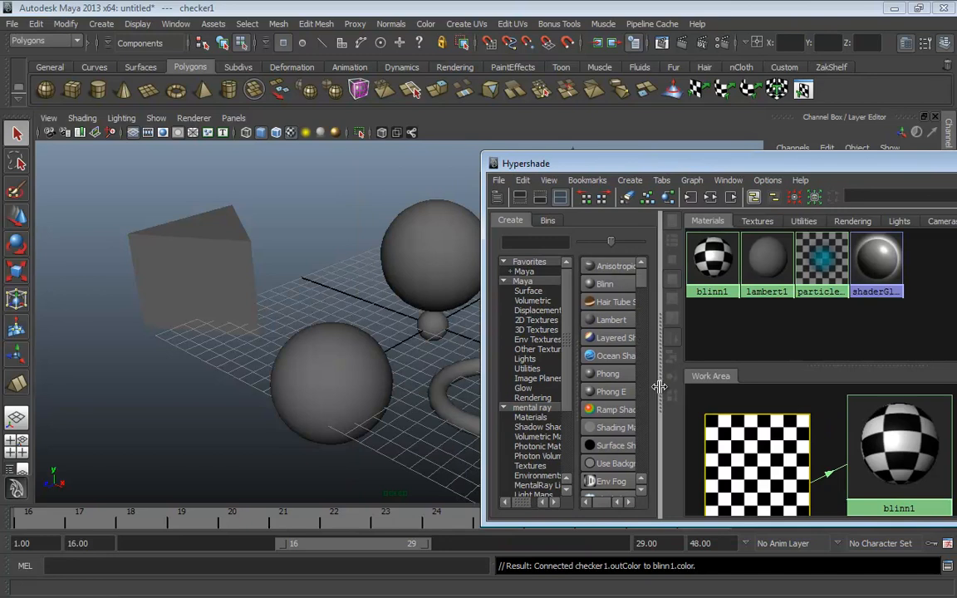
# Apply blinn1 to the back sphere, pSphere1, and close the Hypershade
pyautogui.moveTo(900, 472); pyautogui.dragTo(391, 245, button='middle')
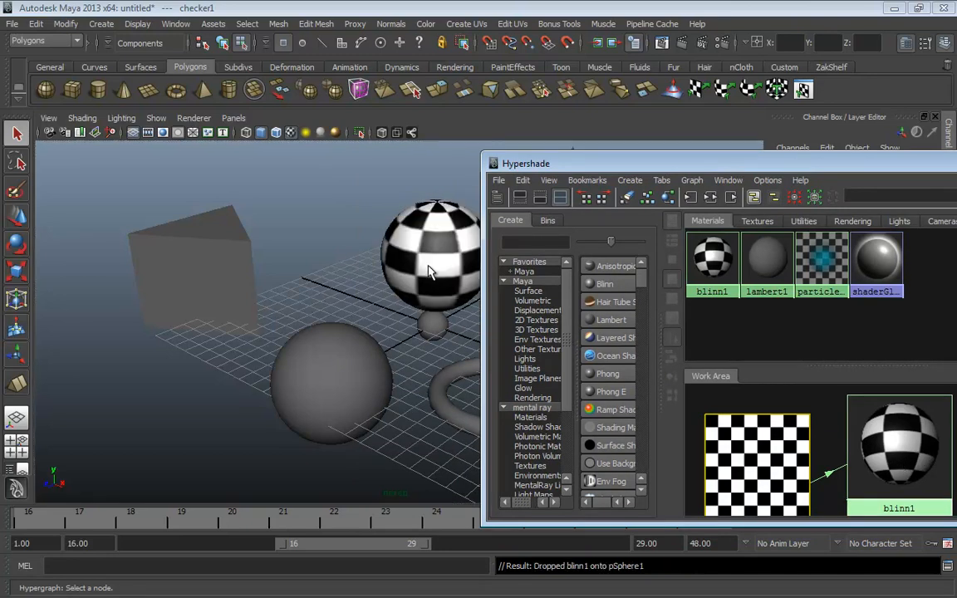
pyautogui.moveTo(696, 163); pyautogui.dragTo(444, 153)
pyautogui.click(789, 155)
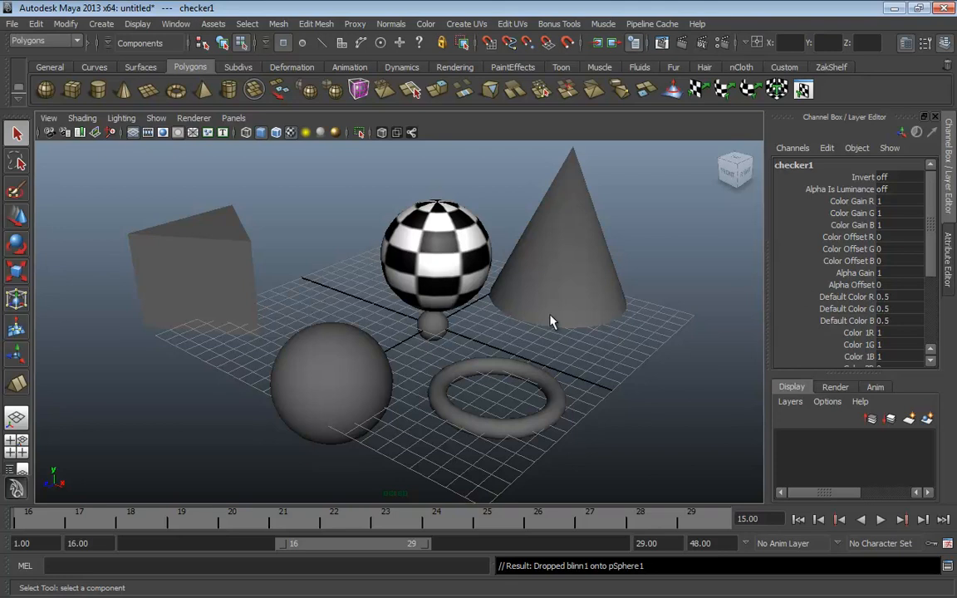
# Add a point light from Create > Lights
pyautogui.click(100, 24)
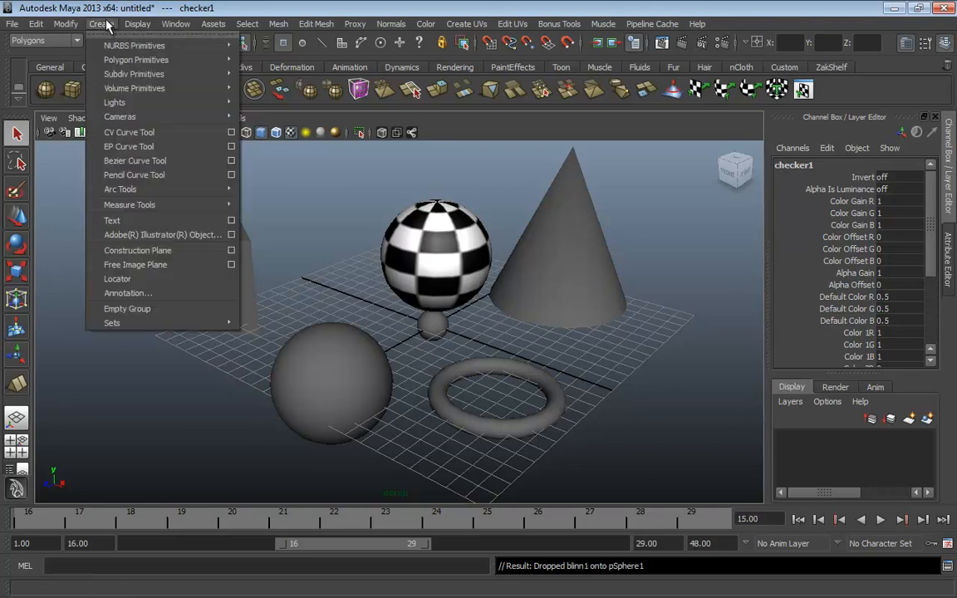
pyautogui.moveTo(114, 103)
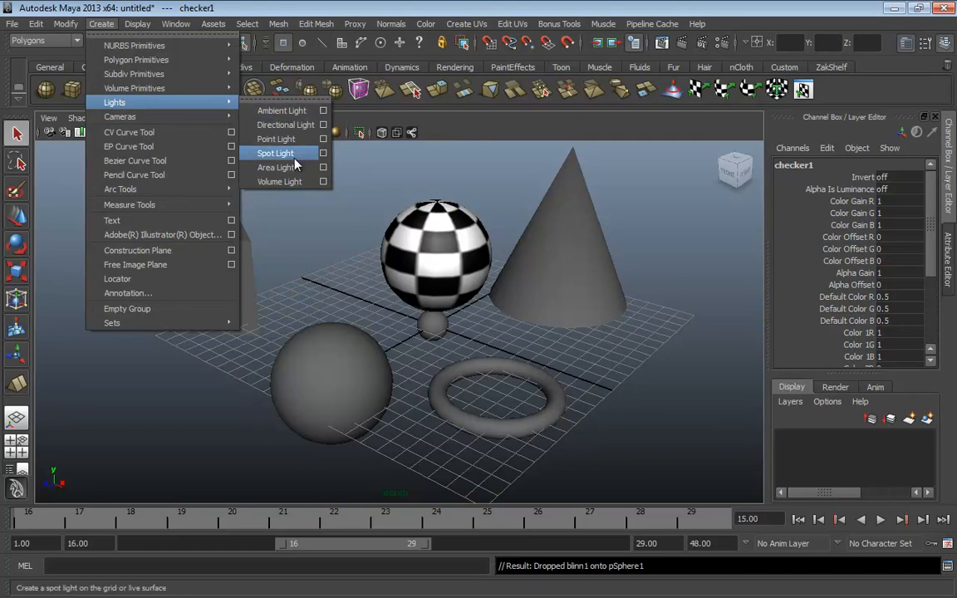
pyautogui.click(277, 139)
# Move the point light to about X 10.5, Y 11.4, Z 19.2
pyautogui.press('w')
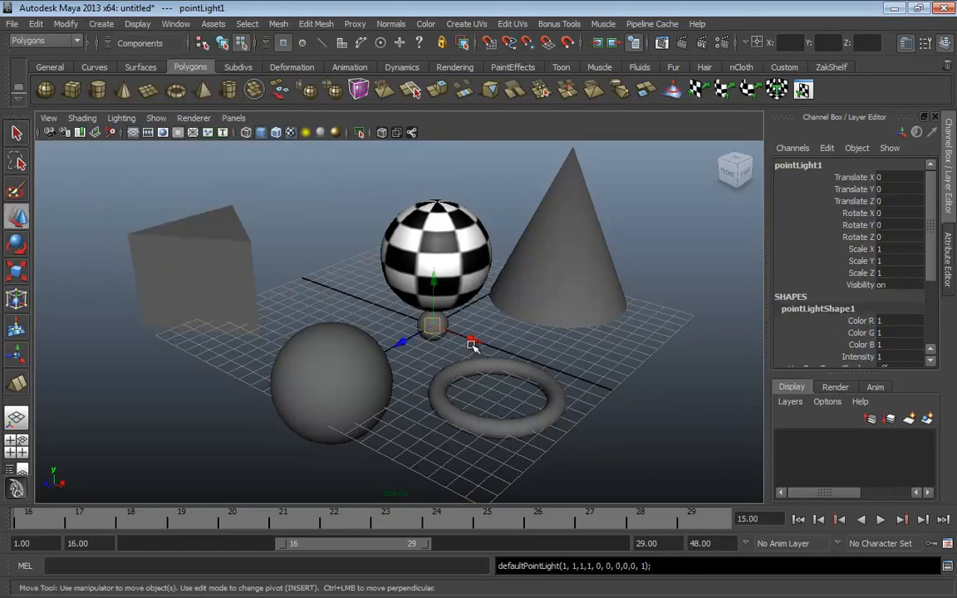
pyautogui.moveTo(475, 352); pyautogui.dragTo(633, 400)
pyautogui.moveTo(594, 342); pyautogui.dragTo(628, 137)
pyautogui.moveTo(596, 182); pyautogui.dragTo(222, 245)
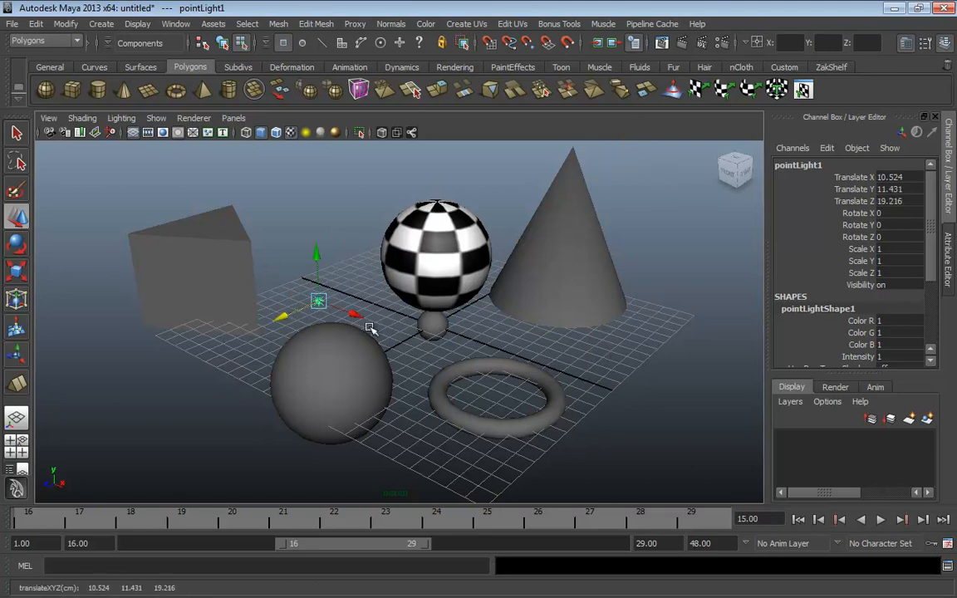
# Turn on textures and scene lighting, and raise the light to X 8.262, Y 13.064, Z 20.079
pyautogui.press('4')
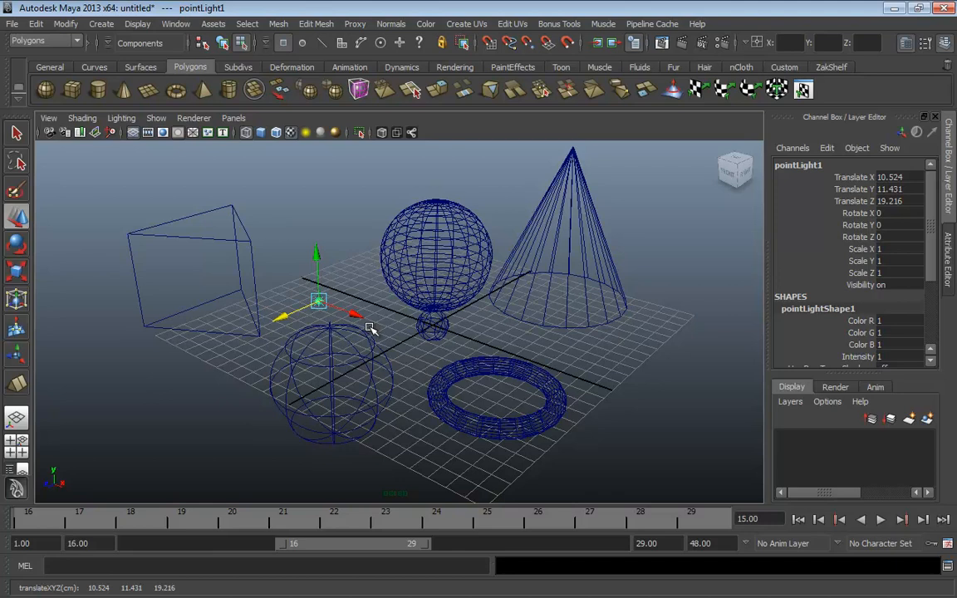
pyautogui.press('5')
pyautogui.press('6')
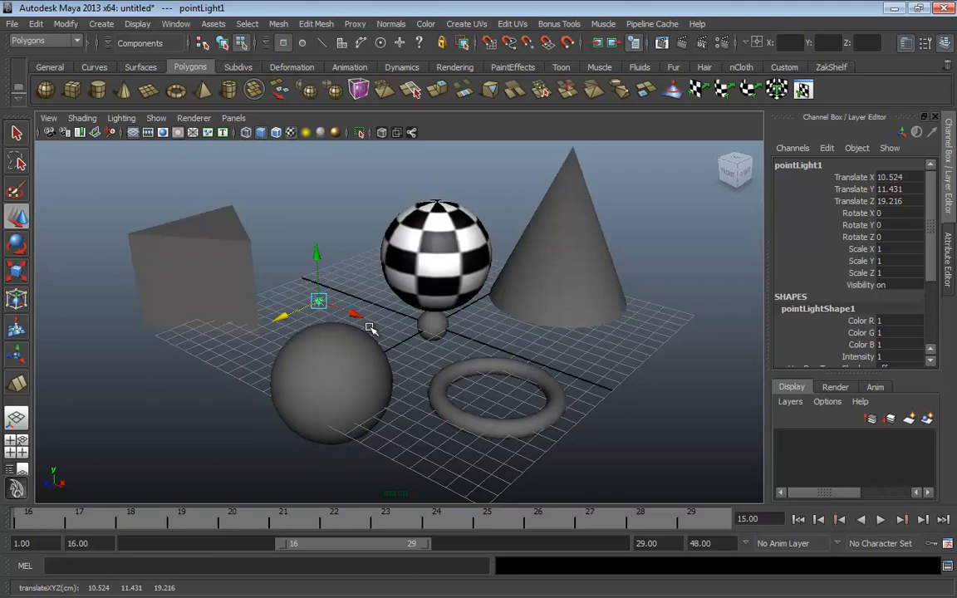
pyautogui.press('7')
pyautogui.moveTo(316, 304); pyautogui.dragTo(241, 238)
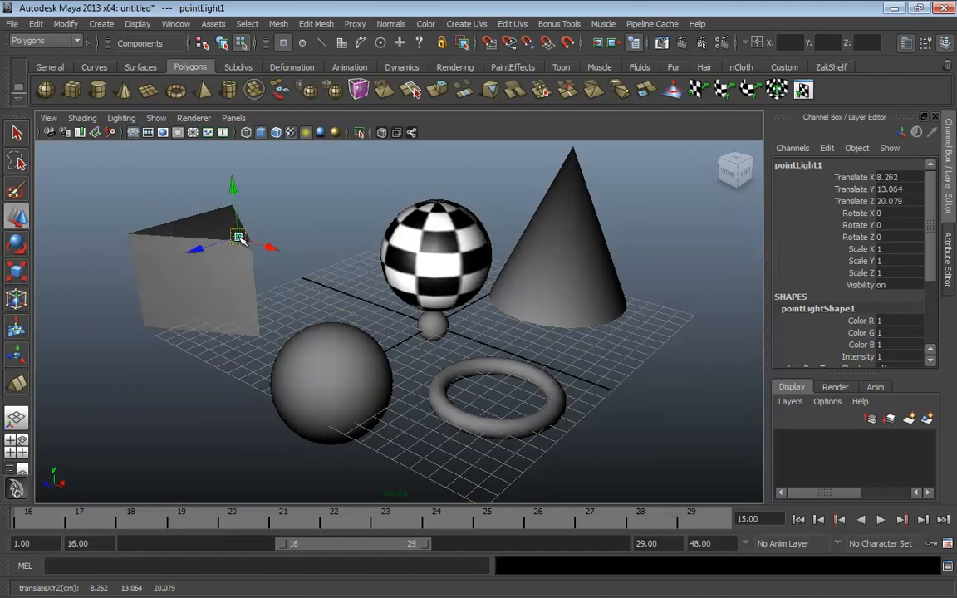
# Compare wireframe, shaded, textured and lit display modes, ending in smooth shading
pyautogui.press('4')
pyautogui.press('5')
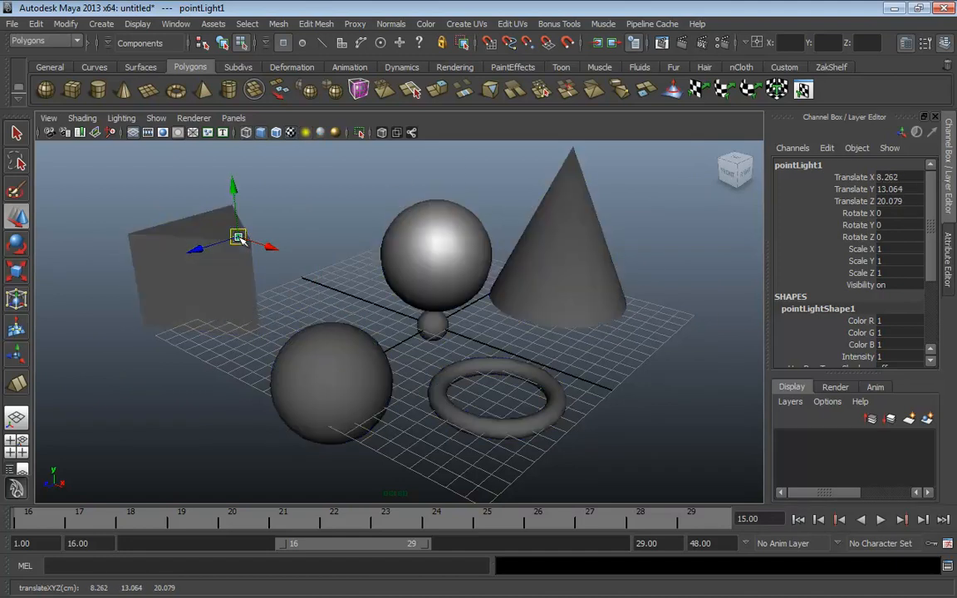
pyautogui.press('6')
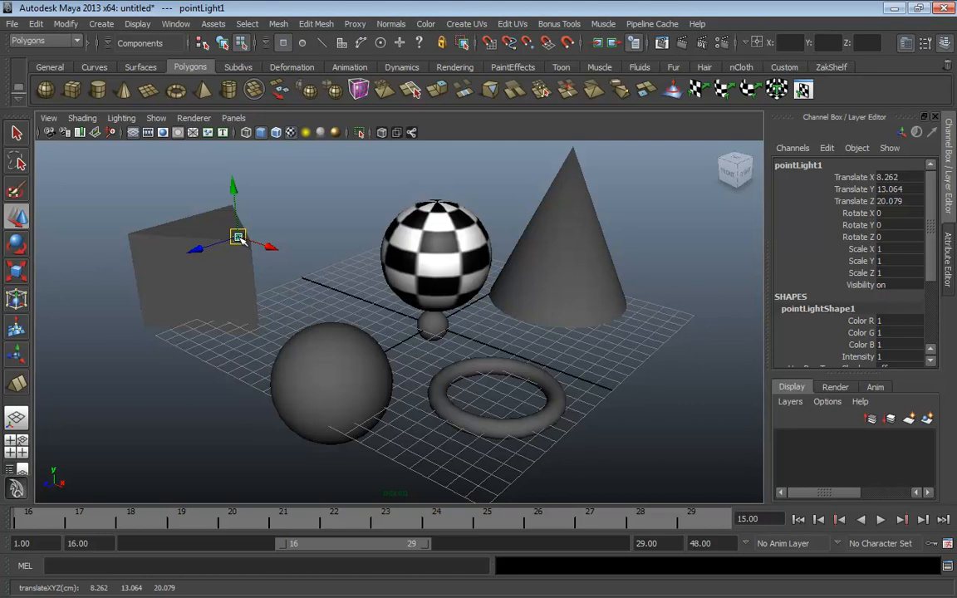
pyautogui.press('7')
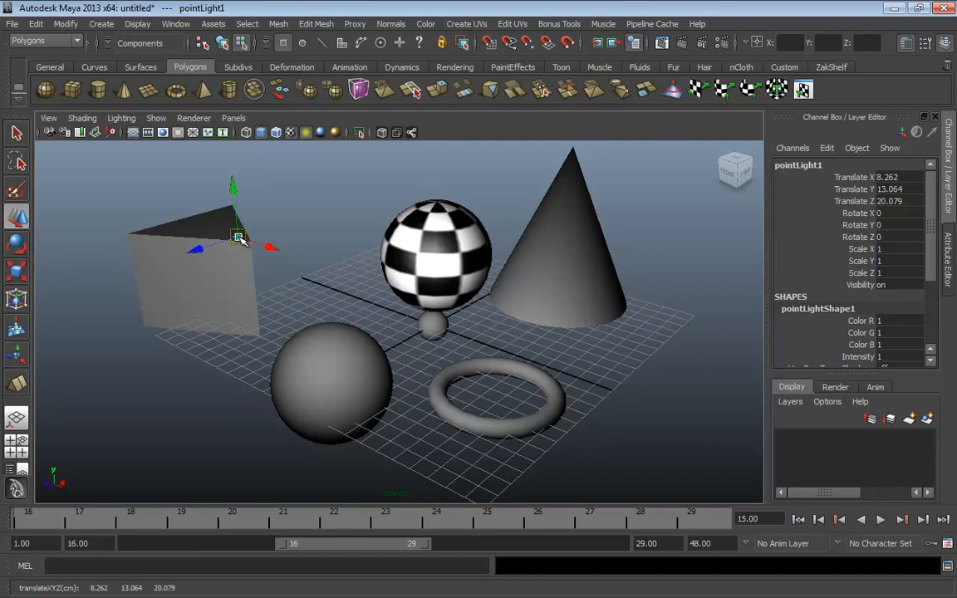
pyautogui.press('5')
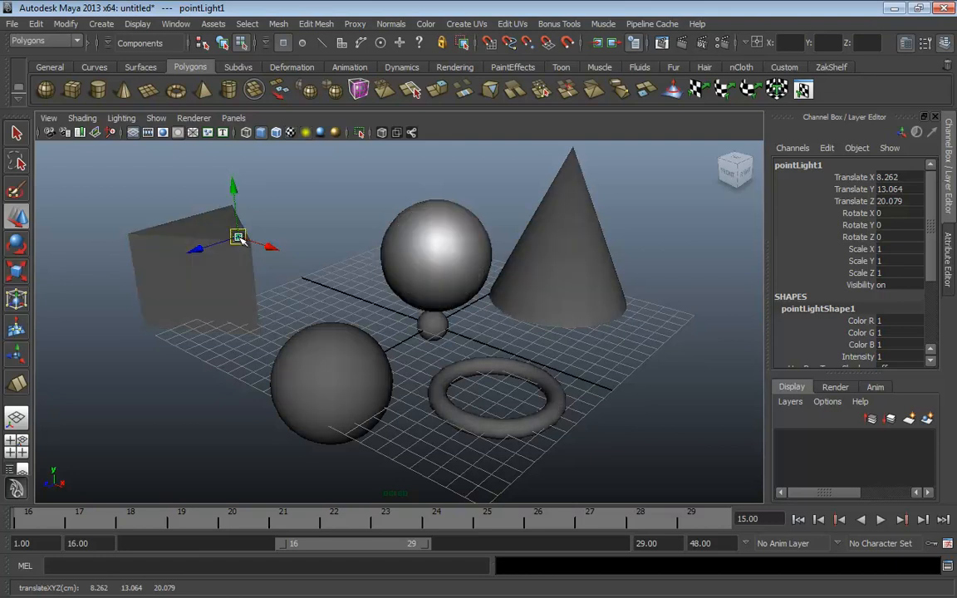
pyautogui.press('4')
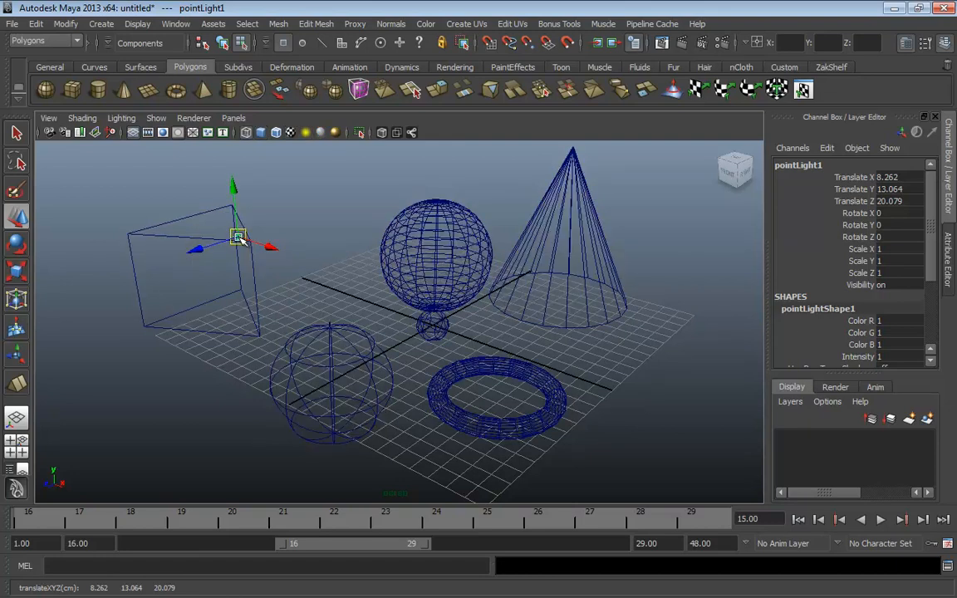
pyautogui.press('5')
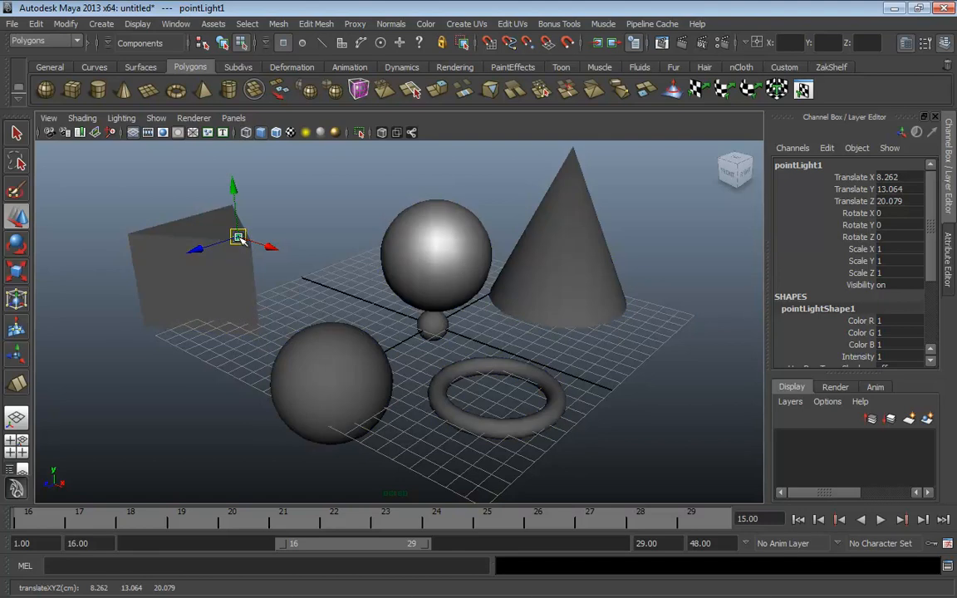
# Move pointLight1 to X 11.114, Y 13.292, Z 17.523 with textures and scene lighting on
pyautogui.press('7')
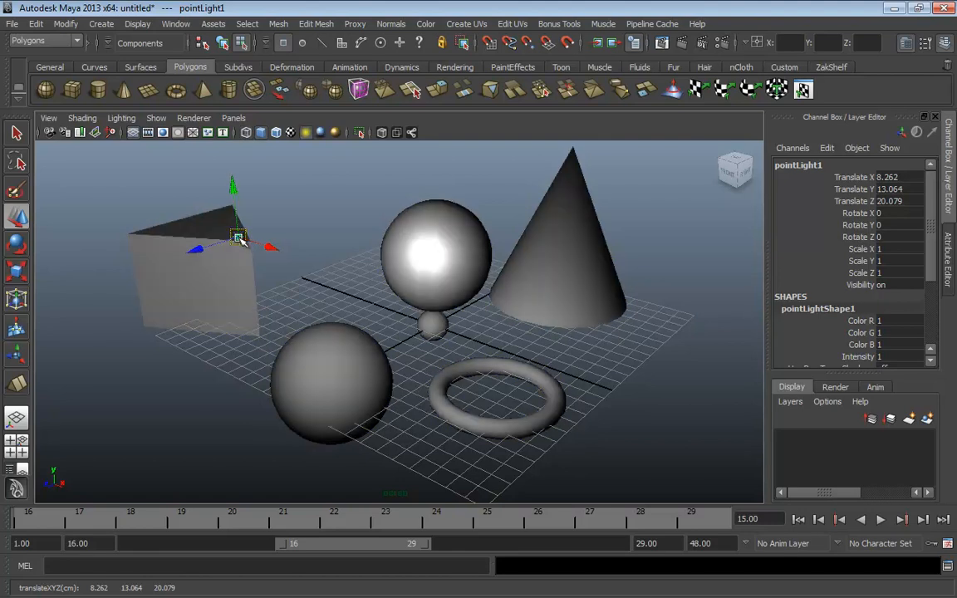
pyautogui.moveTo(239, 238); pyautogui.dragTo(373, 228)
pyautogui.press('6')
pyautogui.press('7')
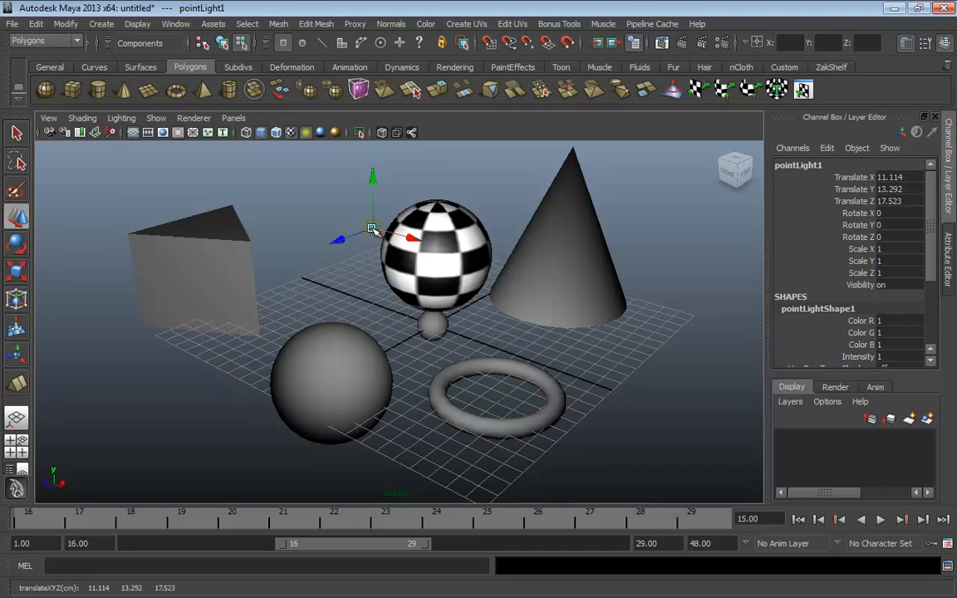
# Cycle through display modes 4–7 to check the lighting, ending on textured display
pyautogui.press('5')
pyautogui.press('6')
pyautogui.press('4')
pyautogui.press('5')
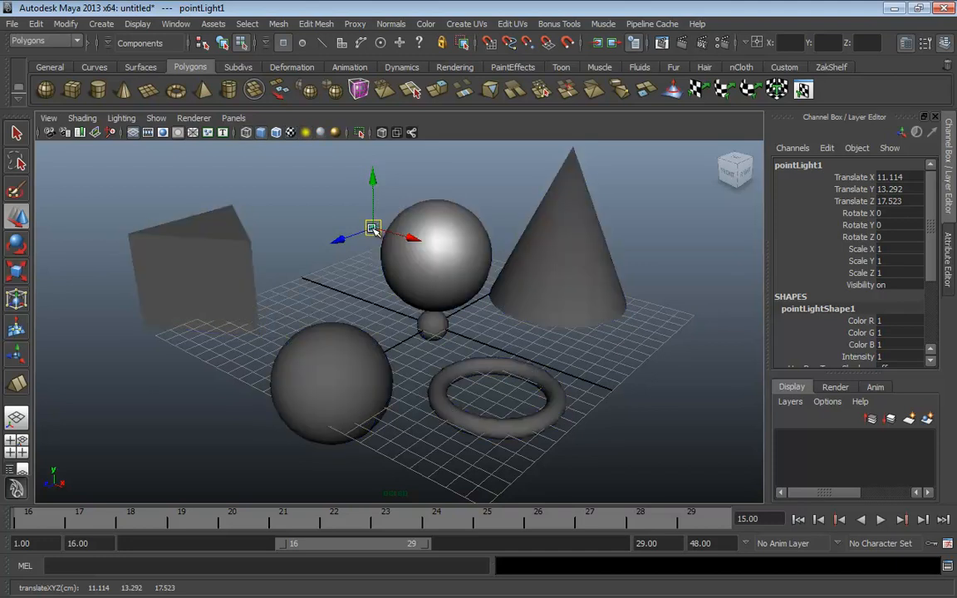
pyautogui.press('6')
pyautogui.press('7')
pyautogui.press('5')
pyautogui.press('4')
pyautogui.press('6')
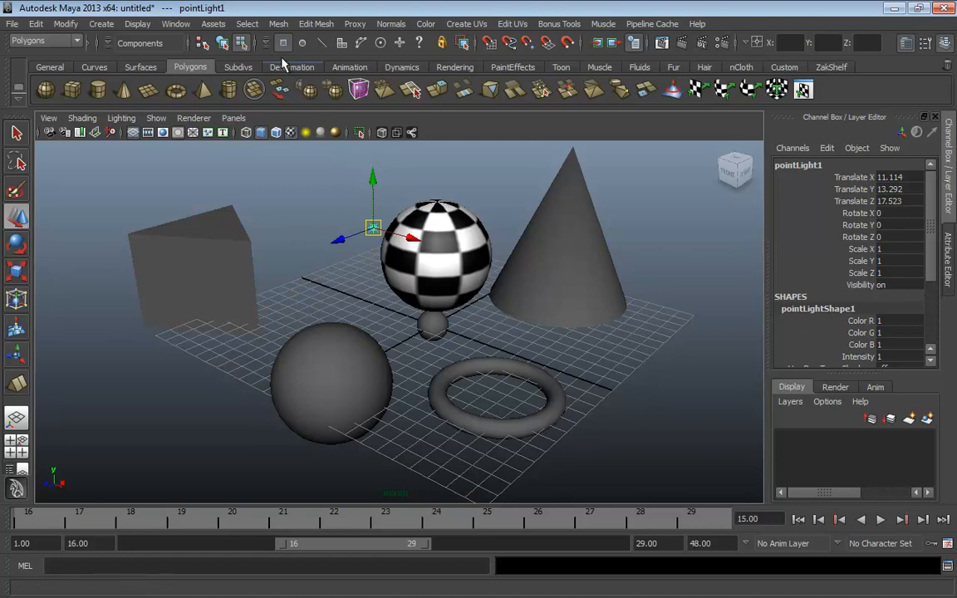
# Open the Hypershade from Window > Rendering Editors
pyautogui.click(178, 25)
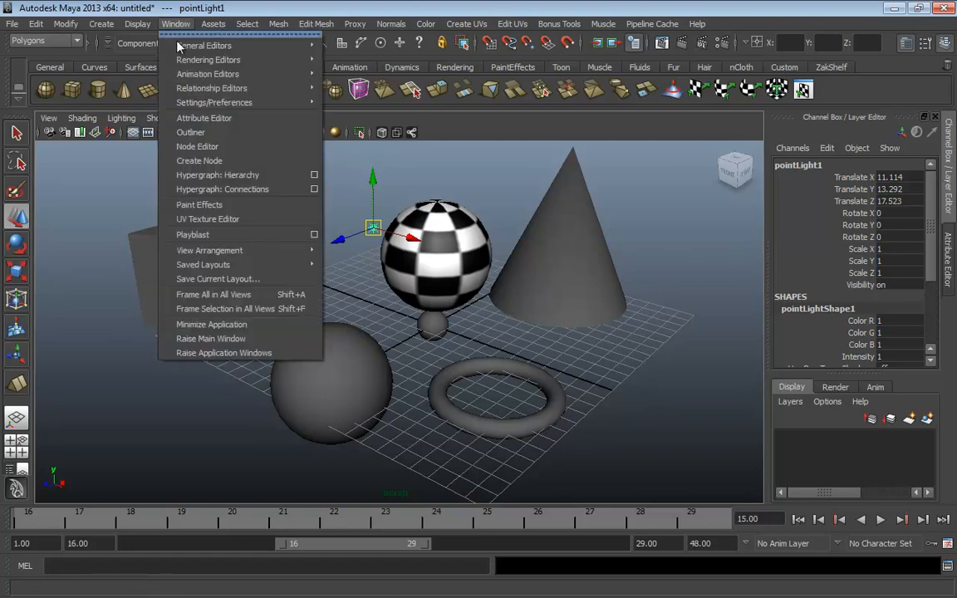
pyautogui.moveTo(180, 64)
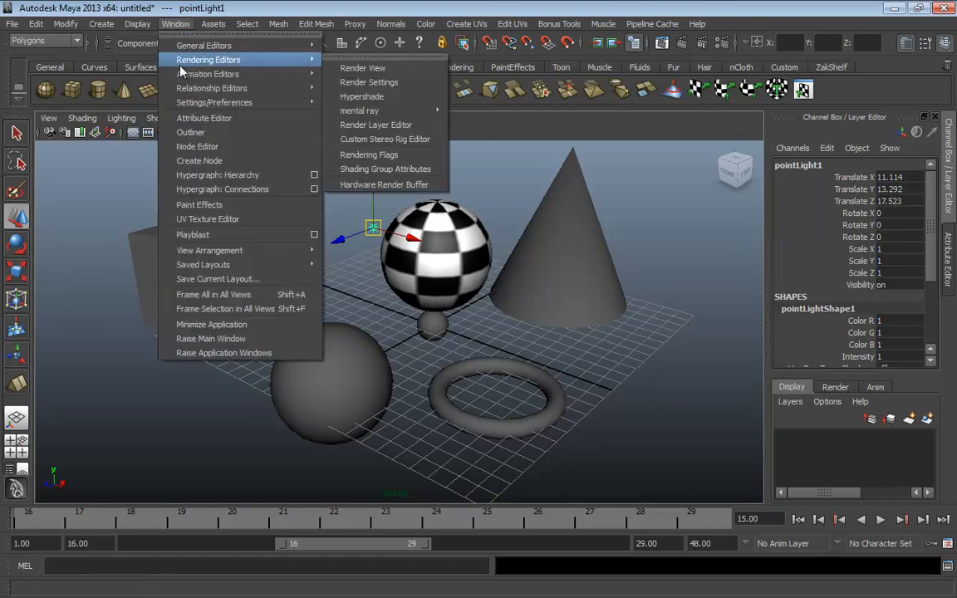
pyautogui.click(361, 98)
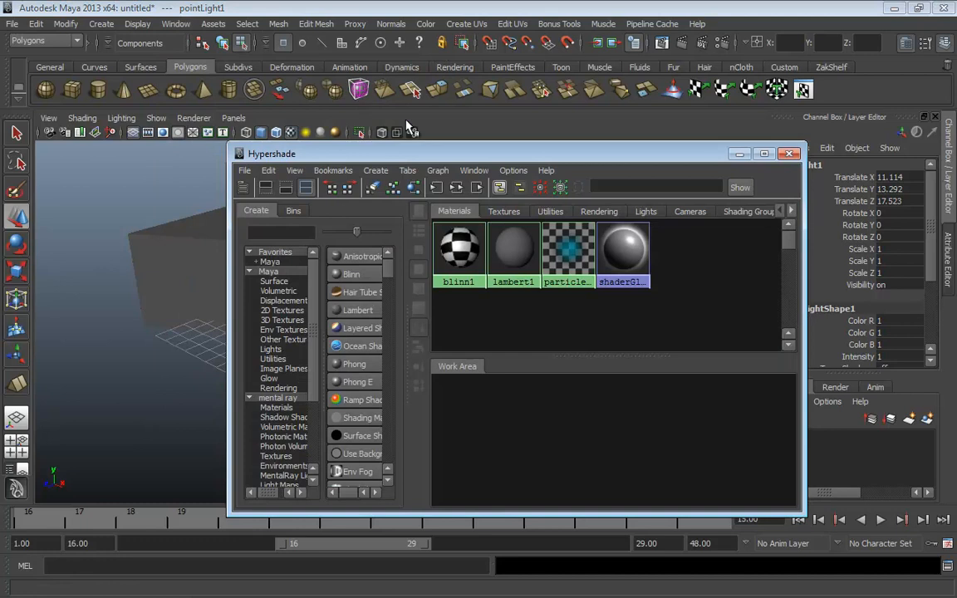
# Reposition the Hypershade and resize its Create panels to show shaders and material swatches
pyautogui.moveTo(555, 147); pyautogui.dragTo(613, 125)
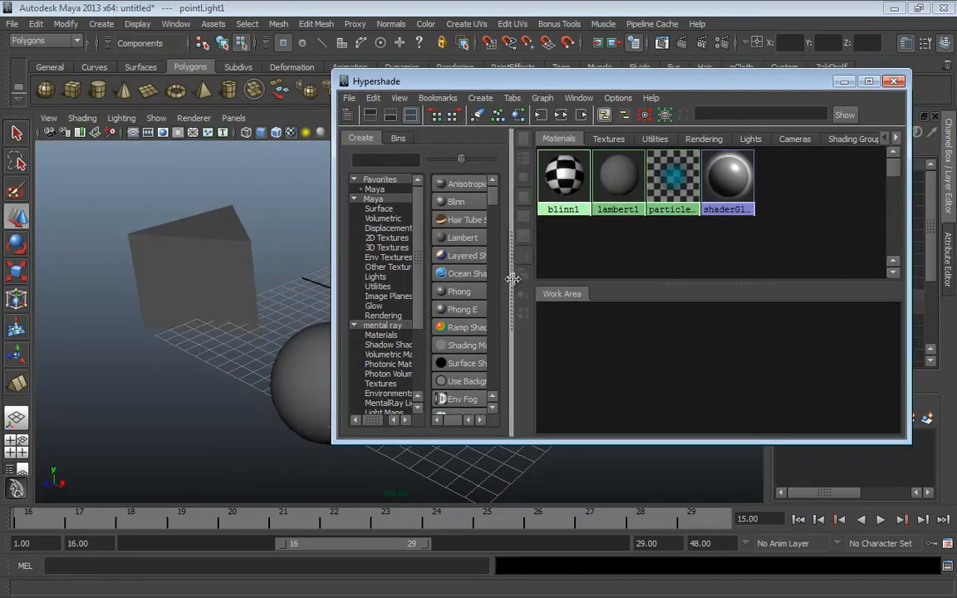
pyautogui.moveTo(513, 278); pyautogui.dragTo(648, 278)
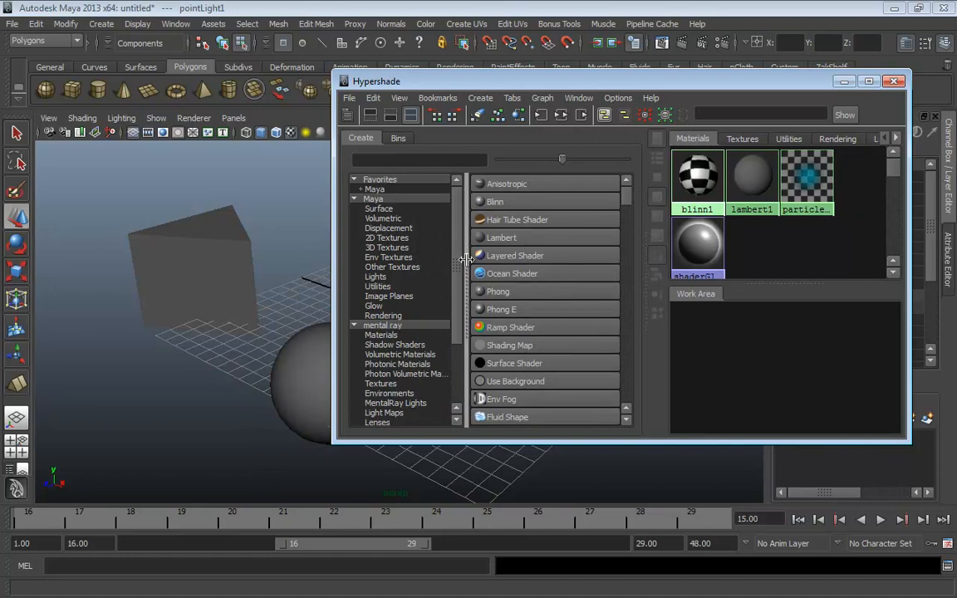
pyautogui.moveTo(464, 251); pyautogui.dragTo(299, 262)
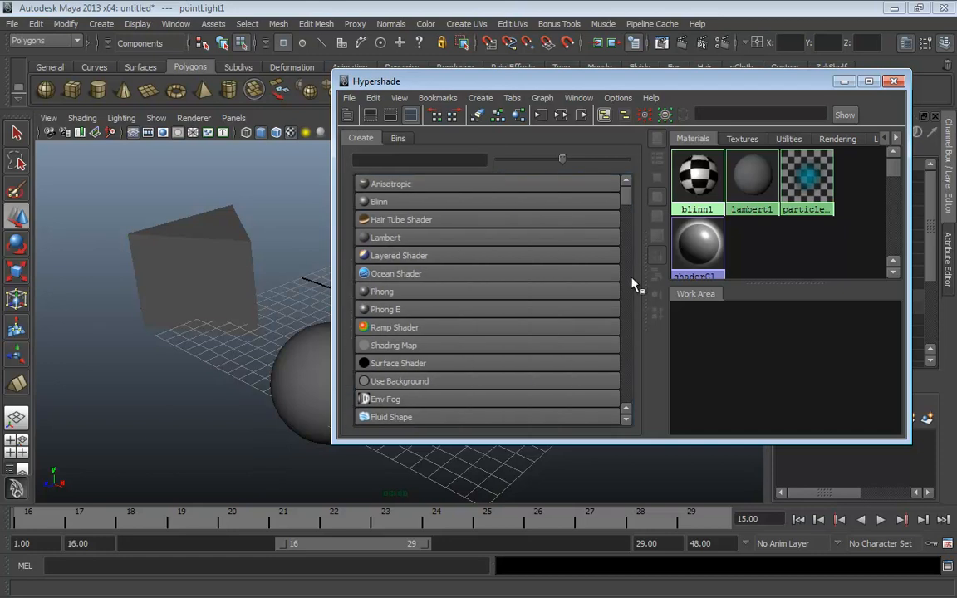
pyautogui.moveTo(643, 276); pyautogui.dragTo(507, 286)
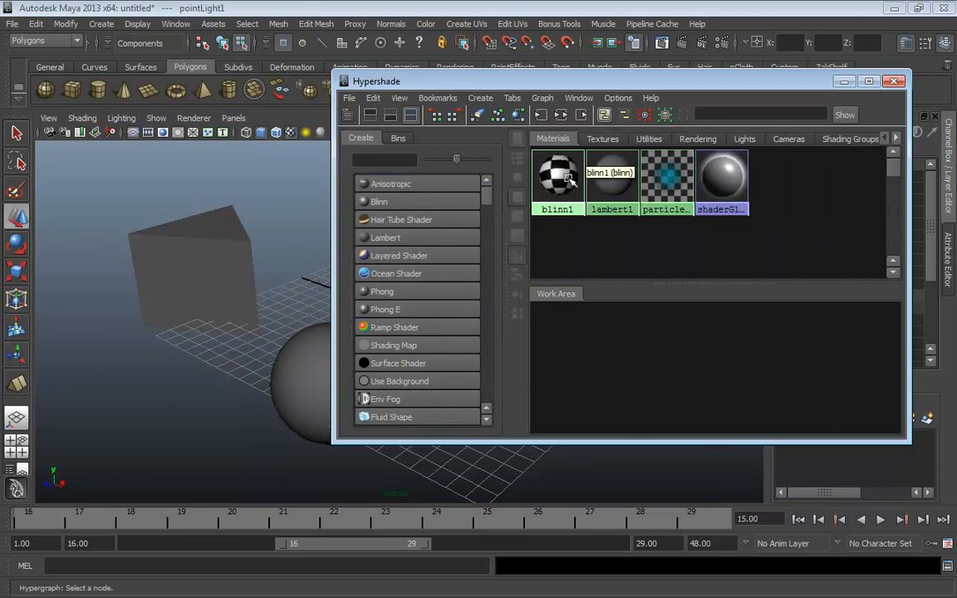
pyautogui.moveTo(520, 79); pyautogui.dragTo(595, 92)
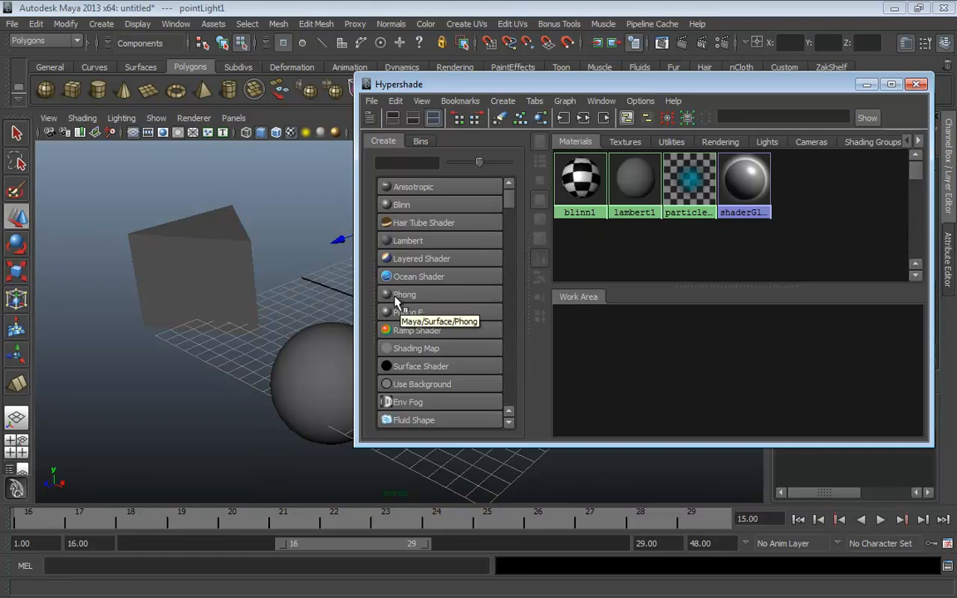
# Add a Phong material, phong1, to the work area and move it right
pyautogui.moveTo(395, 298); pyautogui.dragTo(721, 370, button='middle')
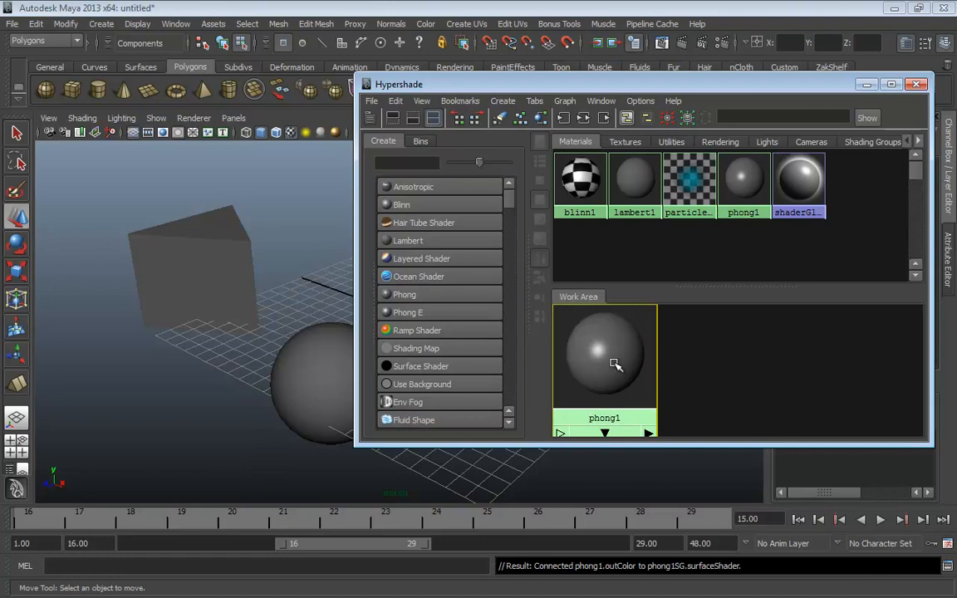
pyautogui.moveTo(573, 334); pyautogui.dragTo(729, 363)
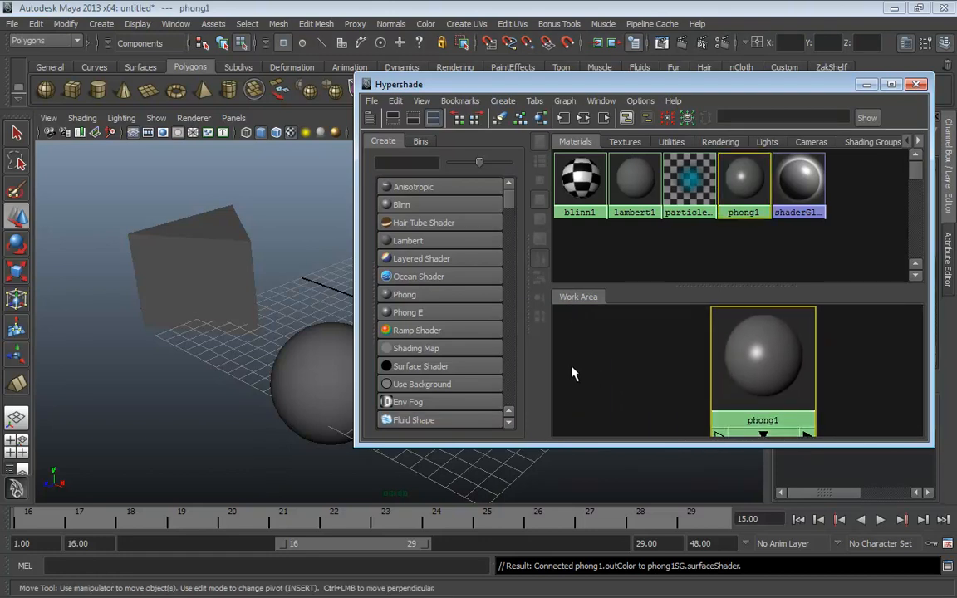
pyautogui.moveTo(511, 203); pyautogui.dragTo(513, 220)
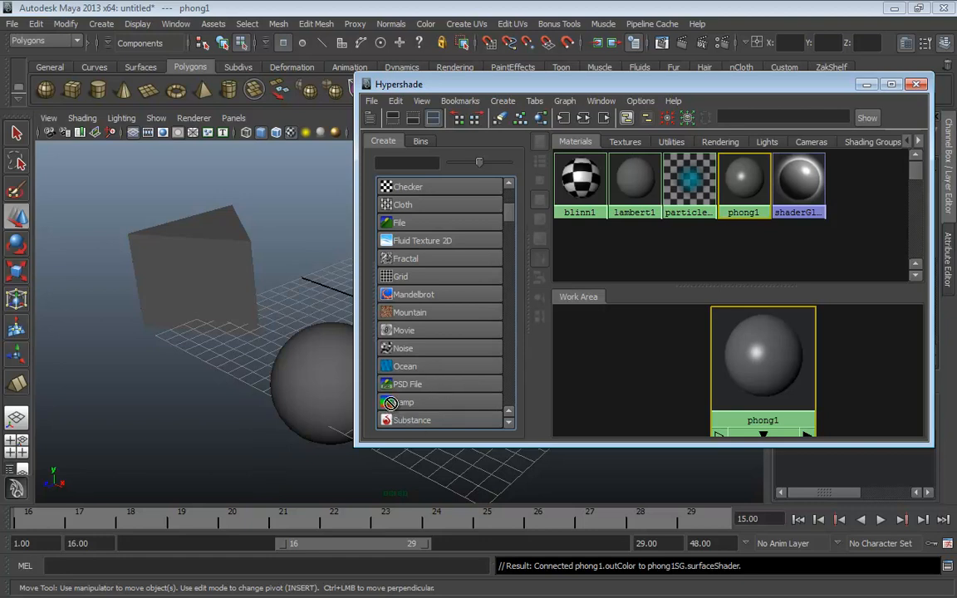
# Connect a Ramp texture, ramp1, to phong1's color so its swatch shows colored bands
pyautogui.moveTo(394, 407); pyautogui.dragTo(753, 358, button='middle')
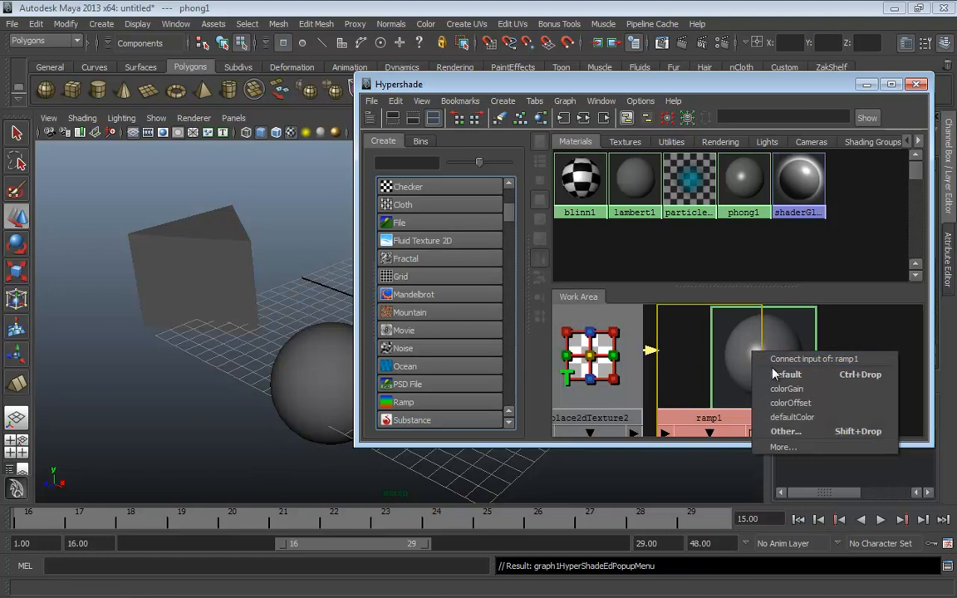
pyautogui.click(804, 421)
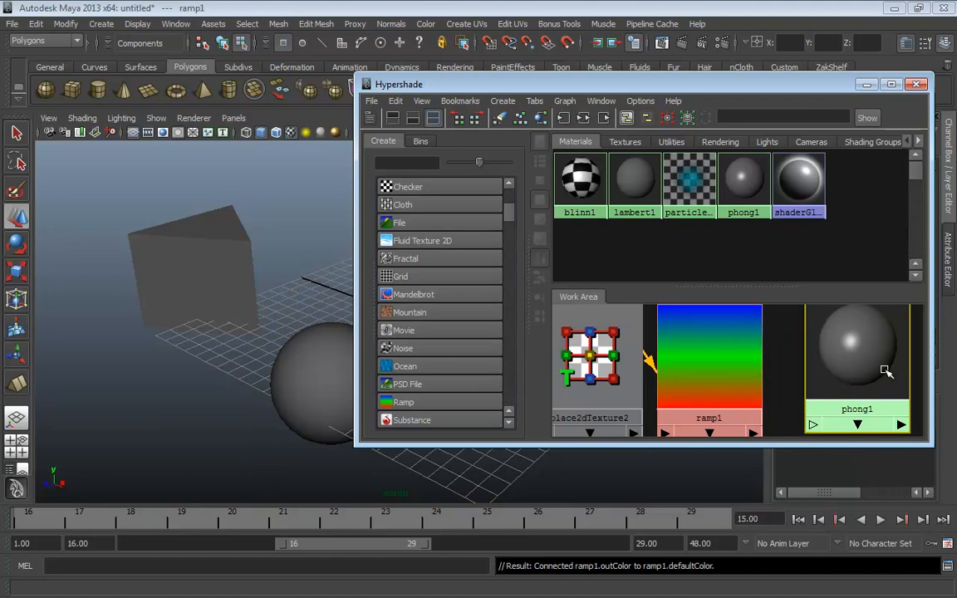
pyautogui.moveTo(719, 378)
pyautogui.mouseDown()
pyautogui.moveTo(742, 368)
pyautogui.moveTo(712, 374)
pyautogui.mouseUp()
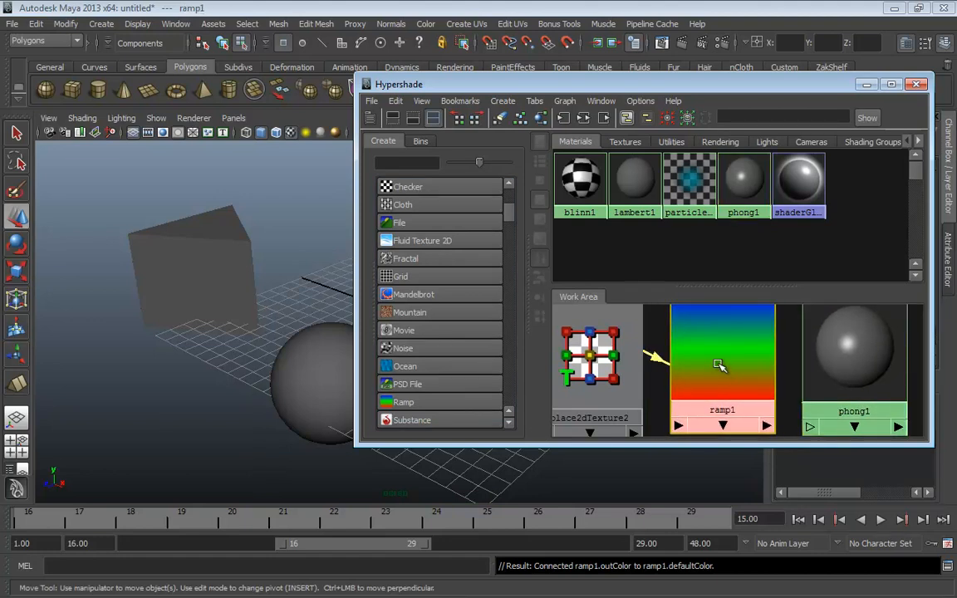
pyautogui.moveTo(712, 369); pyautogui.dragTo(836, 347, button='middle')
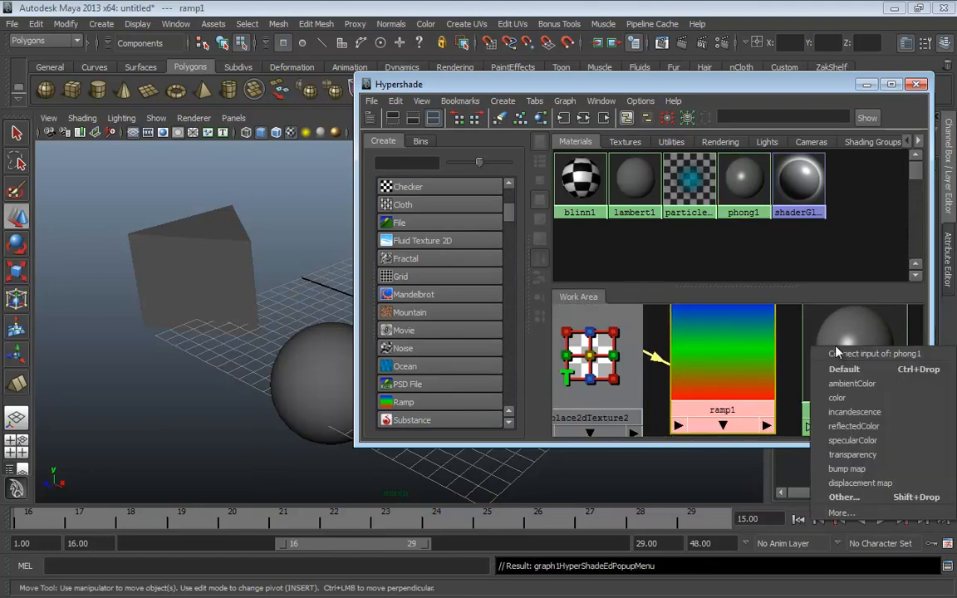
pyautogui.click(839, 398)
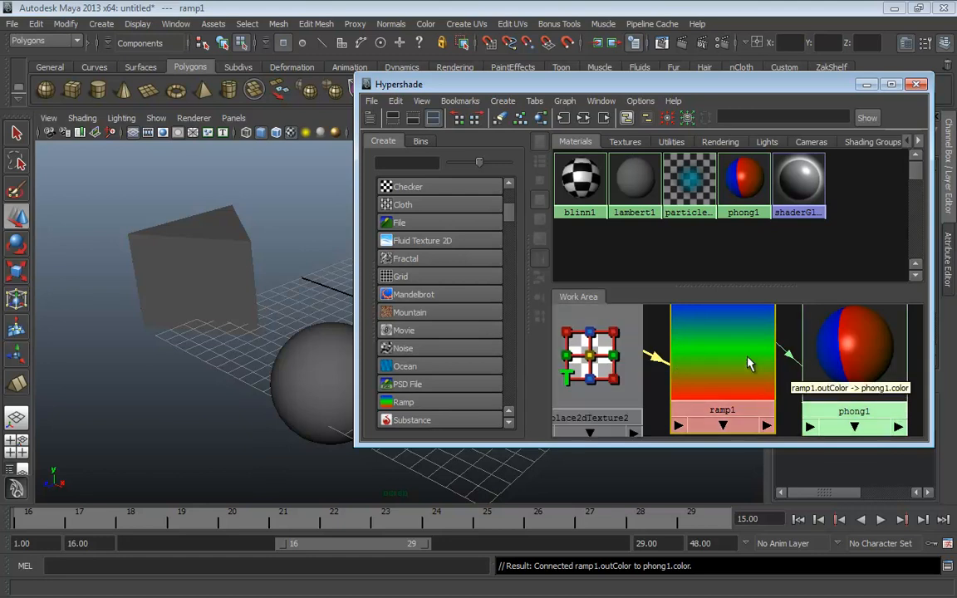
pyautogui.keyDown('alt'); pyautogui.moveTo(330, 334); pyautogui.dragTo(182, 335, button='middle'); pyautogui.keyUp('alt')
pyautogui.scroll(-4, 197, 333)
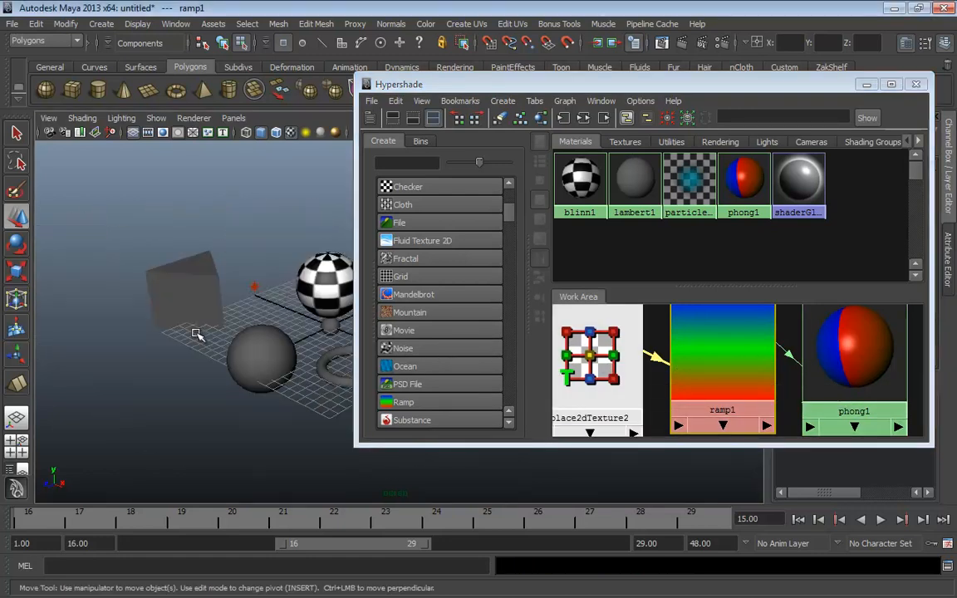
# Apply phong1 to the torus and frame the textured sphere and torus
pyautogui.keyDown('alt'); pyautogui.moveTo(294, 323); pyautogui.dragTo(201, 326, button='middle'); pyautogui.keyUp('alt')
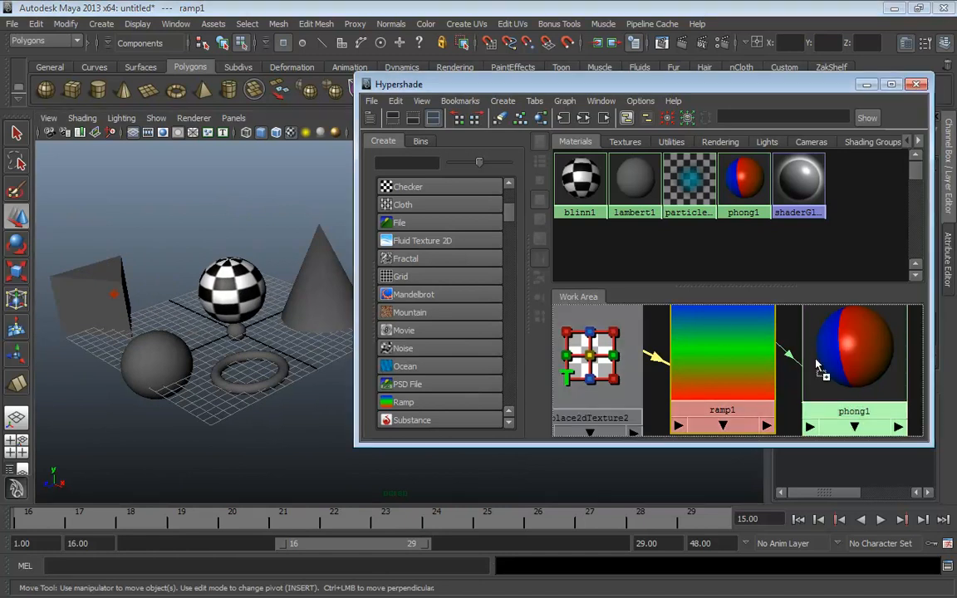
pyautogui.moveTo(780, 362); pyautogui.dragTo(253, 391, button='middle')
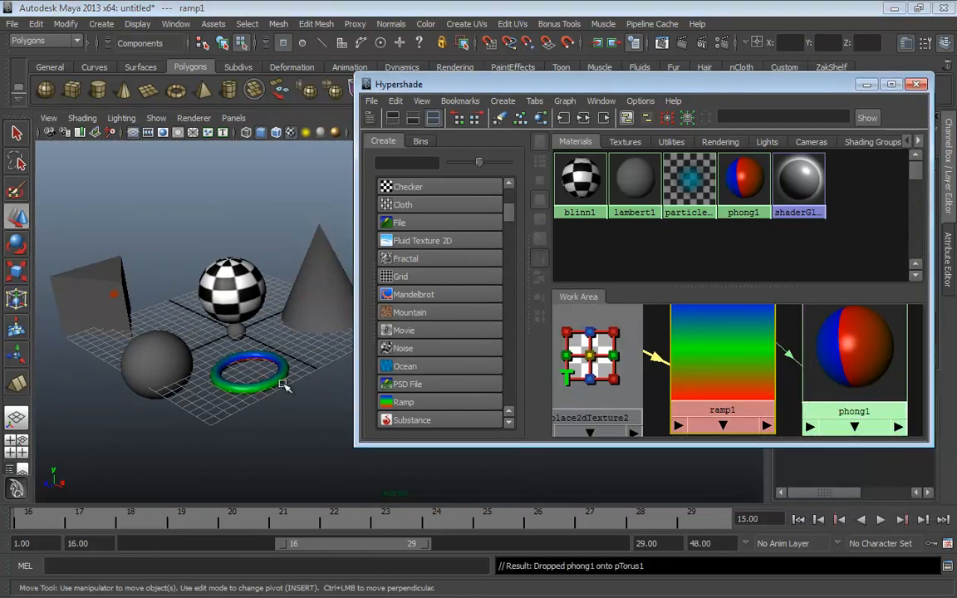
pyautogui.keyDown('alt'); pyautogui.moveTo(253, 390); pyautogui.dragTo(283, 322); pyautogui.keyUp('alt')
pyautogui.keyDown('alt'); pyautogui.moveTo(283, 322); pyautogui.dragTo(250, 363, button='middle'); pyautogui.keyUp('alt')
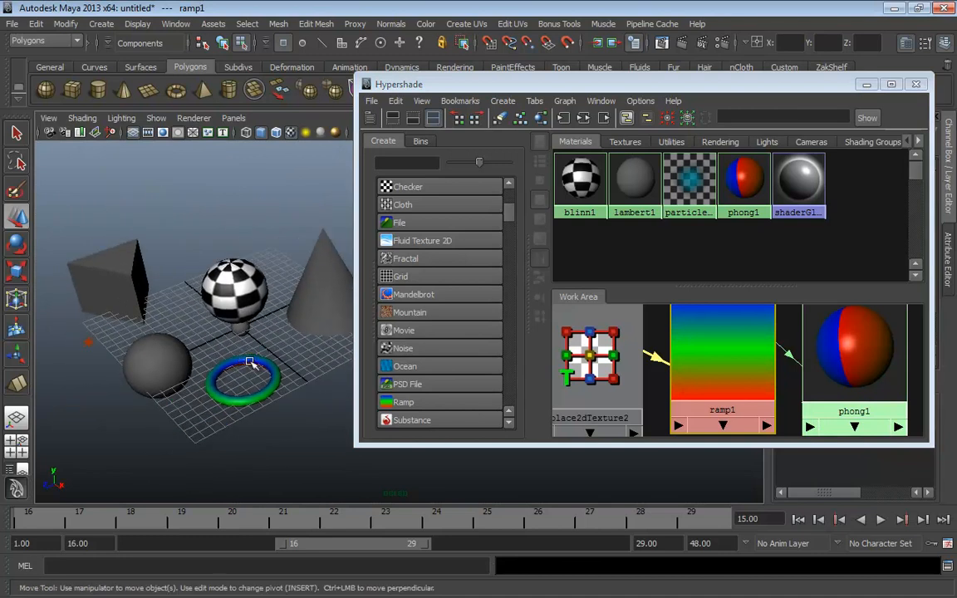
pyautogui.keyDown('alt'); pyautogui.moveTo(250, 363); pyautogui.dragTo(376, 400, button='right'); pyautogui.keyUp('alt')
pyautogui.keyDown('alt'); pyautogui.moveTo(189, 405); pyautogui.dragTo(306, 331, button='middle'); pyautogui.keyUp('alt')
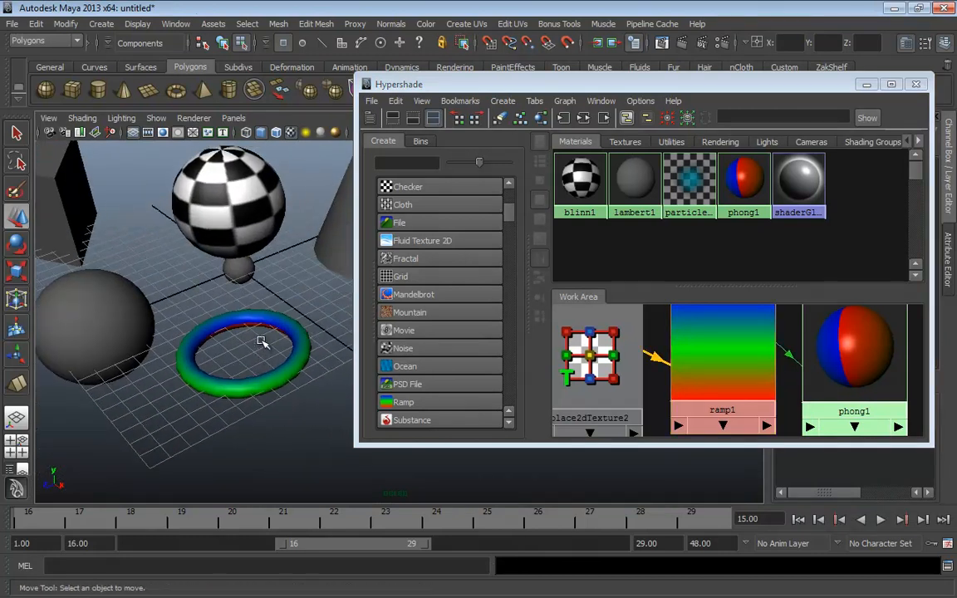
# Select the torus in object mode and rotate it upright
pyautogui.click(271, 333)
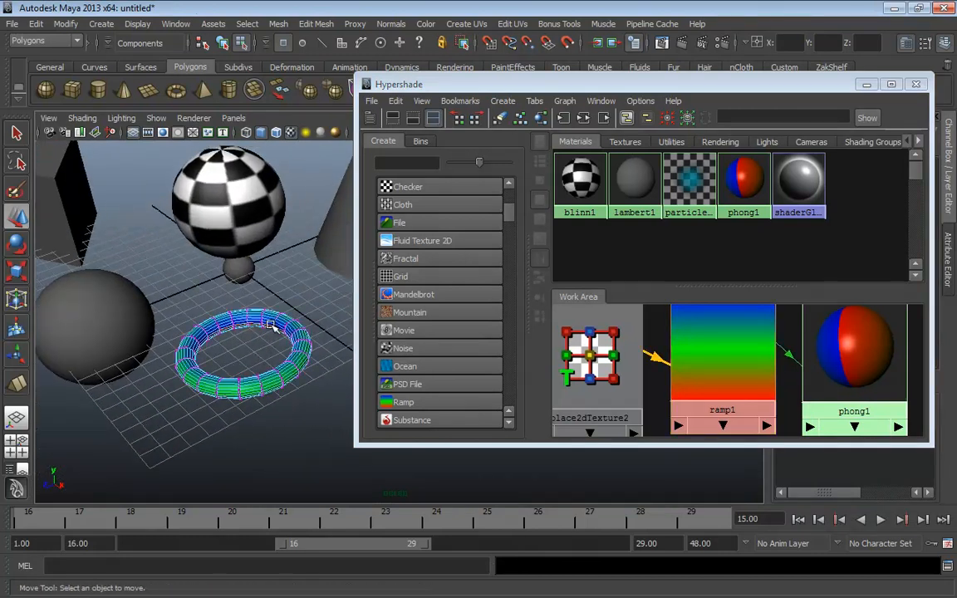
pyautogui.press('F8')
pyautogui.click(318, 412)
pyautogui.click(237, 318)
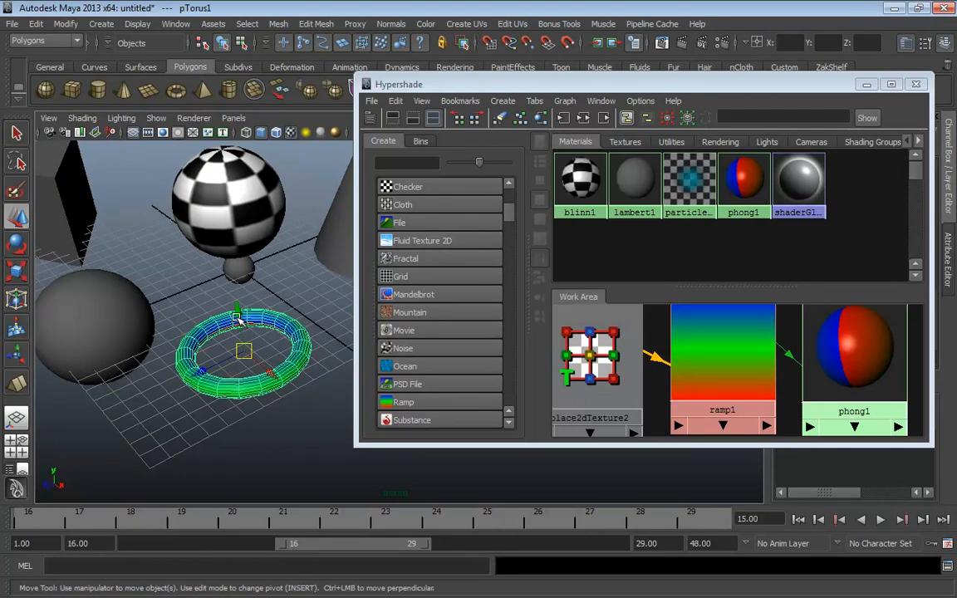
pyautogui.press('e')
pyautogui.moveTo(185, 293); pyautogui.dragTo(290, 277)
pyautogui.click(280, 257)
# Pull the view back and close the Hypershade
pyautogui.keyDown('alt'); pyautogui.moveTo(280, 391); pyautogui.dragTo(290, 323, button='middle'); pyautogui.keyUp('alt')
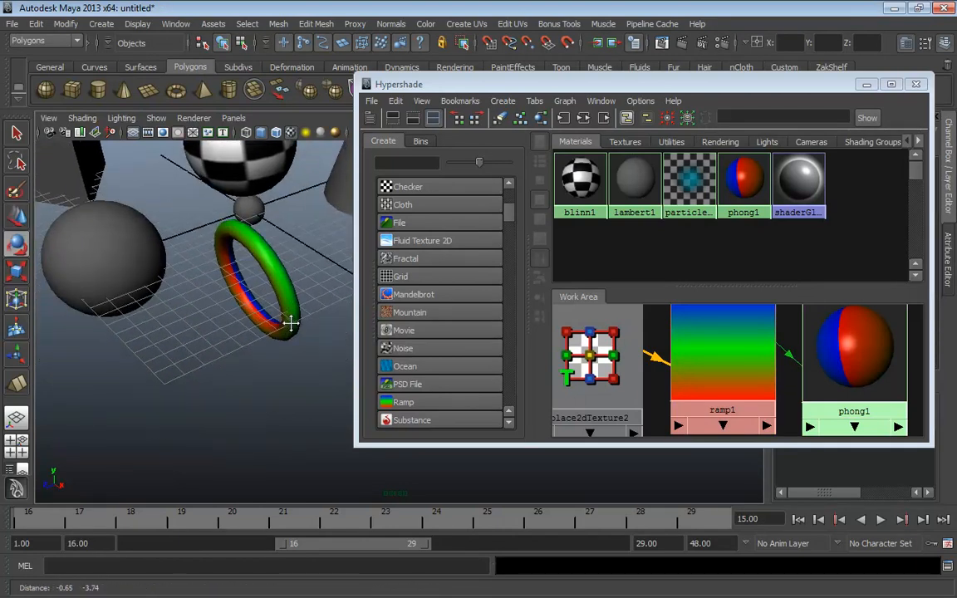
pyautogui.keyDown('alt'); pyautogui.moveTo(323, 296); pyautogui.dragTo(271, 282, button='right'); pyautogui.keyUp('alt')
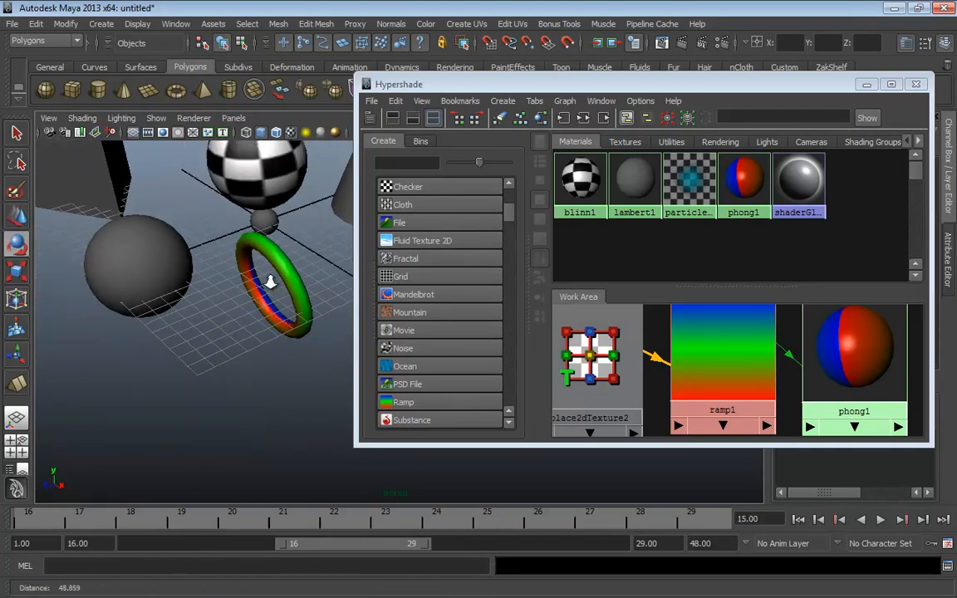
pyautogui.click(916, 84)
pyautogui.keyDown('alt'); pyautogui.moveTo(449, 386); pyautogui.dragTo(450, 386, button='middle'); pyautogui.keyUp('alt')
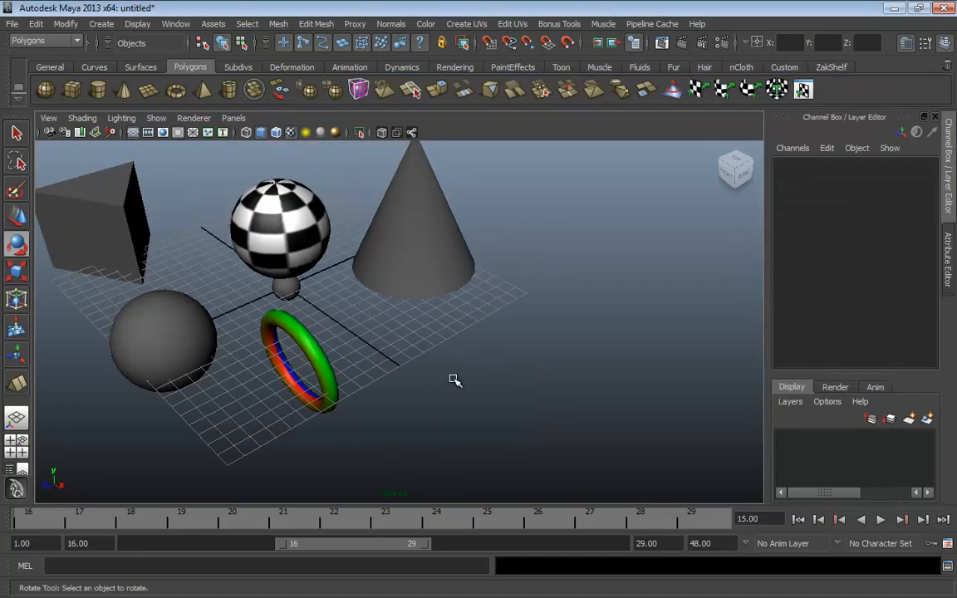
# Toggle textures on and off, then light the viewport with the scene's own lights
pyautogui.press('5')
pyautogui.press('6')
pyautogui.press('5')
pyautogui.press('6')
pyautogui.press('5')
pyautogui.press('6')
pyautogui.press('7')
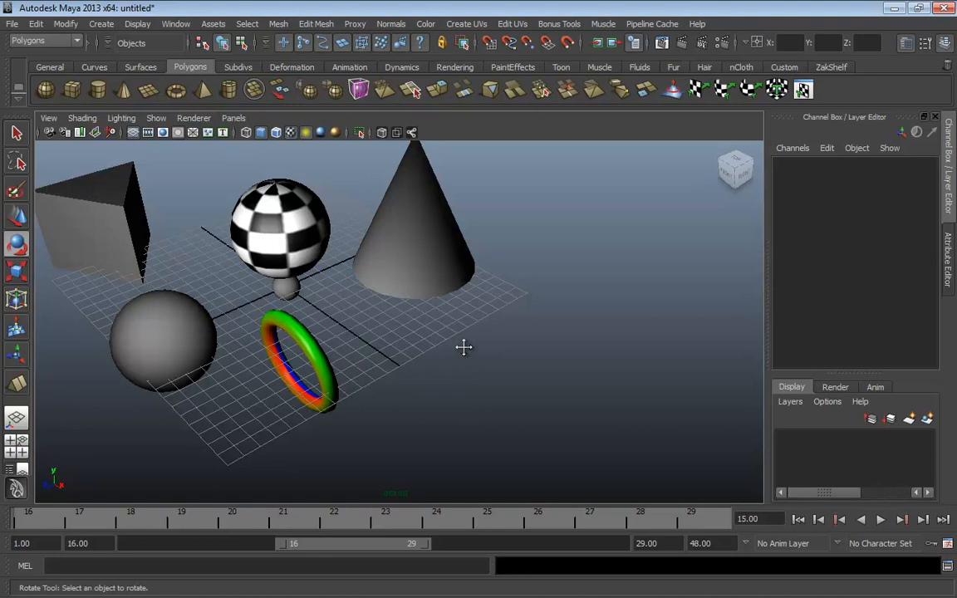
# Select the existing point light, move it right, and delete it
pyautogui.keyDown('alt'); pyautogui.moveTo(463, 347); pyautogui.dragTo(471, 363); pyautogui.keyUp('alt')
pyautogui.click(161, 320)
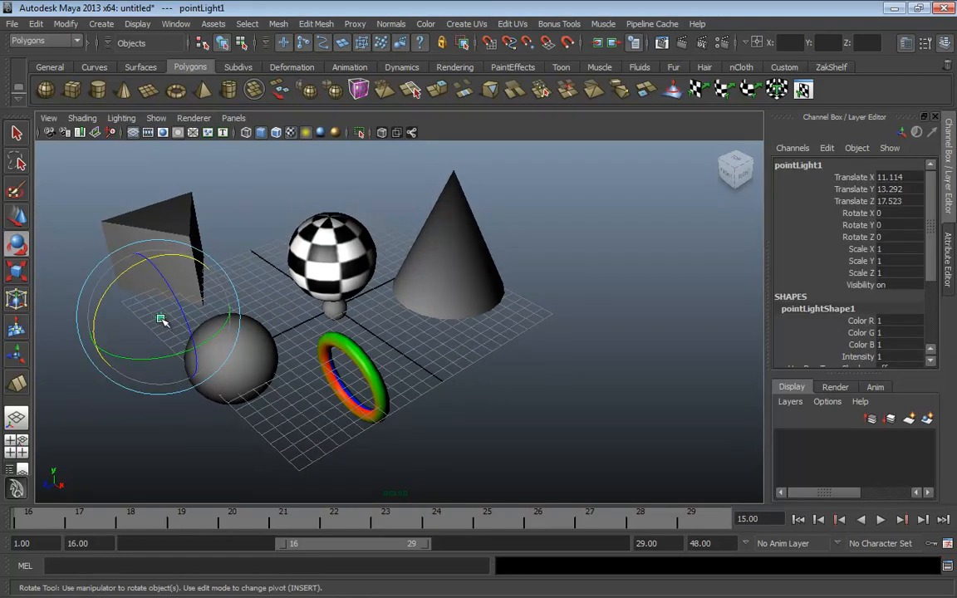
pyautogui.press('w')
pyautogui.moveTo(162, 319); pyautogui.dragTo(526, 327)
pyautogui.press('Delete')
pyautogui.keyDown('alt'); pyautogui.moveTo(526, 327); pyautogui.dragTo(496, 343, button='right'); pyautogui.keyUp('alt')
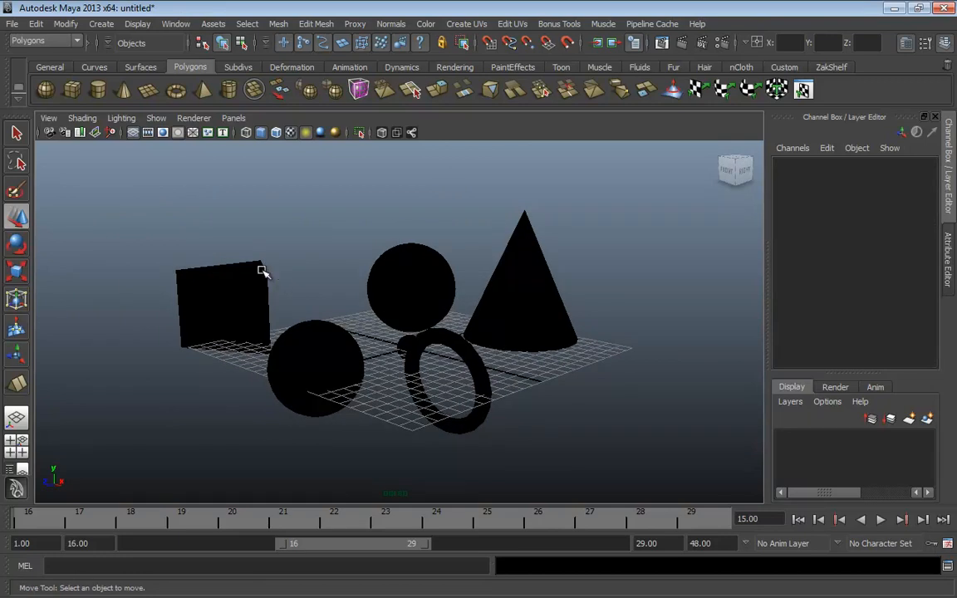
# Create a new point light from Create > Lights and lift it upward
pyautogui.click(108, 29)
pyautogui.moveTo(122, 97)
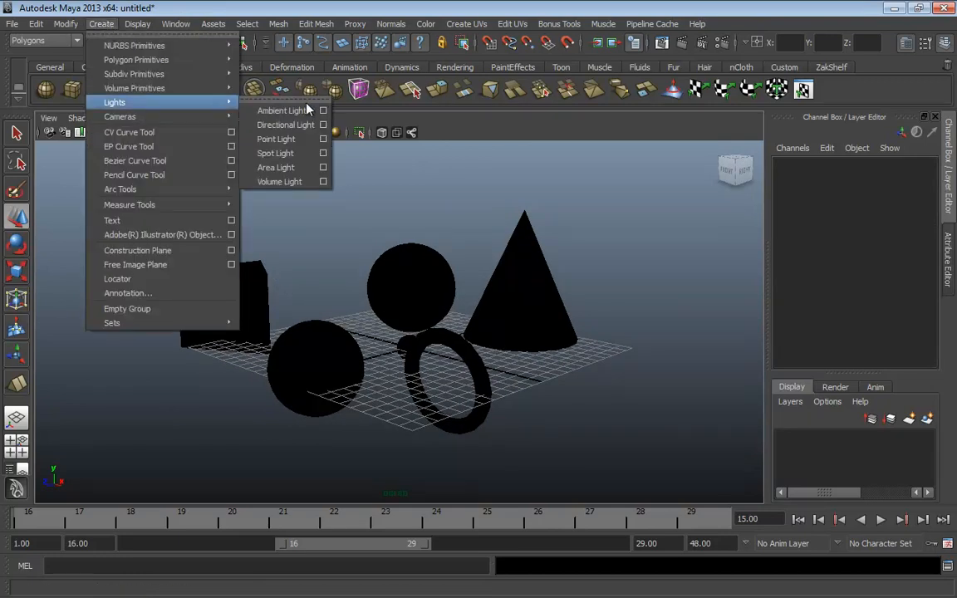
pyautogui.click(296, 147)
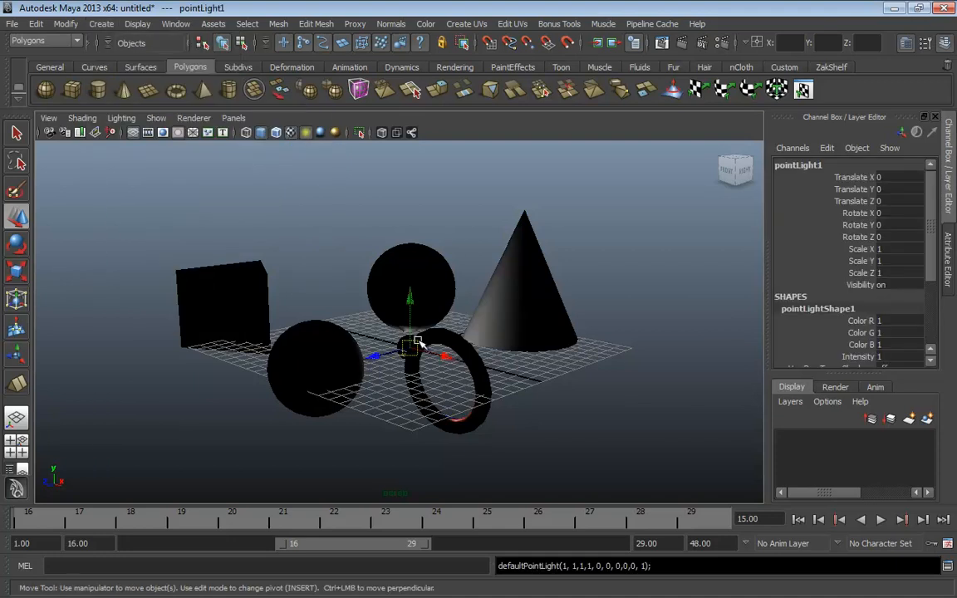
pyautogui.moveTo(412, 344); pyautogui.dragTo(422, 289)
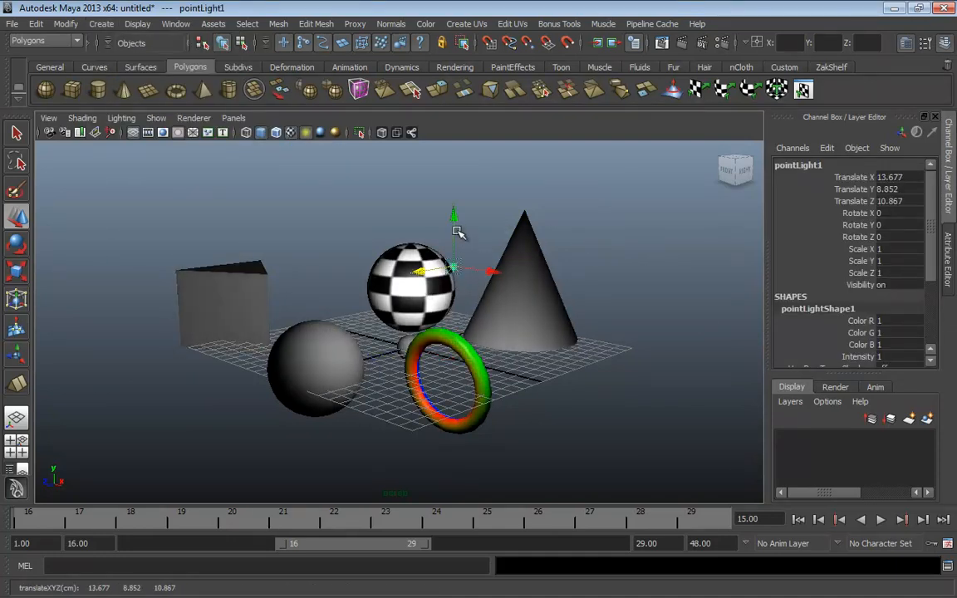
# Reselect the point light and raise it higher above the checker sphere
pyautogui.click(457, 183)
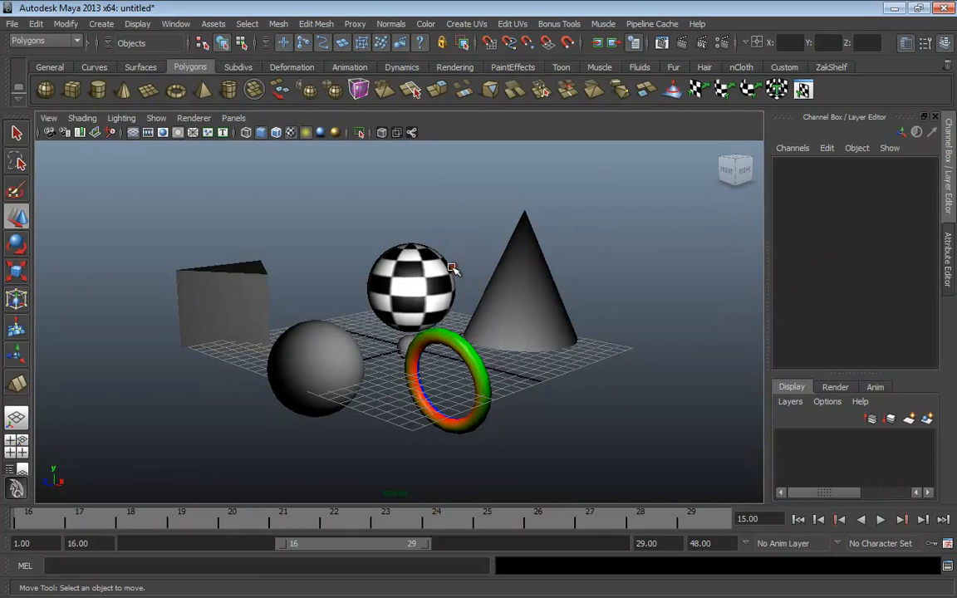
pyautogui.click(453, 249)
pyautogui.moveTo(455, 230); pyautogui.dragTo(456, 177)
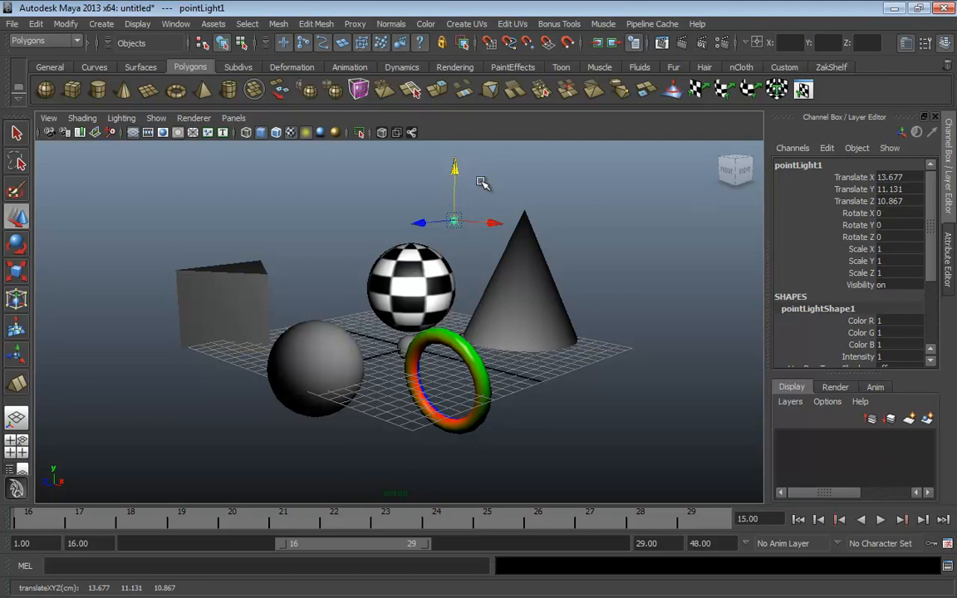
pyautogui.keyDown('alt'); pyautogui.moveTo(504, 177); pyautogui.dragTo(460, 288); pyautogui.keyUp('alt')
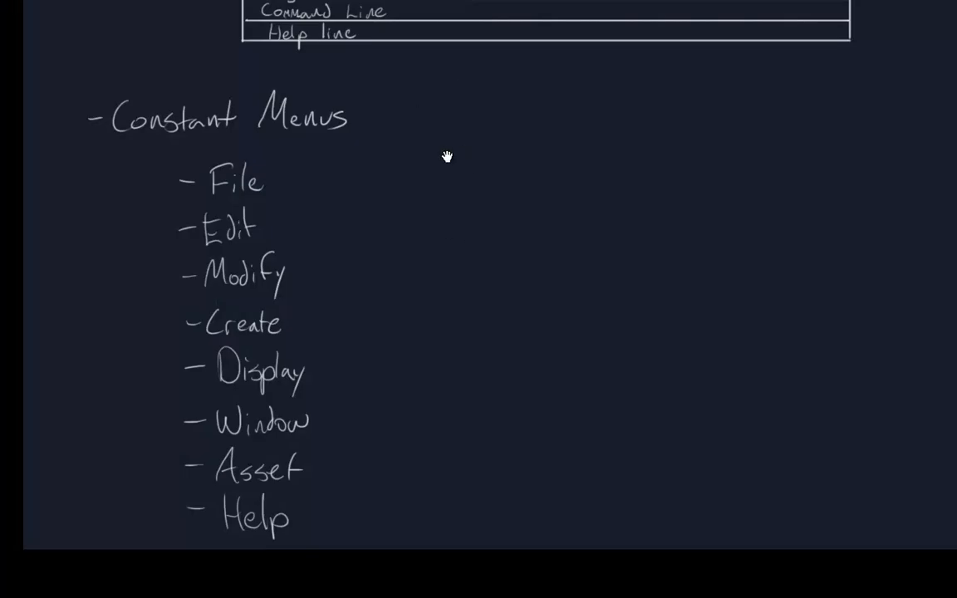
# Draw a divider beside Constant Menus and handwrite the Viewport heading
pyautogui.moveTo(447, 156); pyautogui.dragTo(322, 126)
pyautogui.moveTo(271, 50); pyautogui.dragTo(319, 509)
pyautogui.moveTo(351, 248); pyautogui.dragTo(339, 301)
pyautogui.moveTo(295, 131)
pyautogui.mouseDown()
pyautogui.moveTo(321, 174)
pyautogui.moveTo(325, 129)
pyautogui.mouseUp()
pyautogui.moveTo(331, 151)
pyautogui.mouseDown()
pyautogui.moveTo(331, 176)
pyautogui.moveTo(376, 154)
pyautogui.moveTo(395, 162)
pyautogui.mouseUp()
pyautogui.moveTo(399, 162); pyautogui.dragTo(424, 156)
pyautogui.moveTo(427, 130); pyautogui.dragTo(429, 166)
pyautogui.moveTo(420, 154); pyautogui.dragTo(440, 152)
# Write the Shading subheading with entries 4-wireframe and 5-Smooth Shaded
pyautogui.moveTo(364, 190)
pyautogui.mouseDown()
pyautogui.moveTo(352, 223)
pyautogui.moveTo(380, 225)
pyautogui.moveTo(410, 190)
pyautogui.mouseUp()
pyautogui.moveTo(415, 209)
pyautogui.mouseDown()
pyautogui.moveTo(417, 223)
pyautogui.moveTo(438, 225)
pyautogui.mouseUp()
pyautogui.moveTo(449, 212)
pyautogui.mouseDown()
pyautogui.moveTo(449, 230)
pyautogui.moveTo(423, 259)
pyautogui.mouseUp()
pyautogui.moveTo(418, 245)
pyautogui.mouseDown()
pyautogui.moveTo(421, 265)
pyautogui.moveTo(478, 249)
pyautogui.moveTo(581, 257)
pyautogui.mouseUp()
pyautogui.moveTo(419, 296)
pyautogui.mouseDown()
pyautogui.moveTo(533, 290)
pyautogui.moveTo(546, 304)
pyautogui.moveTo(573, 305)
pyautogui.moveTo(588, 270)
pyautogui.moveTo(616, 264)
pyautogui.mouseUp()
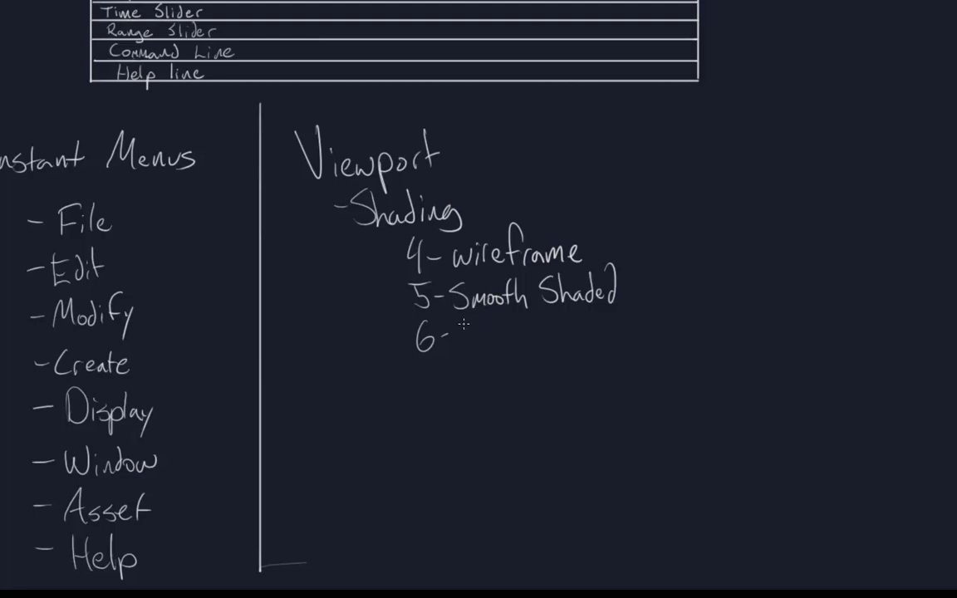
# Add 6-Textured and 7-Lit entries, then write the Navigation heading
pyautogui.moveTo(464, 325)
pyautogui.mouseDown()
pyautogui.moveTo(536, 337)
pyautogui.moveTo(552, 328)
pyautogui.mouseUp()
pyautogui.moveTo(418, 375)
pyautogui.mouseDown()
pyautogui.moveTo(427, 399)
pyautogui.moveTo(465, 397)
pyautogui.moveTo(489, 371)
pyautogui.moveTo(490, 397)
pyautogui.mouseUp()
pyautogui.moveTo(485, 383); pyautogui.dragTo(492, 383)
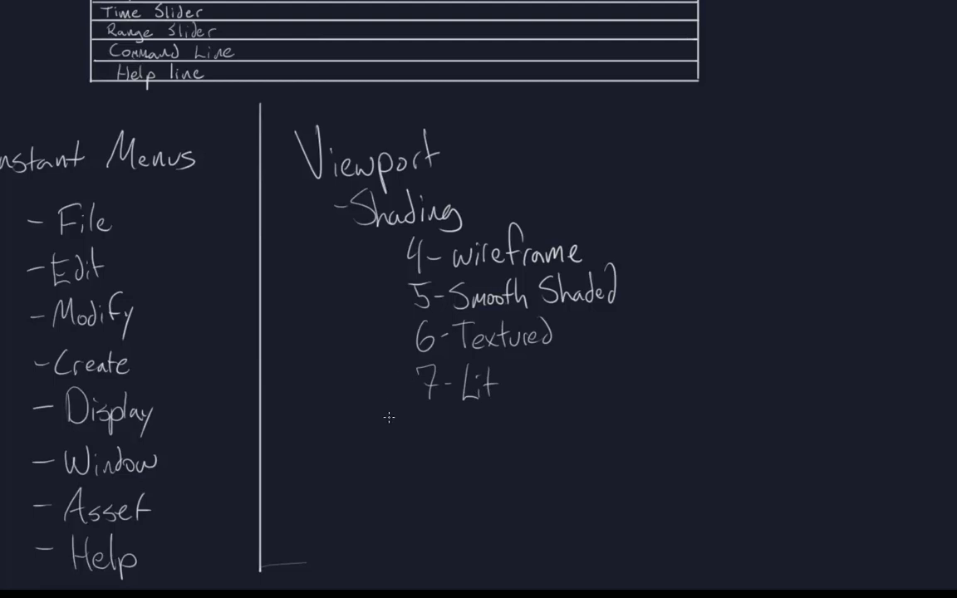
pyautogui.moveTo(353, 446)
pyautogui.mouseDown()
pyautogui.moveTo(366, 416)
pyautogui.moveTo(391, 440)
pyautogui.moveTo(409, 432)
pyautogui.moveTo(415, 451)
pyautogui.moveTo(467, 432)
pyautogui.moveTo(493, 442)
pyautogui.mouseUp()
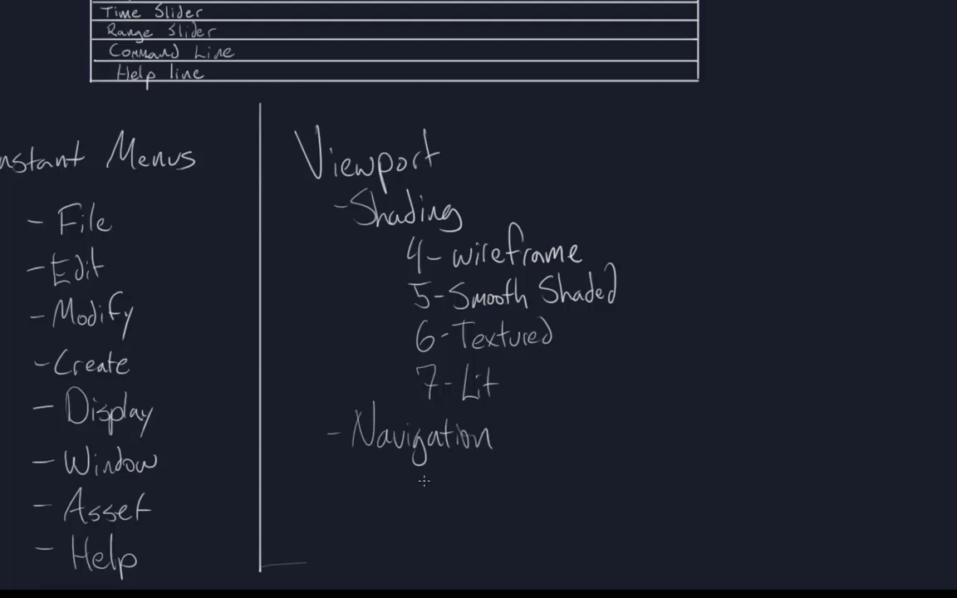
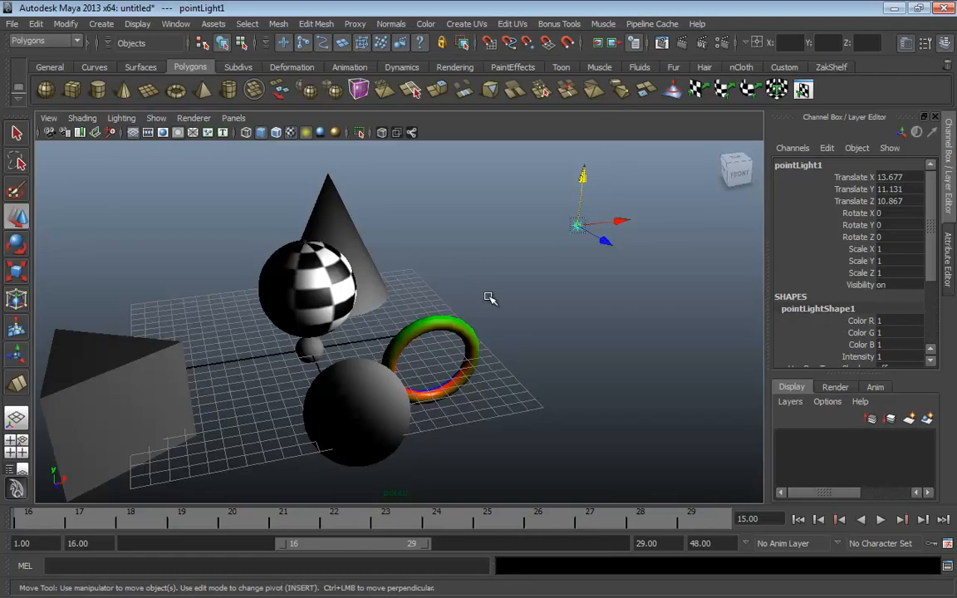
# Tumble, track and dolly the camera to view the scene from several angles
pyautogui.keyDown('alt'); pyautogui.moveTo(491, 299); pyautogui.dragTo(369, 266); pyautogui.keyUp('alt')
pyautogui.keyDown('alt'); pyautogui.moveTo(430, 264); pyautogui.dragTo(706, 282); pyautogui.keyUp('alt')
pyautogui.keyDown('alt'); pyautogui.moveTo(706, 283); pyautogui.dragTo(239, 333, button='middle'); pyautogui.keyUp('alt')
pyautogui.keyDown('alt'); pyautogui.moveTo(239, 333); pyautogui.dragTo(299, 374); pyautogui.keyUp('alt')
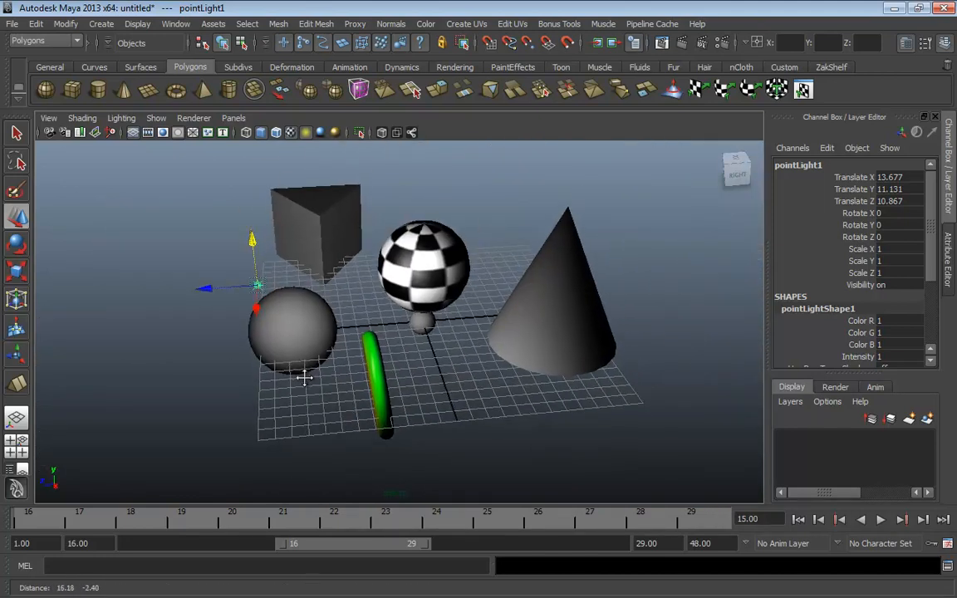
pyautogui.keyDown('alt'); pyautogui.moveTo(424, 364); pyautogui.dragTo(456, 368, button='right'); pyautogui.keyUp('alt')
pyautogui.scroll(5, 454, 374)
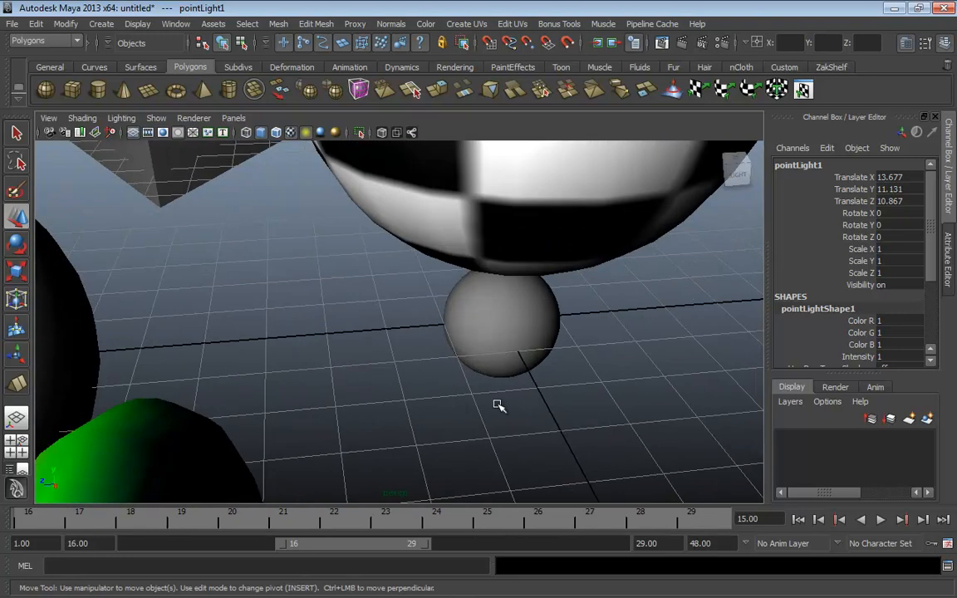
# Zoom in until the checkered sphere fills the view, then pull back to the whole scene
pyautogui.keyDown('alt'); pyautogui.moveTo(501, 315); pyautogui.dragTo(384, 241, button='right'); pyautogui.keyUp('alt')
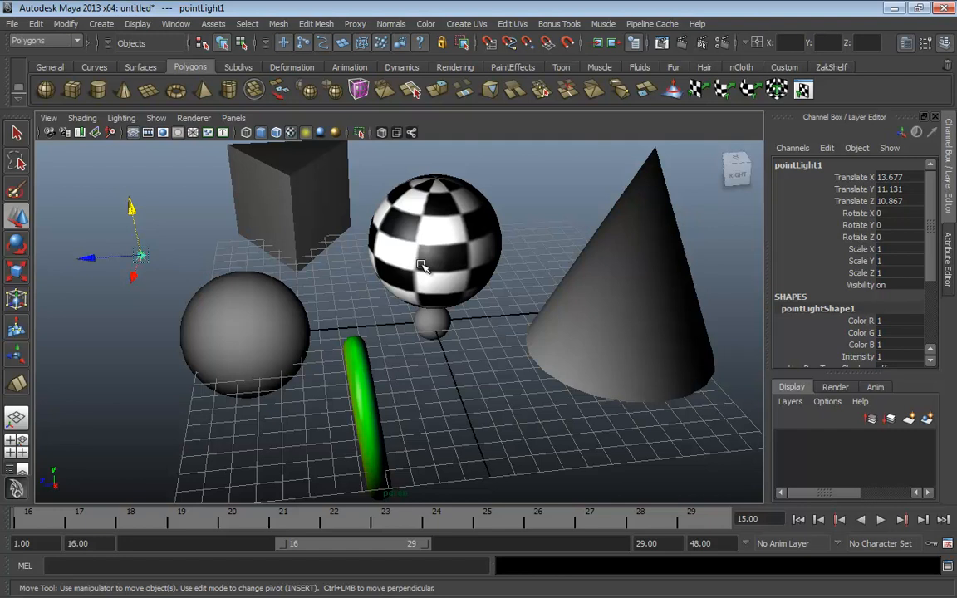
pyautogui.keyDown('alt'); pyautogui.moveTo(395, 301); pyautogui.dragTo(640, 309, button='right'); pyautogui.keyUp('alt')
pyautogui.keyDown('alt'); pyautogui.moveTo(501, 282); pyautogui.dragTo(426, 412, button='middle'); pyautogui.keyUp('alt')
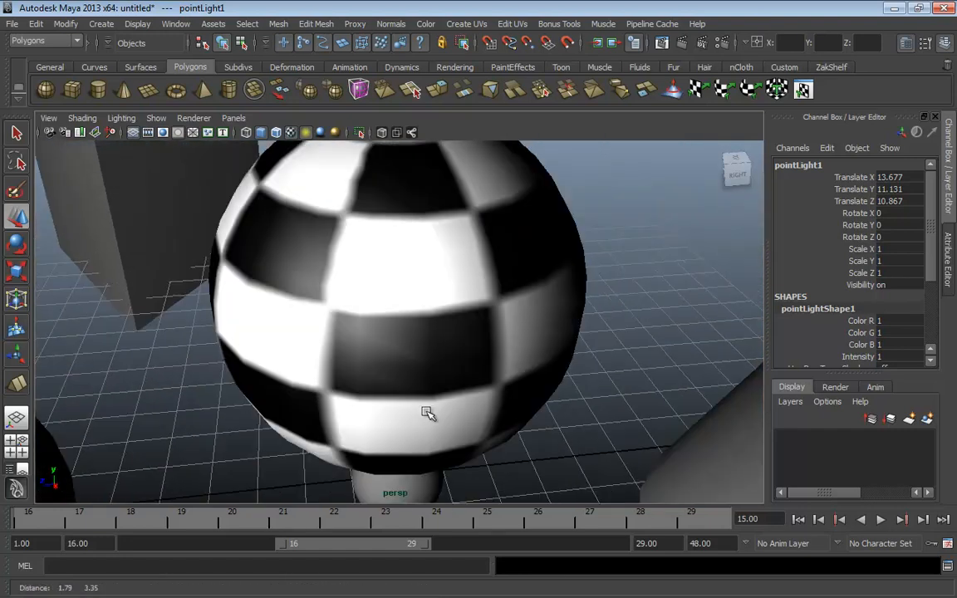
pyautogui.keyDown('alt'); pyautogui.moveTo(428, 413); pyautogui.dragTo(299, 359, button='right'); pyautogui.keyUp('alt')
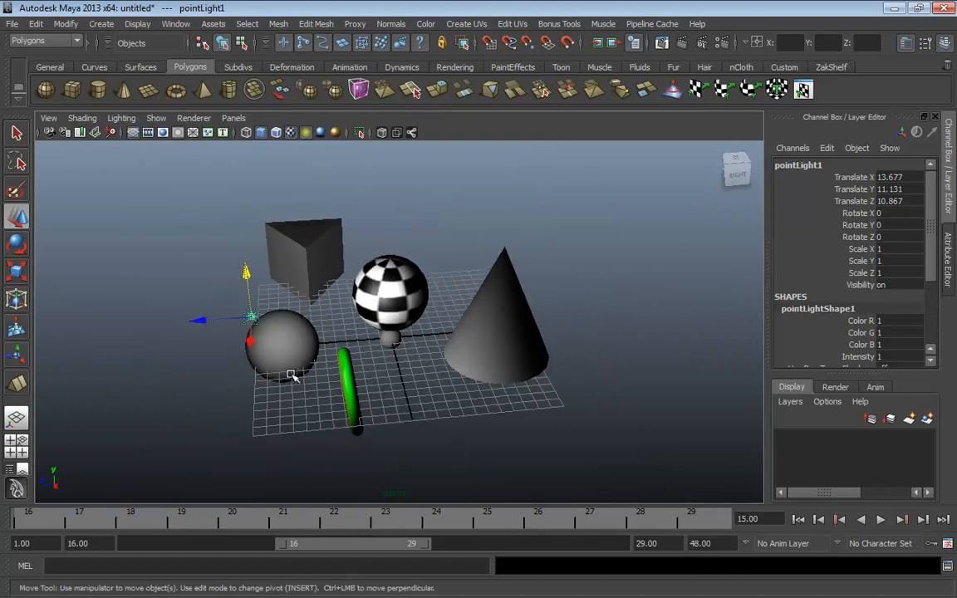
# Frame the grey NURBS sphere, then tumble and track to bring the cube, cone and ring into view
pyautogui.click(283, 349)
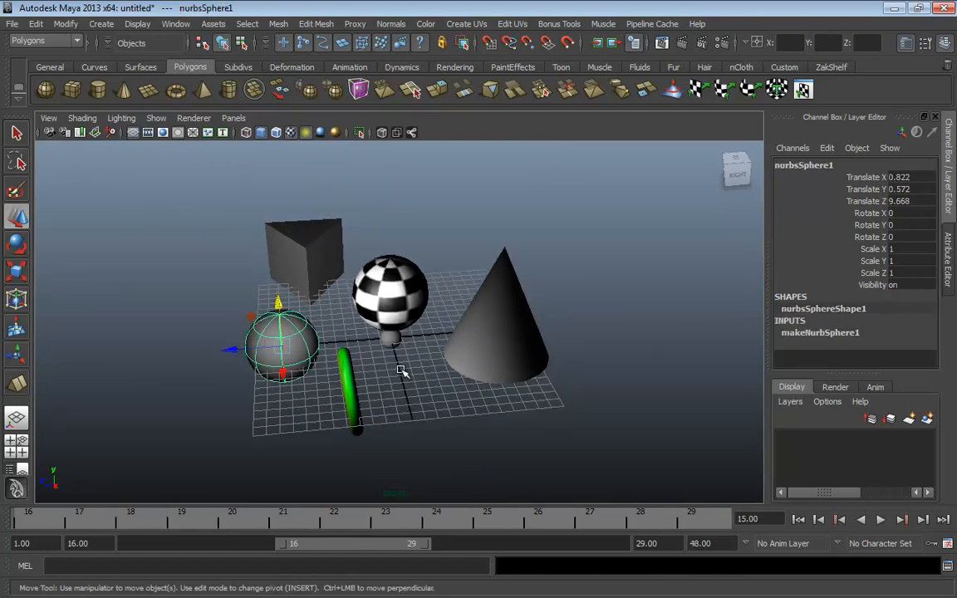
pyautogui.press('f')
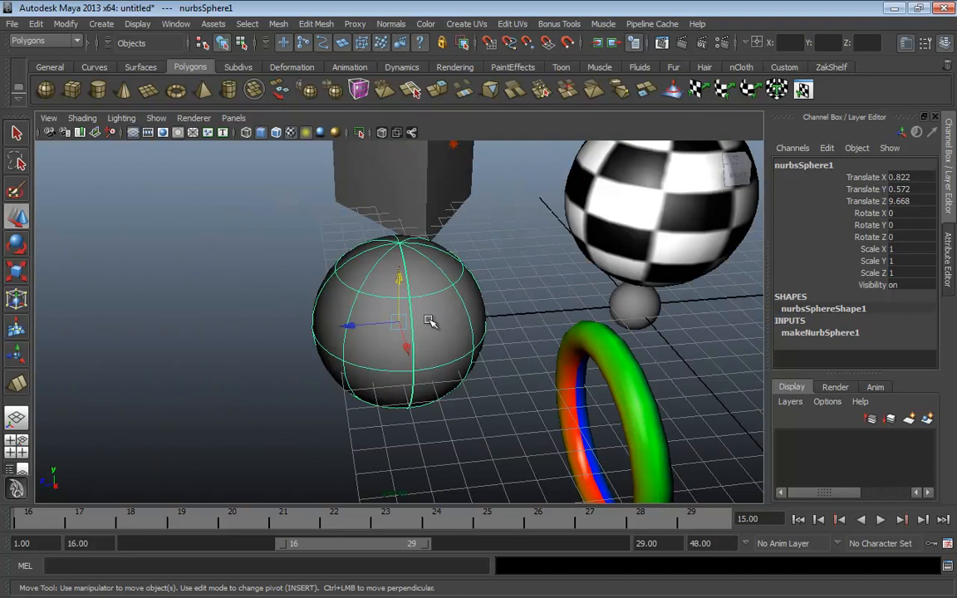
pyautogui.keyDown('alt'); pyautogui.moveTo(466, 323); pyautogui.dragTo(563, 316); pyautogui.keyUp('alt')
pyautogui.keyDown('alt'); pyautogui.moveTo(562, 307); pyautogui.dragTo(322, 402, button='middle'); pyautogui.keyUp('alt')
pyautogui.keyDown('alt'); pyautogui.moveTo(465, 349); pyautogui.dragTo(257, 433, button='middle'); pyautogui.keyUp('alt')
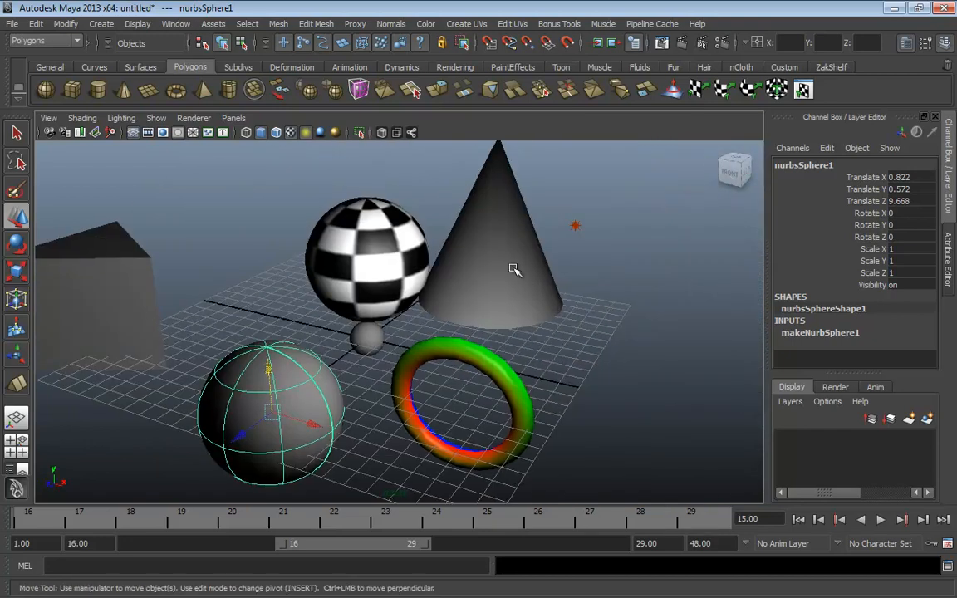
# Frame the cone and orbit around it, then step back to an earlier camera view
pyautogui.click(513, 269)
pyautogui.press('f')
pyautogui.keyDown('alt'); pyautogui.moveTo(527, 274); pyautogui.dragTo(376, 343); pyautogui.keyUp('alt')
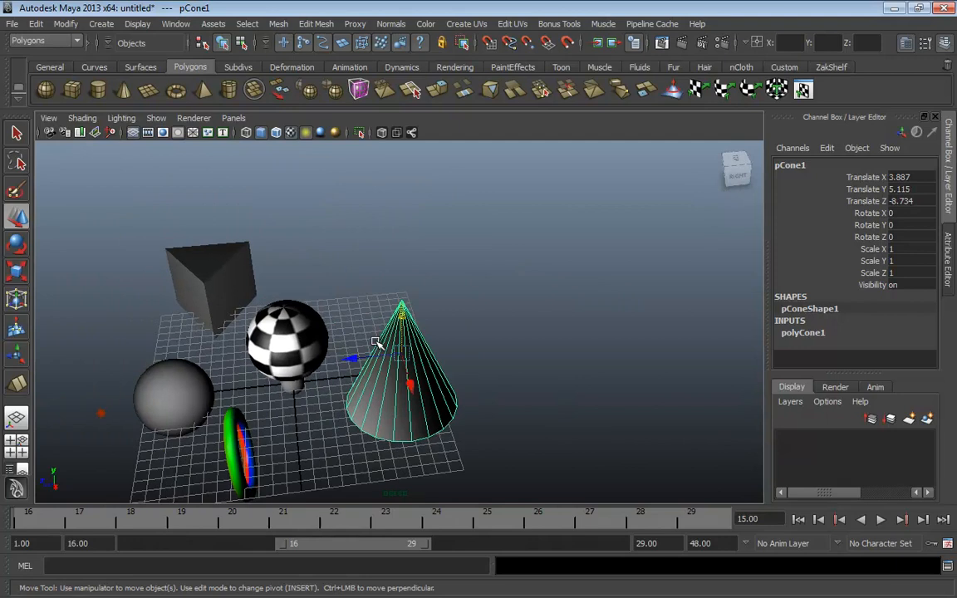
pyautogui.keyDown('alt'); pyautogui.moveTo(248, 359); pyautogui.dragTo(376, 342, button='middle'); pyautogui.keyUp('alt')
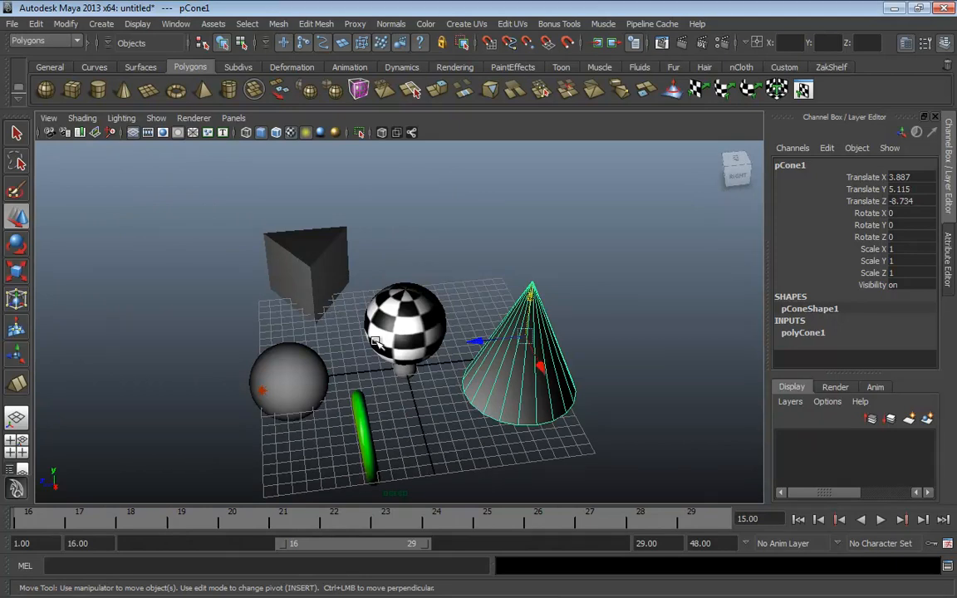
pyautogui.keyDown('alt'); pyautogui.moveTo(295, 341); pyautogui.dragTo(390, 355); pyautogui.keyUp('alt')
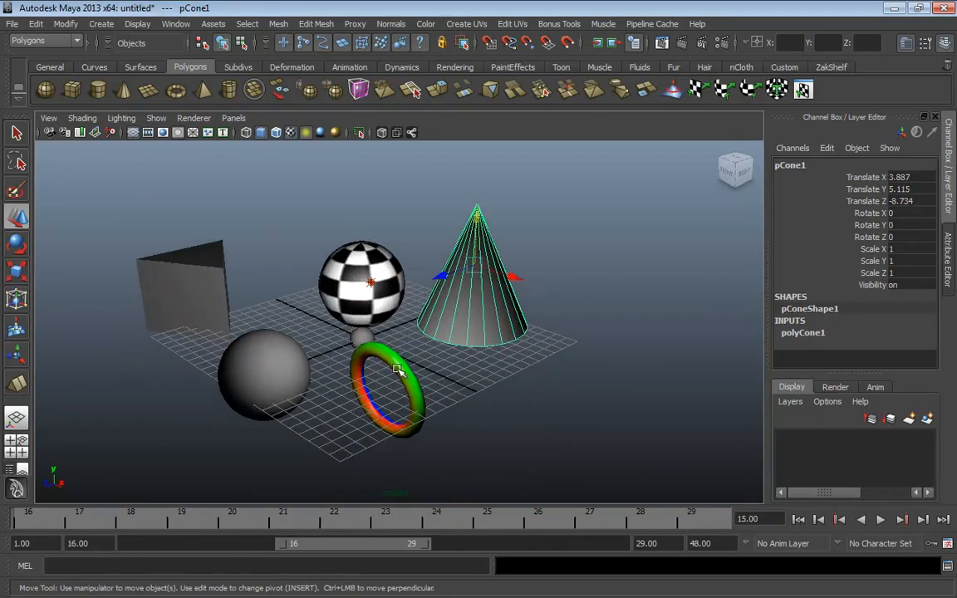
pyautogui.press('[')
pyautogui.press('[')
pyautogui.press('[')
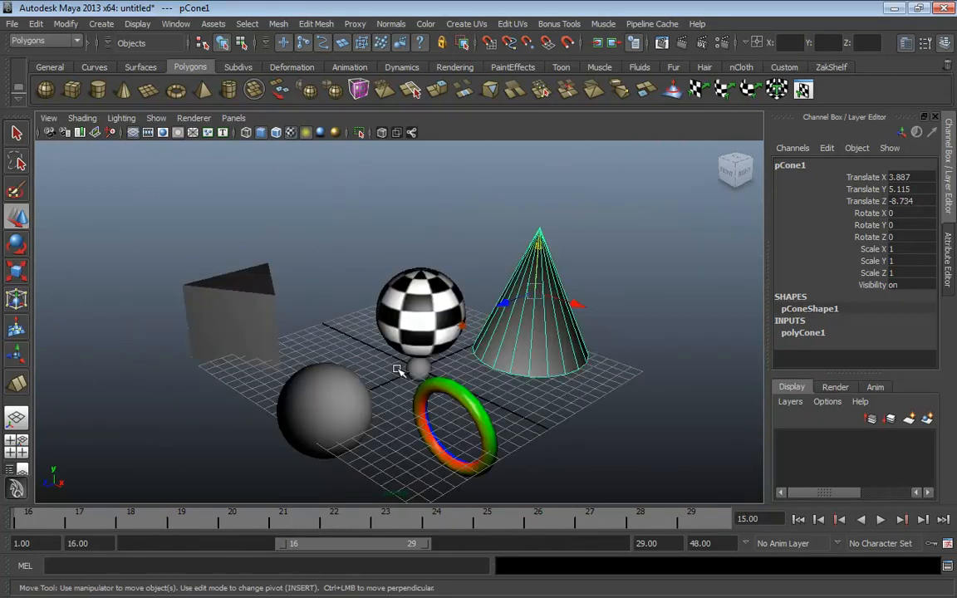
# Frame the prism and pan the view to the left
pyautogui.click(242, 331)
pyautogui.press('f')
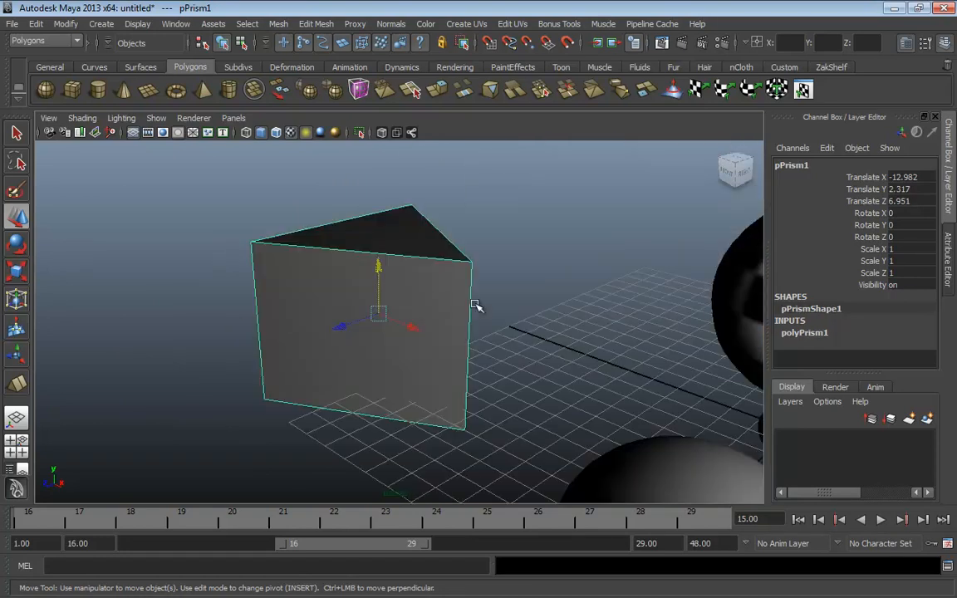
pyautogui.keyDown('alt'); pyautogui.moveTo(500, 304); pyautogui.dragTo(289, 295, button='middle'); pyautogui.keyUp('alt')
pyautogui.scroll(-5, 349, 327)
pyautogui.keyDown('alt'); pyautogui.moveTo(529, 329); pyautogui.dragTo(378, 336, button='middle'); pyautogui.keyUp('alt')
# Frame the cone again and dolly out for an overview around it
pyautogui.click(402, 337)
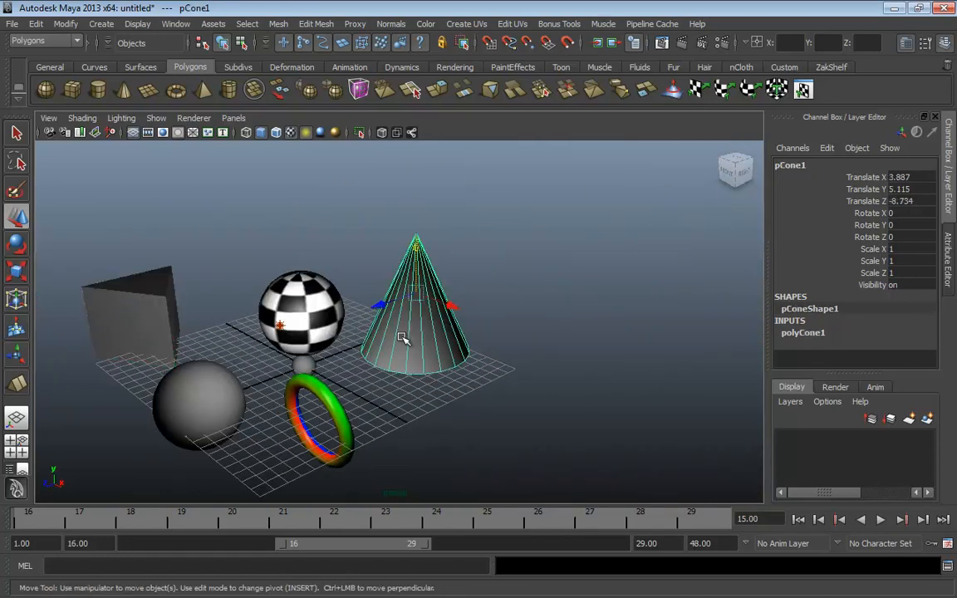
pyautogui.press('f')
pyautogui.keyDown('alt'); pyautogui.moveTo(385, 381); pyautogui.dragTo(529, 323, button='middle'); pyautogui.keyUp('alt')
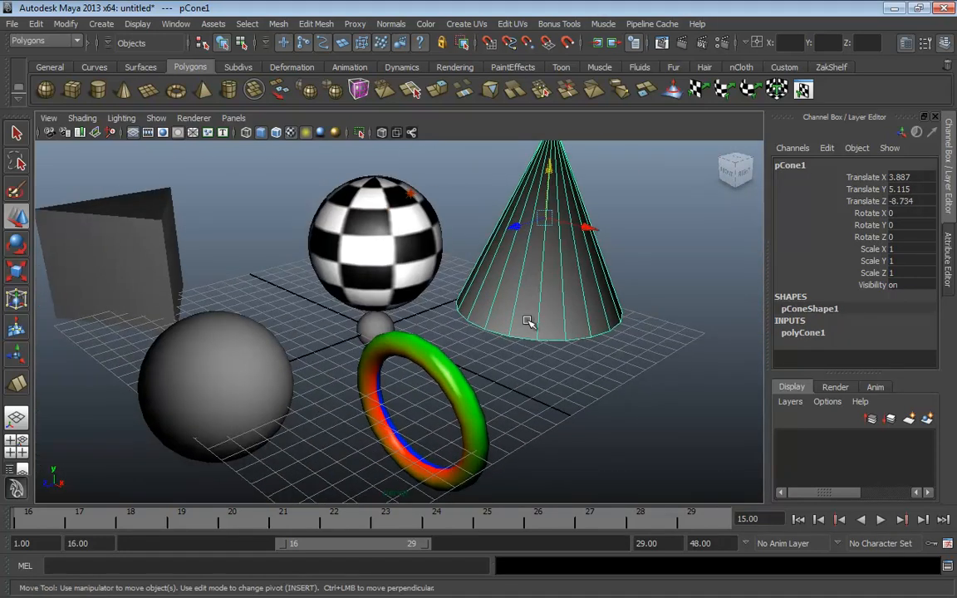
pyautogui.scroll(-3, 402, 338)
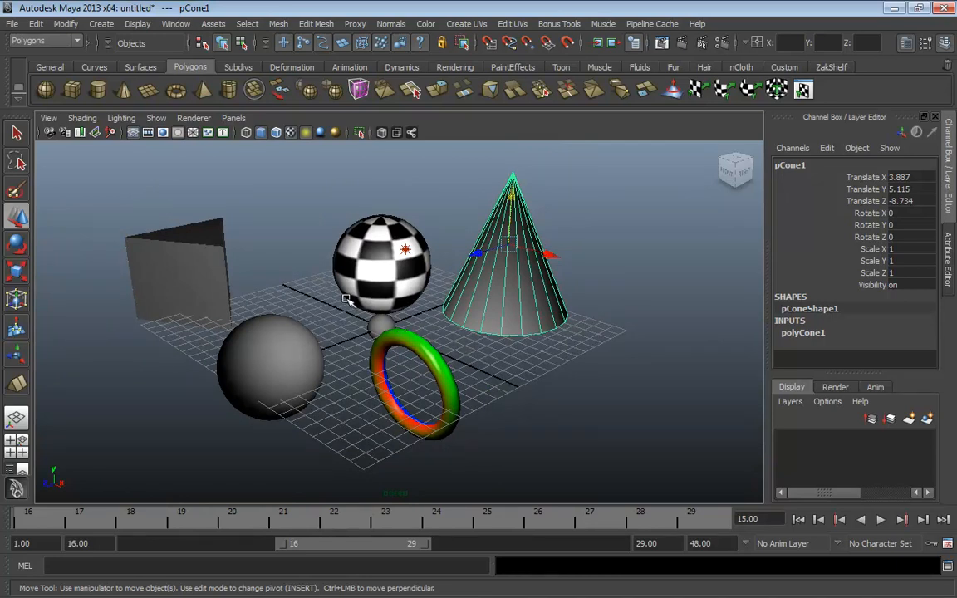
# Switch the camera to the Fly Tool from View > Camera Tools
pyautogui.click(48, 118)
pyautogui.moveTo(75, 302)
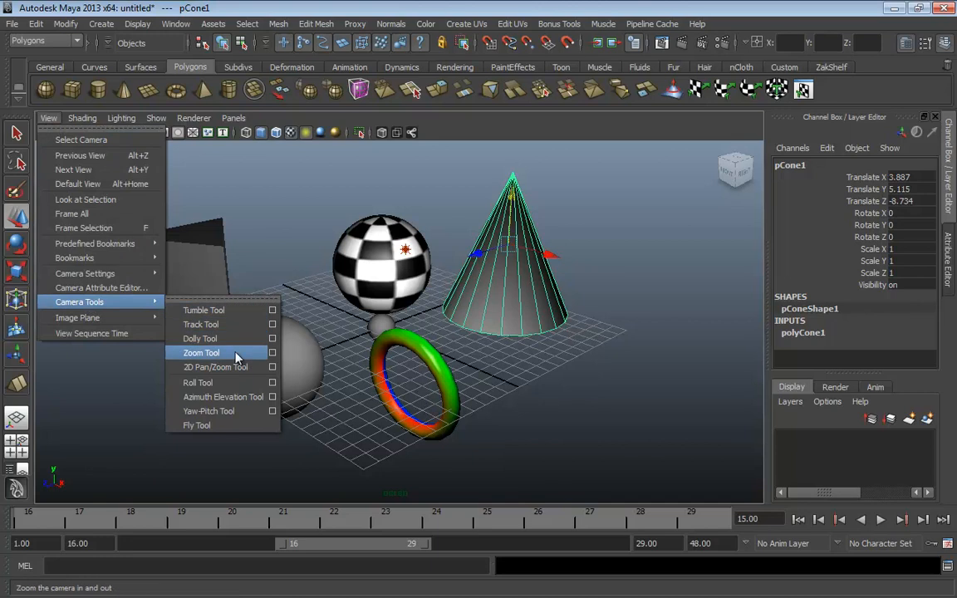
pyautogui.click(206, 425)
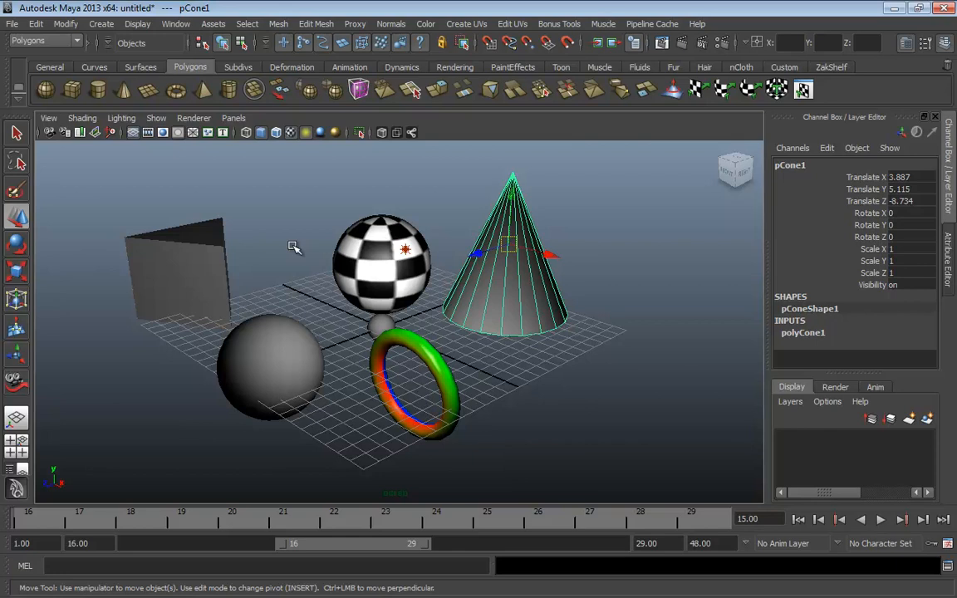
# Use the Azimuth Elevation Tool to tilt the view slightly, then restore the camera above the grid
pyautogui.click(49, 119)
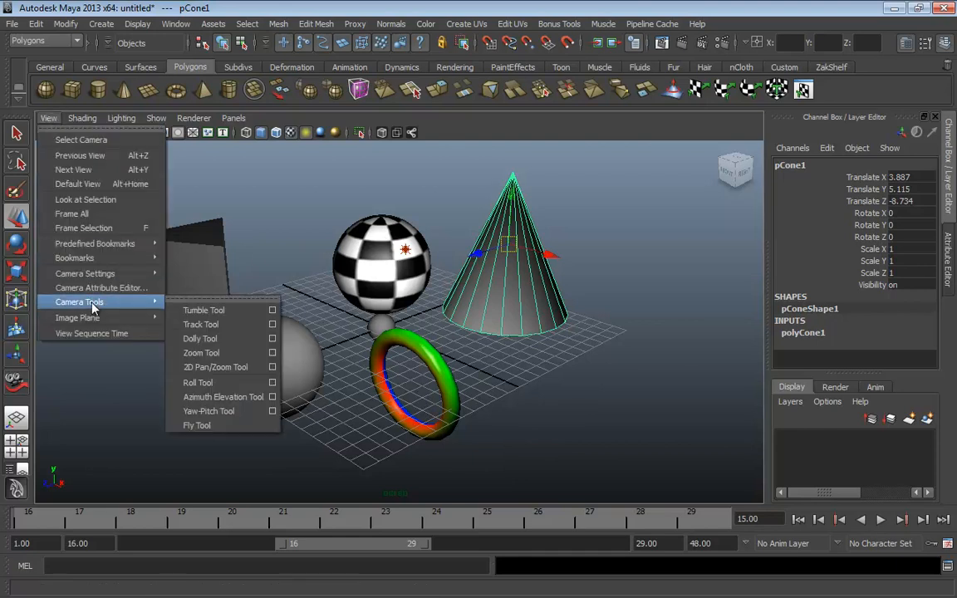
pyautogui.click(222, 397)
pyautogui.moveTo(222, 396); pyautogui.dragTo(346, 358)
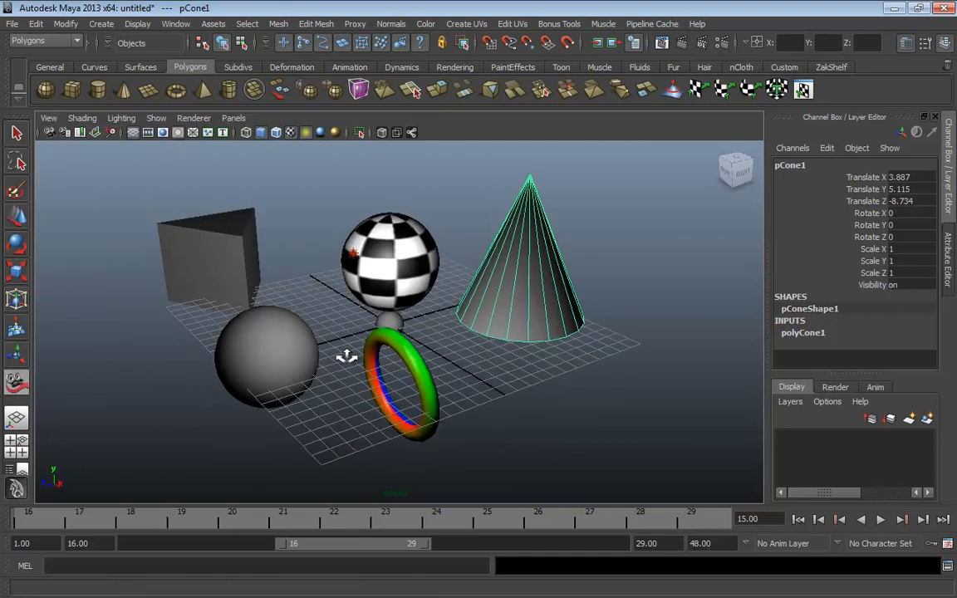
pyautogui.press('F10')
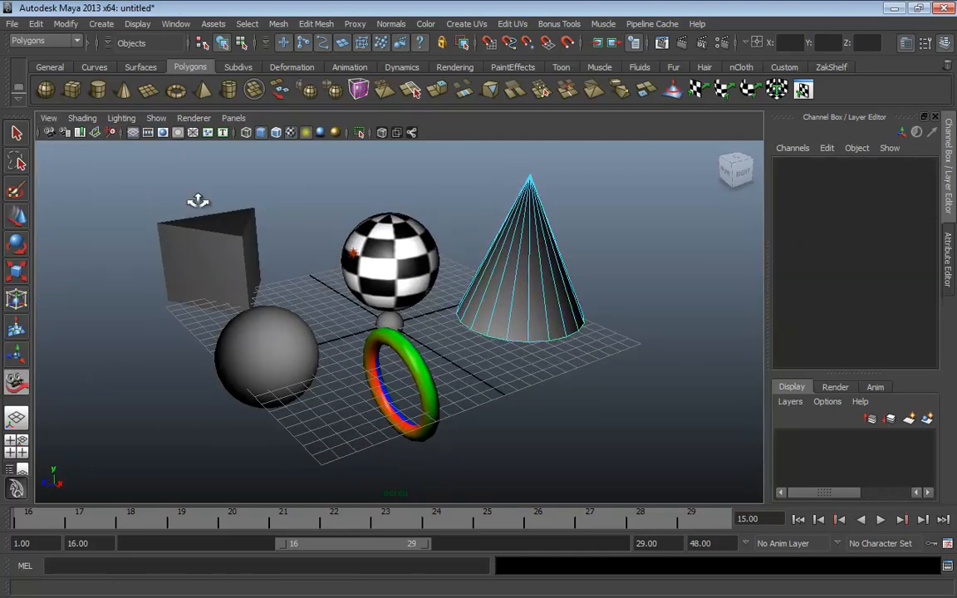
pyautogui.click(50, 119)
pyautogui.click(53, 118)
# Return to the Move Tool and put the cone back in object selection mode with F8
pyautogui.press('w')
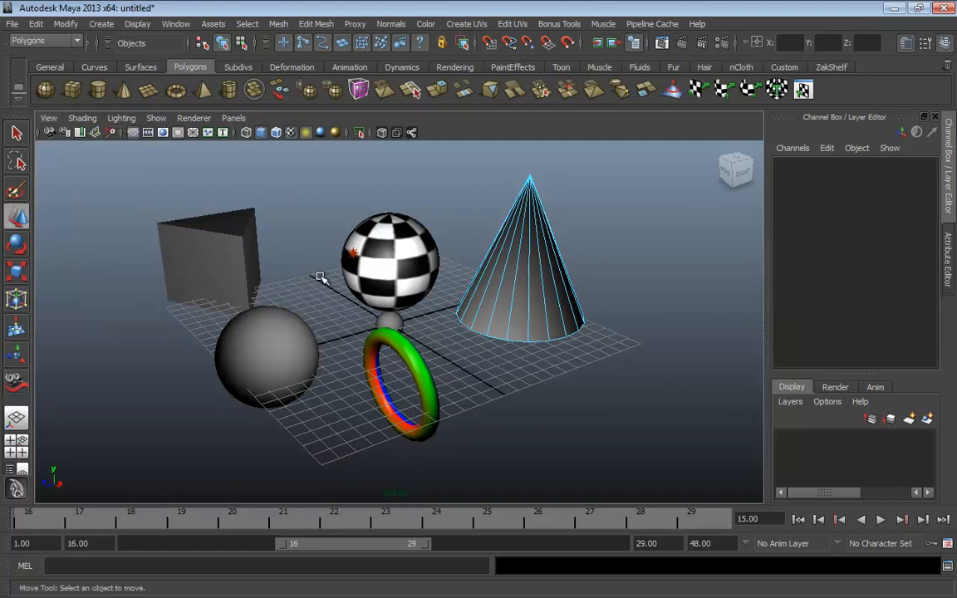
pyautogui.keyDown('alt'); pyautogui.moveTo(365, 298); pyautogui.dragTo(338, 331, button='middle'); pyautogui.keyUp('alt')
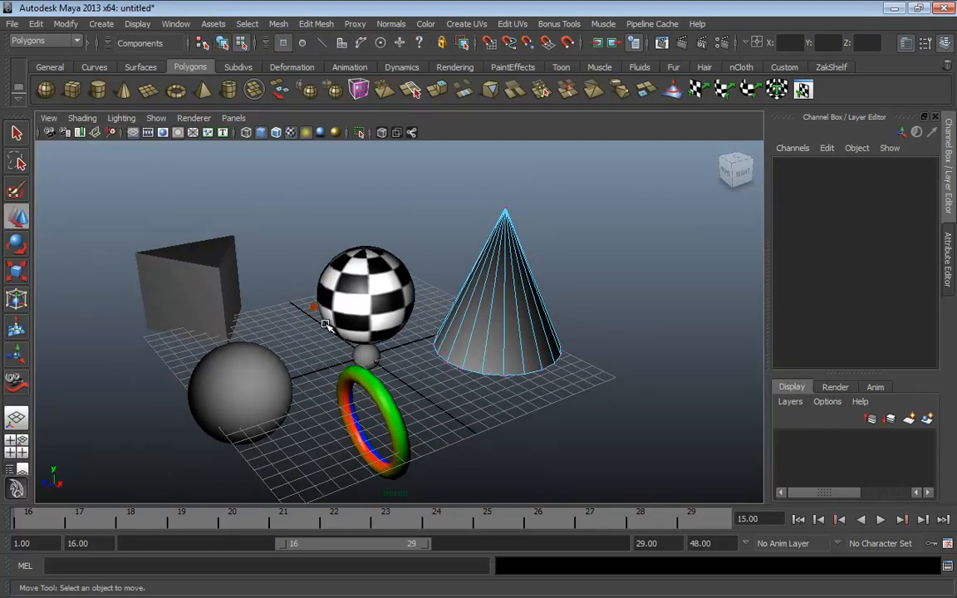
pyautogui.press('F8')
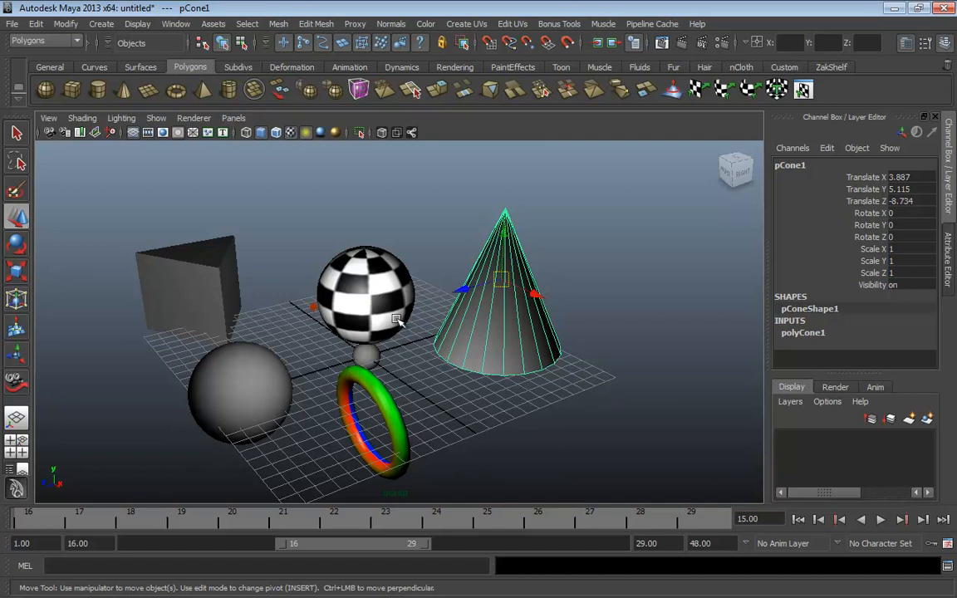
# Tumble and dolly the camera in close, then back out to a new angle on the scene
pyautogui.press('alt')
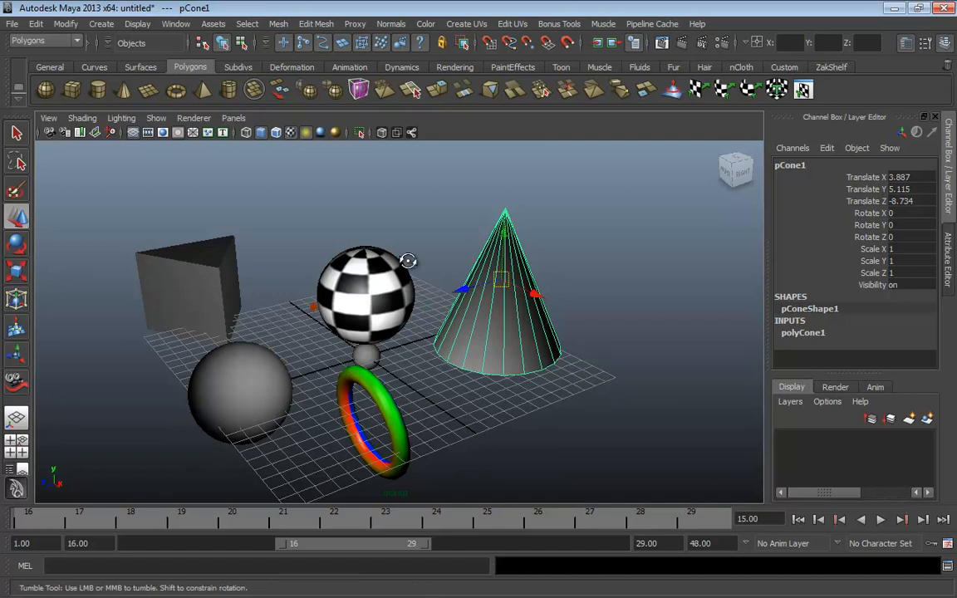
pyautogui.keyDown('alt'); pyautogui.moveTo(408, 261); pyautogui.dragTo(452, 371, button='right'); pyautogui.keyUp('alt')
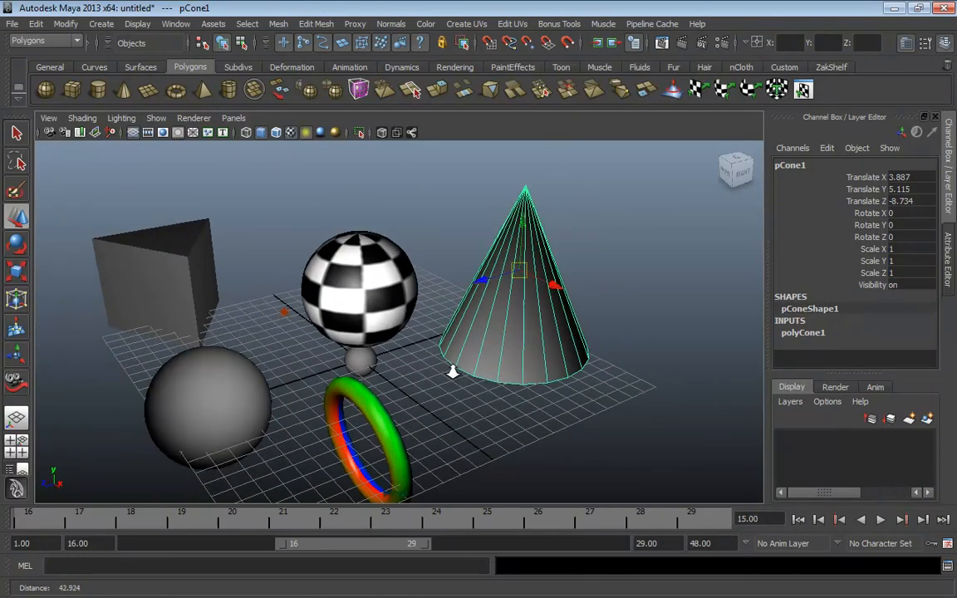
pyautogui.keyDown('alt'); pyautogui.moveTo(453, 372); pyautogui.dragTo(402, 394); pyautogui.keyUp('alt')
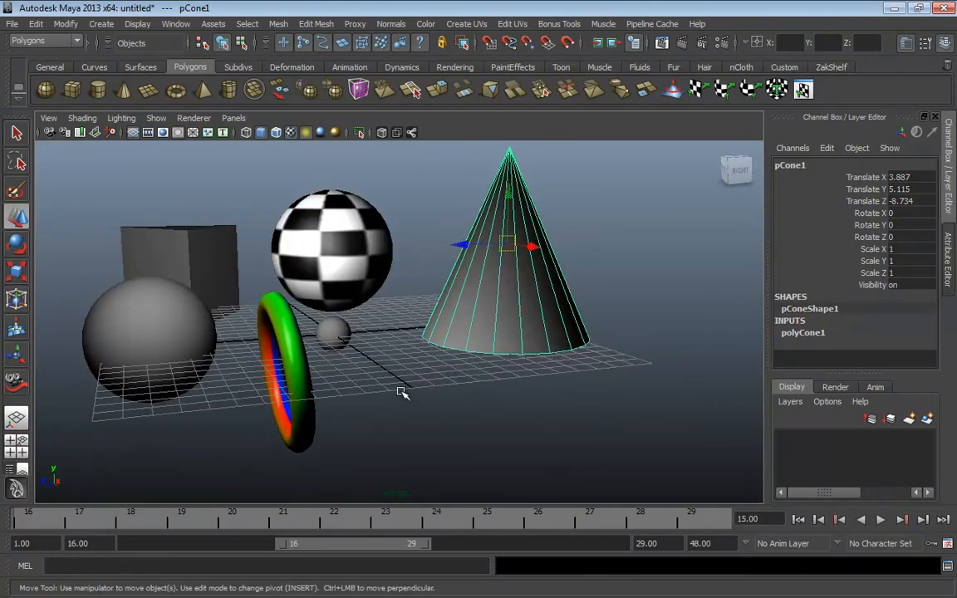
pyautogui.keyDown('alt'); pyautogui.moveTo(402, 393); pyautogui.dragTo(492, 332, button='right'); pyautogui.keyUp('alt')
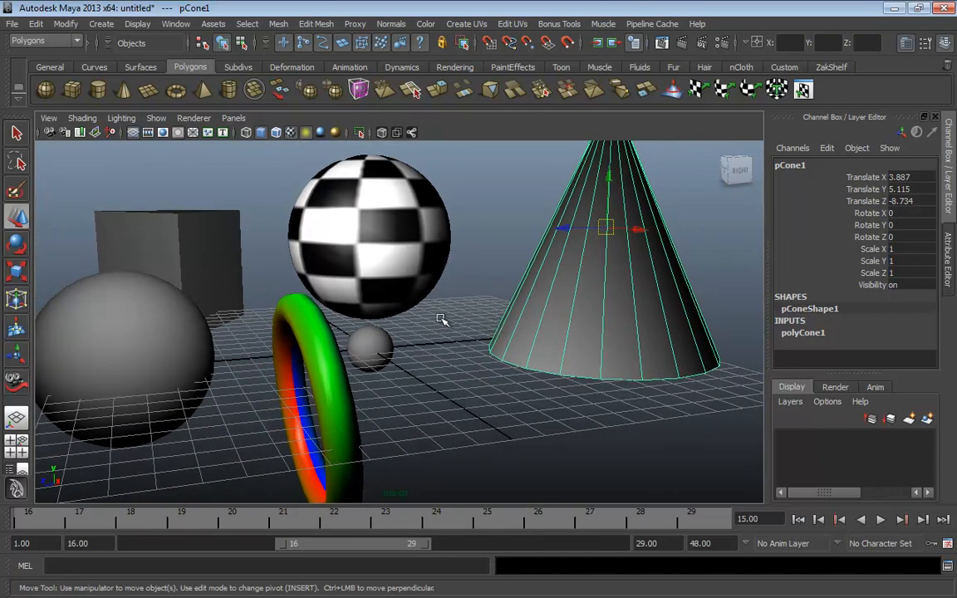
pyautogui.keyDown('alt'); pyautogui.moveTo(399, 286); pyautogui.dragTo(378, 327, button='right'); pyautogui.keyUp('alt')
pyautogui.keyDown('alt'); pyautogui.moveTo(378, 327); pyautogui.dragTo(455, 285); pyautogui.keyUp('alt')
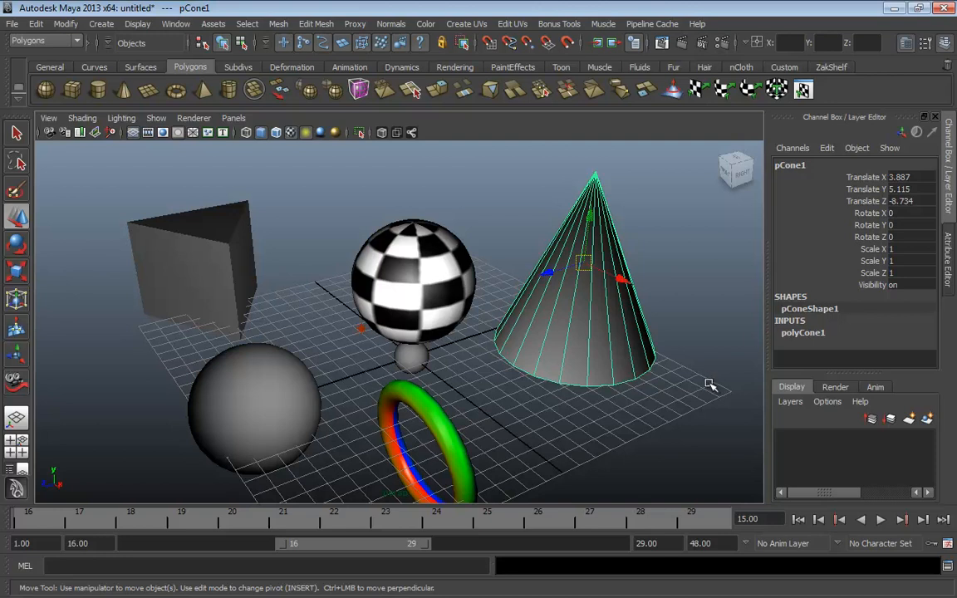
# Open the Preferences and browse the Interface, Interaction Mode and UI Elements categories
pyautogui.click(947, 545)
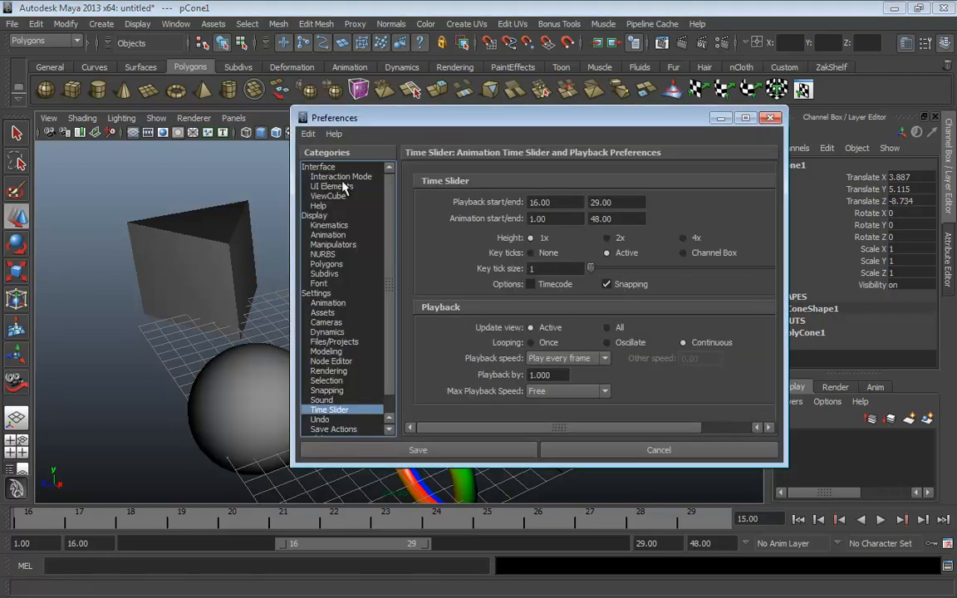
pyautogui.click(313, 168)
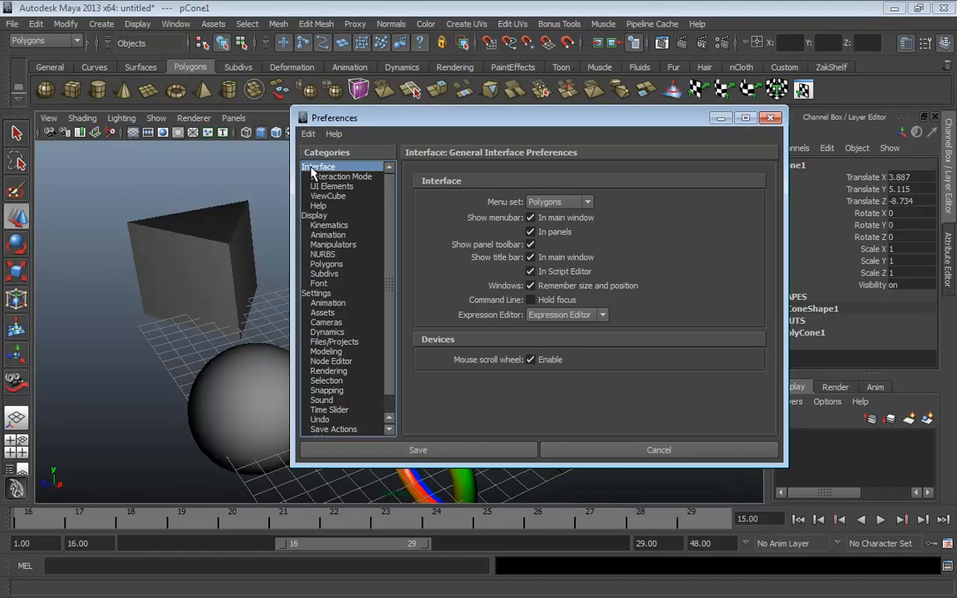
pyautogui.click(359, 177)
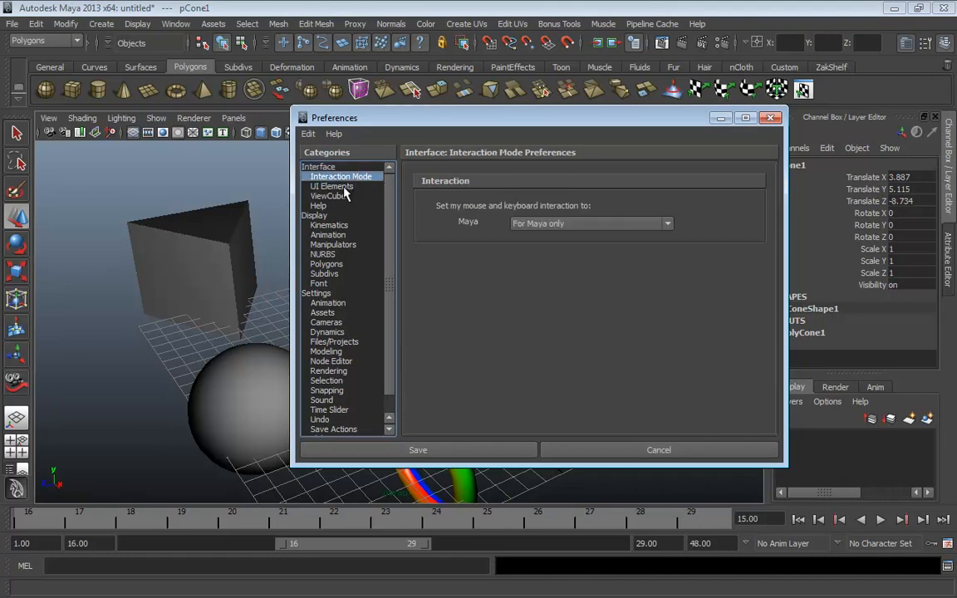
pyautogui.click(341, 187)
pyautogui.scroll(-5, 680, 273)
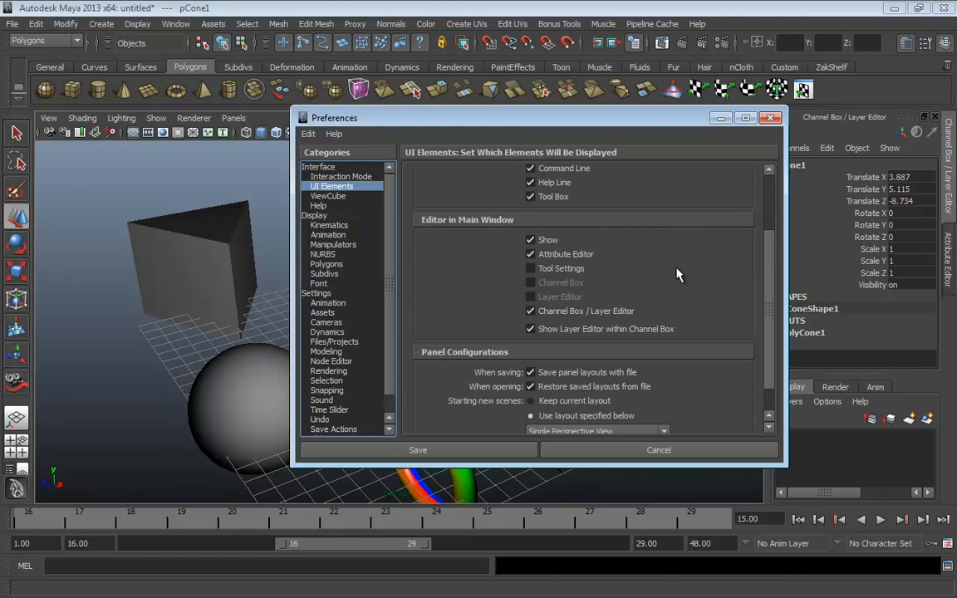
pyautogui.scroll(3, 533, 286)
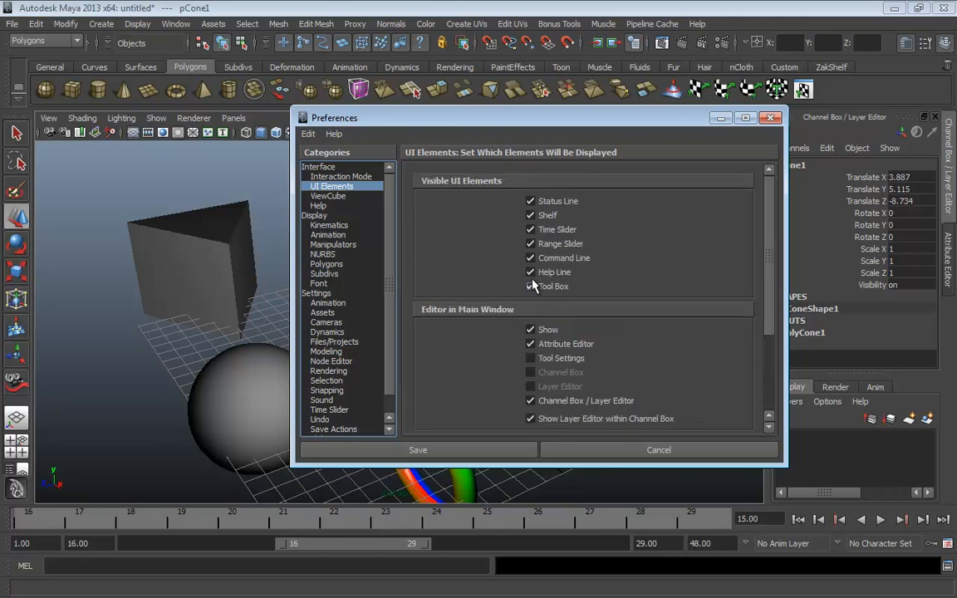
# Look through the Display, Settings, Assets and Animation preference categories
pyautogui.click(324, 216)
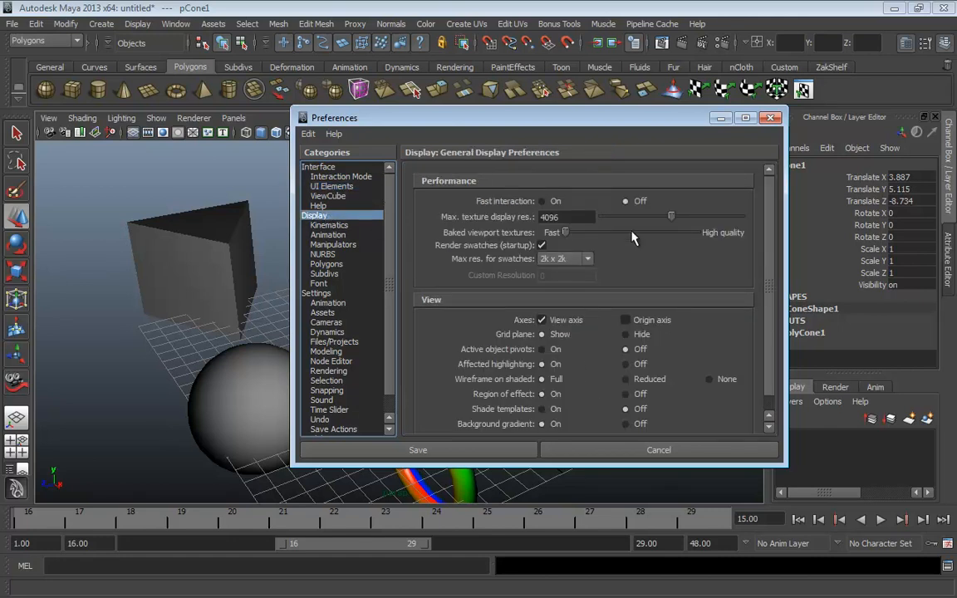
pyautogui.scroll(-1, 651, 287)
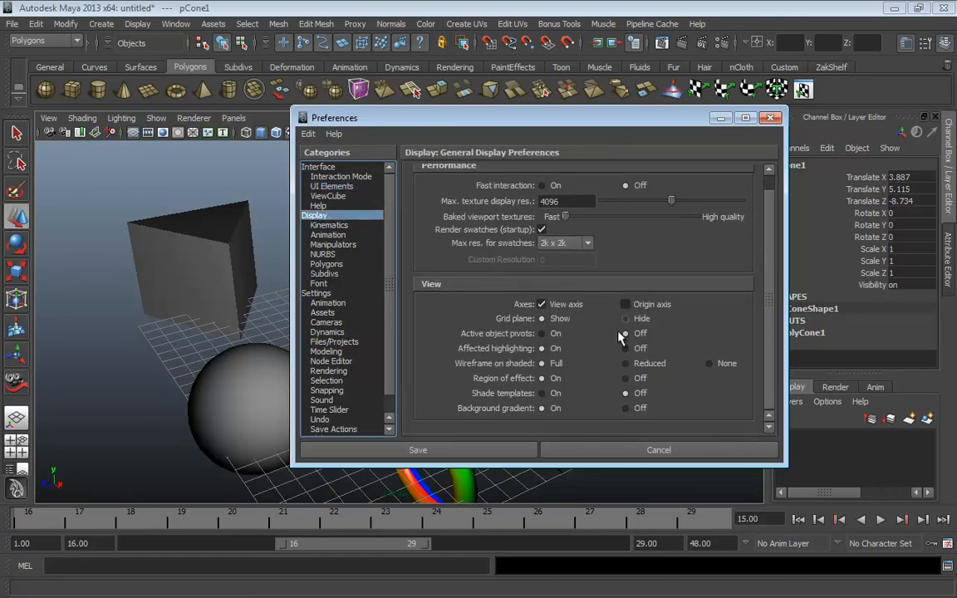
pyautogui.scroll(1, 510, 350)
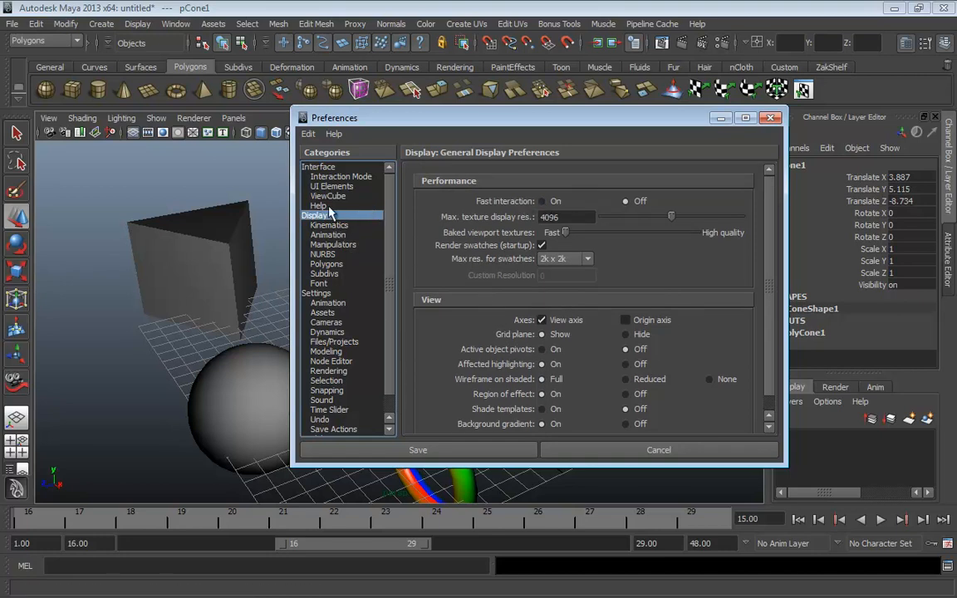
pyautogui.click(329, 295)
pyautogui.click(322, 312)
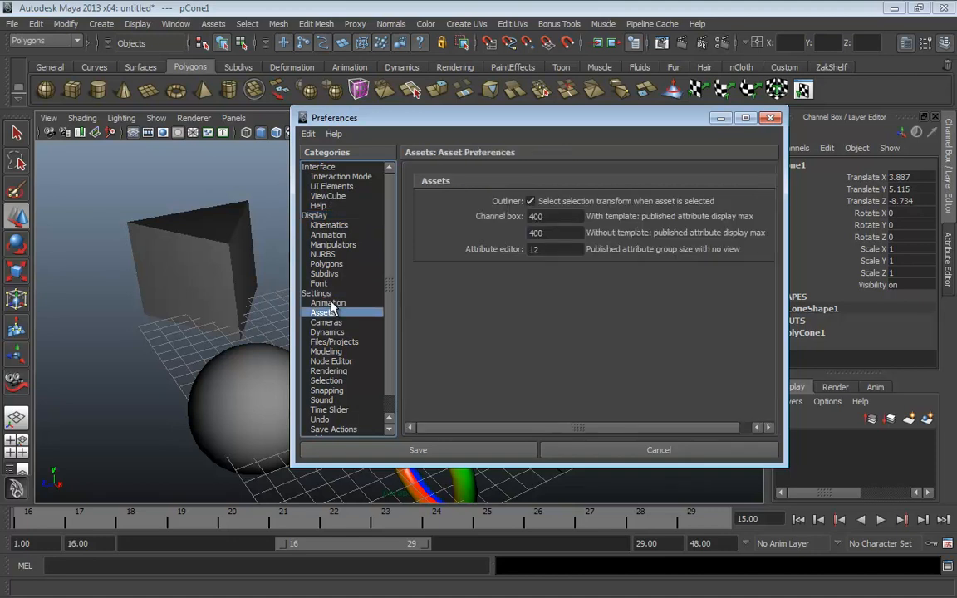
pyautogui.click(329, 303)
pyautogui.scroll(-5, 486, 305)
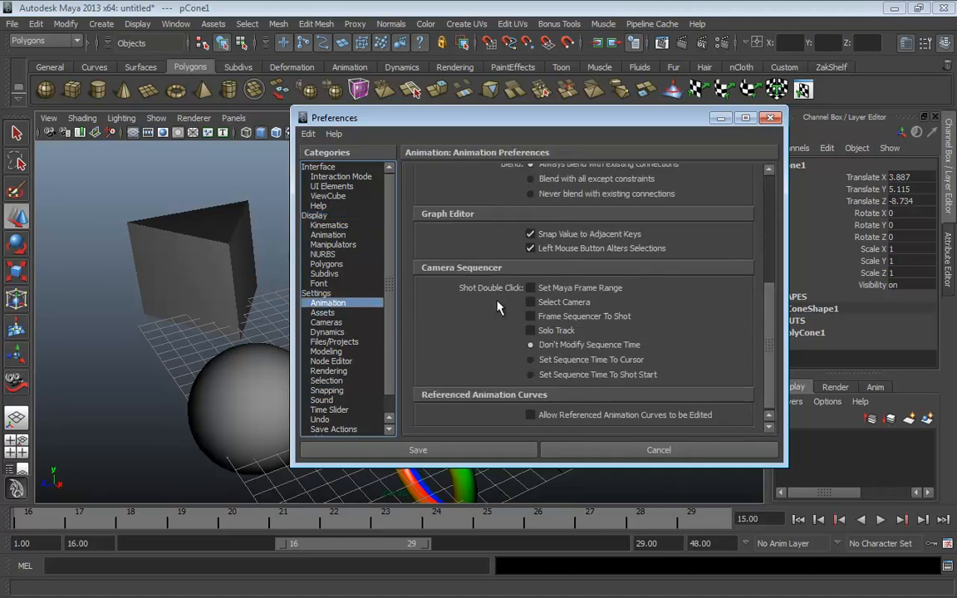
pyautogui.scroll(-1, 497, 308)
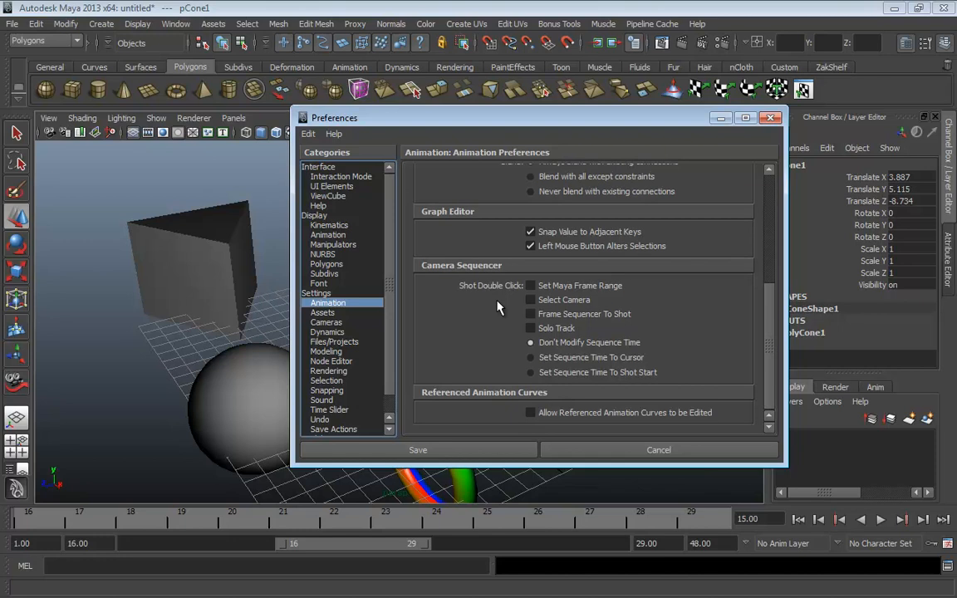
pyautogui.scroll(6, 497, 308)
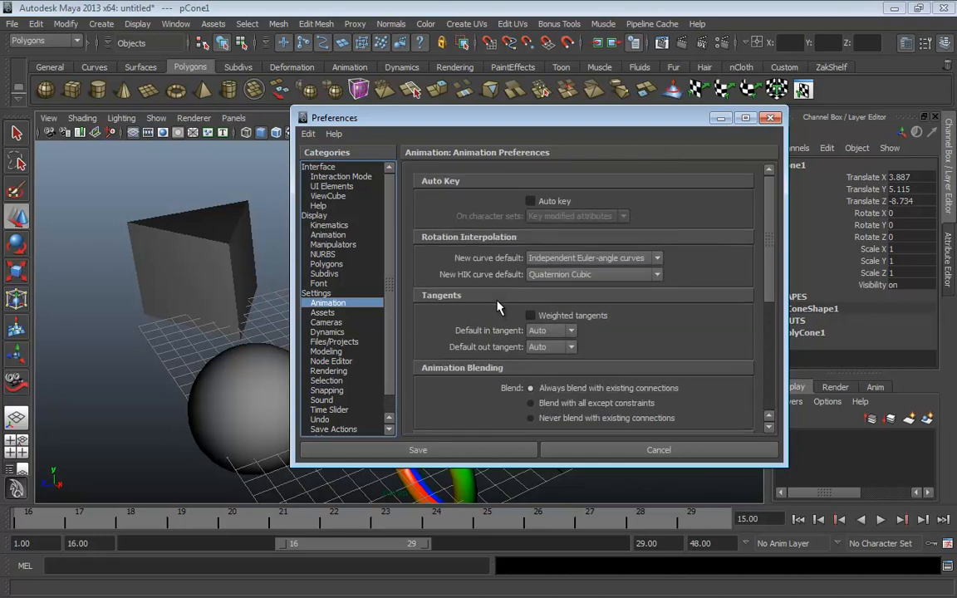
# Revisit the Interaction Mode, UI Elements and Interface preferences
pyautogui.click(332, 177)
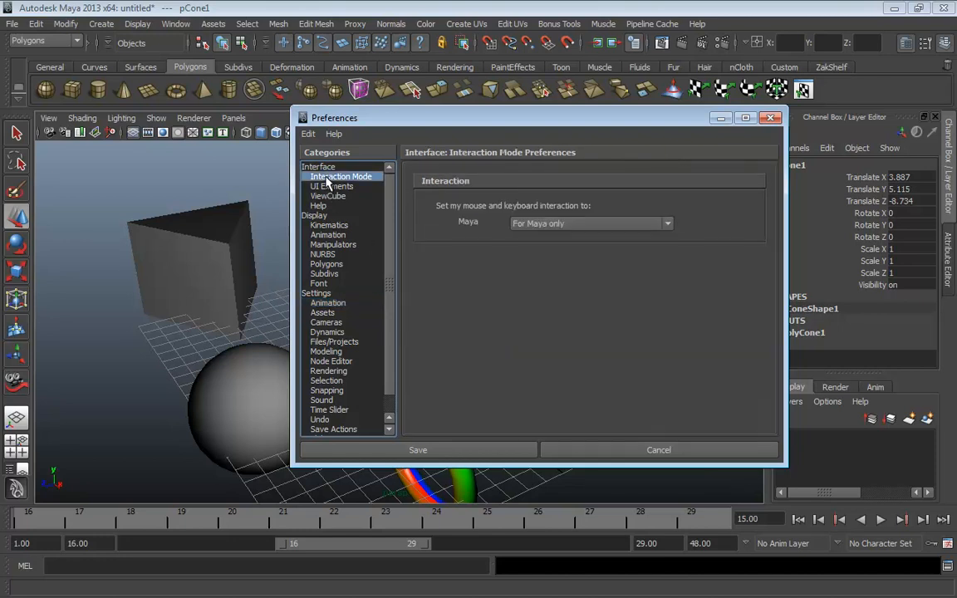
pyautogui.click(331, 186)
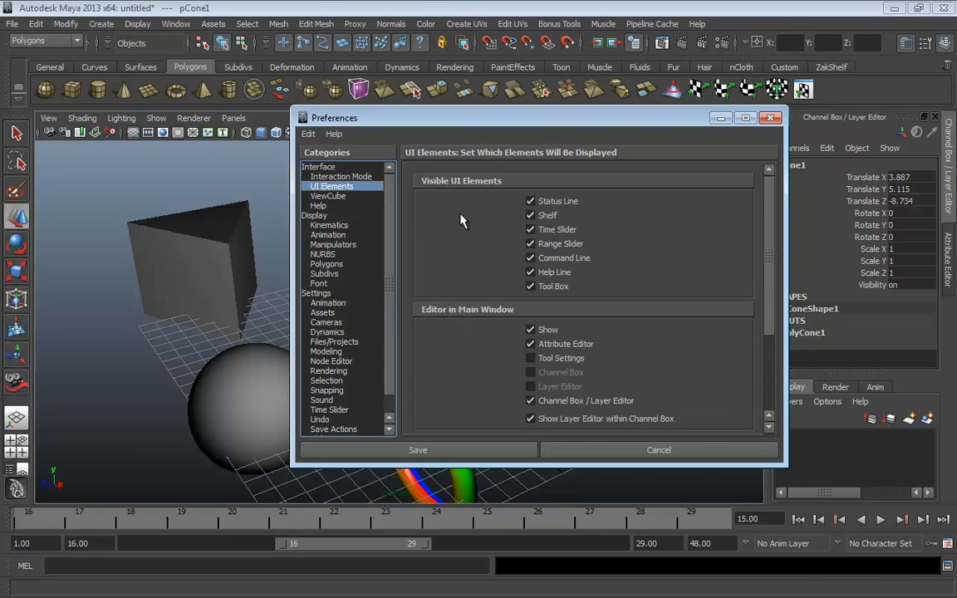
pyautogui.scroll(-3, 657, 260)
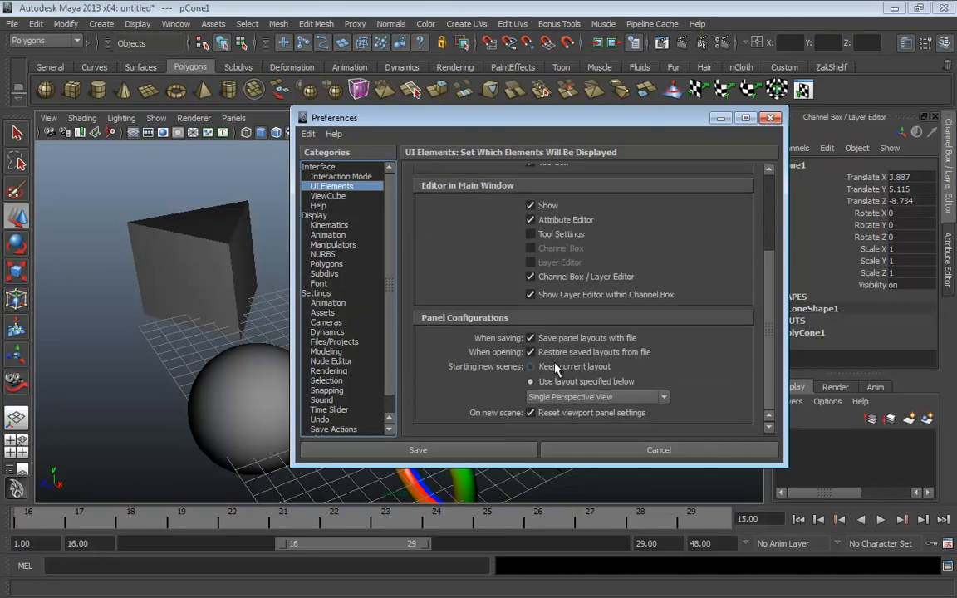
pyautogui.scroll(1, 609, 333)
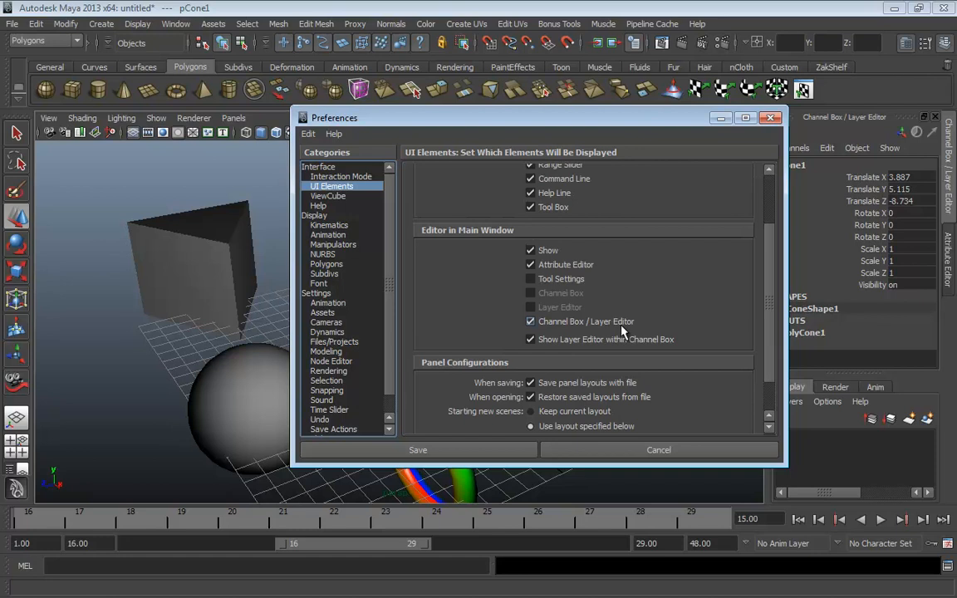
pyautogui.scroll(2, 578, 270)
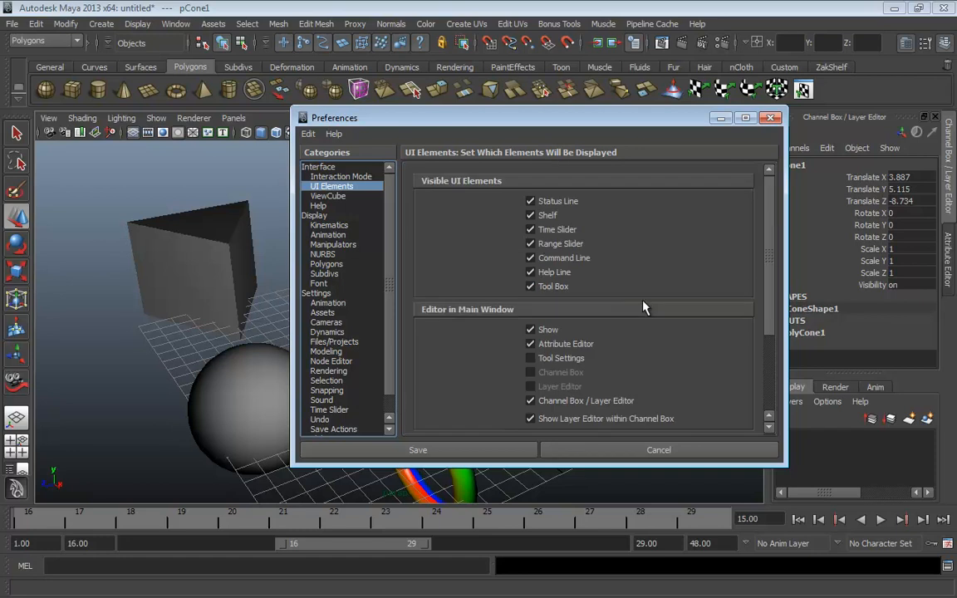
pyautogui.click(320, 166)
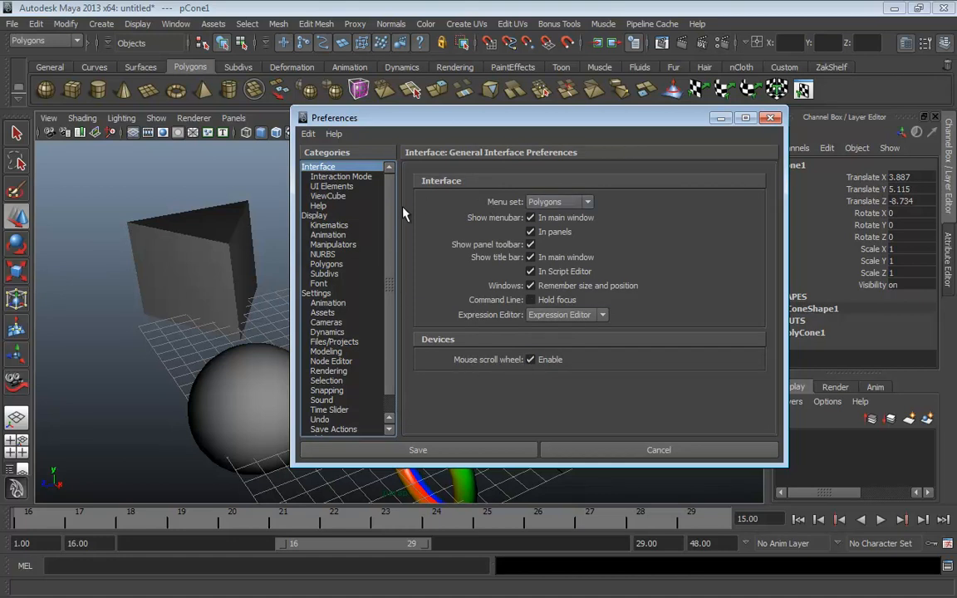
# Browse the Help, Display, Kinematics, Animation and Manipulators preference categories
pyautogui.click(323, 207)
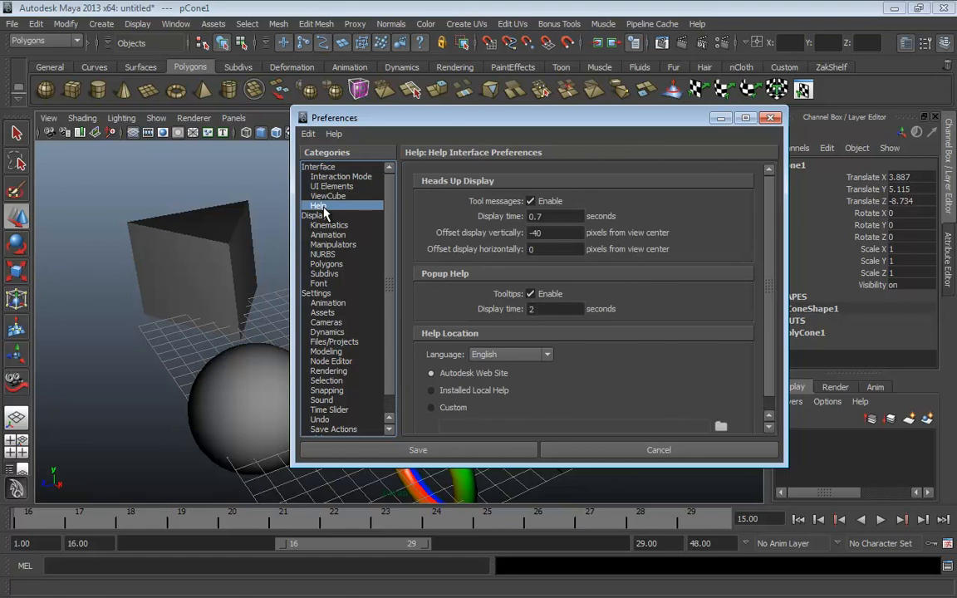
pyautogui.click(323, 216)
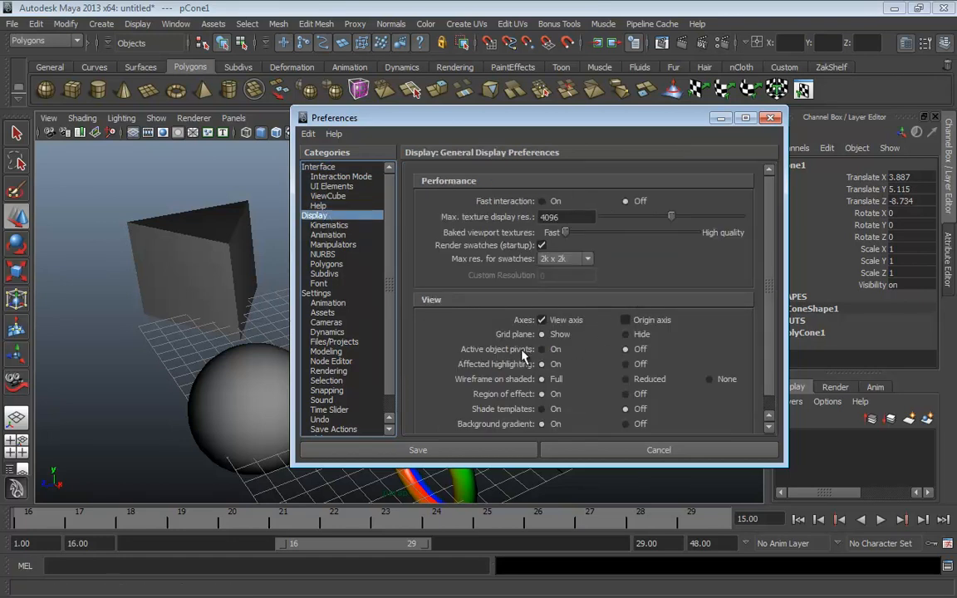
pyautogui.scroll(-1, 520, 365)
pyautogui.scroll(1, 520, 366)
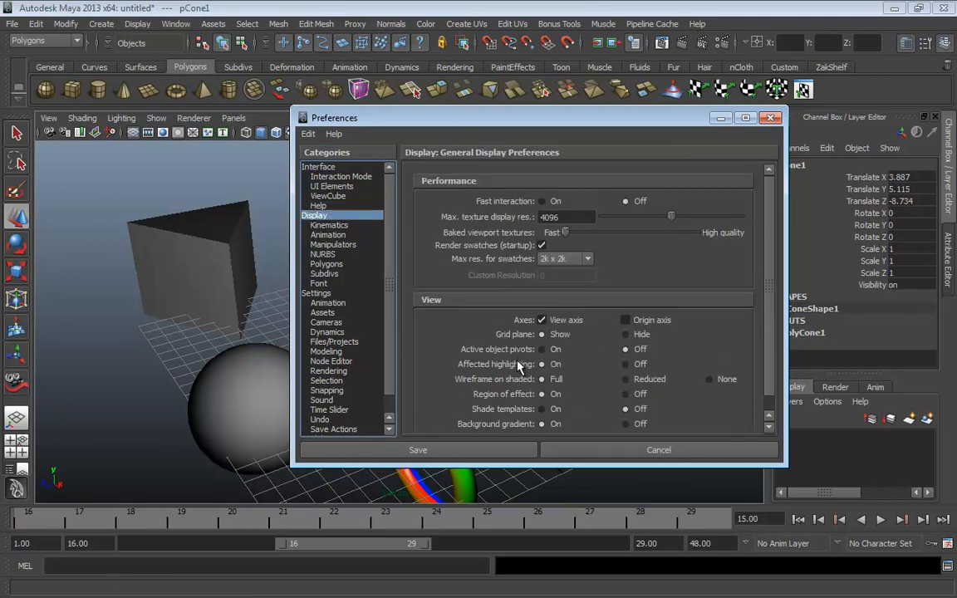
pyautogui.click(325, 225)
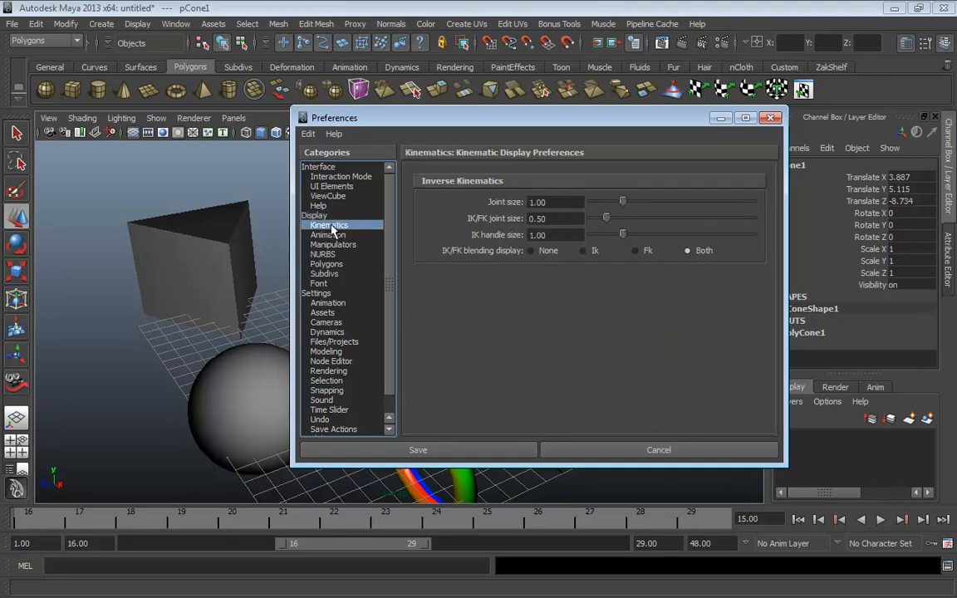
pyautogui.click(315, 215)
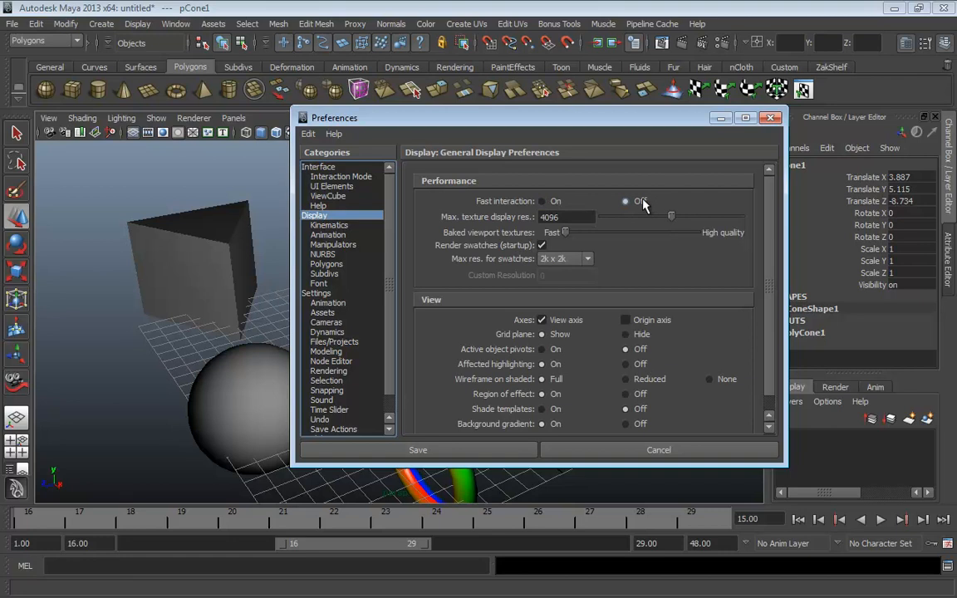
pyautogui.click(328, 225)
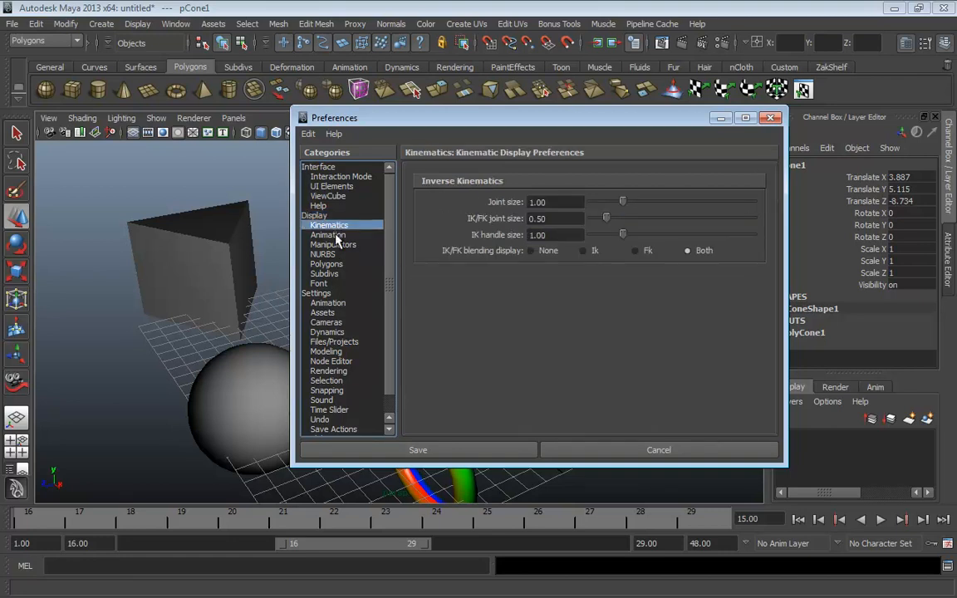
pyautogui.click(334, 235)
pyautogui.click(333, 244)
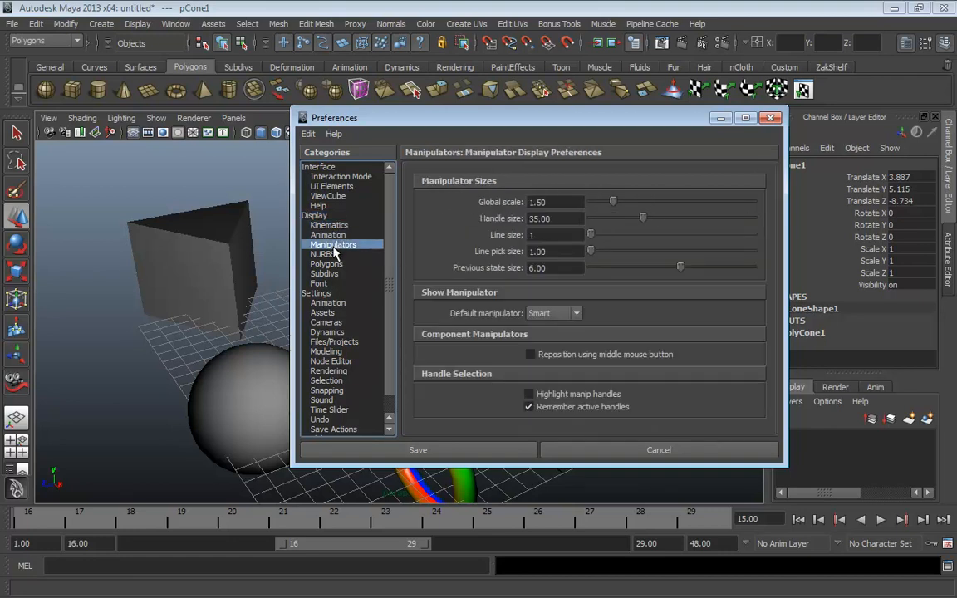
# Review the Settings category, then save the preferences and close the window
pyautogui.click(322, 295)
pyautogui.scroll(-1, 365, 355)
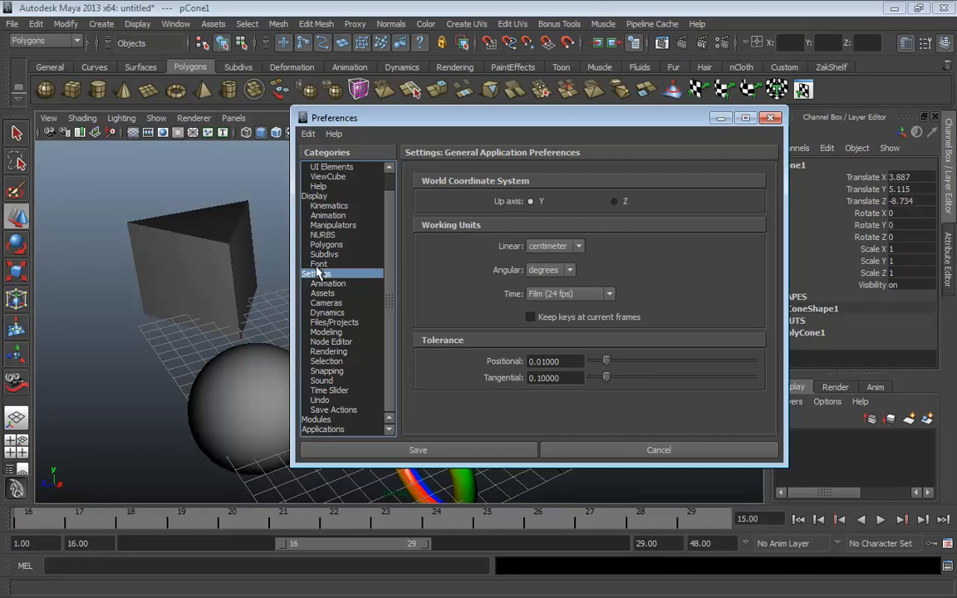
pyautogui.click(772, 118)
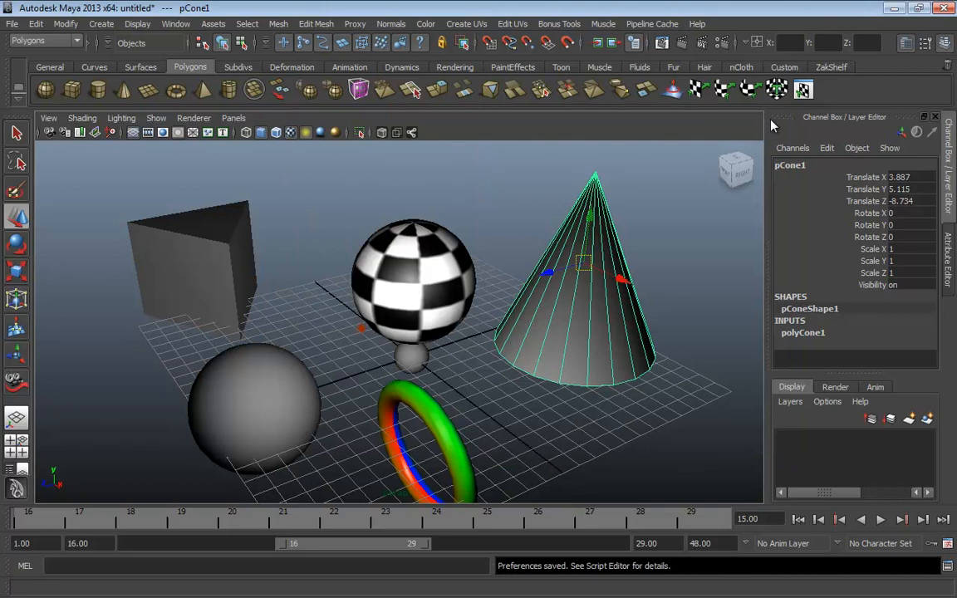
# Pull the view back, deselect the cone and orbit to a front view
pyautogui.keyDown('alt'); pyautogui.moveTo(496, 410); pyautogui.dragTo(506, 359, button='middle'); pyautogui.keyUp('alt')
pyautogui.keyDown('alt'); pyautogui.moveTo(506, 359); pyautogui.dragTo(465, 354, button='right'); pyautogui.keyUp('alt')
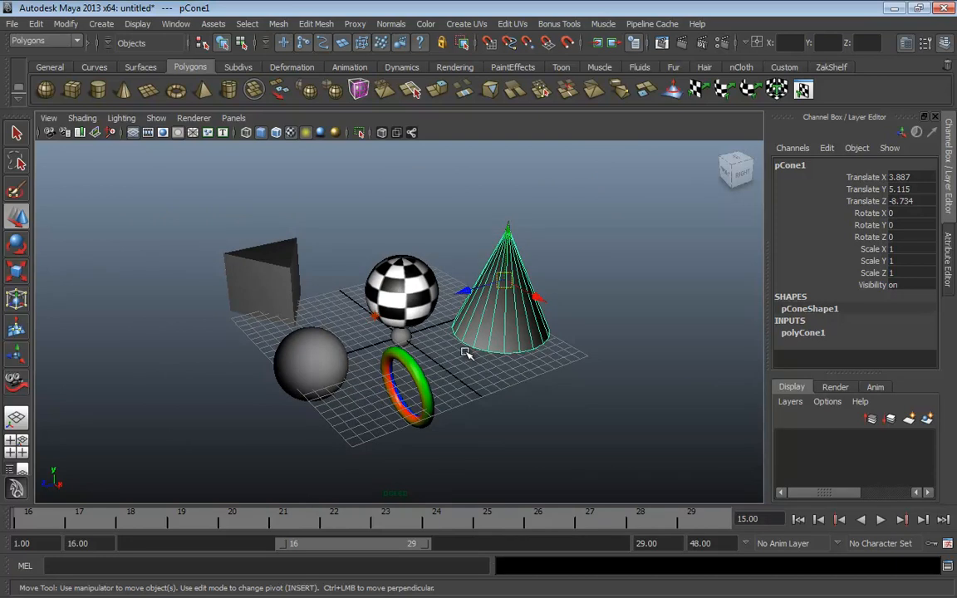
pyautogui.click(498, 370)
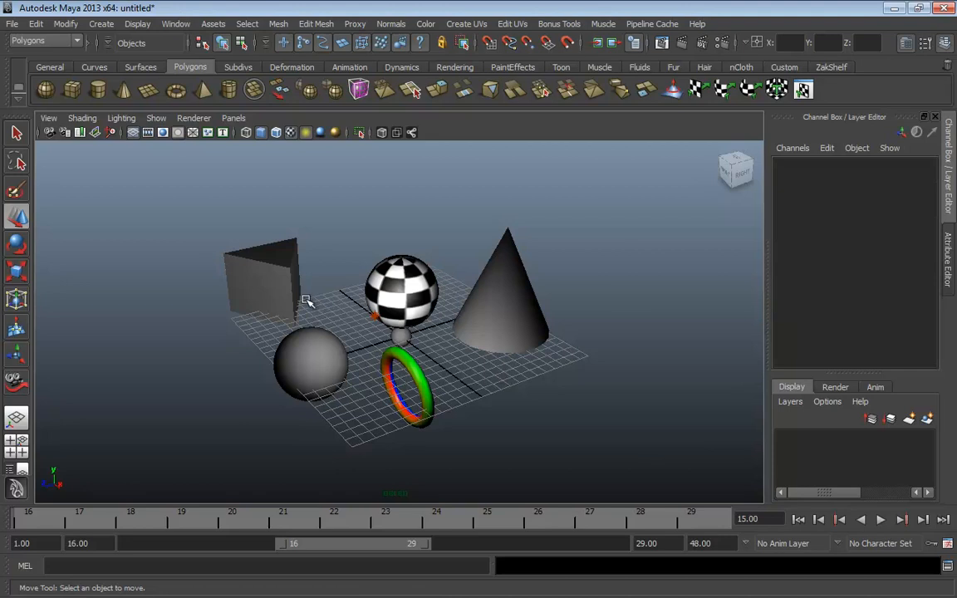
pyautogui.moveTo(306, 301)
pyautogui.keyDown('alt'); pyautogui.mouseDown()
pyautogui.moveTo(442, 348)
pyautogui.moveTo(560, 327)
pyautogui.moveTo(319, 311)
pyautogui.mouseUp(); pyautogui.keyUp('alt')
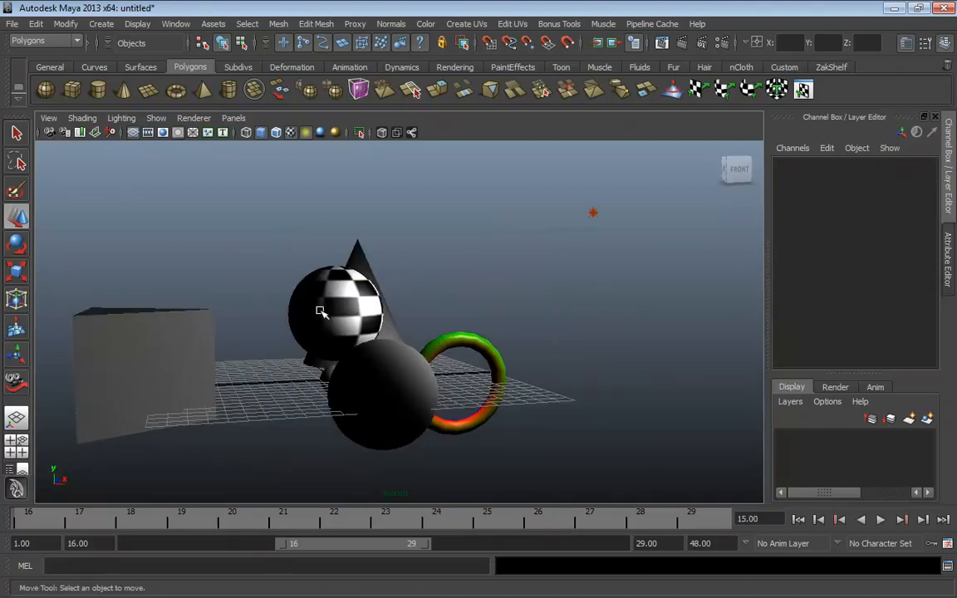
# Frame and tumble around the checkered sphere, then choose File > New Scene
pyautogui.click(319, 311)
pyautogui.press('f')
pyautogui.keyDown('alt'); pyautogui.moveTo(581, 241); pyautogui.dragTo(457, 316); pyautogui.keyUp('alt')
pyautogui.keyDown('alt'); pyautogui.moveTo(457, 317); pyautogui.dragTo(359, 380, button='right'); pyautogui.keyUp('alt')
pyautogui.keyDown('alt'); pyautogui.moveTo(359, 381); pyautogui.dragTo(442, 326, button='middle'); pyautogui.keyUp('alt')
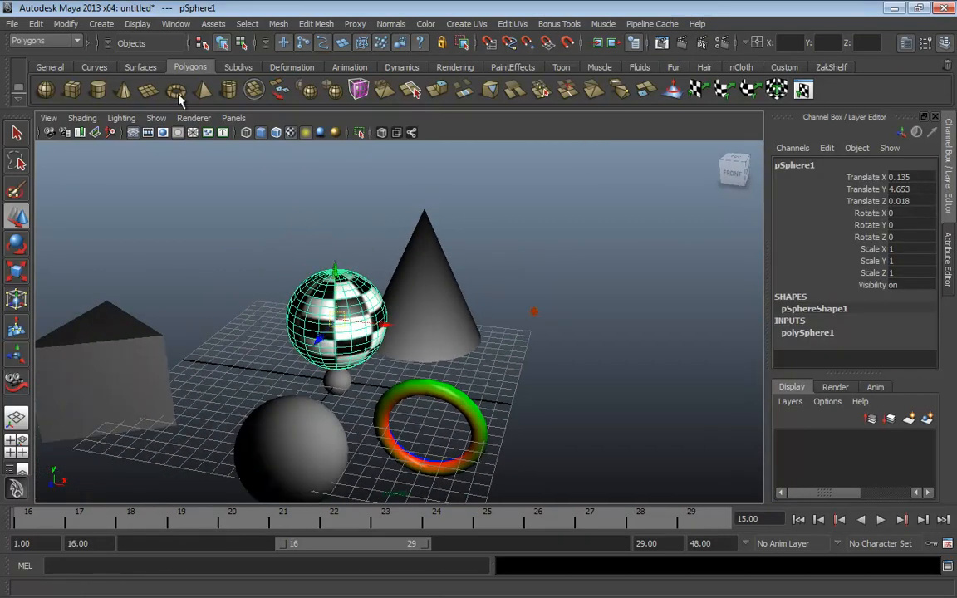
pyautogui.click(13, 24)
pyautogui.click(38, 43)
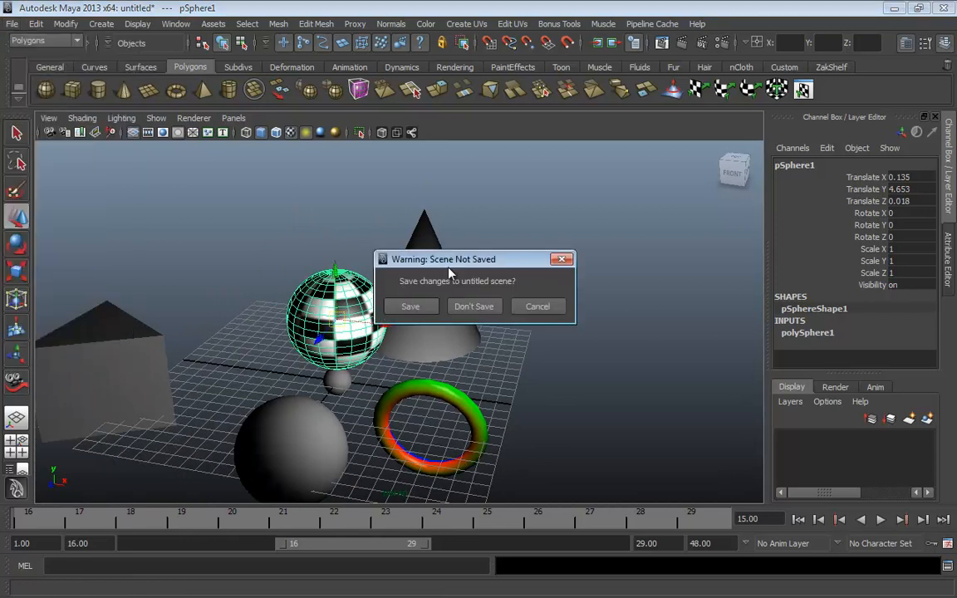
# Discard the old scene, drag out a polygon sphere and show it smooth-shaded
pyautogui.click(474, 307)
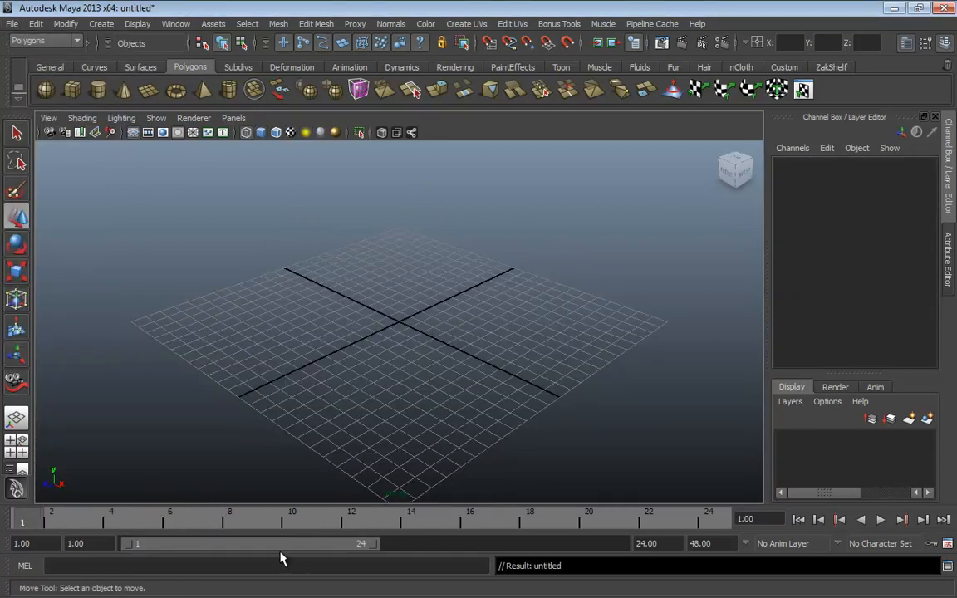
pyautogui.click(46, 89)
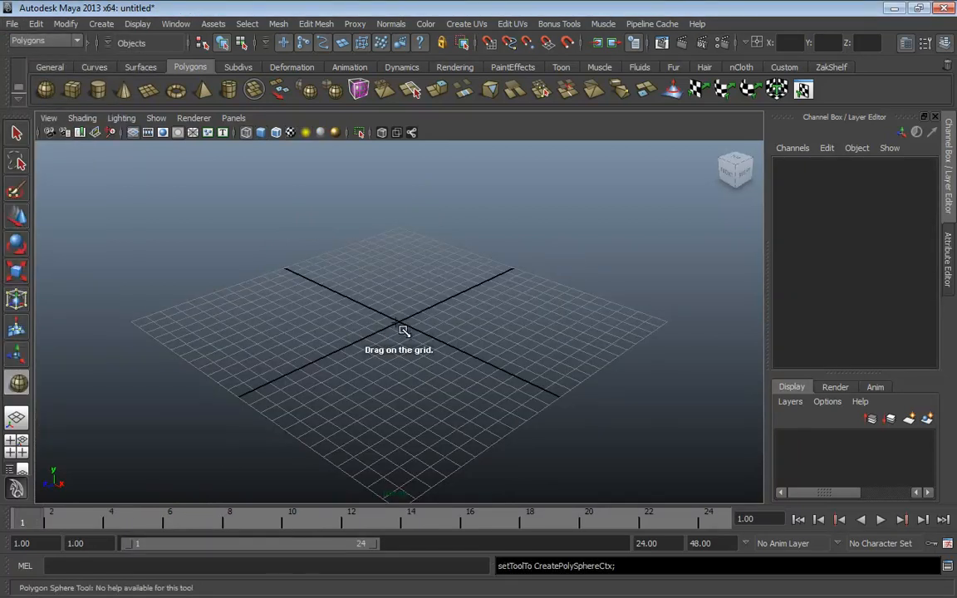
pyautogui.moveTo(395, 320); pyautogui.dragTo(487, 385)
pyautogui.press('w')
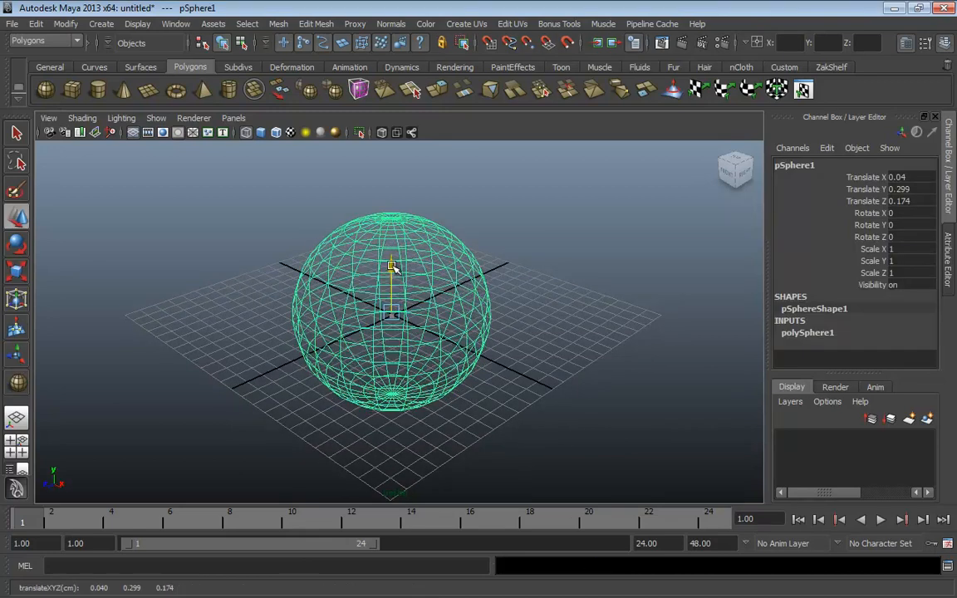
pyautogui.moveTo(392, 266); pyautogui.dragTo(392, 240)
pyautogui.press('5')
# Reselect pSphere1 and lift it to Translate Y 6.629
pyautogui.keyDown('alt'); pyautogui.moveTo(524, 318); pyautogui.dragTo(551, 348, button='middle'); pyautogui.keyUp('alt')
pyautogui.keyDown('alt'); pyautogui.moveTo(551, 348); pyautogui.dragTo(465, 374, button='right'); pyautogui.keyUp('alt')
pyautogui.moveTo(466, 374)
pyautogui.keyDown('alt'); pyautogui.mouseDown()
pyautogui.moveTo(368, 353)
pyautogui.moveTo(216, 341)
pyautogui.mouseUp(); pyautogui.keyUp('alt')
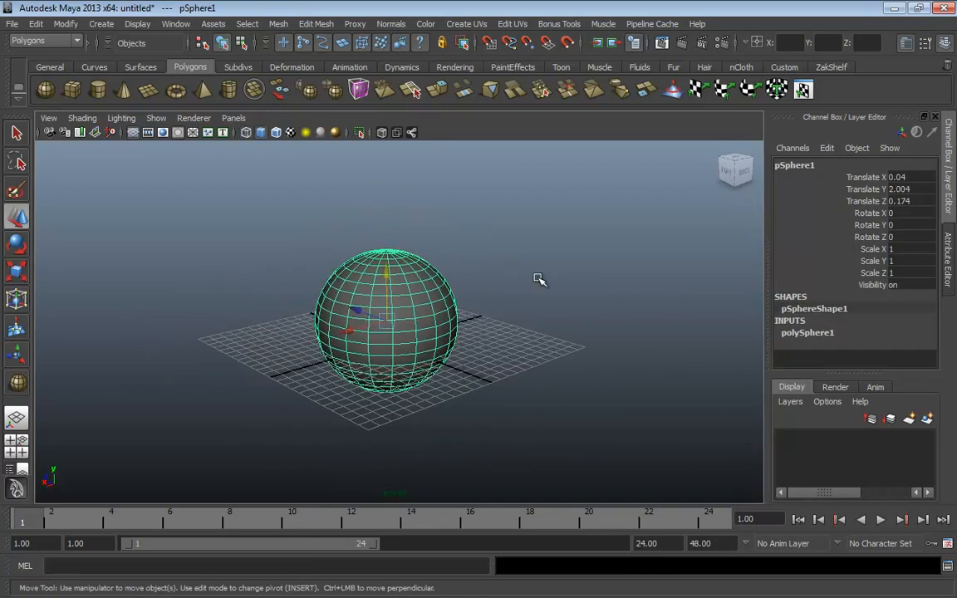
pyautogui.click(494, 322)
pyautogui.click(397, 285)
pyautogui.moveTo(399, 280); pyautogui.dragTo(378, 236)
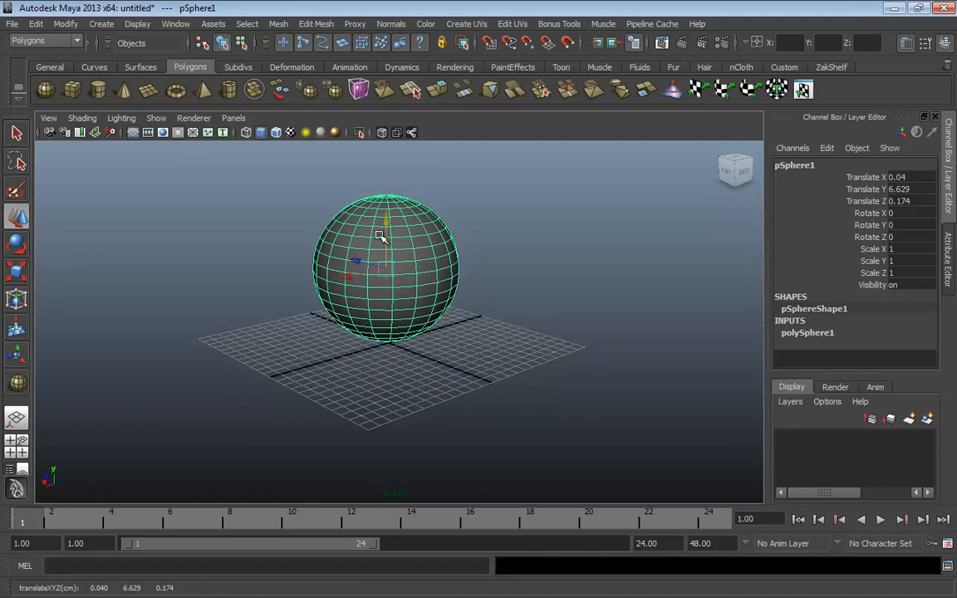
# Step to the next camera view from the View menu and deselect the sphere
pyautogui.click(49, 120)
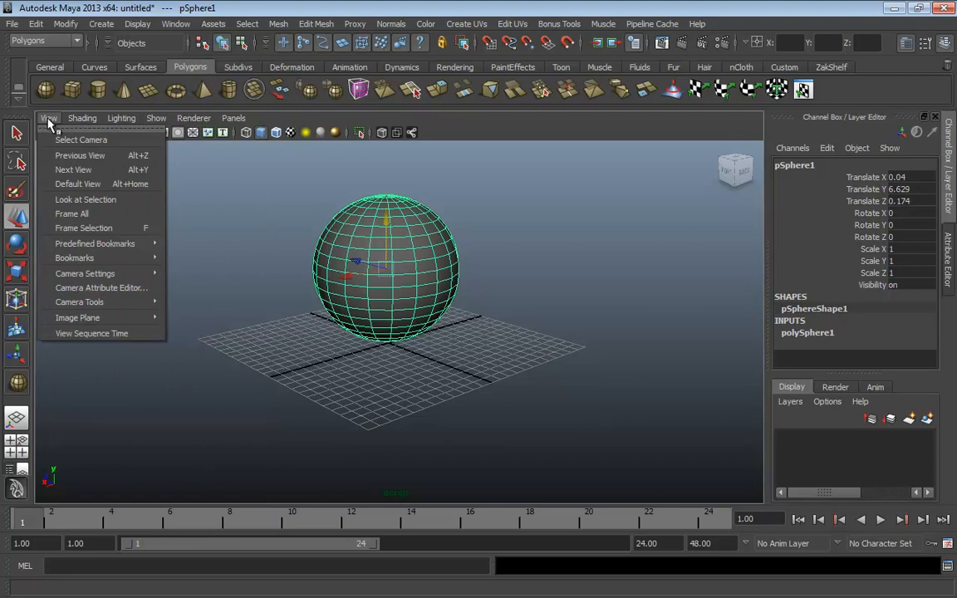
pyautogui.click(81, 169)
pyautogui.click(363, 359)
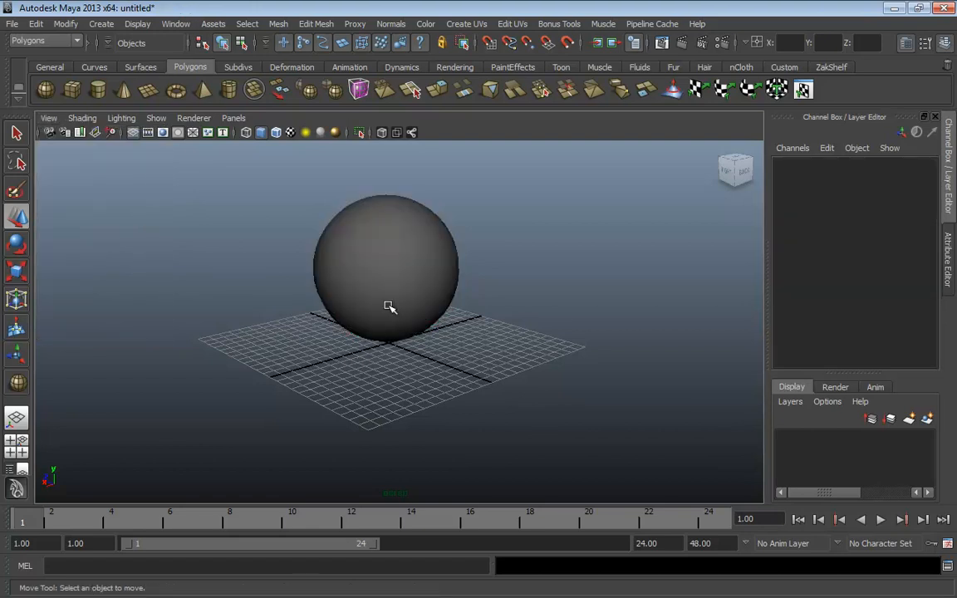
# Select the sphere, orbit, and step back through earlier camera views with [
pyautogui.click(389, 307)
pyautogui.keyDown('alt'); pyautogui.moveTo(353, 367); pyautogui.dragTo(442, 393); pyautogui.keyUp('alt')
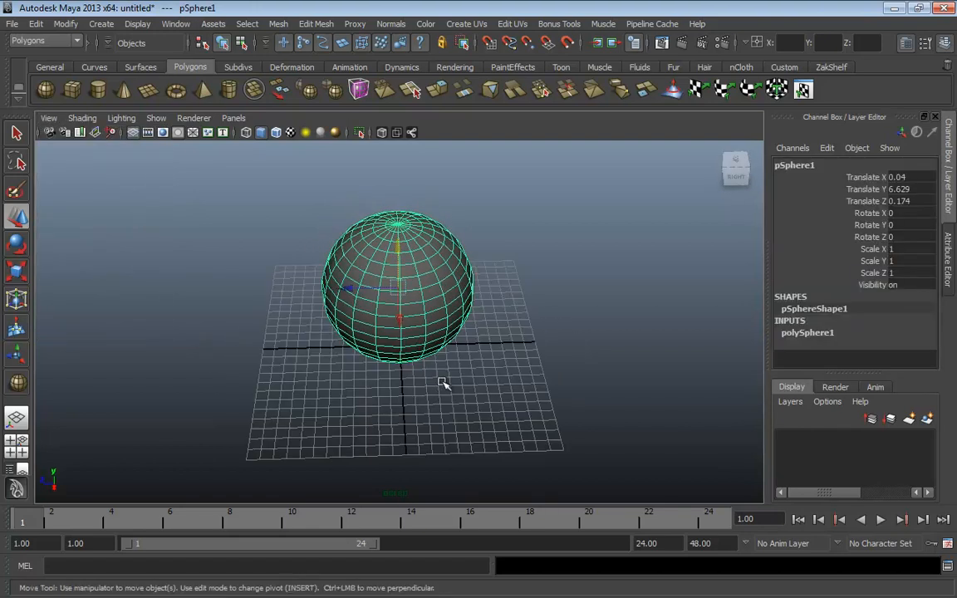
pyautogui.press('[')
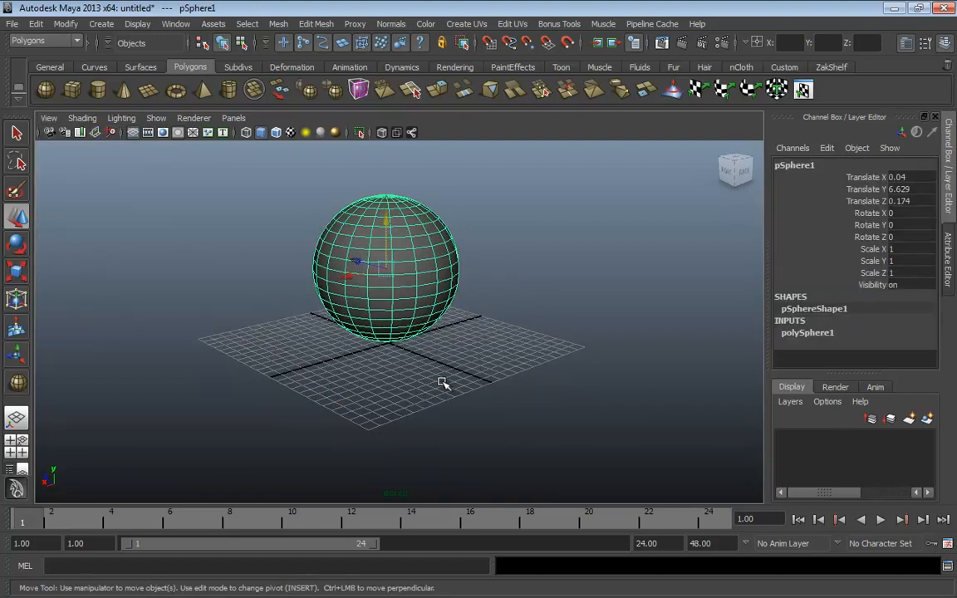
pyautogui.press('[')
pyautogui.press('[')
pyautogui.press('[')
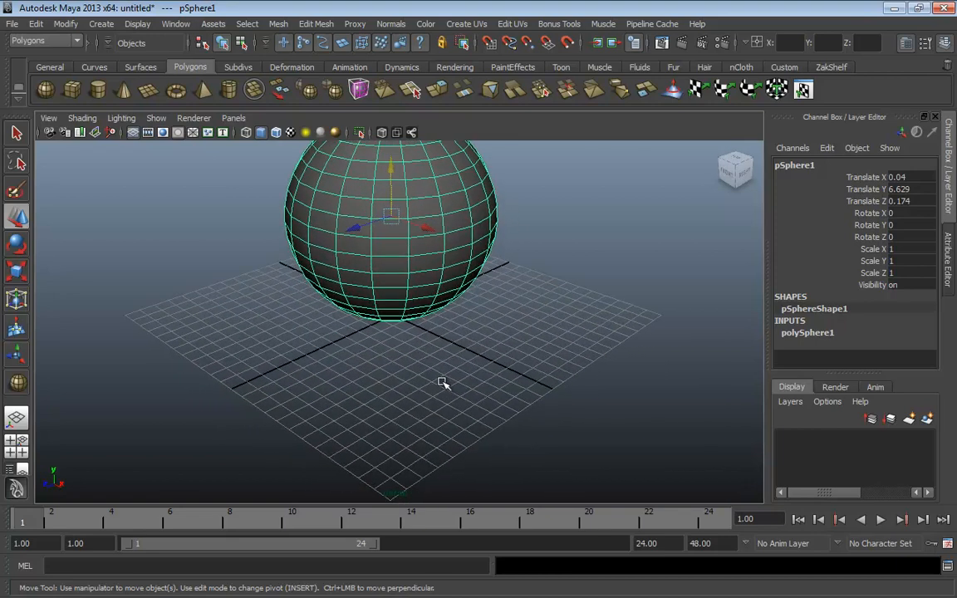
pyautogui.keyDown('alt'); pyautogui.moveTo(475, 328); pyautogui.dragTo(430, 395, button='middle'); pyautogui.keyUp('alt')
pyautogui.keyDown('alt'); pyautogui.moveTo(431, 395); pyautogui.dragTo(394, 367, button='right'); pyautogui.keyUp('alt')
# Open the Attribute Editor on pSphereShape1 from the View menu
pyautogui.click(48, 118)
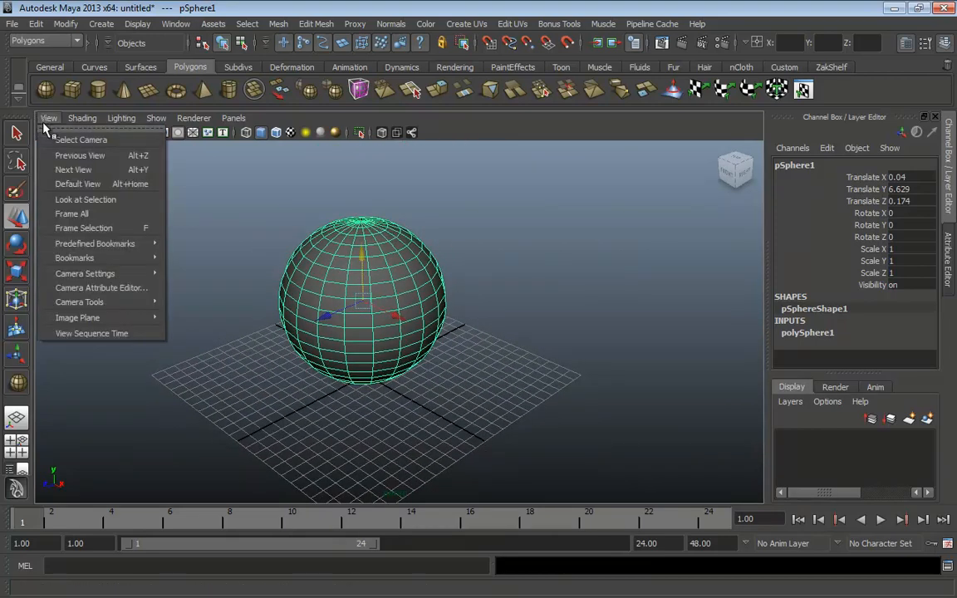
pyautogui.moveTo(115, 258)
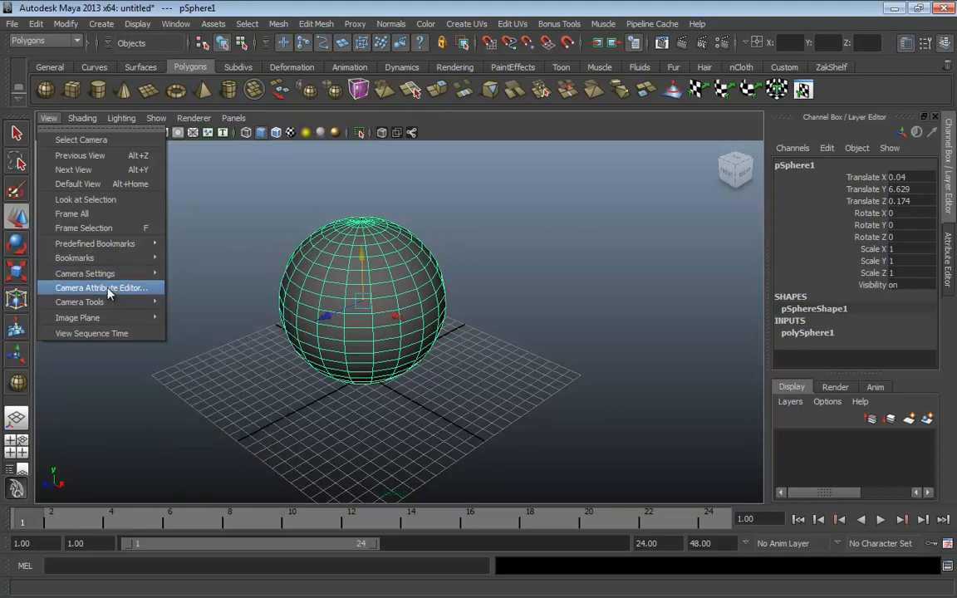
pyautogui.click(110, 289)
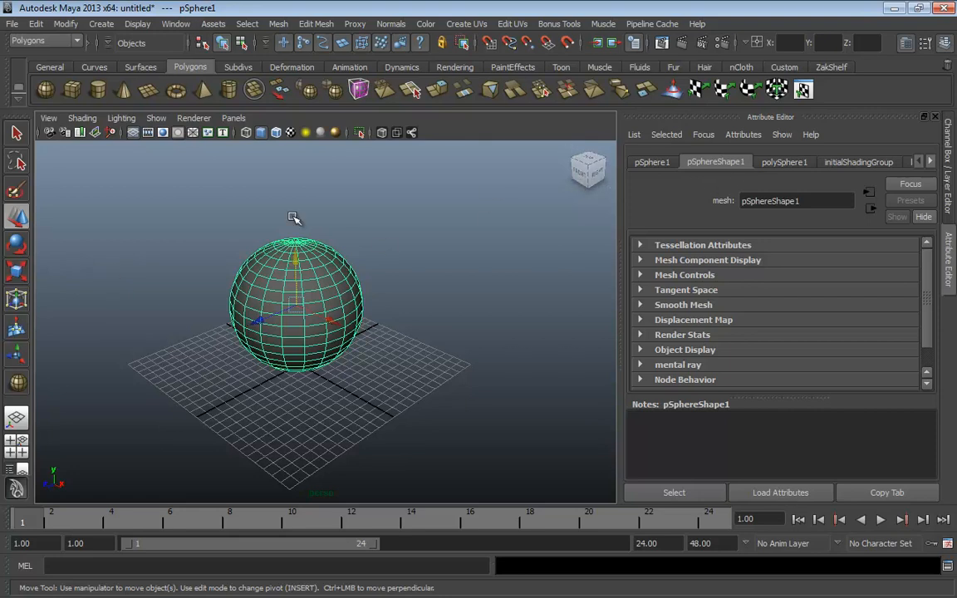
# Open the perspShape camera attributes, adjust Angle of View, and set Focal Length to 35
pyautogui.click(49, 118)
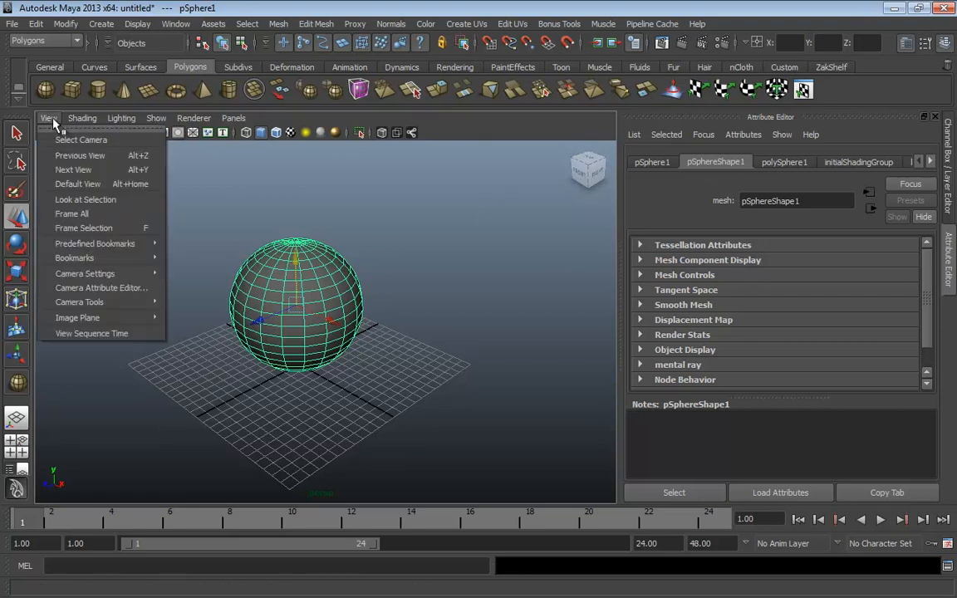
pyautogui.click(97, 288)
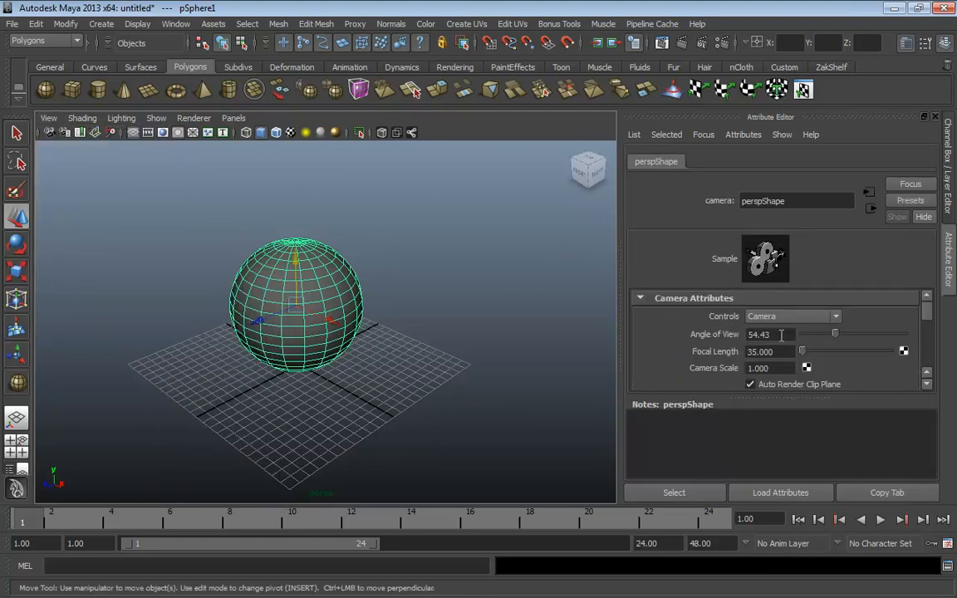
pyautogui.moveTo(835, 334); pyautogui.dragTo(804, 351)
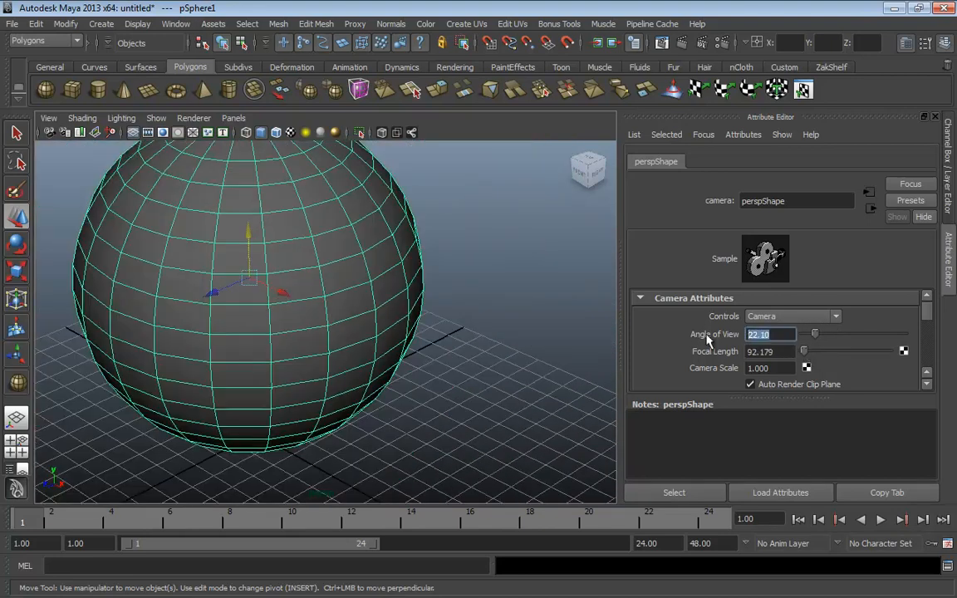
pyautogui.press('Tab')
pyautogui.write('35')
pyautogui.press('Return')
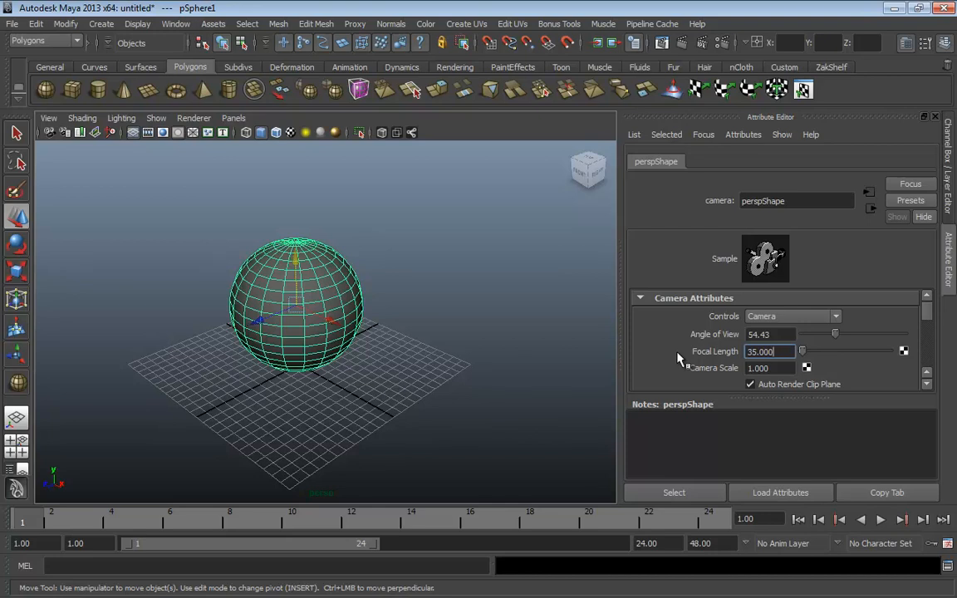
# In Settings > Cameras, enable Fit view and Fit all view transitions with Total time 0.5
pyautogui.click(948, 543)
pyautogui.click(323, 294)
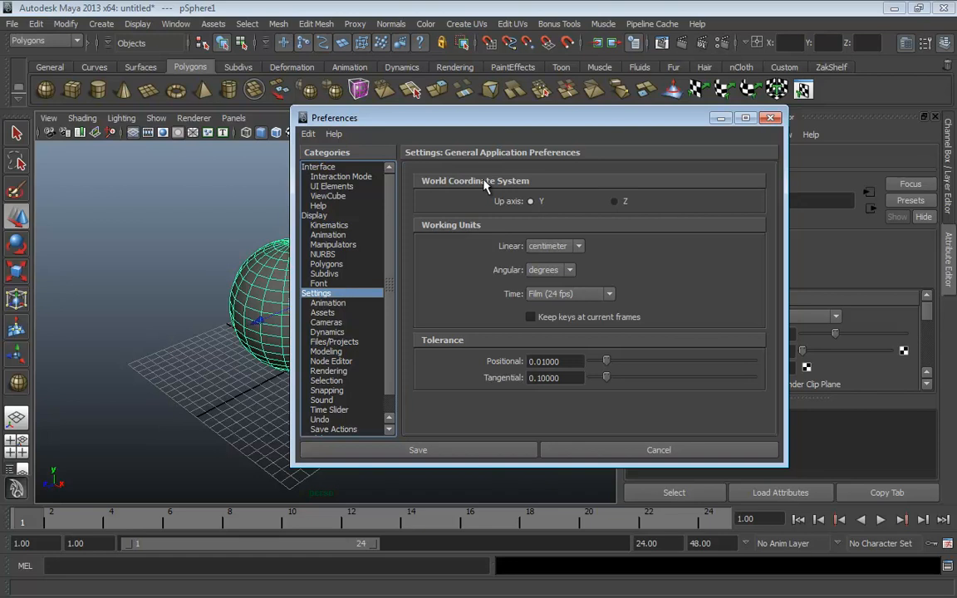
pyautogui.click(325, 322)
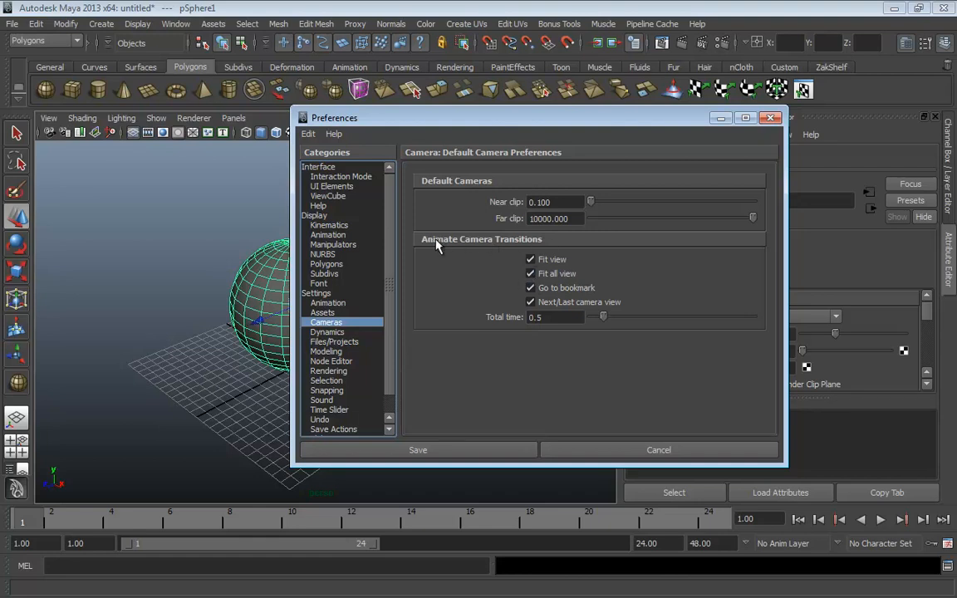
pyautogui.click(530, 260)
pyautogui.click(530, 273)
pyautogui.click(530, 259)
pyautogui.moveTo(570, 317); pyautogui.dragTo(423, 319)
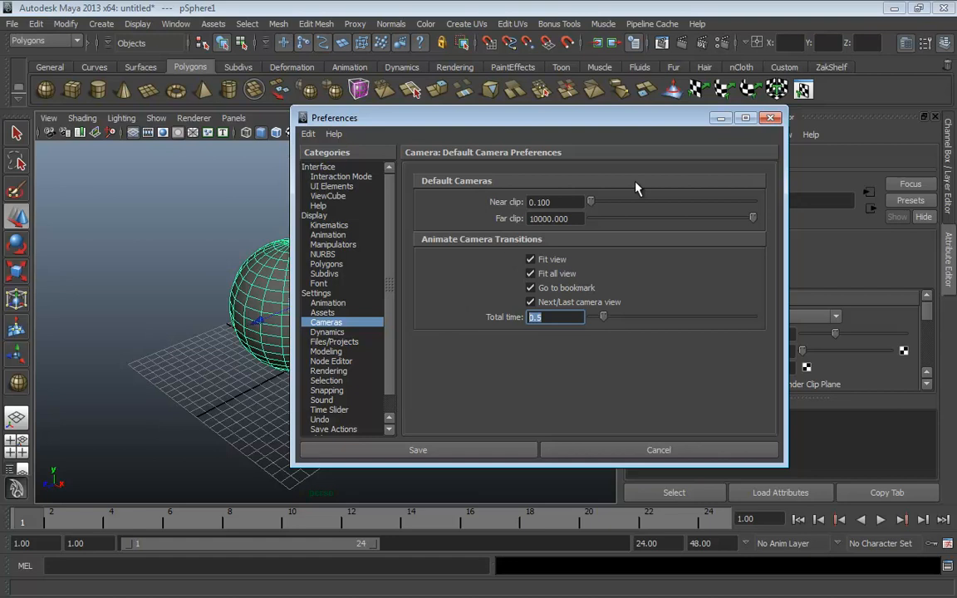
pyautogui.click(772, 117)
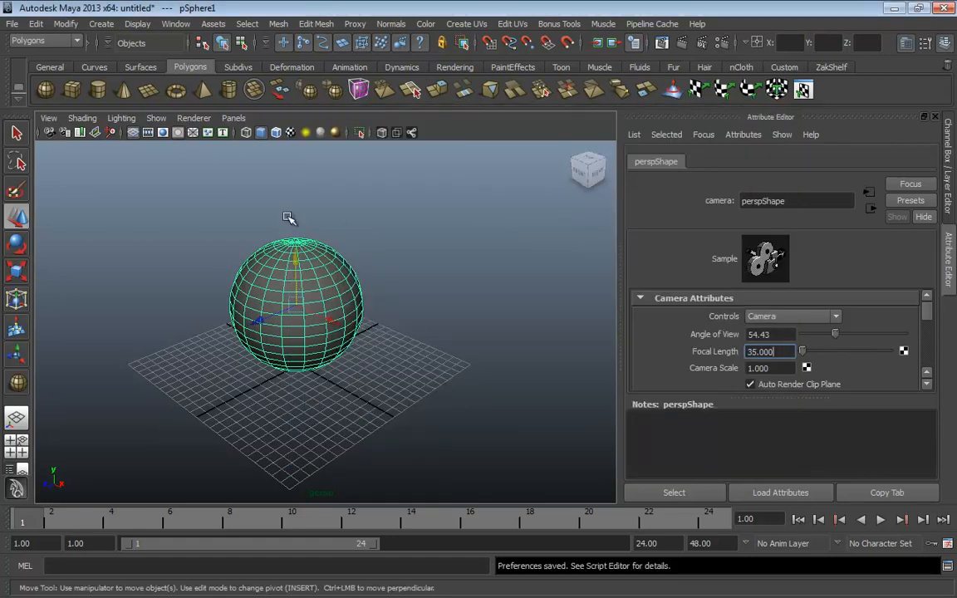
# Look through the viewport's camera and shading menus without changing anything
pyautogui.click(48, 118)
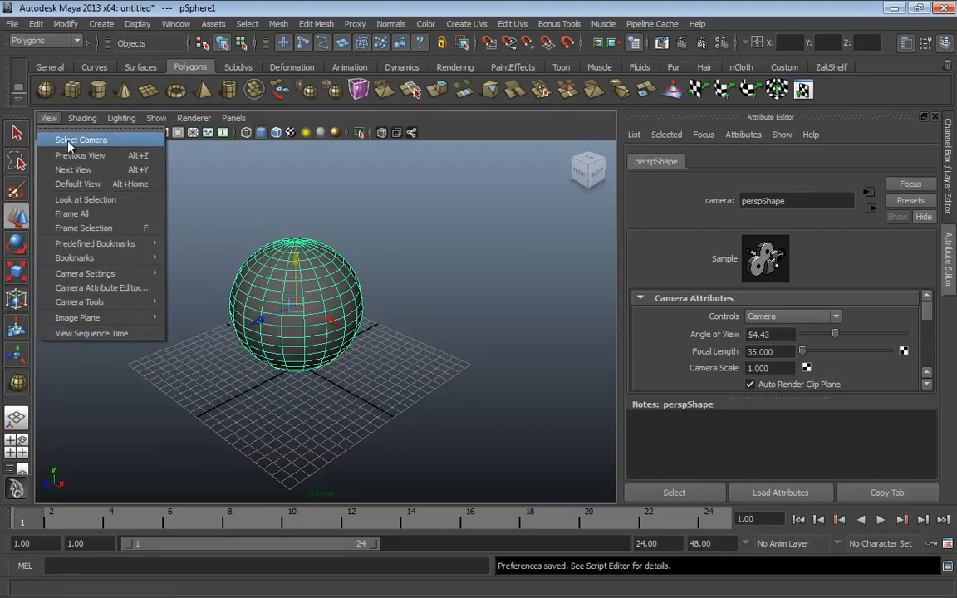
pyautogui.moveTo(91, 318)
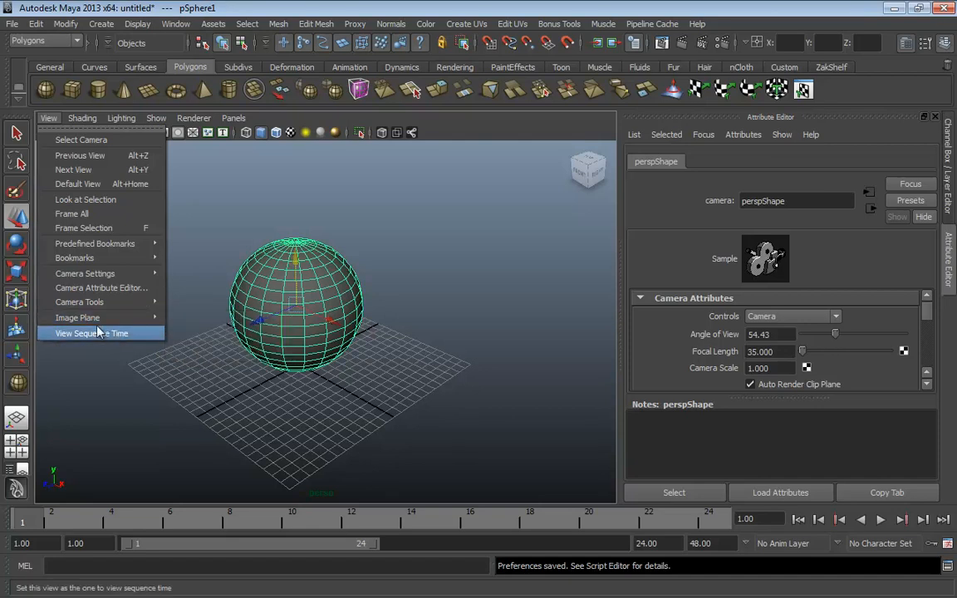
pyautogui.click(82, 120)
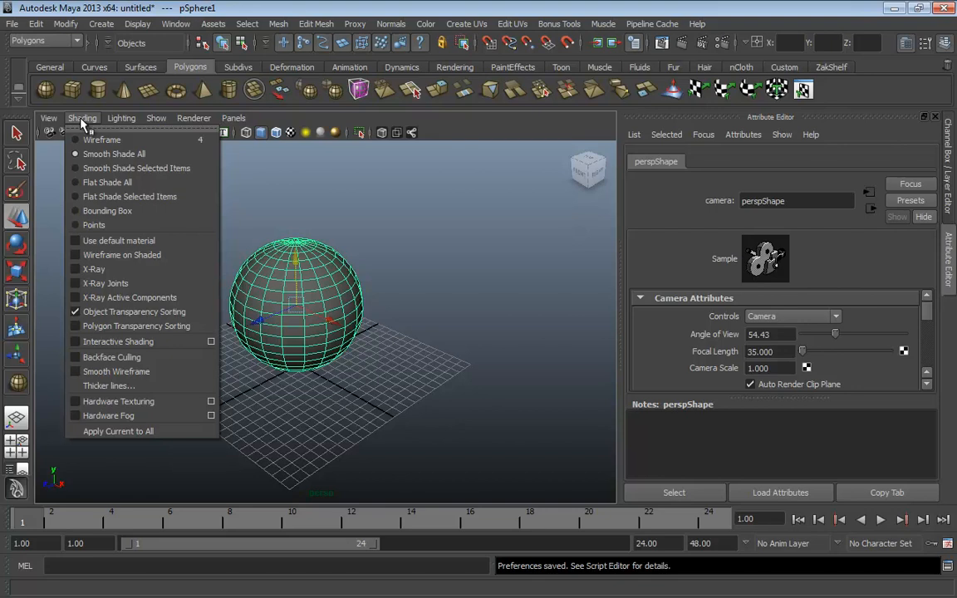
pyautogui.click(82, 120)
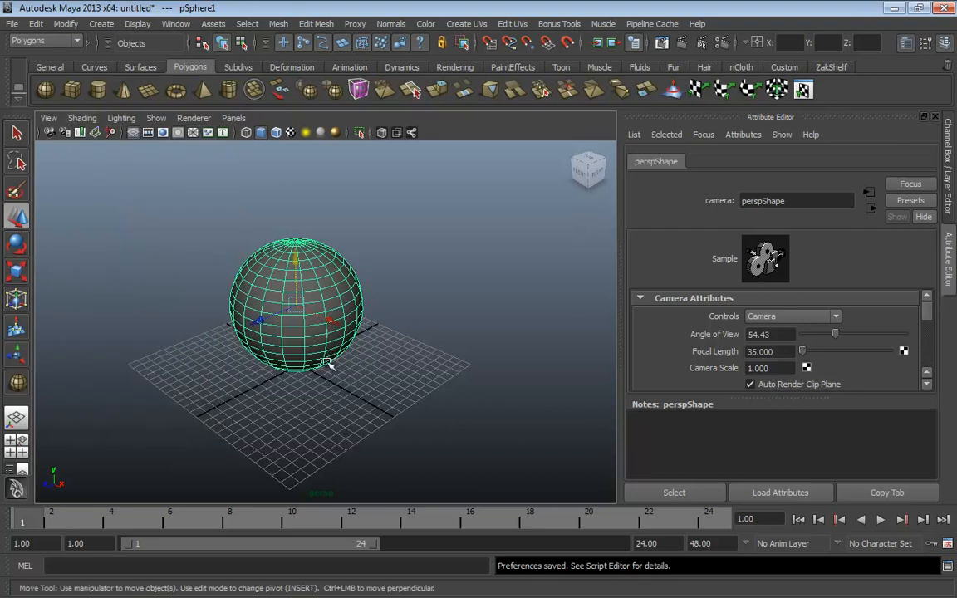
# Duplicate the sphere with Ctrl+D and move the copy sideways along X
pyautogui.hotkey('ctrl', 'd')
pyautogui.moveTo(333, 323); pyautogui.dragTo(498, 408)
pyautogui.moveTo(504, 346)
pyautogui.keyDown('alt'); pyautogui.mouseDown()
pyautogui.moveTo(482, 336)
pyautogui.moveTo(327, 368)
pyautogui.moveTo(419, 337)
pyautogui.moveTo(362, 387)
pyautogui.moveTo(352, 363)
pyautogui.mouseUp(); pyautogui.keyUp('alt')
pyautogui.click(363, 387)
# Show the spheres as wireframe, then smooth shaded, then flat shaded
pyautogui.click(84, 119)
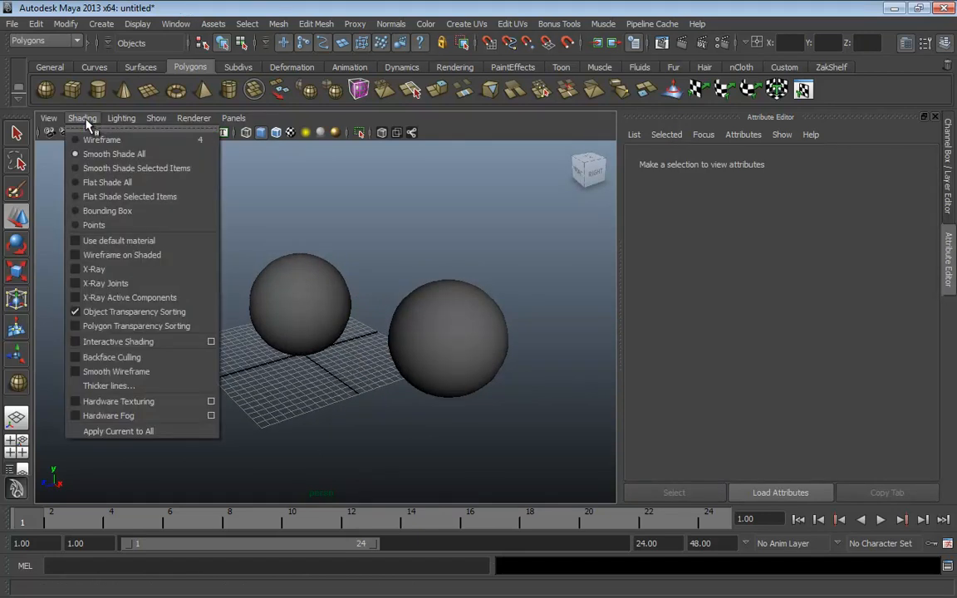
pyautogui.click(84, 136)
pyautogui.click(83, 118)
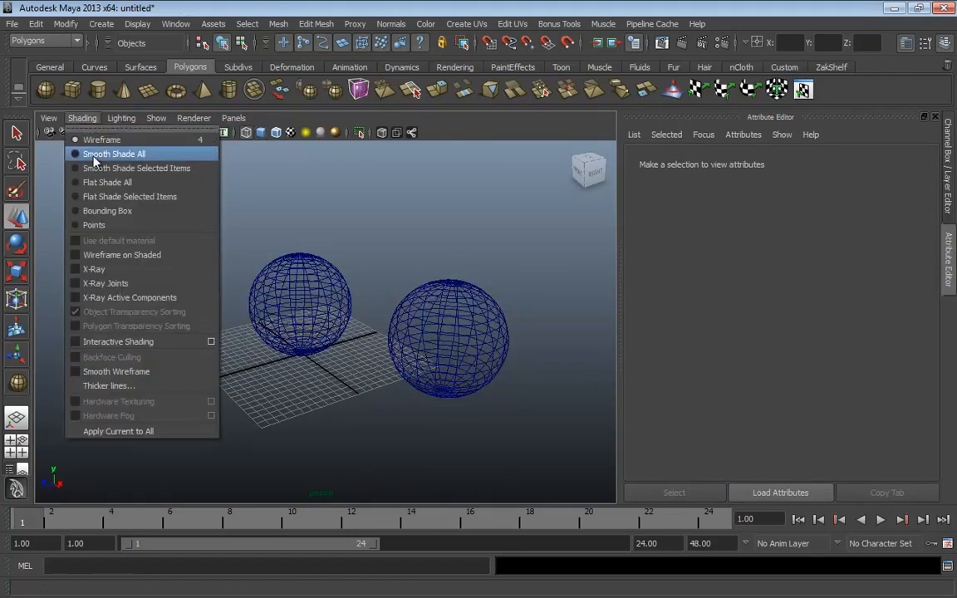
pyautogui.click(94, 156)
pyautogui.click(82, 118)
pyautogui.click(96, 182)
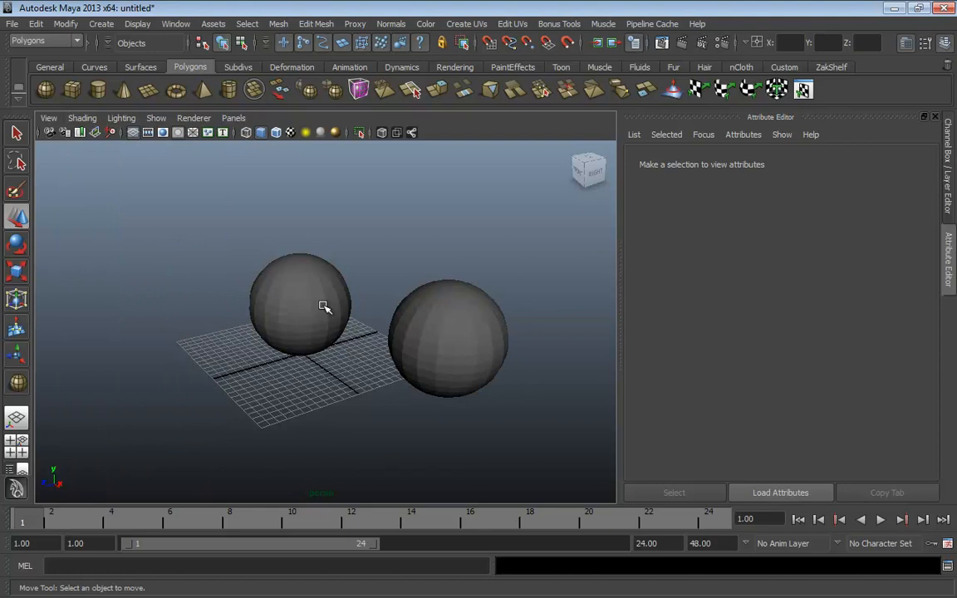
pyautogui.keyDown('alt'); pyautogui.moveTo(324, 308); pyautogui.dragTo(416, 341); pyautogui.keyUp('alt')
pyautogui.keyDown('alt'); pyautogui.moveTo(416, 342); pyautogui.dragTo(438, 344, button='right'); pyautogui.keyUp('alt')
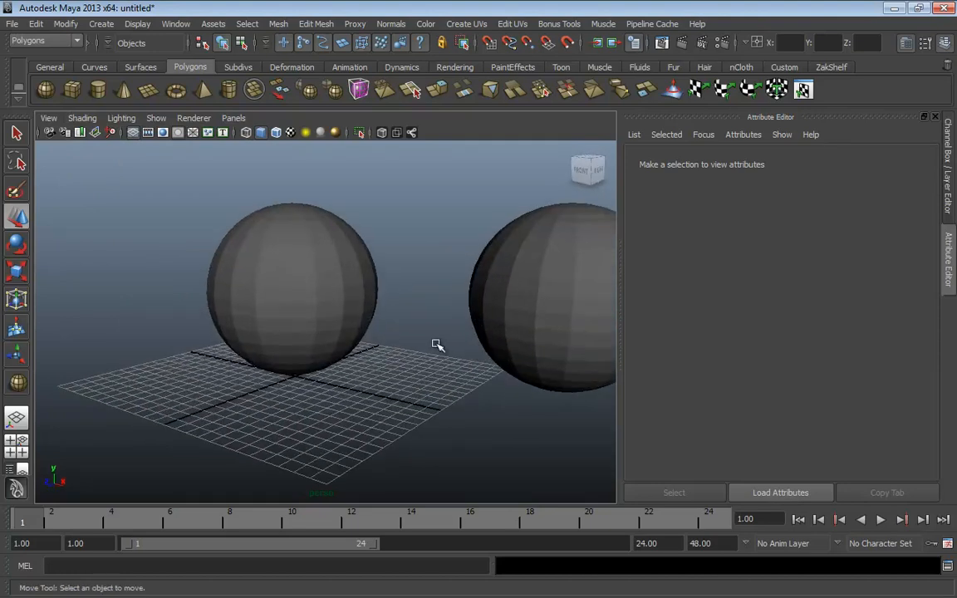
pyautogui.keyDown('alt'); pyautogui.moveTo(438, 345); pyautogui.dragTo(295, 300); pyautogui.keyUp('alt')
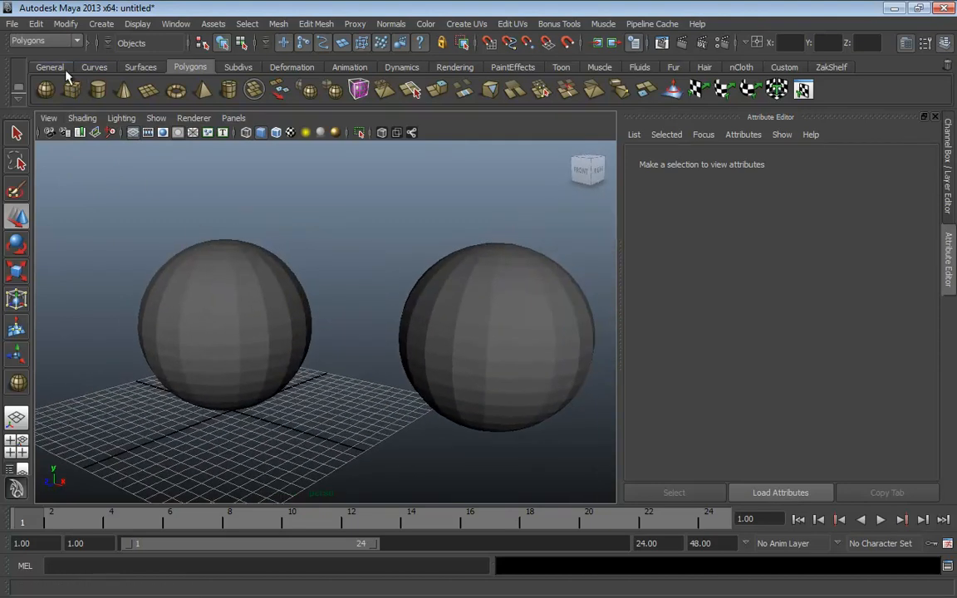
# Alternate the spheres between points and bounding-box display, ending on bounding boxes
pyautogui.click(83, 118)
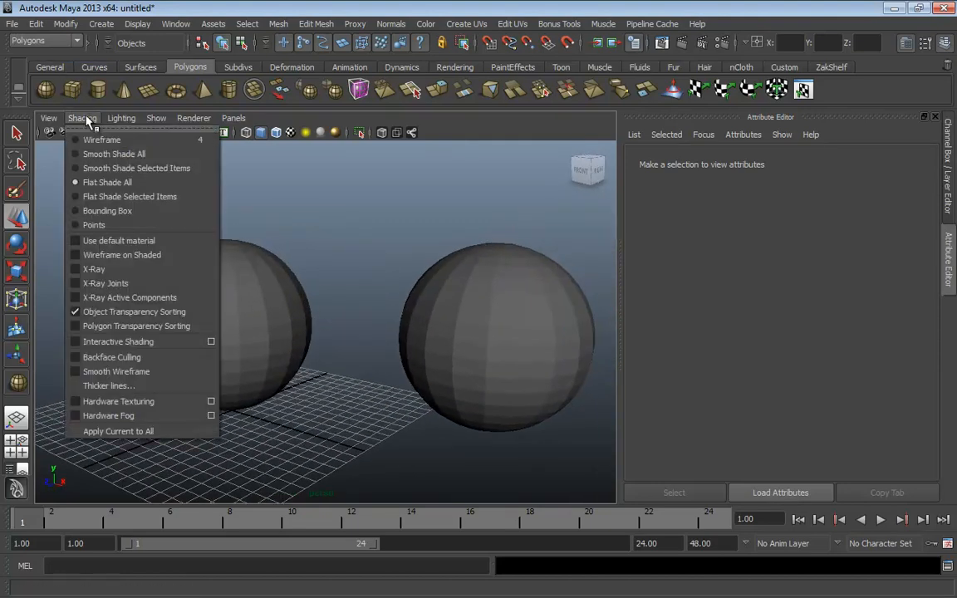
pyautogui.click(94, 224)
pyautogui.click(83, 119)
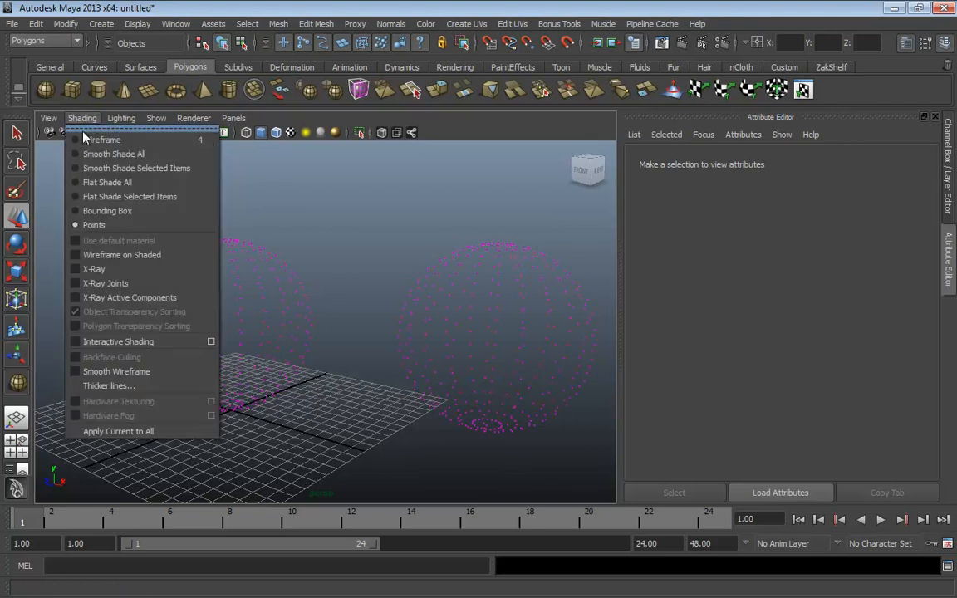
pyautogui.click(107, 210)
pyautogui.moveTo(355, 278)
pyautogui.keyDown('alt'); pyautogui.mouseDown()
pyautogui.moveTo(377, 303)
pyautogui.moveTo(270, 310)
pyautogui.moveTo(250, 278)
pyautogui.moveTo(322, 293)
pyautogui.moveTo(374, 319)
pyautogui.mouseUp(); pyautogui.keyUp('alt')
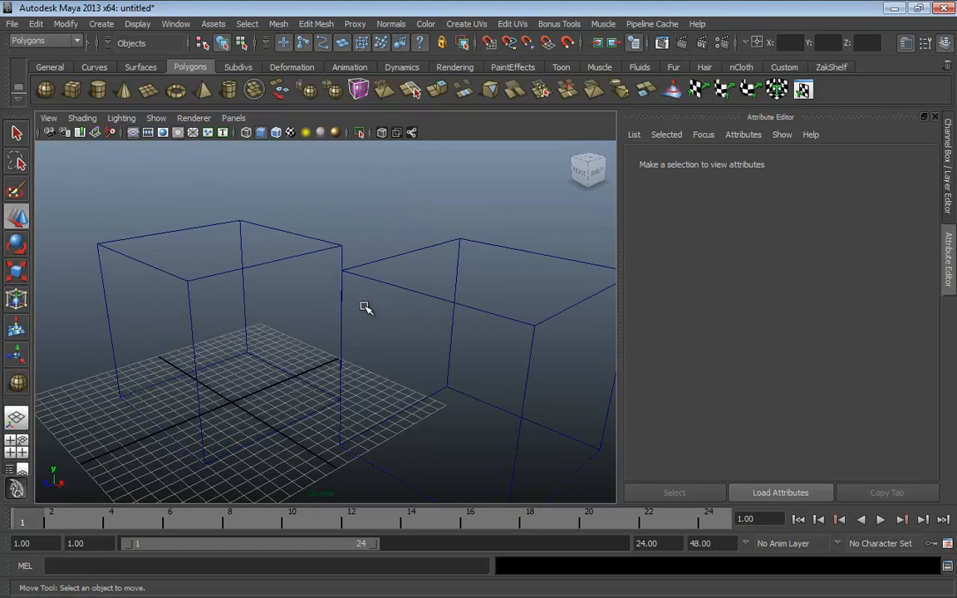
pyautogui.click(82, 119)
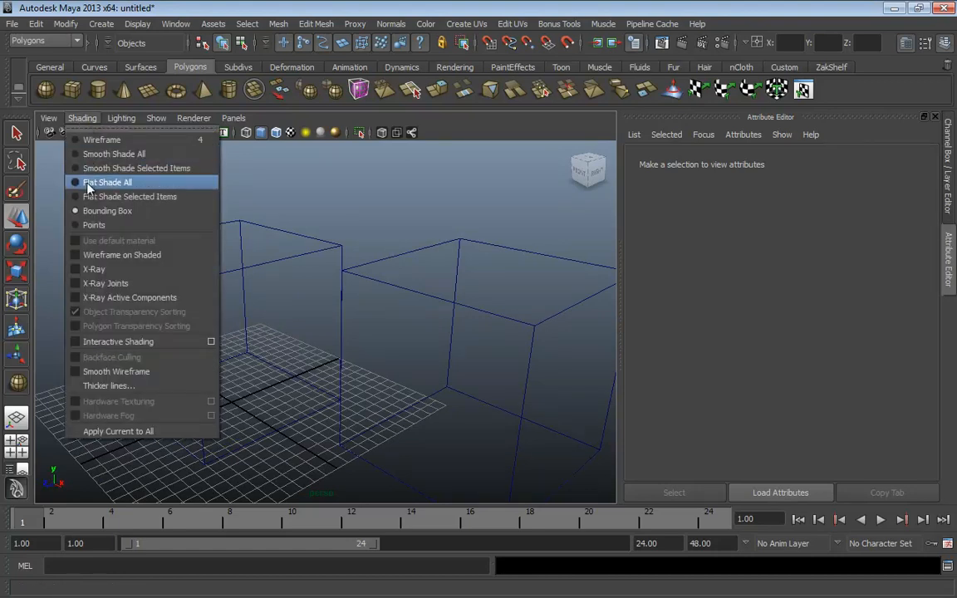
pyautogui.click(92, 223)
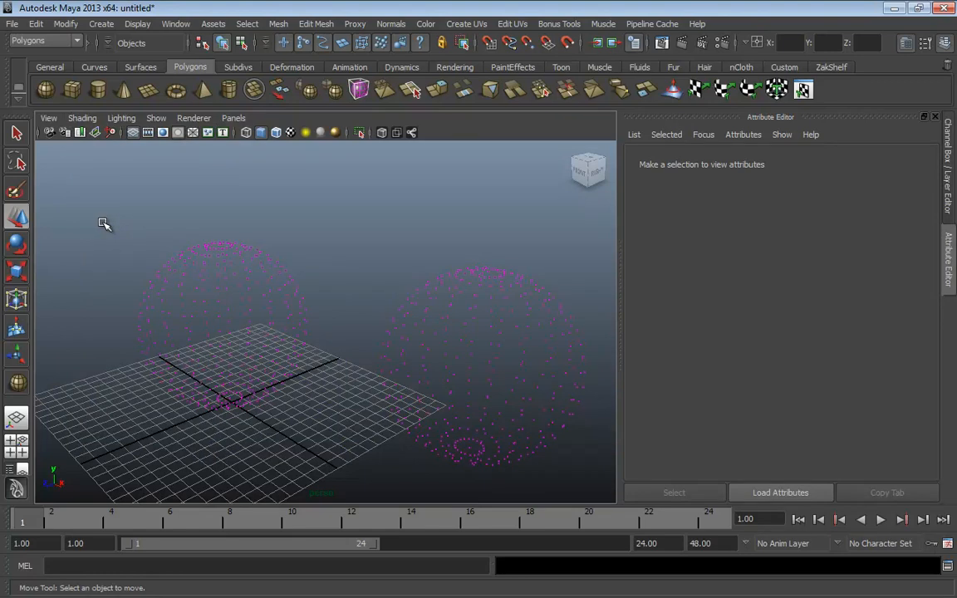
pyautogui.keyDown('alt'); pyautogui.moveTo(326, 353); pyautogui.dragTo(319, 296); pyautogui.keyUp('alt')
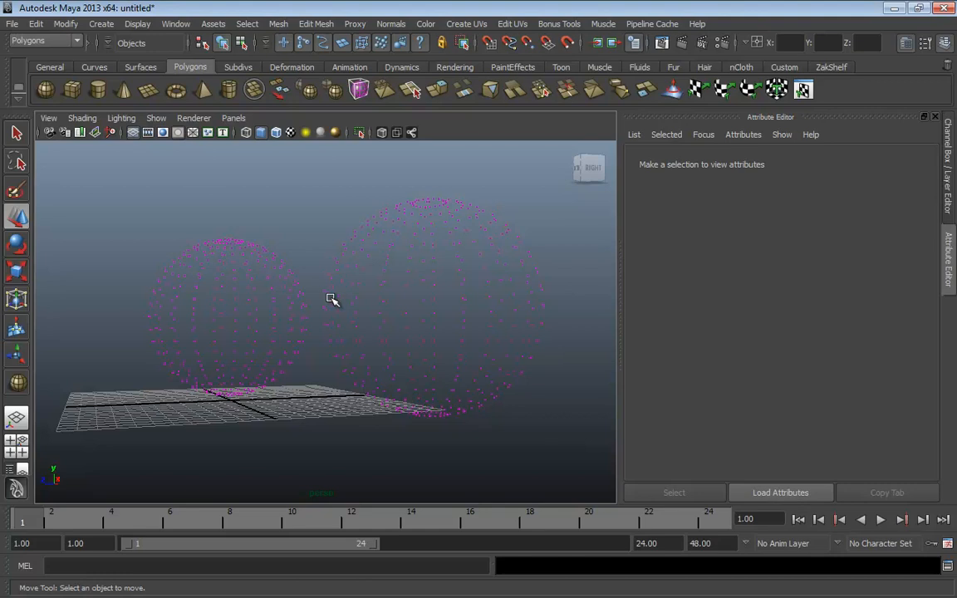
pyautogui.click(84, 117)
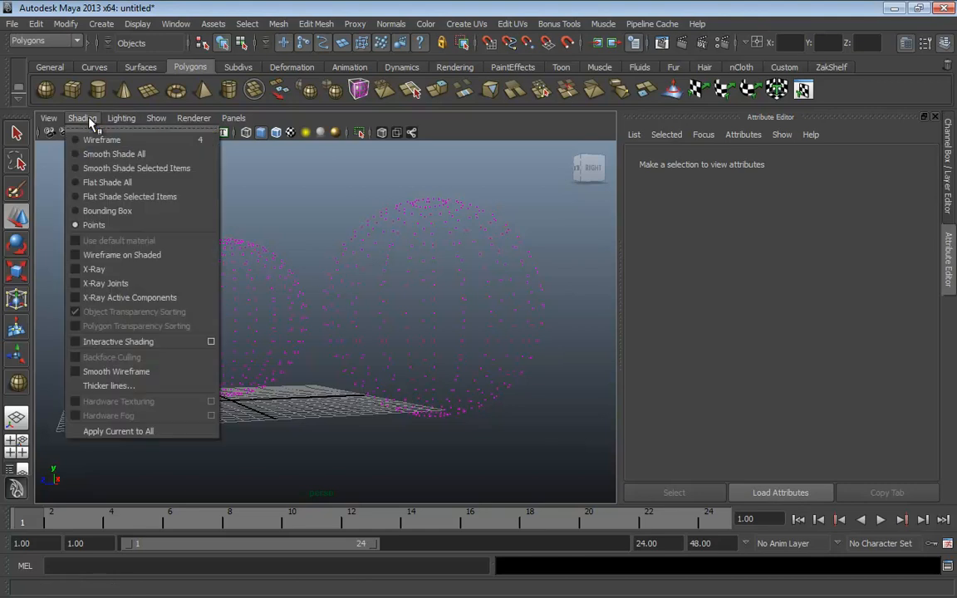
pyautogui.click(108, 210)
pyautogui.moveTo(306, 236)
pyautogui.keyDown('alt'); pyautogui.mouseDown()
pyautogui.moveTo(355, 271)
pyautogui.moveTo(311, 272)
pyautogui.mouseUp(); pyautogui.keyUp('alt')
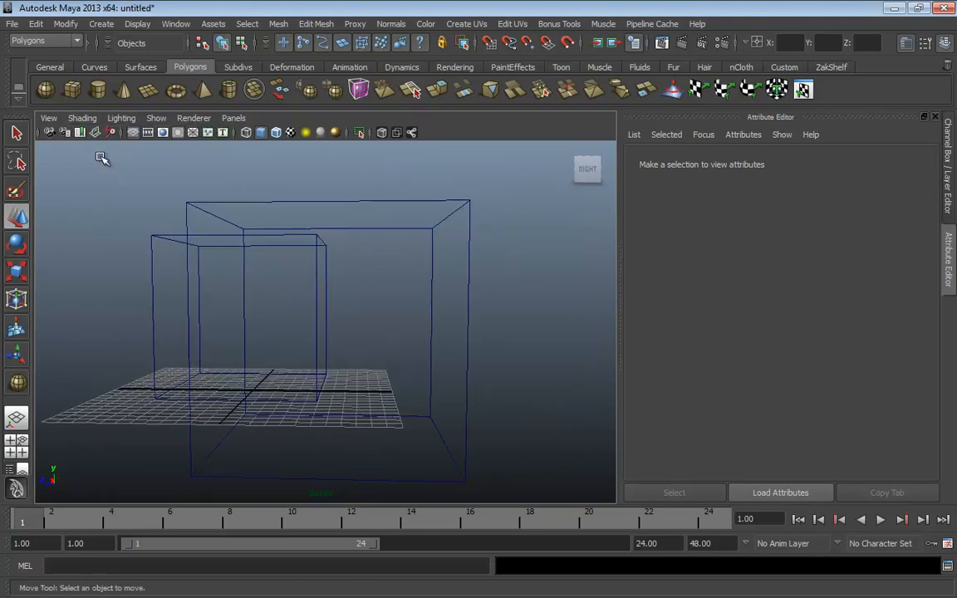
pyautogui.click(82, 118)
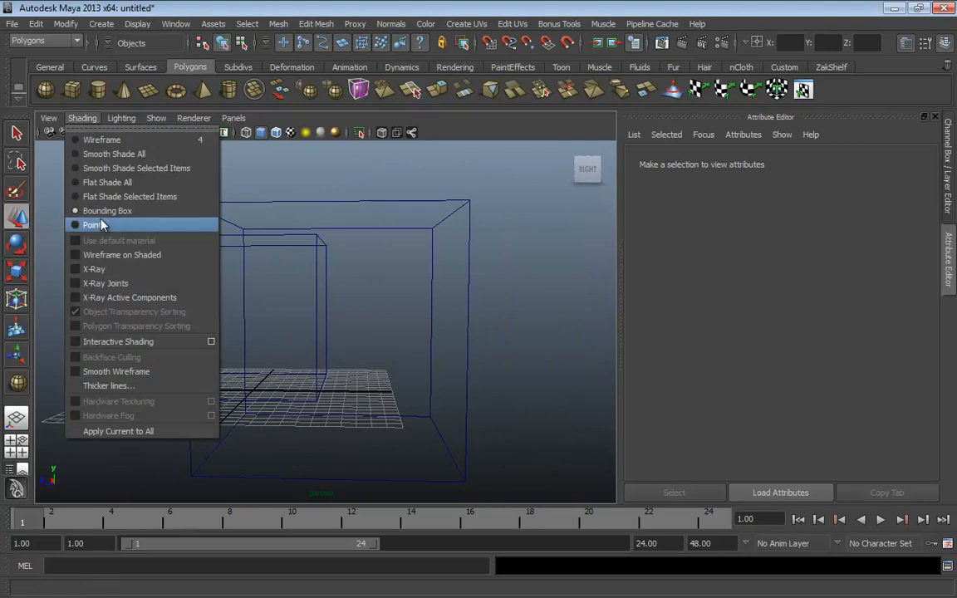
# Smooth shade the spheres, then turn Wireframe on Shaded on and off again
pyautogui.click(103, 156)
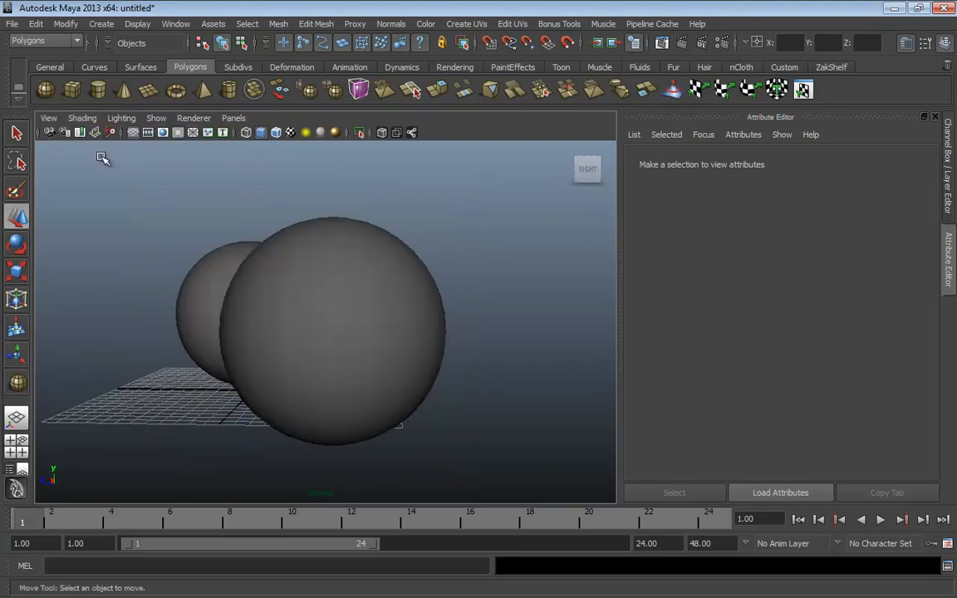
pyautogui.click(87, 120)
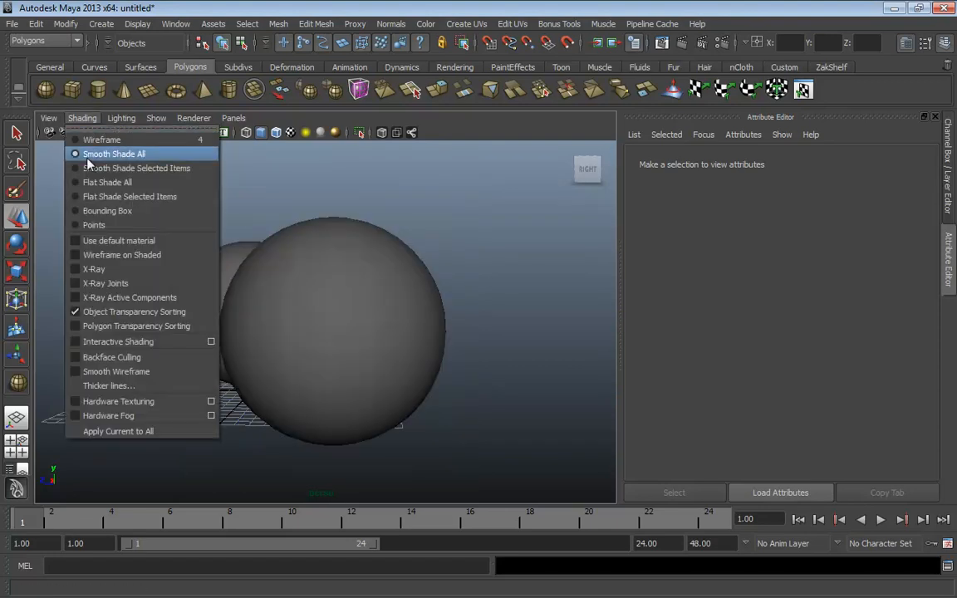
pyautogui.click(118, 256)
pyautogui.keyDown('alt'); pyautogui.moveTo(123, 258); pyautogui.dragTo(325, 295); pyautogui.keyUp('alt')
pyautogui.click(81, 119)
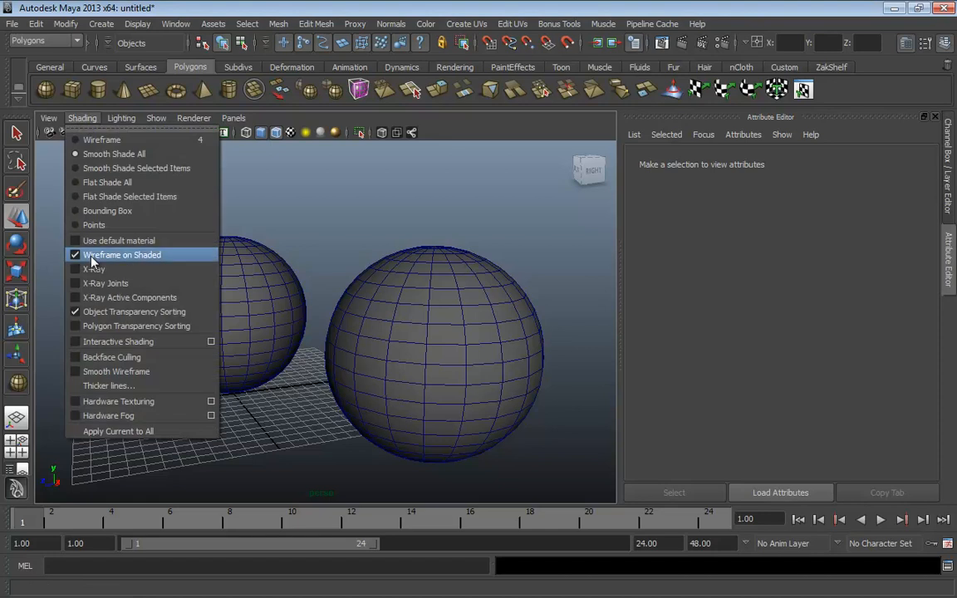
pyautogui.click(83, 255)
# Turn X-Ray on to see through the spheres, then switch it off
pyautogui.click(72, 118)
pyautogui.click(93, 271)
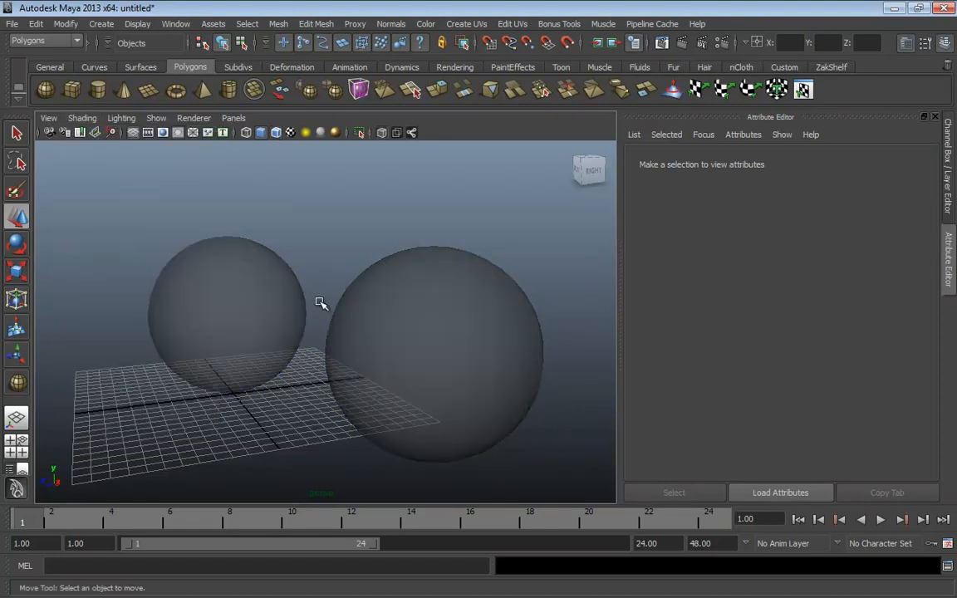
pyautogui.moveTo(321, 304)
pyautogui.keyDown('alt'); pyautogui.mouseDown()
pyautogui.moveTo(248, 293)
pyautogui.moveTo(317, 296)
pyautogui.moveTo(306, 294)
pyautogui.mouseUp(); pyautogui.keyUp('alt')
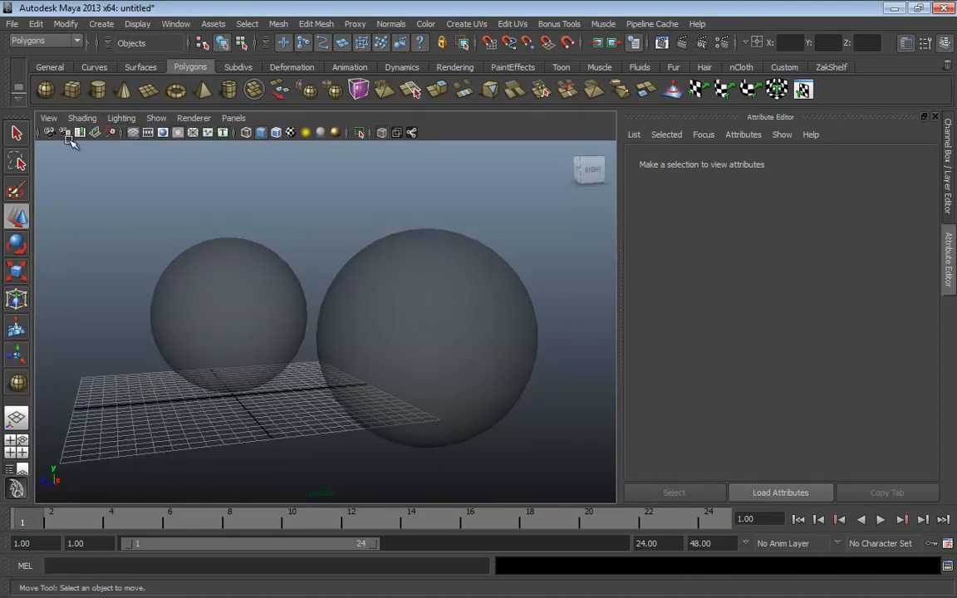
pyautogui.click(81, 118)
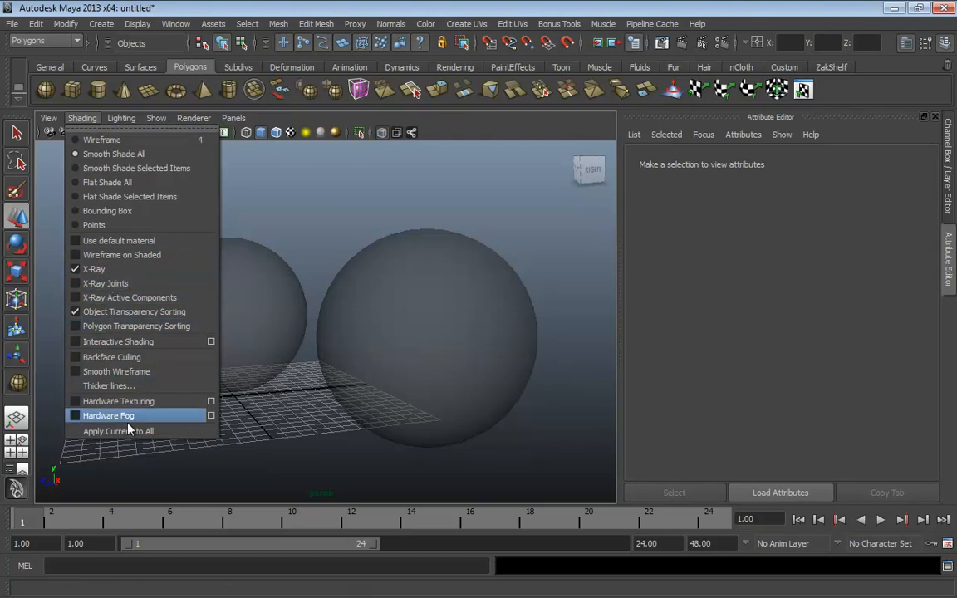
pyautogui.click(100, 270)
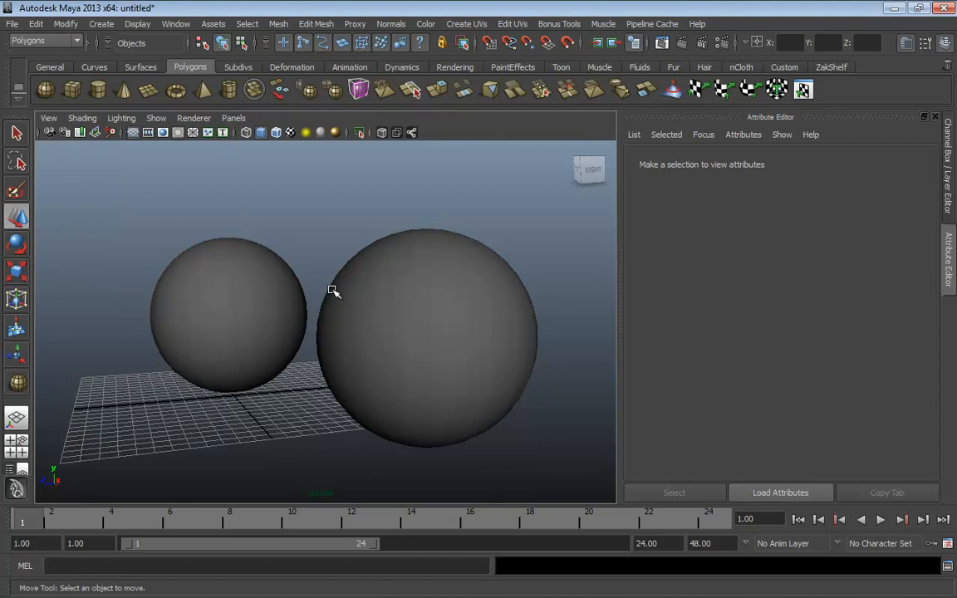
pyautogui.keyDown('alt'); pyautogui.moveTo(296, 257); pyautogui.dragTo(223, 210); pyautogui.keyUp('alt')
# Set lighting to Use All Lights, create a point light, and raise it above the spheres
pyautogui.click(122, 118)
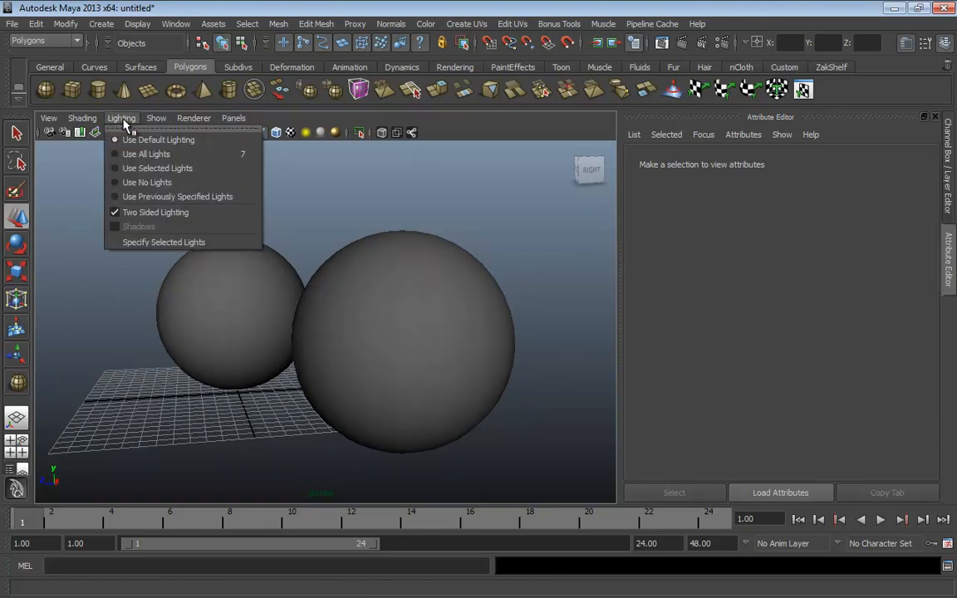
pyautogui.click(171, 156)
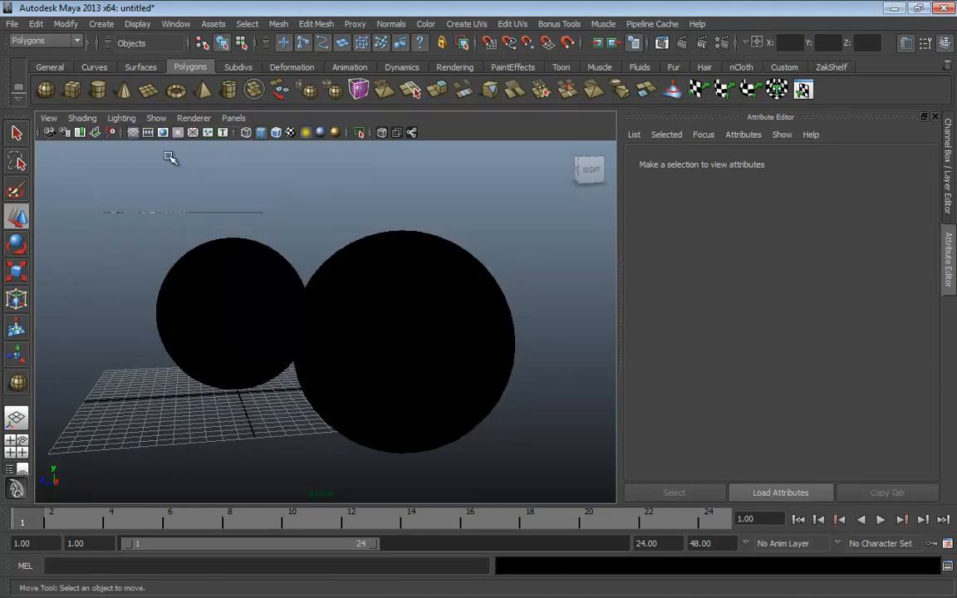
pyautogui.click(101, 25)
pyautogui.moveTo(116, 103)
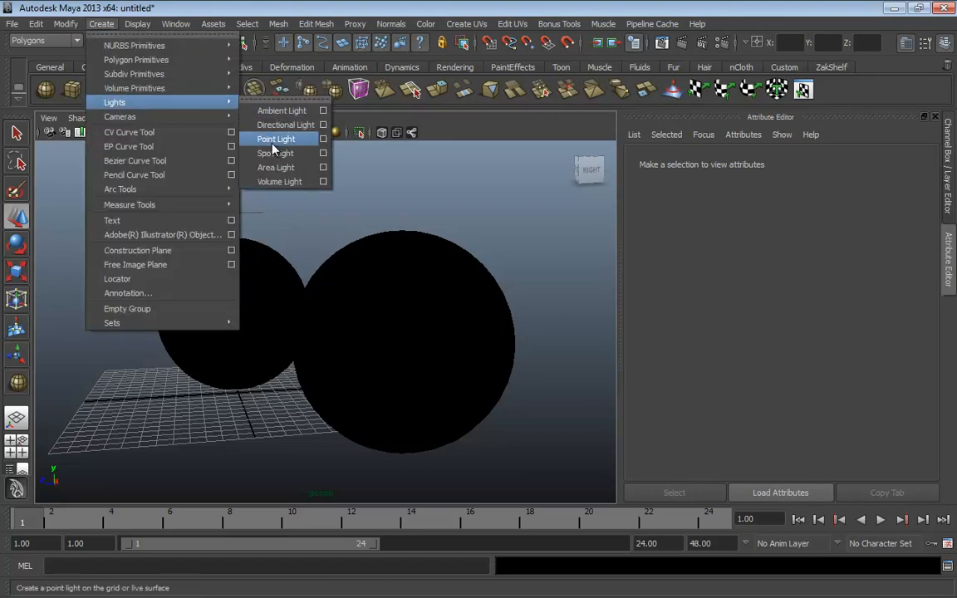
pyautogui.click(249, 132)
pyautogui.moveTo(245, 402); pyautogui.dragTo(268, 483)
pyautogui.scroll(-5, 363, 436)
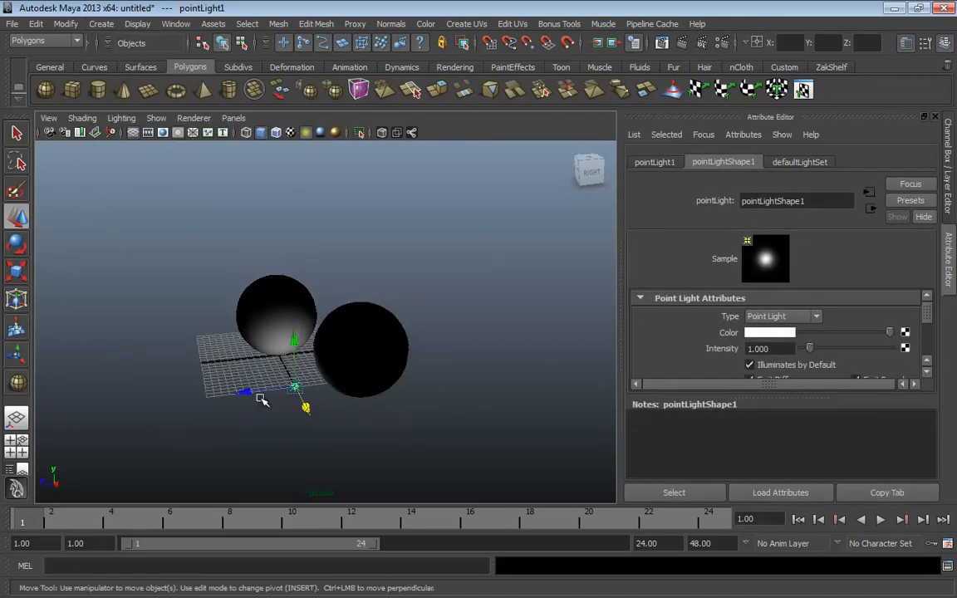
pyautogui.moveTo(254, 395); pyautogui.dragTo(166, 403)
pyautogui.moveTo(212, 352); pyautogui.dragTo(200, 206)
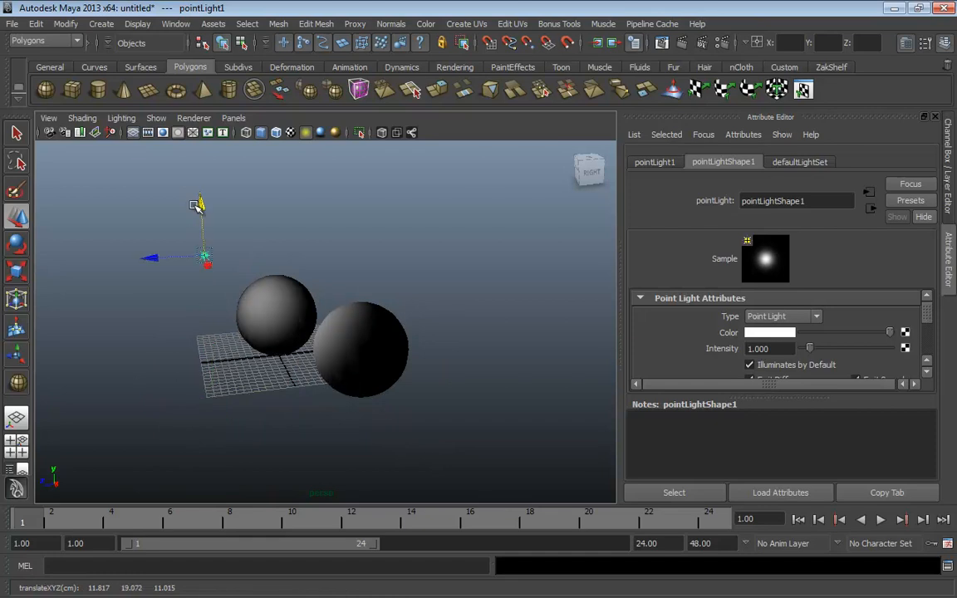
# Duplicate the point light twice, placing one copy to the right and one below
pyautogui.hotkey('ctrl', 'd')
pyautogui.moveTo(173, 259); pyautogui.dragTo(455, 492)
pyautogui.hotkey('ctrl', 'd')
pyautogui.keyDown('alt'); pyautogui.moveTo(376, 401); pyautogui.dragTo(490, 411); pyautogui.keyUp('alt')
pyautogui.keyDown('alt'); pyautogui.moveTo(491, 411); pyautogui.dragTo(448, 406, button='right'); pyautogui.keyUp('alt')
pyautogui.moveTo(460, 369); pyautogui.dragTo(586, 376)
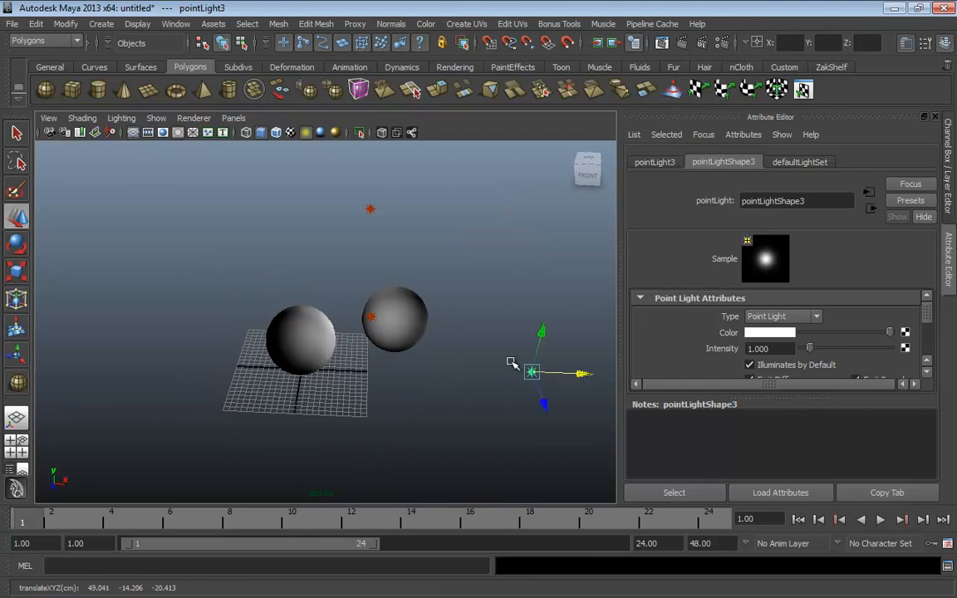
pyautogui.keyDown('alt'); pyautogui.moveTo(499, 356); pyautogui.dragTo(306, 297); pyautogui.keyUp('alt')
pyautogui.moveTo(511, 477)
pyautogui.mouseDown()
pyautogui.moveTo(490, 397)
pyautogui.moveTo(491, 405)
pyautogui.mouseUp()
# Switch to Use Selected Lights and select pointLight1, pointLight2 and pointLight3 in turn
pyautogui.click(123, 118)
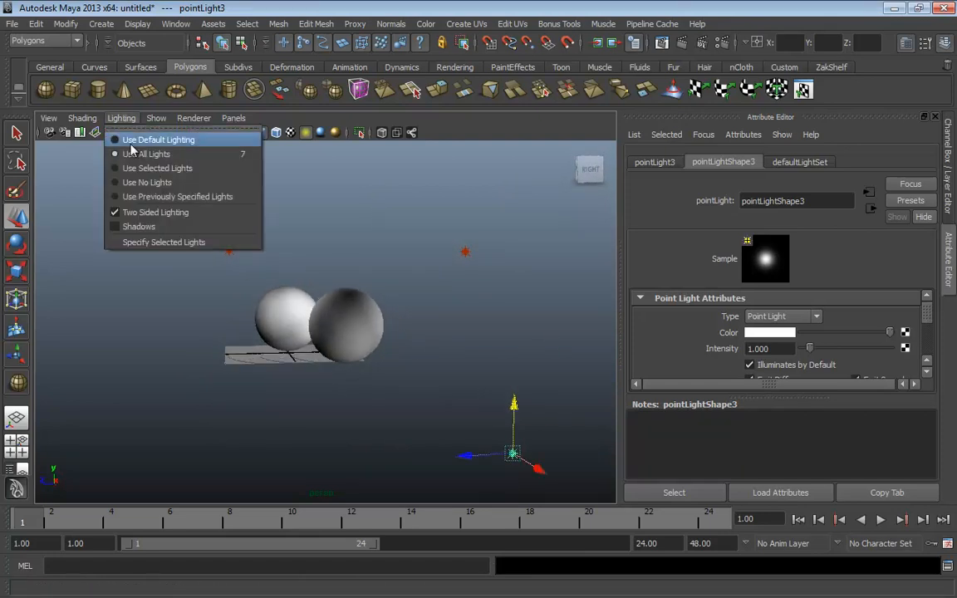
pyautogui.click(149, 168)
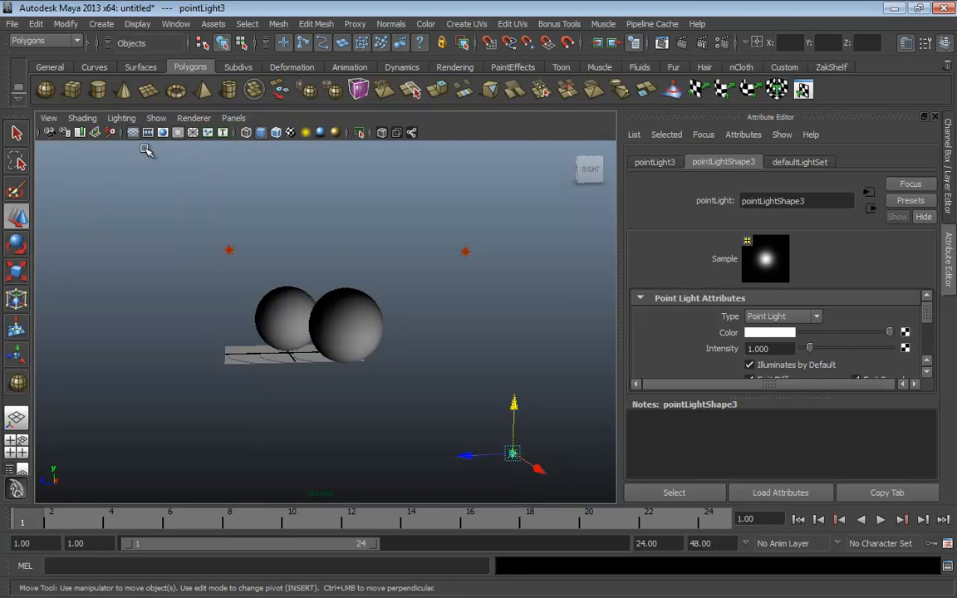
pyautogui.moveTo(221, 217); pyautogui.dragTo(182, 269)
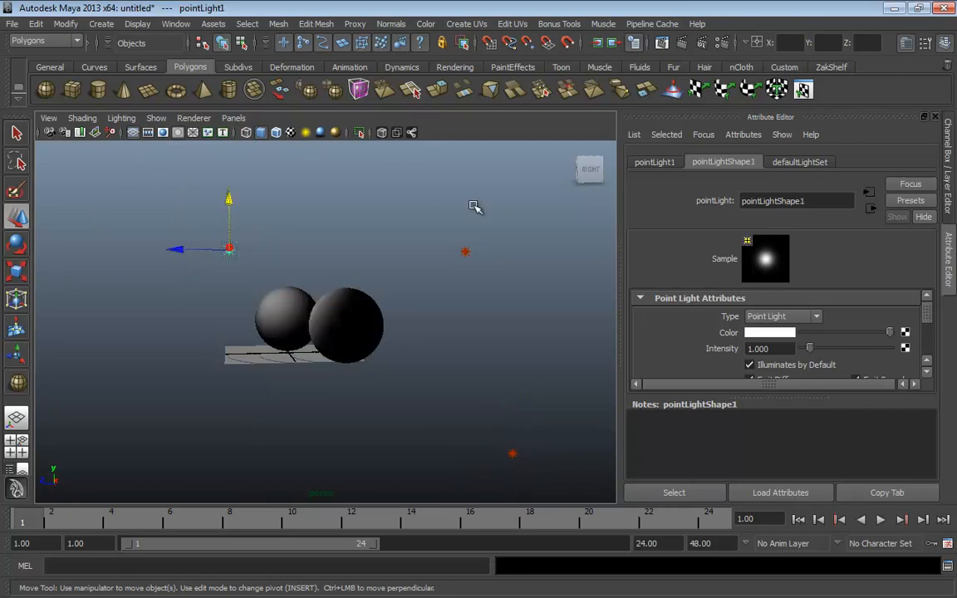
pyautogui.moveTo(462, 223); pyautogui.dragTo(514, 296)
pyautogui.moveTo(559, 398); pyautogui.dragTo(466, 482)
pyautogui.moveTo(264, 232); pyautogui.dragTo(177, 281)
pyautogui.moveTo(410, 246); pyautogui.dragTo(519, 311)
pyautogui.moveTo(581, 396); pyautogui.dragTo(515, 486)
pyautogui.moveTo(265, 215); pyautogui.dragTo(161, 267)
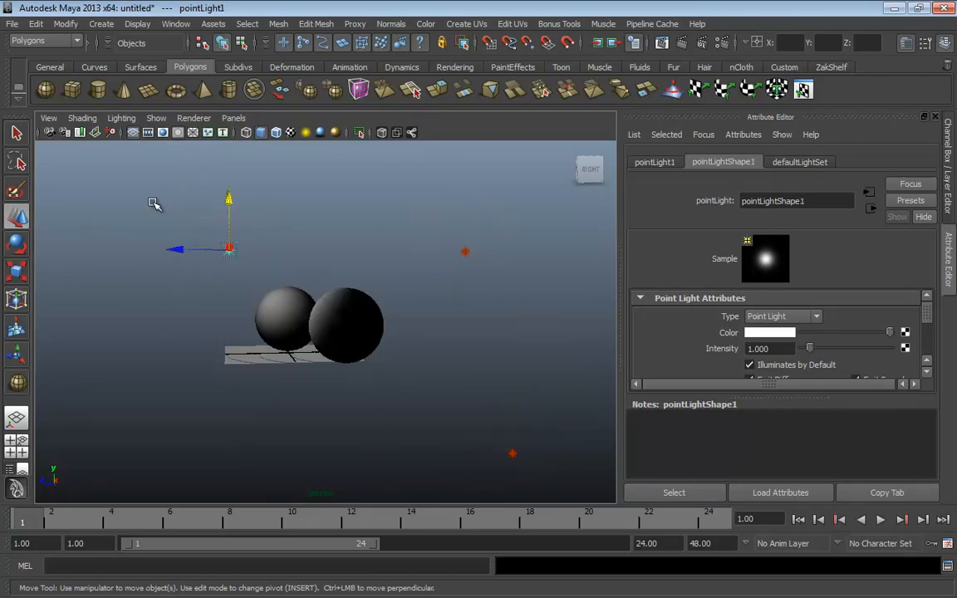
# Light the spheres with all scene lights again
pyautogui.click(122, 118)
pyautogui.click(136, 154)
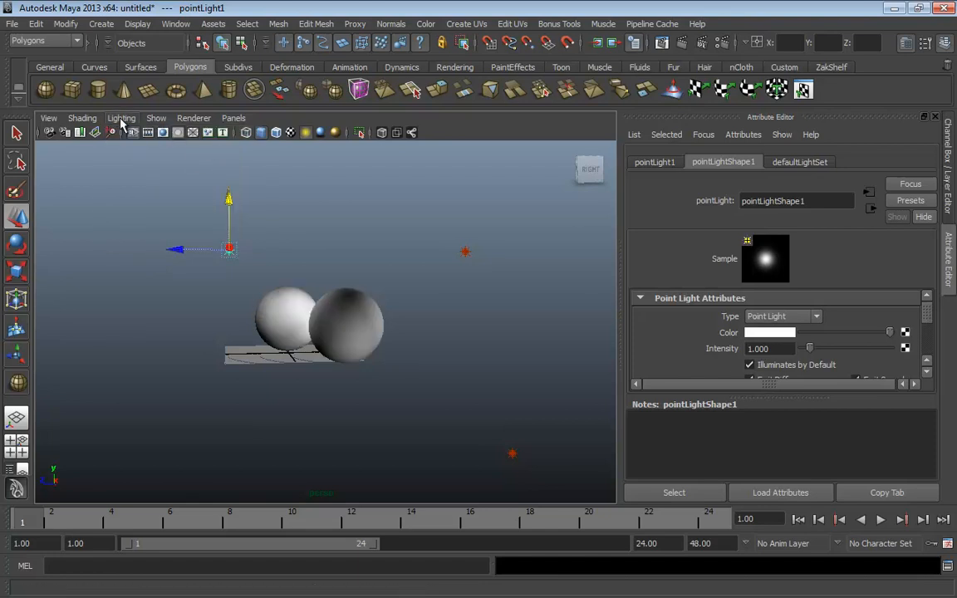
pyautogui.click(121, 118)
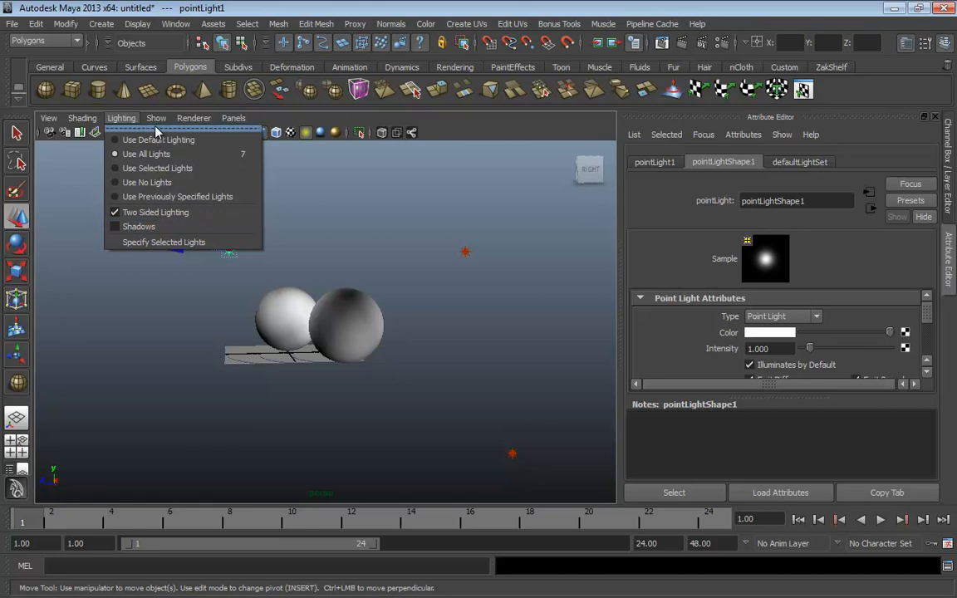
pyautogui.moveTo(155, 121)
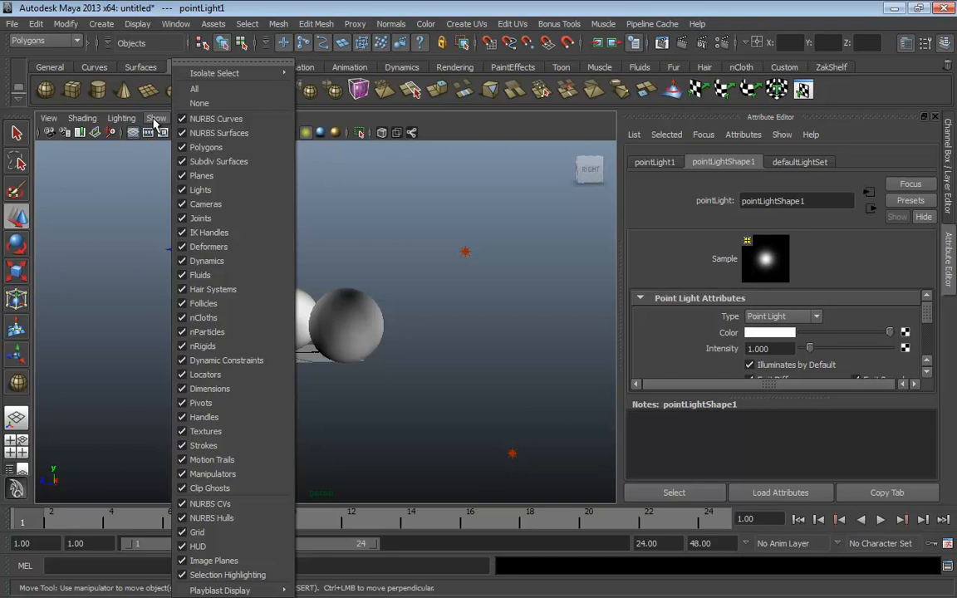
# Hide the polygon spheres from the viewport, then show them again
pyautogui.click(226, 149)
pyautogui.keyDown('alt'); pyautogui.moveTo(342, 241); pyautogui.dragTo(362, 320); pyautogui.keyUp('alt')
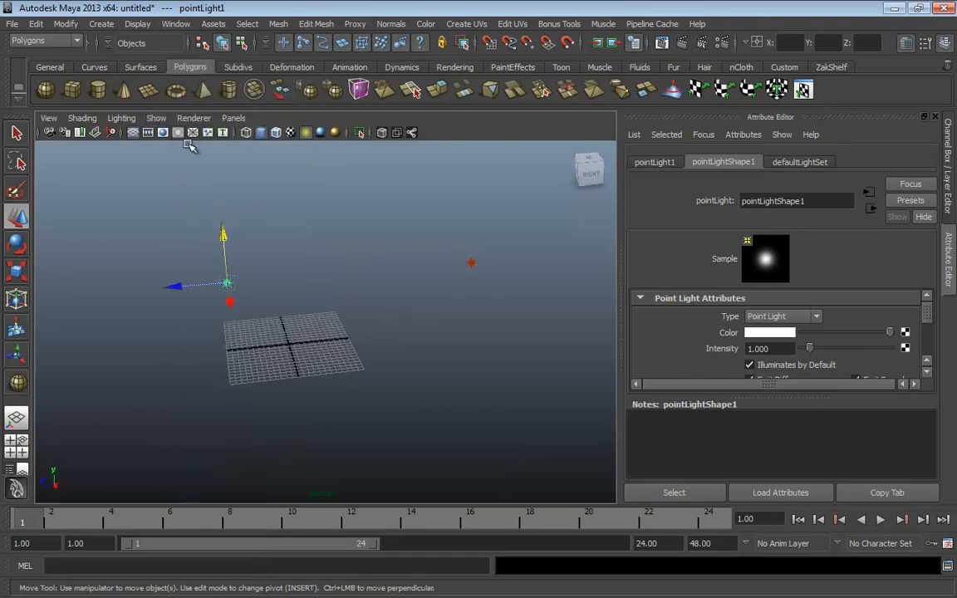
pyautogui.click(157, 118)
pyautogui.click(208, 147)
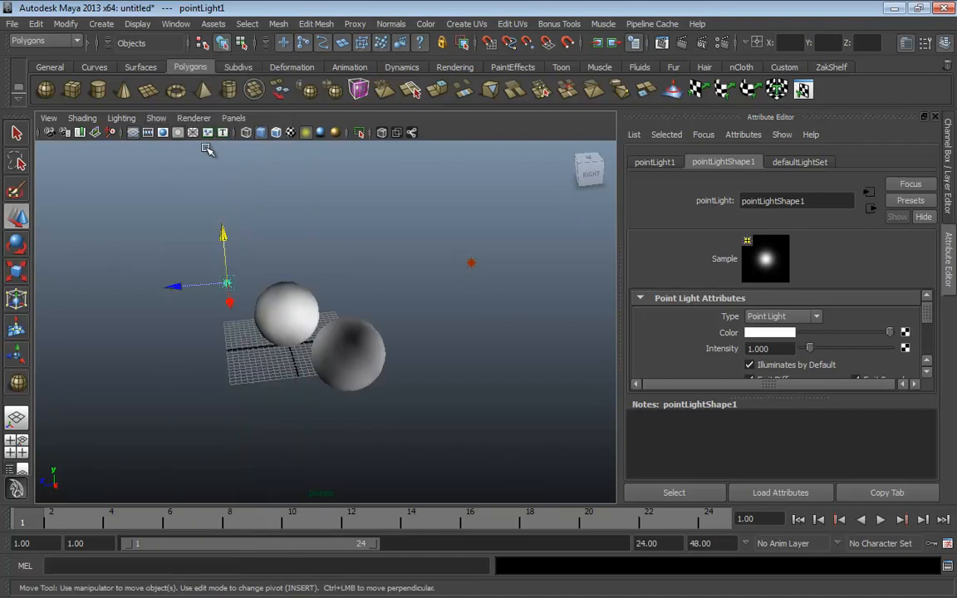
# Hide the point lights from the viewport, then show them again
pyautogui.click(155, 118)
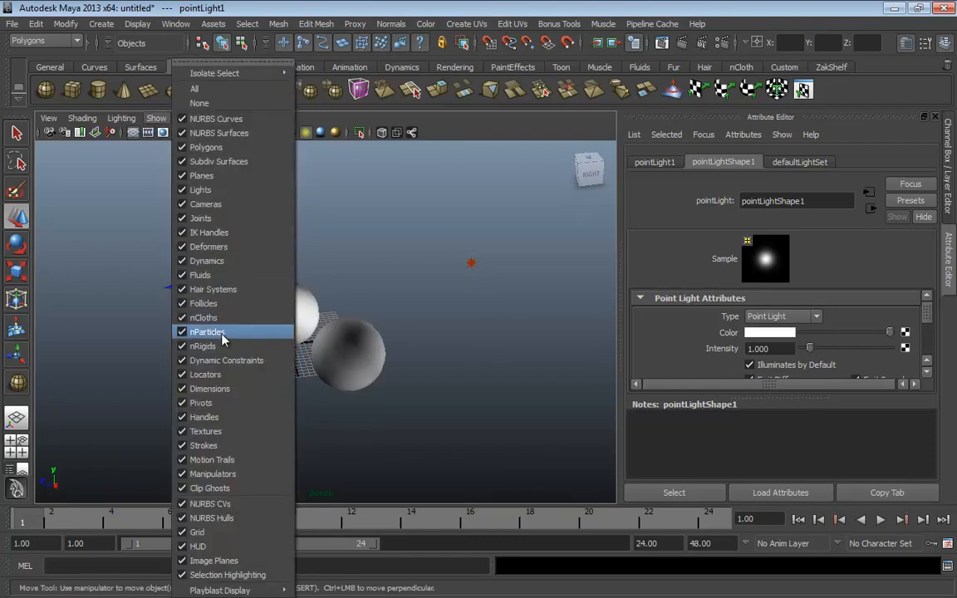
pyautogui.click(221, 191)
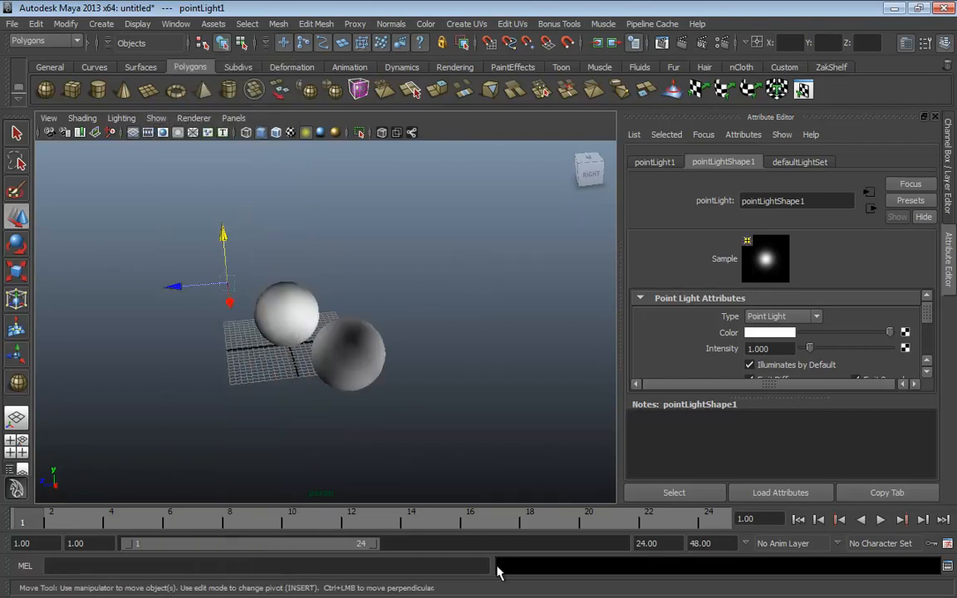
pyautogui.click(155, 118)
pyautogui.click(214, 191)
pyautogui.click(196, 119)
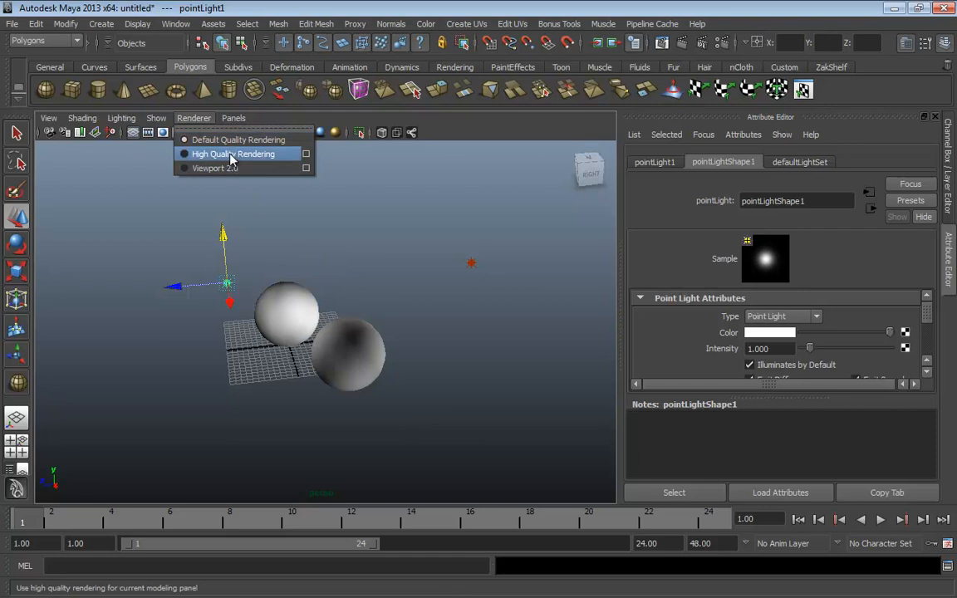
pyautogui.click(218, 154)
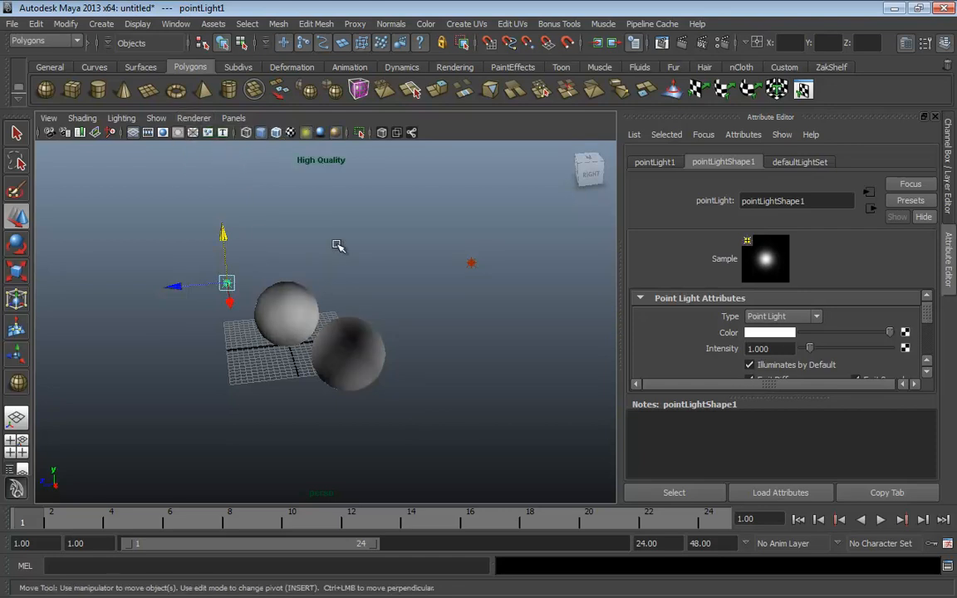
pyautogui.keyDown('alt'); pyautogui.moveTo(340, 246); pyautogui.dragTo(337, 223); pyautogui.keyUp('alt')
pyautogui.click(192, 118)
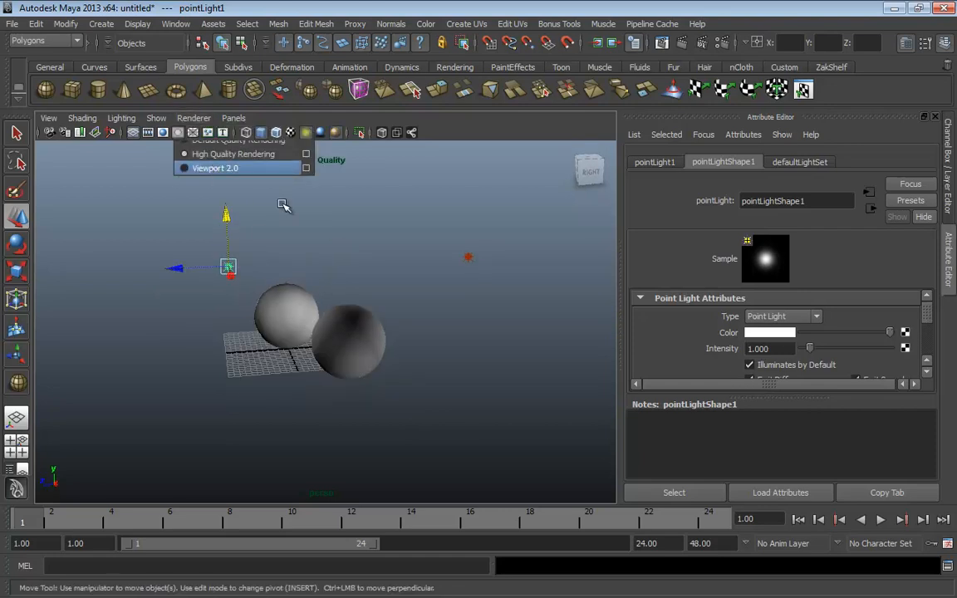
pyautogui.keyDown('alt'); pyautogui.moveTo(372, 252); pyautogui.dragTo(393, 242); pyautogui.keyUp('alt')
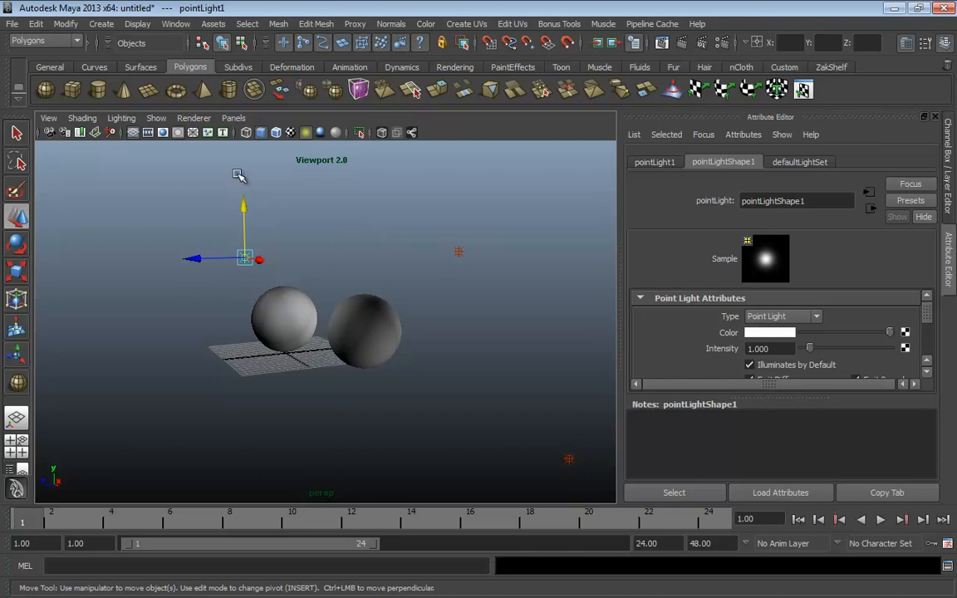
pyautogui.click(193, 118)
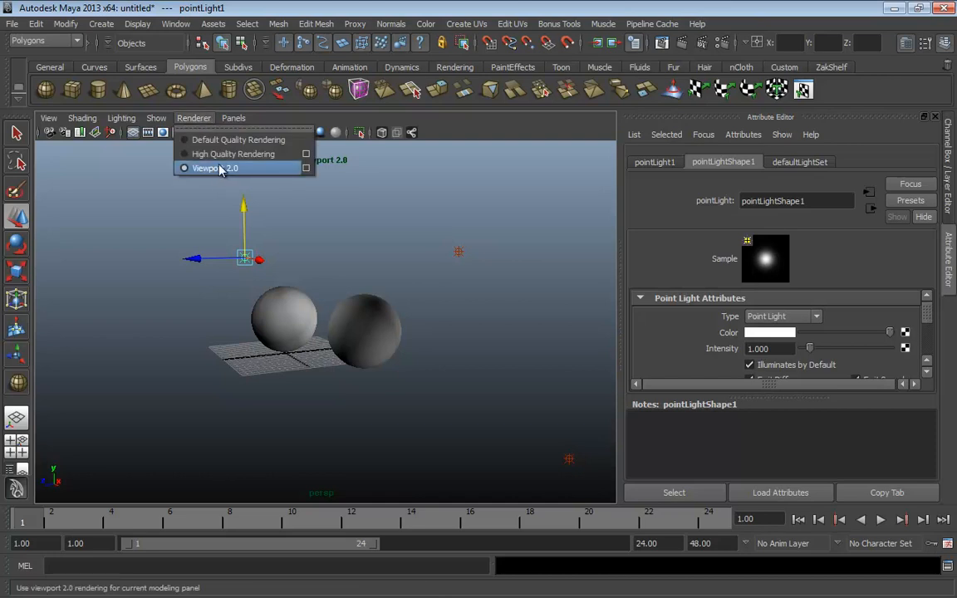
pyautogui.click(228, 141)
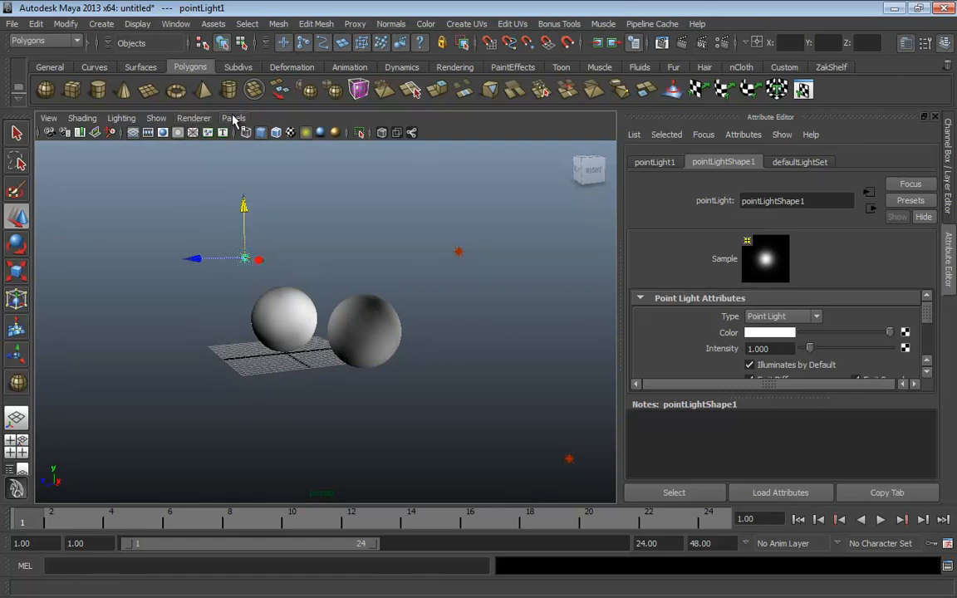
# Browse the Panels Perspective and Orthographic submenus, then click empty space to deselect the light
pyautogui.click(233, 119)
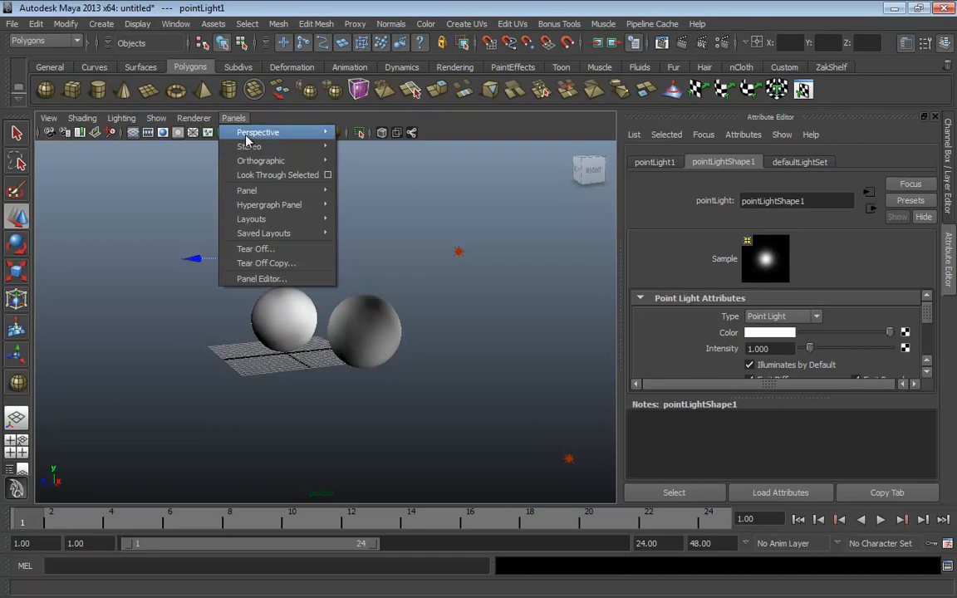
pyautogui.moveTo(249, 134)
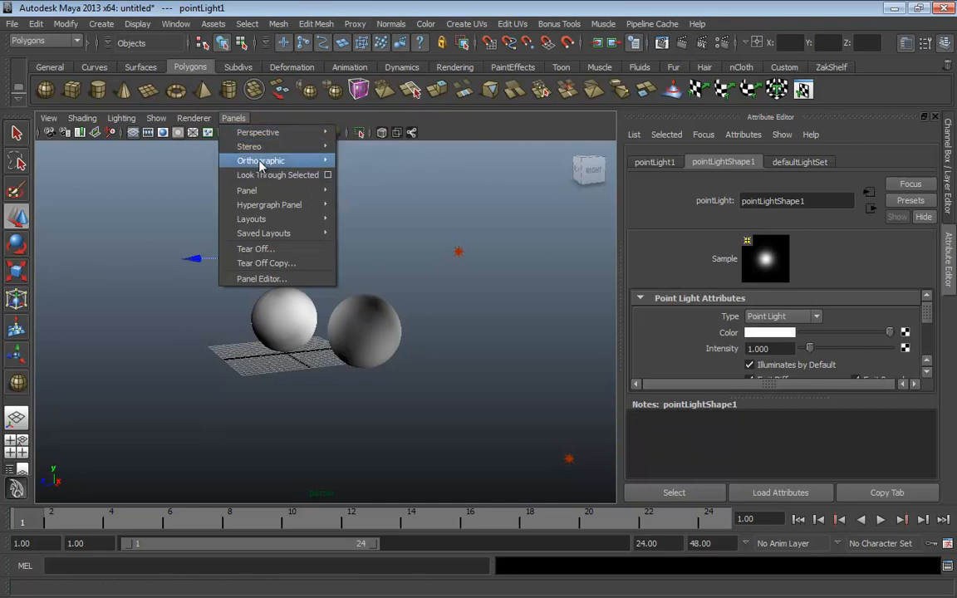
pyautogui.moveTo(260, 166)
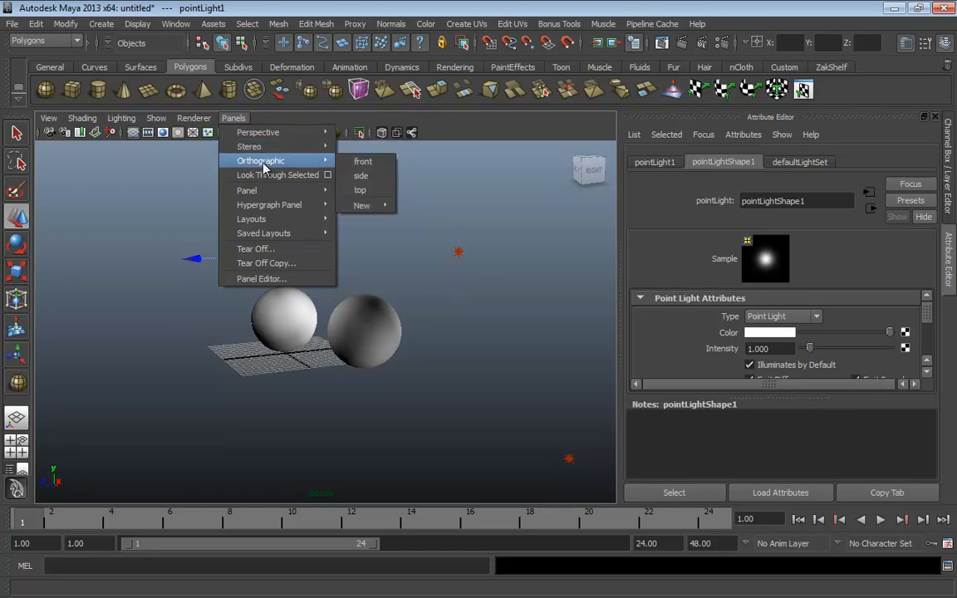
pyautogui.moveTo(297, 169)
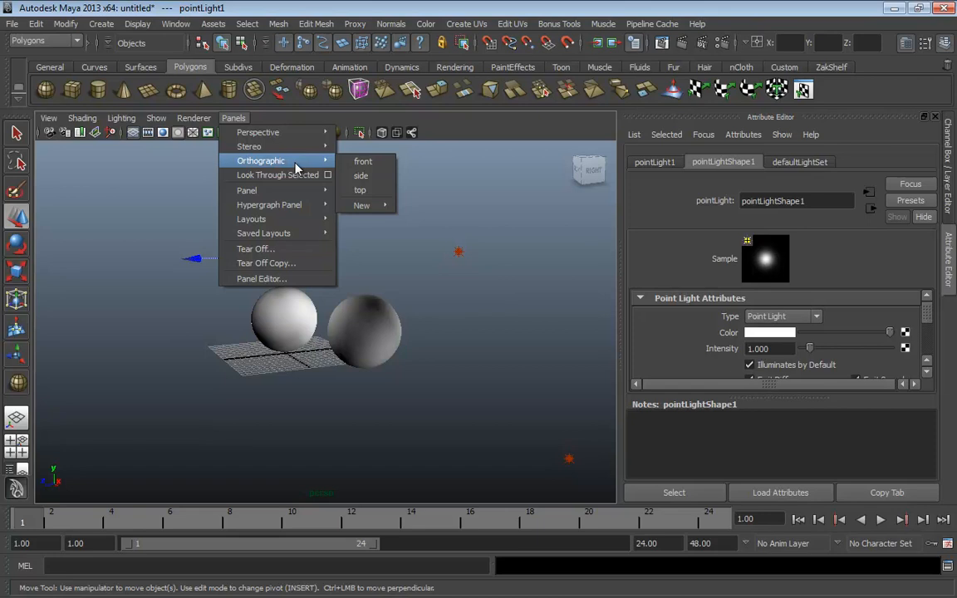
pyautogui.moveTo(266, 191)
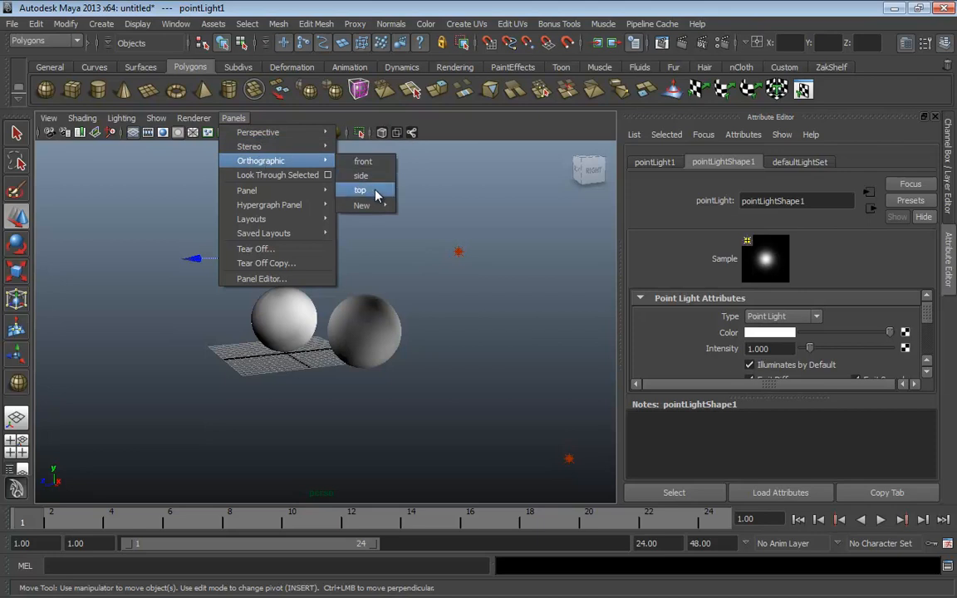
pyautogui.click(477, 197)
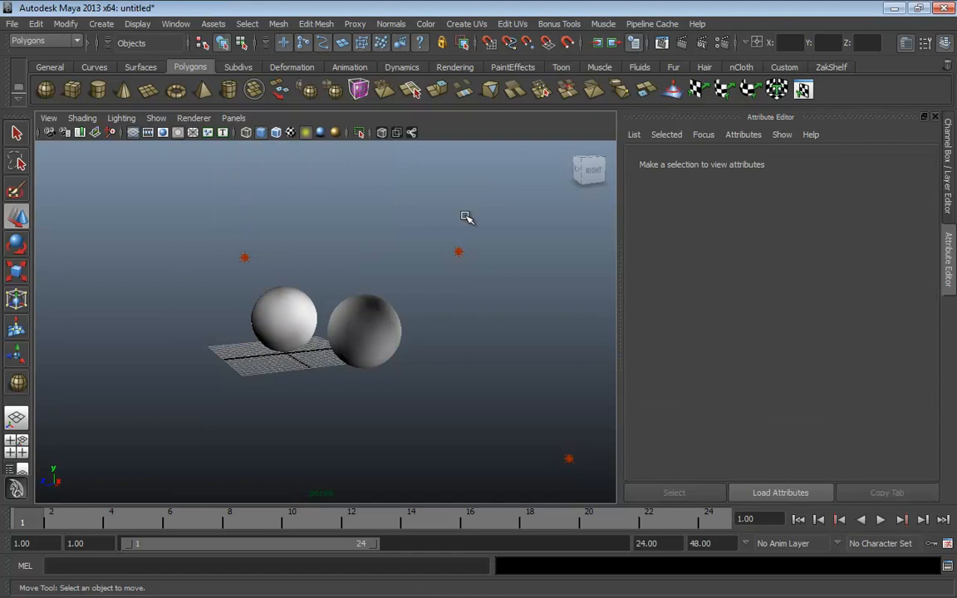
# Orbit the scene and zoom in close on the large sphere
pyautogui.keyDown('alt'); pyautogui.moveTo(374, 333); pyautogui.dragTo(465, 341); pyautogui.keyUp('alt')
pyautogui.keyDown('alt'); pyautogui.moveTo(392, 340); pyautogui.dragTo(267, 359, button='right'); pyautogui.keyUp('alt')
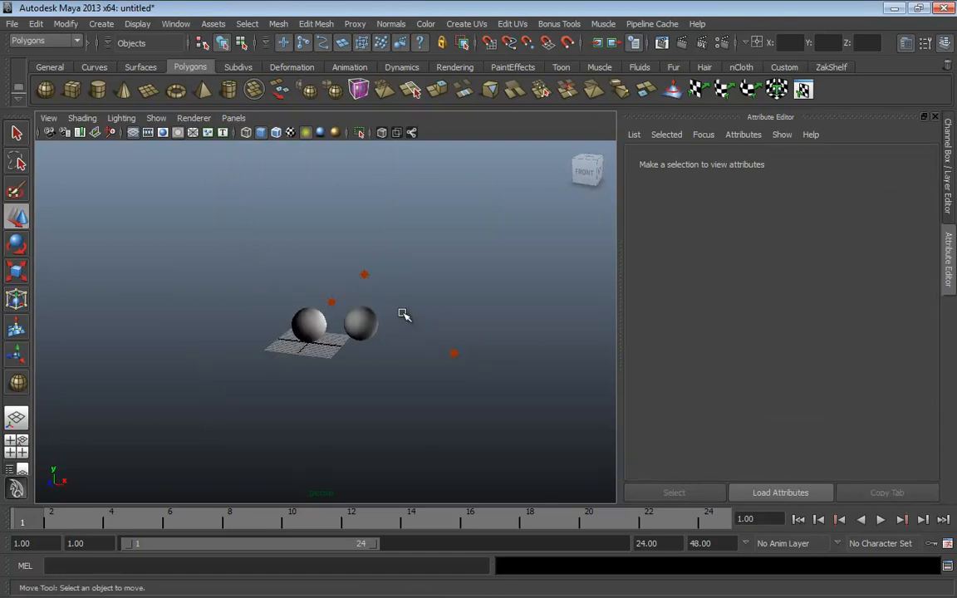
pyautogui.click(359, 322)
pyautogui.keyDown('alt'); pyautogui.moveTo(386, 355); pyautogui.dragTo(285, 347); pyautogui.keyUp('alt')
pyautogui.click(281, 370)
pyautogui.keyDown('alt'); pyautogui.moveTo(285, 346); pyautogui.dragTo(427, 355, button='right'); pyautogui.keyUp('alt')
pyautogui.keyDown('alt'); pyautogui.moveTo(388, 340); pyautogui.dragTo(385, 351, button='middle'); pyautogui.keyUp('alt')
pyautogui.keyDown('alt'); pyautogui.moveTo(387, 352); pyautogui.dragTo(320, 358); pyautogui.keyUp('alt')
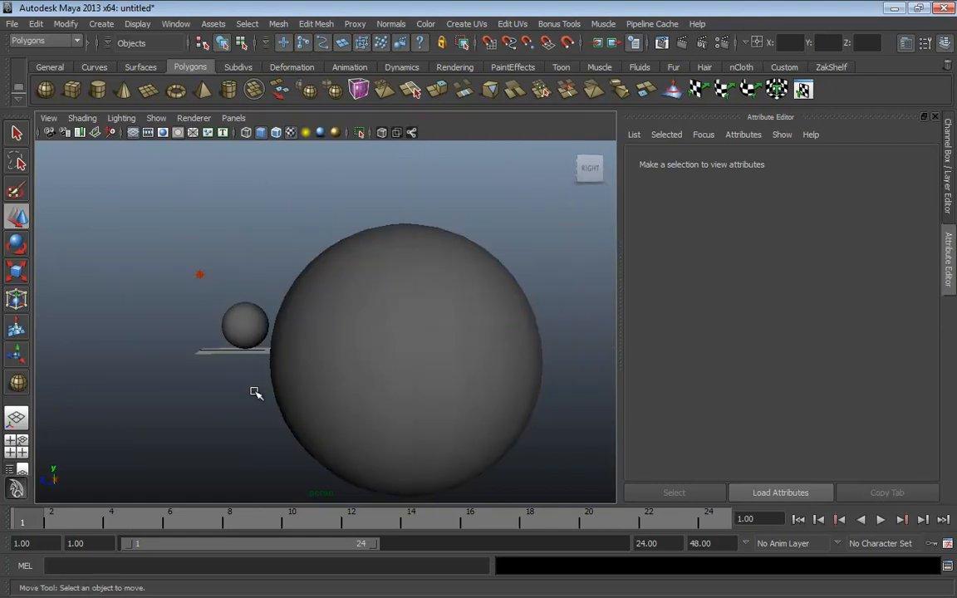
# Settle the selection on the large sphere pSphere2 after briefly picking the small one
pyautogui.click(357, 297)
pyautogui.click(243, 318)
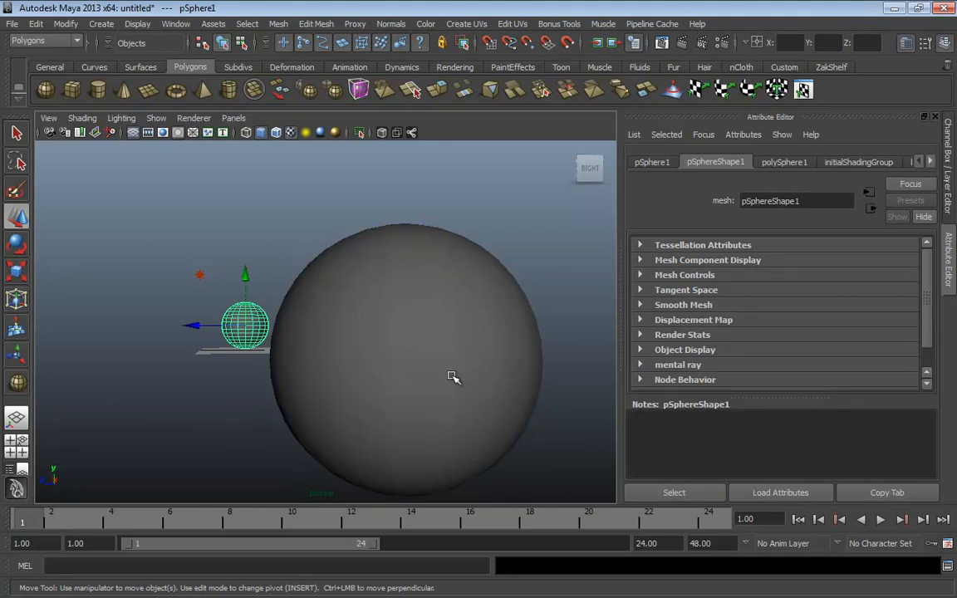
pyautogui.click(406, 338)
pyautogui.click(245, 309)
pyautogui.click(336, 331)
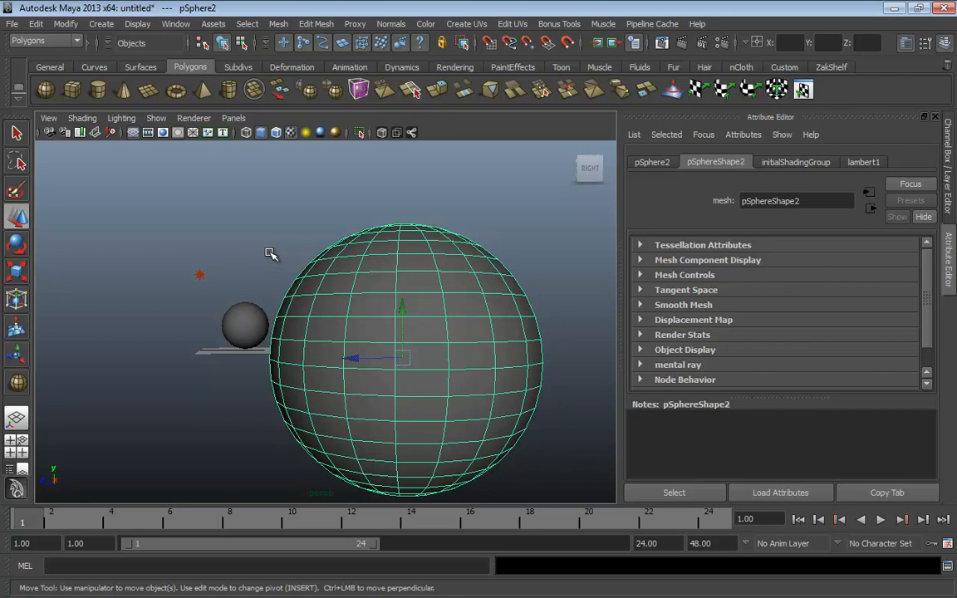
# In four-view layout, move the large sphere right and frame both spheres in the side view
pyautogui.press('space')
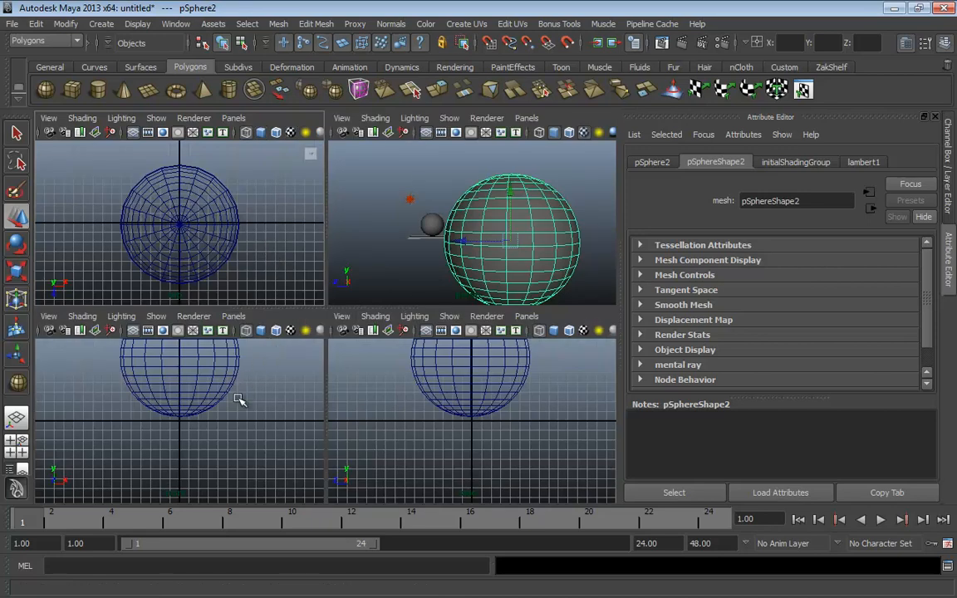
pyautogui.press('space')
pyautogui.keyDown('alt'); pyautogui.moveTo(495, 420); pyautogui.dragTo(314, 336, button='right'); pyautogui.keyUp('alt')
pyautogui.press('space')
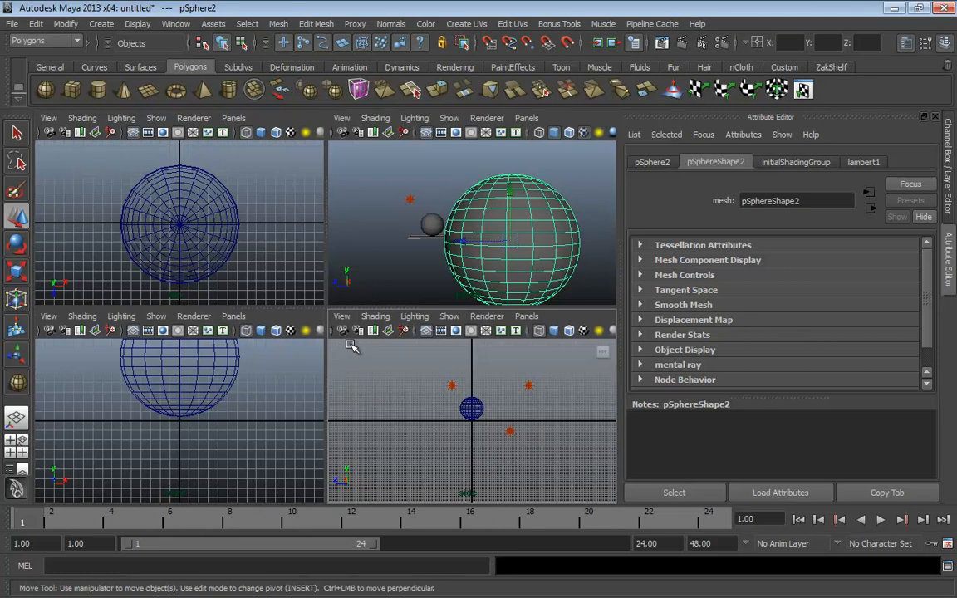
pyautogui.moveTo(462, 241); pyautogui.dragTo(557, 243)
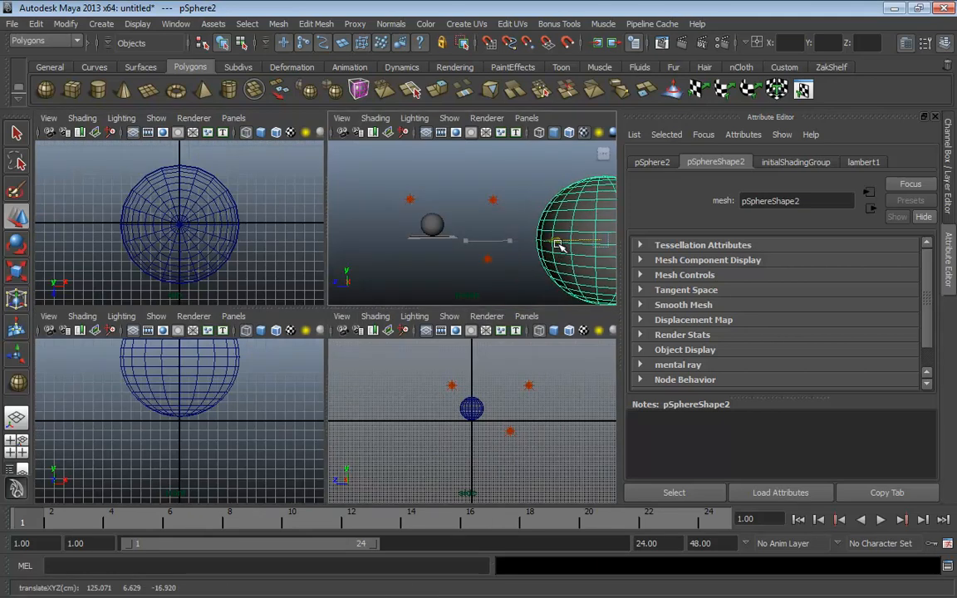
pyautogui.middleClick(501, 391)
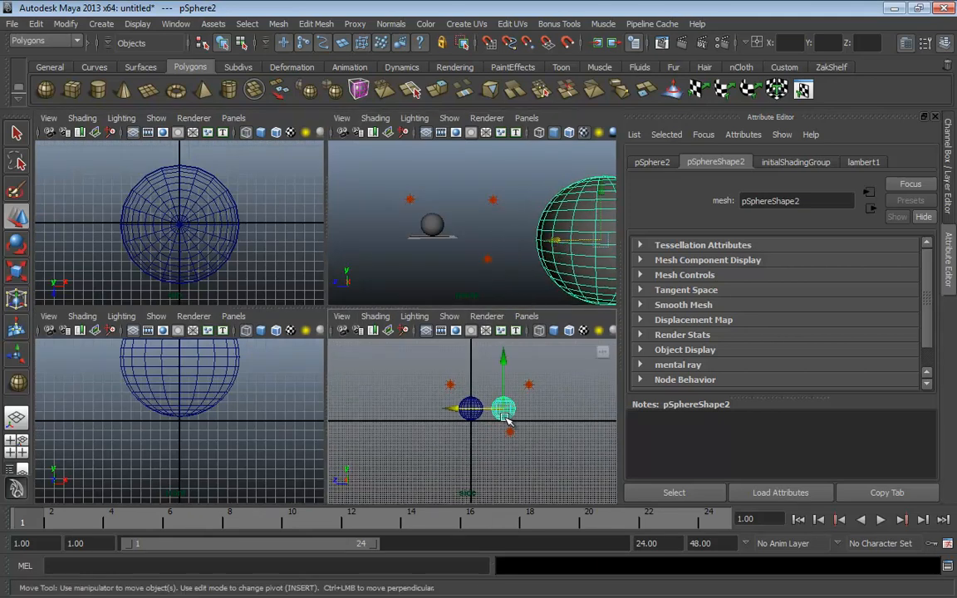
pyautogui.press('f')
pyautogui.keyDown('alt'); pyautogui.moveTo(513, 424); pyautogui.dragTo(429, 425, button='right'); pyautogui.keyUp('alt')
pyautogui.keyDown('alt'); pyautogui.moveTo(430, 425); pyautogui.dragTo(475, 410, button='middle'); pyautogui.keyUp('alt')
# Maximize the side view, zoom in on both spheres, and move the large sphere toward the small one
pyautogui.press('space')
pyautogui.keyDown('alt'); pyautogui.moveTo(336, 384); pyautogui.dragTo(359, 388, button='middle'); pyautogui.keyUp('alt')
pyautogui.keyDown('alt'); pyautogui.moveTo(359, 389); pyautogui.dragTo(555, 400, button='right'); pyautogui.keyUp('alt')
pyautogui.keyDown('alt'); pyautogui.moveTo(446, 368); pyautogui.dragTo(371, 413, button='middle'); pyautogui.keyUp('alt')
pyautogui.keyDown('alt'); pyautogui.moveTo(372, 412); pyautogui.dragTo(488, 413, button='right'); pyautogui.keyUp('alt')
pyautogui.moveTo(449, 412); pyautogui.dragTo(397, 410, button='middle')
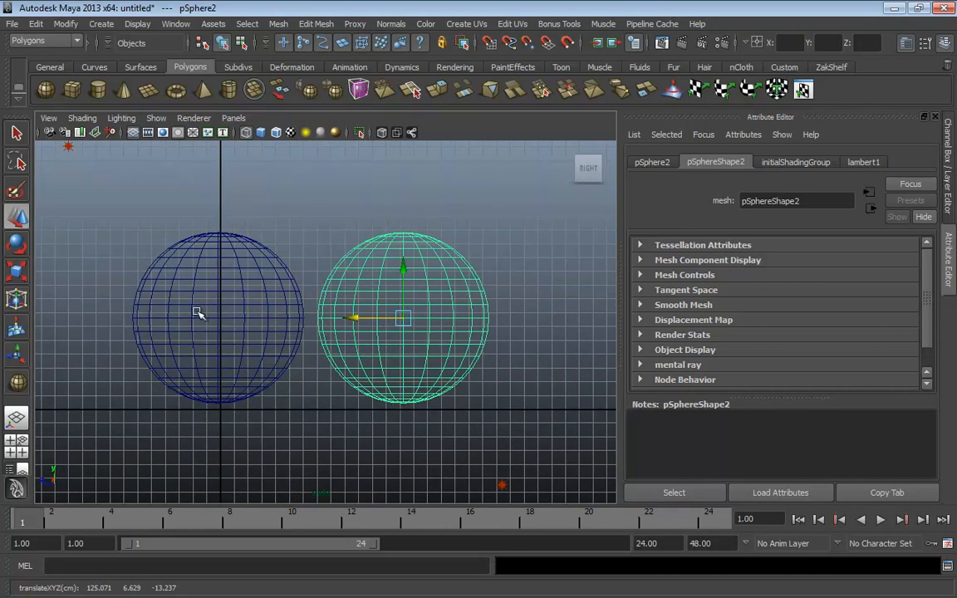
pyautogui.keyDown('alt'); pyautogui.moveTo(257, 356); pyautogui.dragTo(341, 355, button='middle'); pyautogui.keyUp('alt')
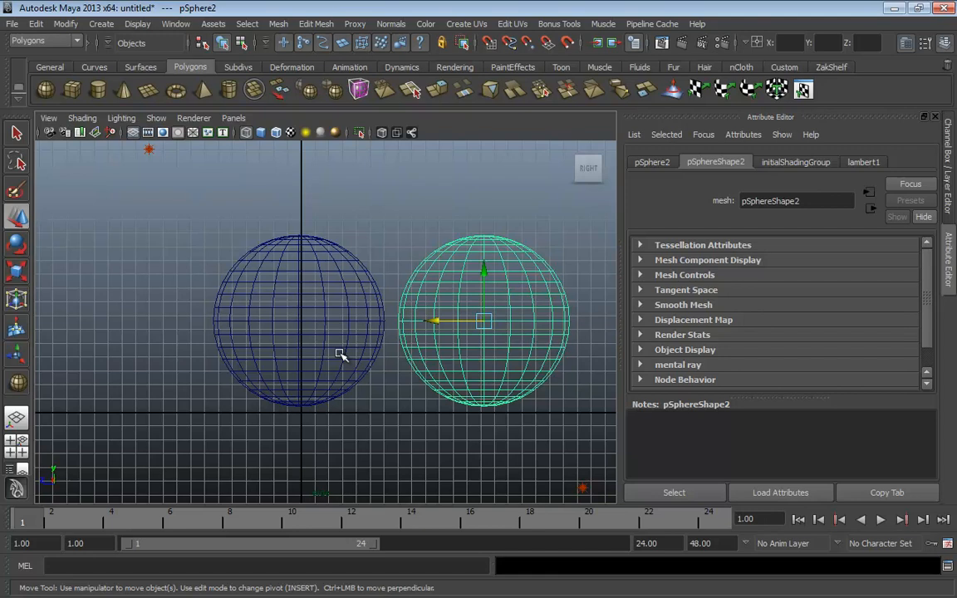
# Switch the side panel to the Channel Box while toggling single and four-view layouts
pyautogui.press('space')
pyautogui.press('space')
pyautogui.press('space')
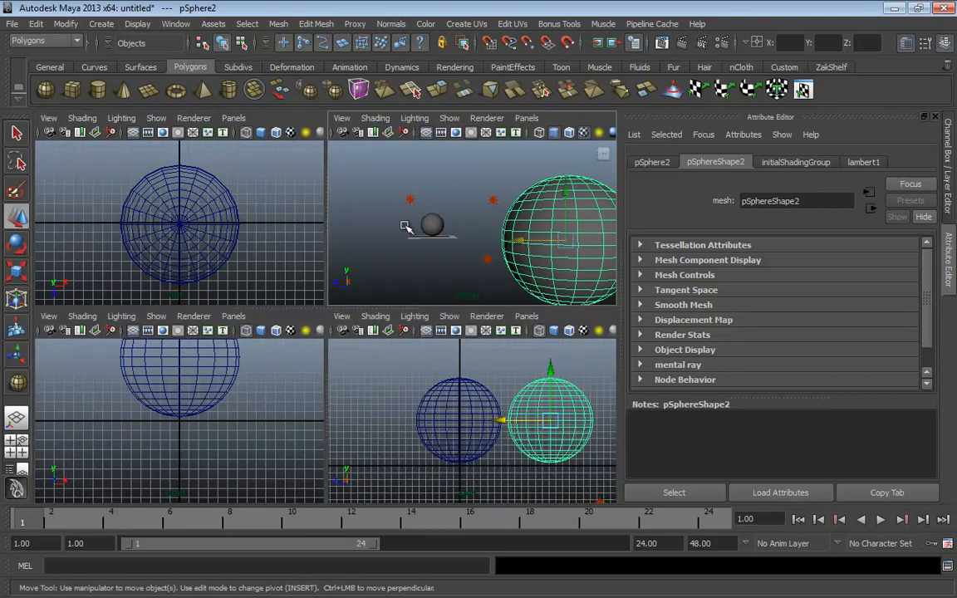
pyautogui.press('space')
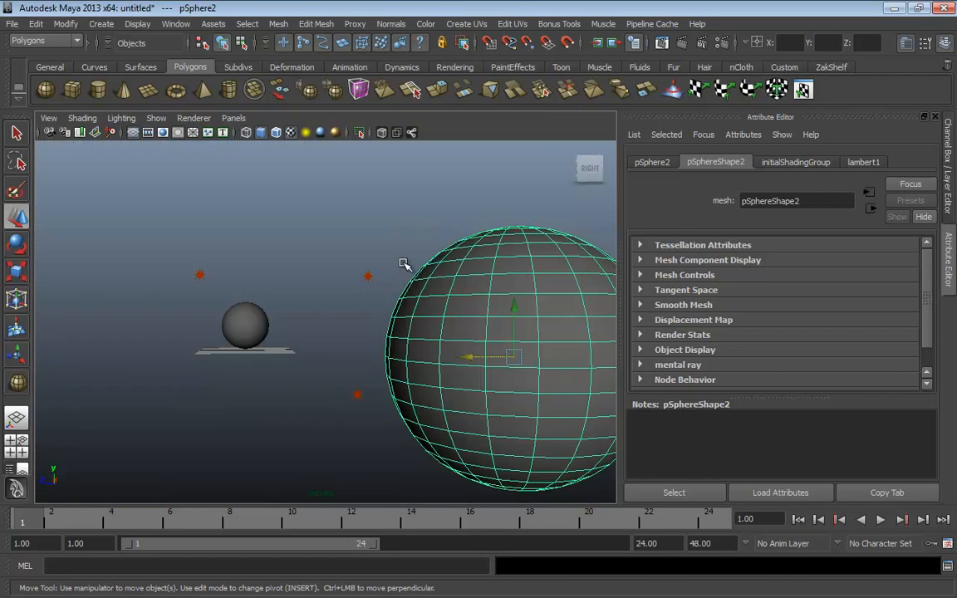
pyautogui.press('space')
pyautogui.press('space')
pyautogui.press('space')
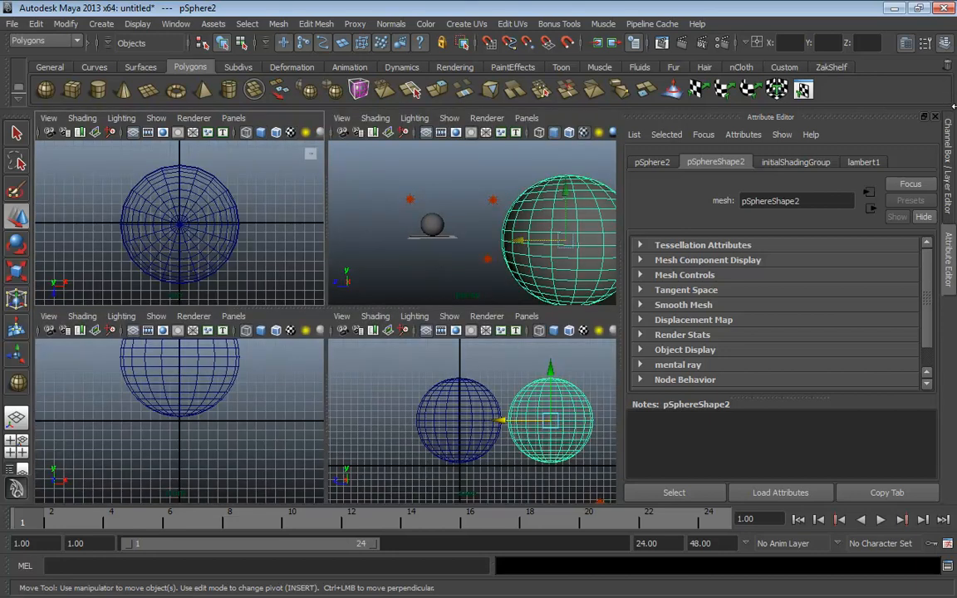
pyautogui.click(949, 156)
pyautogui.press('space')
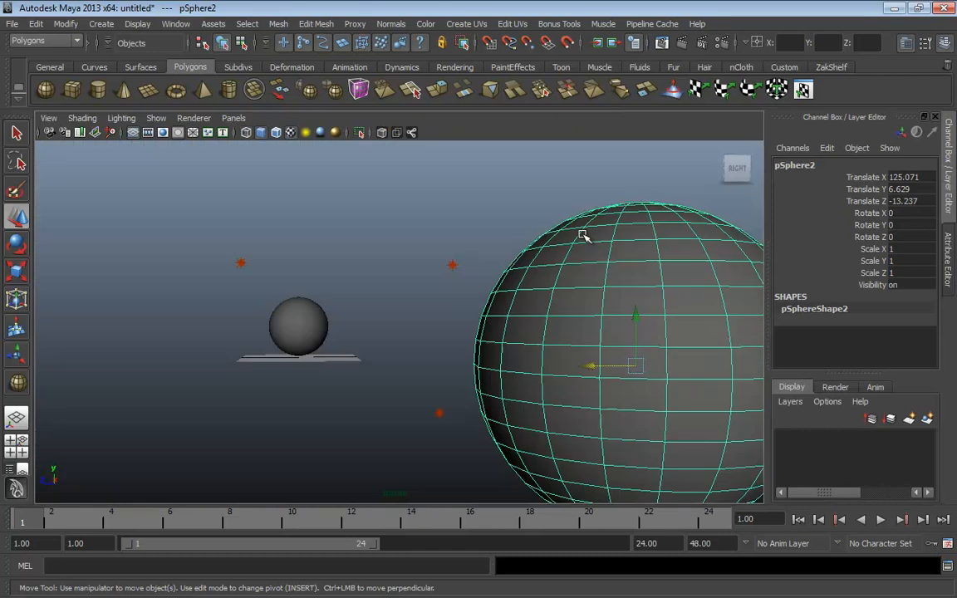
pyautogui.press('space')
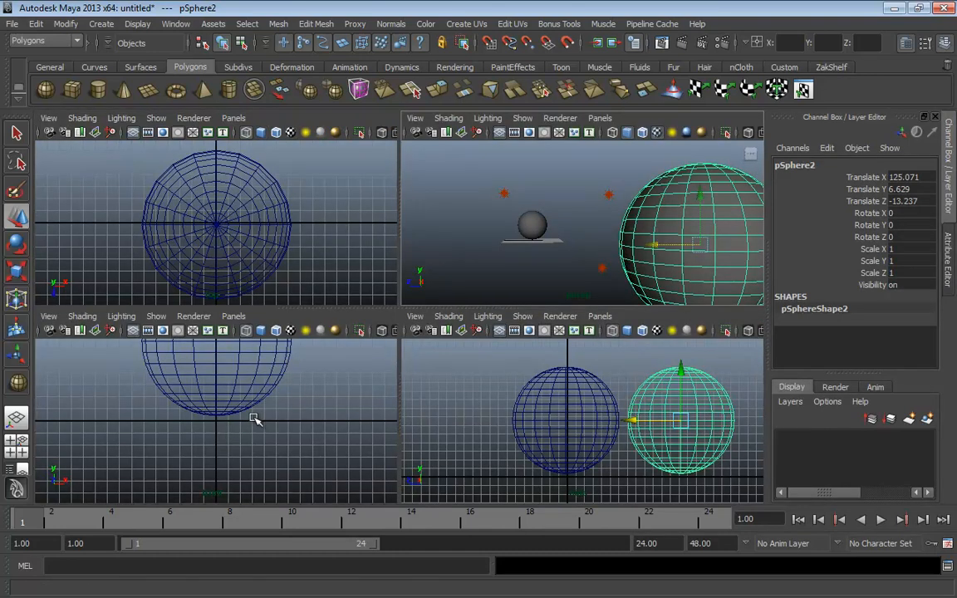
pyautogui.press('space')
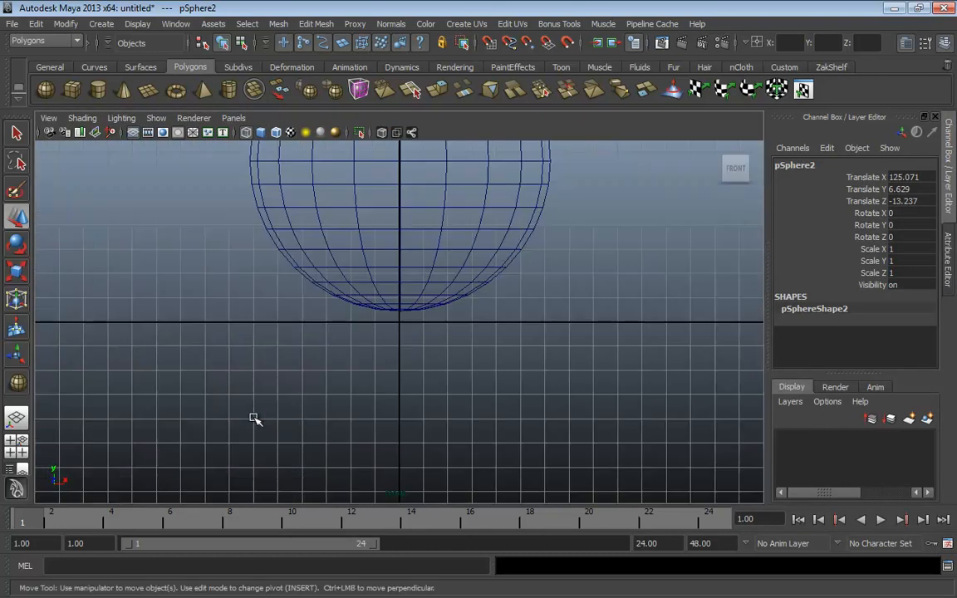
pyautogui.press('space')
pyautogui.press('space')
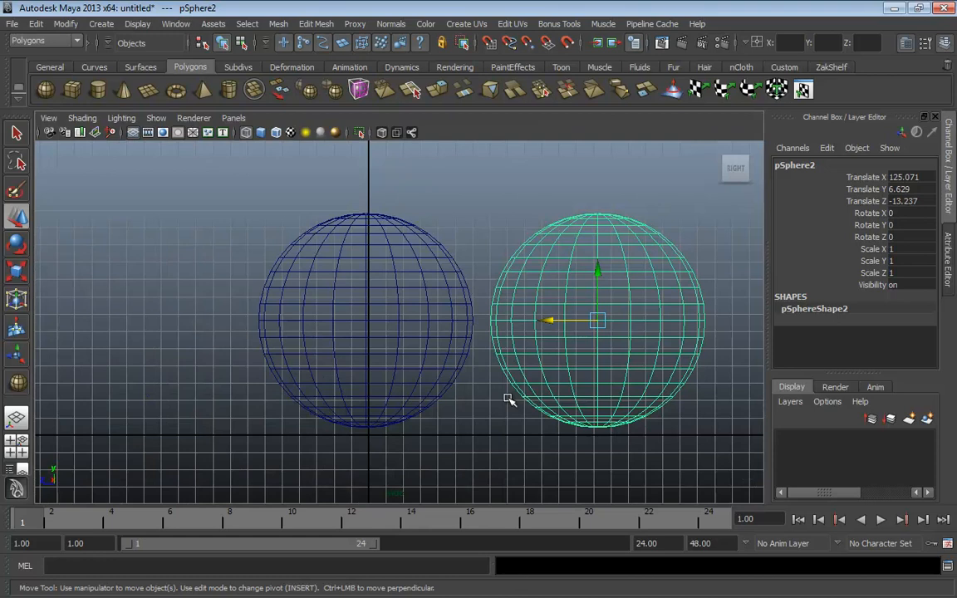
pyautogui.press('space')
pyautogui.press('space')
pyautogui.press('space')
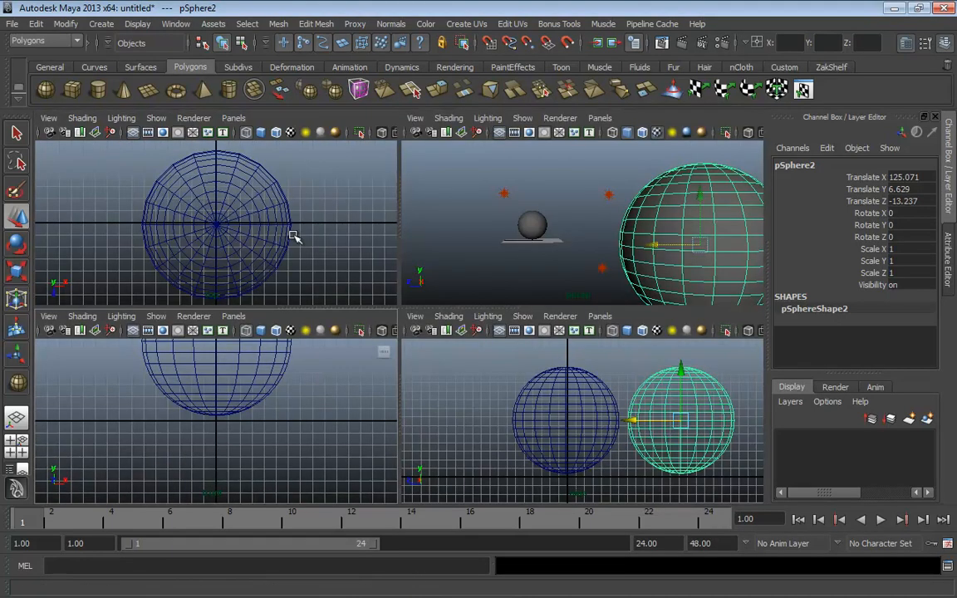
pyautogui.press('space')
pyautogui.press('space')
pyautogui.press('space')
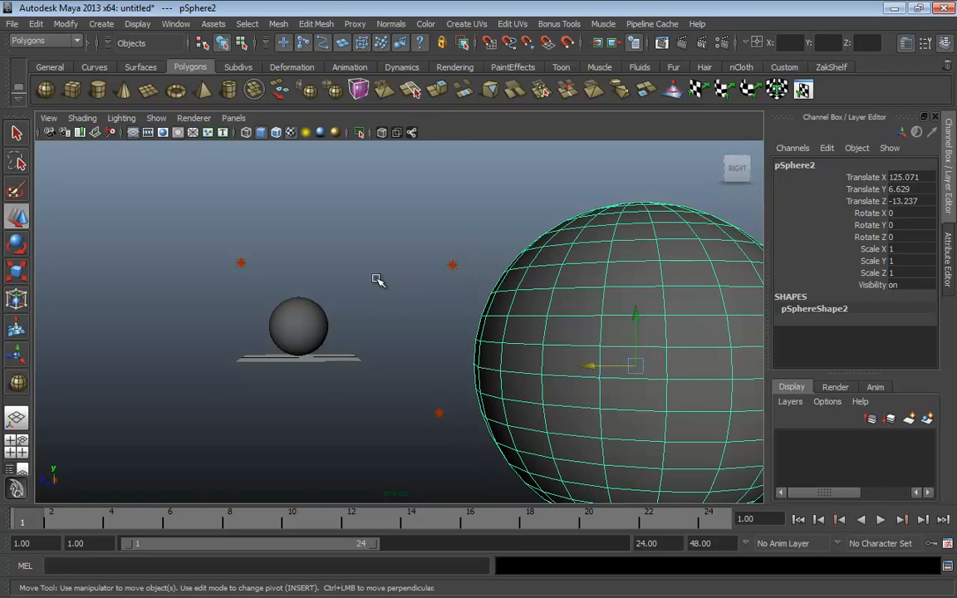
pyautogui.press('space')
pyautogui.press('space')
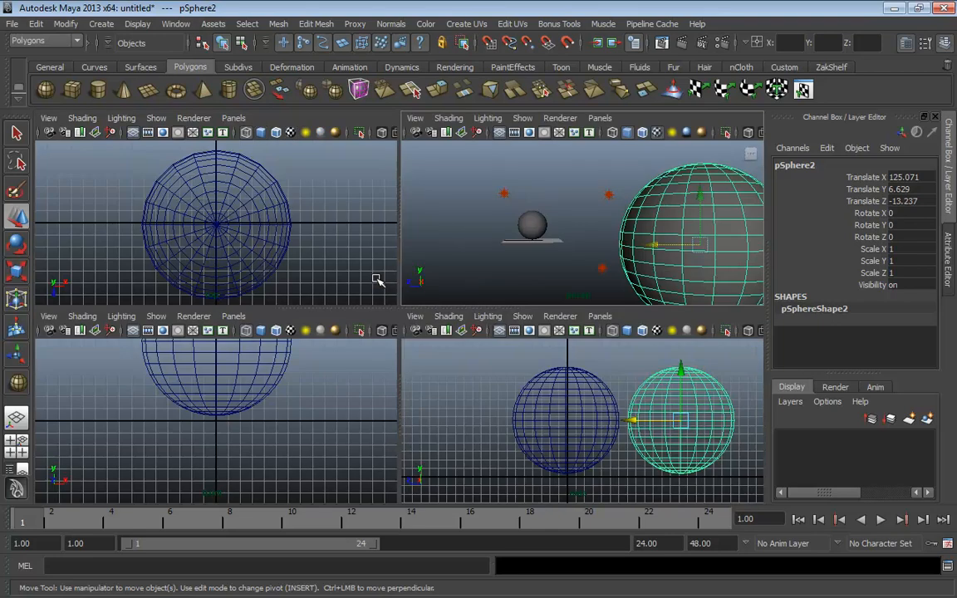
pyautogui.press('space')
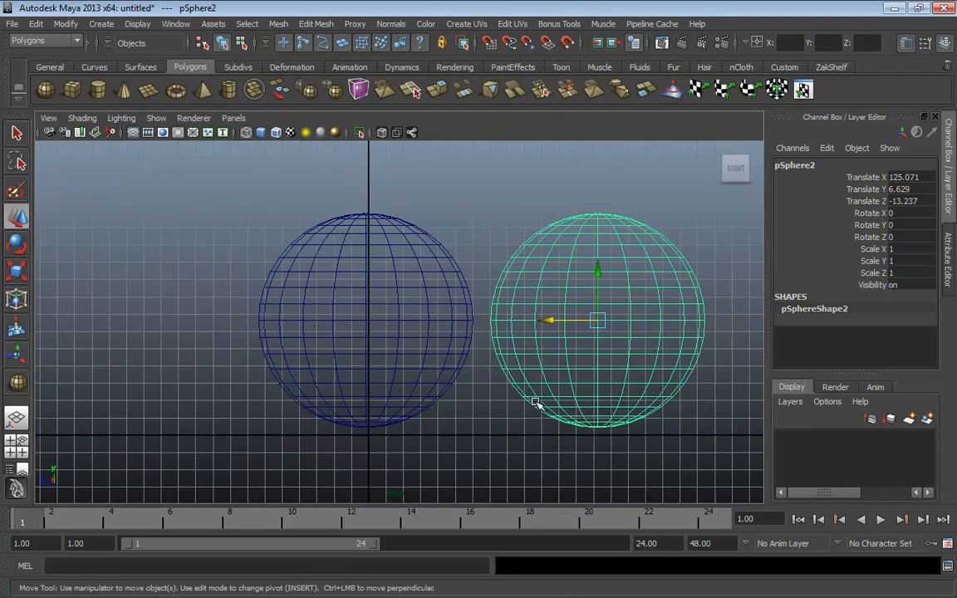
# Pan the side view around the spheres, then maximize and orbit the perspective view
pyautogui.keyDown('alt'); pyautogui.moveTo(485, 373); pyautogui.dragTo(378, 332, button='middle'); pyautogui.keyUp('alt')
pyautogui.keyDown('alt'); pyautogui.moveTo(385, 347); pyautogui.dragTo(470, 367, button='right'); pyautogui.keyUp('alt')
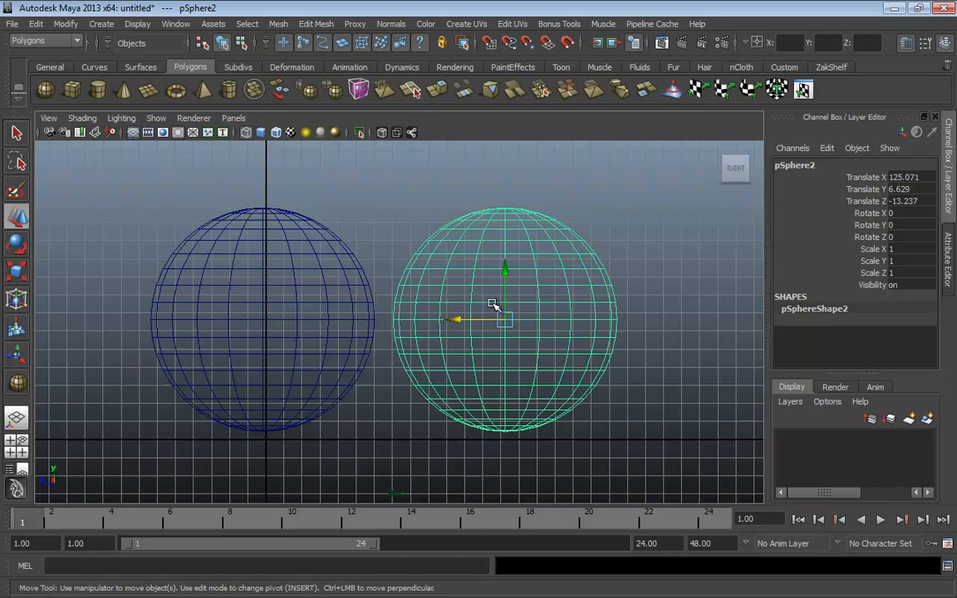
pyautogui.keyDown('alt'); pyautogui.moveTo(402, 327); pyautogui.dragTo(426, 306, button='middle'); pyautogui.keyUp('alt')
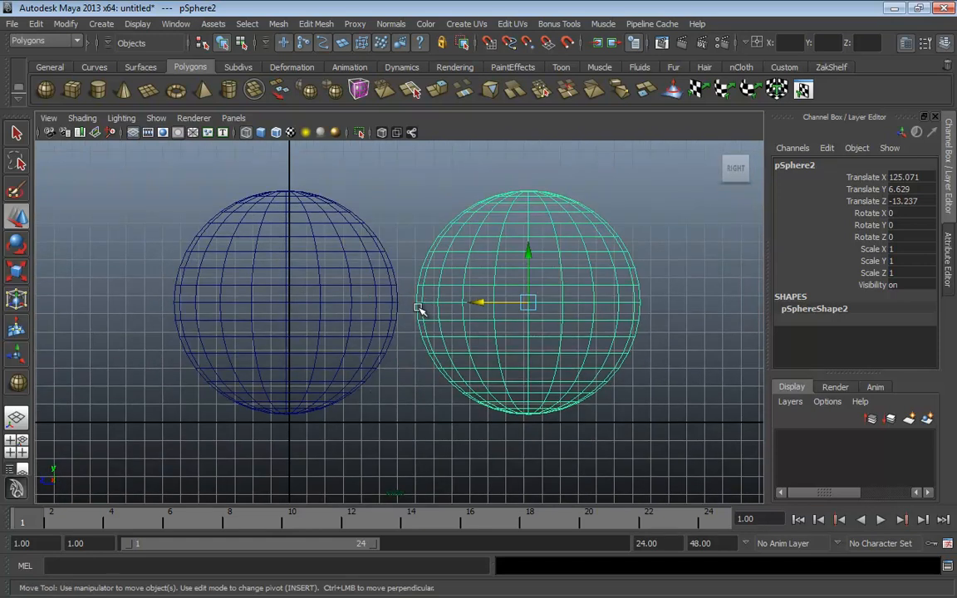
pyautogui.press('space')
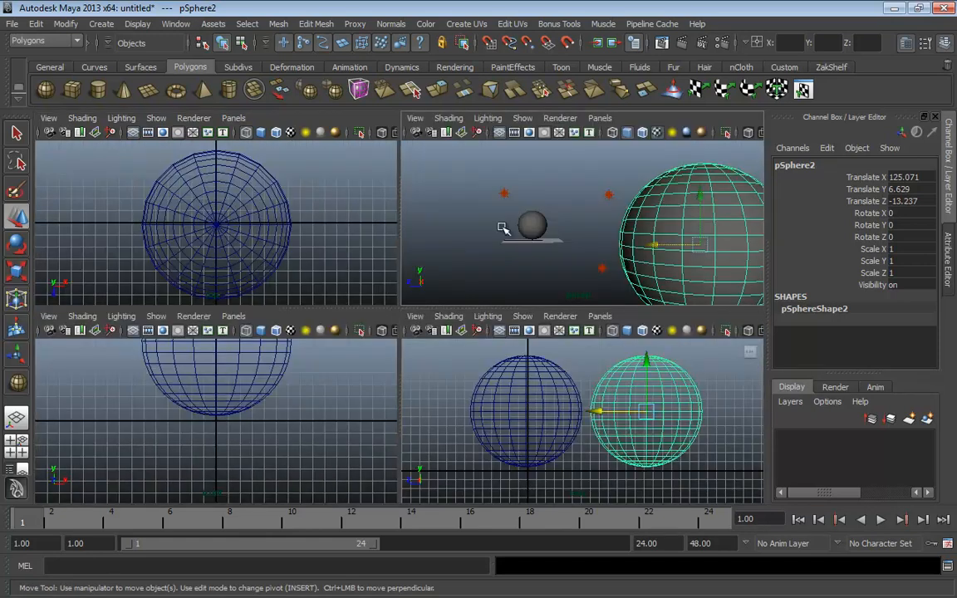
pyautogui.press('space')
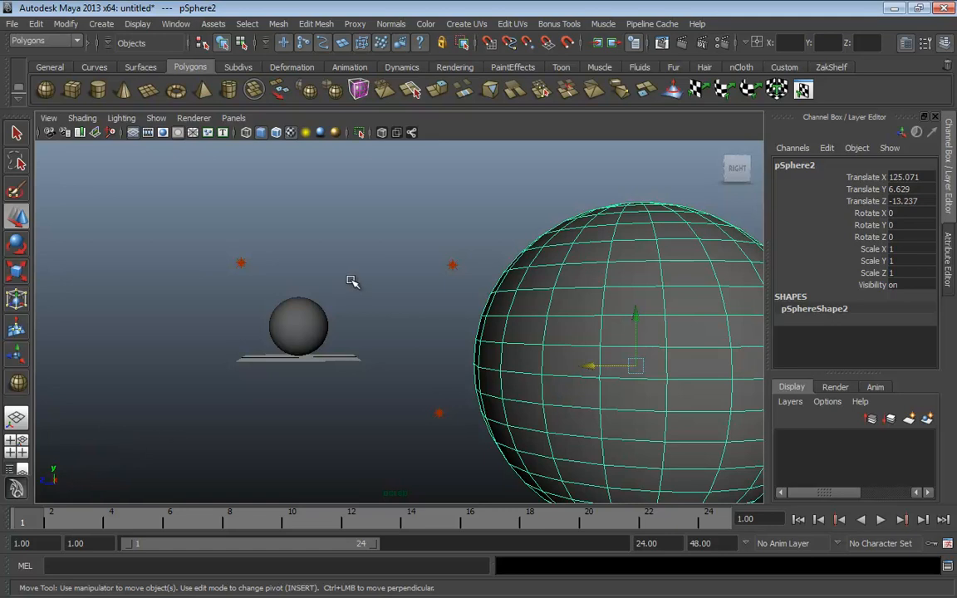
pyautogui.keyDown('alt'); pyautogui.moveTo(367, 257); pyautogui.dragTo(401, 269); pyautogui.keyUp('alt')
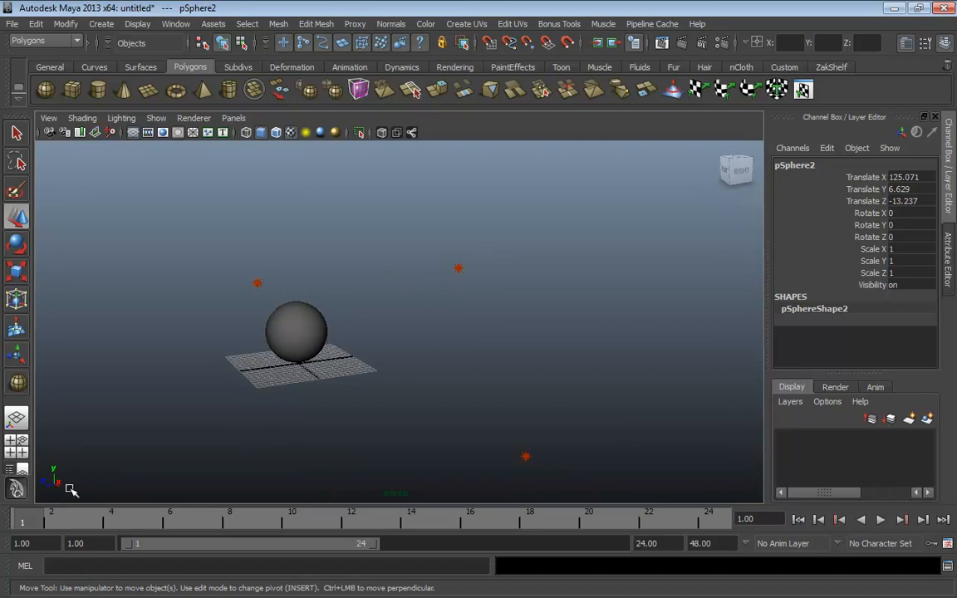
# Select the dark pSphere2 and drag it along X next to pSphere1
pyautogui.keyDown('alt'); pyautogui.moveTo(133, 476); pyautogui.dragTo(229, 455); pyautogui.keyUp('alt')
pyautogui.click(318, 359)
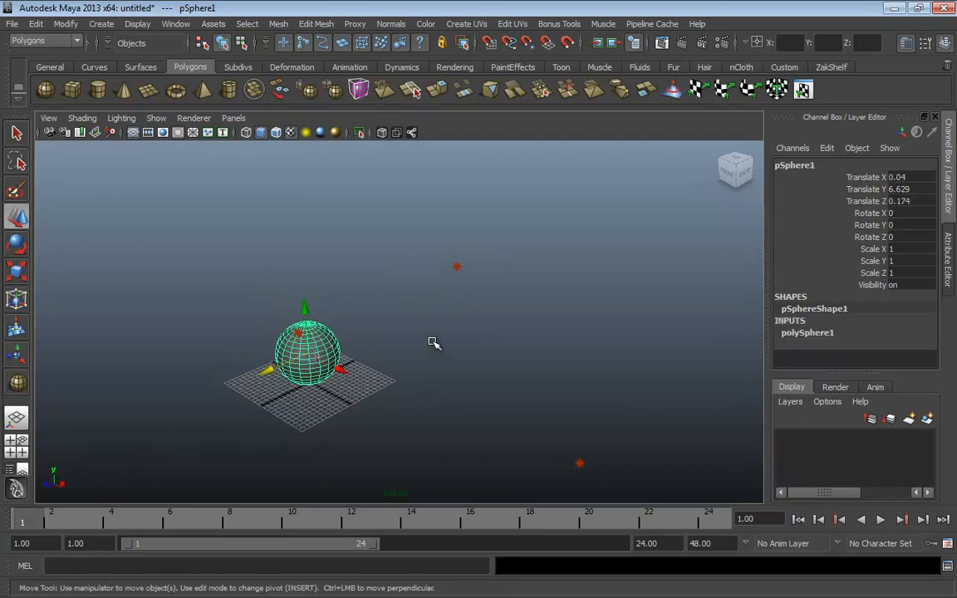
pyautogui.keyDown('alt'); pyautogui.moveTo(433, 342); pyautogui.dragTo(617, 363); pyautogui.keyUp('alt')
pyautogui.keyDown('alt'); pyautogui.moveTo(617, 362); pyautogui.dragTo(512, 384, button='middle'); pyautogui.keyUp('alt')
pyautogui.click(679, 324)
pyautogui.keyDown('alt'); pyautogui.moveTo(656, 397); pyautogui.dragTo(604, 404, button='middle'); pyautogui.keyUp('alt')
pyautogui.moveTo(651, 335); pyautogui.dragTo(269, 432)
pyautogui.keyDown('alt'); pyautogui.moveTo(268, 432); pyautogui.dragTo(385, 388, button='middle'); pyautogui.keyUp('alt')
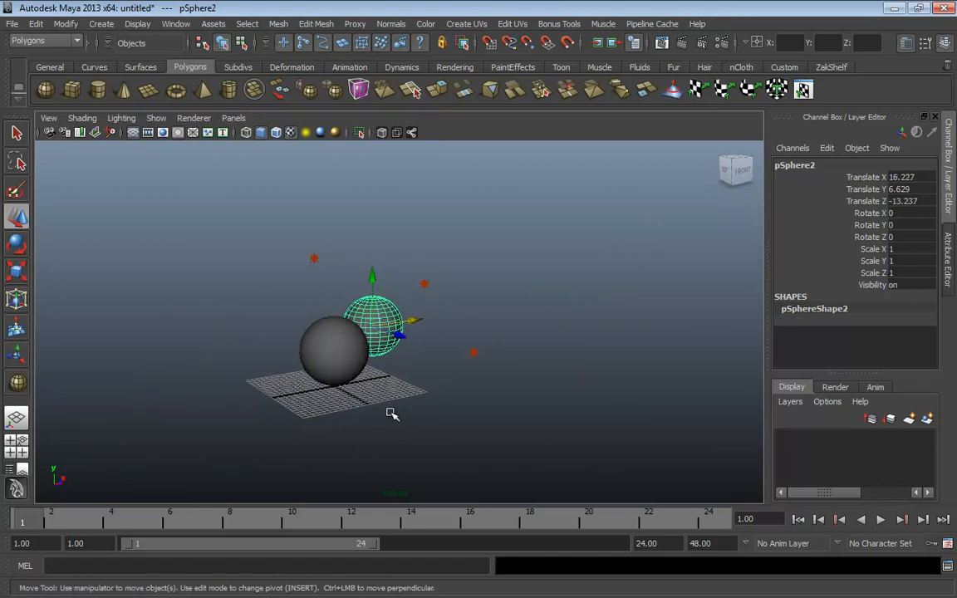
# Adjust pSphere2's height along Y, lowering it and then raising it back beside pSphere1
pyautogui.keyDown('alt'); pyautogui.moveTo(391, 412); pyautogui.dragTo(369, 285); pyautogui.keyUp('alt')
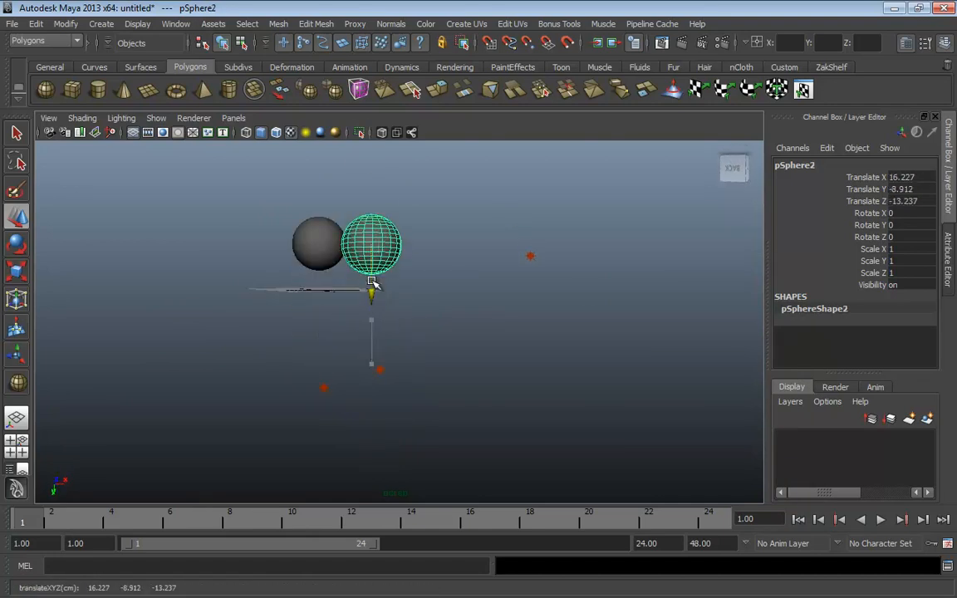
pyautogui.keyDown('alt'); pyautogui.moveTo(325, 316); pyautogui.dragTo(381, 380); pyautogui.keyUp('alt')
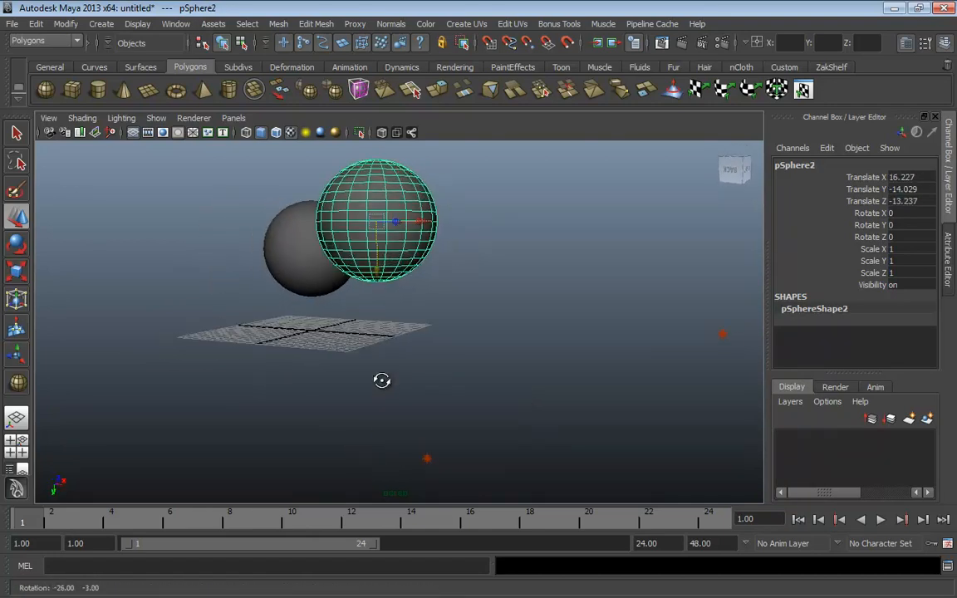
pyautogui.keyDown('alt'); pyautogui.moveTo(105, 406); pyautogui.dragTo(456, 416); pyautogui.keyUp('alt')
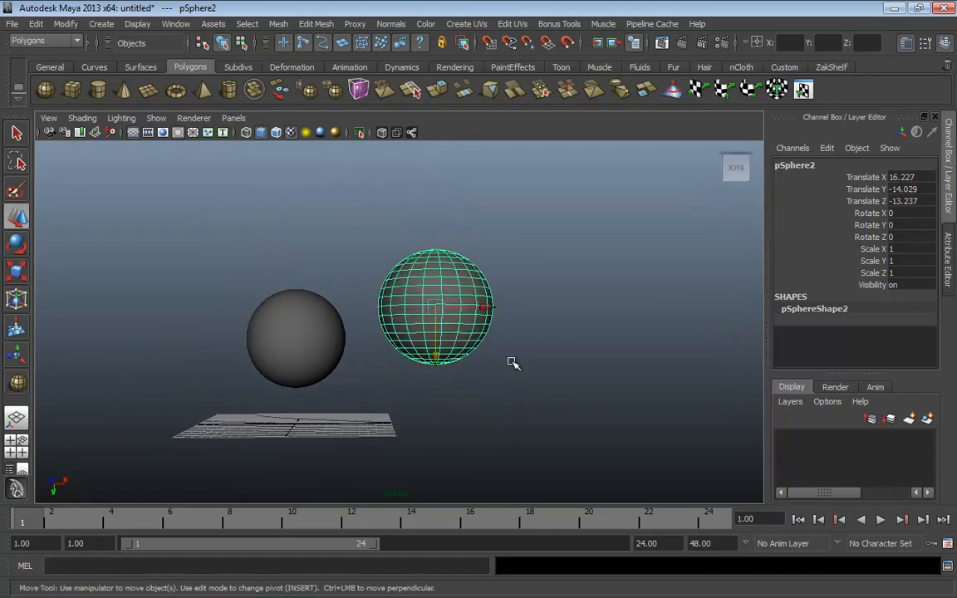
pyautogui.keyDown('alt'); pyautogui.moveTo(512, 363); pyautogui.dragTo(520, 283); pyautogui.keyUp('alt')
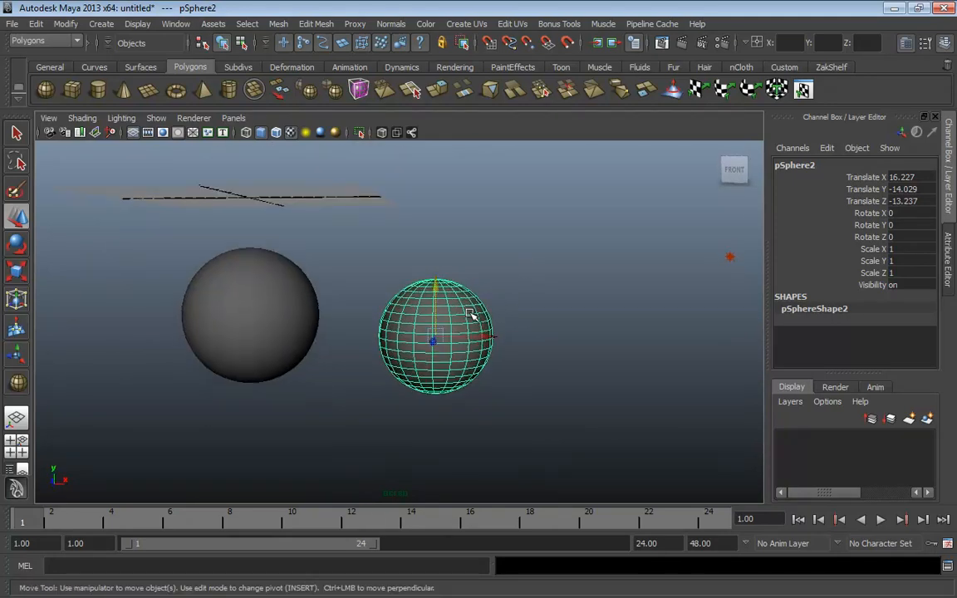
pyautogui.moveTo(438, 288); pyautogui.dragTo(451, 102)
pyautogui.keyDown('alt'); pyautogui.moveTo(409, 290); pyautogui.dragTo(440, 430, button='middle'); pyautogui.keyUp('alt')
# Raise pSphere1 above the grid to Translate 0.04, 5.813, 0.174, framing both spheres
pyautogui.click(314, 443)
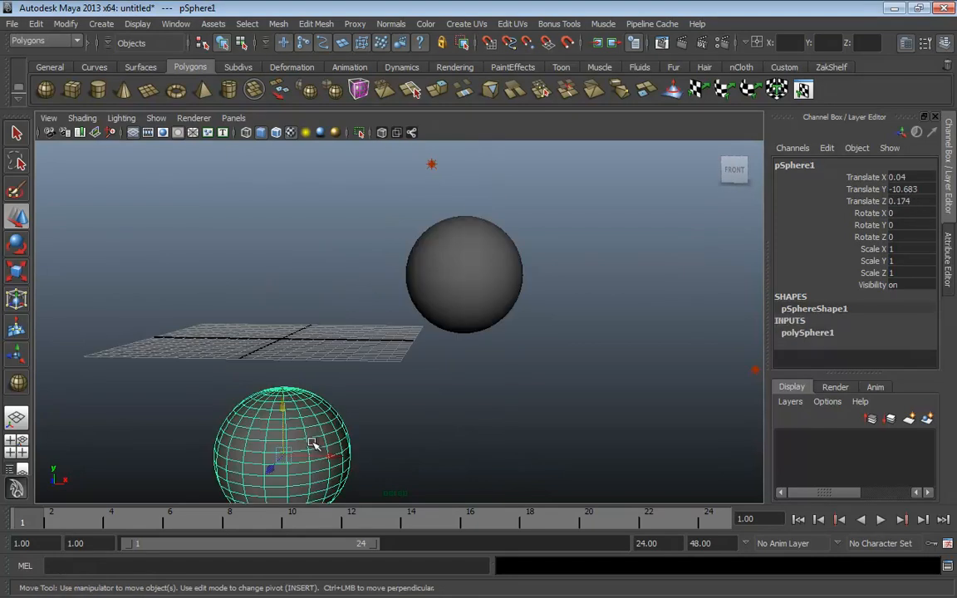
pyautogui.moveTo(252, 372); pyautogui.dragTo(217, 226, button='middle')
pyautogui.keyDown('alt'); pyautogui.moveTo(406, 355); pyautogui.dragTo(414, 390, button='middle'); pyautogui.keyUp('alt')
pyautogui.keyDown('alt'); pyautogui.moveTo(415, 391); pyautogui.dragTo(367, 378, button='right'); pyautogui.keyUp('alt')
pyautogui.keyDown('alt'); pyautogui.moveTo(437, 373); pyautogui.dragTo(411, 369); pyautogui.keyUp('alt')
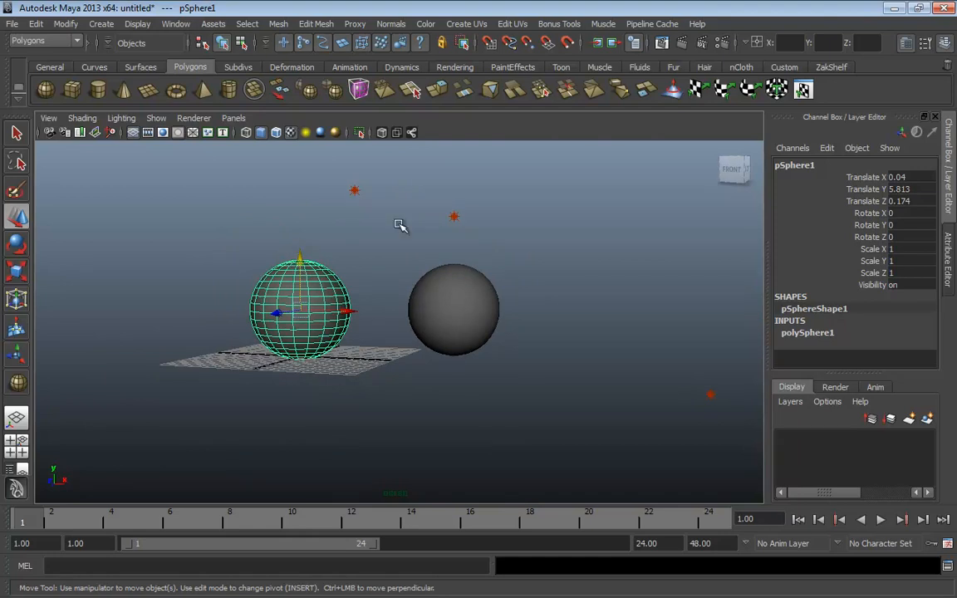
# Cycle the camera through corner, top, right, back, left and front views with the ViewCube
pyautogui.click(746, 159)
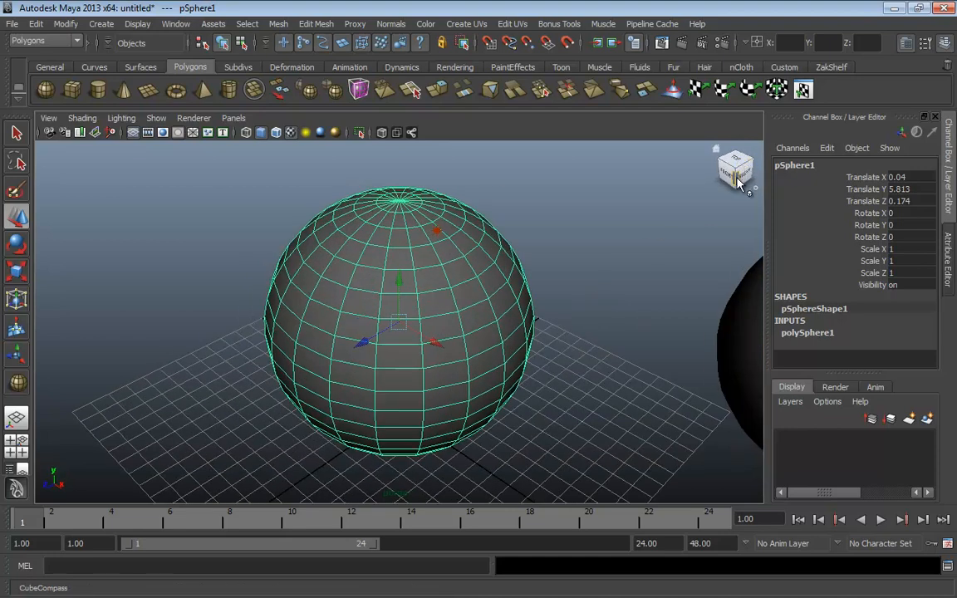
pyautogui.moveTo(737, 177)
pyautogui.mouseDown()
pyautogui.moveTo(747, 159)
pyautogui.moveTo(754, 180)
pyautogui.moveTo(754, 158)
pyautogui.moveTo(742, 177)
pyautogui.moveTo(736, 172)
pyautogui.mouseUp()
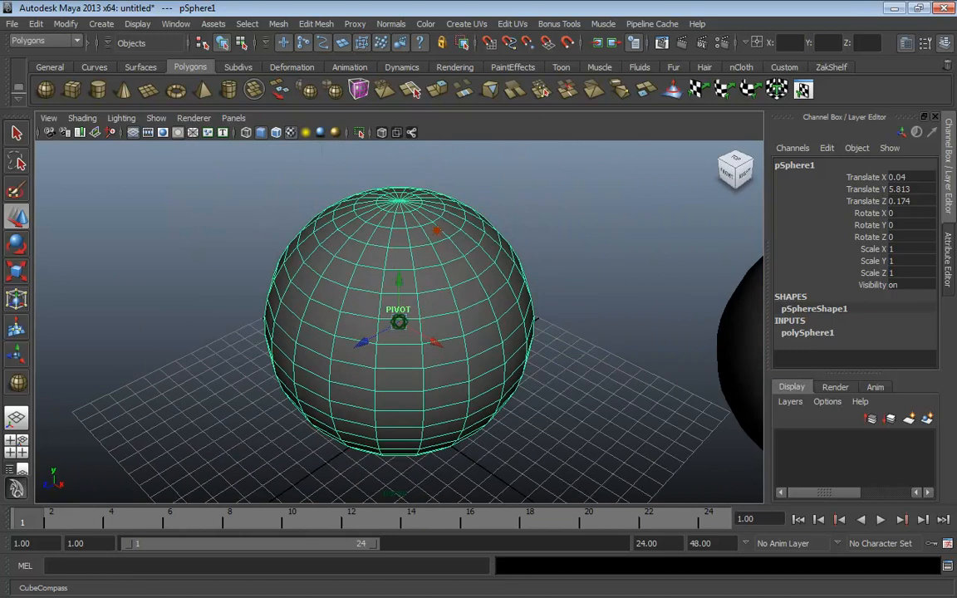
pyautogui.click(736, 164)
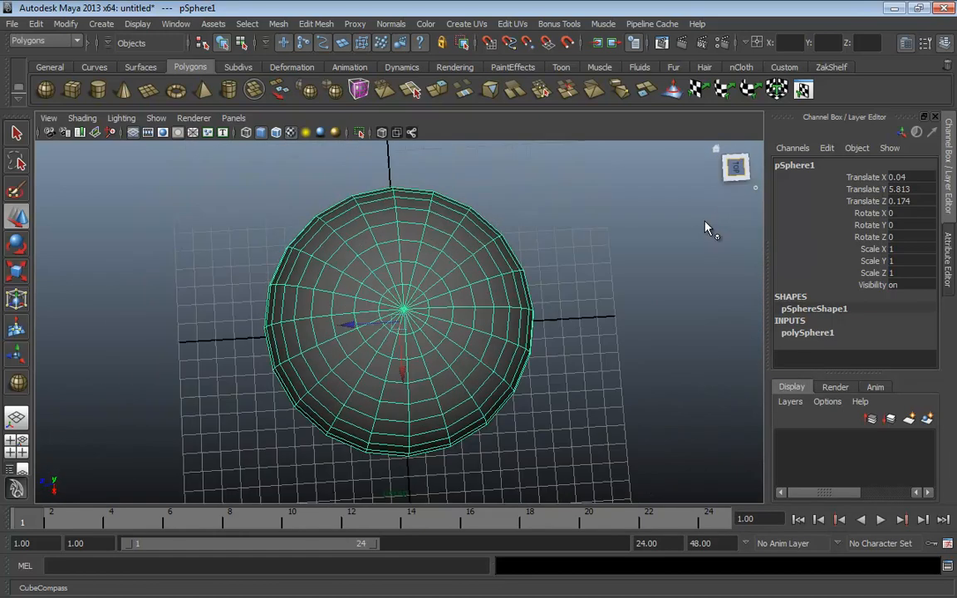
pyautogui.click(736, 188)
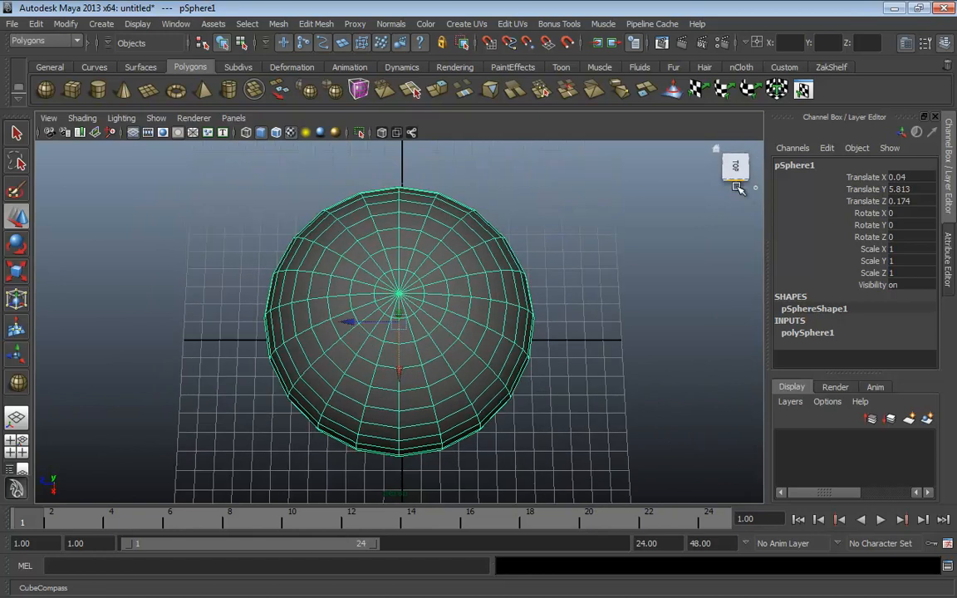
pyautogui.click(756, 171)
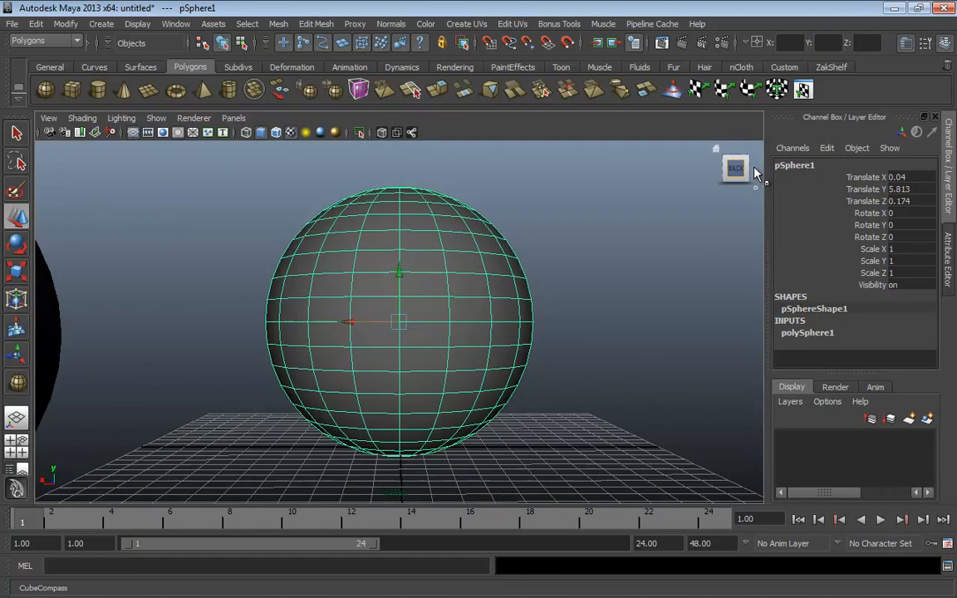
pyautogui.click(756, 171)
pyautogui.click(757, 171)
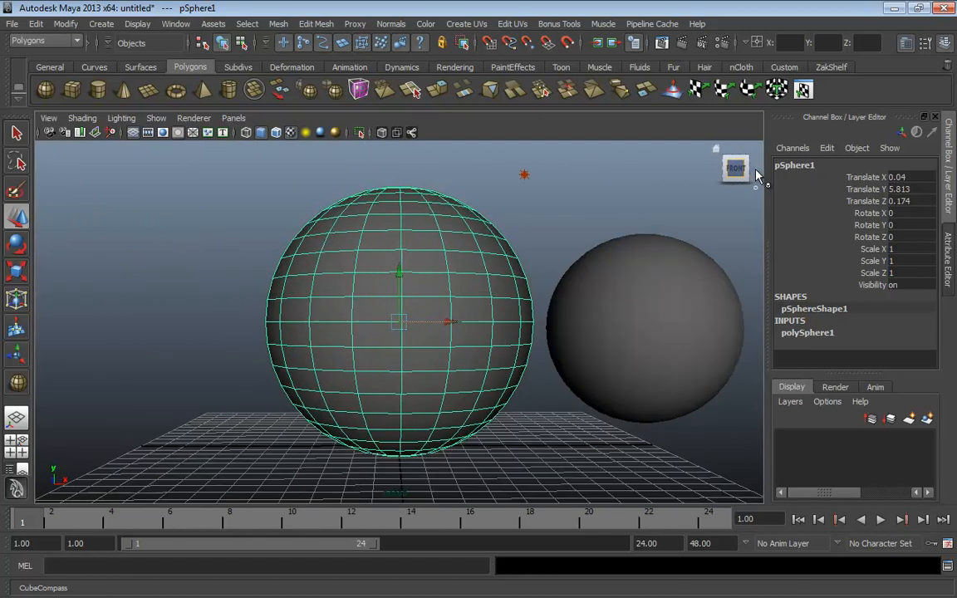
pyautogui.click(756, 171)
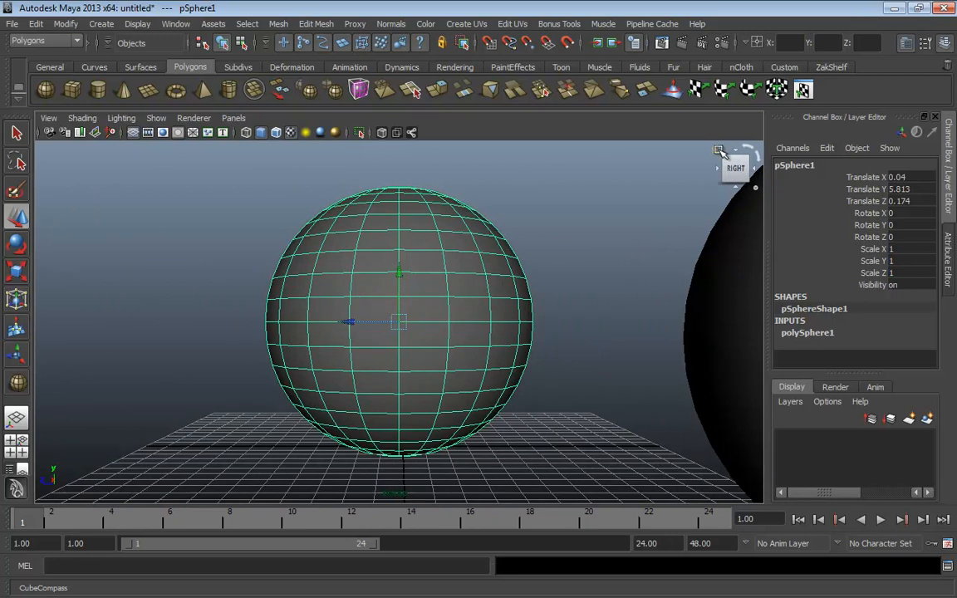
pyautogui.click(735, 164)
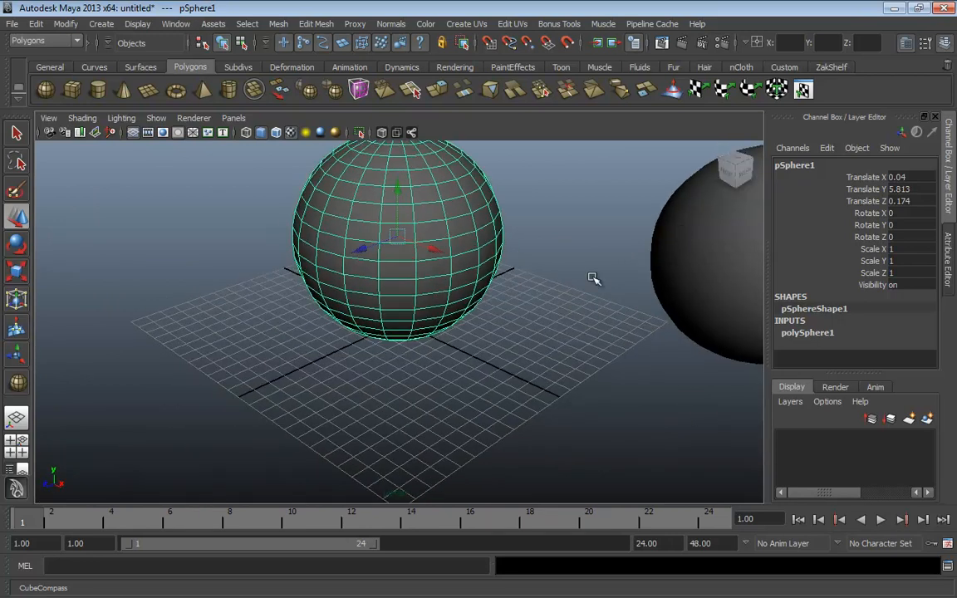
pyautogui.click(735, 170)
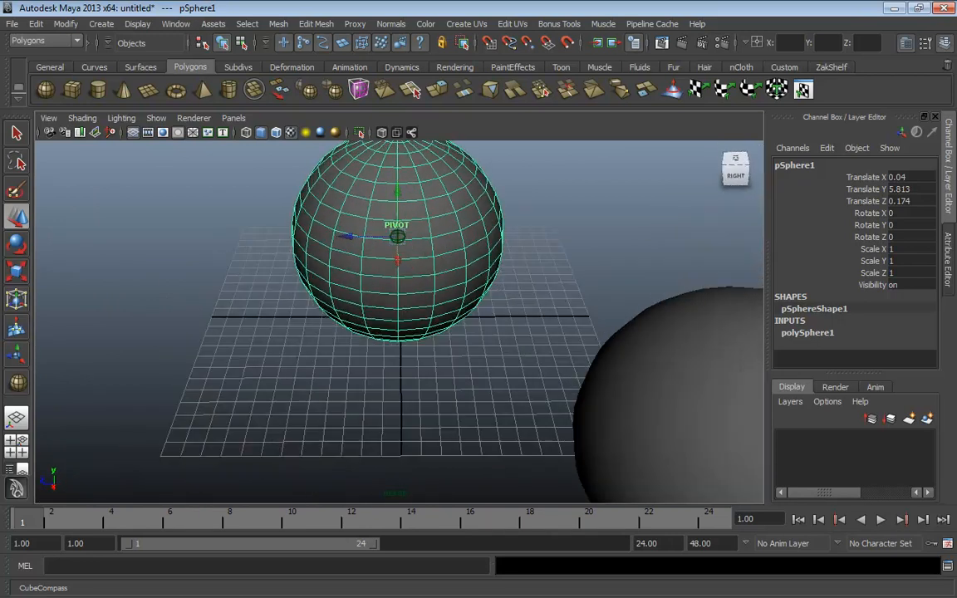
# Spin the top view, then settle on an angled front perspective showing both spheres
pyautogui.moveTo(734, 170); pyautogui.dragTo(755, 166)
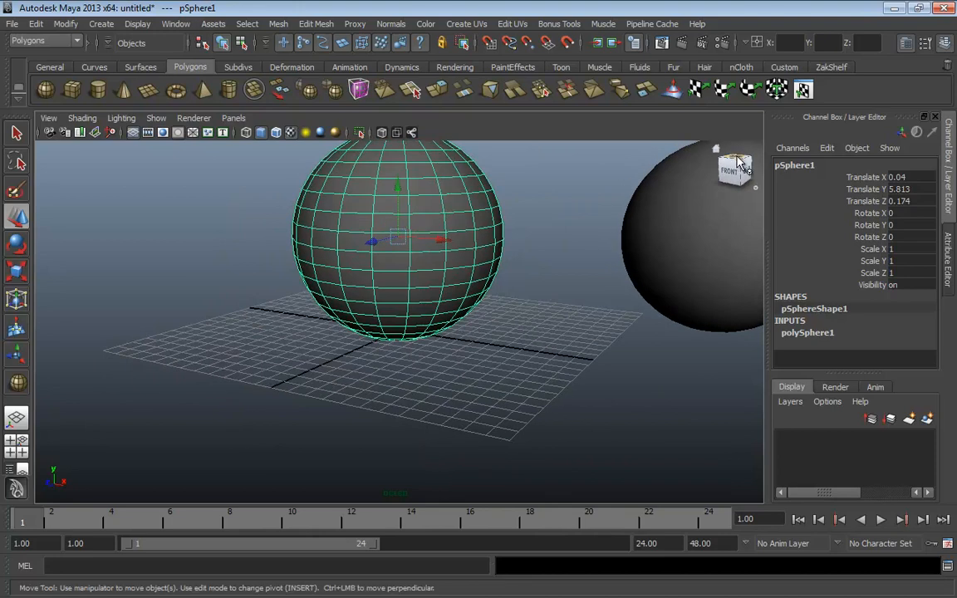
pyautogui.click(736, 158)
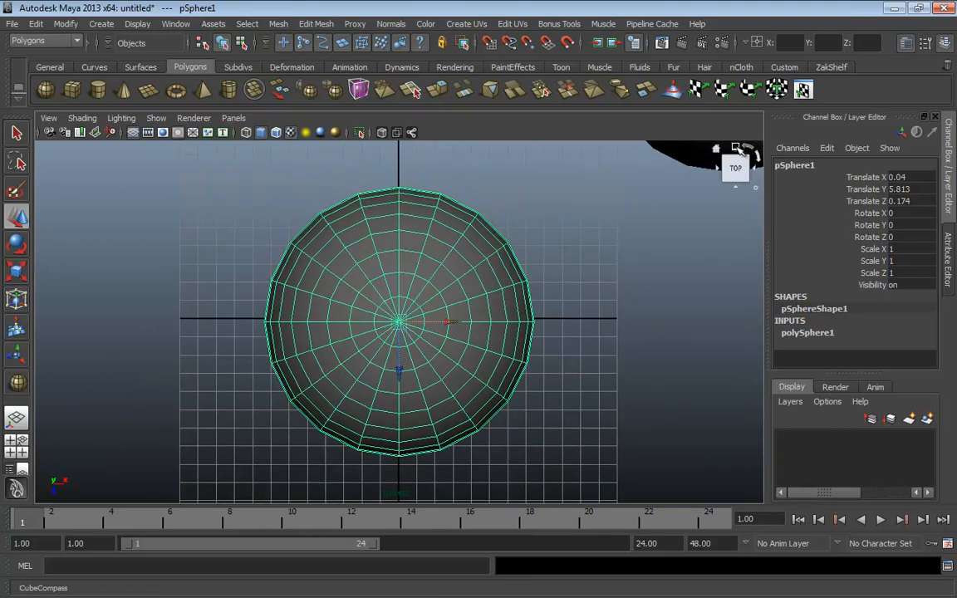
pyautogui.click(756, 152)
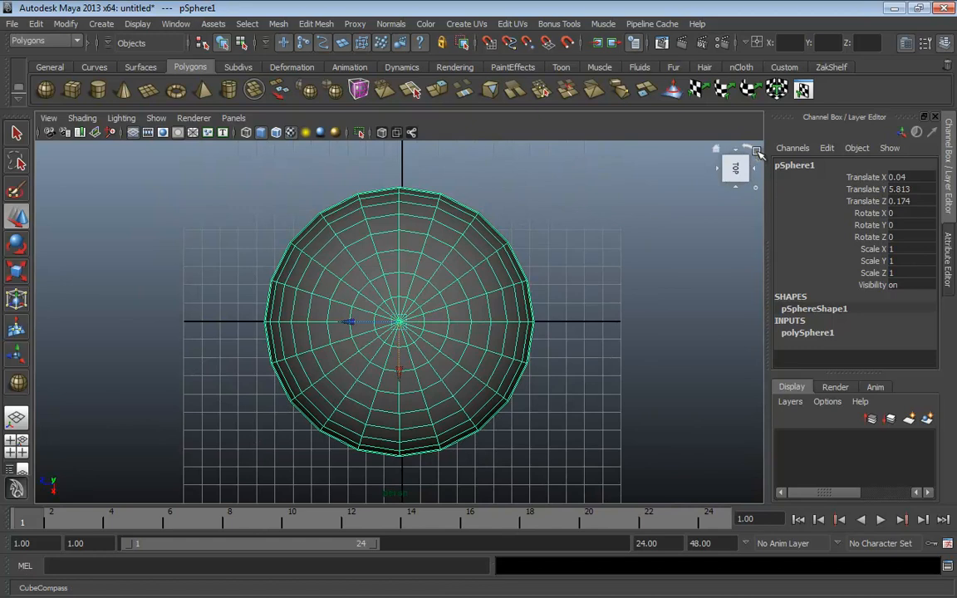
pyautogui.click(756, 151)
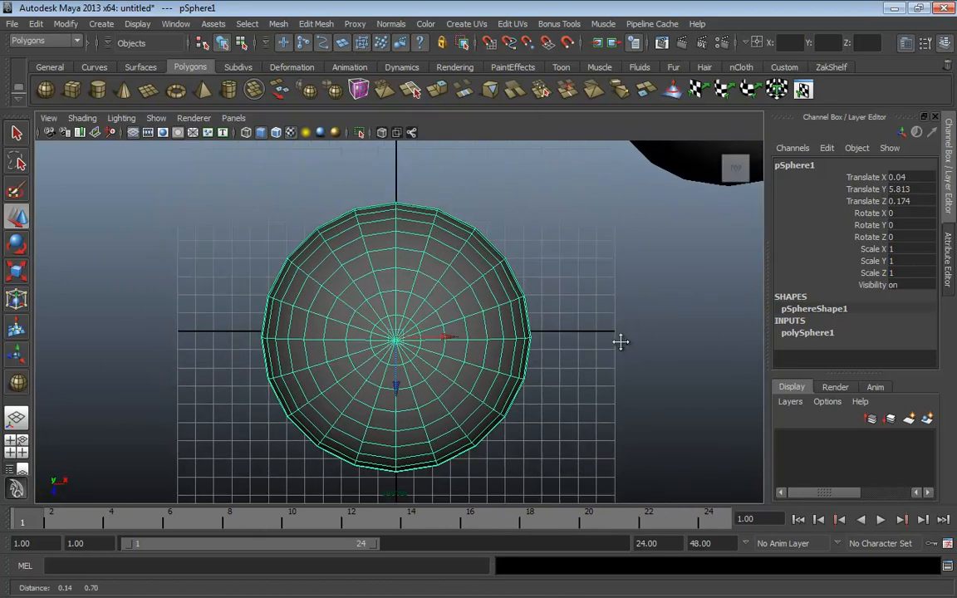
pyautogui.keyDown('alt'); pyautogui.moveTo(621, 340); pyautogui.dragTo(563, 342); pyautogui.keyUp('alt')
pyautogui.keyDown('alt'); pyautogui.moveTo(562, 341); pyautogui.dragTo(506, 358, button='right'); pyautogui.keyUp('alt')
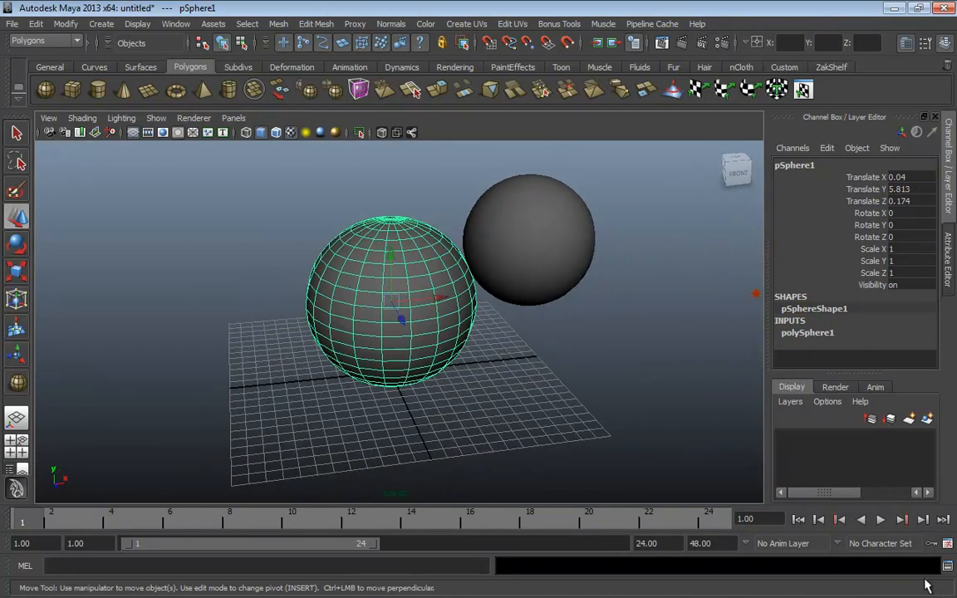
# Uncheck Show the ViewCube in Preferences, save, then bring up the hotbox
pyautogui.click(947, 543)
pyautogui.click(332, 197)
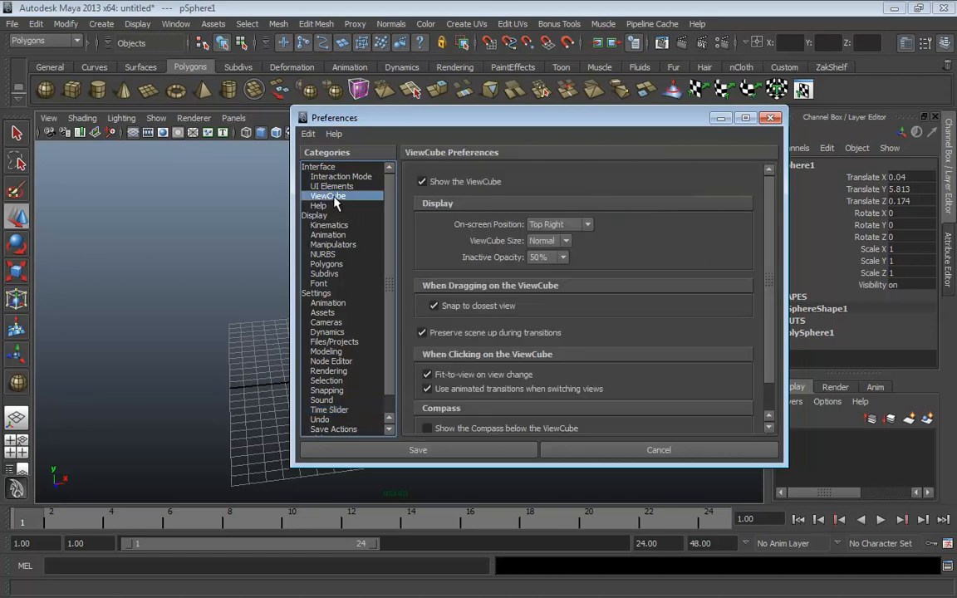
pyautogui.click(422, 182)
pyautogui.moveTo(477, 118); pyautogui.dragTo(352, 122)
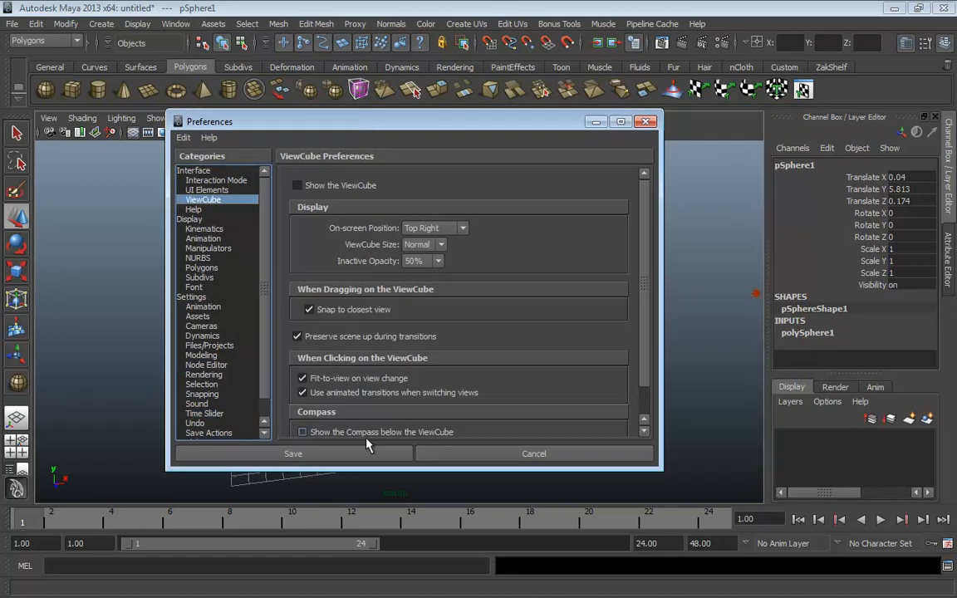
pyautogui.click(322, 453)
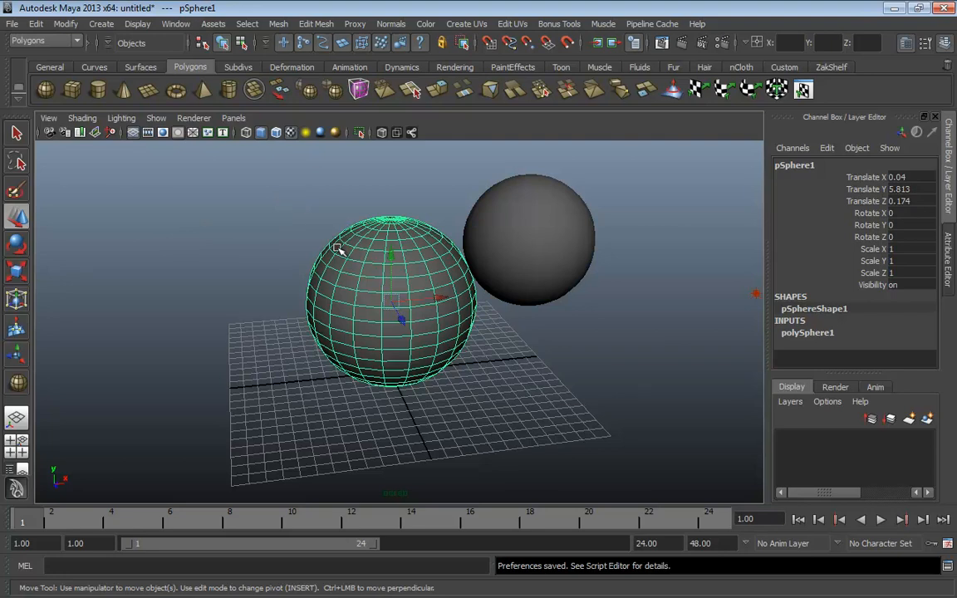
pyautogui.press('space')
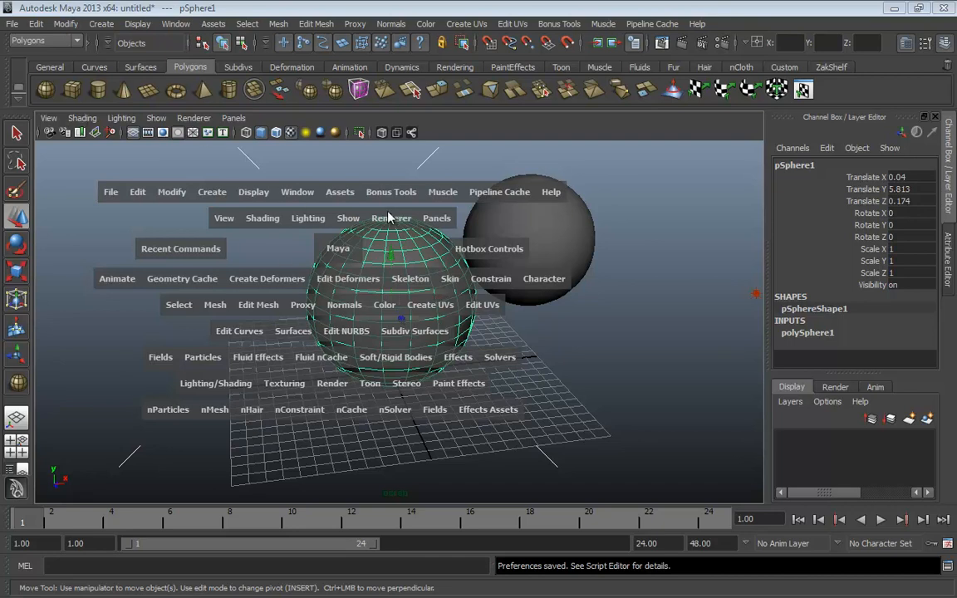
pyautogui.click(170, 253)
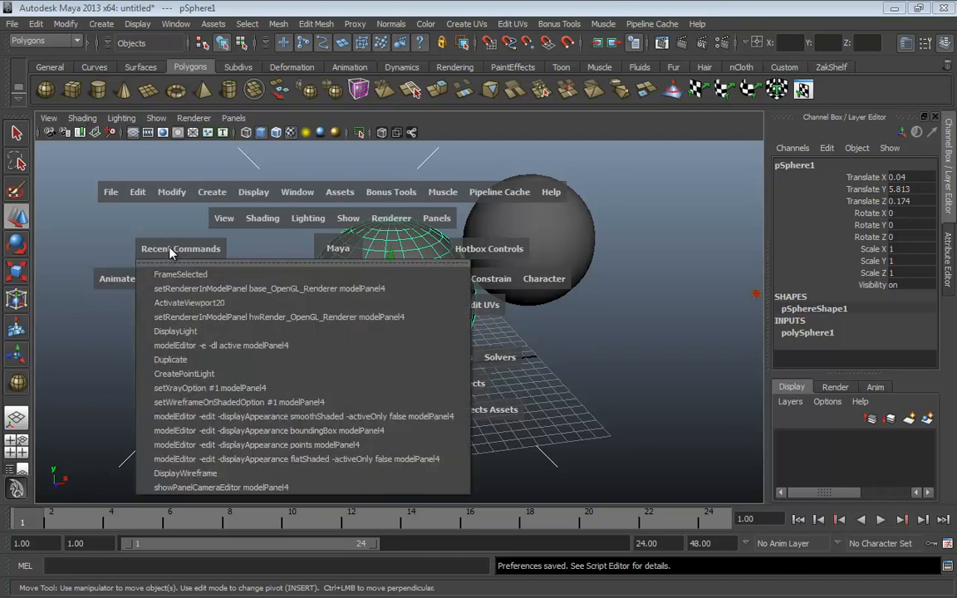
pyautogui.click(169, 247)
pyautogui.click(169, 248)
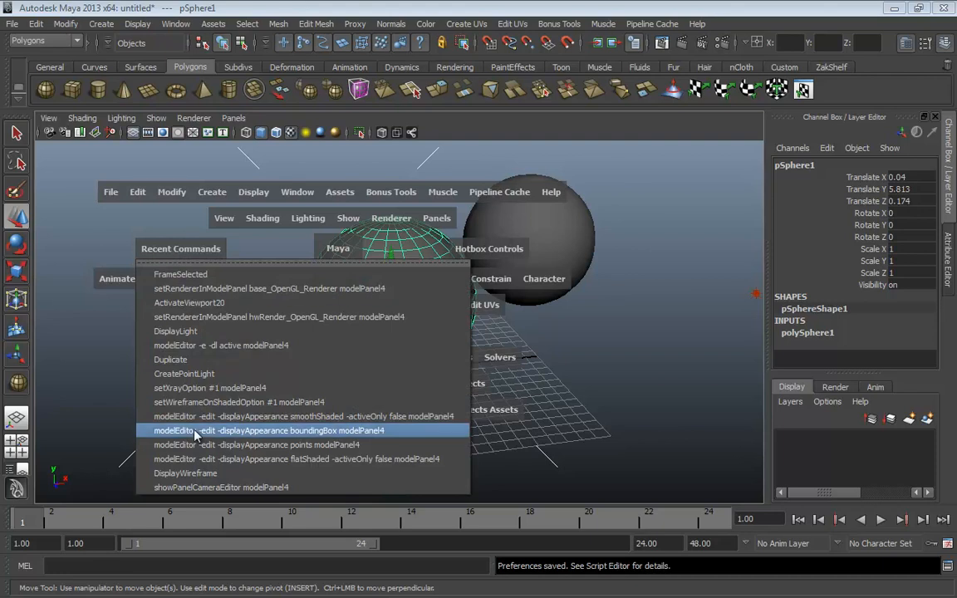
pyautogui.click(175, 251)
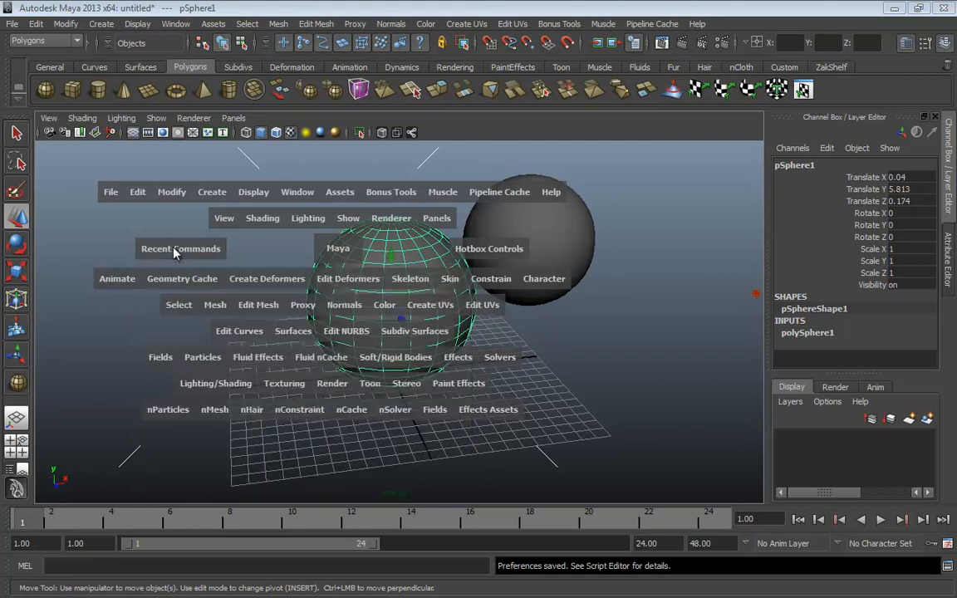
pyautogui.click(337, 252)
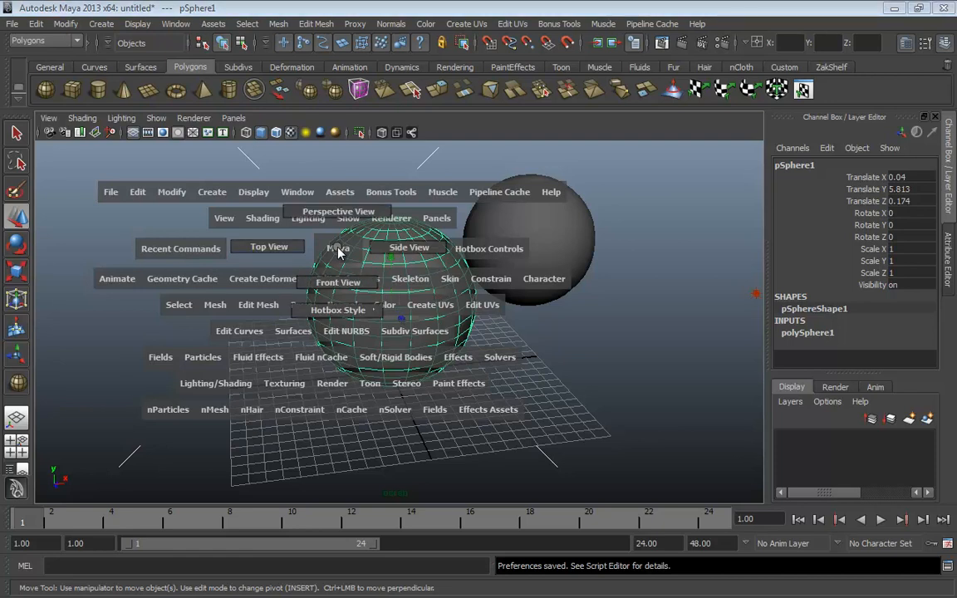
pyautogui.moveTo(337, 252)
pyautogui.mouseDown()
pyautogui.moveTo(282, 181)
pyautogui.moveTo(403, 242)
pyautogui.moveTo(274, 246)
pyautogui.moveTo(395, 190)
pyautogui.moveTo(337, 279)
pyautogui.moveTo(341, 204)
pyautogui.moveTo(274, 245)
pyautogui.moveTo(406, 253)
pyautogui.moveTo(267, 248)
pyautogui.moveTo(370, 268)
pyautogui.moveTo(387, 248)
pyautogui.moveTo(275, 255)
pyautogui.moveTo(333, 204)
pyautogui.moveTo(391, 247)
pyautogui.moveTo(345, 207)
pyautogui.moveTo(320, 221)
pyautogui.moveTo(299, 208)
pyautogui.moveTo(270, 249)
pyautogui.moveTo(337, 283)
pyautogui.moveTo(389, 253)
pyautogui.moveTo(336, 250)
pyautogui.moveTo(392, 249)
pyautogui.moveTo(296, 204)
pyautogui.moveTo(279, 237)
pyautogui.moveTo(324, 273)
pyautogui.moveTo(273, 209)
pyautogui.moveTo(326, 214)
pyautogui.moveTo(336, 281)
pyautogui.moveTo(330, 249)
pyautogui.moveTo(407, 248)
pyautogui.moveTo(323, 215)
pyautogui.moveTo(262, 247)
pyautogui.moveTo(370, 246)
pyautogui.moveTo(282, 246)
pyautogui.moveTo(341, 254)
pyautogui.mouseUp()
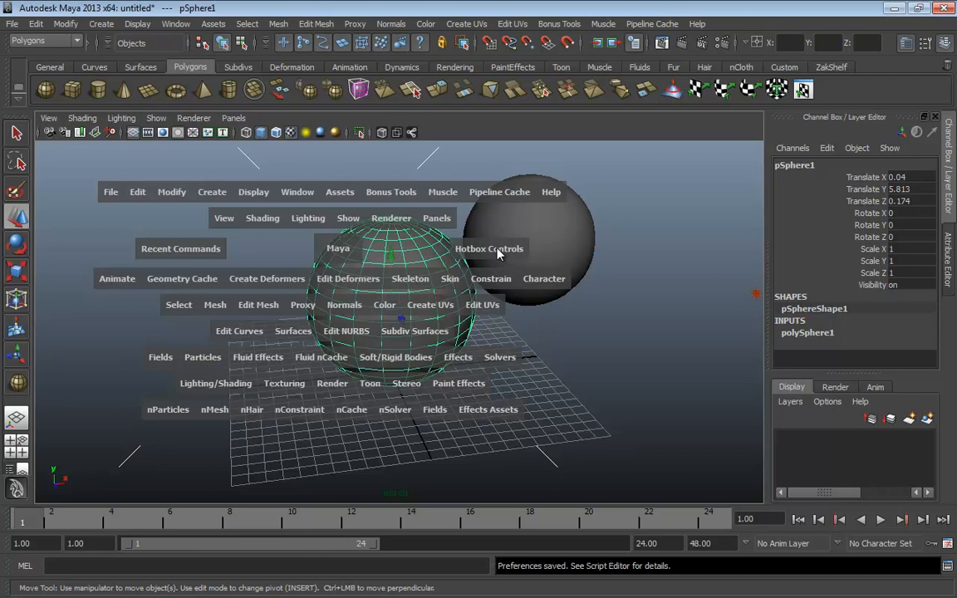
pyautogui.moveTo(497, 253)
pyautogui.mouseDown()
pyautogui.moveTo(466, 237)
pyautogui.moveTo(457, 249)
pyautogui.moveTo(532, 251)
pyautogui.moveTo(499, 241)
pyautogui.mouseUp()
# Hide all hotbox menus, then show only Common, Pane Specific and Polygons menus
pyautogui.press('space')
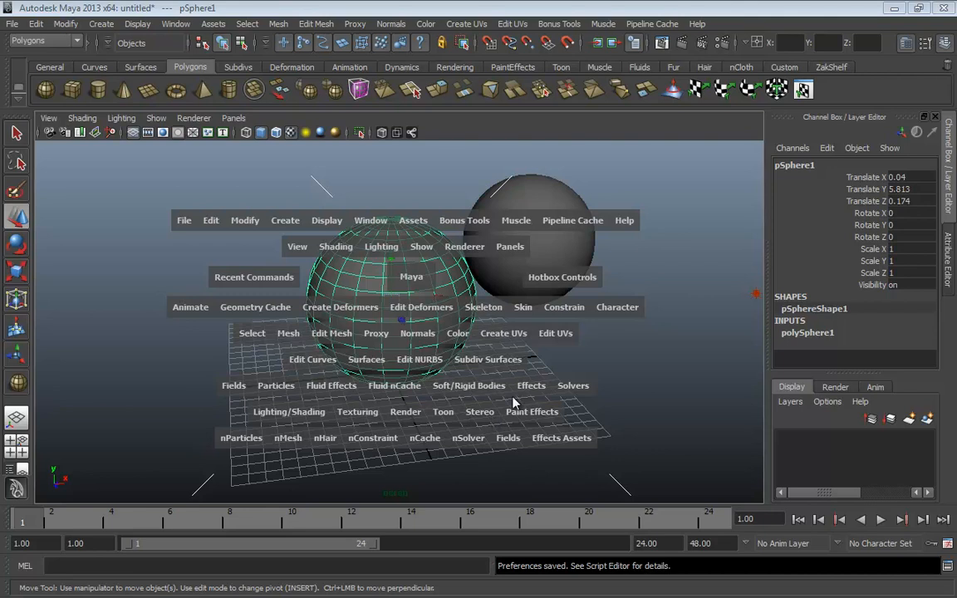
pyautogui.click(546, 279)
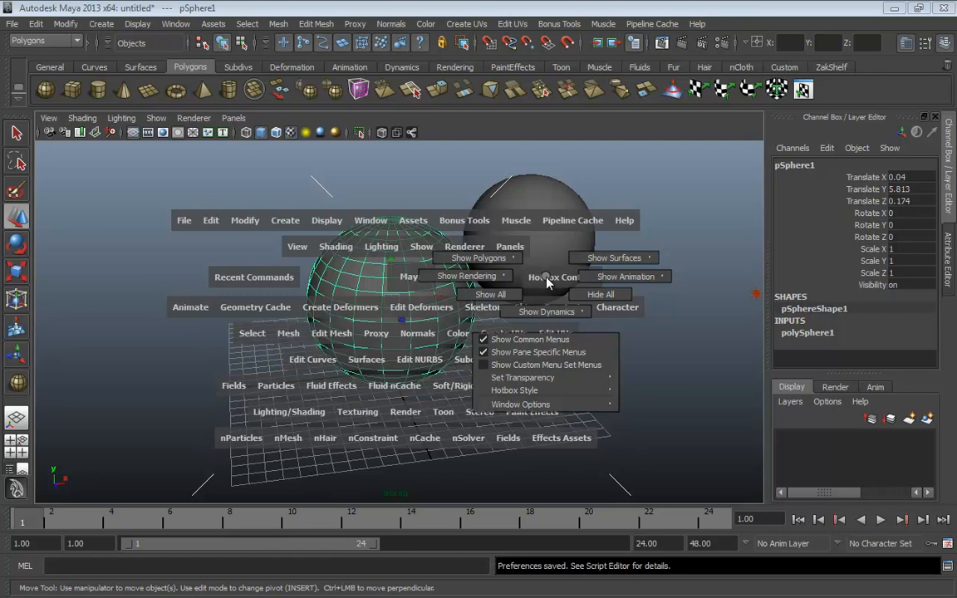
pyautogui.click(590, 296)
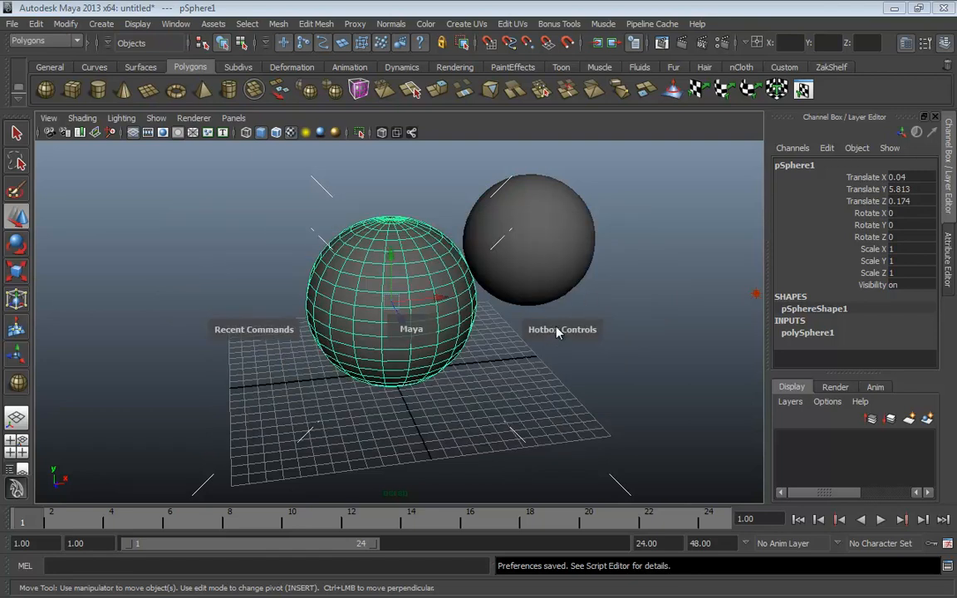
pyautogui.click(558, 332)
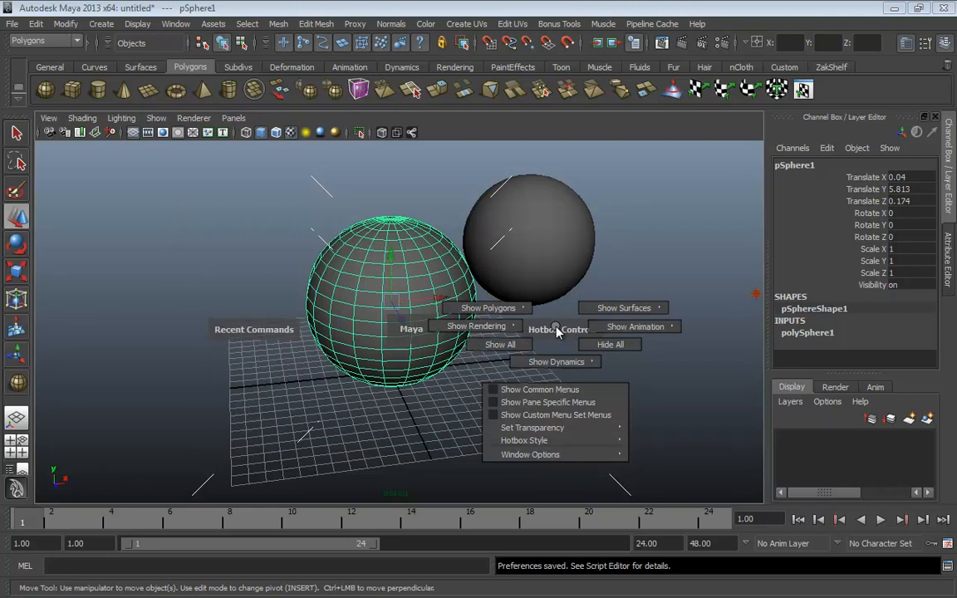
pyautogui.click(539, 391)
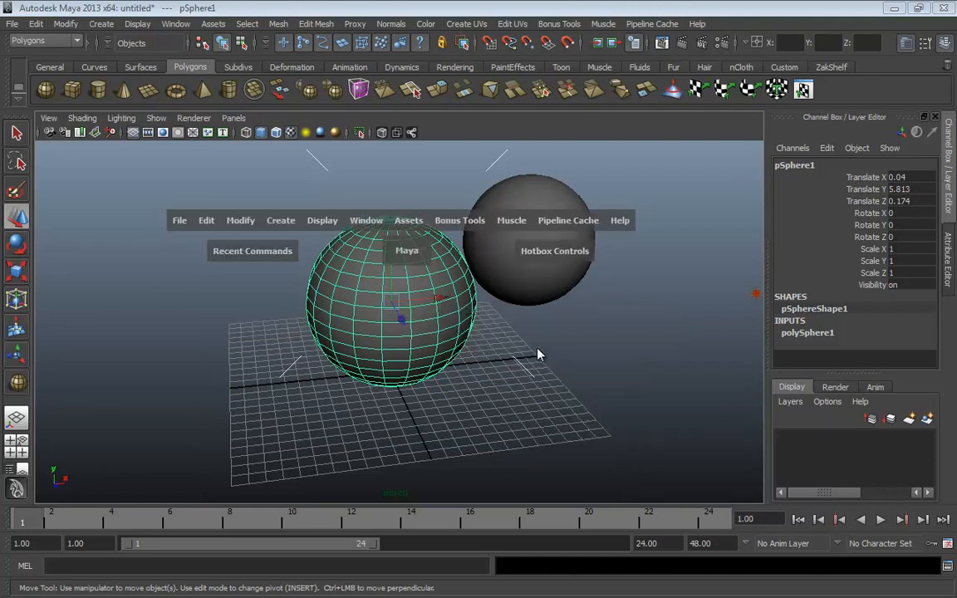
pyautogui.click(541, 257)
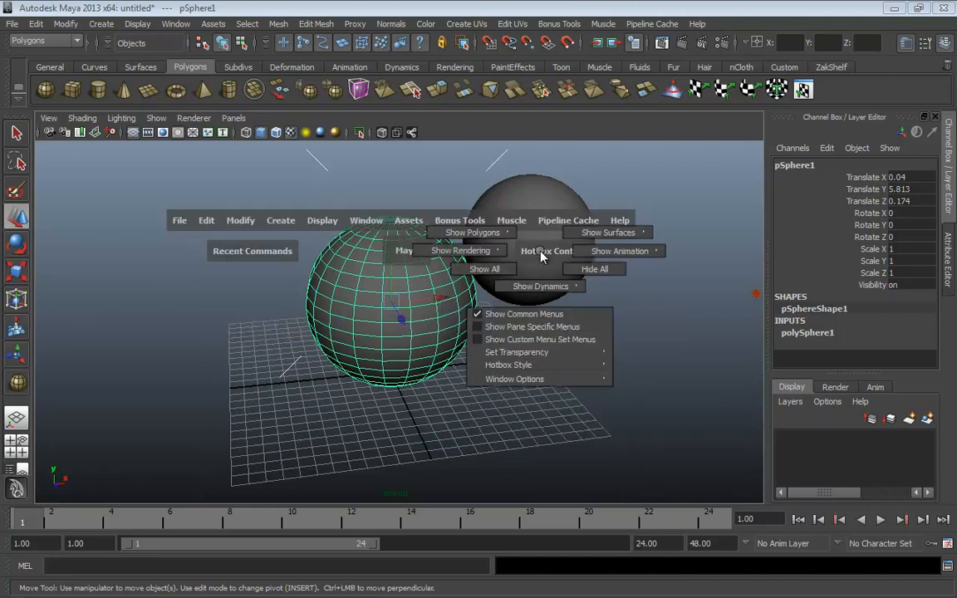
pyautogui.click(503, 328)
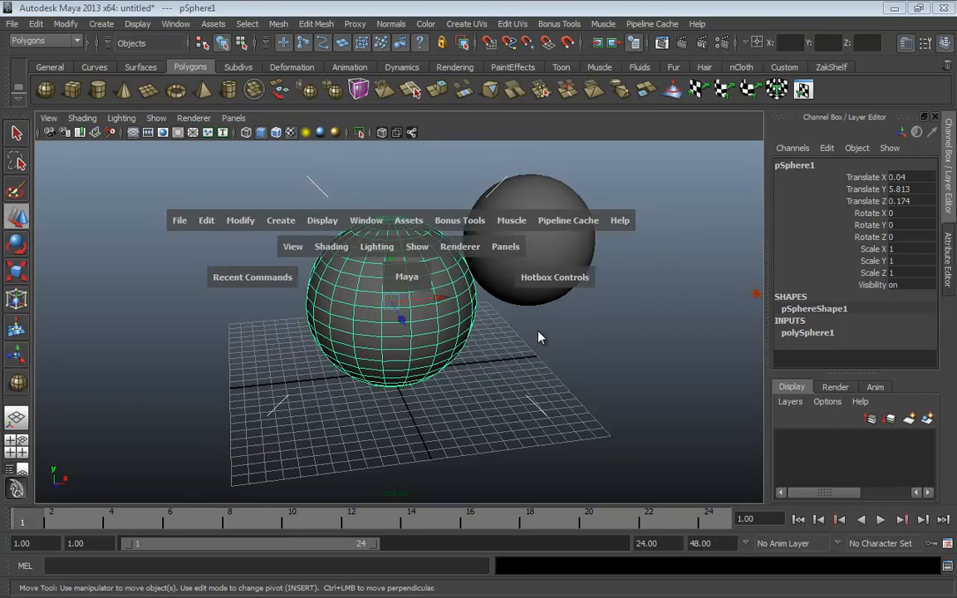
pyautogui.click(537, 285)
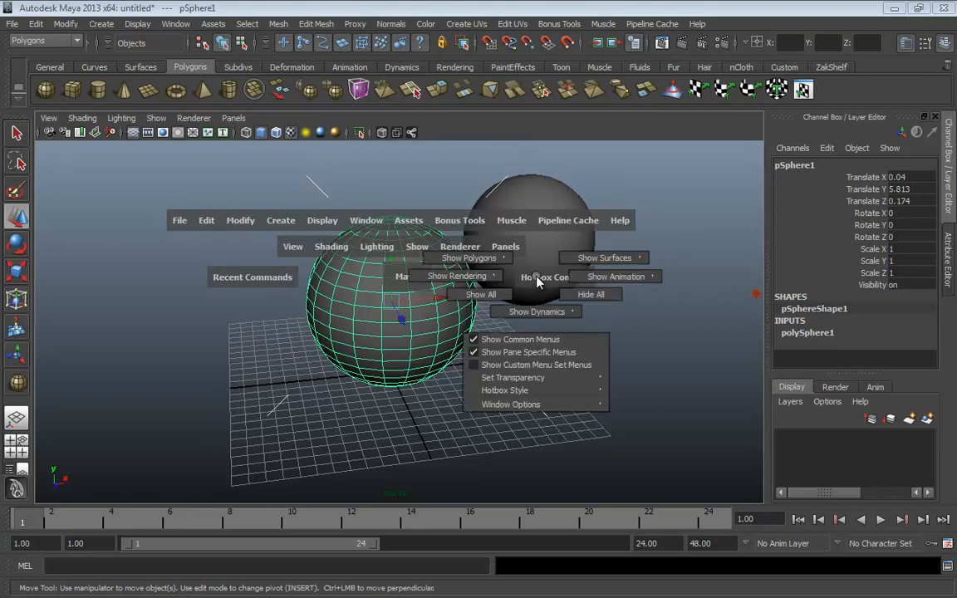
pyautogui.moveTo(537, 283); pyautogui.dragTo(476, 296)
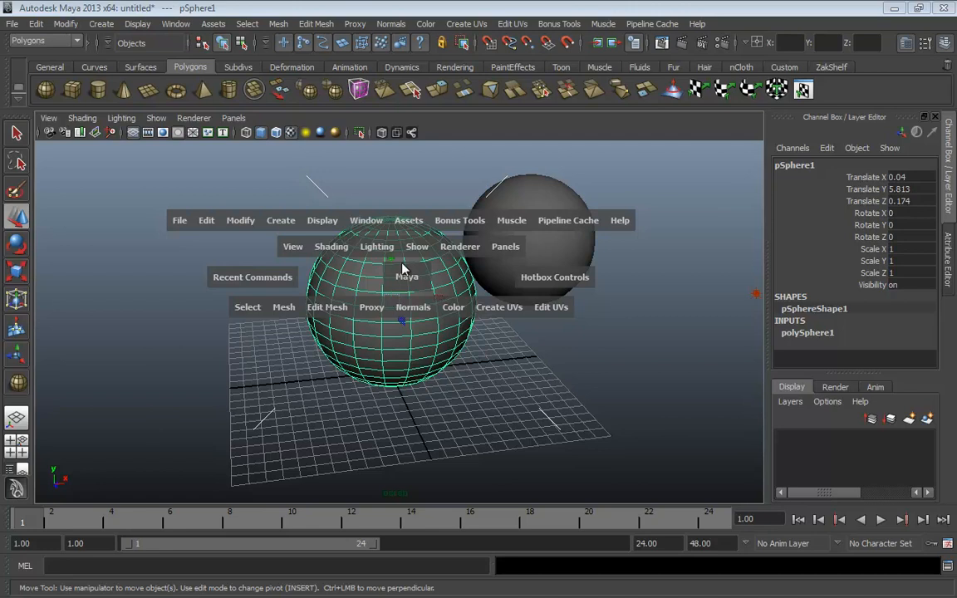
# Try the Persp/Graph/Outliner layout, then switch to Single Perspective View from the hotbox
pyautogui.click(400, 158)
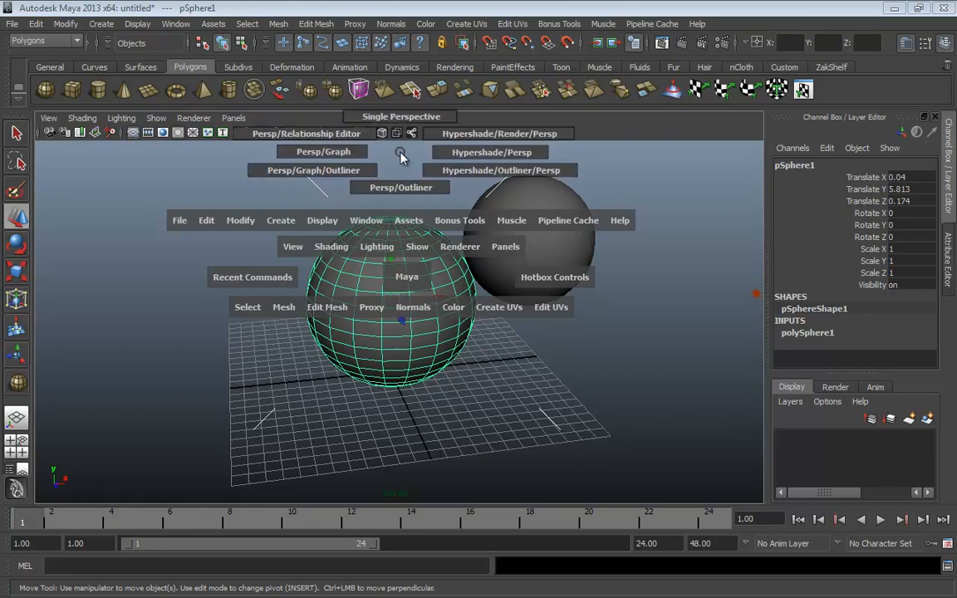
pyautogui.moveTo(400, 153); pyautogui.dragTo(347, 175)
pyautogui.press('space')
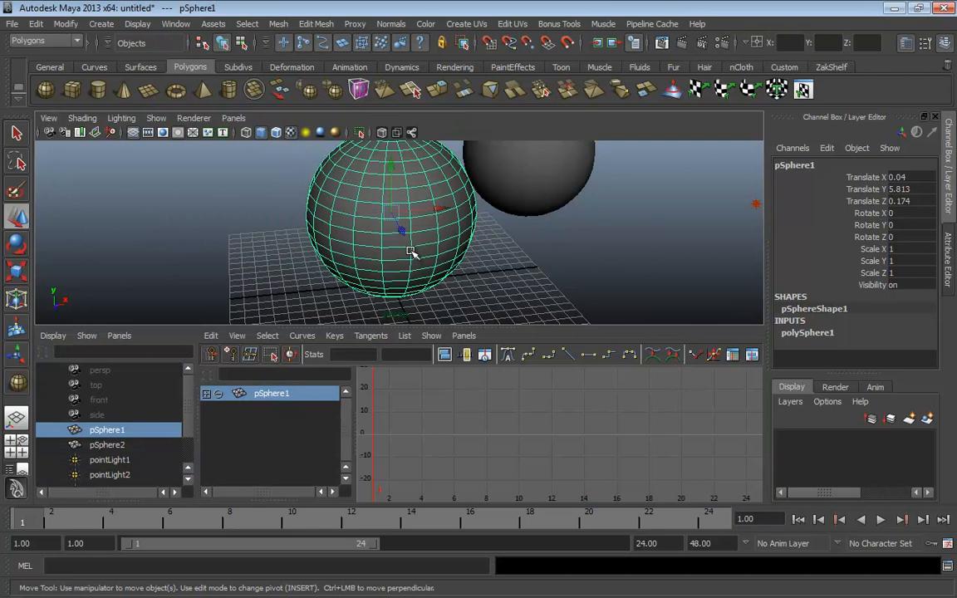
pyautogui.press('space')
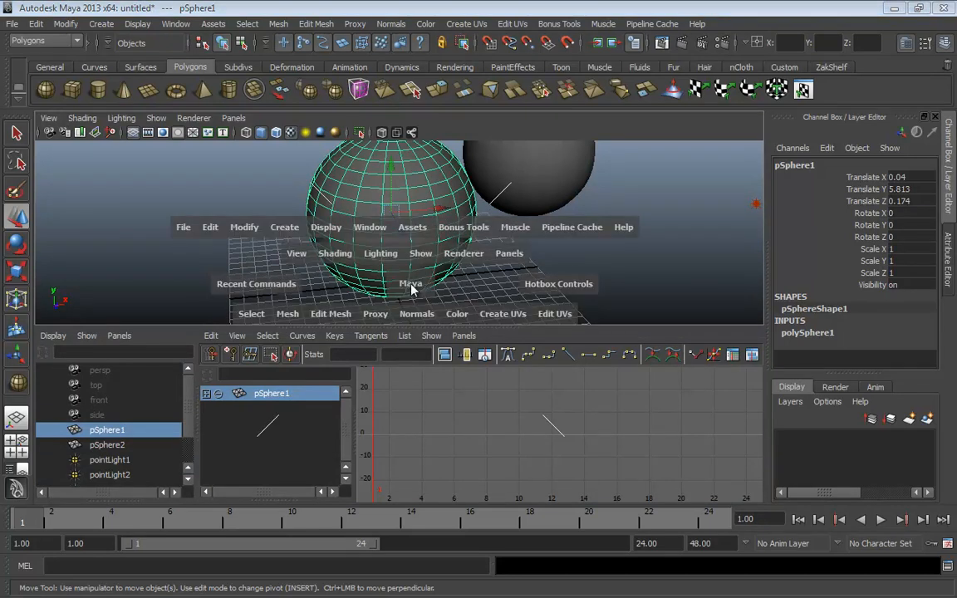
pyautogui.moveTo(398, 160); pyautogui.dragTo(413, 133)
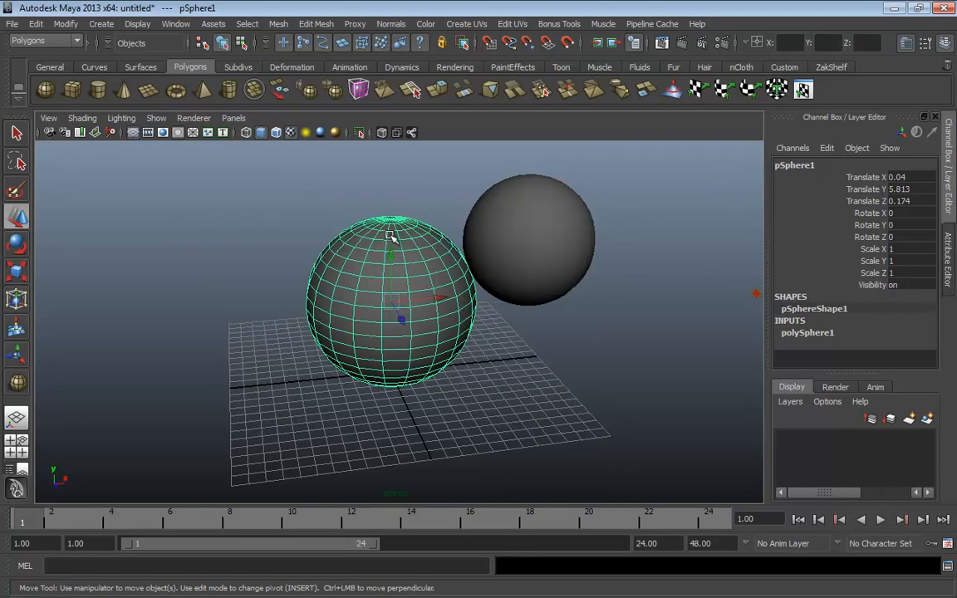
# Toggle off the command line and shelf from the hotbox's east-zone interface menu
pyautogui.press('space')
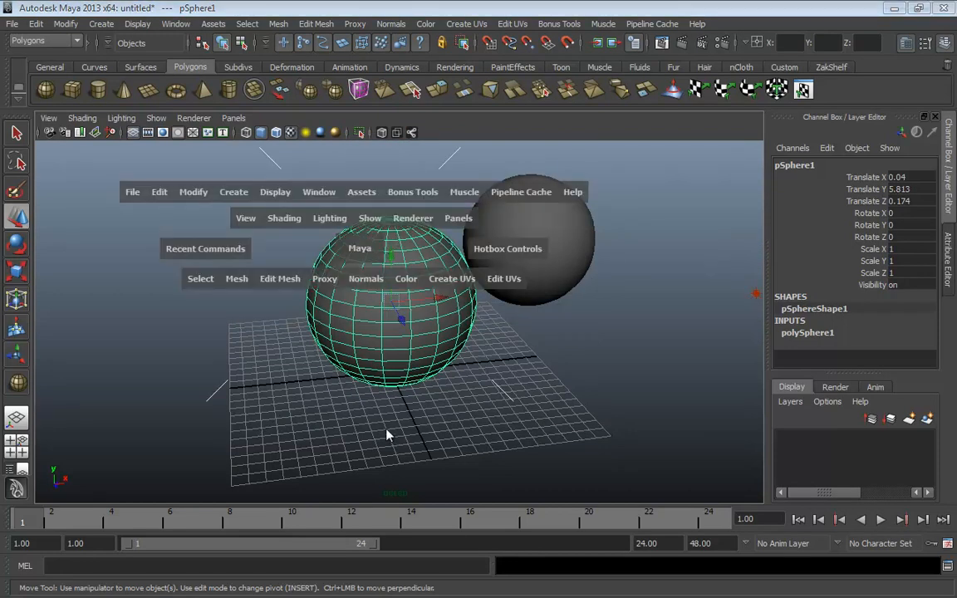
pyautogui.moveTo(656, 271); pyautogui.dragTo(656, 274)
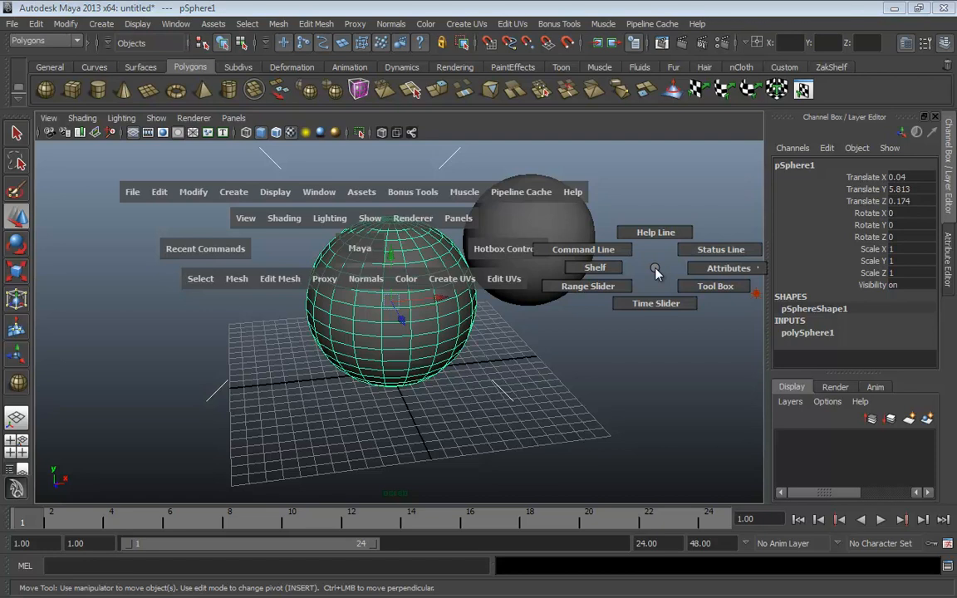
pyautogui.moveTo(656, 275); pyautogui.dragTo(651, 241)
pyautogui.moveTo(665, 280); pyautogui.dragTo(617, 271)
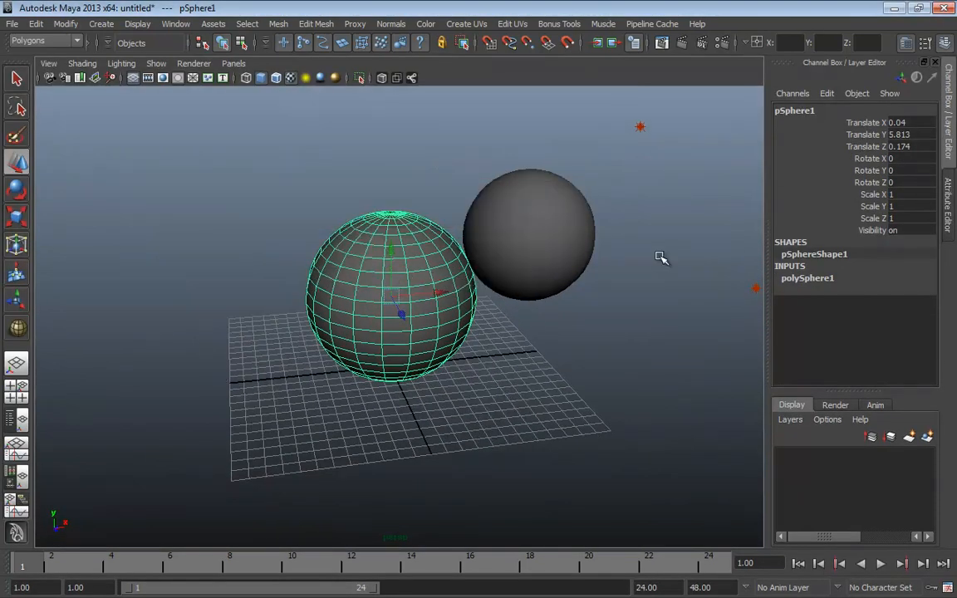
pyautogui.press('space')
pyautogui.press('space')
pyautogui.moveTo(622, 265); pyautogui.dragTo(623, 268)
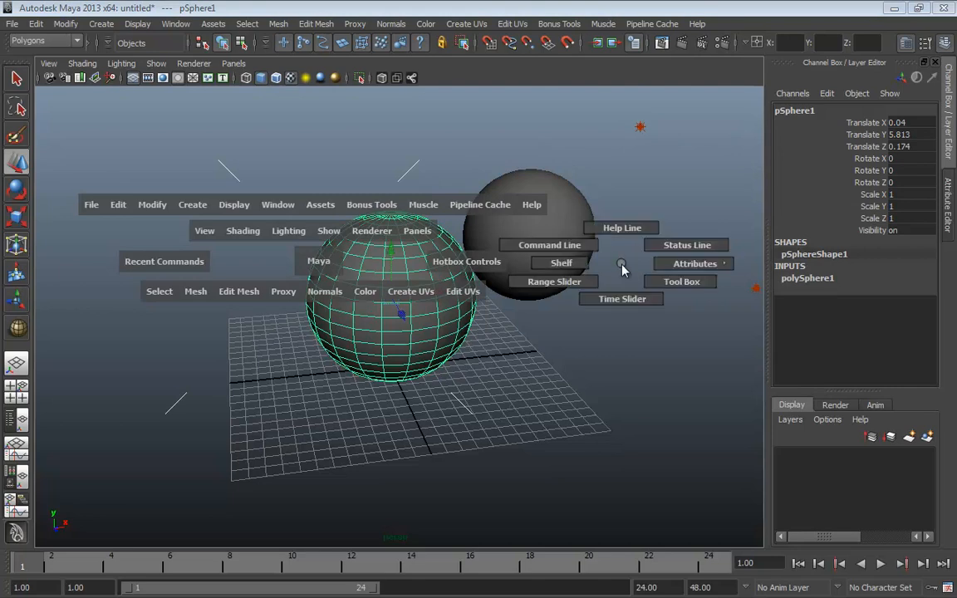
pyautogui.moveTo(623, 266); pyautogui.dragTo(620, 262)
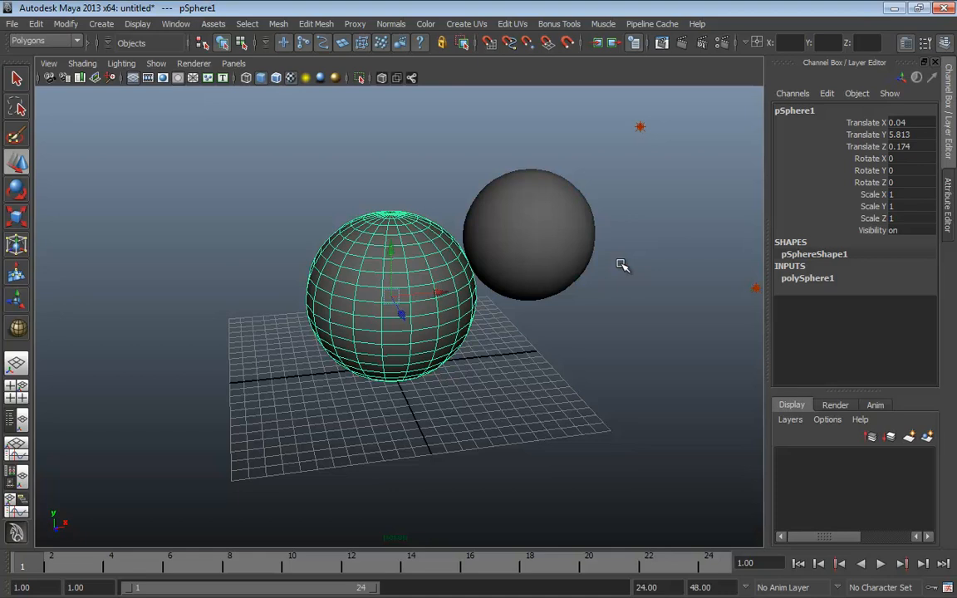
pyautogui.press('space')
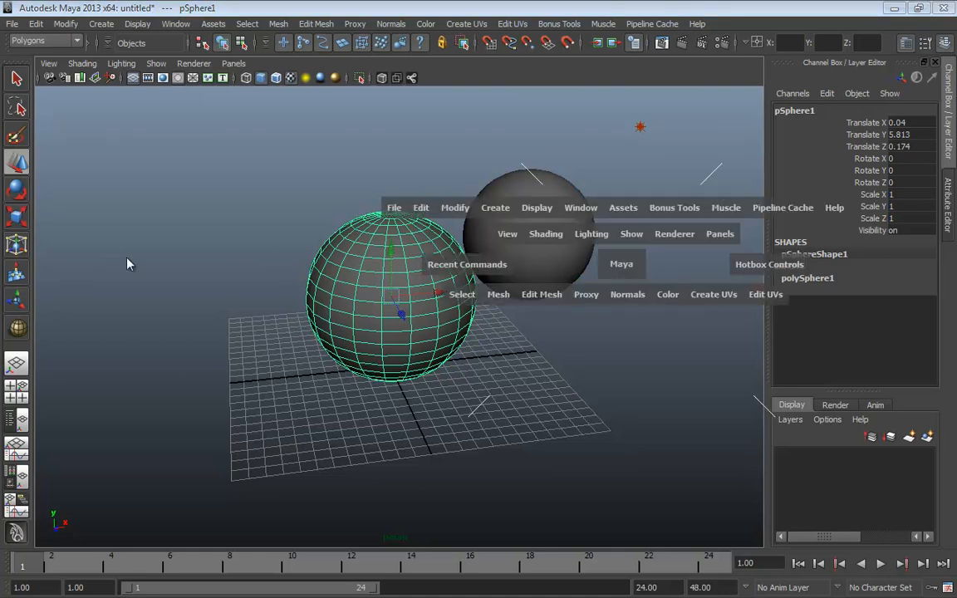
# Set the selection mask to Rendering and switch Hotbox Controls to Show All
pyautogui.moveTo(128, 265); pyautogui.dragTo(200, 272)
pyautogui.moveTo(568, 472); pyautogui.dragTo(568, 470)
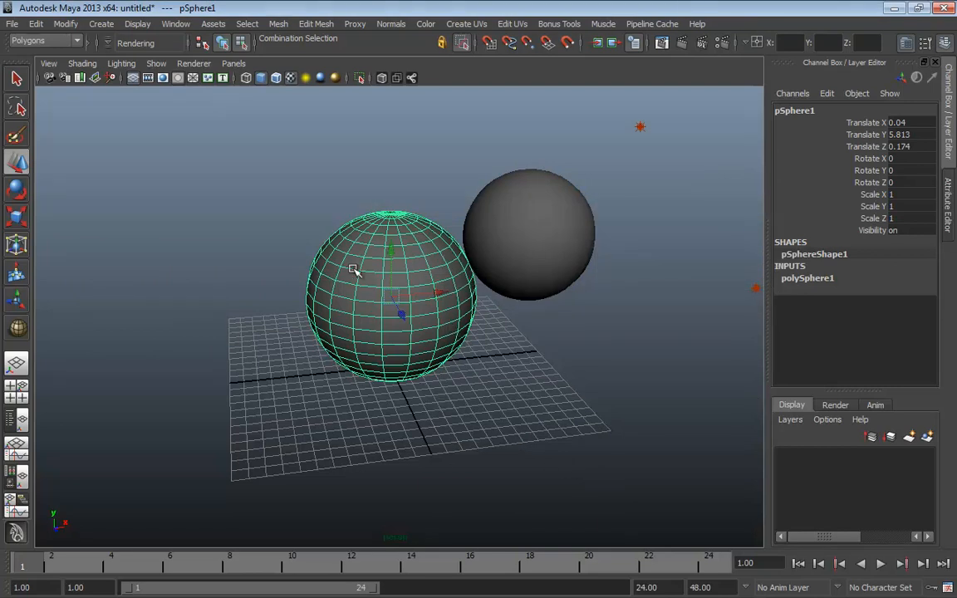
pyautogui.press('space')
pyautogui.click(427, 270)
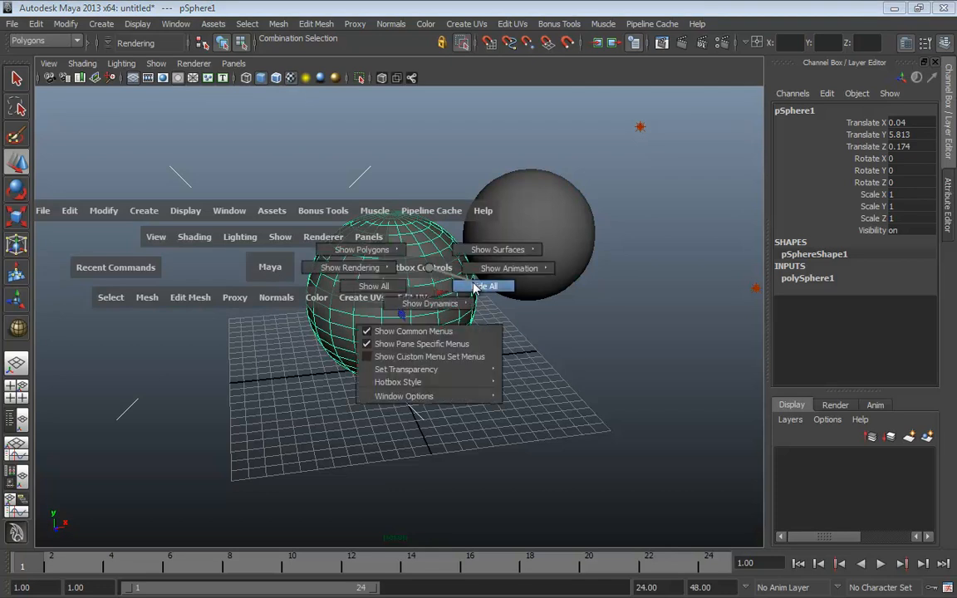
pyautogui.click(398, 287)
pyautogui.press('space')
pyautogui.press('space')
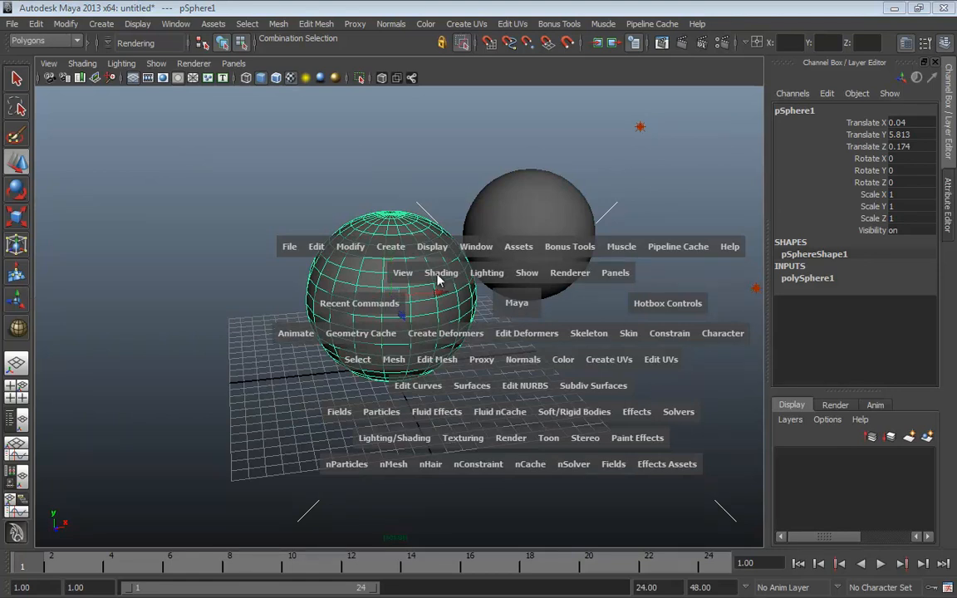
# In Interface preferences, hide the main and panel menu bars, panel toolbar, and title bars
pyautogui.click(948, 587)
pyautogui.click(193, 171)
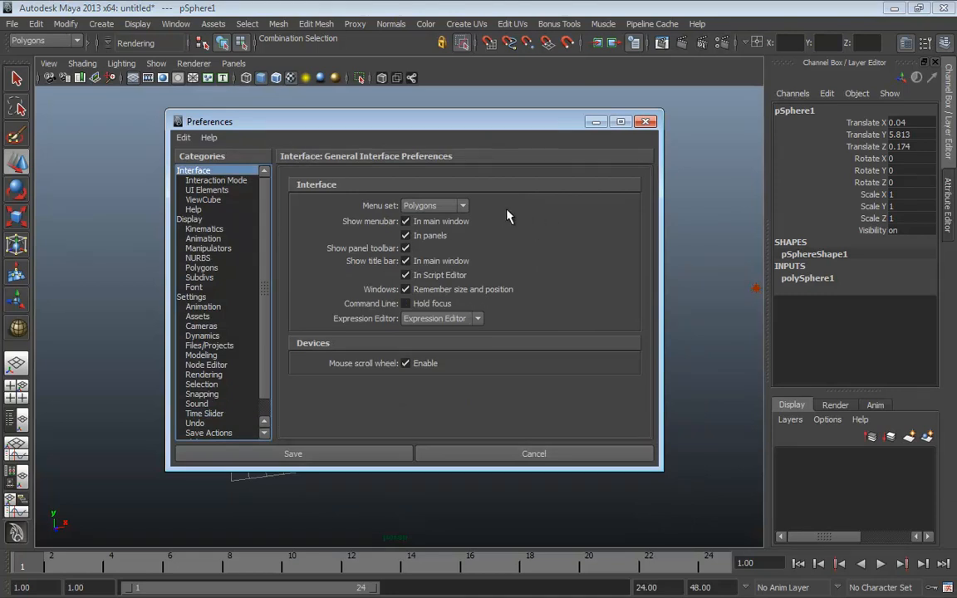
pyautogui.click(407, 222)
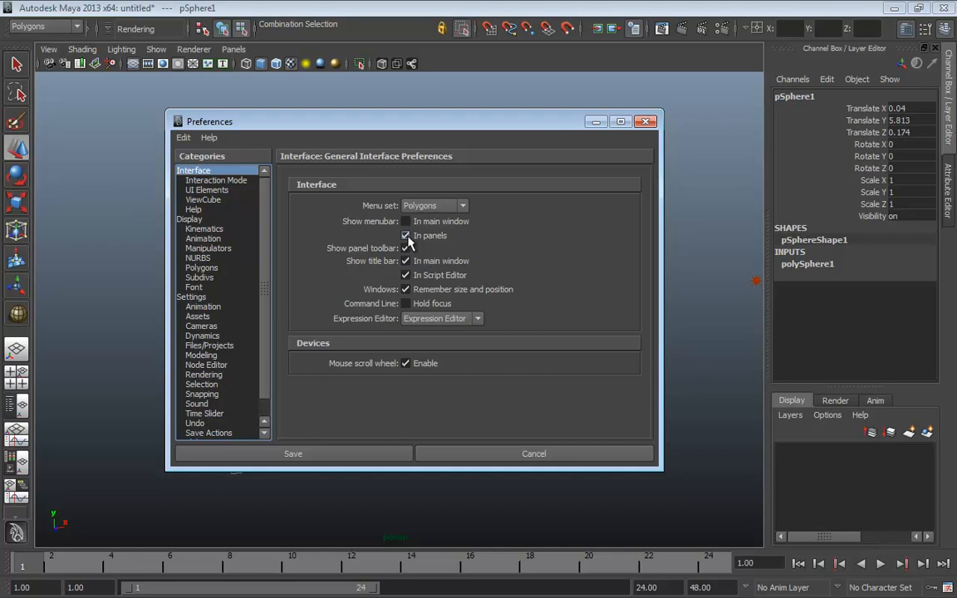
pyautogui.click(406, 236)
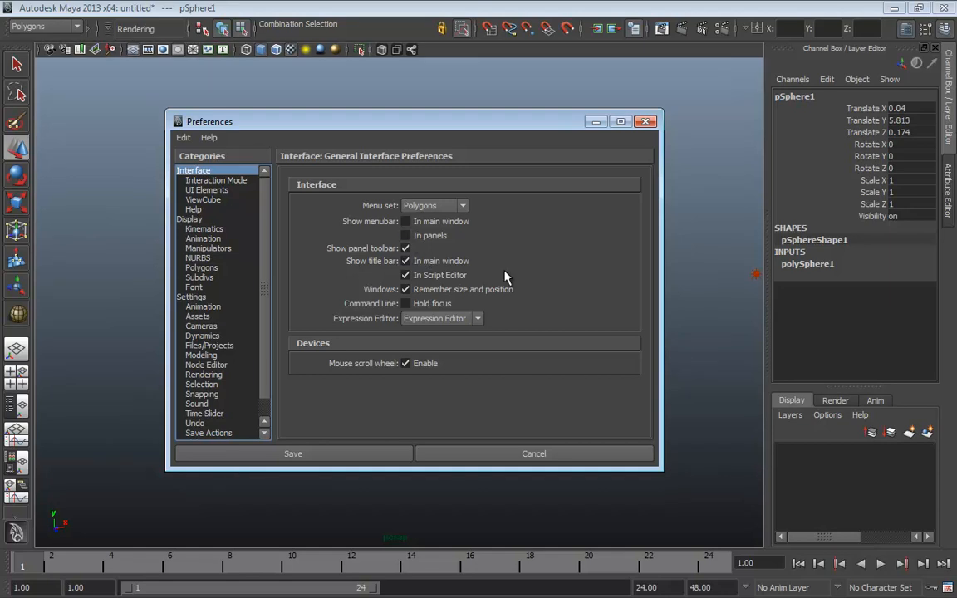
pyautogui.click(407, 248)
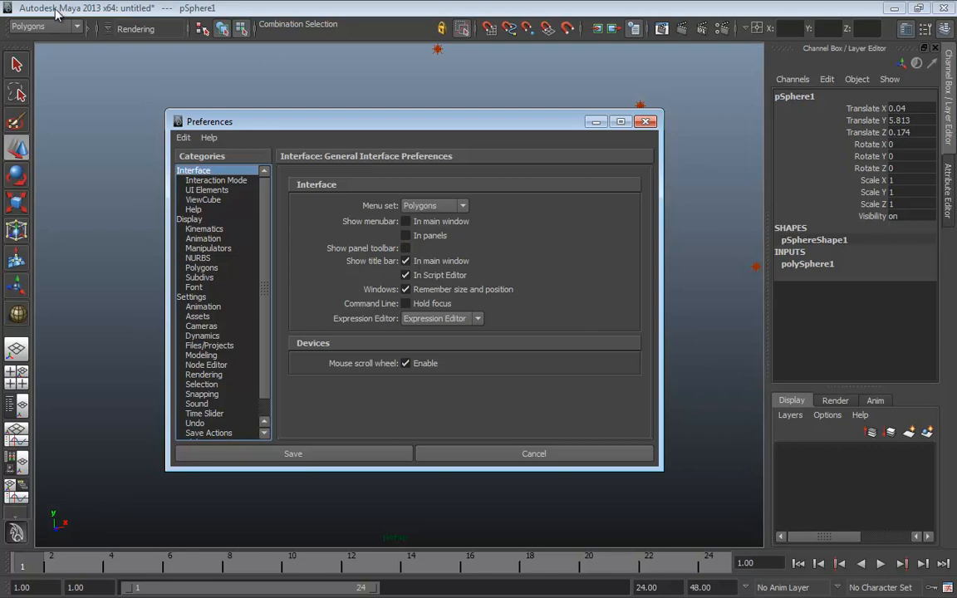
pyautogui.click(406, 261)
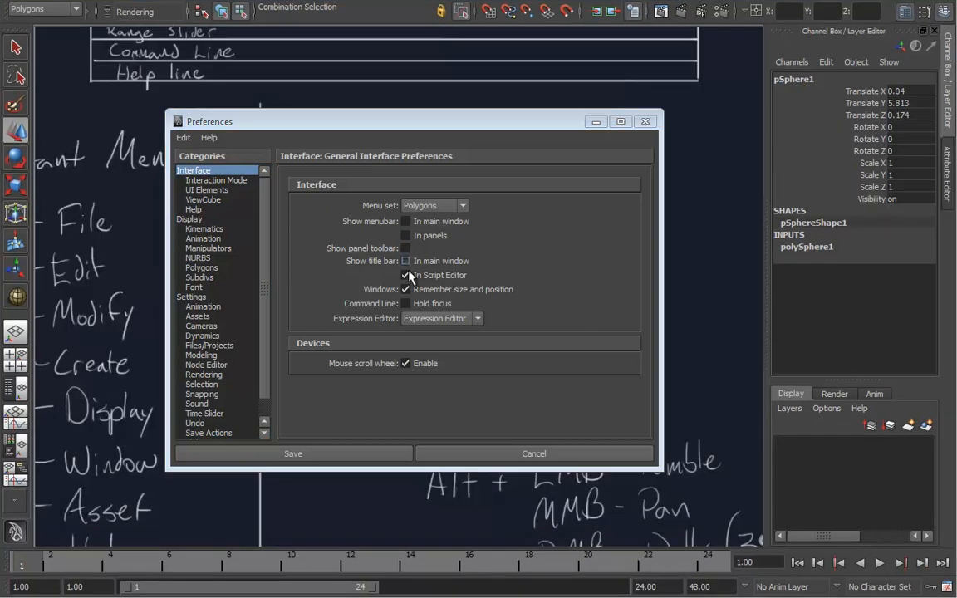
pyautogui.click(406, 275)
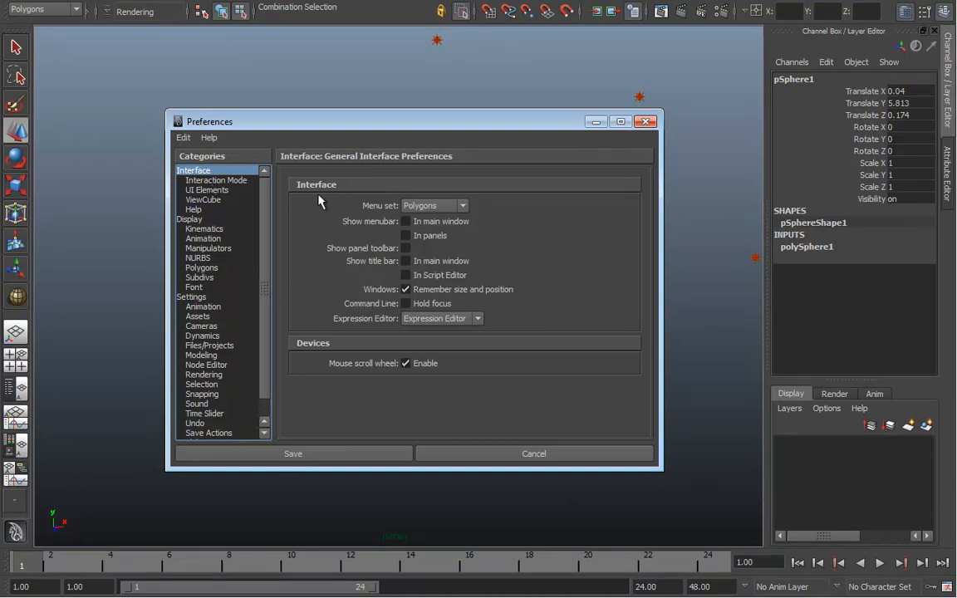
# Hide the status line, time slider, range slider, tool box and channel box, then close Preferences
pyautogui.click(230, 182)
pyautogui.click(224, 190)
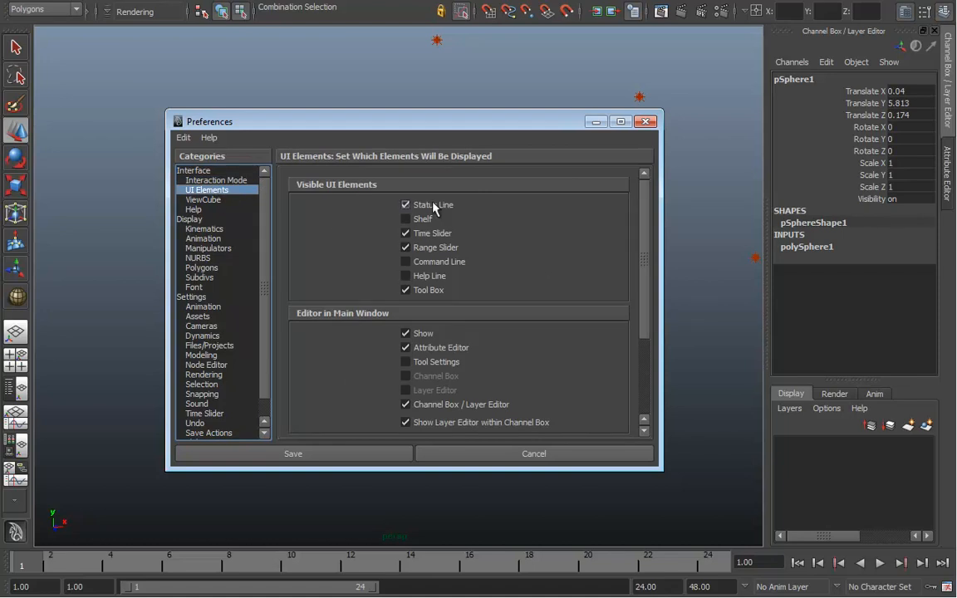
pyautogui.click(424, 206)
pyautogui.click(406, 233)
pyautogui.click(408, 248)
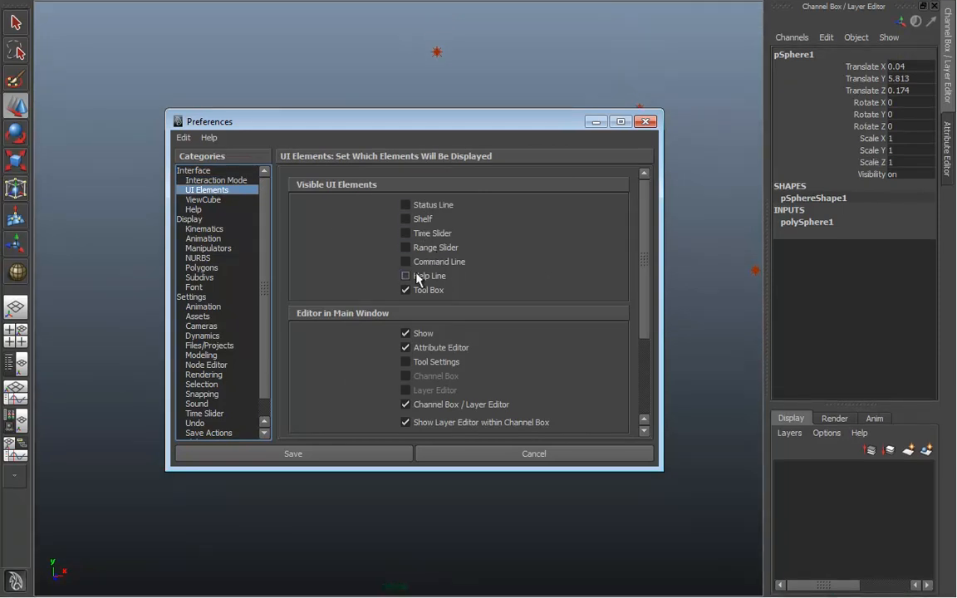
pyautogui.click(411, 290)
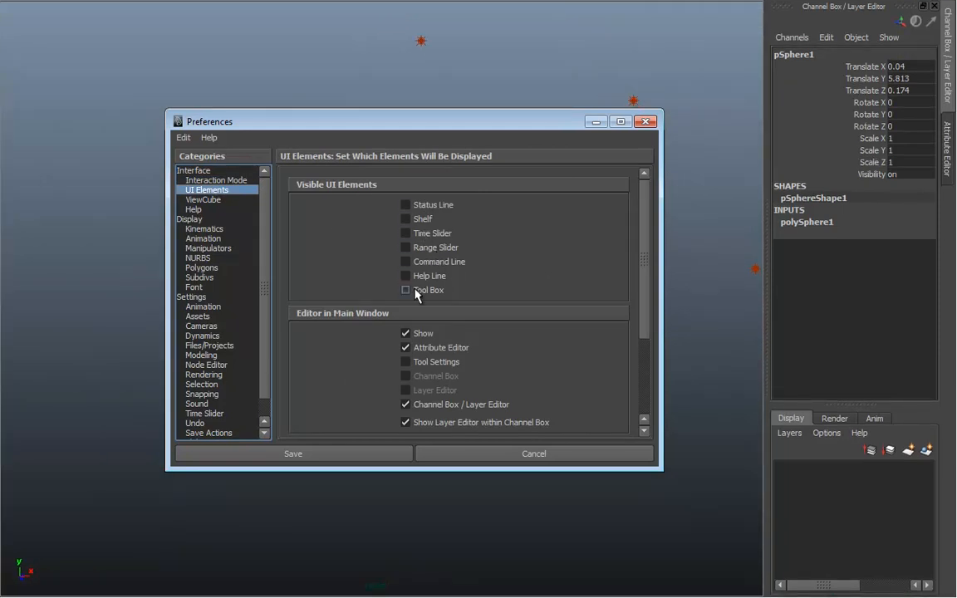
pyautogui.click(408, 333)
pyautogui.click(645, 121)
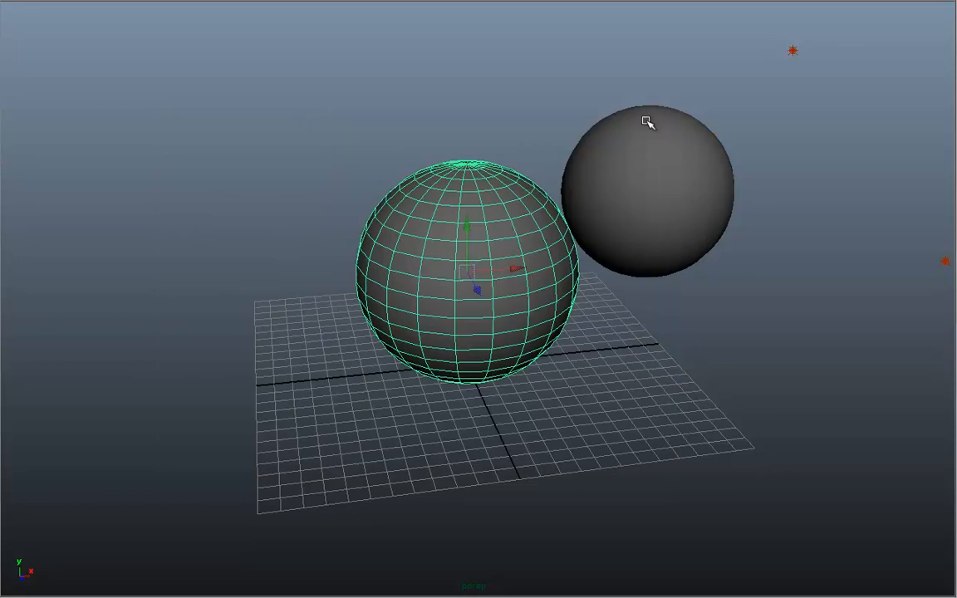
# Pull the view back, flip to Hypergraph and back to perspective, showing wireframe spheres
pyautogui.keyDown('alt'); pyautogui.moveTo(658, 359); pyautogui.dragTo(575, 343); pyautogui.keyUp('alt')
pyautogui.keyDown('alt'); pyautogui.moveTo(575, 343); pyautogui.dragTo(396, 342, button='right'); pyautogui.keyUp('alt')
pyautogui.keyDown('alt'); pyautogui.moveTo(647, 345); pyautogui.dragTo(594, 337); pyautogui.keyUp('alt')
pyautogui.keyDown('alt'); pyautogui.moveTo(620, 340); pyautogui.dragTo(503, 347, button='right'); pyautogui.keyUp('alt')
pyautogui.keyDown('alt'); pyautogui.moveTo(498, 344); pyautogui.dragTo(573, 359); pyautogui.keyUp('alt')
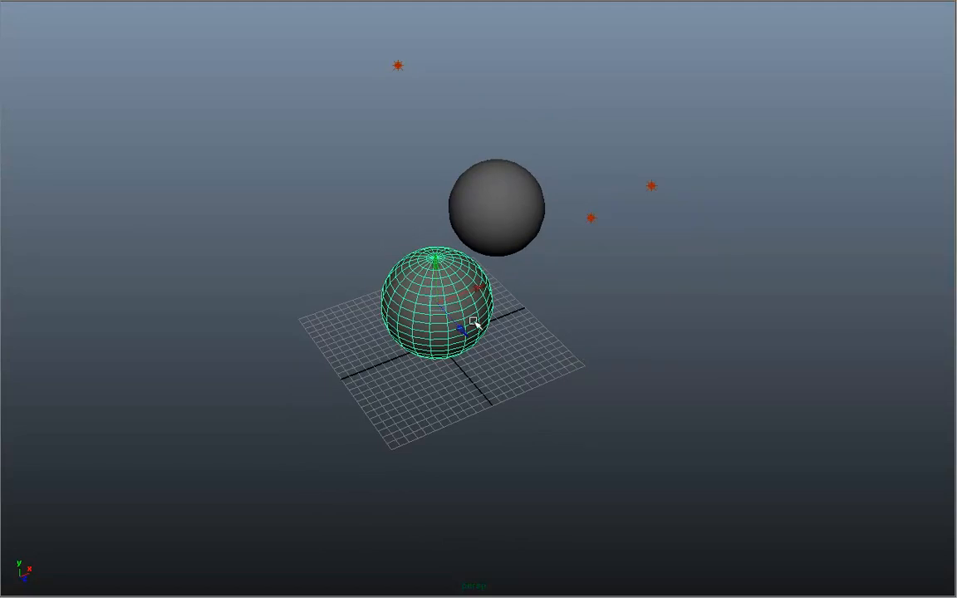
pyautogui.press('space')
pyautogui.click(773, 317)
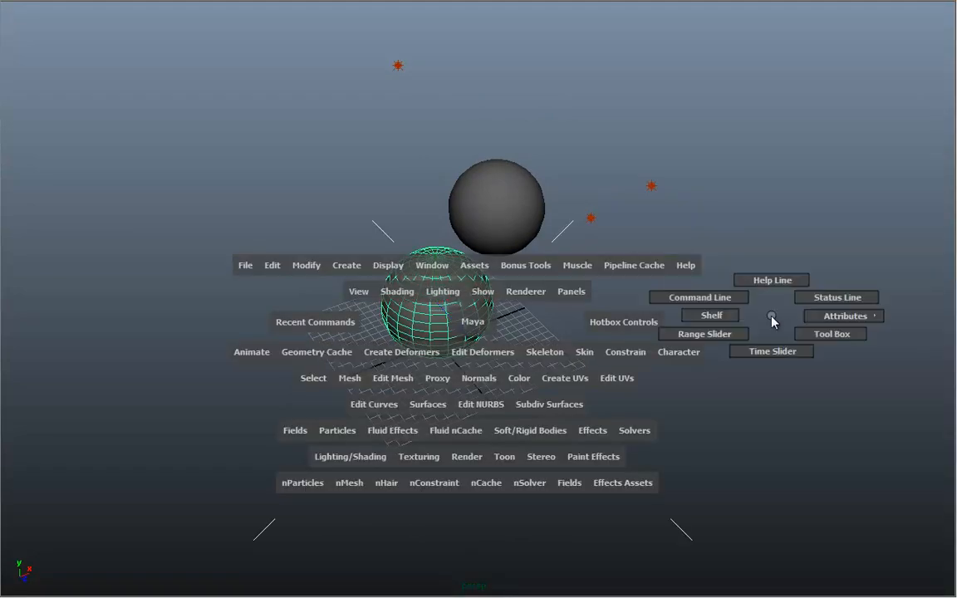
pyautogui.moveTo(450, 548); pyautogui.dragTo(453, 582)
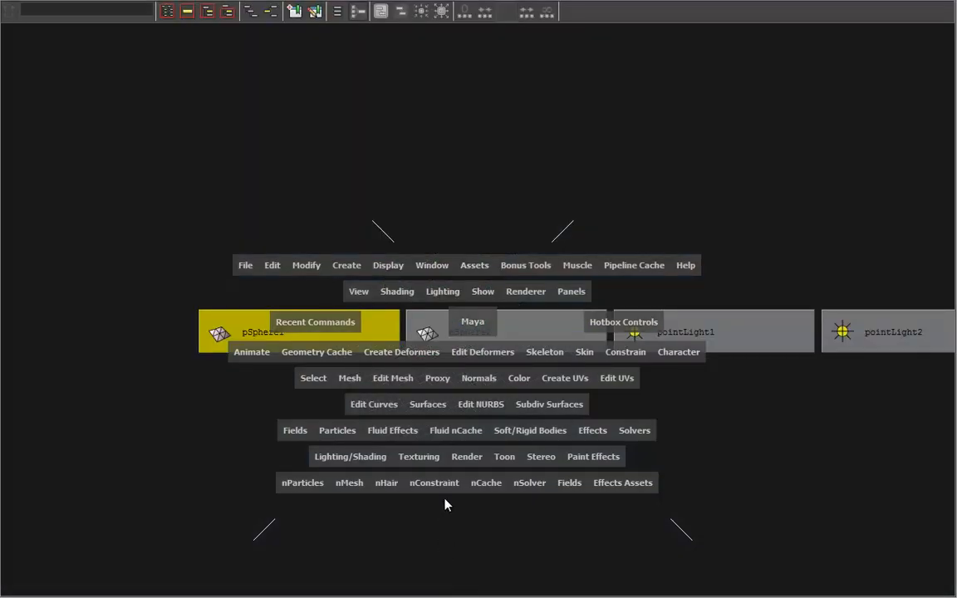
pyautogui.moveTo(469, 326); pyautogui.dragTo(465, 272)
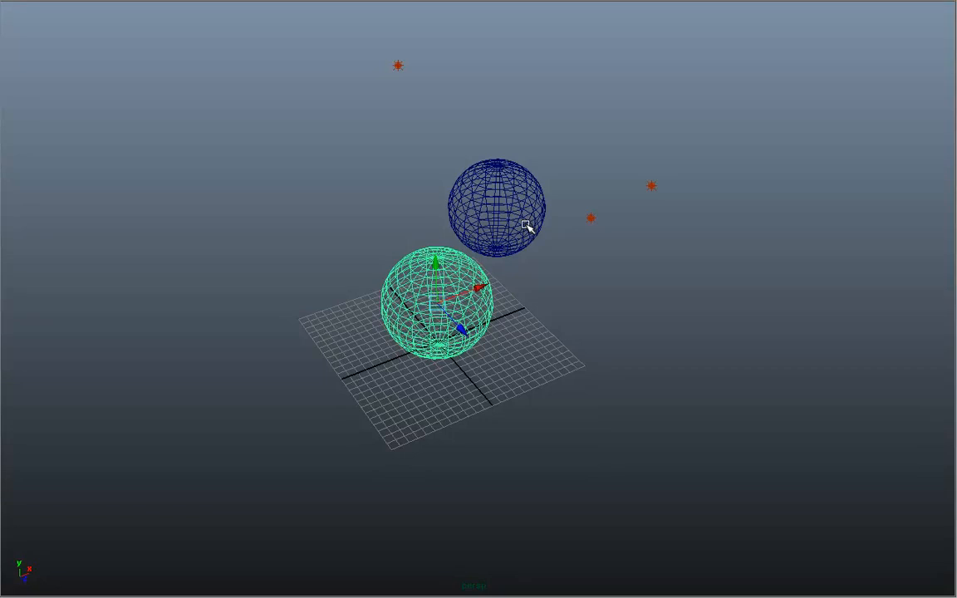
pyautogui.keyDown('alt'); pyautogui.moveTo(631, 377); pyautogui.dragTo(471, 383); pyautogui.keyUp('alt')
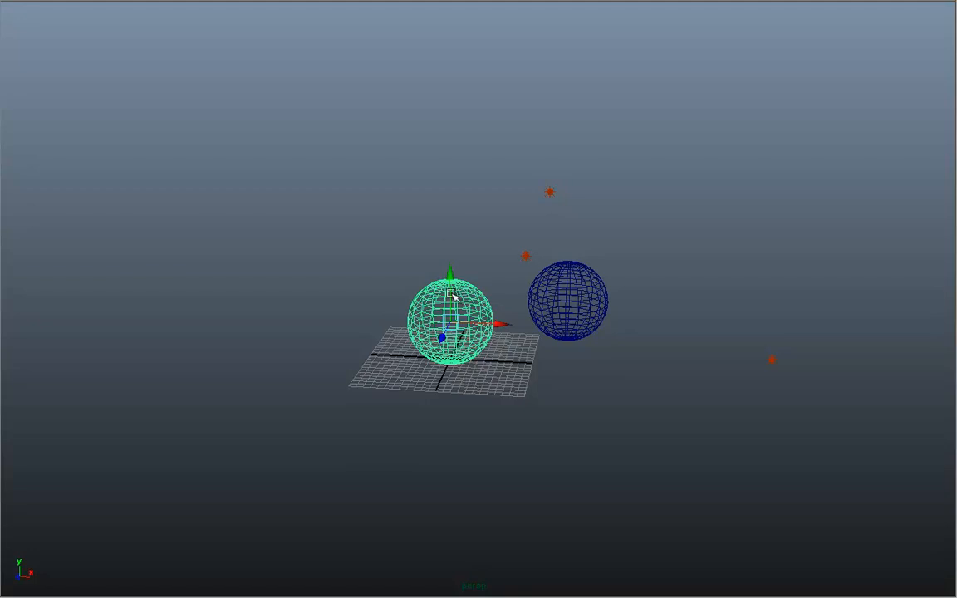
pyautogui.press('space')
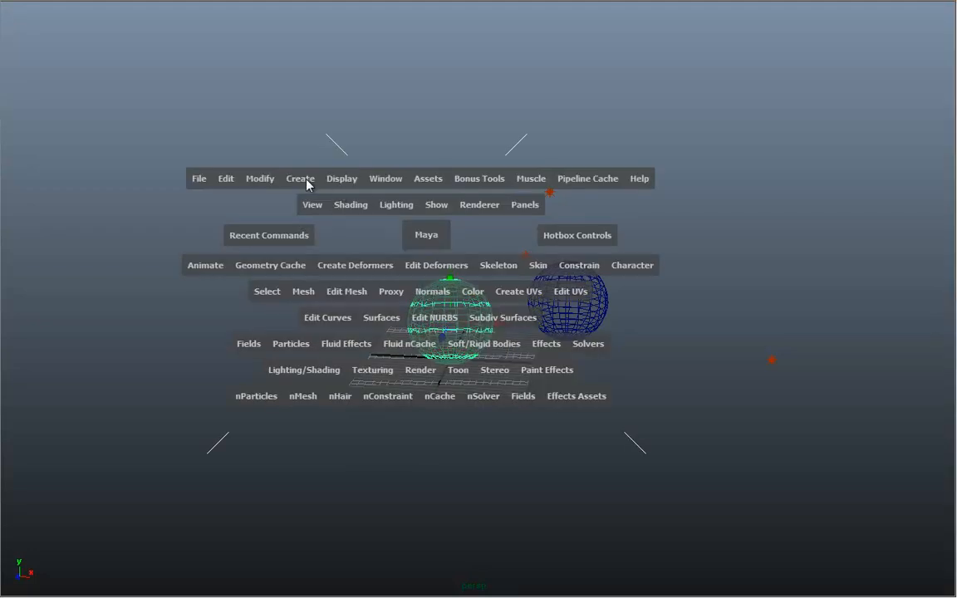
pyautogui.click(337, 181)
pyautogui.moveTo(352, 237)
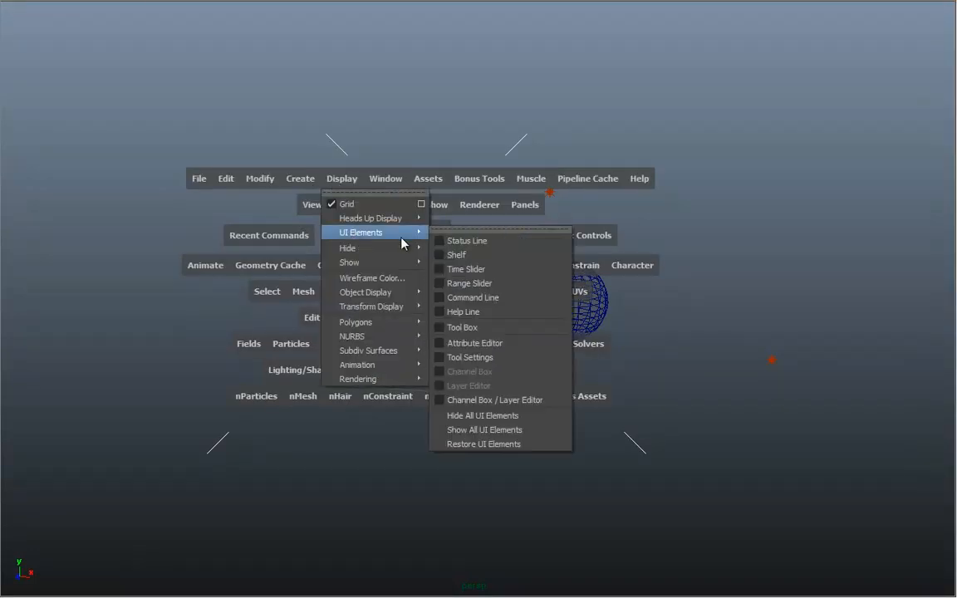
pyautogui.click(486, 430)
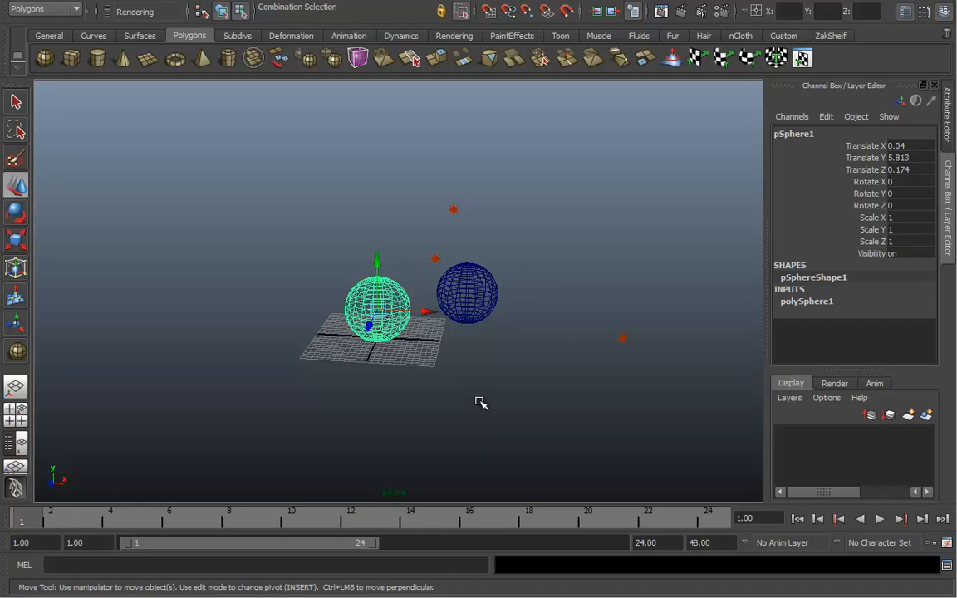
pyautogui.press('space')
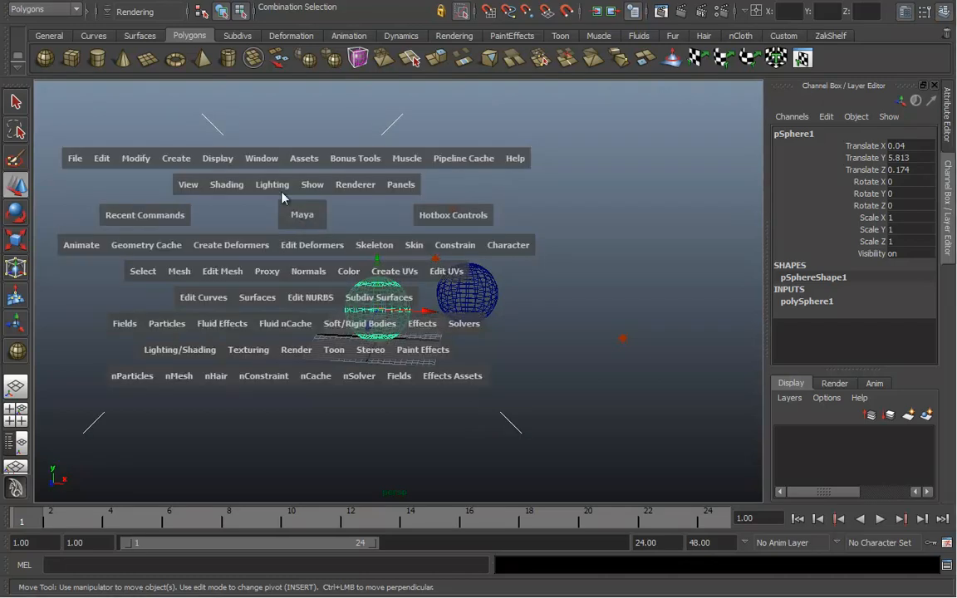
pyautogui.click(217, 157)
pyautogui.moveTo(230, 215)
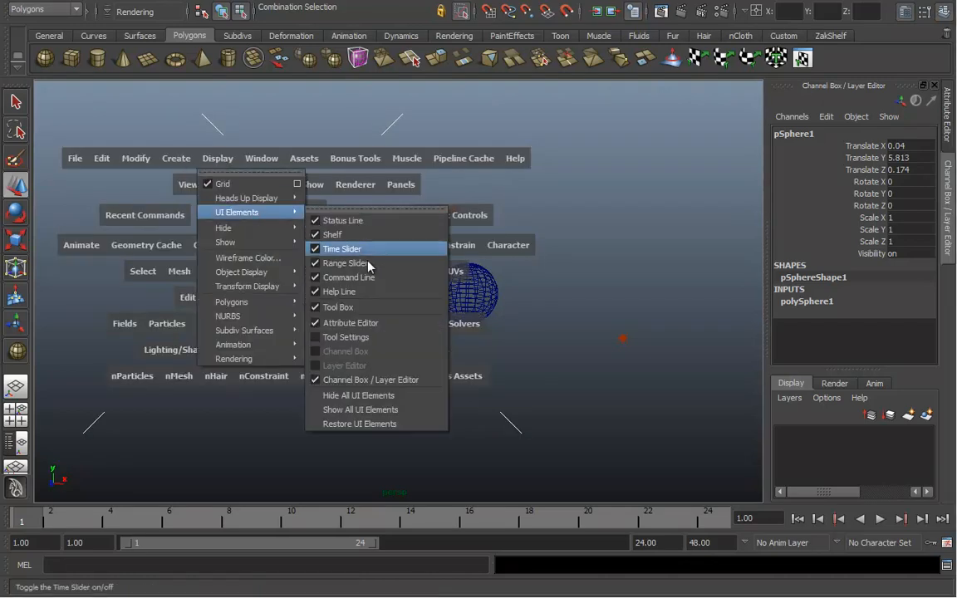
pyautogui.click(389, 396)
pyautogui.keyDown('alt'); pyautogui.moveTo(513, 423); pyautogui.dragTo(499, 349); pyautogui.keyUp('alt')
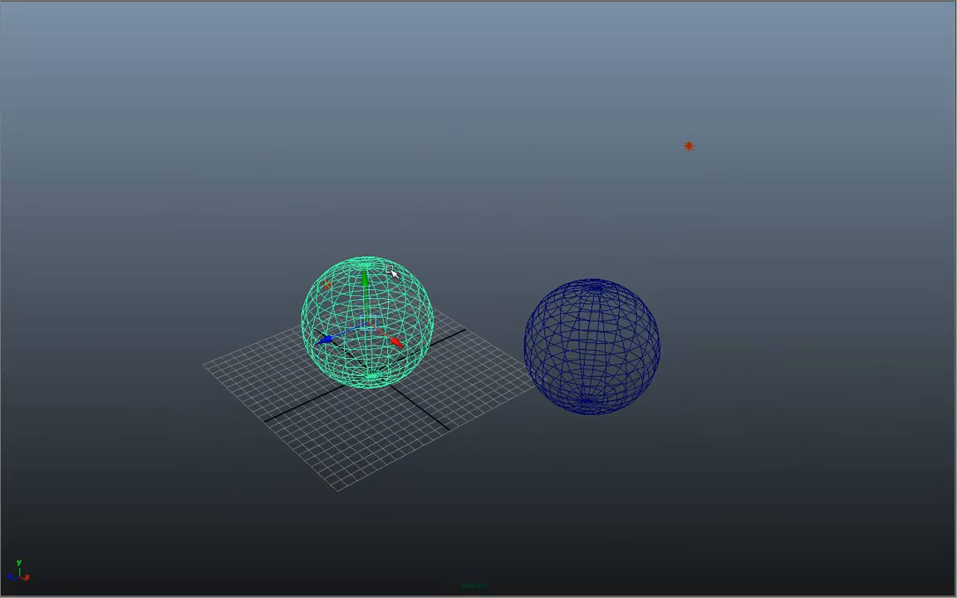
pyautogui.press('space')
pyautogui.click(306, 199)
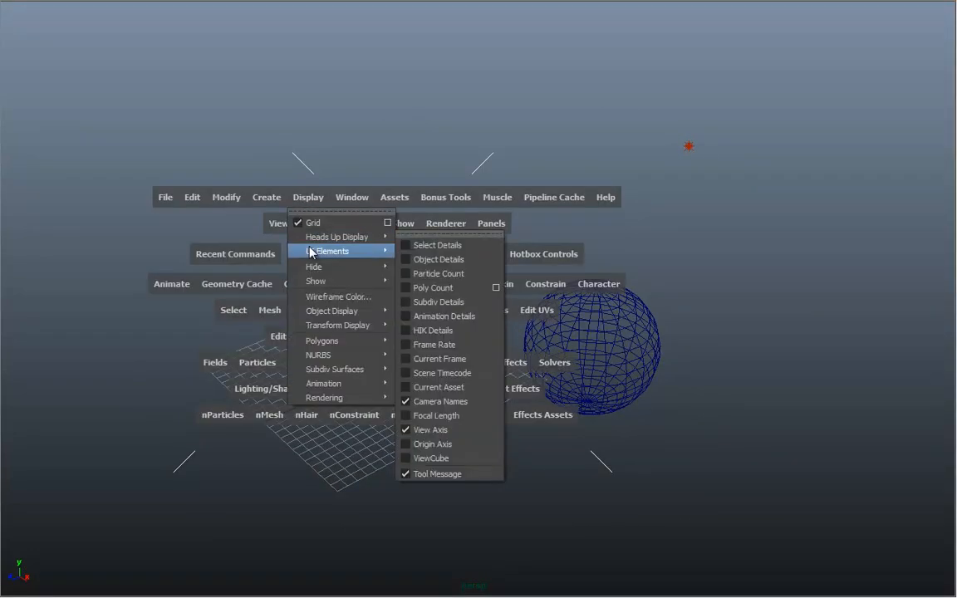
pyautogui.moveTo(332, 250)
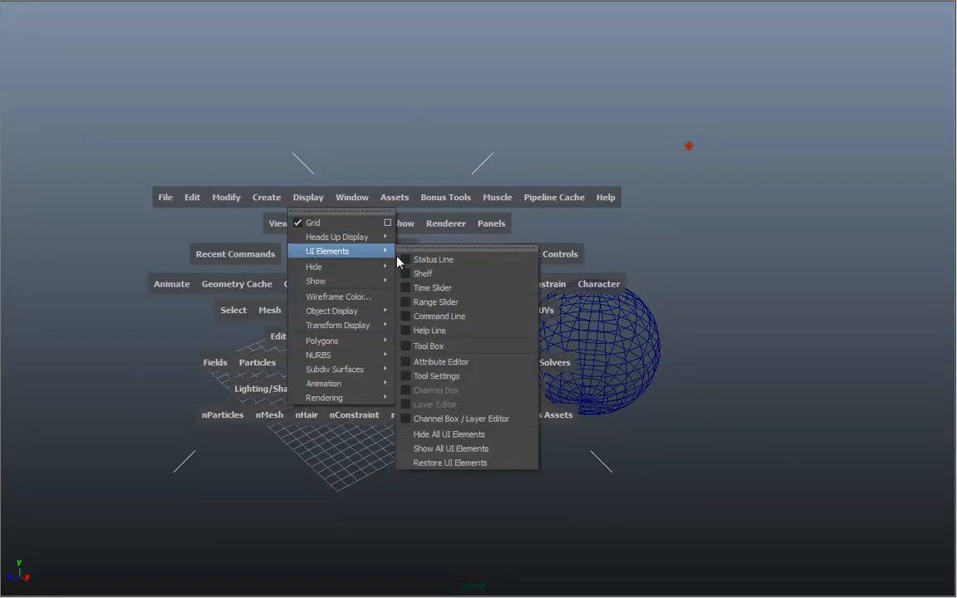
pyautogui.click(449, 463)
pyautogui.keyDown('alt'); pyautogui.moveTo(436, 409); pyautogui.dragTo(439, 385, button='middle'); pyautogui.keyUp('alt')
pyautogui.keyDown('alt'); pyautogui.moveTo(440, 385); pyautogui.dragTo(599, 400, button='right'); pyautogui.keyUp('alt')
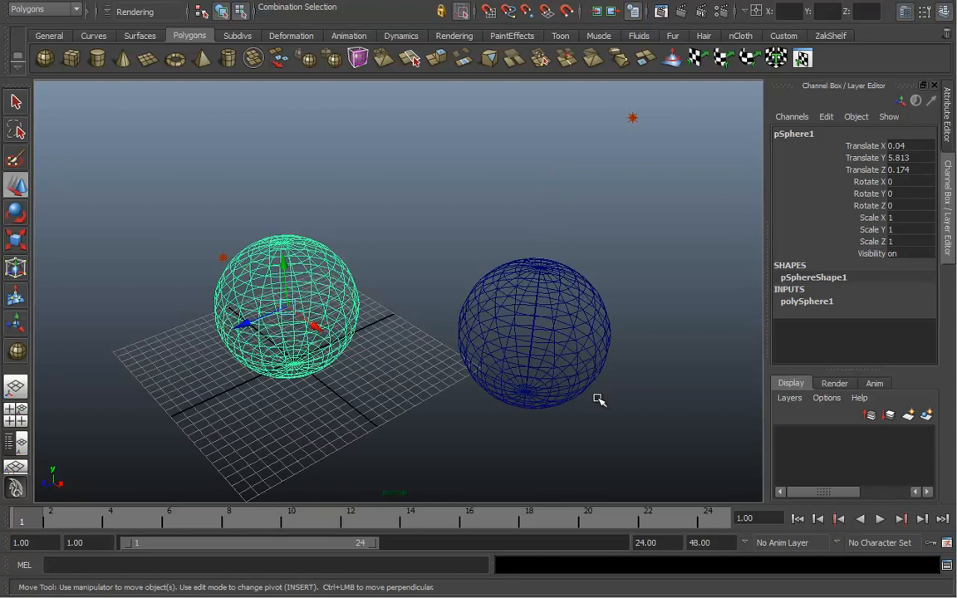
# Tumble the view, switch to smooth shading with 5, and deselect the left sphere
pyautogui.keyDown('alt'); pyautogui.moveTo(471, 397); pyautogui.dragTo(509, 378); pyautogui.keyUp('alt')
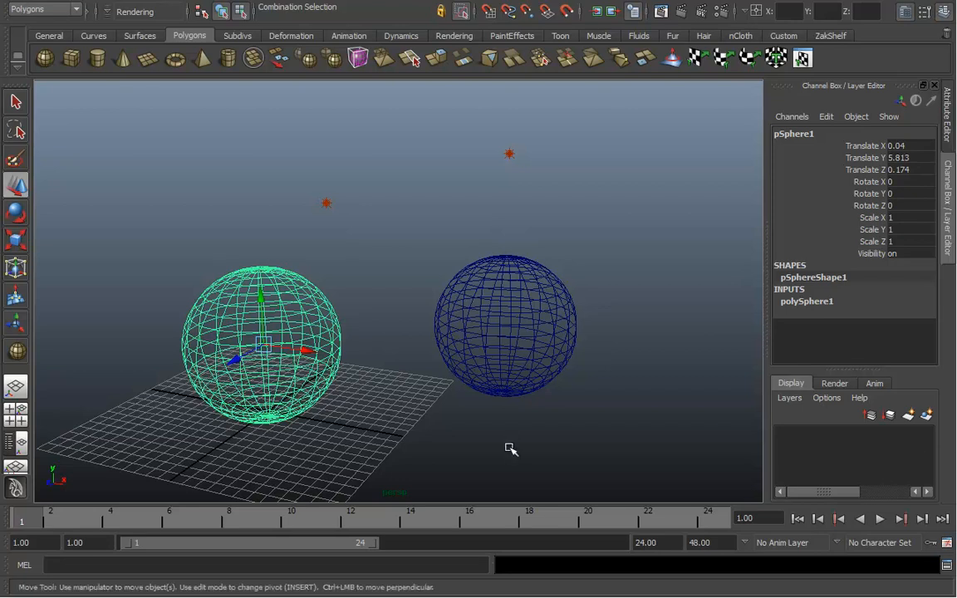
pyautogui.keyDown('alt'); pyautogui.moveTo(434, 411); pyautogui.dragTo(401, 421); pyautogui.keyUp('alt')
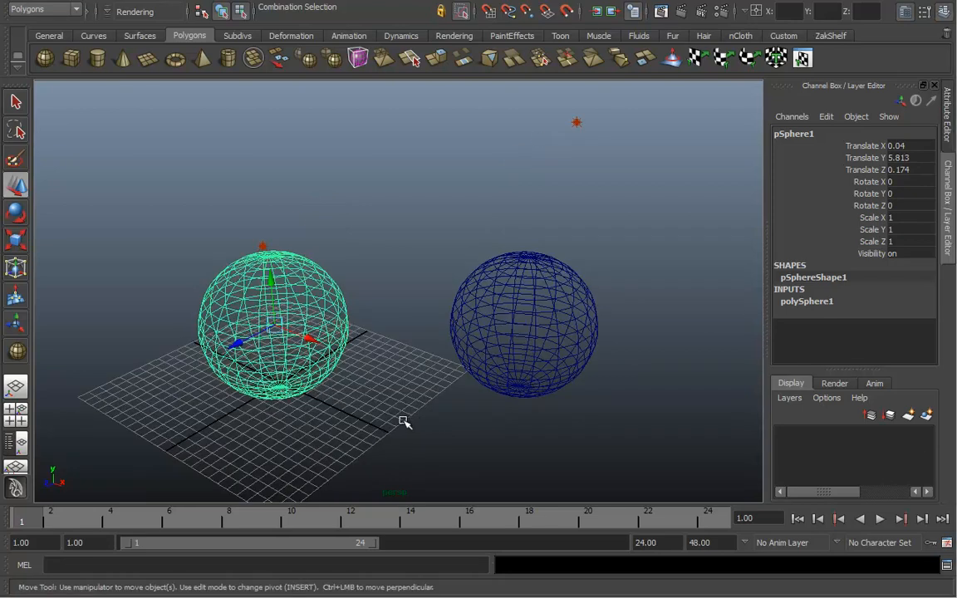
pyautogui.press('5')
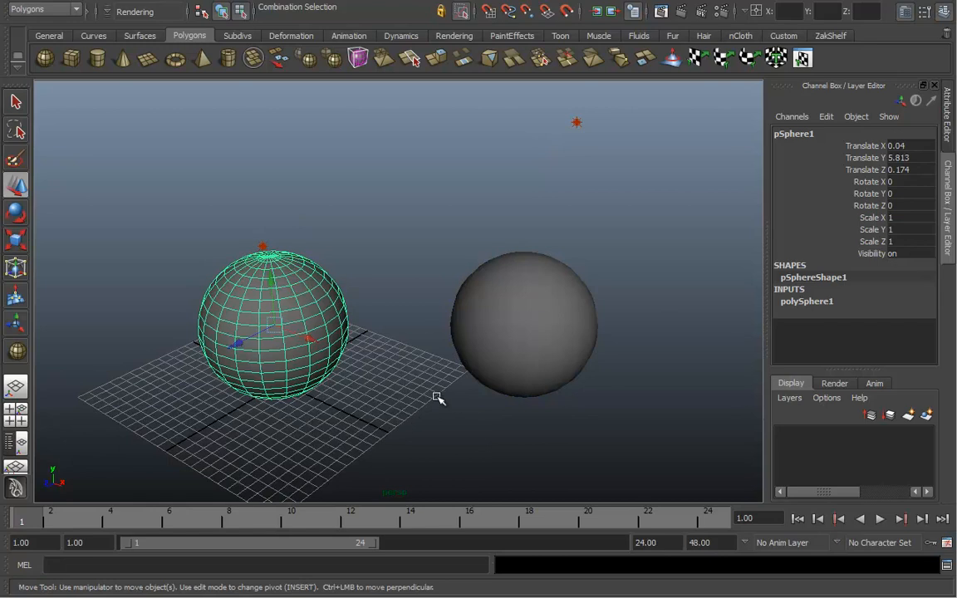
pyautogui.click(433, 370)
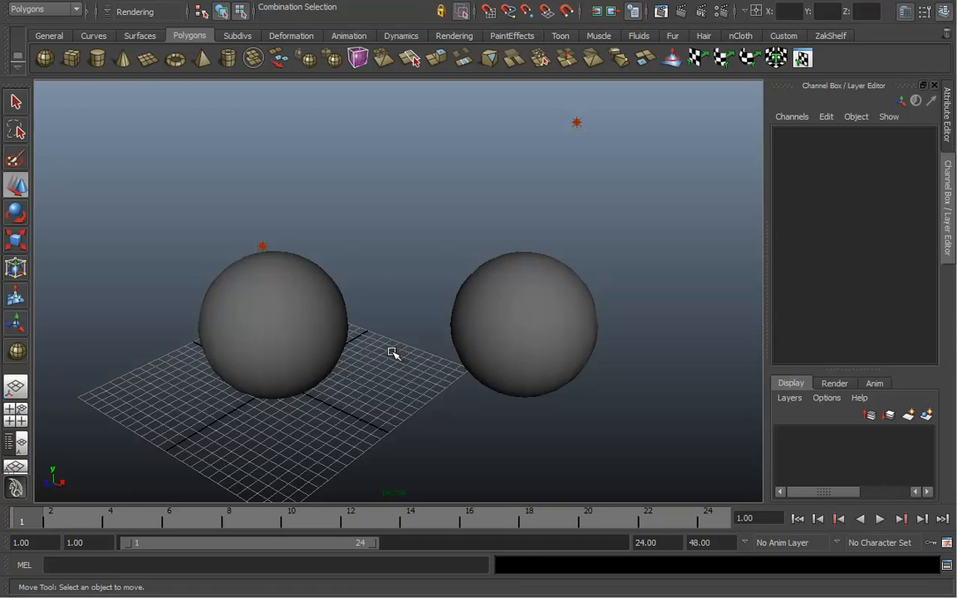
# Set object-type selection with the Select Tool and pick the right sphere, pSphere2
pyautogui.press('q')
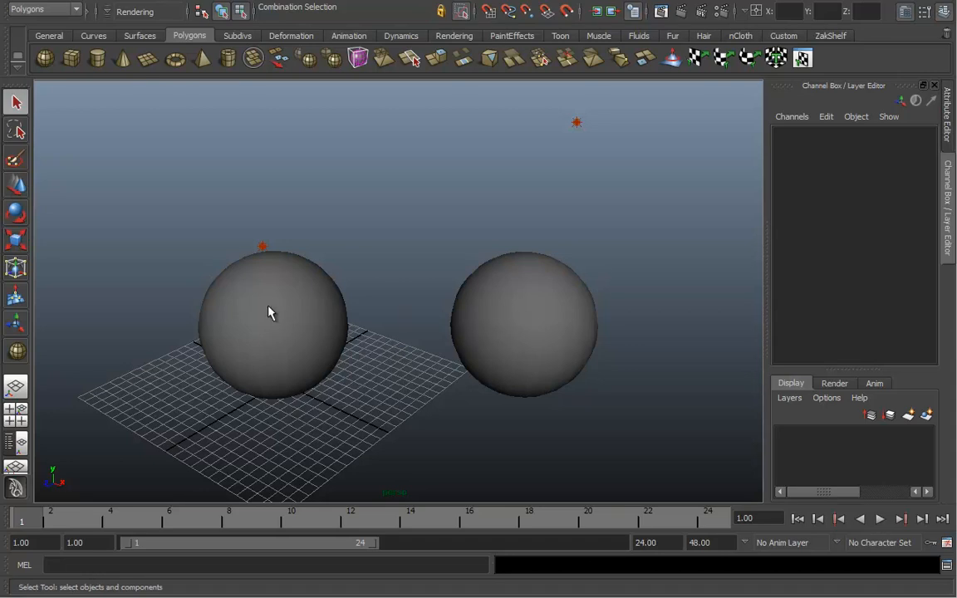
pyautogui.click(222, 11)
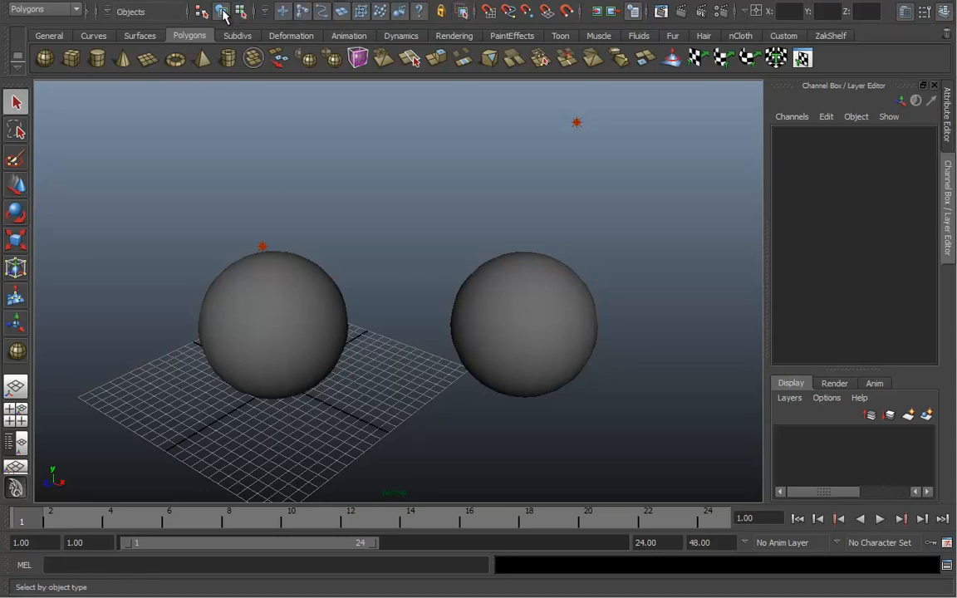
pyautogui.click(341, 311)
pyautogui.click(534, 326)
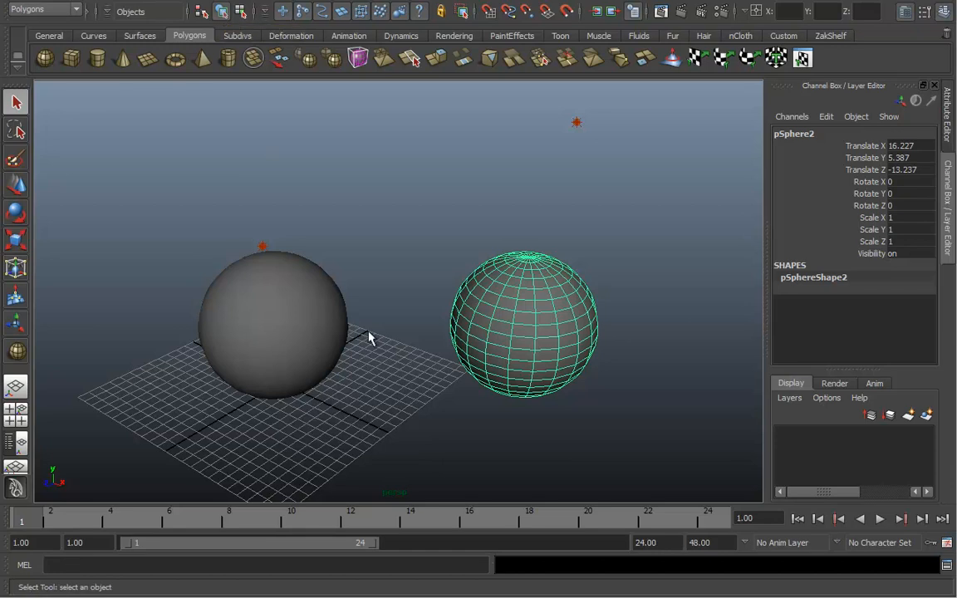
pyautogui.click(324, 334)
pyautogui.click(509, 288)
# Enable the main menubar, panel menubars, panel toolbar and title bar in Interface preferences
pyautogui.click(946, 543)
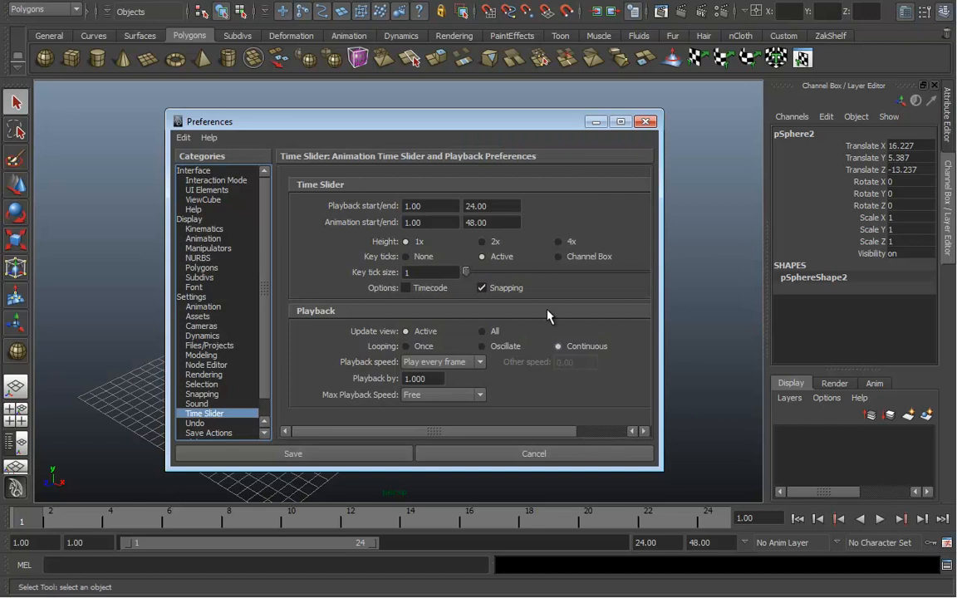
pyautogui.click(198, 170)
pyautogui.click(407, 222)
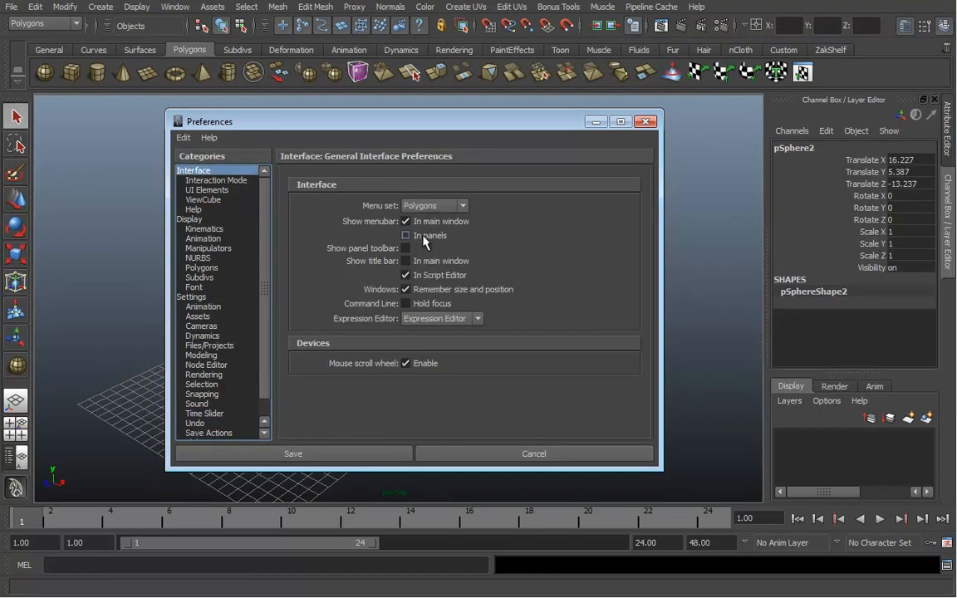
pyautogui.click(406, 236)
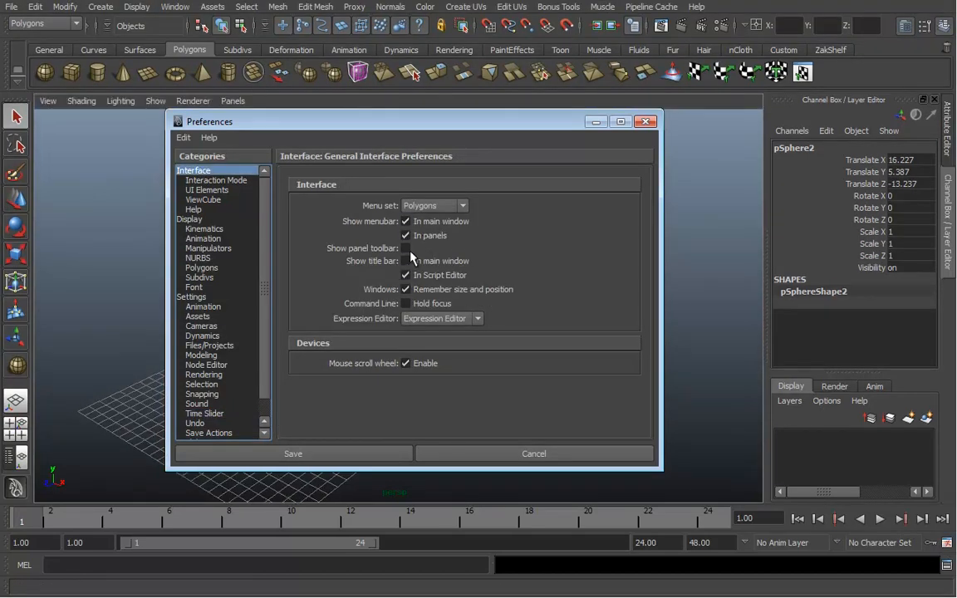
pyautogui.click(406, 249)
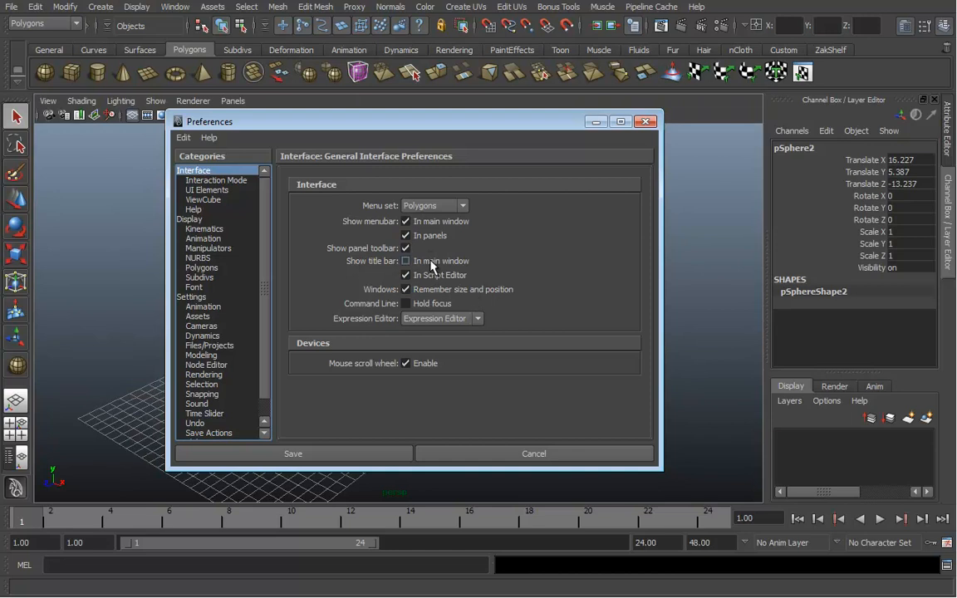
pyautogui.click(430, 265)
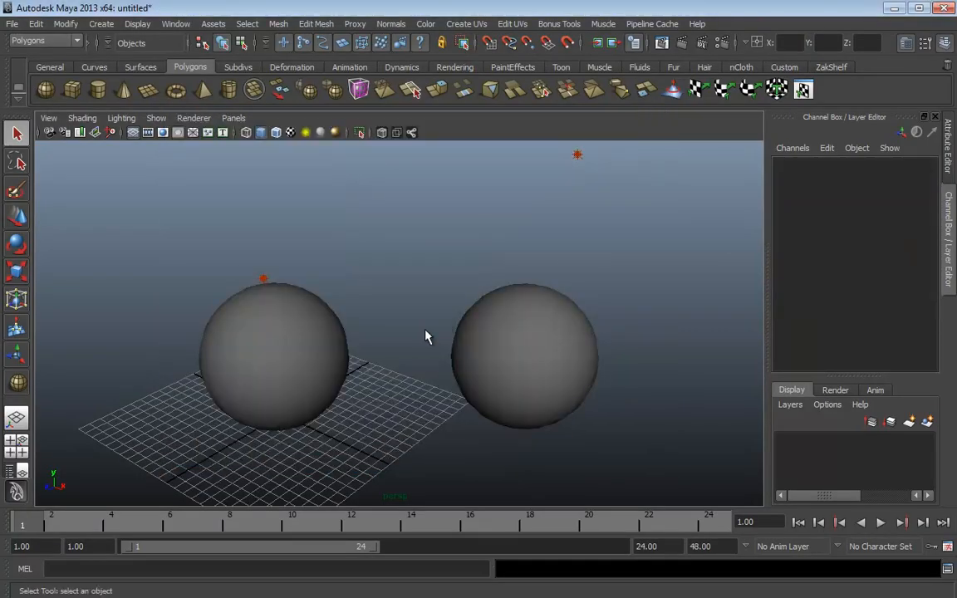
# Select the left sphere, pSphere1, and cycle Move, Rotate and Scale tools back to Move
pyautogui.keyDown('alt'); pyautogui.moveTo(427, 336); pyautogui.dragTo(394, 312, button='right'); pyautogui.keyUp('alt')
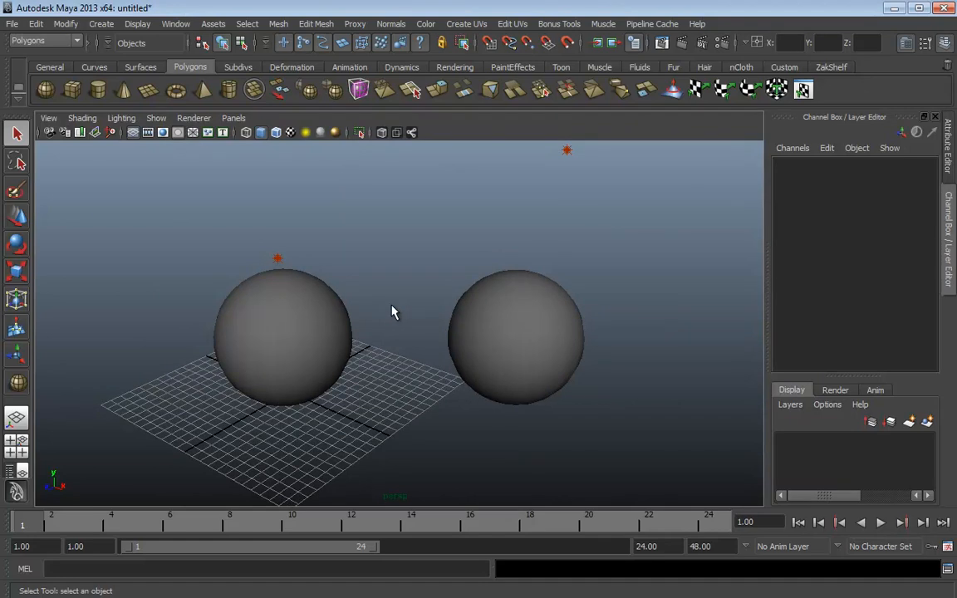
pyautogui.click(292, 364)
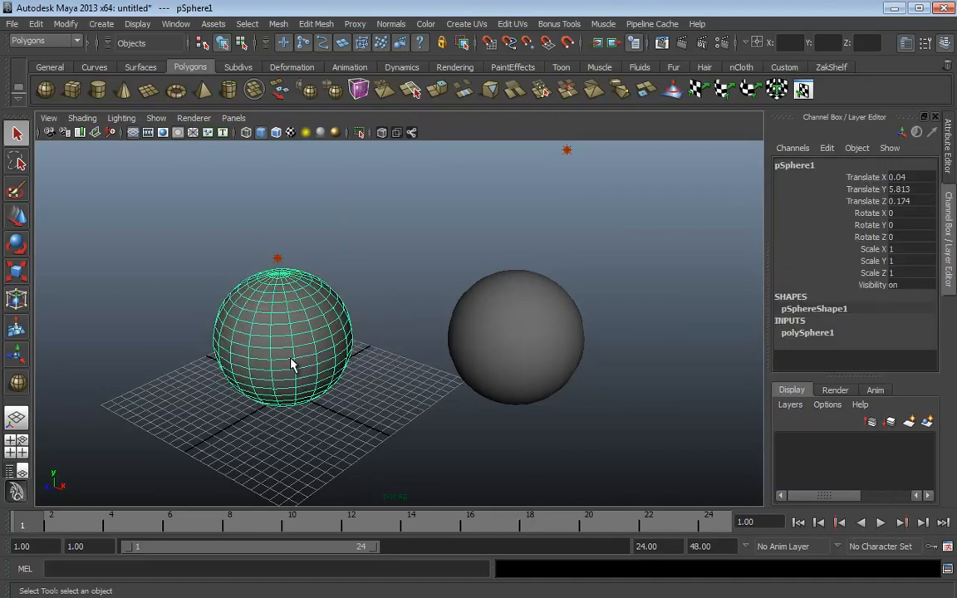
pyautogui.press('w')
pyautogui.press('e')
pyautogui.press('r')
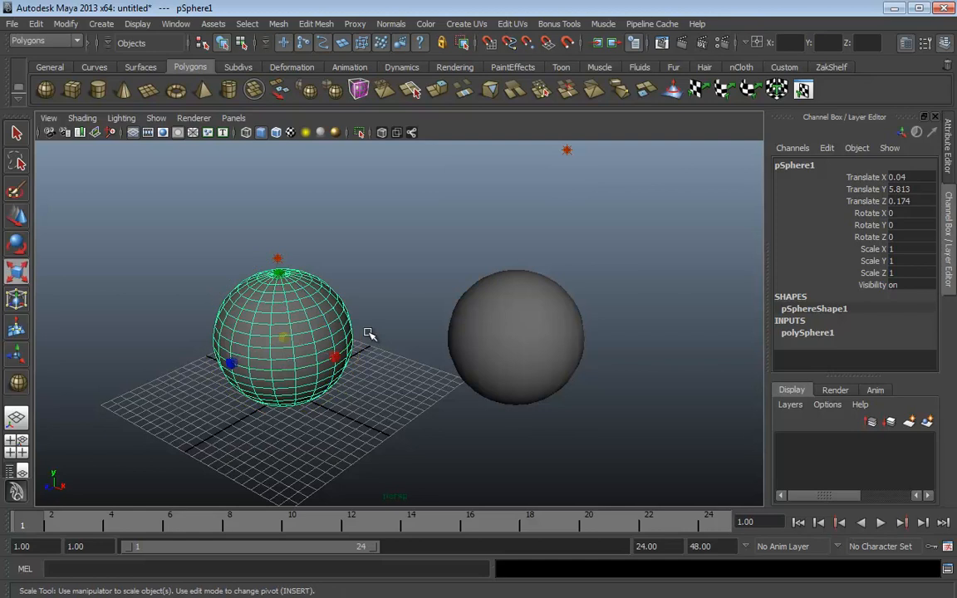
pyautogui.press('w')
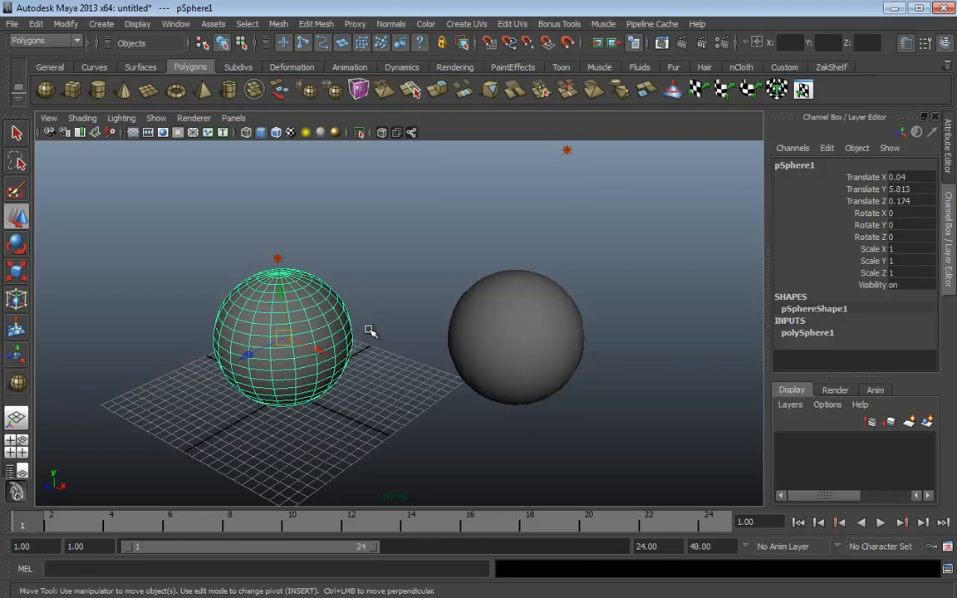
# Move pSphere1 along X to -9.992, then deselect it
pyautogui.keyDown('alt'); pyautogui.moveTo(358, 292); pyautogui.dragTo(438, 270, button='middle'); pyautogui.keyUp('alt')
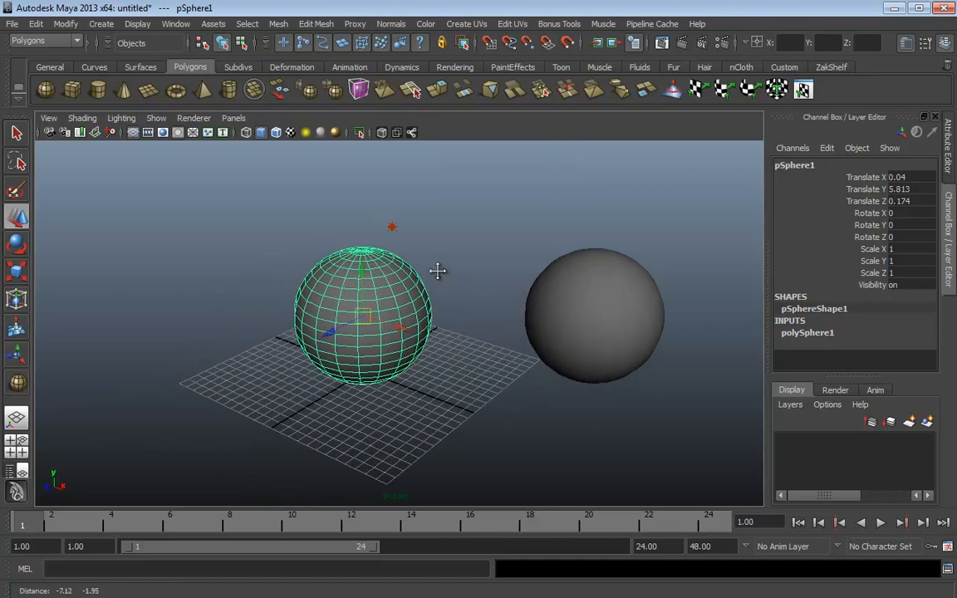
pyautogui.keyDown('alt'); pyautogui.moveTo(466, 304); pyautogui.dragTo(376, 299); pyautogui.keyUp('alt')
pyautogui.keyDown('alt'); pyautogui.moveTo(376, 299); pyautogui.dragTo(287, 312, button='right'); pyautogui.keyUp('alt')
pyautogui.keyDown('alt'); pyautogui.moveTo(287, 312); pyautogui.dragTo(357, 335); pyautogui.keyUp('alt')
pyautogui.keyDown('alt'); pyautogui.moveTo(445, 278); pyautogui.dragTo(494, 280); pyautogui.keyUp('alt')
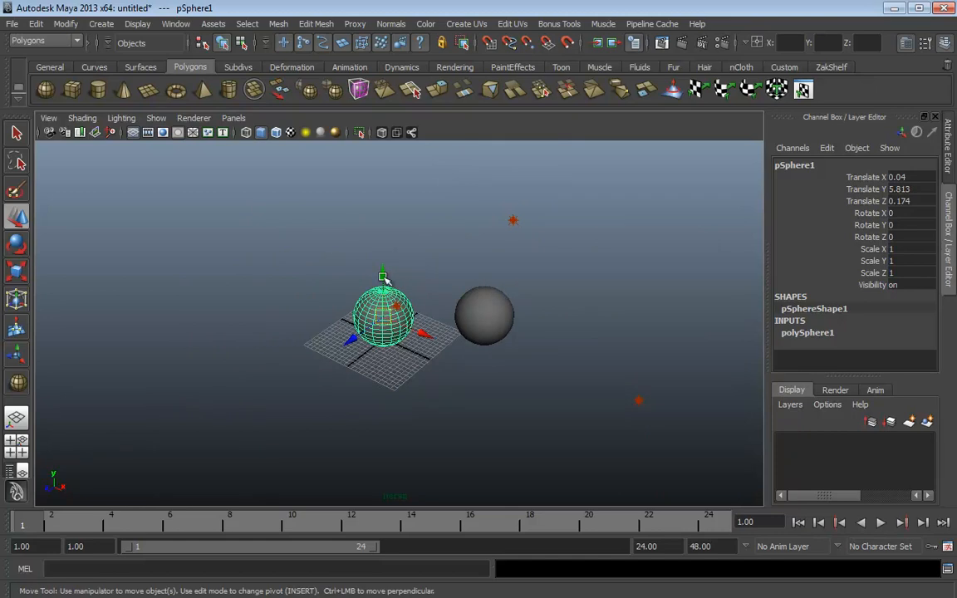
pyautogui.moveTo(420, 333); pyautogui.dragTo(316, 235)
pyautogui.click(397, 247)
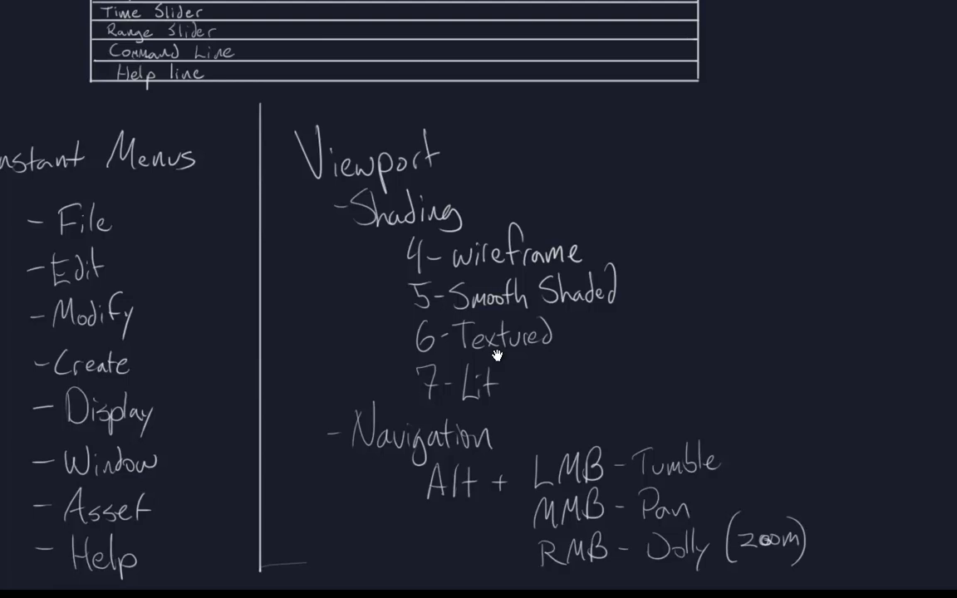
# Write an R in empty space on the notes canvas
pyautogui.moveTo(496, 356); pyautogui.dragTo(171, 387)
pyautogui.moveTo(397, 156); pyautogui.dragTo(397, 220)
pyautogui.moveTo(397, 158)
pyautogui.mouseDown()
pyautogui.moveTo(403, 190)
pyautogui.moveTo(438, 226)
pyautogui.mouseUp()
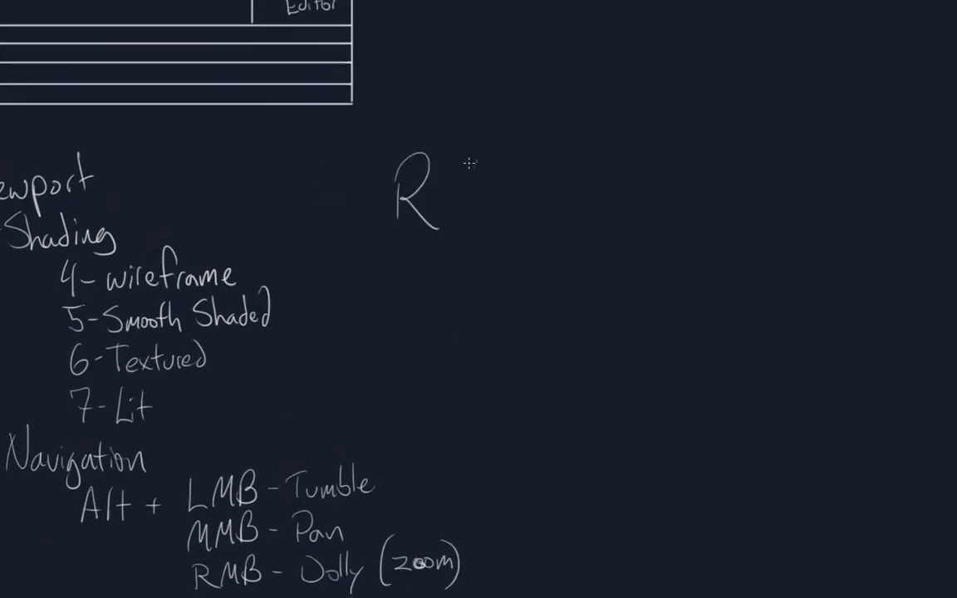
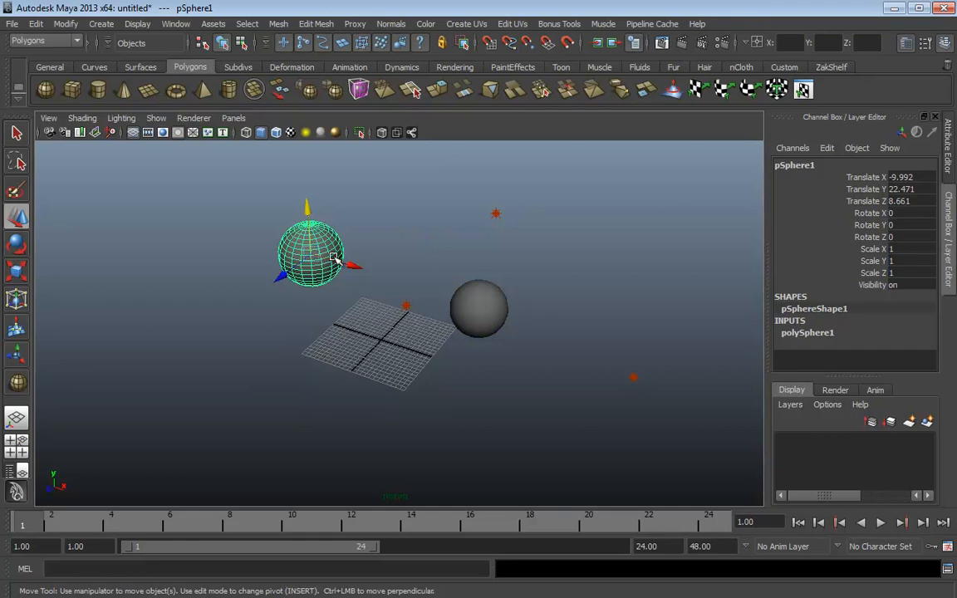
# Move the wireframe sphere freely, then along X and Y, to translate -1.65, 17.3, 14.307
pyautogui.click(318, 249)
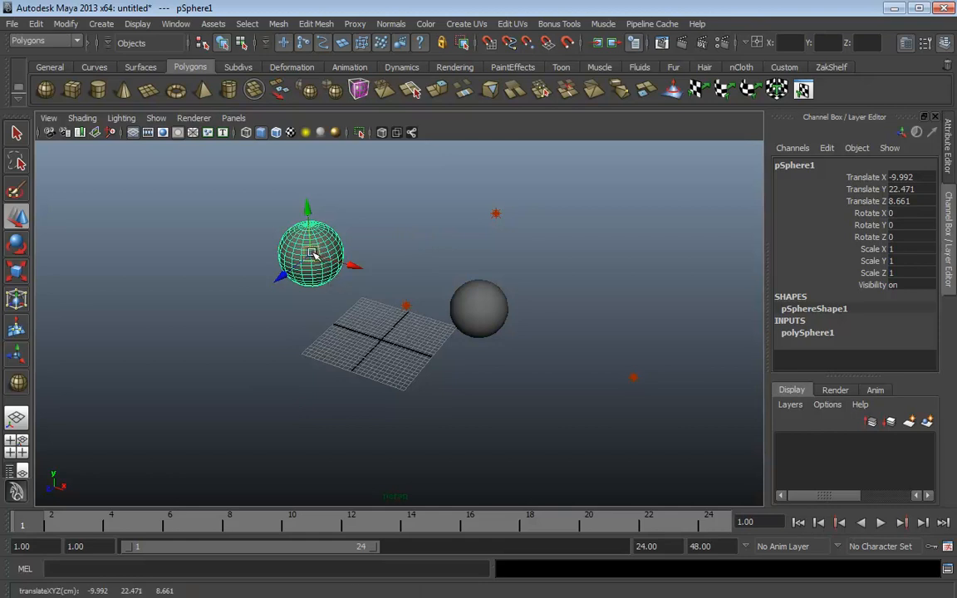
pyautogui.moveTo(317, 251); pyautogui.dragTo(291, 291)
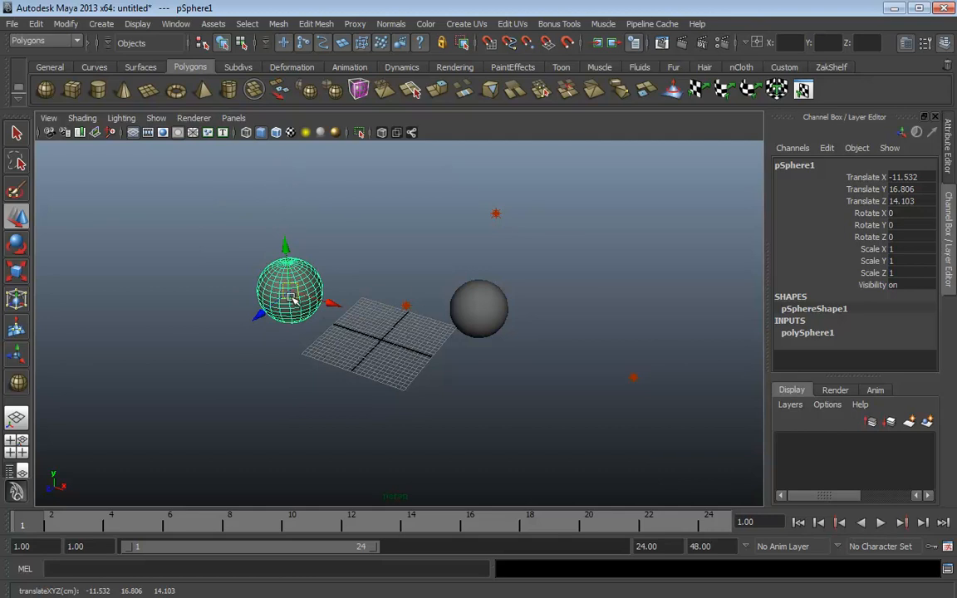
pyautogui.moveTo(289, 287)
pyautogui.mouseDown()
pyautogui.moveTo(470, 408)
pyautogui.moveTo(639, 274)
pyautogui.moveTo(586, 201)
pyautogui.moveTo(420, 386)
pyautogui.moveTo(366, 191)
pyautogui.moveTo(410, 387)
pyautogui.moveTo(517, 363)
pyautogui.moveTo(650, 376)
pyautogui.moveTo(527, 282)
pyautogui.moveTo(161, 259)
pyautogui.moveTo(360, 249)
pyautogui.moveTo(313, 228)
pyautogui.moveTo(329, 276)
pyautogui.moveTo(328, 264)
pyautogui.moveTo(291, 279)
pyautogui.mouseUp()
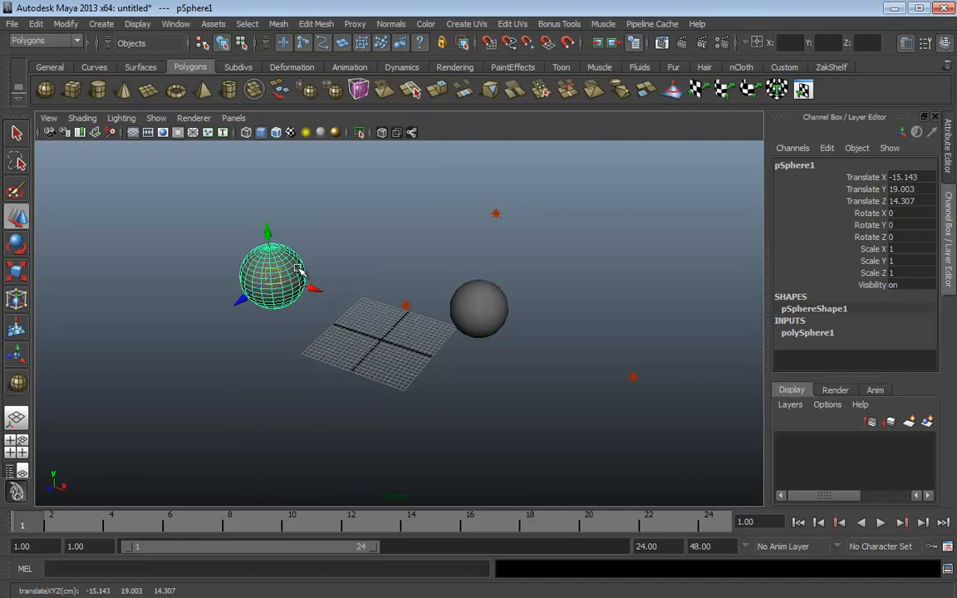
pyautogui.keyDown('alt'); pyautogui.moveTo(389, 278); pyautogui.dragTo(337, 299); pyautogui.keyUp('alt')
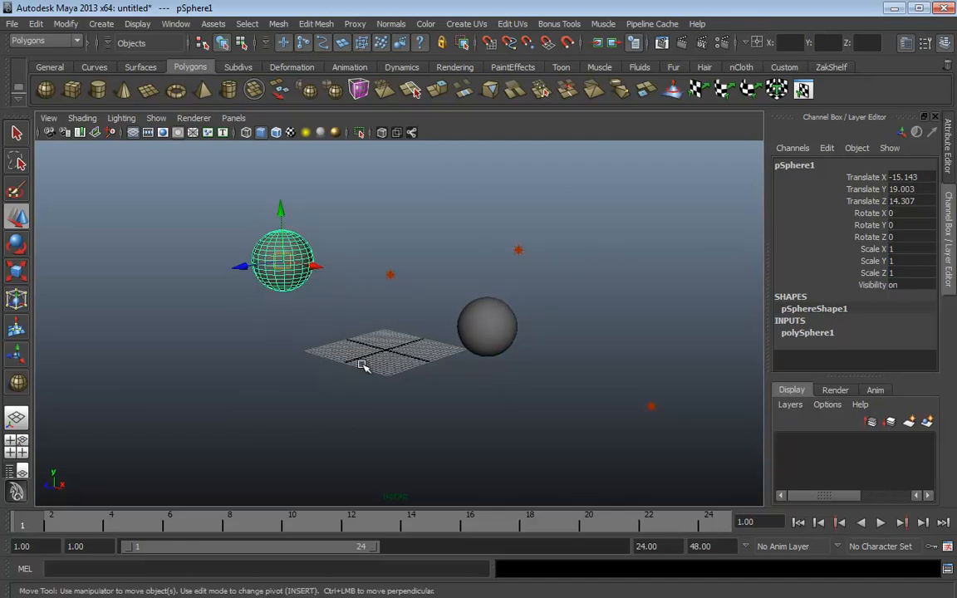
pyautogui.click(317, 267)
pyautogui.moveTo(310, 387)
pyautogui.mouseDown(button='middle')
pyautogui.moveTo(416, 439)
pyautogui.moveTo(539, 408)
pyautogui.moveTo(207, 367)
pyautogui.moveTo(316, 390)
pyautogui.mouseUp(button='middle')
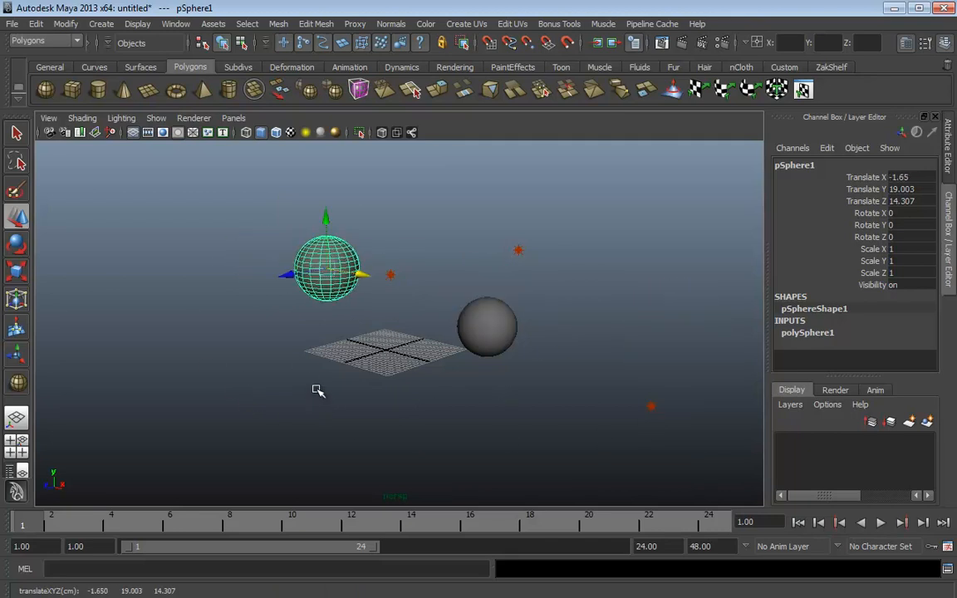
pyautogui.click(326, 217)
pyautogui.moveTo(584, 412); pyautogui.dragTo(575, 320, button='middle')
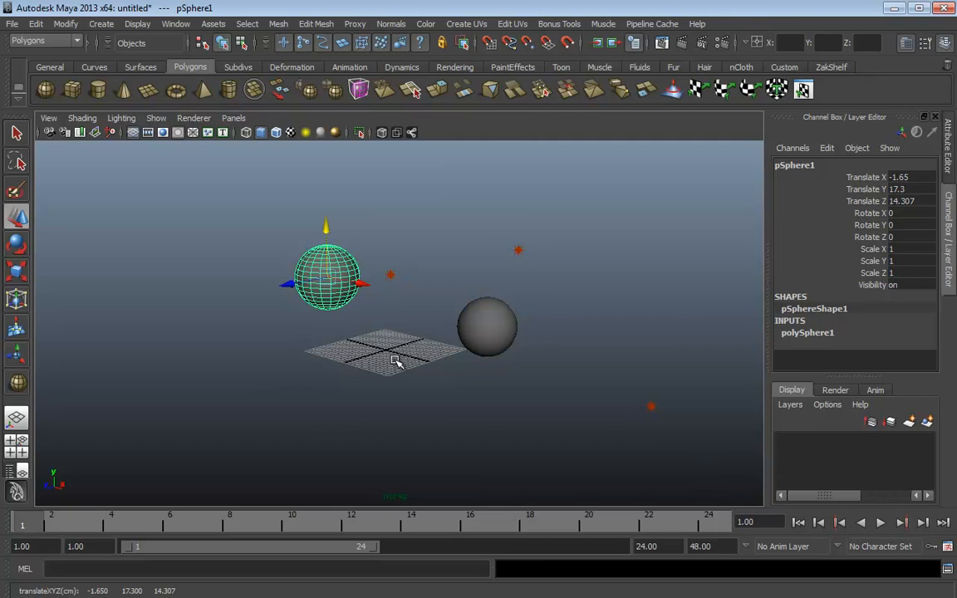
pyautogui.moveTo(911, 177); pyautogui.dragTo(902, 202)
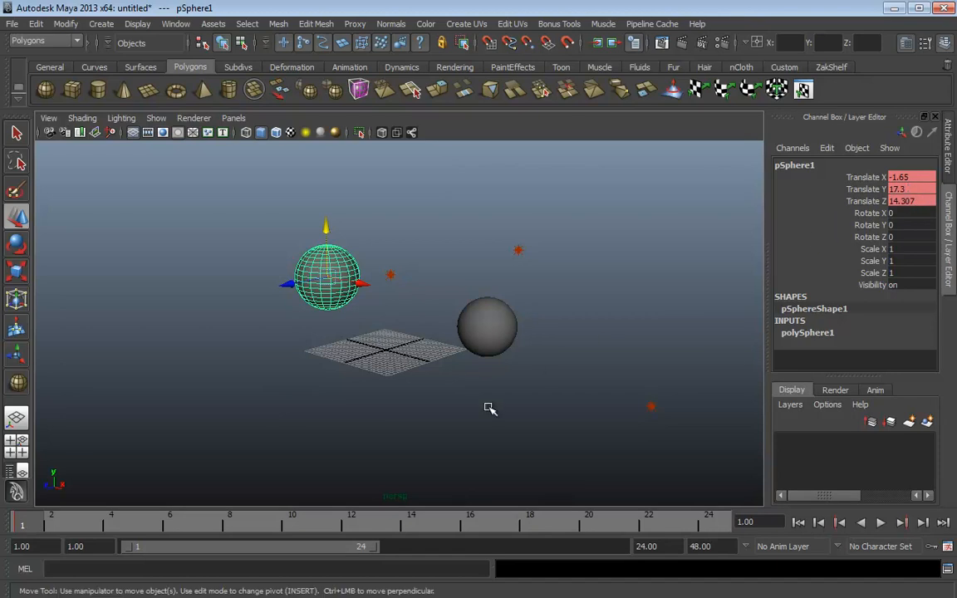
pyautogui.hotkey('ctrl', 'z')
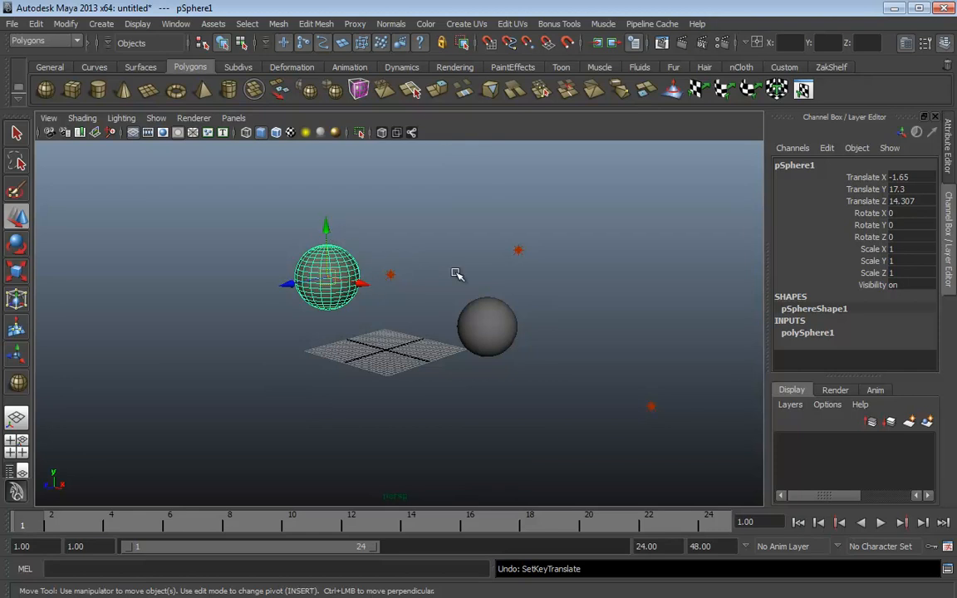
# Bring up the Move tool's marking menu showing World orientation checked
pyautogui.click(413, 371)
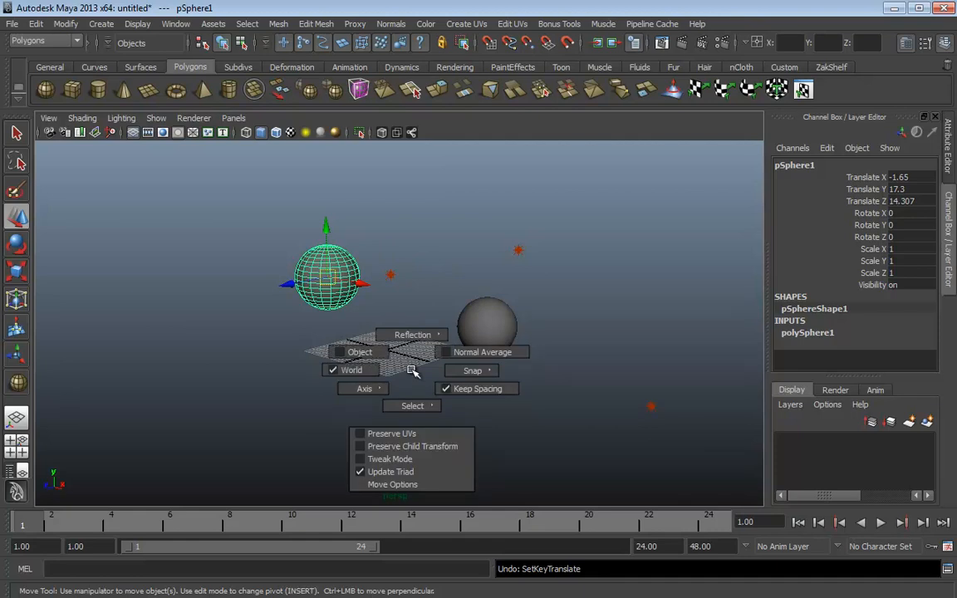
pyautogui.moveTo(413, 371)
pyautogui.mouseDown()
pyautogui.moveTo(543, 490)
pyautogui.moveTo(278, 402)
pyautogui.moveTo(258, 407)
pyautogui.moveTo(286, 334)
pyautogui.moveTo(274, 275)
pyautogui.moveTo(270, 374)
pyautogui.moveTo(474, 287)
pyautogui.moveTo(369, 462)
pyautogui.moveTo(434, 284)
pyautogui.moveTo(410, 390)
pyautogui.moveTo(465, 292)
pyautogui.moveTo(413, 371)
pyautogui.mouseUp()
pyautogui.moveTo(413, 372); pyautogui.dragTo(362, 352)
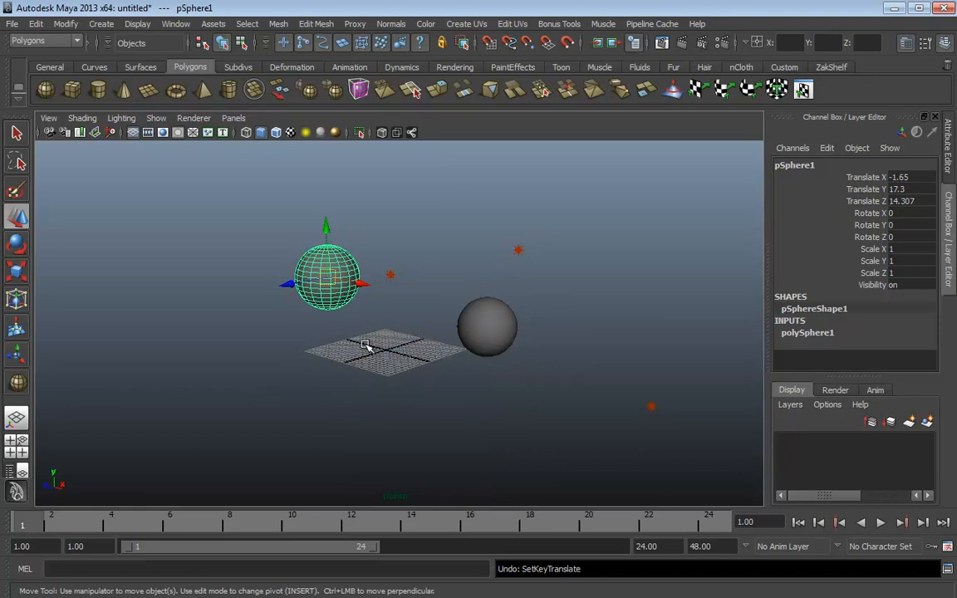
pyautogui.press('e')
pyautogui.moveTo(297, 231); pyautogui.dragTo(309, 333)
pyautogui.press('w')
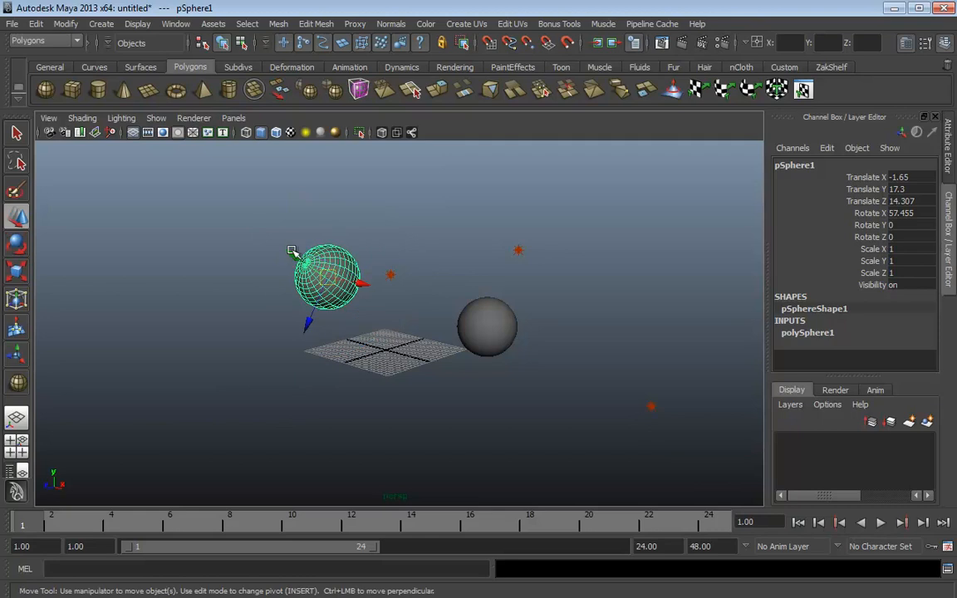
pyautogui.moveTo(292, 253); pyautogui.dragTo(330, 255)
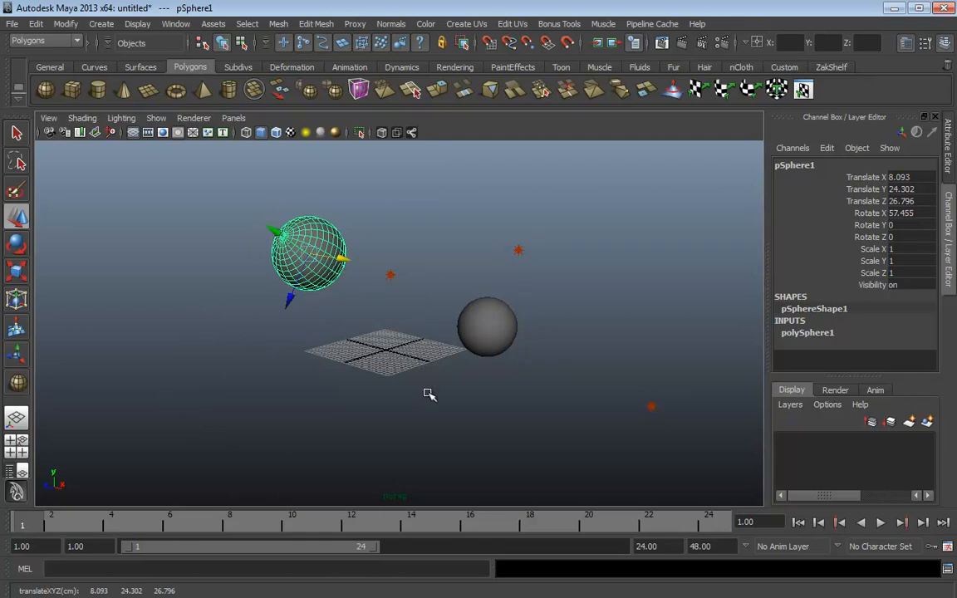
pyautogui.moveTo(379, 319); pyautogui.dragTo(332, 321)
pyautogui.moveTo(308, 201); pyautogui.dragTo(311, 226)
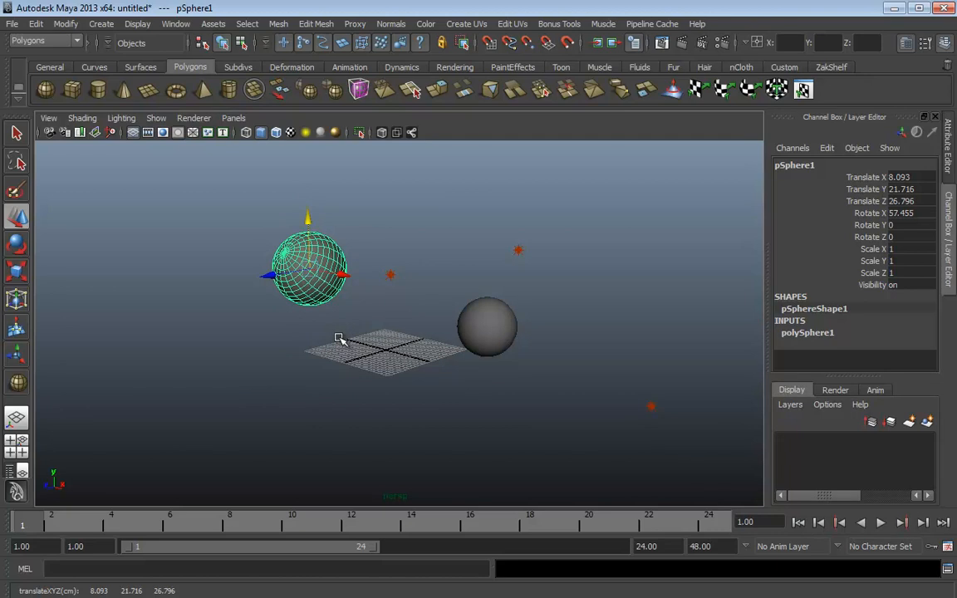
pyautogui.hotkey('ctrl', 'z')
pyautogui.hotkey('ctrl', 'z')
pyautogui.hotkey('ctrl', 'z')
pyautogui.hotkey('ctrl', 'z')
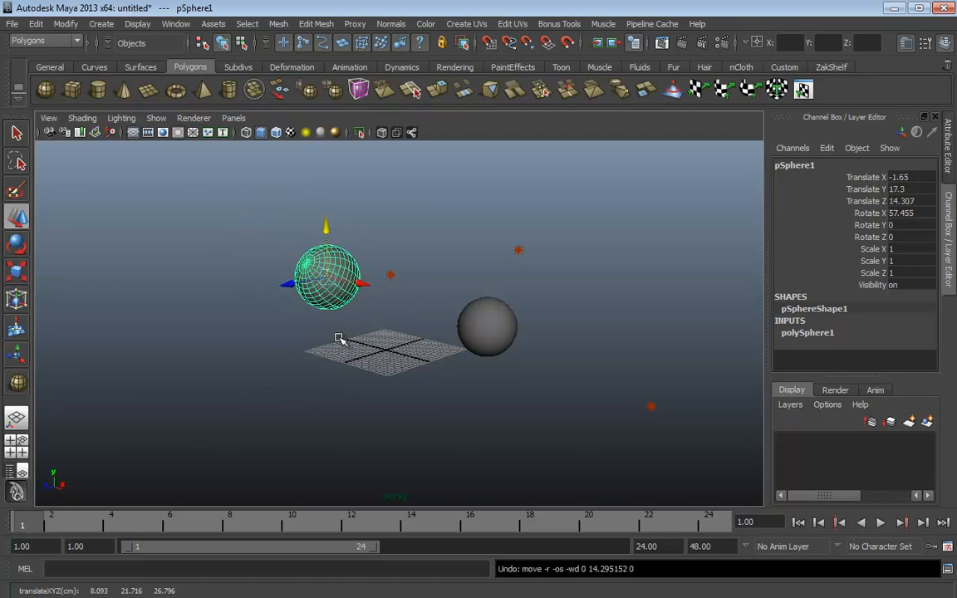
pyautogui.keyDown('alt'); pyautogui.moveTo(403, 369); pyautogui.dragTo(367, 352, button='middle'); pyautogui.keyUp('alt')
pyautogui.keyDown('alt'); pyautogui.moveTo(367, 353); pyautogui.dragTo(318, 359, button='right'); pyautogui.keyUp('alt')
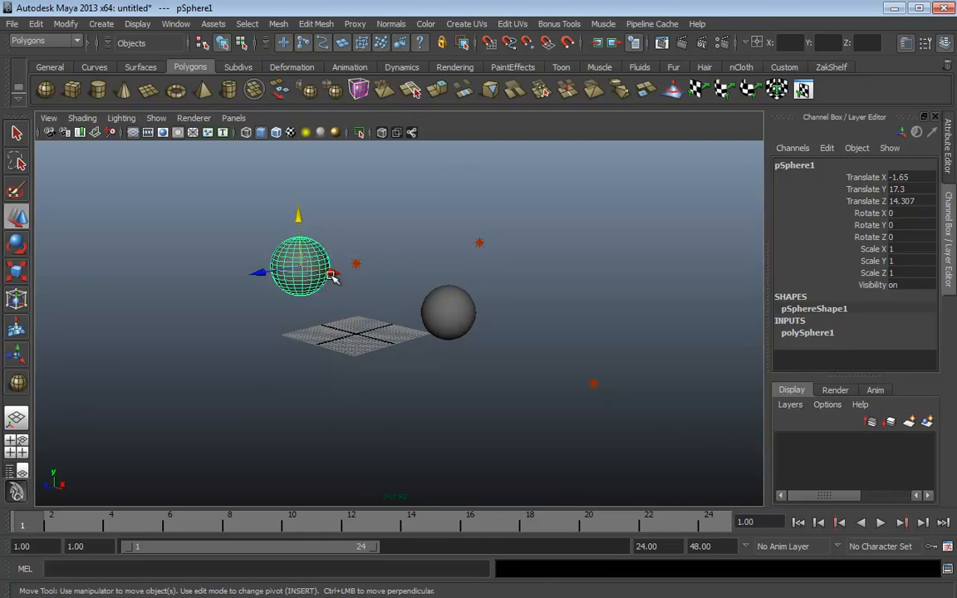
# Drop the sphere down along Y onto the grid plane
pyautogui.moveTo(376, 341)
pyautogui.keyDown('alt'); pyautogui.mouseDown()
pyautogui.moveTo(376, 321)
pyautogui.moveTo(379, 329)
pyautogui.mouseUp(); pyautogui.keyUp('alt')
pyautogui.moveTo(305, 206); pyautogui.dragTo(306, 256)
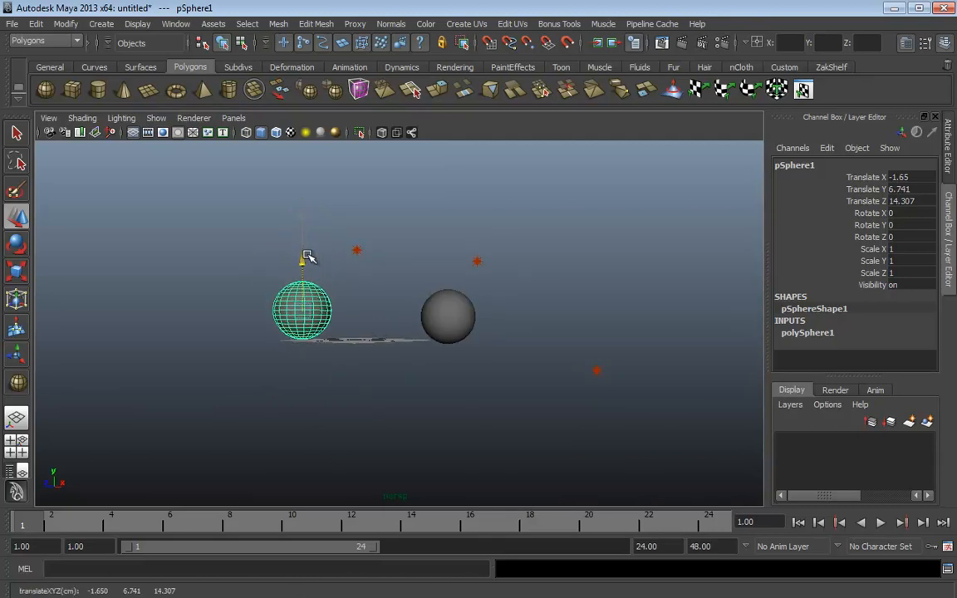
pyautogui.keyDown('alt'); pyautogui.moveTo(376, 309); pyautogui.dragTo(389, 357); pyautogui.keyUp('alt')
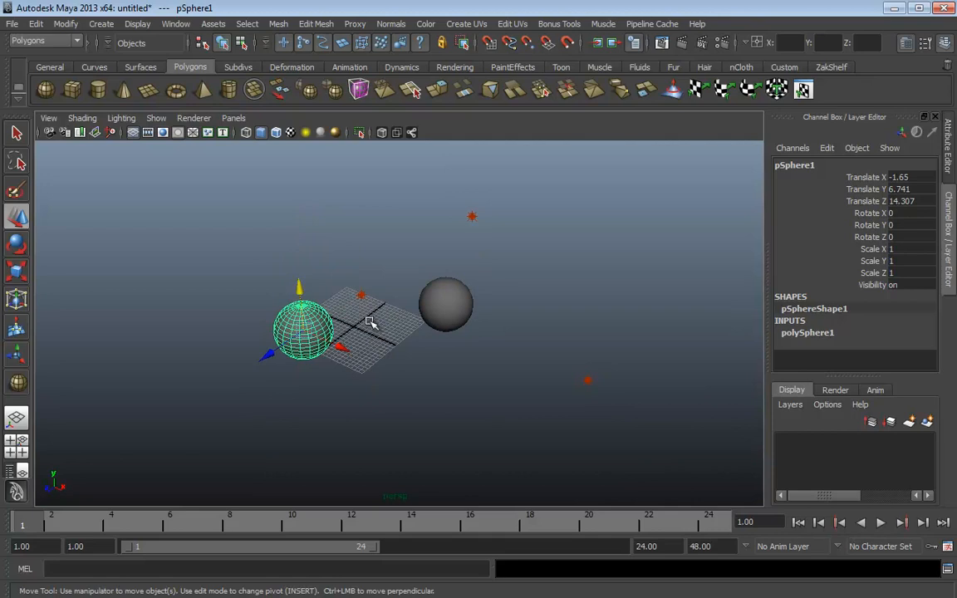
pyautogui.keyDown('ctrl'); pyautogui.moveTo(298, 287); pyautogui.dragTo(301, 290); pyautogui.keyUp('ctrl')
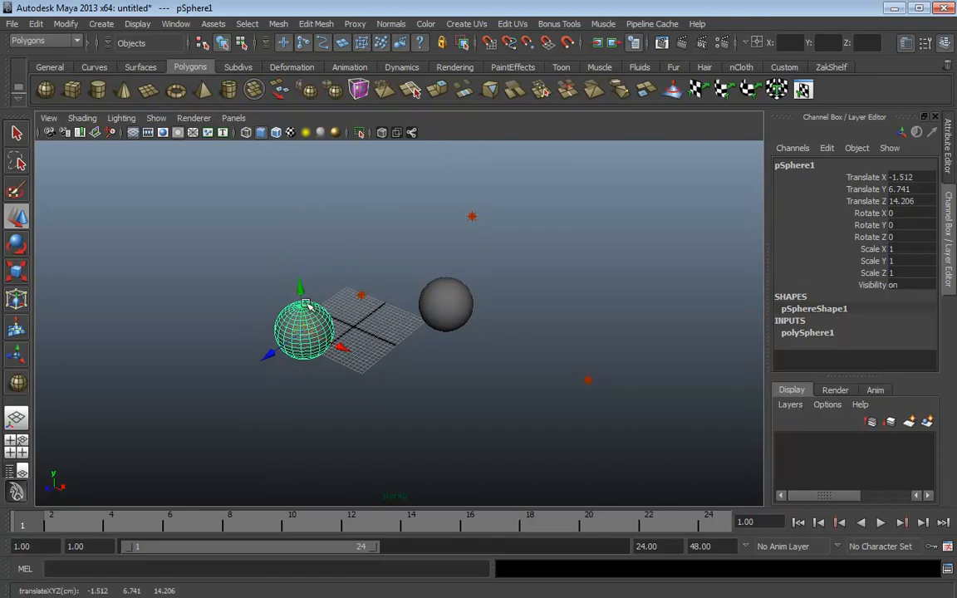
# Slide the sphere across the plane to translate -0.999, 6.741, 15.197
pyautogui.scroll(5, 306, 354)
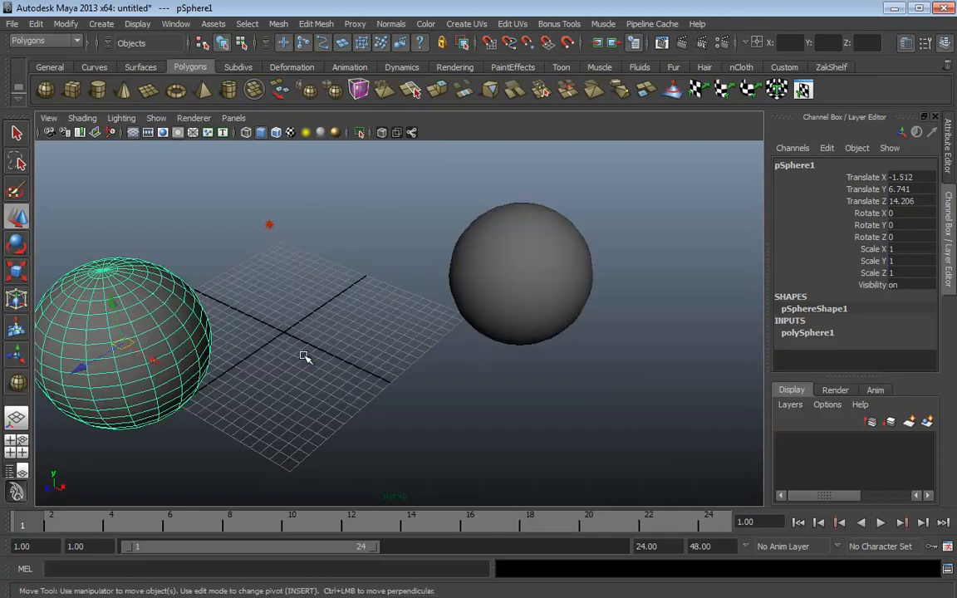
pyautogui.keyDown('alt'); pyautogui.moveTo(212, 354); pyautogui.dragTo(382, 336, button='middle'); pyautogui.keyUp('alt')
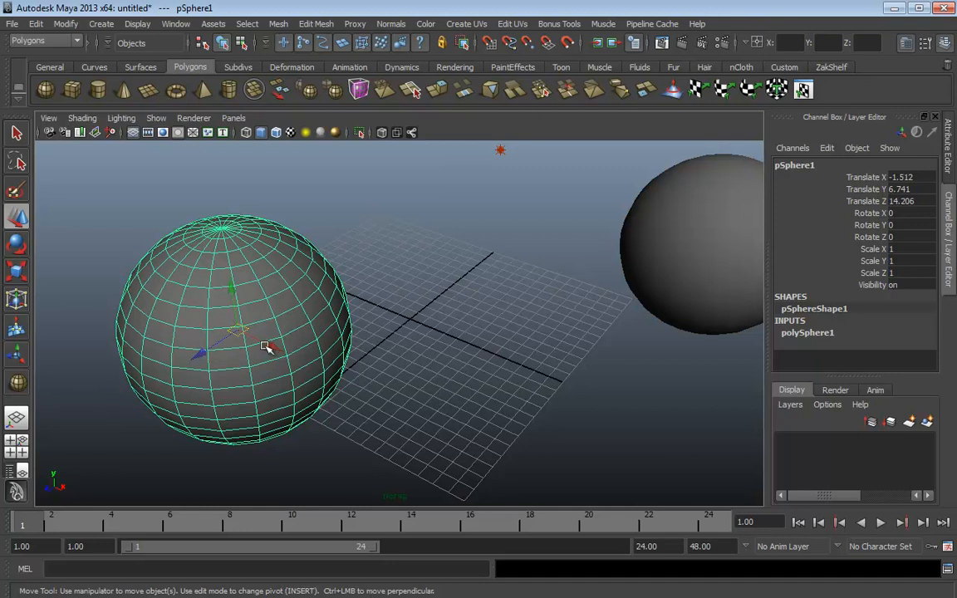
pyautogui.scroll(-5, 335, 372)
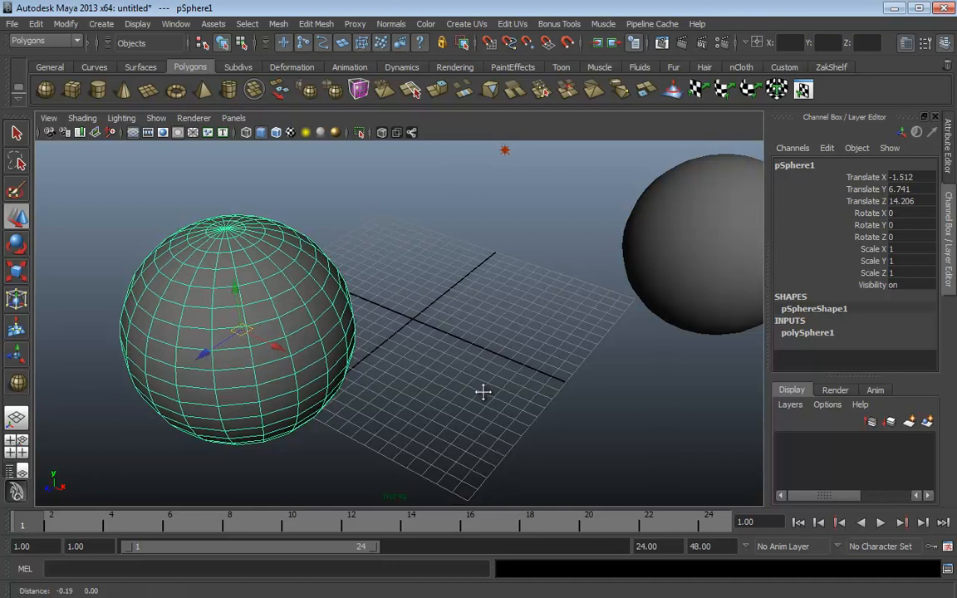
pyautogui.scroll(-2, 335, 372)
pyautogui.moveTo(345, 324); pyautogui.dragTo(343, 296)
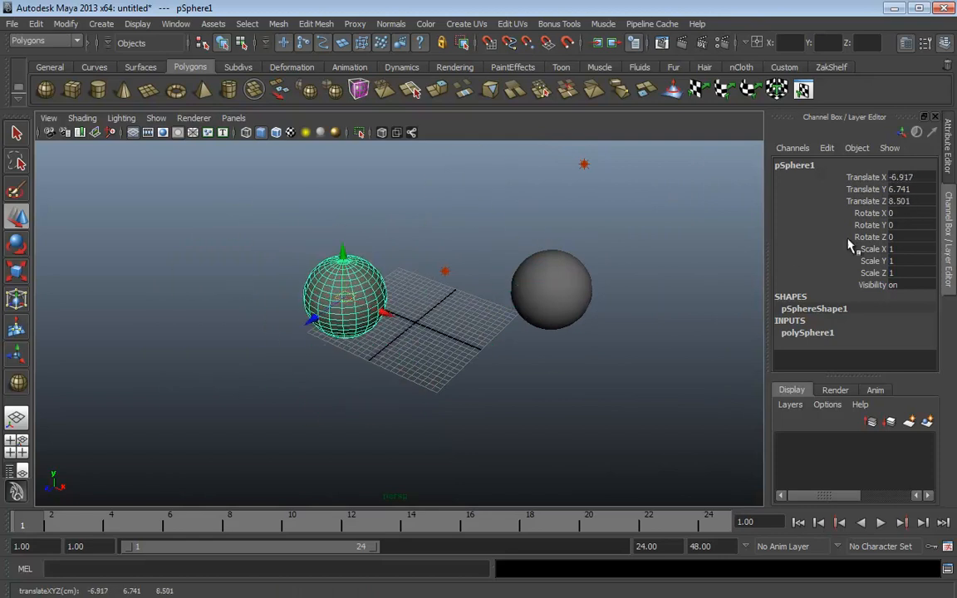
pyautogui.click(860, 189)
pyautogui.moveTo(348, 298); pyautogui.dragTo(349, 337)
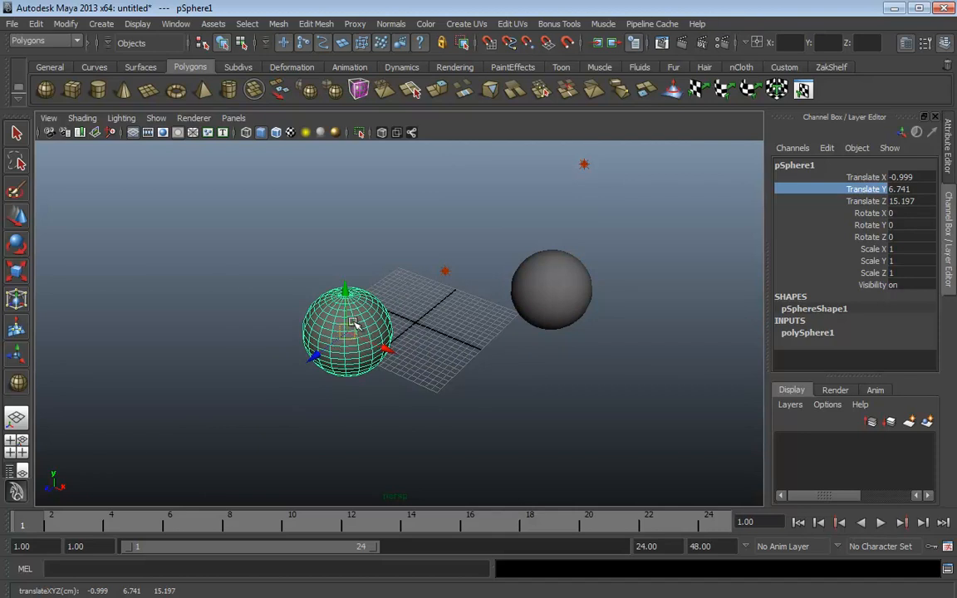
pyautogui.keyDown('alt'); pyautogui.moveTo(470, 322); pyautogui.dragTo(468, 308, button='middle'); pyautogui.keyUp('alt')
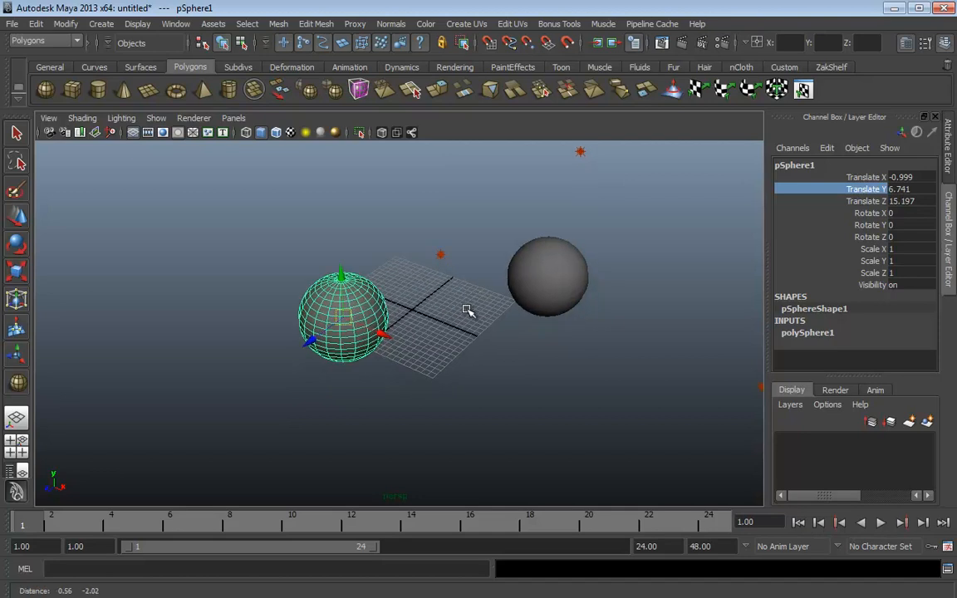
pyautogui.keyDown('alt'); pyautogui.moveTo(468, 309); pyautogui.dragTo(425, 315, button='right'); pyautogui.keyUp('alt')
# Switch to the Rotate tool, try a rotation on pSphere1 and undo it
pyautogui.press('e')
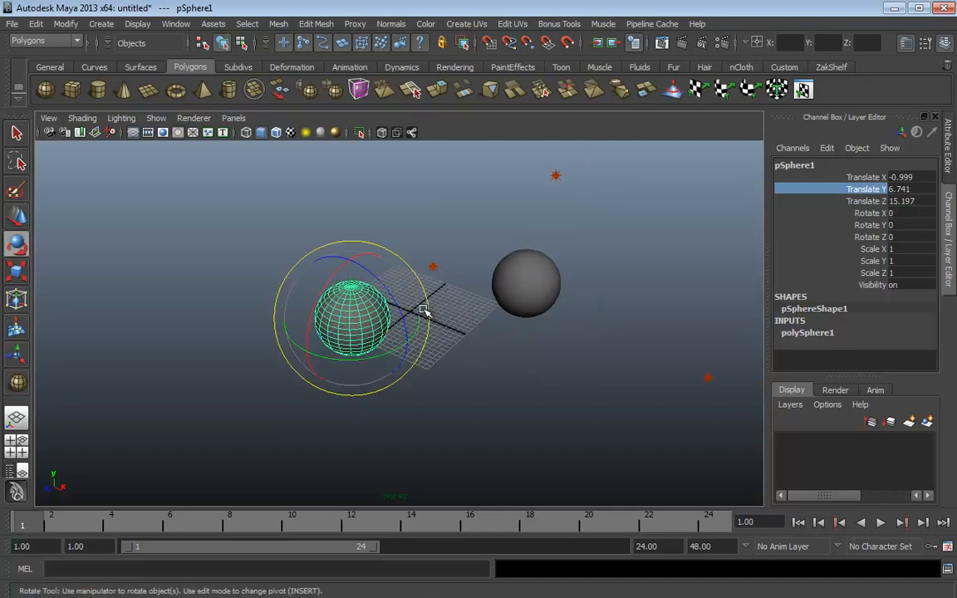
pyautogui.keyDown('alt'); pyautogui.moveTo(431, 263); pyautogui.dragTo(411, 248); pyautogui.keyUp('alt')
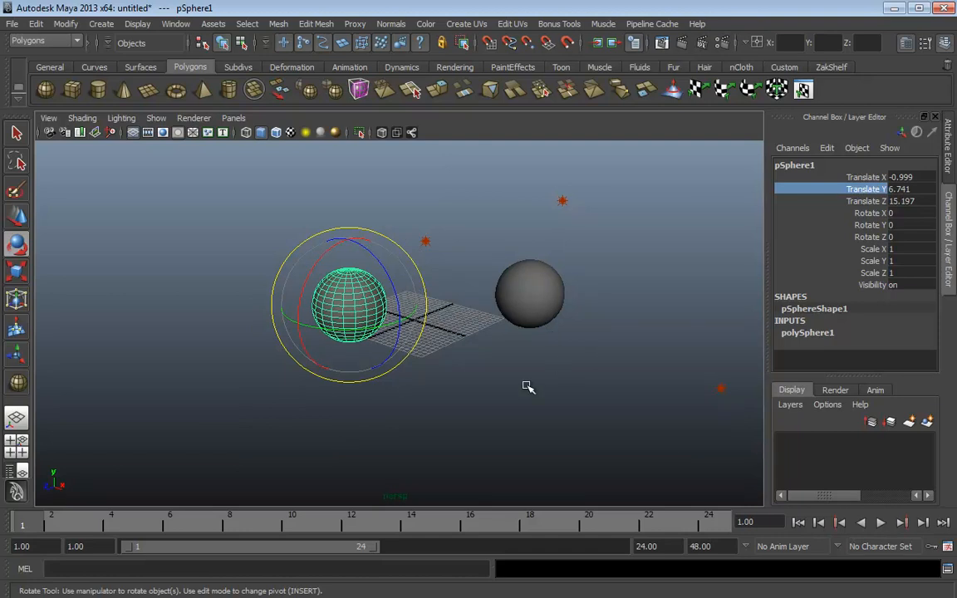
pyautogui.keyDown('alt'); pyautogui.moveTo(524, 387); pyautogui.dragTo(573, 381); pyautogui.keyUp('alt')
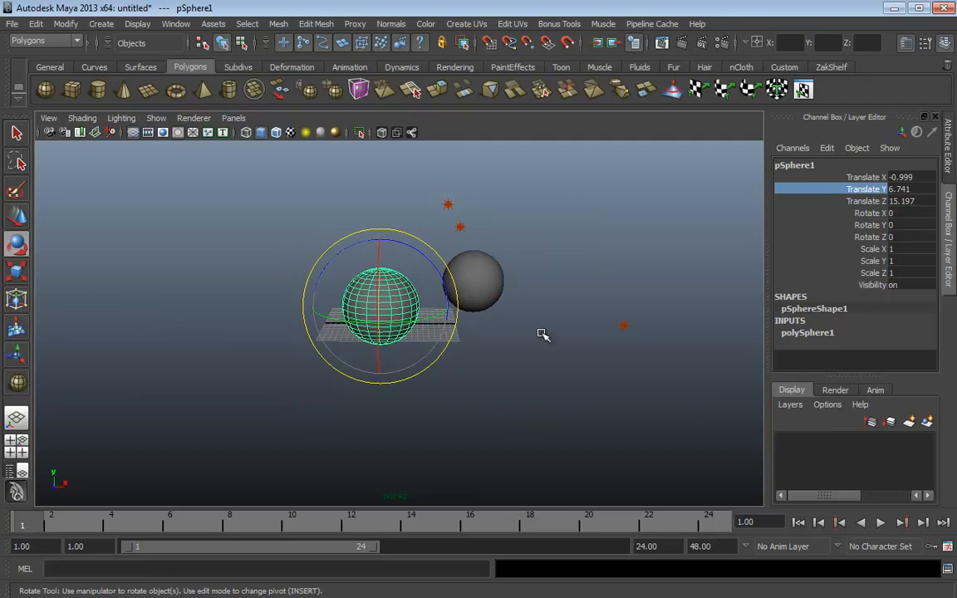
pyautogui.keyDown('alt'); pyautogui.moveTo(581, 333); pyautogui.dragTo(331, 266); pyautogui.keyUp('alt')
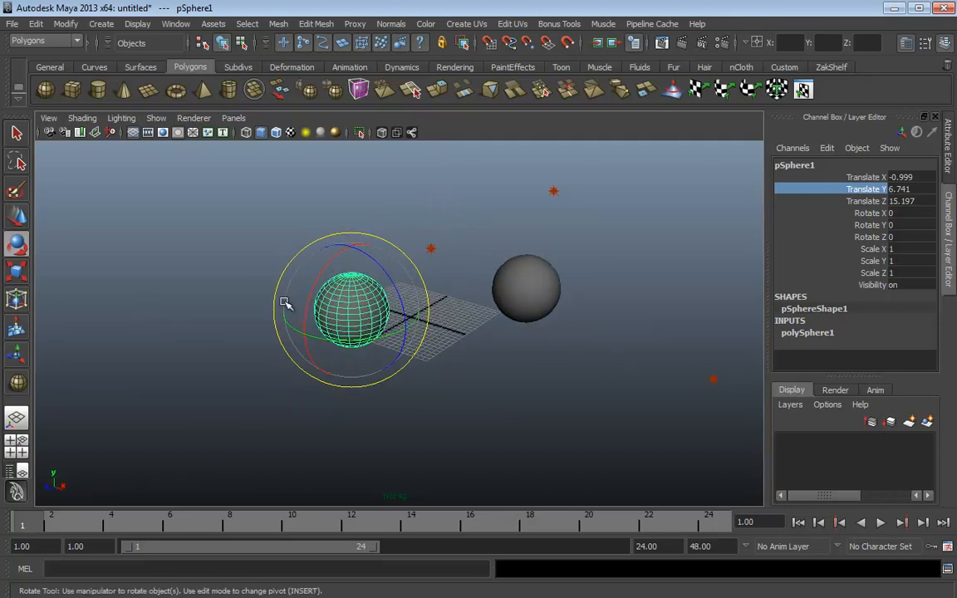
pyautogui.keyDown('alt'); pyautogui.moveTo(394, 304); pyautogui.dragTo(376, 290); pyautogui.keyUp('alt')
pyautogui.hotkey('ctrl', 'z')
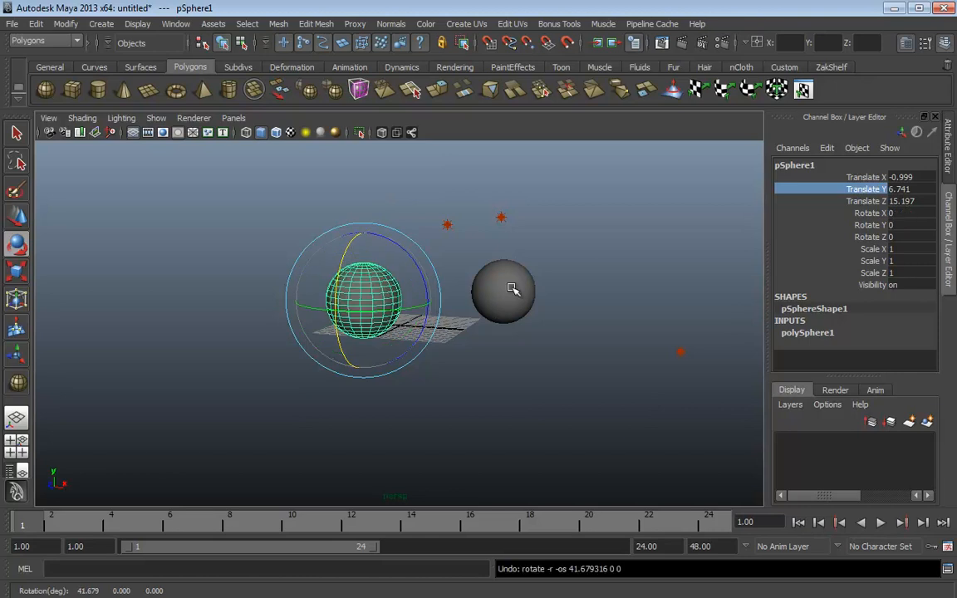
pyautogui.keyDown('alt'); pyautogui.moveTo(515, 285); pyautogui.dragTo(522, 312); pyautogui.keyUp('alt')
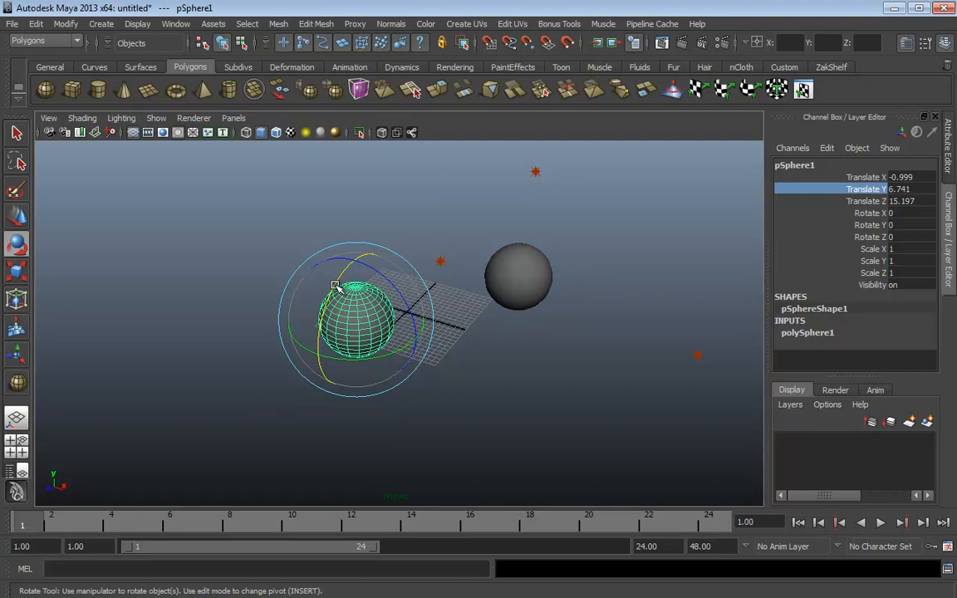
# Rotate pSphere1 about 31° around X and freely, undoing each trial rotation
pyautogui.moveTo(335, 286); pyautogui.dragTo(323, 325)
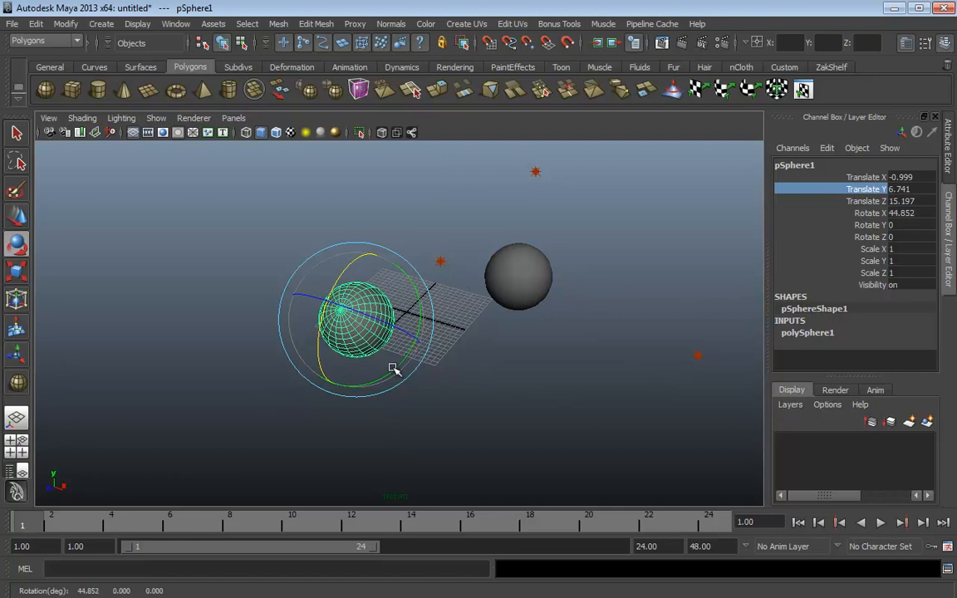
pyautogui.moveTo(394, 369); pyautogui.dragTo(278, 348)
pyautogui.hotkey('ctrl', 'z')
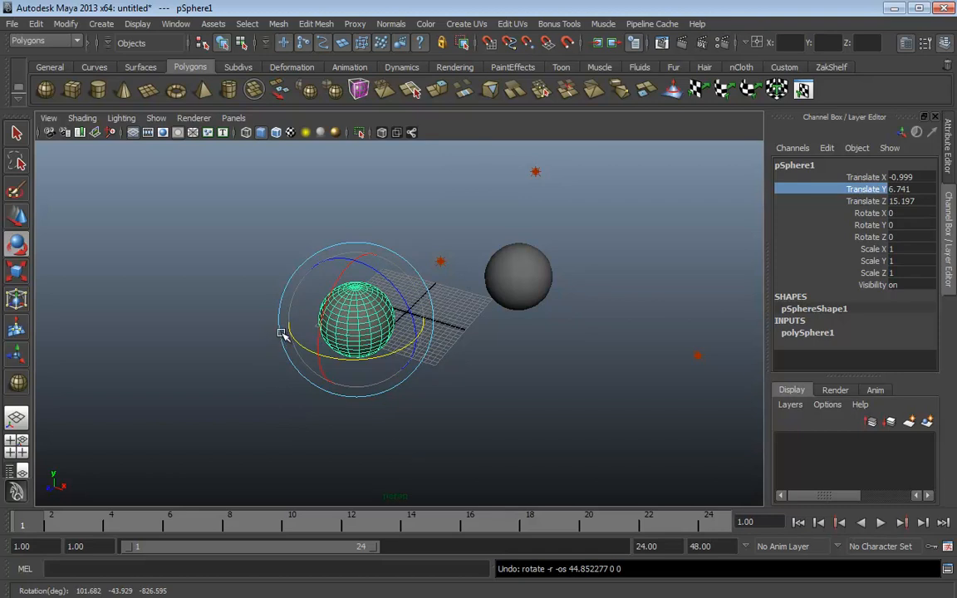
pyautogui.moveTo(341, 277); pyautogui.dragTo(303, 369)
pyautogui.hotkey('ctrl', 'z')
pyautogui.hotkey('ctrl', 'z')
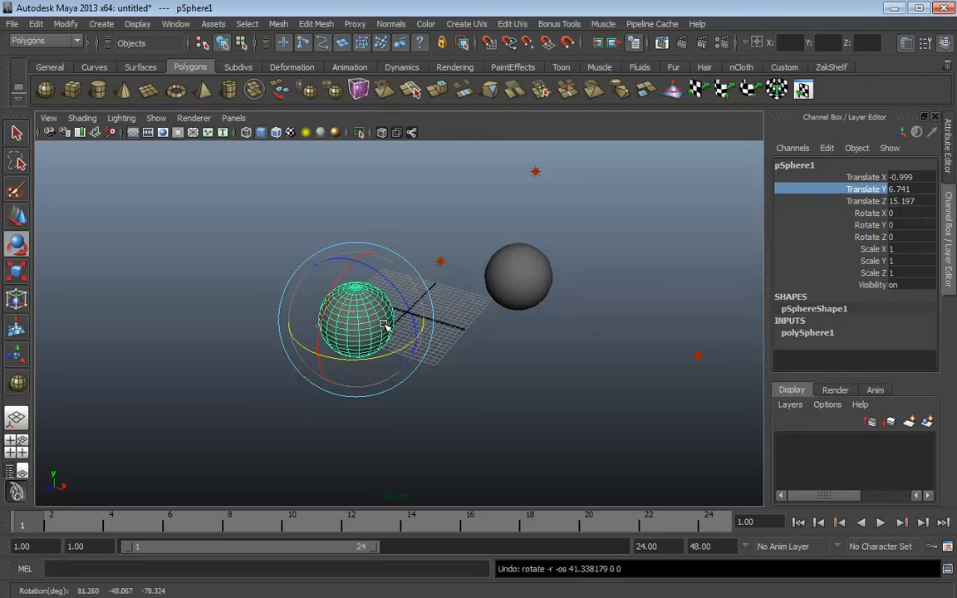
# In Gimbal rotate mode, turn pSphere1 around X, Y and Z, then undo these and its last move
pyautogui.press('e')
pyautogui.click(525, 384)
pyautogui.press('e')
pyautogui.click(525, 385)
pyautogui.moveTo(527, 386); pyautogui.dragTo(553, 367)
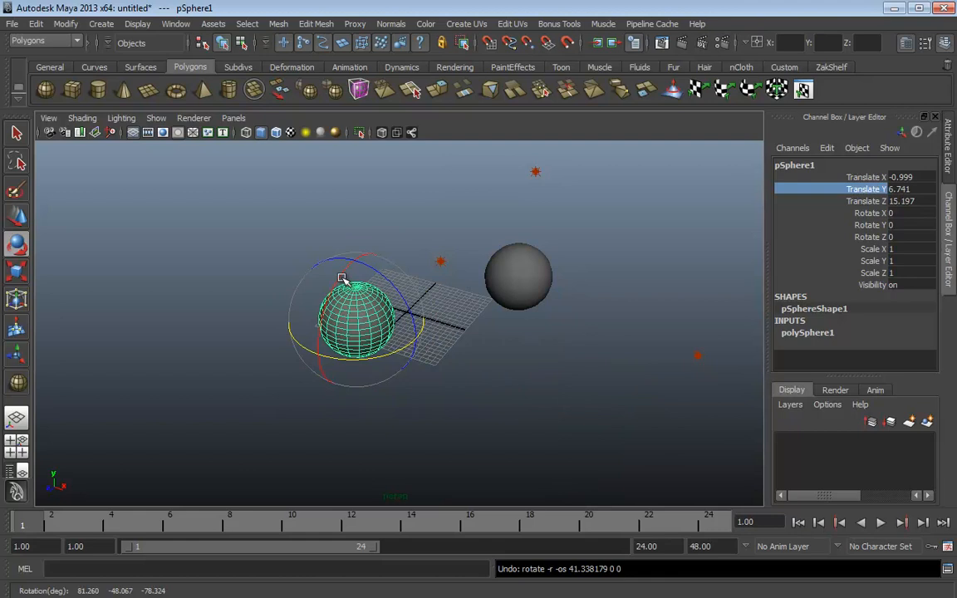
pyautogui.moveTo(342, 274)
pyautogui.mouseDown()
pyautogui.moveTo(329, 322)
pyautogui.moveTo(336, 293)
pyautogui.mouseUp()
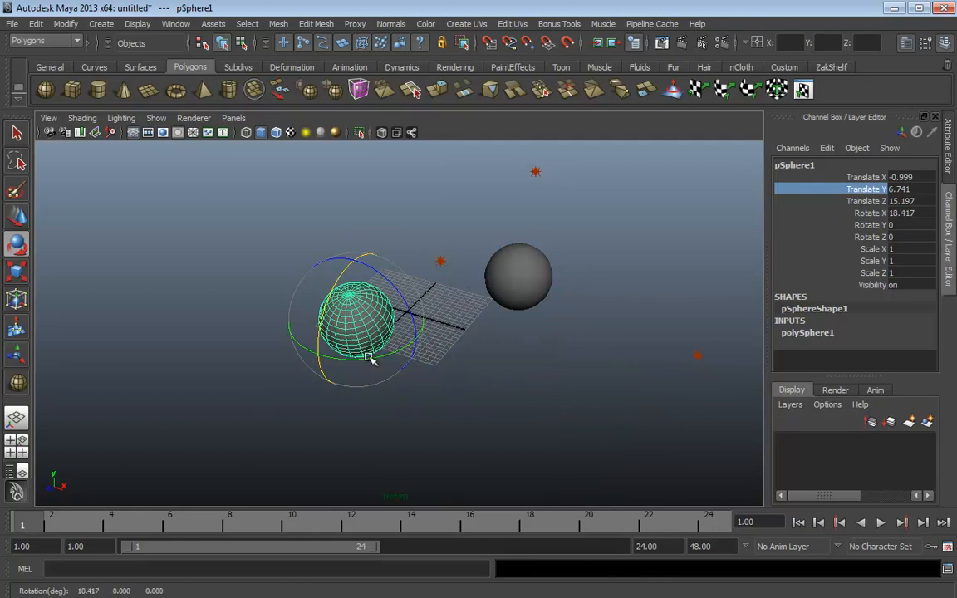
pyautogui.moveTo(371, 360)
pyautogui.mouseDown()
pyautogui.moveTo(309, 356)
pyautogui.moveTo(379, 349)
pyautogui.mouseUp()
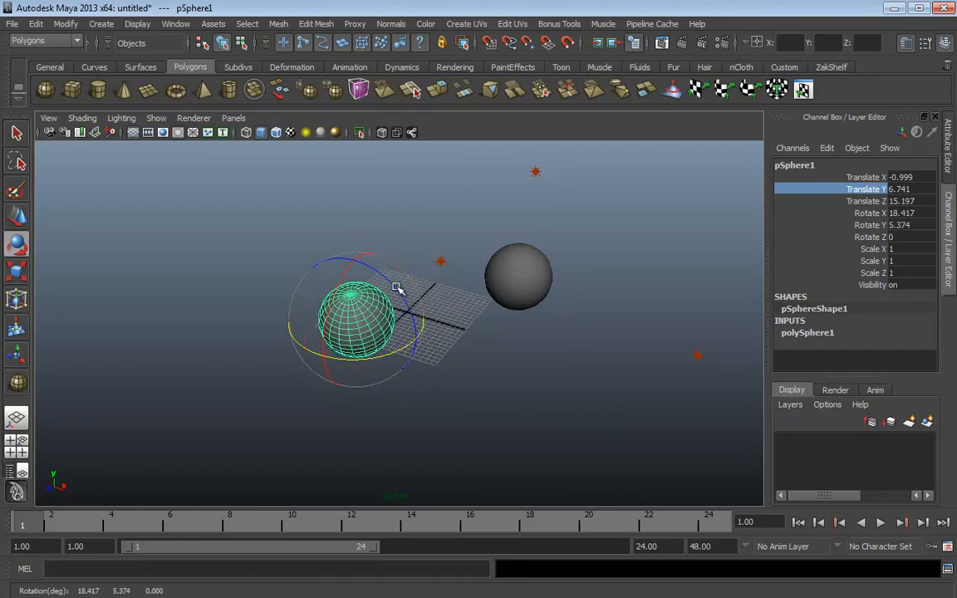
pyautogui.moveTo(398, 289); pyautogui.dragTo(331, 303)
pyautogui.moveTo(299, 266); pyautogui.dragTo(444, 286)
pyautogui.hotkey('ctrl', 'z')
pyautogui.hotkey('ctrl', 'z')
pyautogui.hotkey('ctrl', 'z')
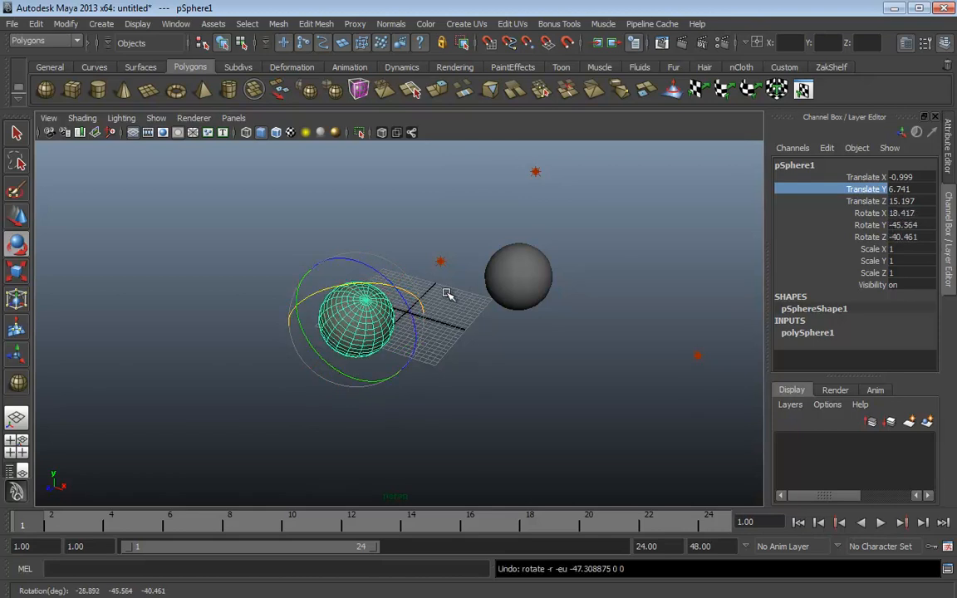
pyautogui.hotkey('ctrl', 'z')
pyautogui.hotkey('ctrl', 'z')
pyautogui.hotkey('ctrl', 'z')
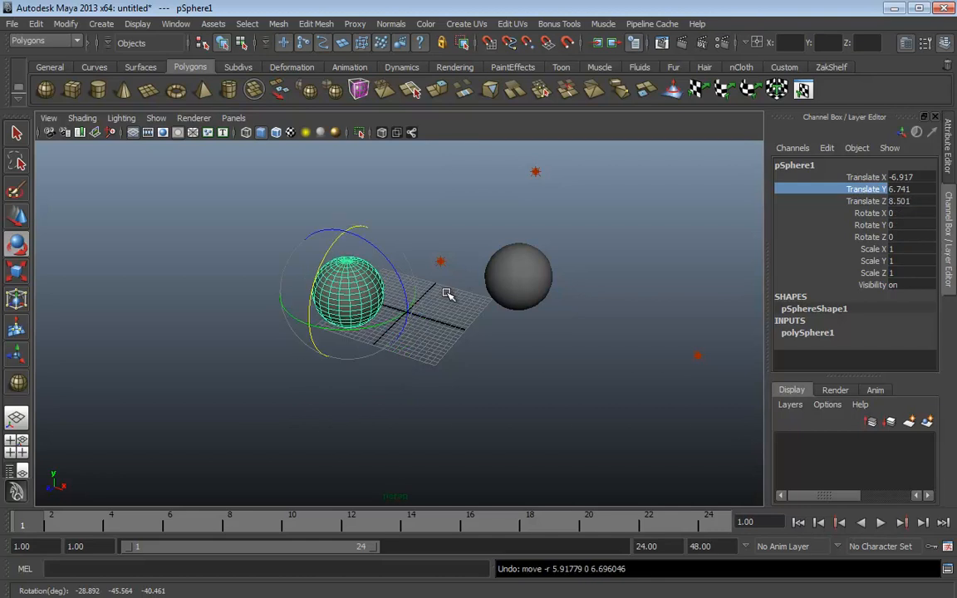
# Set rotation to World axes, test-rotate pSphere1 around X and undo, then select pSphere2
pyautogui.press('w')
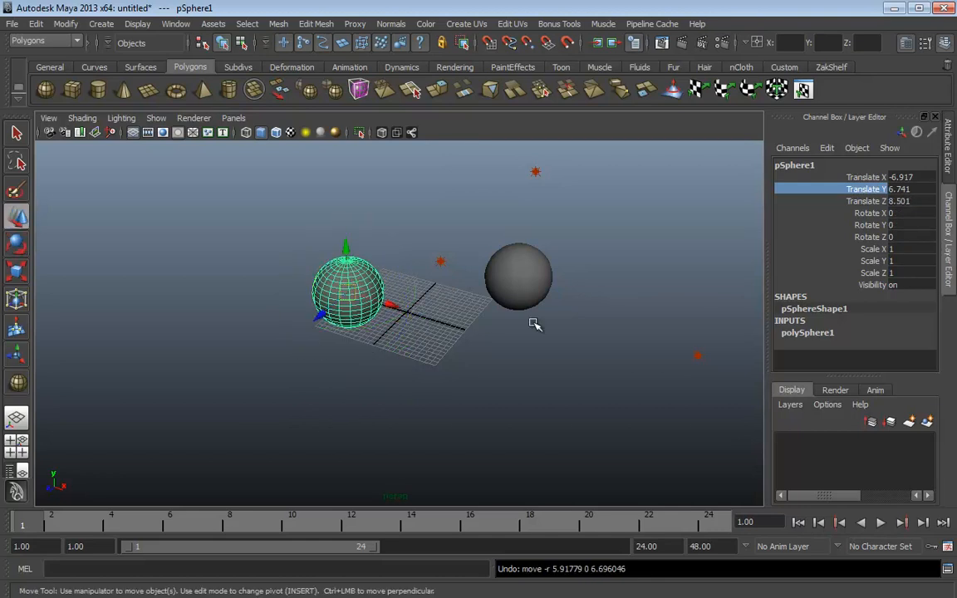
pyautogui.click(535, 324)
pyautogui.press('e')
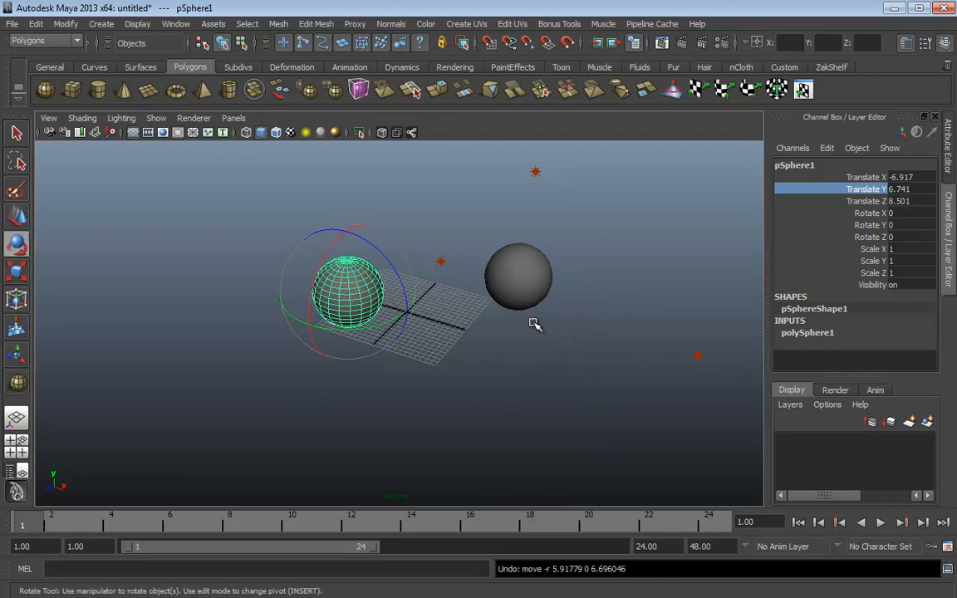
pyautogui.click(534, 325)
pyautogui.click(474, 324)
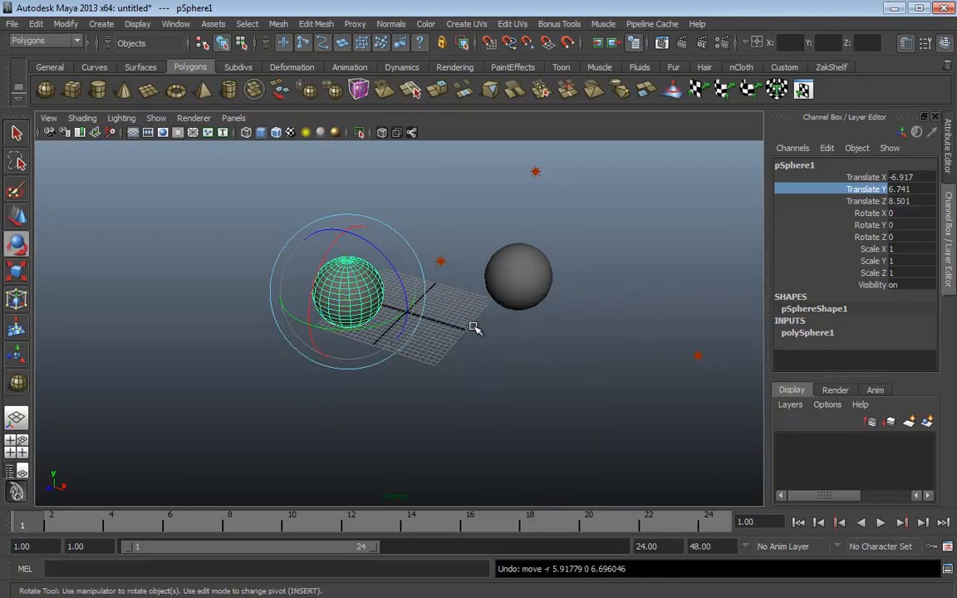
pyautogui.click(505, 359)
pyautogui.moveTo(466, 336); pyautogui.dragTo(420, 334)
pyautogui.moveTo(323, 265); pyautogui.dragTo(450, 327)
pyautogui.hotkey('ctrl', 'z')
pyautogui.hotkey('ctrl', 'z')
pyautogui.hotkey('ctrl', 'z')
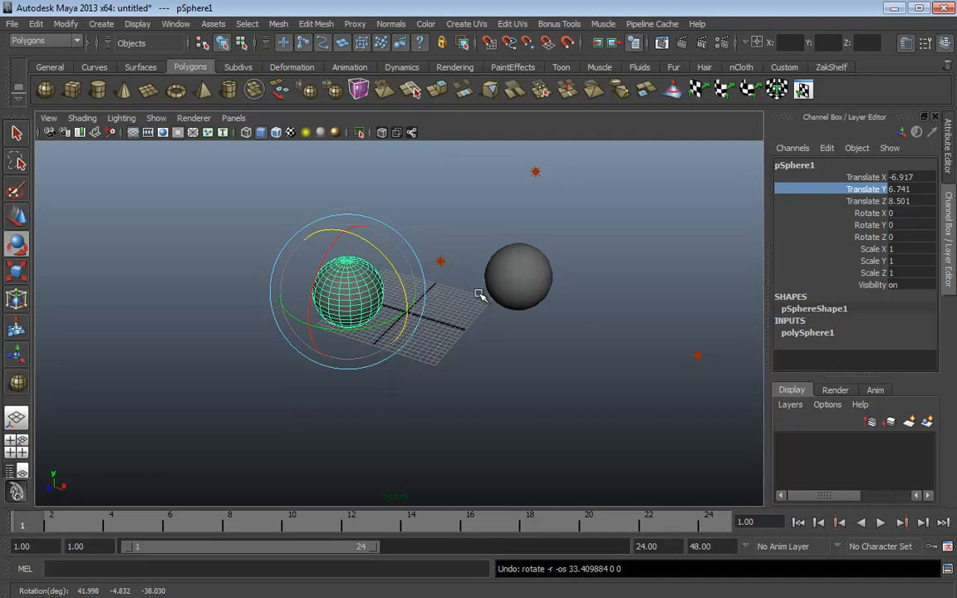
pyautogui.click(506, 270)
pyautogui.press('r')
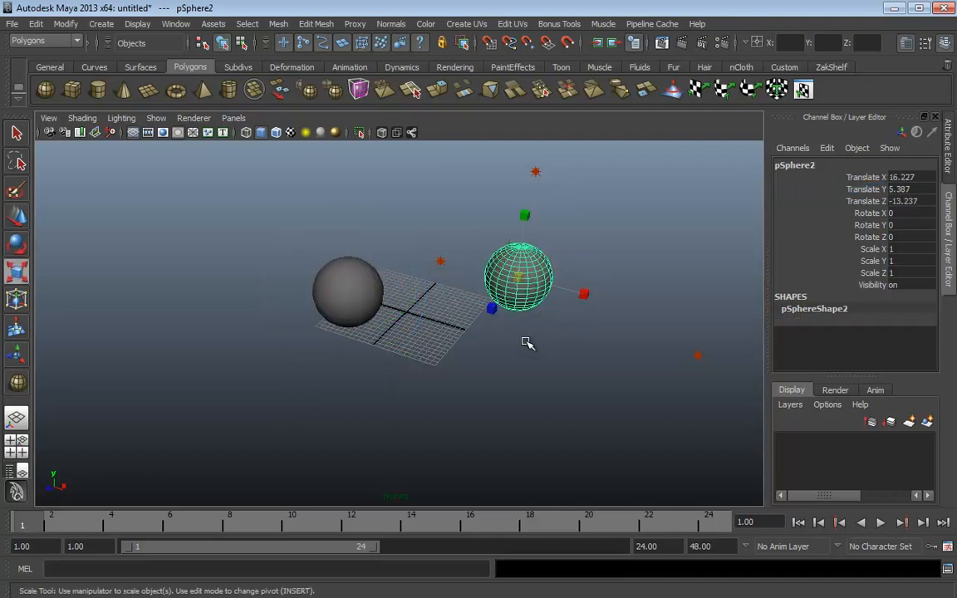
pyautogui.keyDown('alt'); pyautogui.moveTo(540, 347); pyautogui.dragTo(481, 325); pyautogui.keyUp('alt')
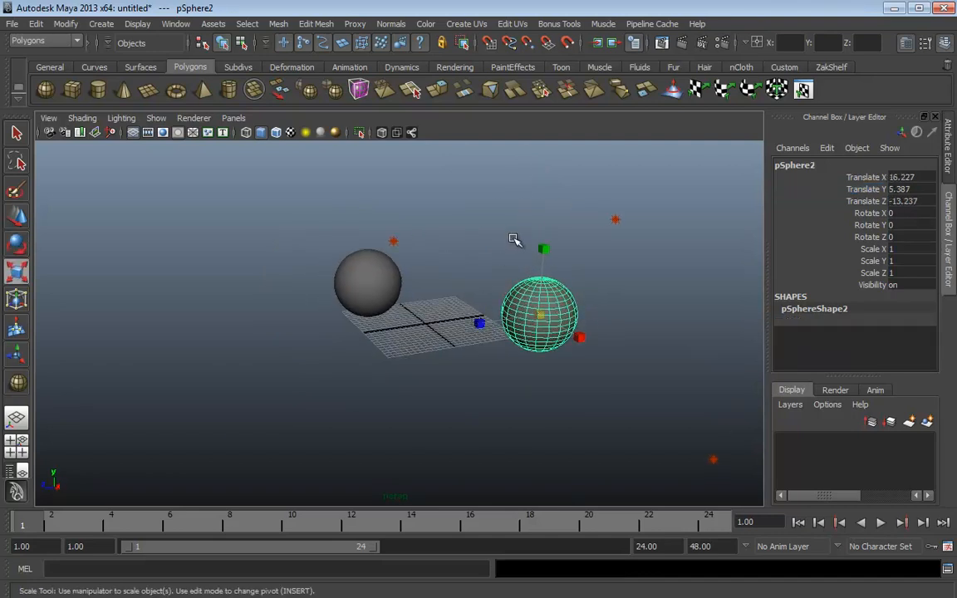
pyautogui.moveTo(545, 250); pyautogui.dragTo(544, 169)
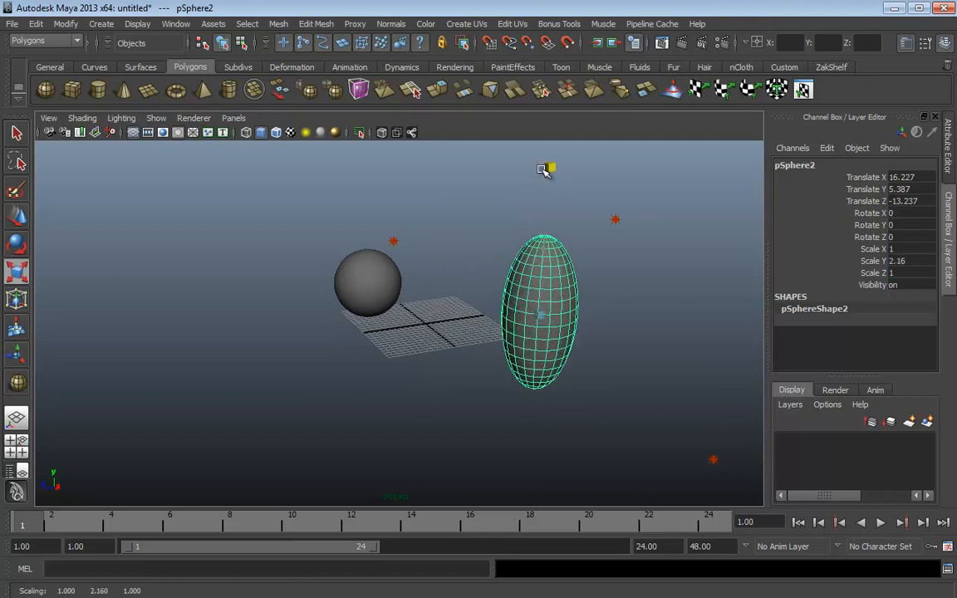
pyautogui.moveTo(582, 335); pyautogui.dragTo(665, 382)
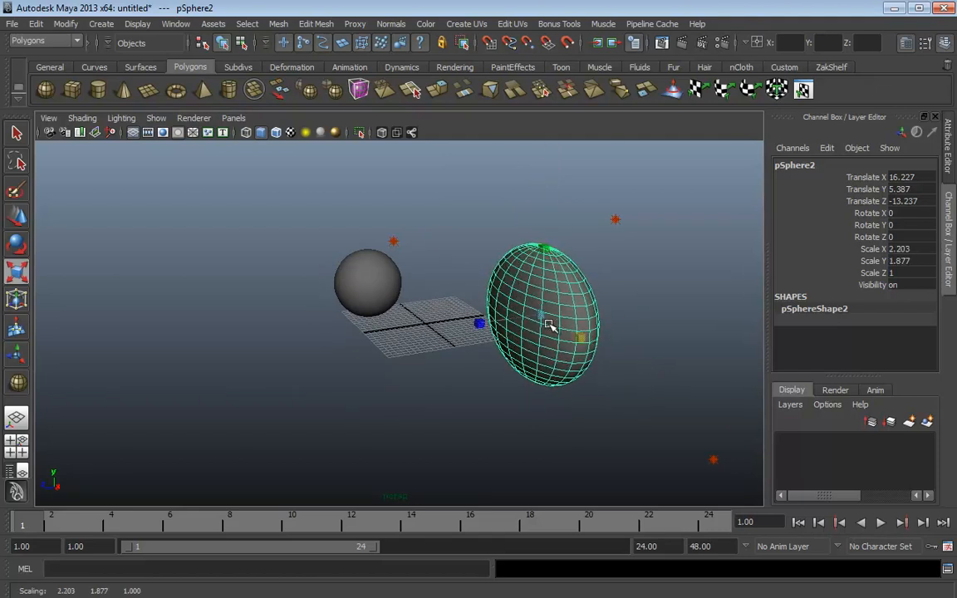
pyautogui.moveTo(540, 321); pyautogui.dragTo(593, 328)
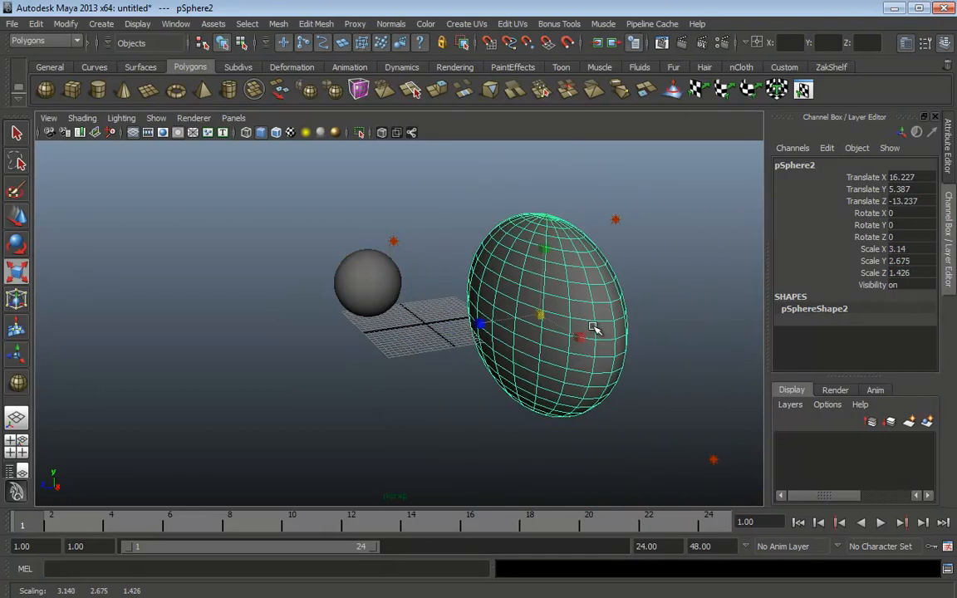
pyautogui.hotkey('ctrl', 'z')
pyautogui.keyDown('alt'); pyautogui.moveTo(662, 321); pyautogui.dragTo(605, 310); pyautogui.keyUp('alt')
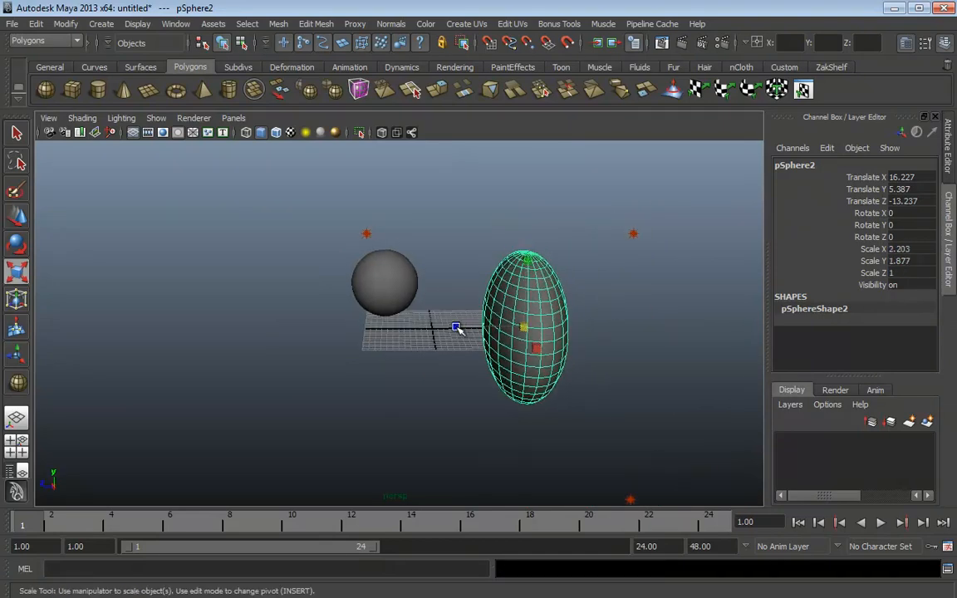
pyautogui.moveTo(456, 328); pyautogui.dragTo(574, 301)
pyautogui.keyDown('alt'); pyautogui.moveTo(620, 331); pyautogui.dragTo(536, 366); pyautogui.keyUp('alt')
pyautogui.moveTo(538, 314); pyautogui.dragTo(543, 366)
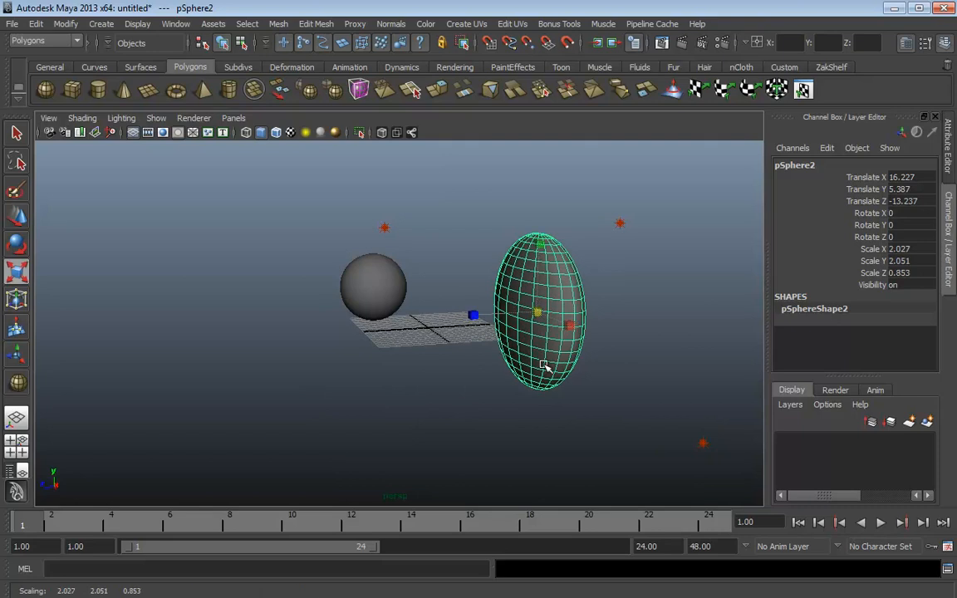
pyautogui.hotkey('ctrl', 'z')
pyautogui.hotkey('ctrl', 'z')
pyautogui.hotkey('ctrl', 'z')
pyautogui.hotkey('ctrl', 'z')
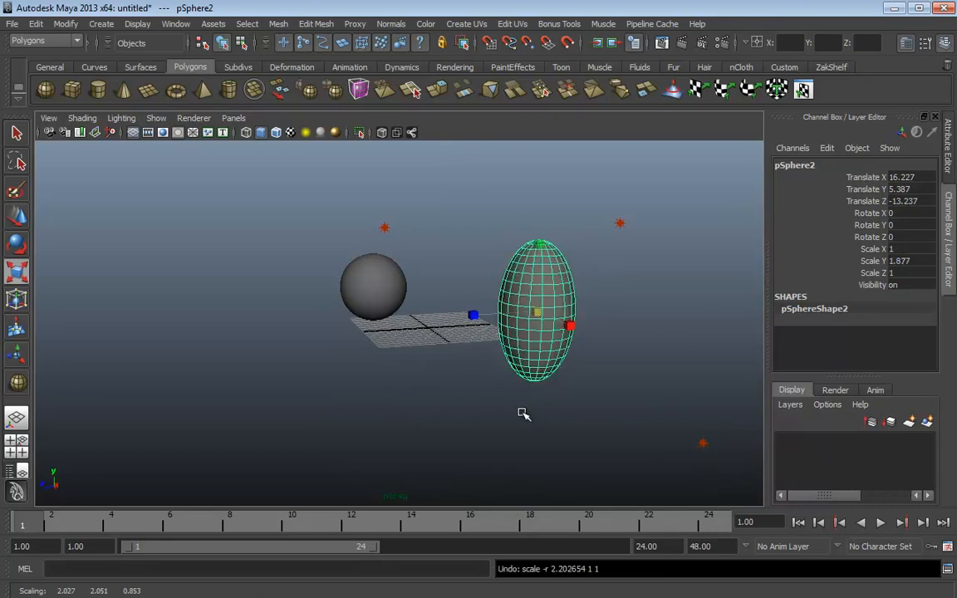
pyautogui.hotkey('ctrl', 'z')
pyautogui.keyDown('alt'); pyautogui.moveTo(513, 412); pyautogui.dragTo(555, 412); pyautogui.keyUp('alt')
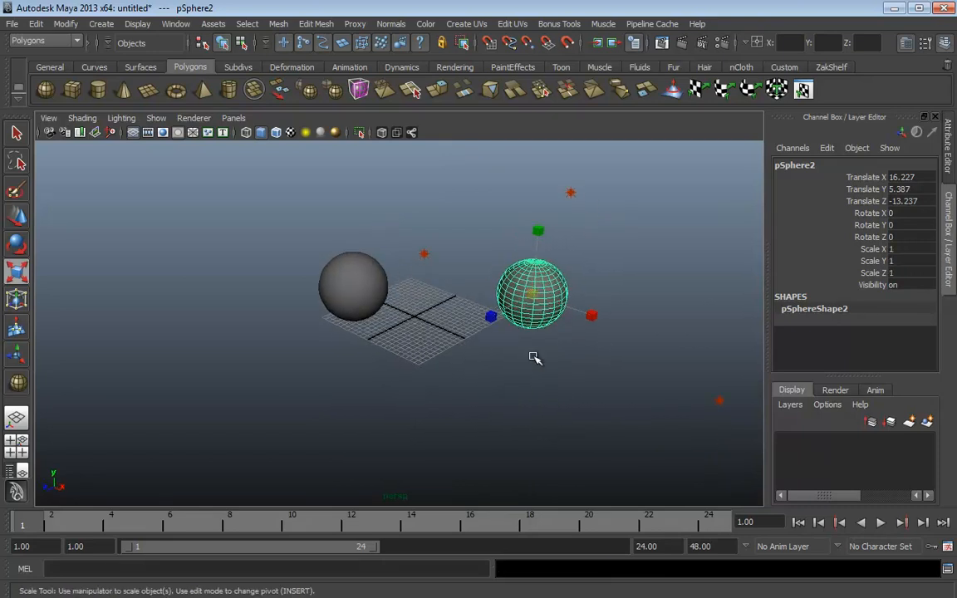
pyautogui.press('r')
pyautogui.moveTo(540, 352)
pyautogui.mouseDown()
pyautogui.moveTo(540, 338)
pyautogui.moveTo(573, 363)
pyautogui.moveTo(524, 363)
pyautogui.moveTo(545, 355)
pyautogui.mouseUp()
pyautogui.keyDown('alt'); pyautogui.moveTo(535, 365); pyautogui.dragTo(495, 370, button='middle'); pyautogui.keyUp('alt')
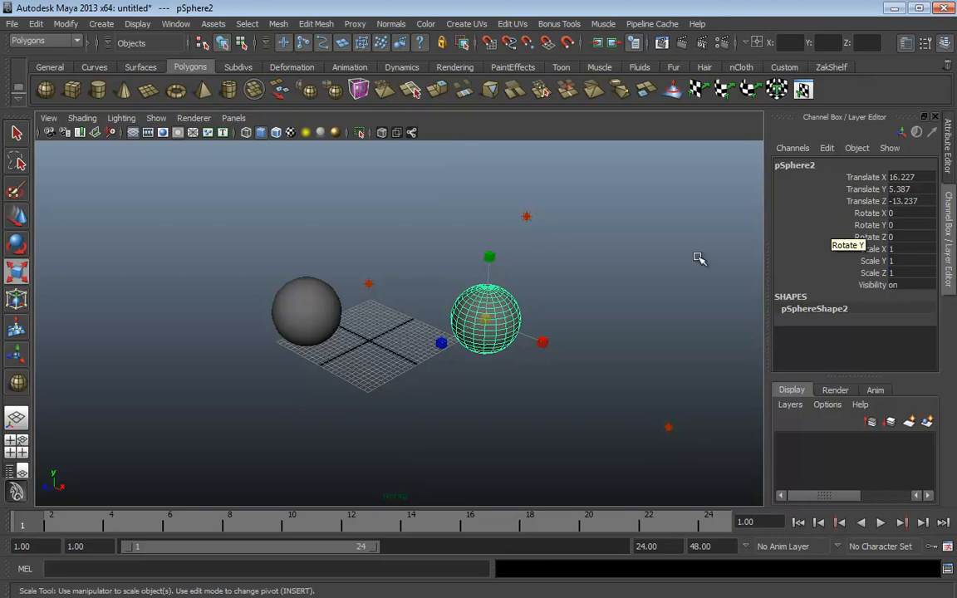
# Select the left sphere and raise its Translate Y to 11.251
pyautogui.click(598, 275)
pyautogui.click(307, 326)
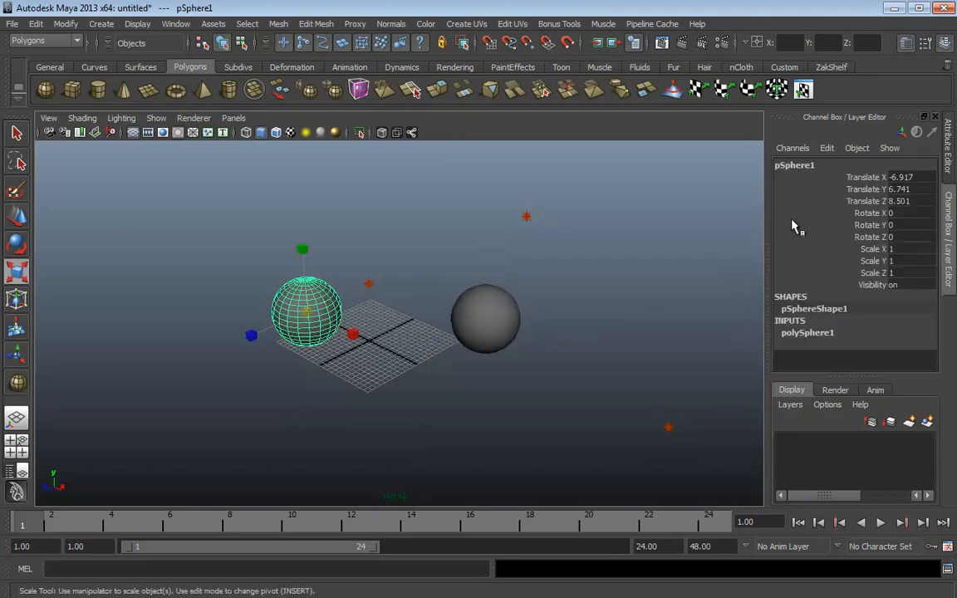
pyautogui.click(864, 190)
pyautogui.press('w')
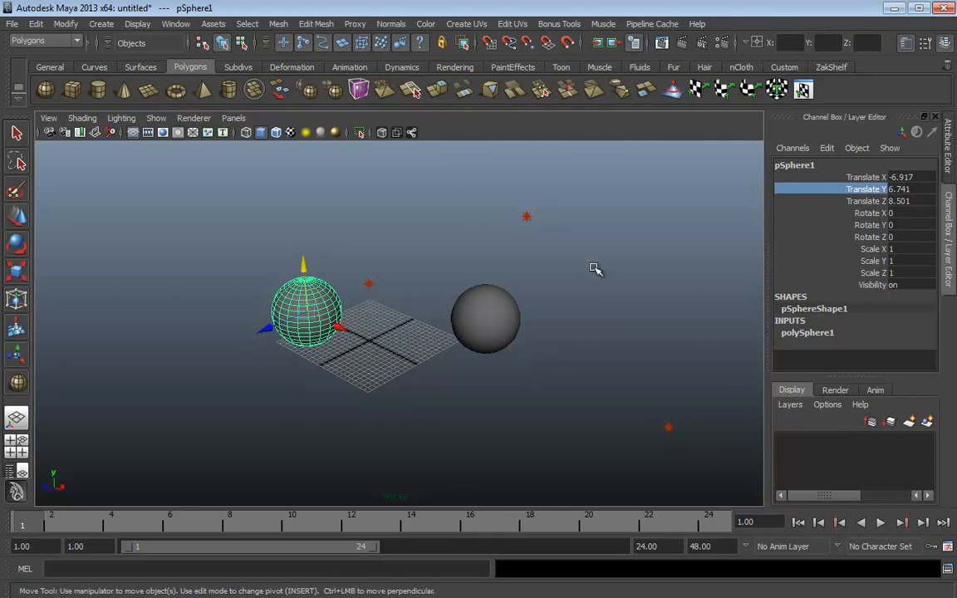
pyautogui.moveTo(563, 264); pyautogui.dragTo(665, 273, button='middle')
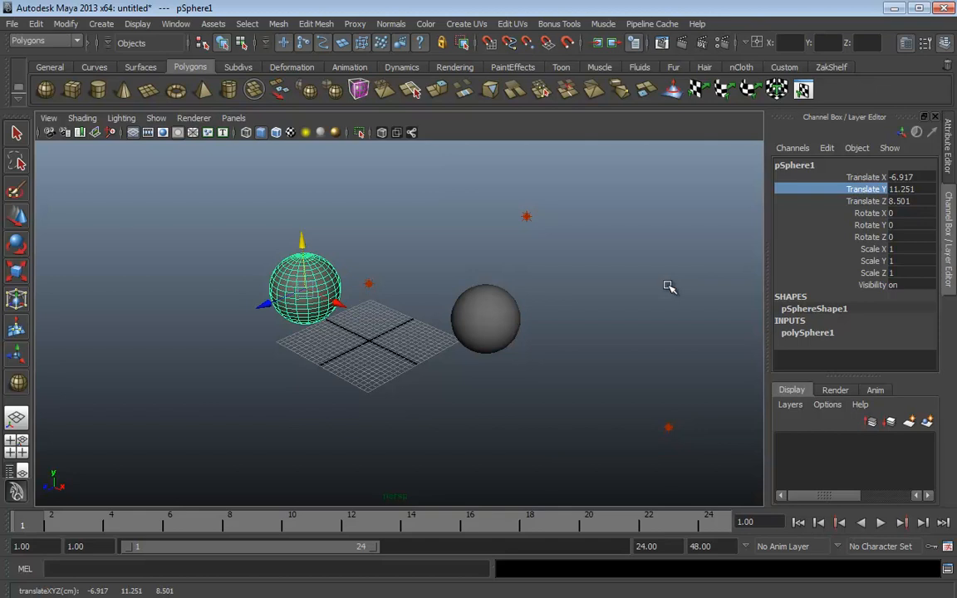
# Set the Rotate tool to Discrete Rotate and reselect the left sphere
pyautogui.click(625, 271)
pyautogui.press('e')
pyautogui.click(626, 272)
pyautogui.moveTo(627, 273); pyautogui.dragTo(676, 271)
pyautogui.click(316, 295)
pyautogui.moveTo(338, 265)
pyautogui.mouseDown()
pyautogui.moveTo(353, 277)
pyautogui.moveTo(336, 244)
pyautogui.moveTo(356, 270)
pyautogui.mouseUp()
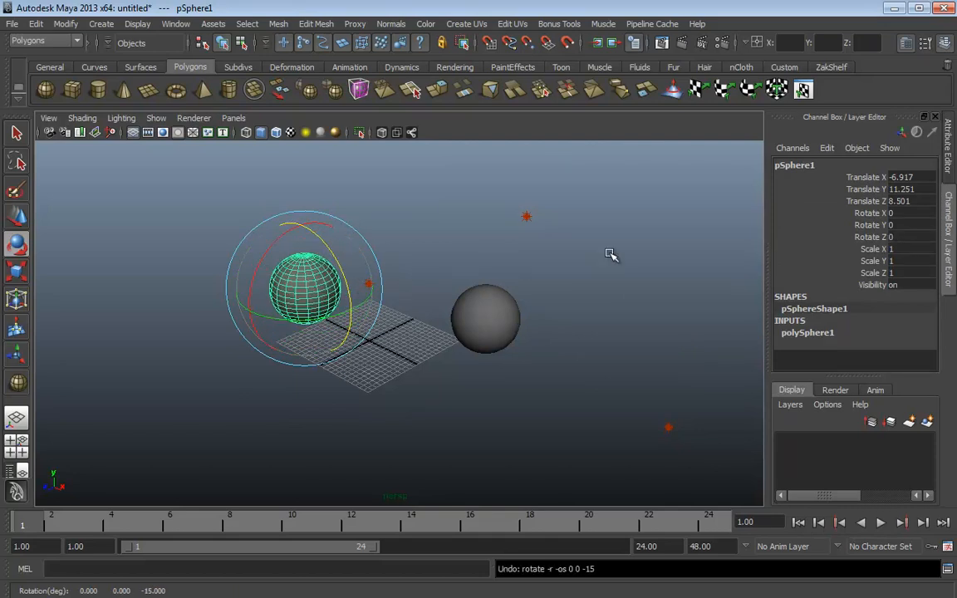
# Set the Rotate tool's Step size to 5 degrees, test a stepped rotation and undo it
pyautogui.click(927, 44)
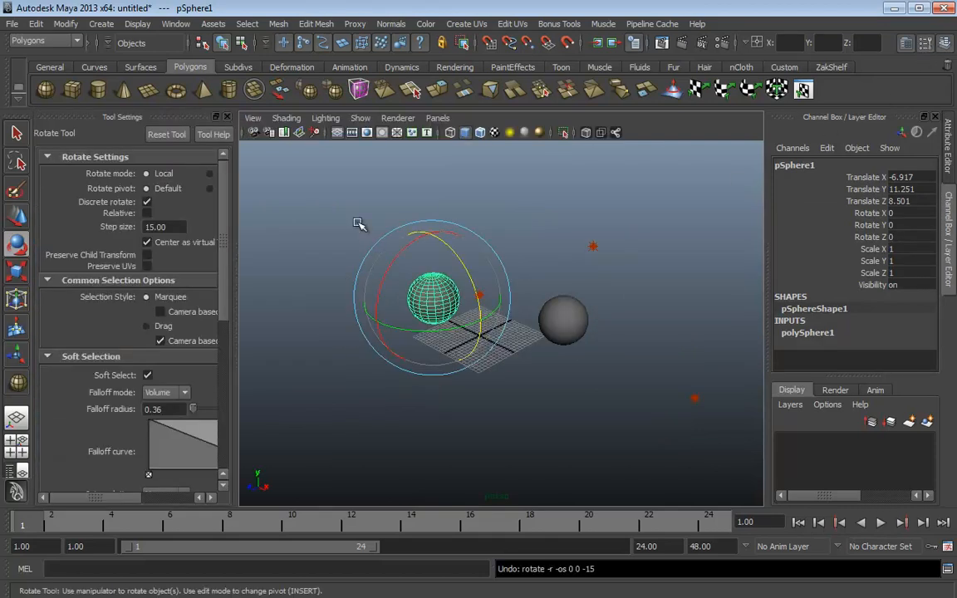
pyautogui.moveTo(177, 227); pyautogui.dragTo(109, 230)
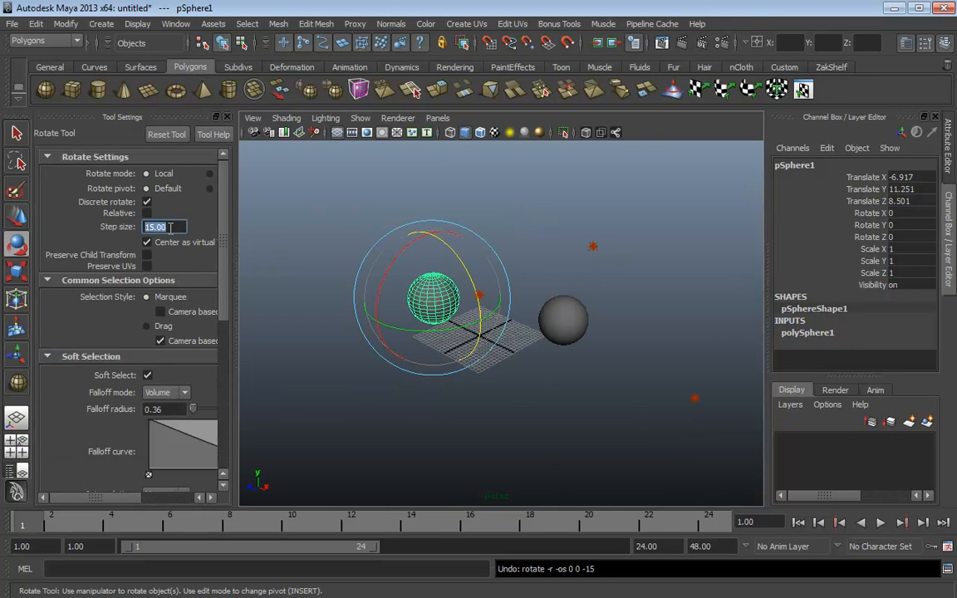
pyautogui.write('5')
pyautogui.press('Return')
pyautogui.moveTo(413, 237); pyautogui.dragTo(487, 278)
pyautogui.hotkey('ctrl', 'z')
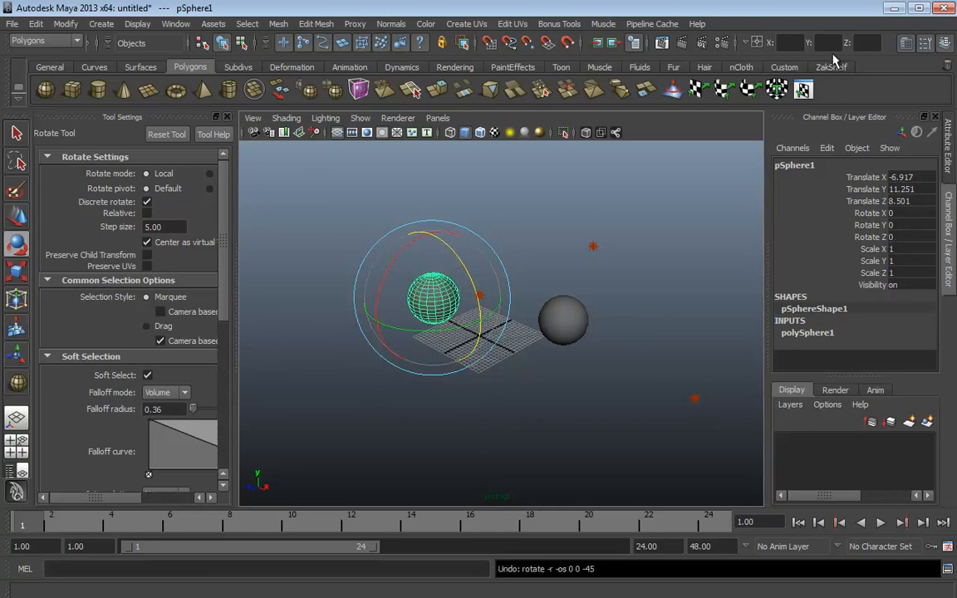
pyautogui.click(925, 43)
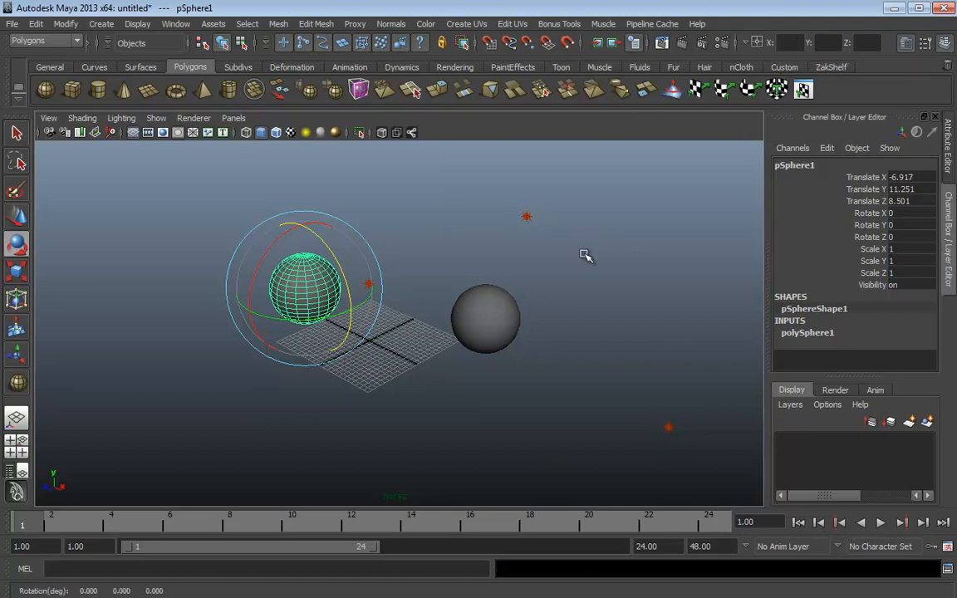
# Enter X 10 in the status-line field with the input line in Absolute transform mode
pyautogui.press('w')
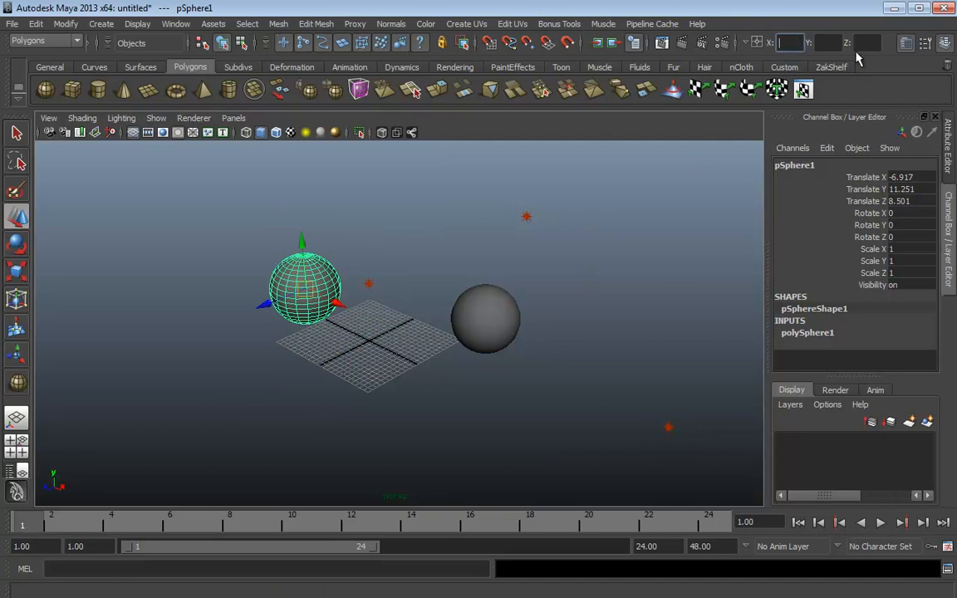
pyautogui.write('10')
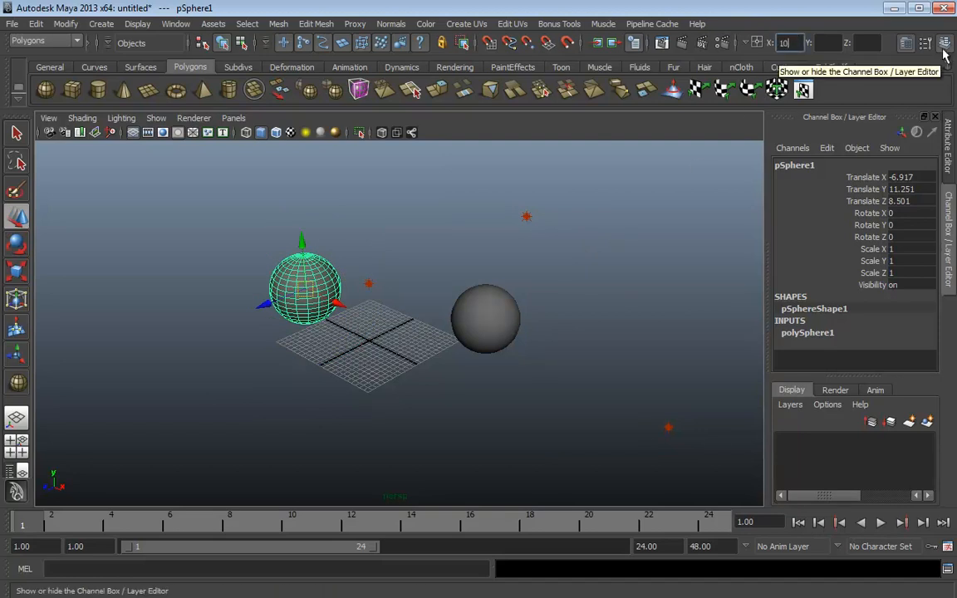
pyautogui.press('Return')
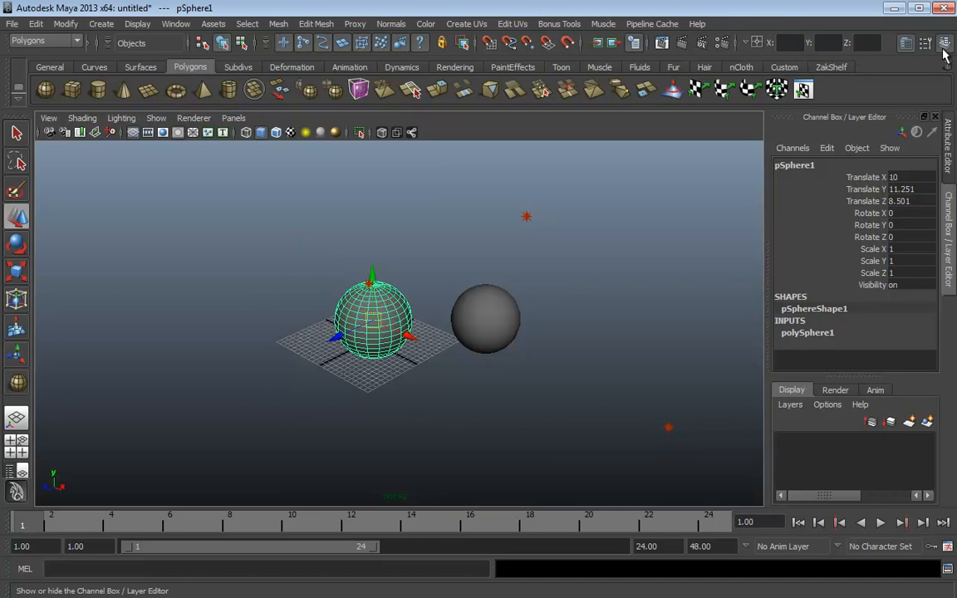
pyautogui.click(757, 45)
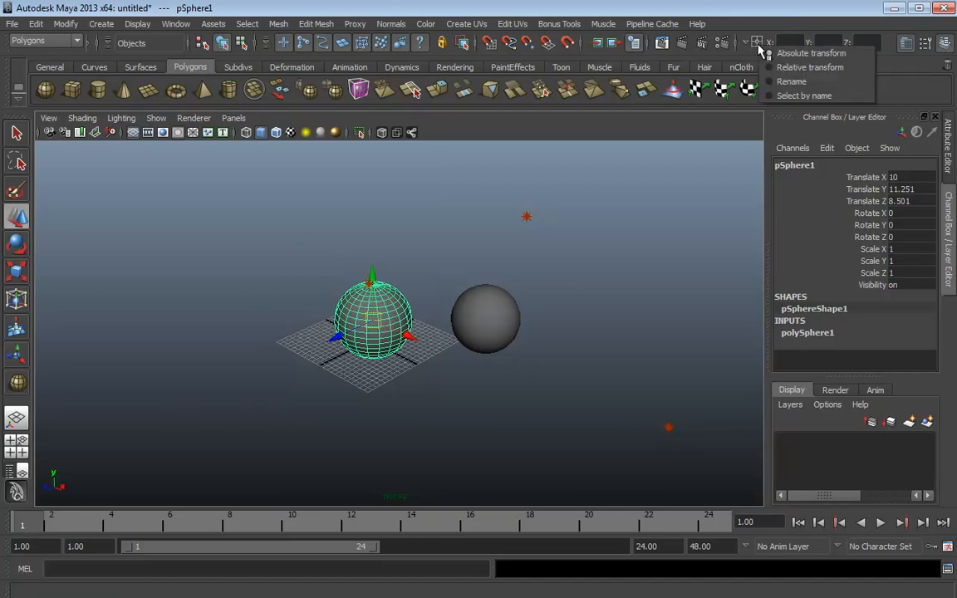
pyautogui.click(807, 53)
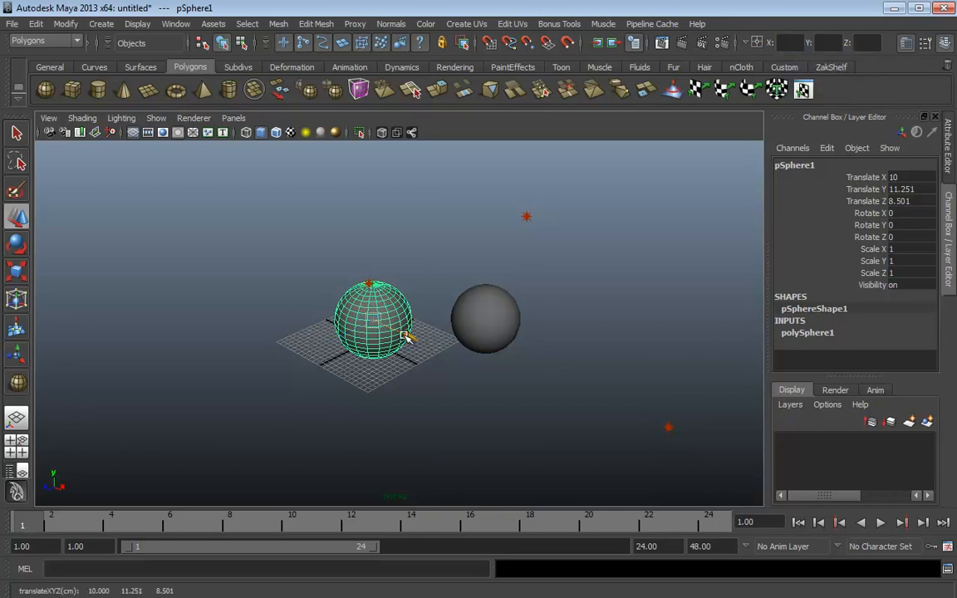
# Slide the sphere far left, then type X 10 to put it back
pyautogui.moveTo(393, 330); pyautogui.dragTo(170, 255)
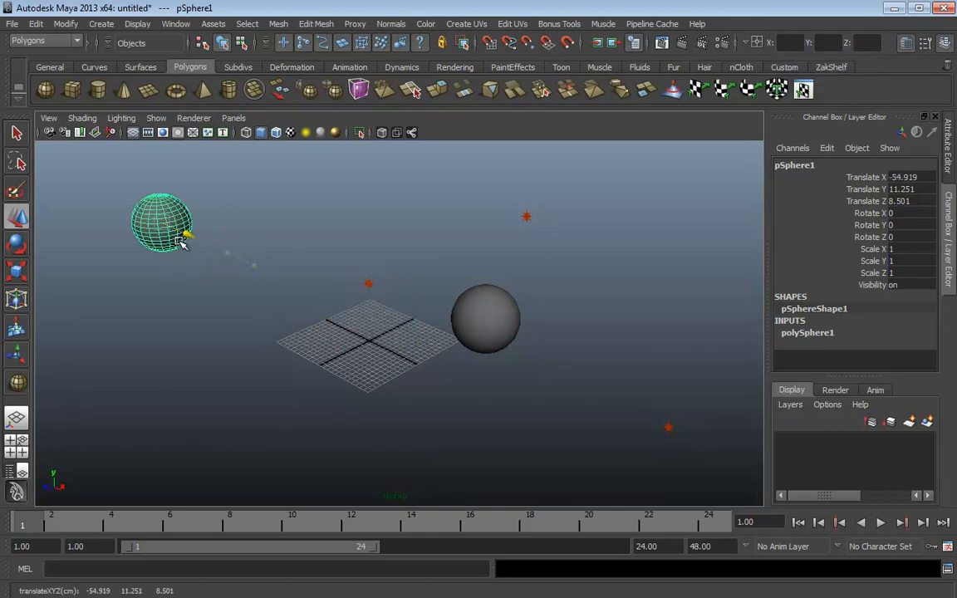
pyautogui.write('10')
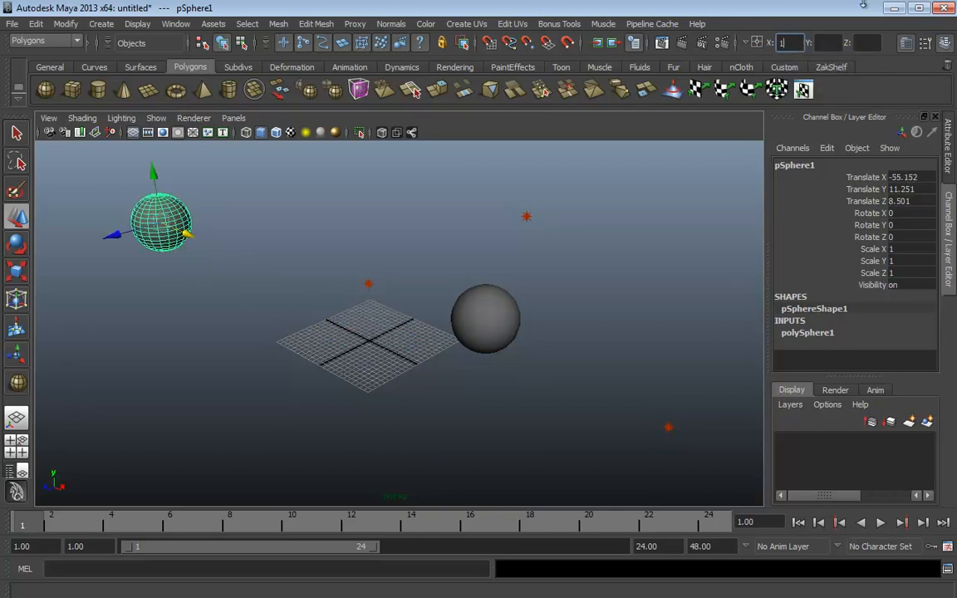
pyautogui.press('Return')
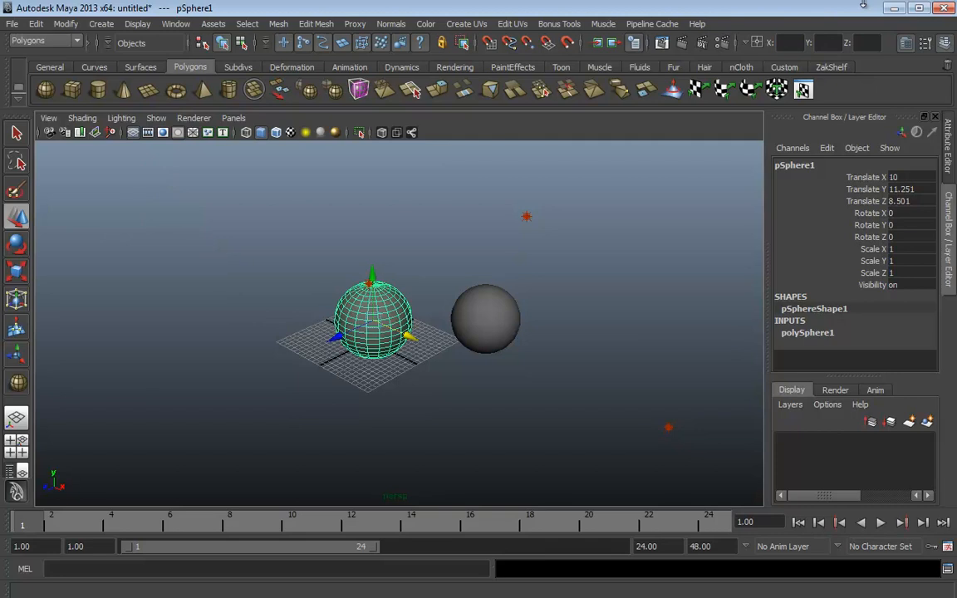
pyautogui.click(784, 45)
pyautogui.write('10')
pyautogui.press('Return')
pyautogui.click(868, 177)
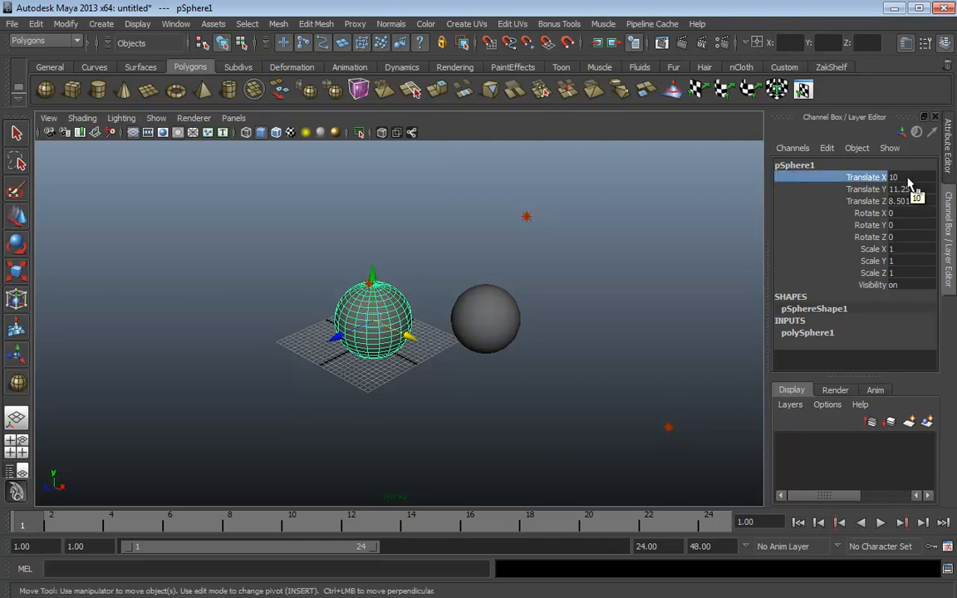
# Switch to Relative transform, step the sphere +10 in X three times, then drag it back near its start
pyautogui.click(757, 42)
pyautogui.click(785, 69)
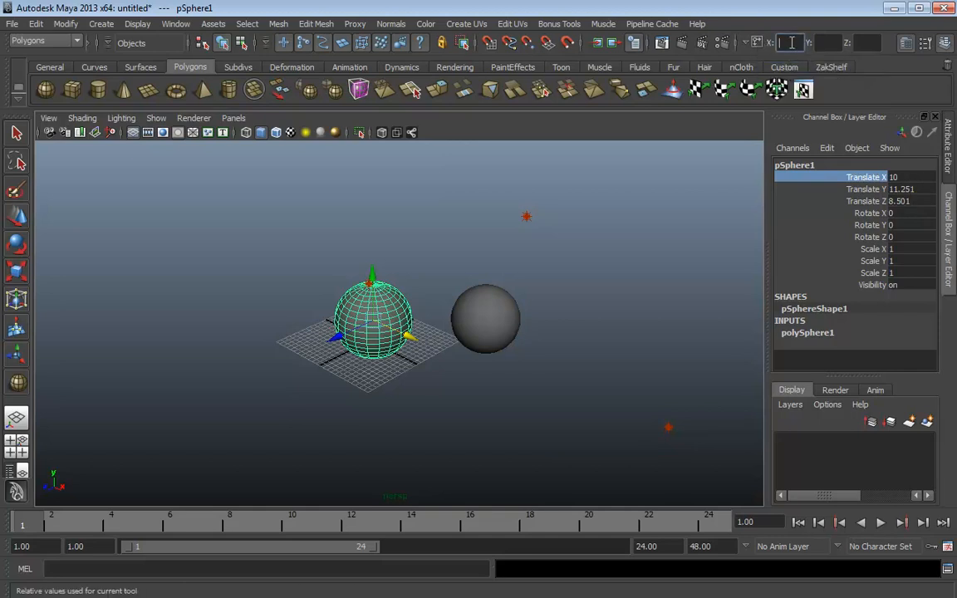
pyautogui.press('Return')
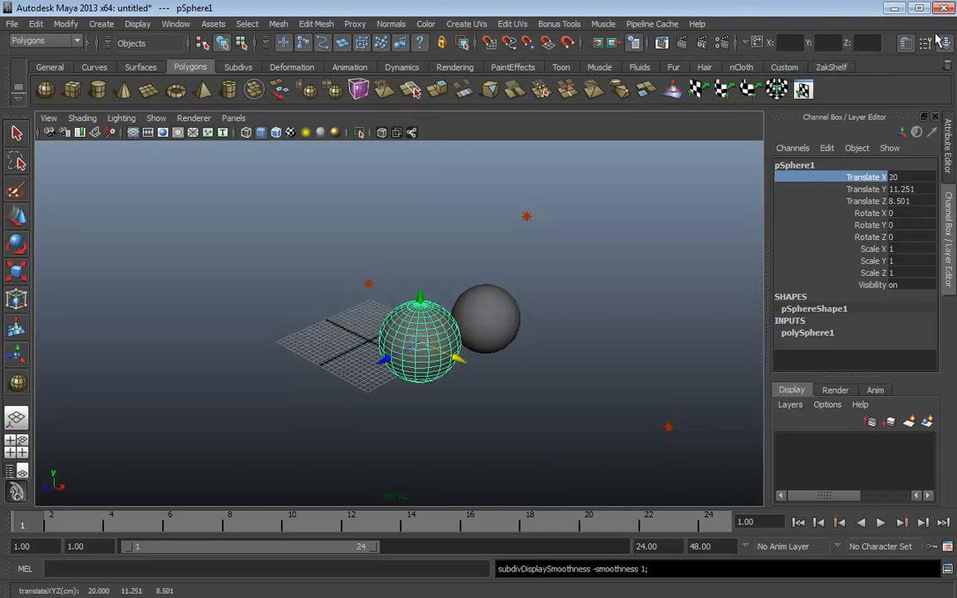
pyautogui.click(787, 43)
pyautogui.write('10')
pyautogui.press('Return')
pyautogui.click(788, 46)
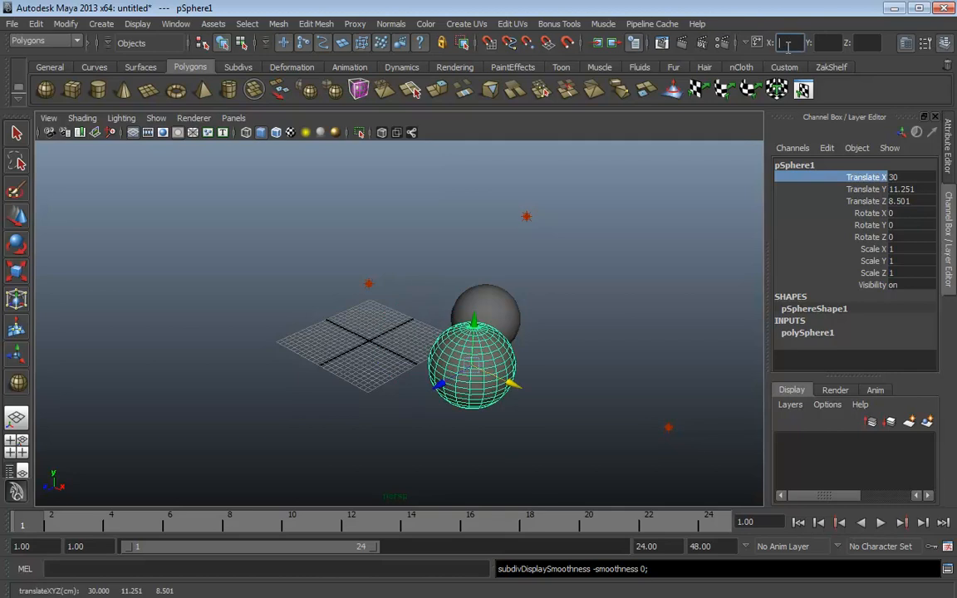
pyautogui.write('10')
pyautogui.press('Return')
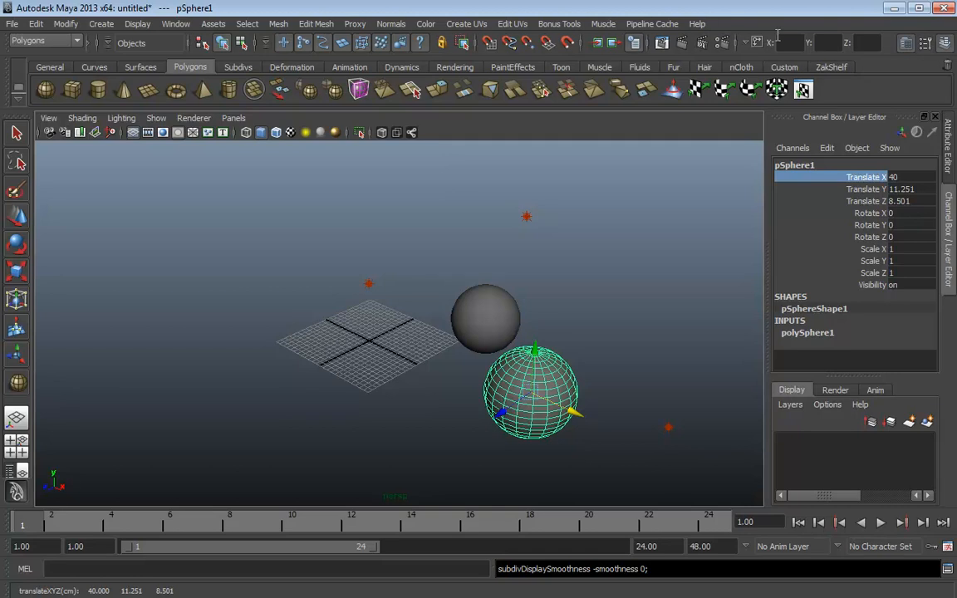
pyautogui.moveTo(572, 412); pyautogui.dragTo(318, 335)
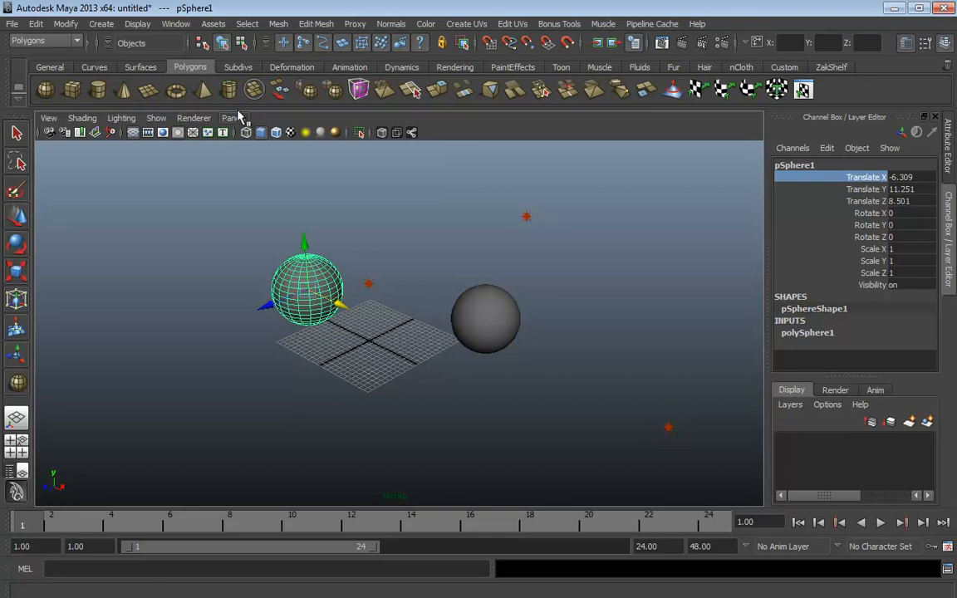
# Enter component mode, frame the sphere, and try a top vertex, undoing the edits
pyautogui.click(240, 43)
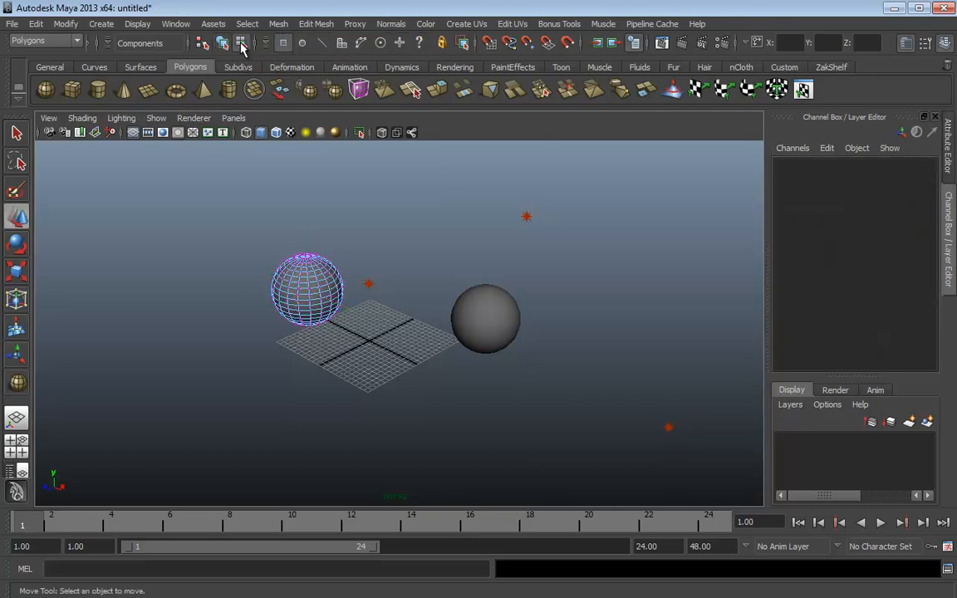
pyautogui.keyDown('alt'); pyautogui.moveTo(355, 165); pyautogui.dragTo(529, 262, button='right'); pyautogui.keyUp('alt')
pyautogui.press('f')
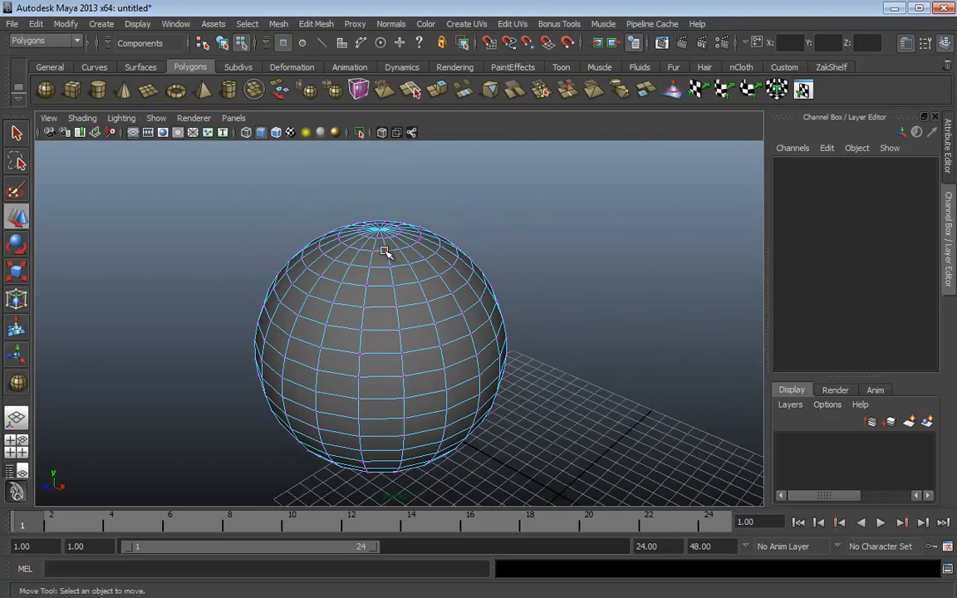
pyautogui.click(411, 263)
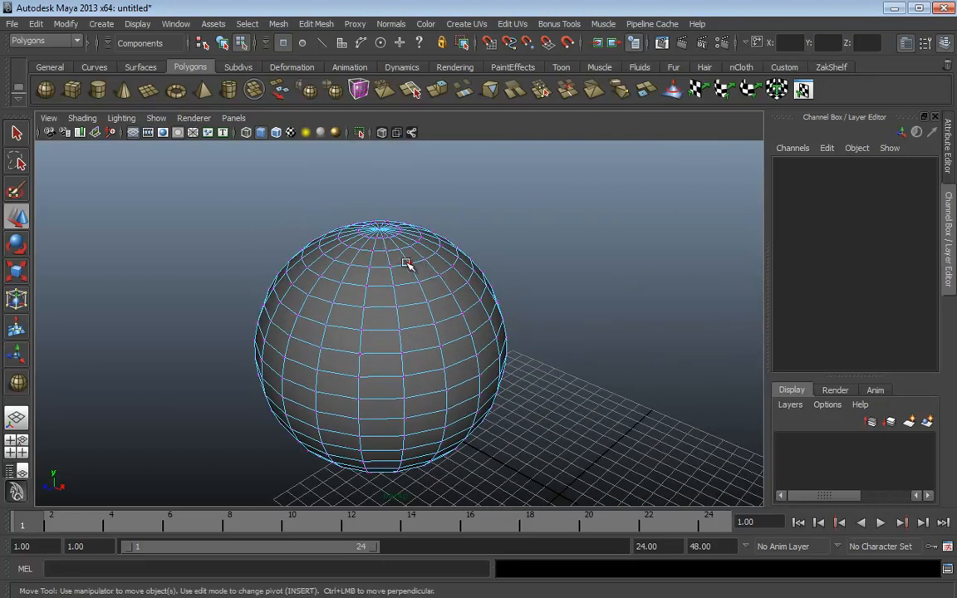
pyautogui.keyDown('alt'); pyautogui.moveTo(411, 264); pyautogui.dragTo(550, 249); pyautogui.keyUp('alt')
pyautogui.hotkey('ctrl', 'z')
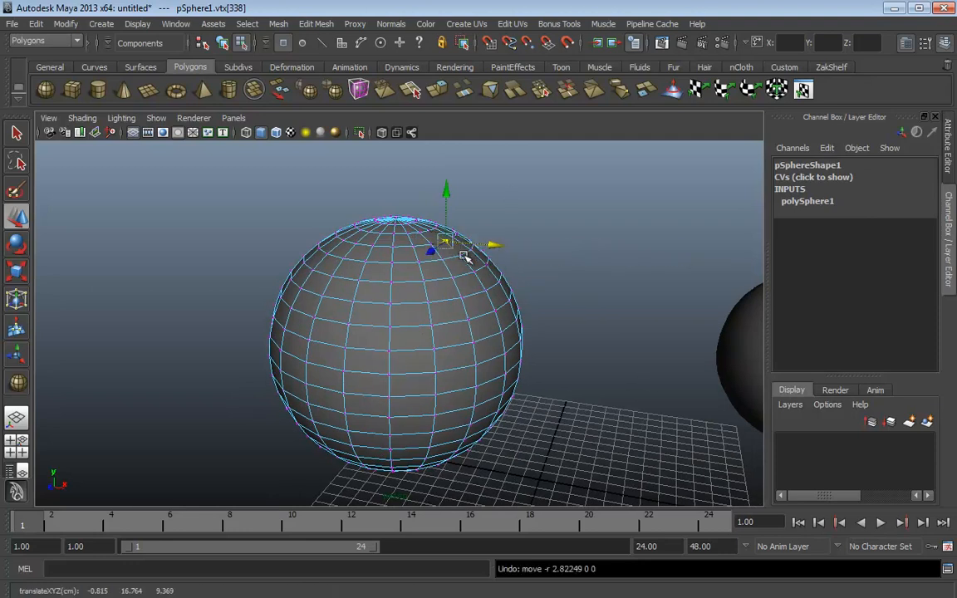
pyautogui.hotkey('ctrl', 'z')
pyautogui.hotkey('ctrl', 'z')
pyautogui.hotkey('ctrl', 'z')
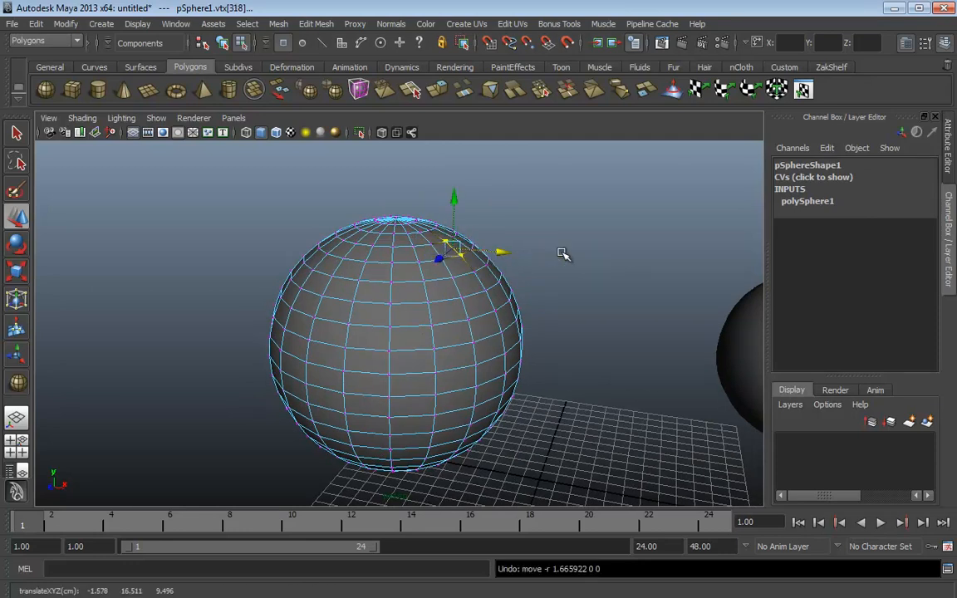
pyautogui.keyDown('alt'); pyautogui.moveTo(515, 318); pyautogui.dragTo(479, 310); pyautogui.keyUp('alt')
# With soft selection on, pull a right-side vertex along X into a teardrop point
pyautogui.click(480, 311)
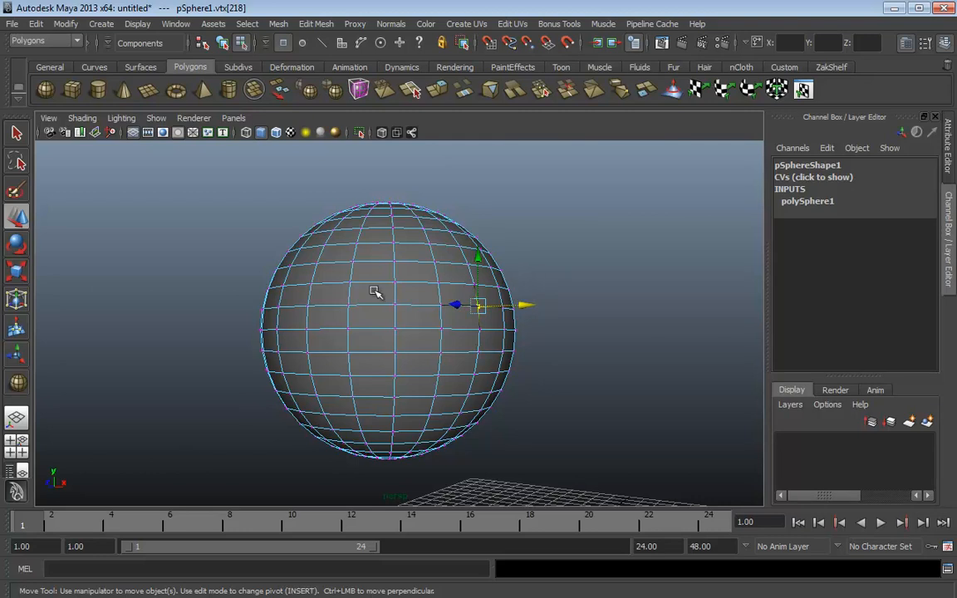
pyautogui.press('b')
pyautogui.moveTo(352, 293); pyautogui.dragTo(487, 305)
pyautogui.keyDown('alt'); pyautogui.moveTo(553, 307); pyautogui.dragTo(573, 314); pyautogui.keyUp('alt')
pyautogui.hotkey('ctrl', 'z')
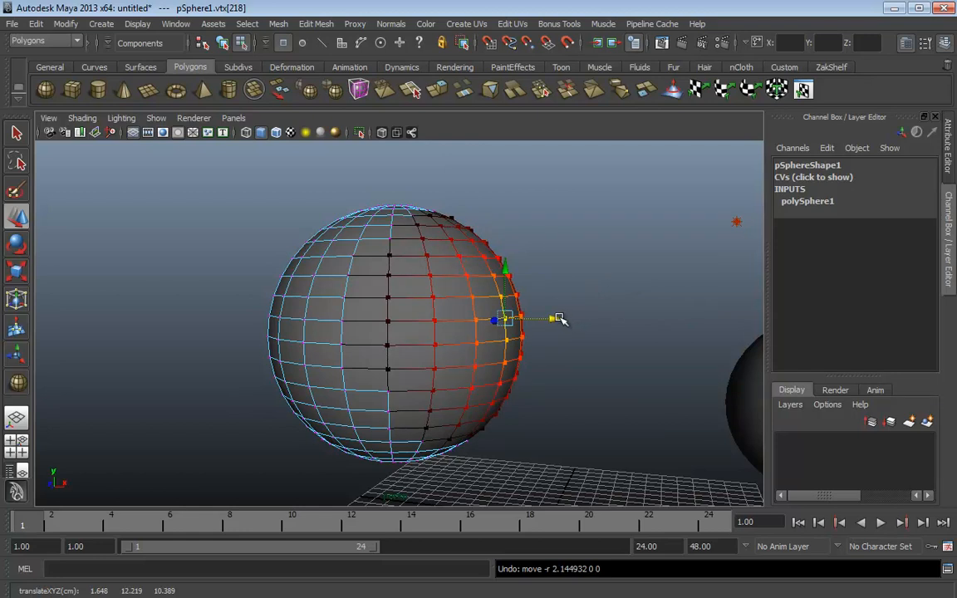
pyautogui.moveTo(559, 318); pyautogui.dragTo(699, 322)
pyautogui.keyDown('alt'); pyautogui.moveTo(701, 251); pyautogui.dragTo(622, 286); pyautogui.keyUp('alt')
# Return to object mode with F8, test-move the teardrop and undo it
pyautogui.press('F8')
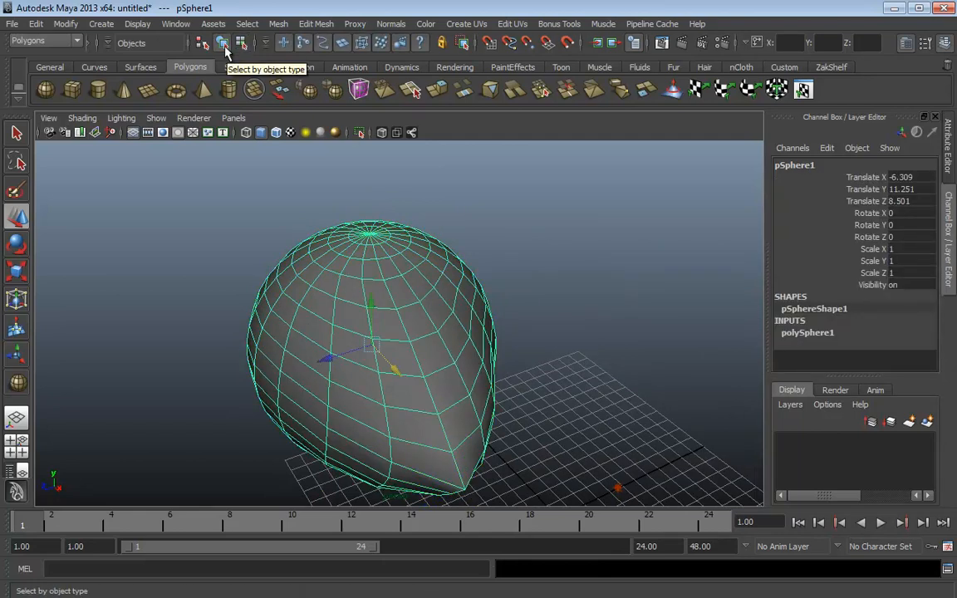
pyautogui.keyDown('alt'); pyautogui.moveTo(675, 267); pyautogui.dragTo(502, 295); pyautogui.keyUp('alt')
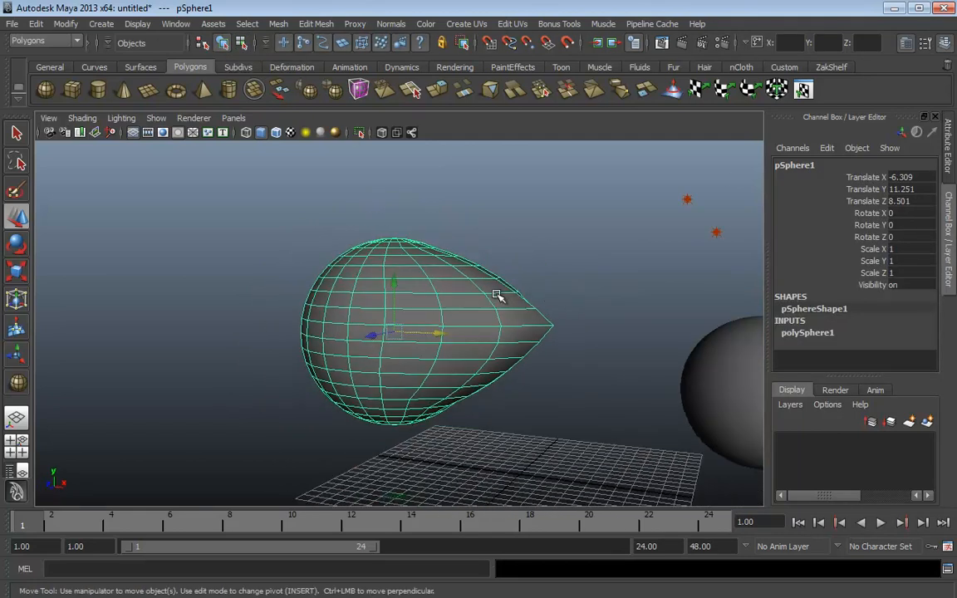
pyautogui.moveTo(399, 330); pyautogui.dragTo(513, 314)
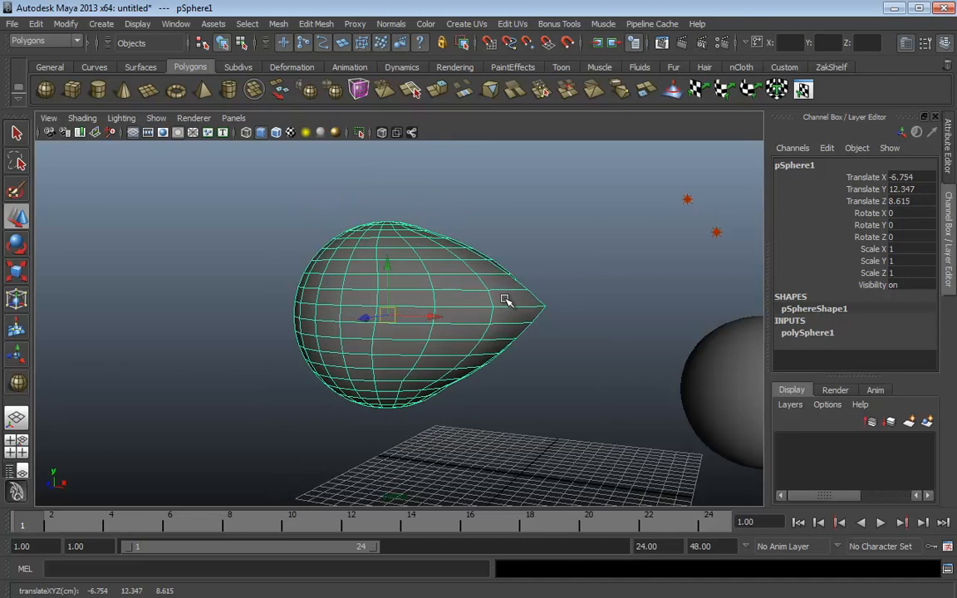
pyautogui.hotkey('ctrl', 'z')
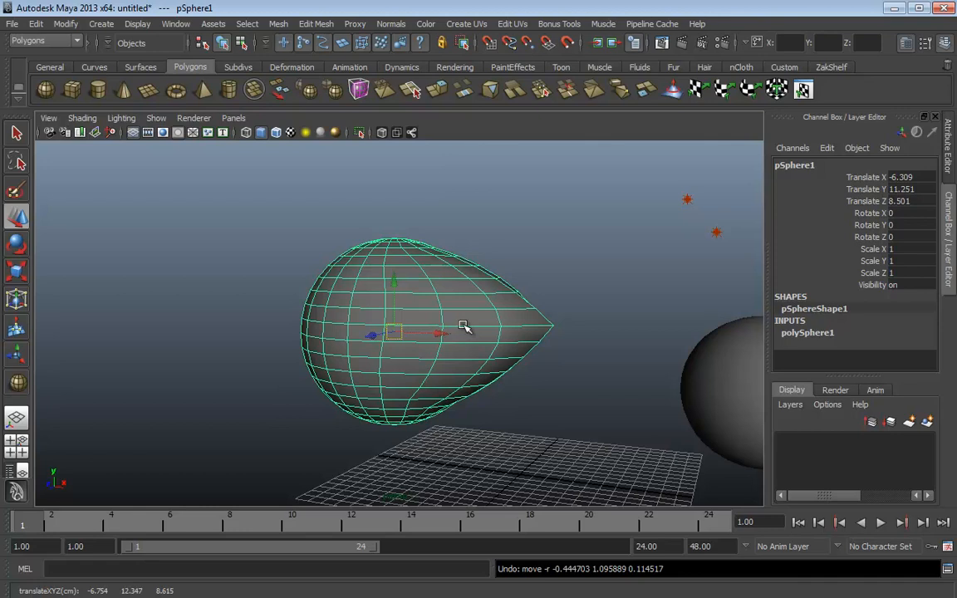
pyautogui.scroll(-4, 542, 336)
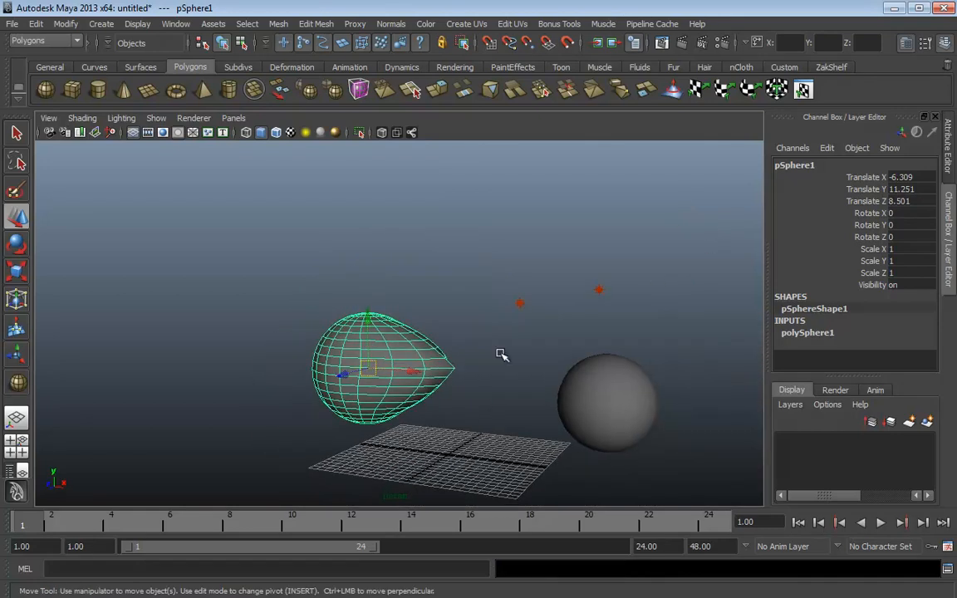
pyautogui.keyDown('alt'); pyautogui.moveTo(502, 355); pyautogui.dragTo(445, 333); pyautogui.keyUp('alt')
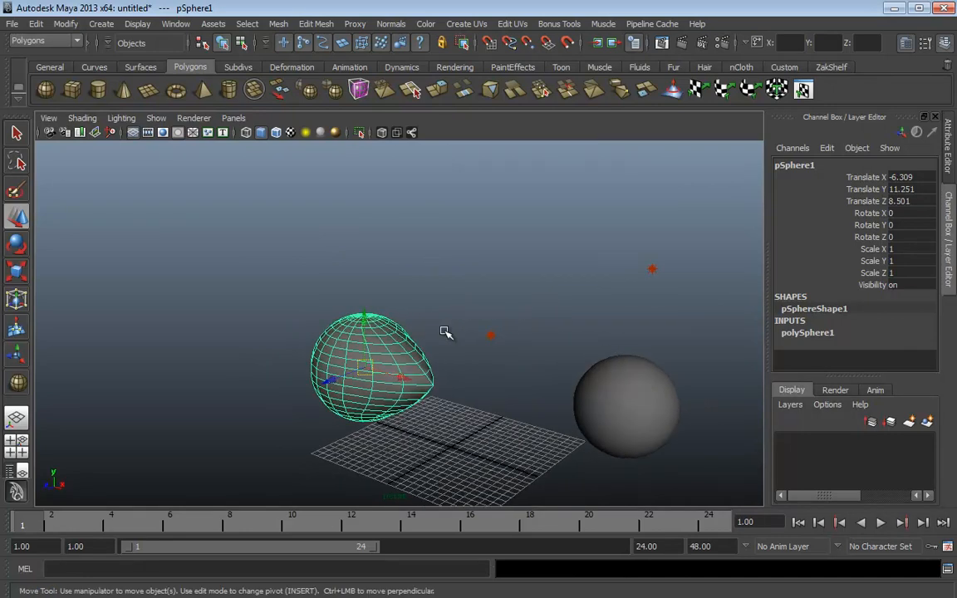
# Duplicate the teardrop and move the copy up and right above the original
pyautogui.hotkey('ctrl', 'd')
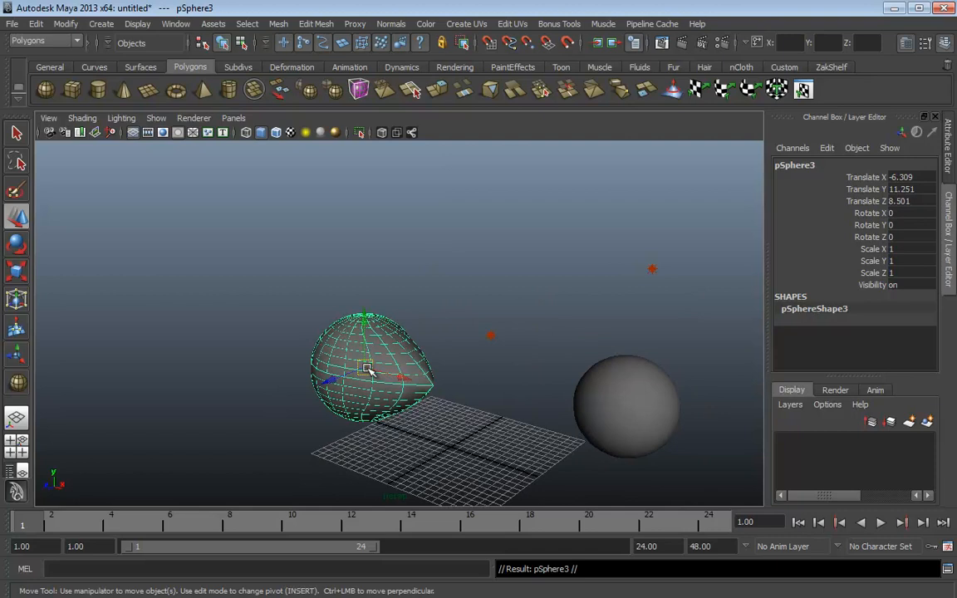
pyautogui.moveTo(368, 367); pyautogui.dragTo(464, 263)
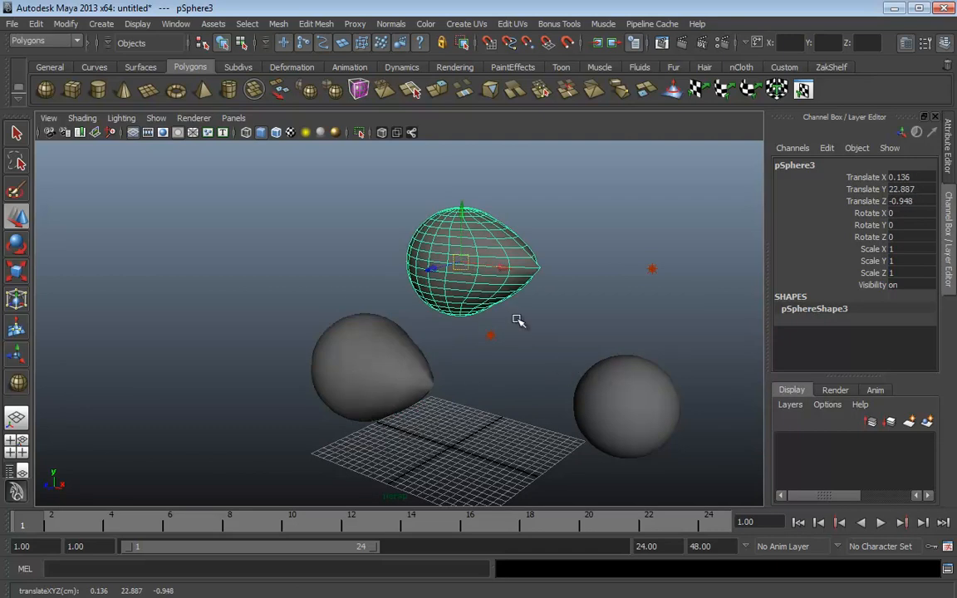
pyautogui.press('Delete')
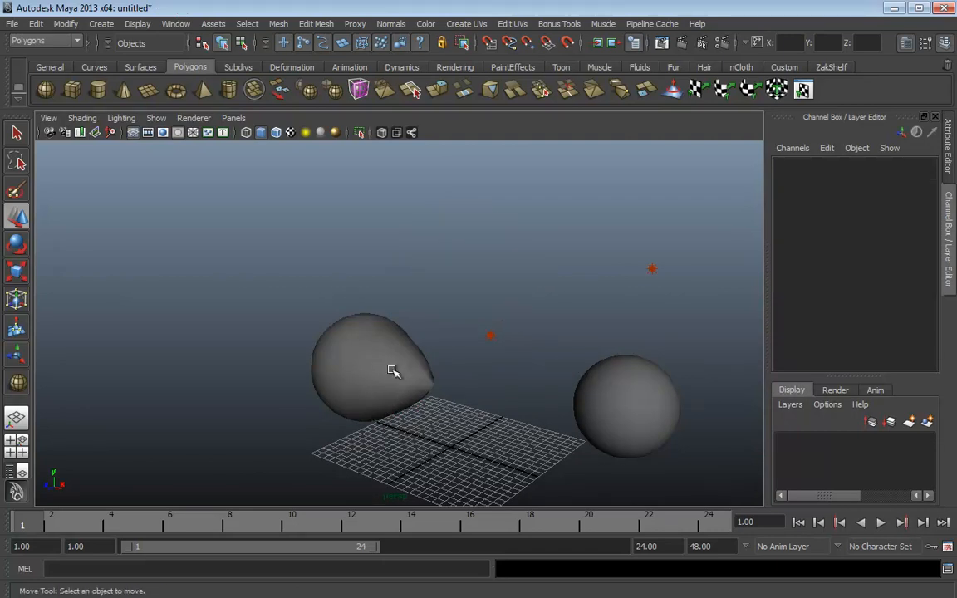
pyautogui.click(349, 332)
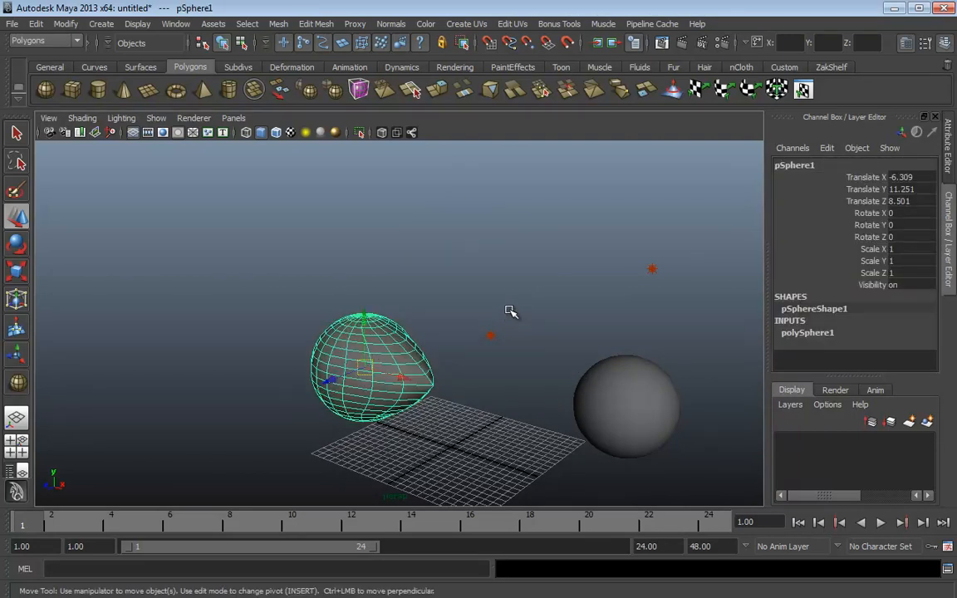
pyautogui.hotkey('ctrl', 'd')
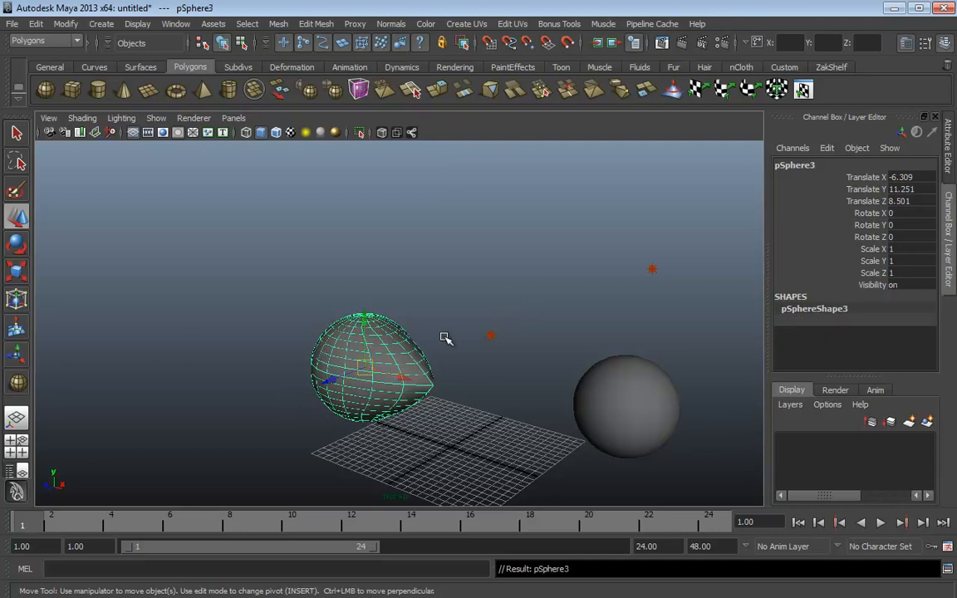
pyautogui.moveTo(367, 368); pyautogui.dragTo(545, 426)
# Tilt the teardrop copy at an angle and scale it down to about 0.865
pyautogui.press('space')
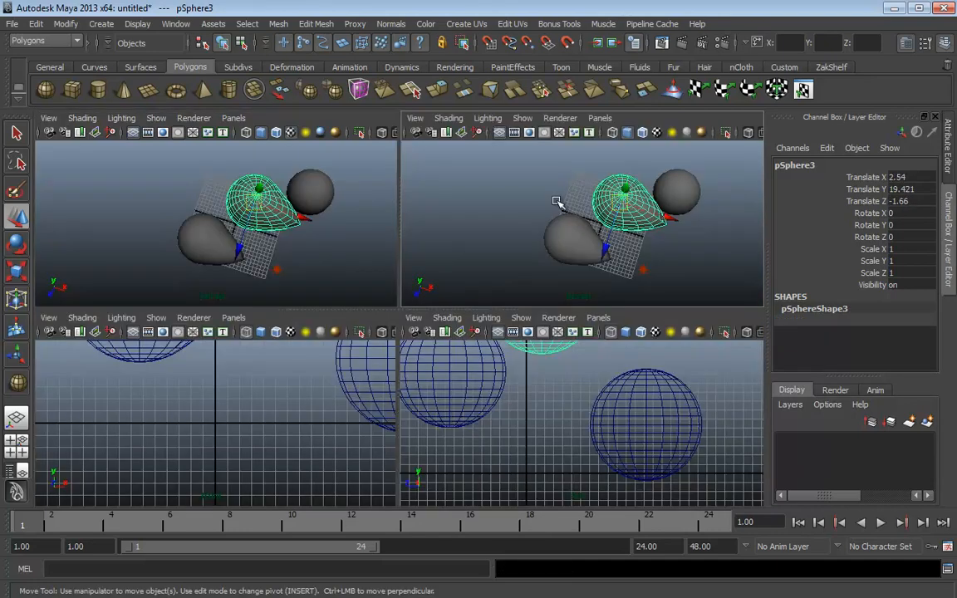
pyautogui.press('space')
pyautogui.press('e')
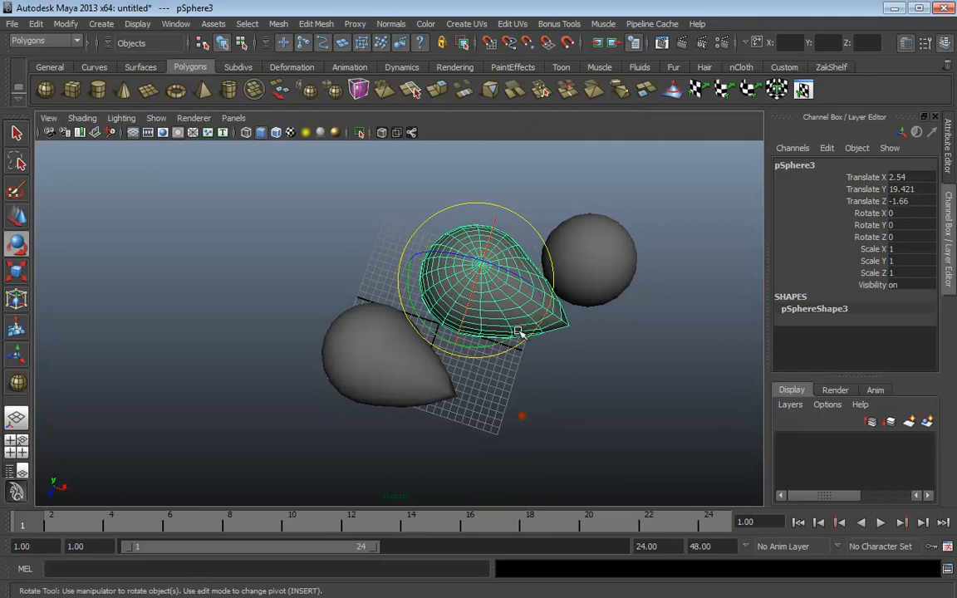
pyautogui.moveTo(517, 332); pyautogui.dragTo(483, 292)
pyautogui.keyDown('alt'); pyautogui.moveTo(594, 352); pyautogui.dragTo(534, 347, button='right'); pyautogui.keyUp('alt')
pyautogui.press('r')
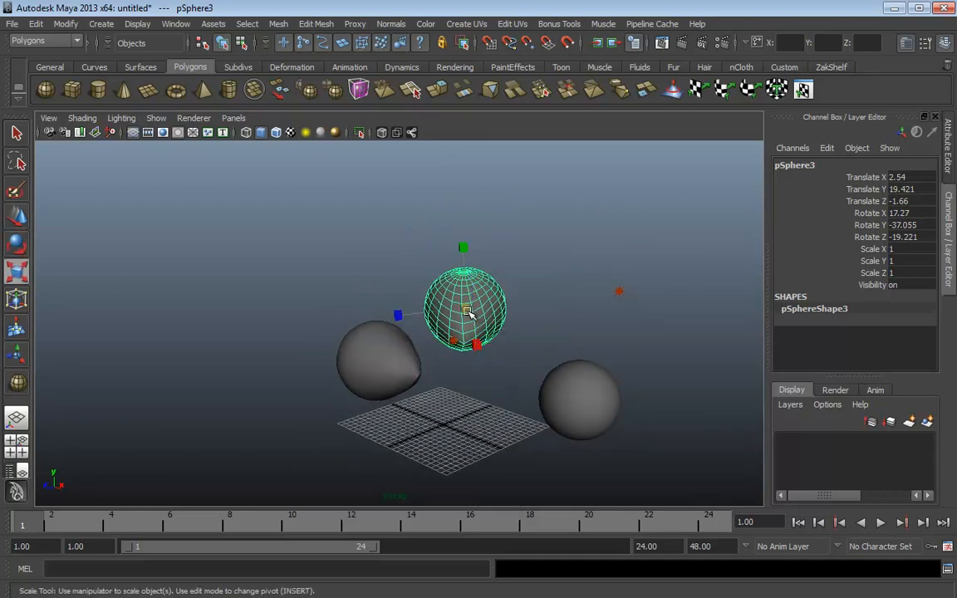
pyautogui.moveTo(468, 313); pyautogui.dragTo(560, 411)
# Duplicate with transform (Shift+D) twice more, then orbit around to inspect the spiral of shrinking teardrops
pyautogui.hotkey('shift', 'd')
pyautogui.hotkey('shift', 'd')
pyautogui.hotkey('shift', 'd')
pyautogui.hotkey('shift', 'd')
pyautogui.hotkey('shift', 'd')
pyautogui.hotkey('shift', 'd')
pyautogui.hotkey('shift', 'd')
pyautogui.hotkey('shift', 'd')
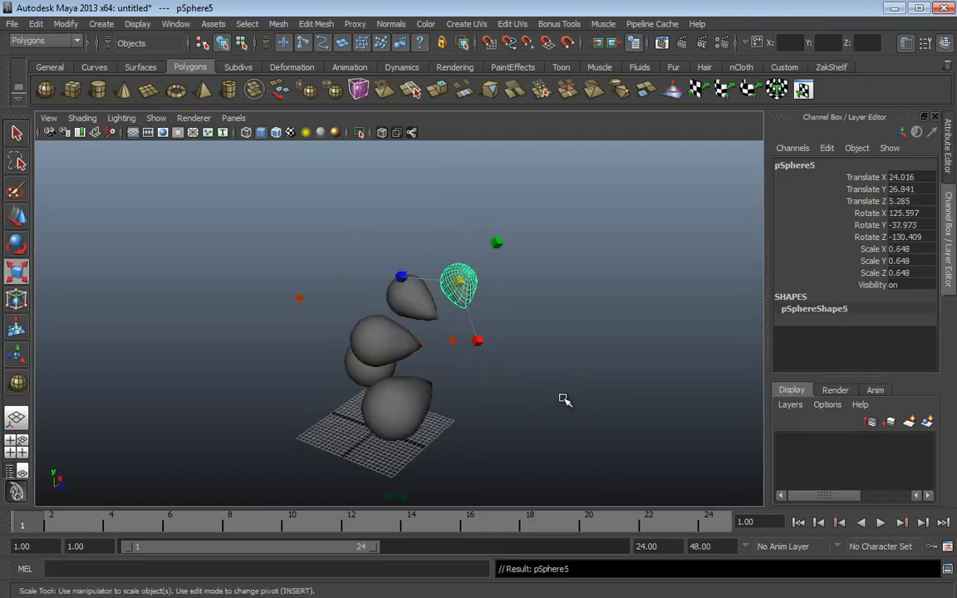
pyautogui.hotkey('shift', 'd')
pyautogui.hotkey('shift', 'd')
pyautogui.hotkey('shift', 'd')
pyautogui.hotkey('shift', 'd')
pyautogui.hotkey('shift', 'd')
pyautogui.hotkey('shift', 'd')
pyautogui.hotkey('shift', 'd')
pyautogui.hotkey('shift', 'd')
pyautogui.hotkey('shift', 'd')
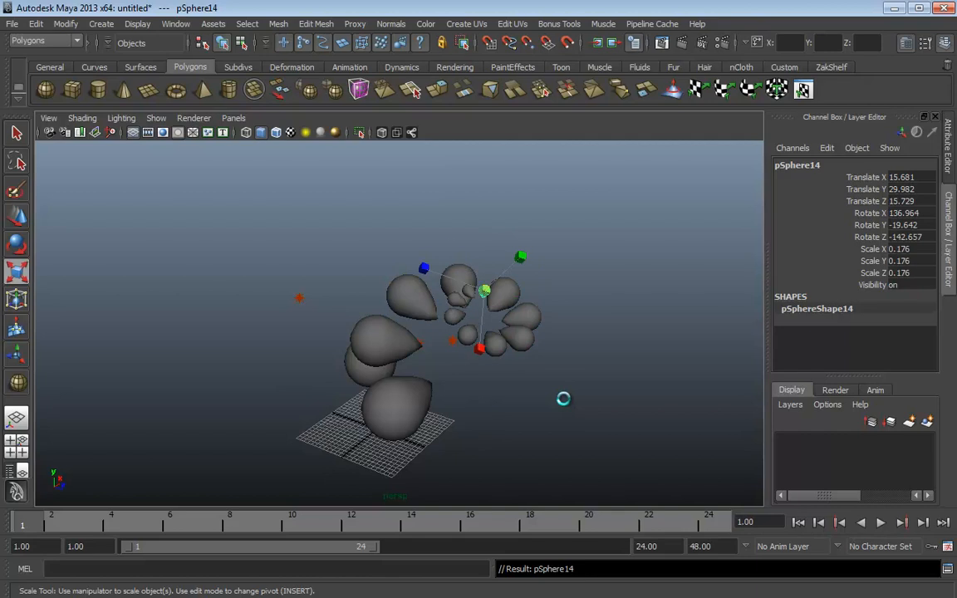
pyautogui.keyDown('alt'); pyautogui.moveTo(562, 399); pyautogui.dragTo(453, 305); pyautogui.keyUp('alt')
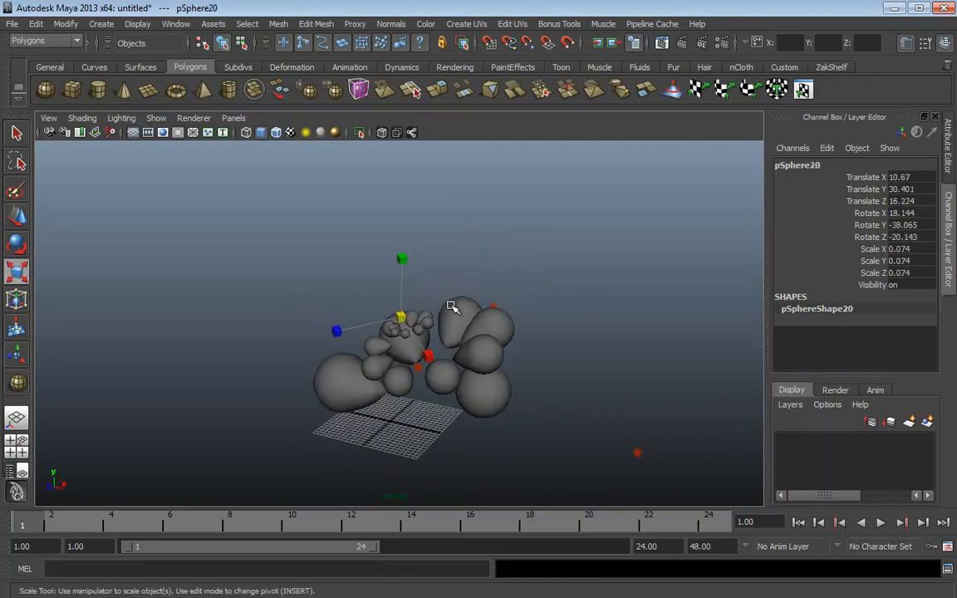
pyautogui.keyDown('alt'); pyautogui.moveTo(453, 306); pyautogui.dragTo(532, 332, button='right'); pyautogui.keyUp('alt')
pyautogui.keyDown('alt'); pyautogui.moveTo(531, 333); pyautogui.dragTo(648, 375); pyautogui.keyUp('alt')
pyautogui.keyDown('alt'); pyautogui.moveTo(648, 376); pyautogui.dragTo(582, 372, button='right'); pyautogui.keyUp('alt')
pyautogui.keyDown('alt'); pyautogui.moveTo(582, 372); pyautogui.dragTo(560, 327, button='middle'); pyautogui.keyUp('alt')
pyautogui.keyDown('alt'); pyautogui.moveTo(560, 326); pyautogui.dragTo(523, 346, button='right'); pyautogui.keyUp('alt')
pyautogui.keyDown('alt'); pyautogui.moveTo(524, 346); pyautogui.dragTo(397, 313); pyautogui.keyUp('alt')
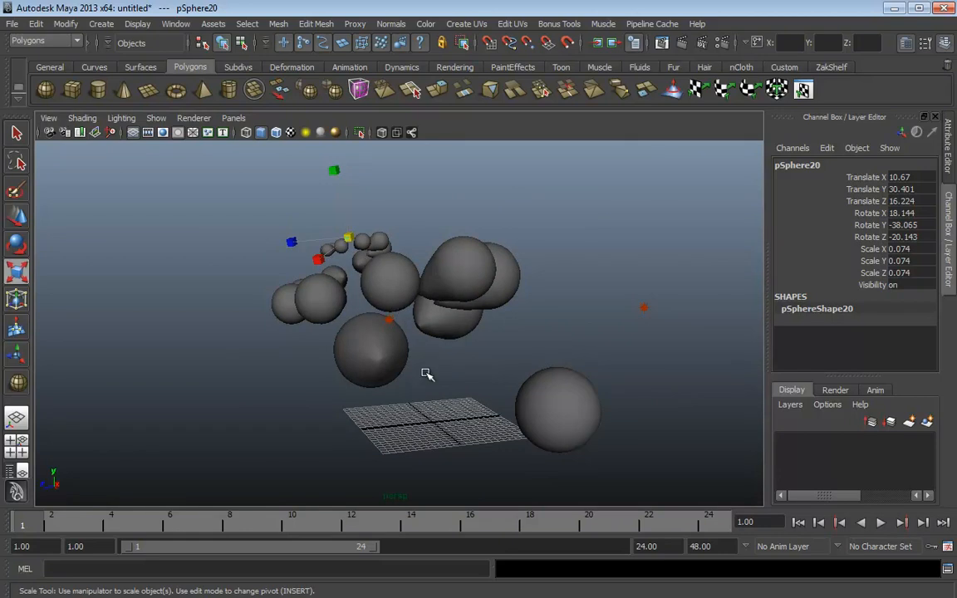
pyautogui.keyDown('alt'); pyautogui.moveTo(427, 375); pyautogui.dragTo(583, 404); pyautogui.keyUp('alt')
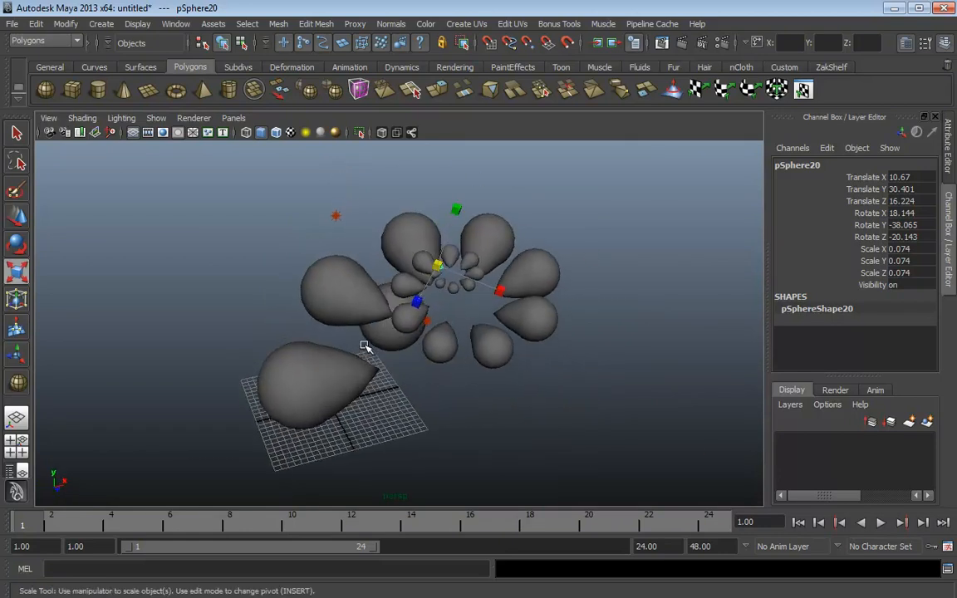
# Test-move pSphere1 sideways and along depth, undoing each move so it stays at -6.309, 11.251, 8.477
pyautogui.press('w')
pyautogui.click(323, 376)
pyautogui.keyDown('alt'); pyautogui.moveTo(367, 406); pyautogui.dragTo(402, 399); pyautogui.keyUp('alt')
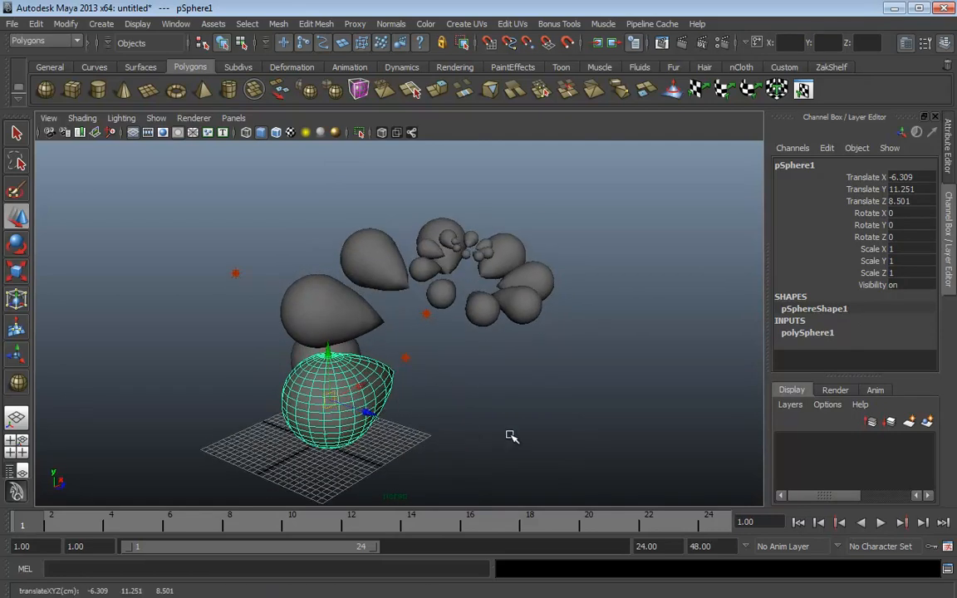
pyautogui.moveTo(332, 374); pyautogui.dragTo(423, 397)
pyautogui.hotkey('ctrl', 'z')
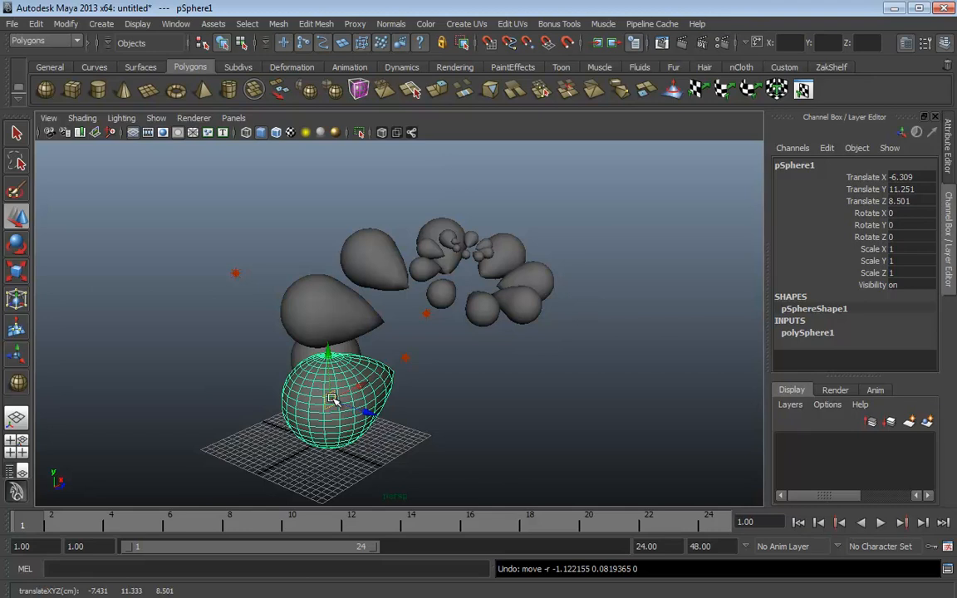
pyautogui.click(331, 399)
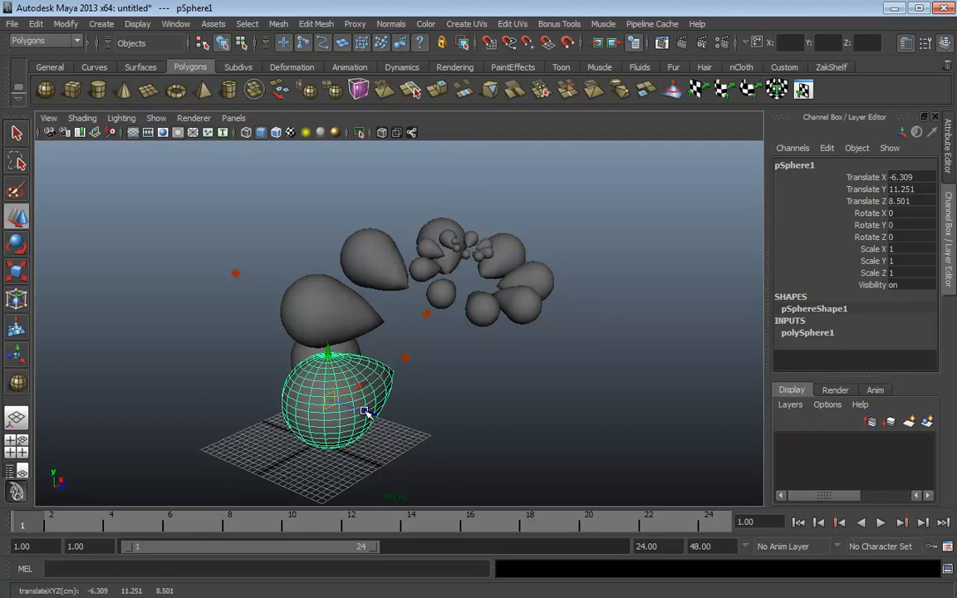
pyautogui.moveTo(366, 413)
pyautogui.mouseDown()
pyautogui.moveTo(658, 457)
pyautogui.moveTo(543, 457)
pyautogui.moveTo(349, 418)
pyautogui.moveTo(332, 390)
pyautogui.moveTo(390, 427)
pyautogui.moveTo(349, 390)
pyautogui.moveTo(310, 398)
pyautogui.moveTo(406, 391)
pyautogui.moveTo(349, 415)
pyautogui.mouseUp()
pyautogui.hotkey('ctrl', 'z')
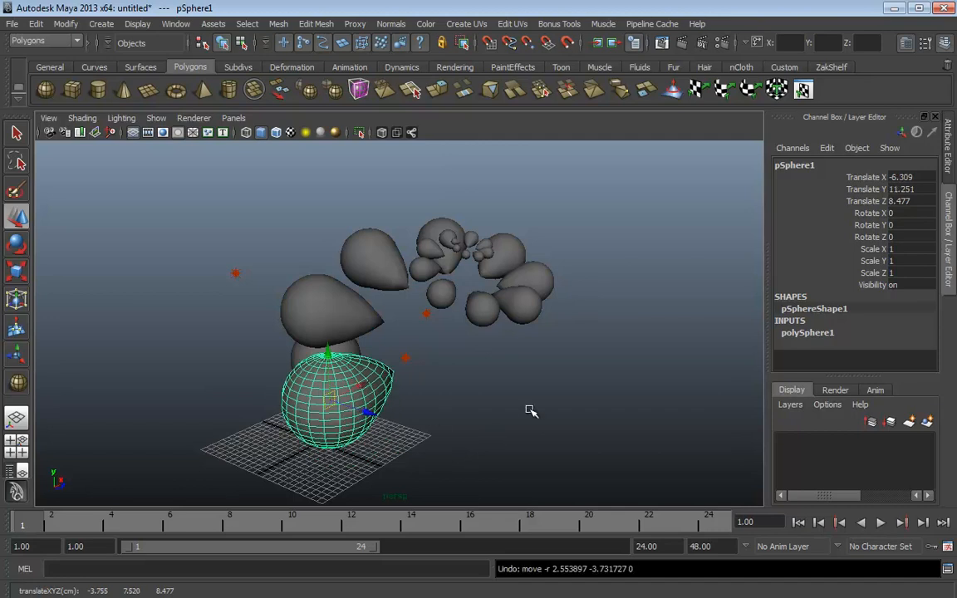
pyautogui.keyDown('alt'); pyautogui.moveTo(525, 411); pyautogui.dragTo(284, 360); pyautogui.keyUp('alt')
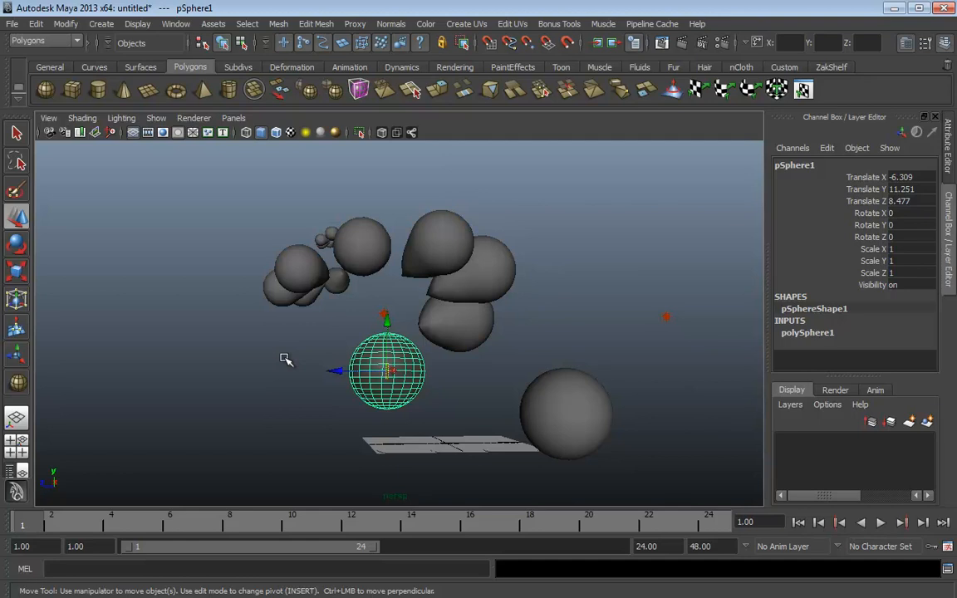
# Start a new scene, discarding the unsaved spiral scene
pyautogui.keyDown('alt'); pyautogui.moveTo(519, 285); pyautogui.dragTo(582, 352); pyautogui.keyUp('alt')
pyautogui.keyDown('alt'); pyautogui.moveTo(582, 352); pyautogui.dragTo(466, 340, button='right'); pyautogui.keyUp('alt')
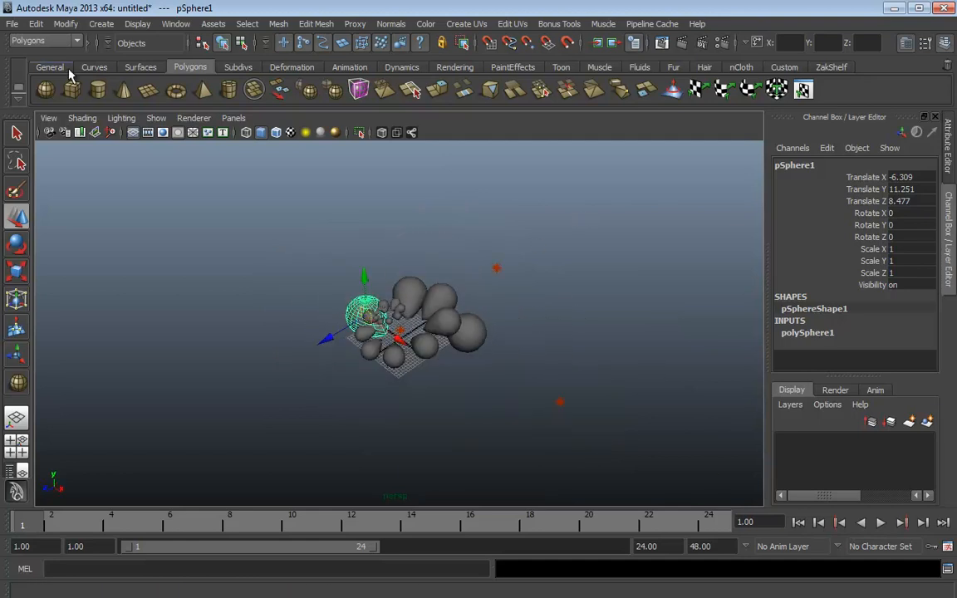
pyautogui.click(14, 24)
pyautogui.click(38, 45)
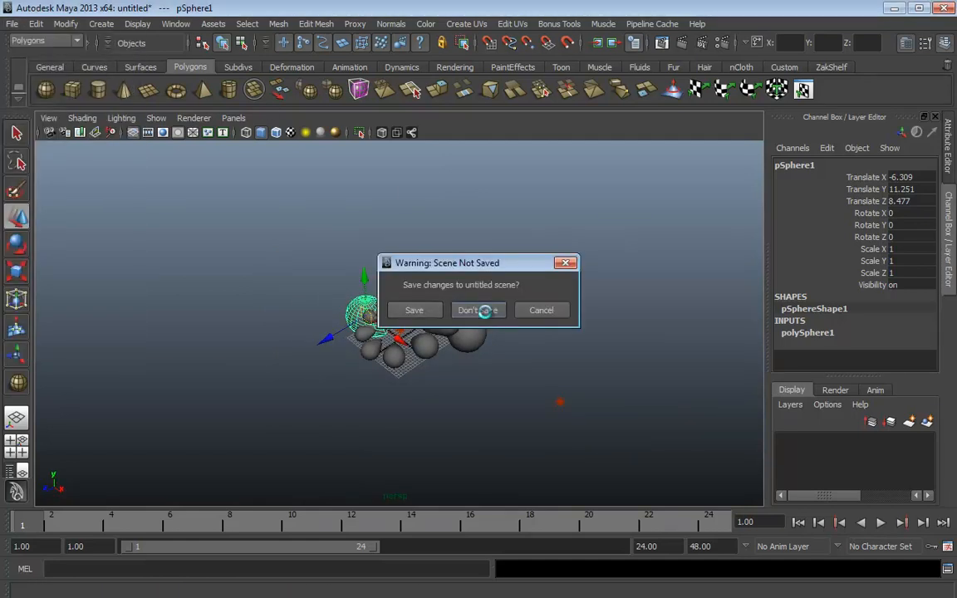
pyautogui.click(480, 308)
pyautogui.keyDown('alt'); pyautogui.moveTo(480, 308); pyautogui.dragTo(387, 295); pyautogui.keyUp('alt')
# Create a polygon sphere in smooth shaded display and raise it above the grid
pyautogui.click(48, 91)
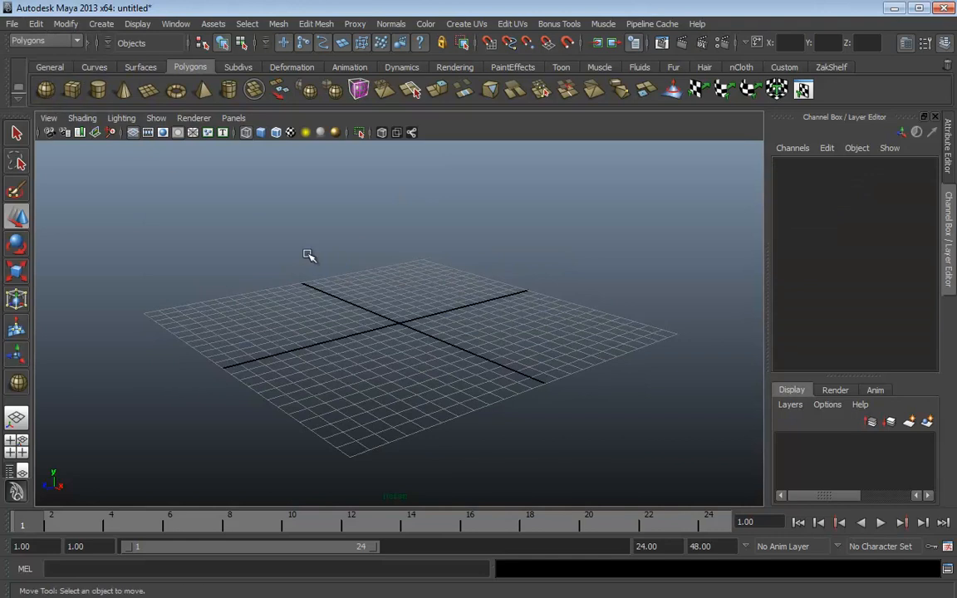
pyautogui.moveTo(400, 324); pyautogui.dragTo(461, 374)
pyautogui.keyDown('alt'); pyautogui.moveTo(539, 366); pyautogui.dragTo(540, 399, button='middle'); pyautogui.keyUp('alt')
pyautogui.keyDown('alt'); pyautogui.moveTo(558, 407); pyautogui.dragTo(514, 377, button='right'); pyautogui.keyUp('alt')
pyautogui.press('5')
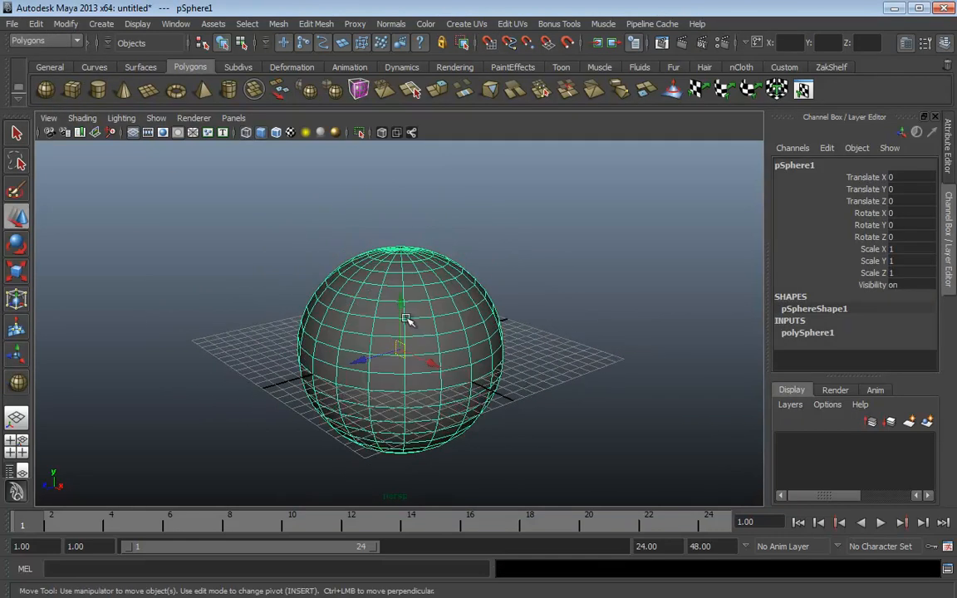
pyautogui.moveTo(401, 302); pyautogui.dragTo(386, 185)
pyautogui.keyDown('alt'); pyautogui.moveTo(536, 270); pyautogui.dragTo(517, 433, button='middle'); pyautogui.keyUp('alt')
pyautogui.keyDown('alt'); pyautogui.moveTo(569, 380); pyautogui.dragTo(540, 378, button='right'); pyautogui.keyUp('alt')
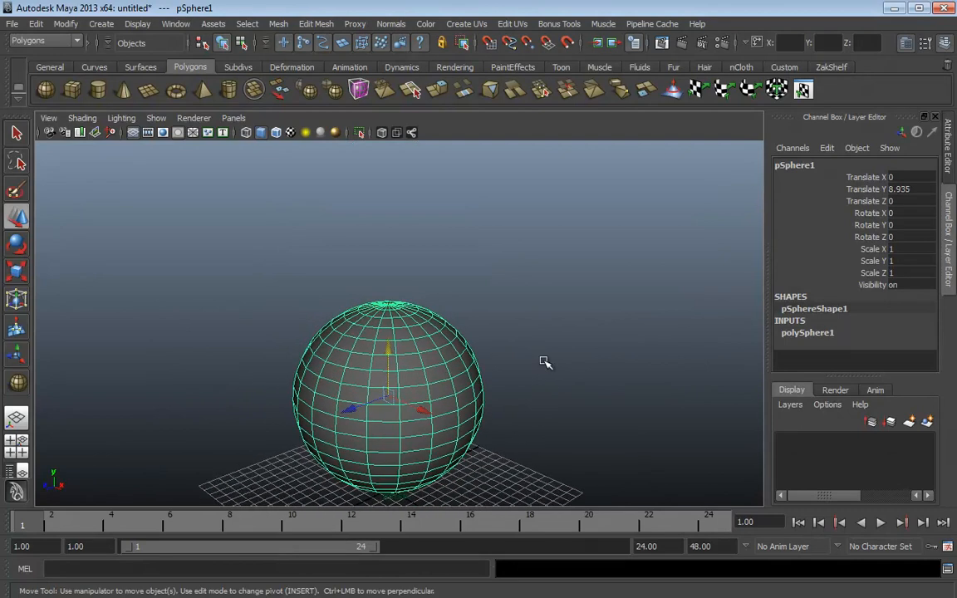
pyautogui.keyDown('alt'); pyautogui.moveTo(548, 371); pyautogui.dragTo(550, 333, button='middle'); pyautogui.keyUp('alt')
pyautogui.keyDown('alt'); pyautogui.moveTo(548, 344); pyautogui.dragTo(528, 346, button='right'); pyautogui.keyUp('alt')
pyautogui.keyDown('alt'); pyautogui.moveTo(554, 383); pyautogui.dragTo(540, 353, button='middle'); pyautogui.keyUp('alt')
pyautogui.click(529, 363)
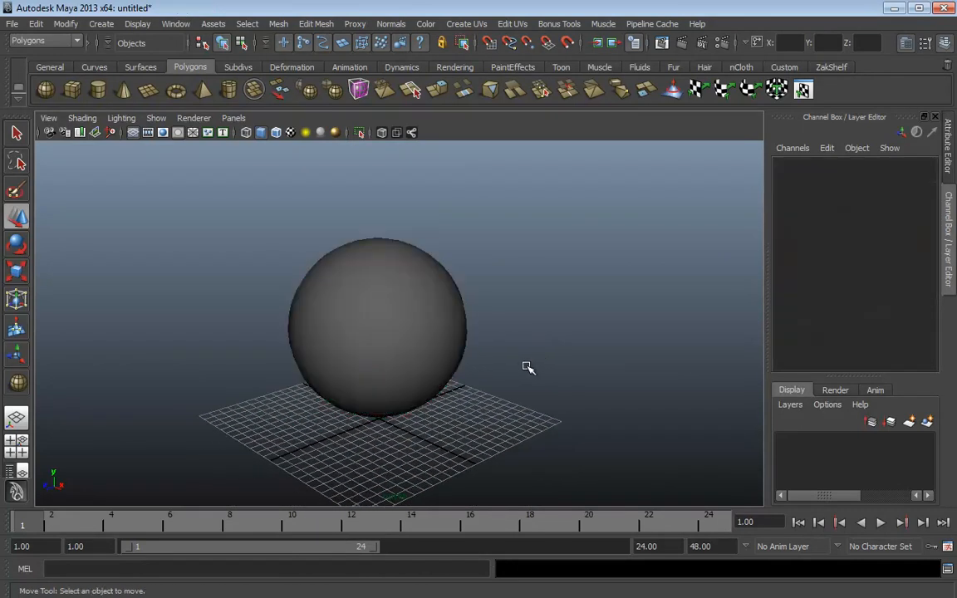
pyautogui.keyDown('alt'); pyautogui.moveTo(528, 368); pyautogui.dragTo(552, 376); pyautogui.keyUp('alt')
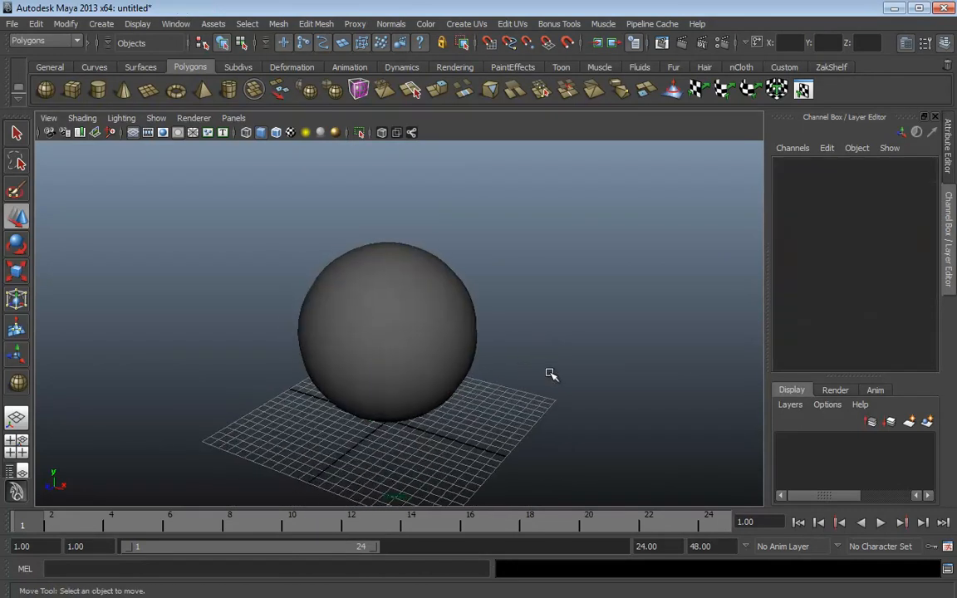
# Create a polygon cone and position it centered on top of the sphere
pyautogui.click(124, 91)
pyautogui.moveTo(507, 401); pyautogui.dragTo(544, 307)
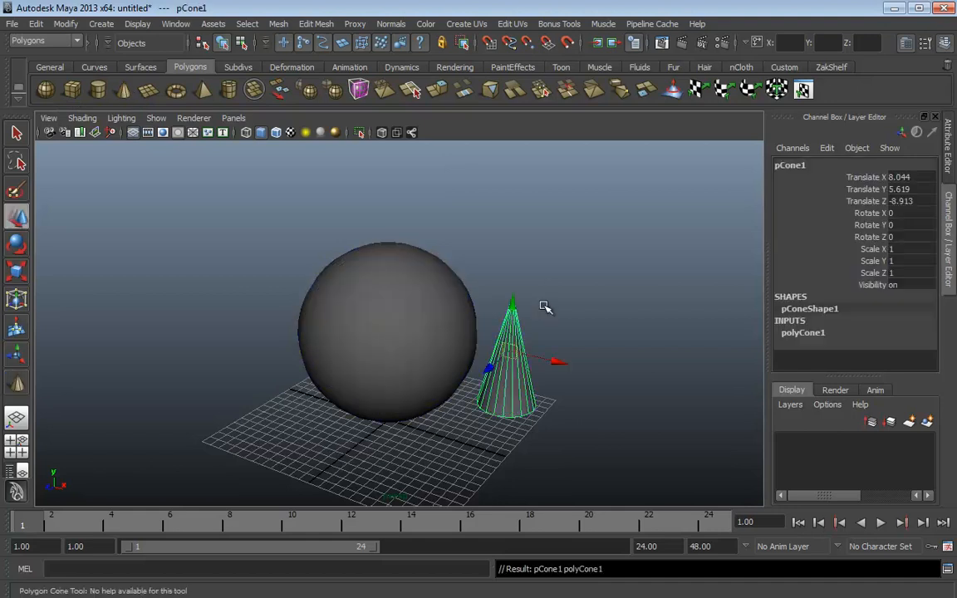
pyautogui.moveTo(555, 362); pyautogui.dragTo(570, 285)
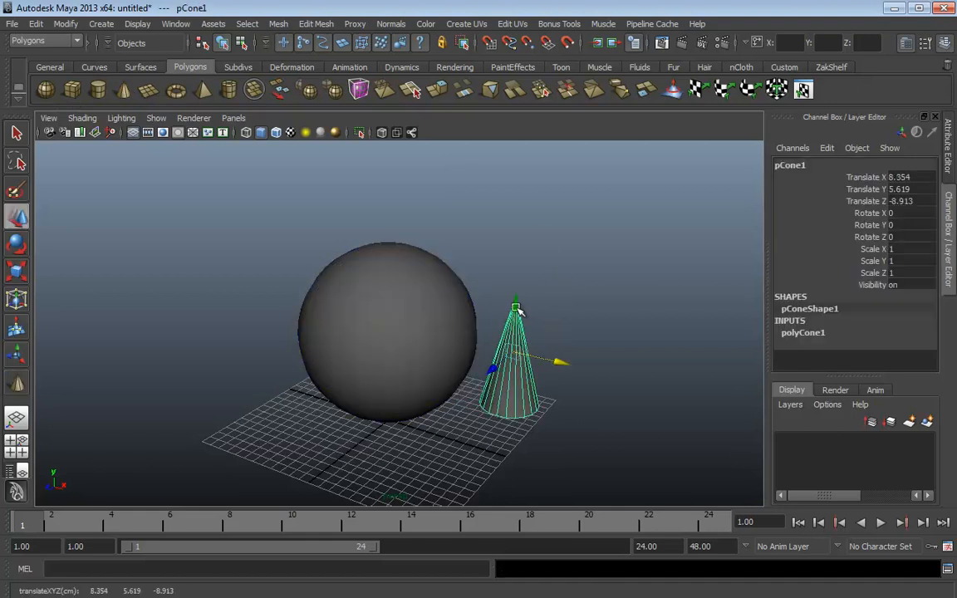
pyautogui.moveTo(515, 310); pyautogui.dragTo(308, 177)
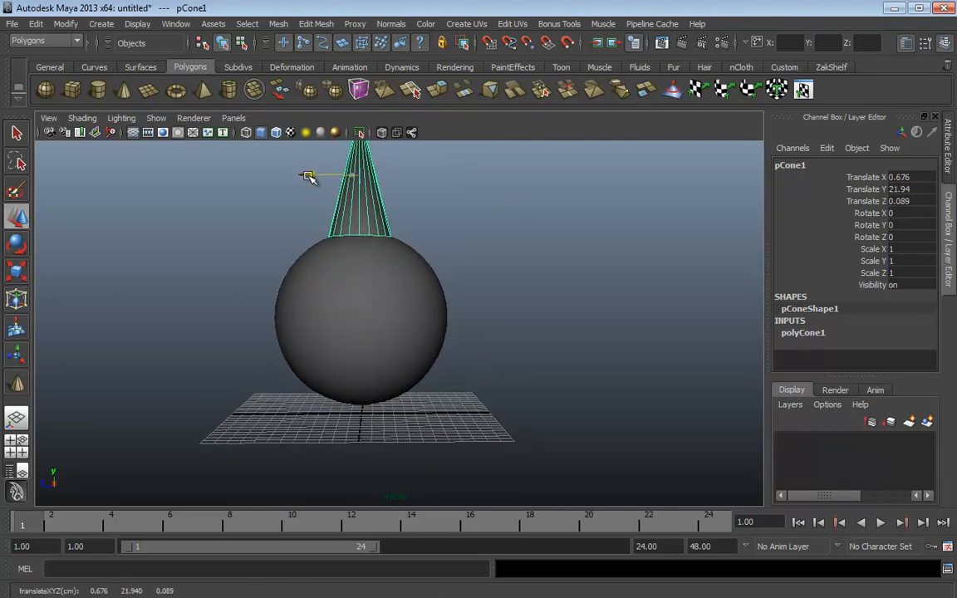
pyautogui.keyDown('alt'); pyautogui.moveTo(422, 276); pyautogui.dragTo(549, 243); pyautogui.keyUp('alt')
pyautogui.moveTo(464, 169); pyautogui.dragTo(472, 251)
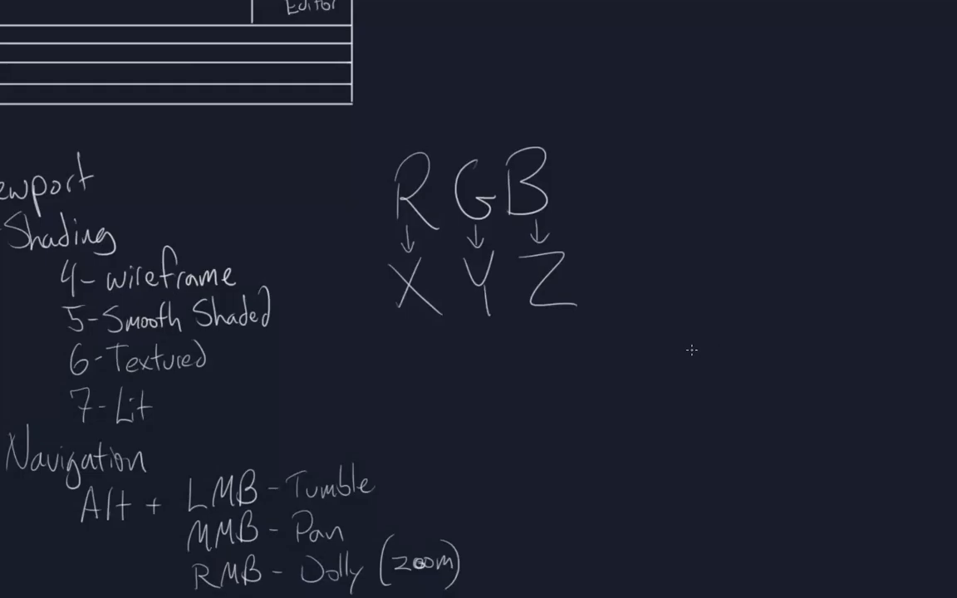
# Pan to empty board space beside the RGB→XYZ notes and handwrite 'Parent'
pyautogui.moveTo(584, 348); pyautogui.dragTo(228, 314)
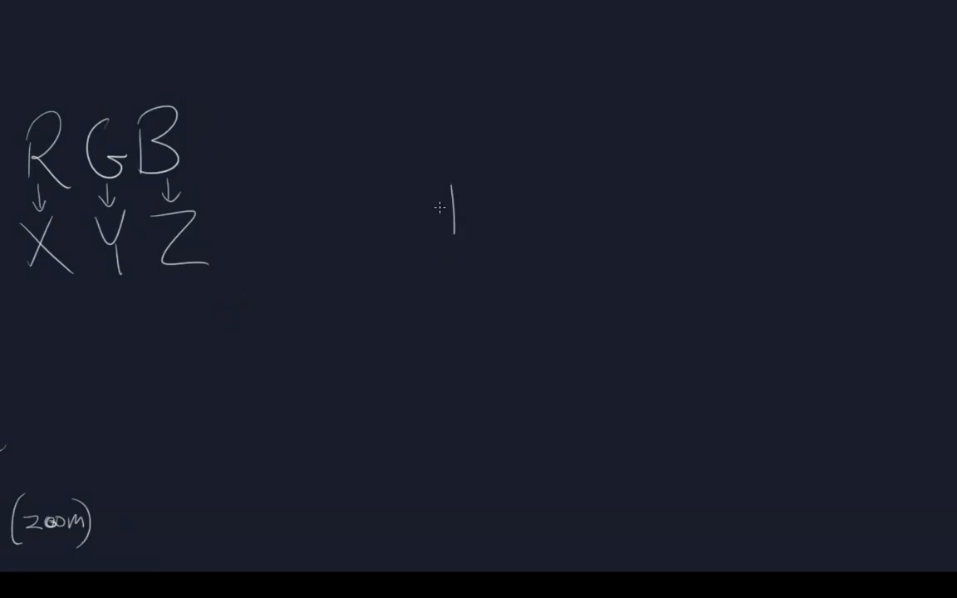
pyautogui.moveTo(441, 196); pyautogui.dragTo(454, 216)
pyautogui.moveTo(471, 219); pyautogui.dragTo(481, 219)
pyautogui.moveTo(541, 225); pyautogui.dragTo(561, 228)
pyautogui.moveTo(548, 208); pyautogui.dragTo(568, 206)
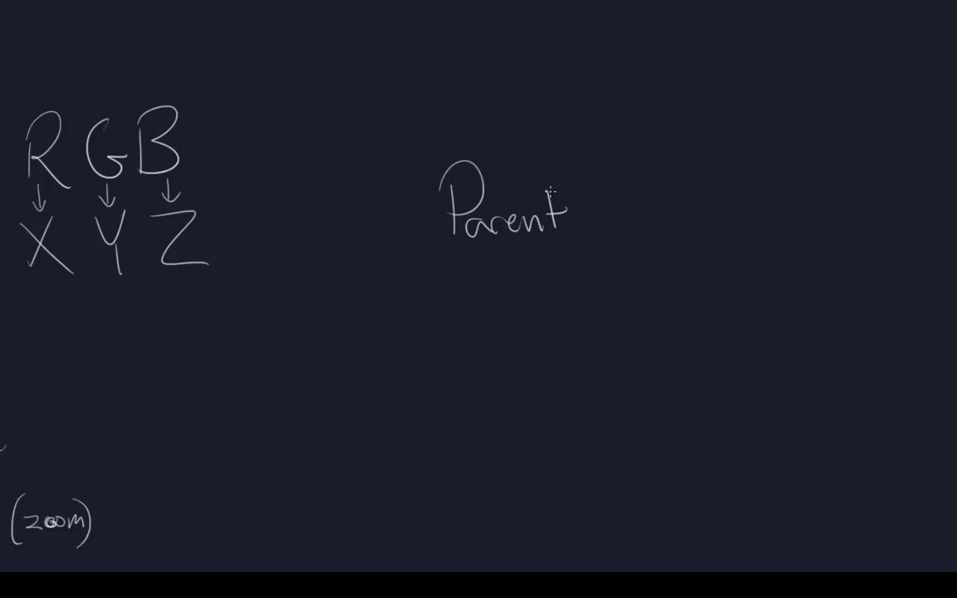
# Write 'Child' below 'Parent' and draw a connector arrow between them
pyautogui.moveTo(579, 290); pyautogui.dragTo(581, 336)
pyautogui.moveTo(586, 287); pyautogui.dragTo(590, 325)
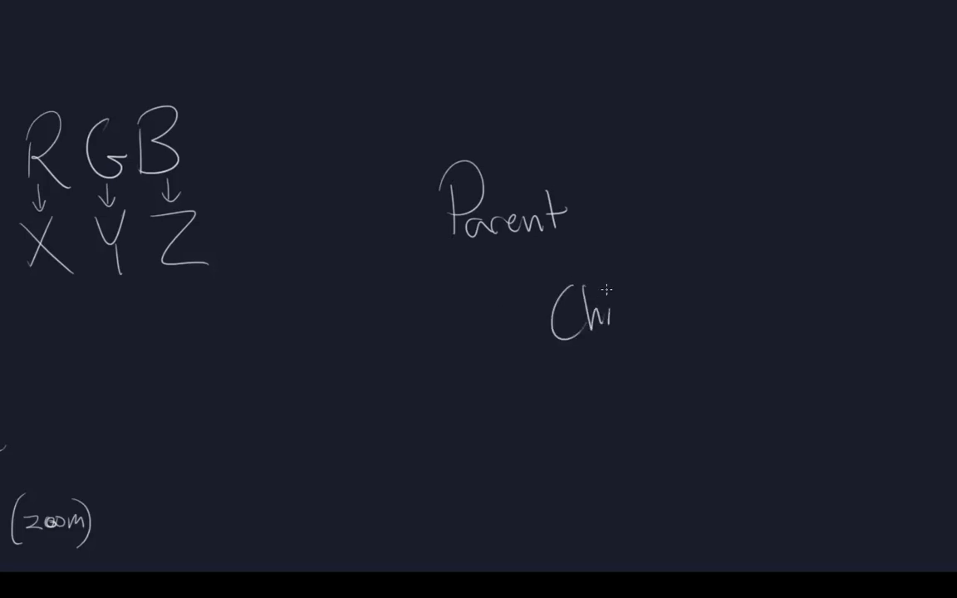
pyautogui.moveTo(645, 311); pyautogui.dragTo(648, 327)
pyautogui.moveTo(492, 255); pyautogui.dragTo(544, 304)
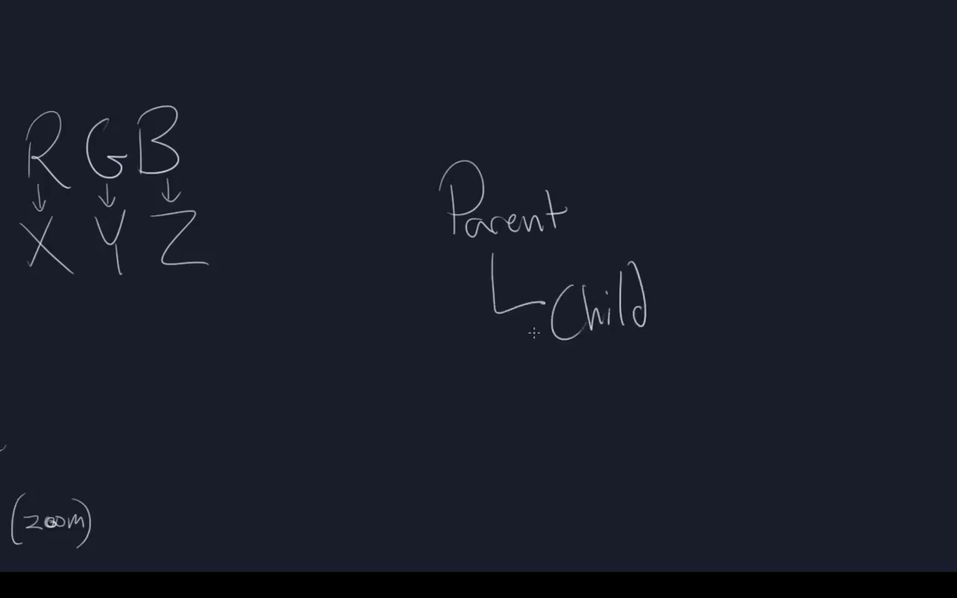
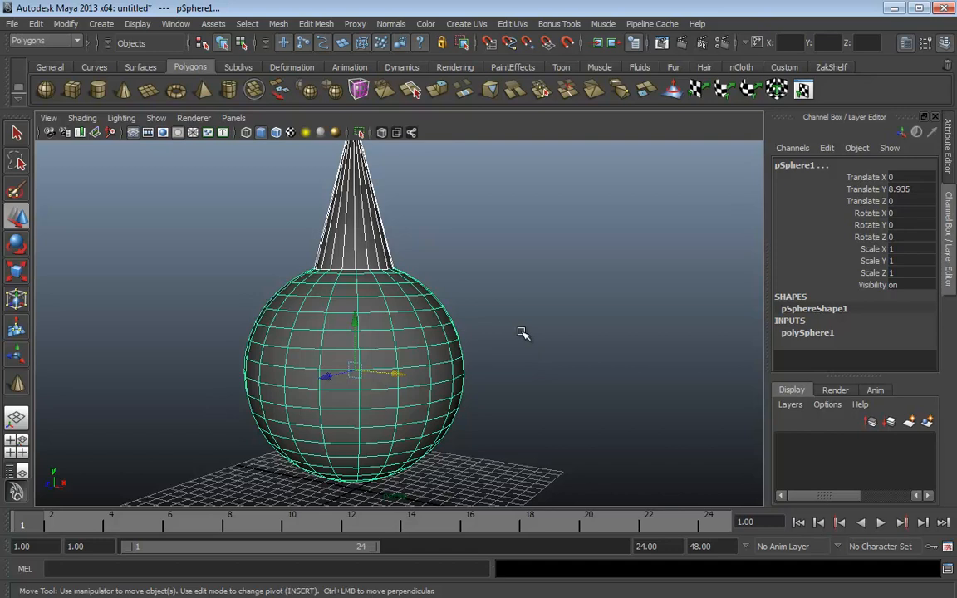
# Parent the cone under the sphere with the P shortcut, then open the Edit menu
pyautogui.press('p')
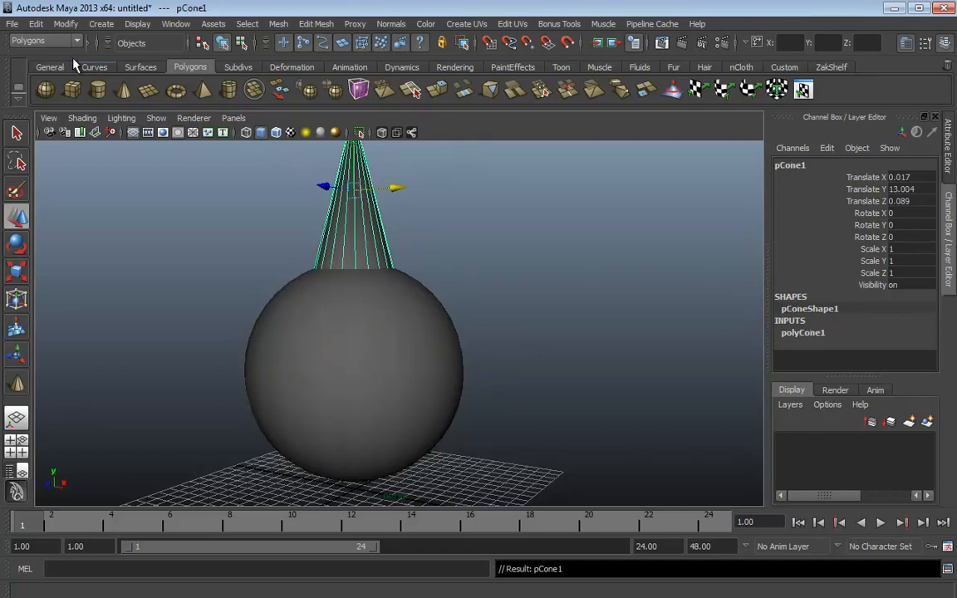
pyautogui.click(36, 23)
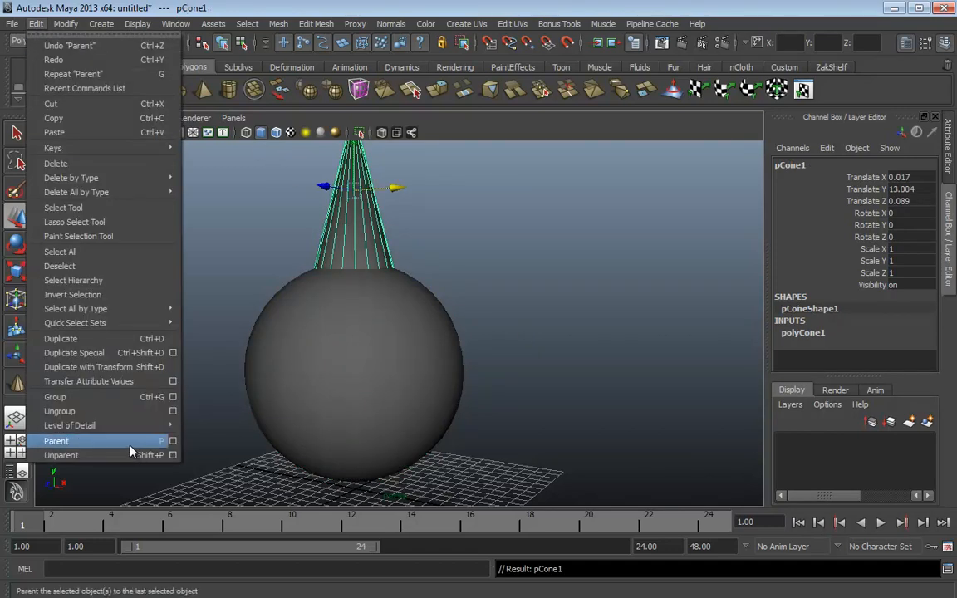
# Select the sphere and drag it left so its child cone moves with it
pyautogui.click(604, 322)
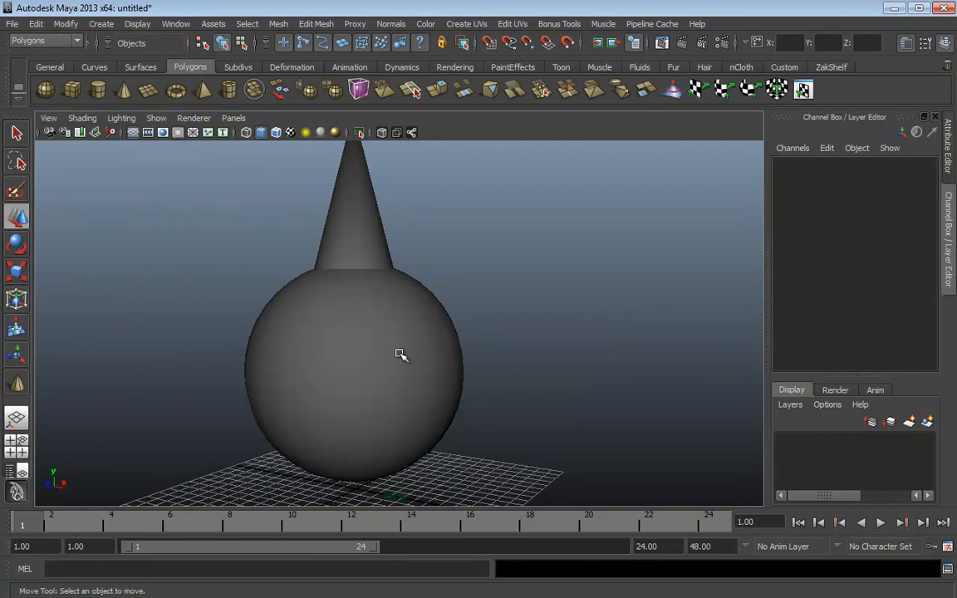
pyautogui.click(390, 322)
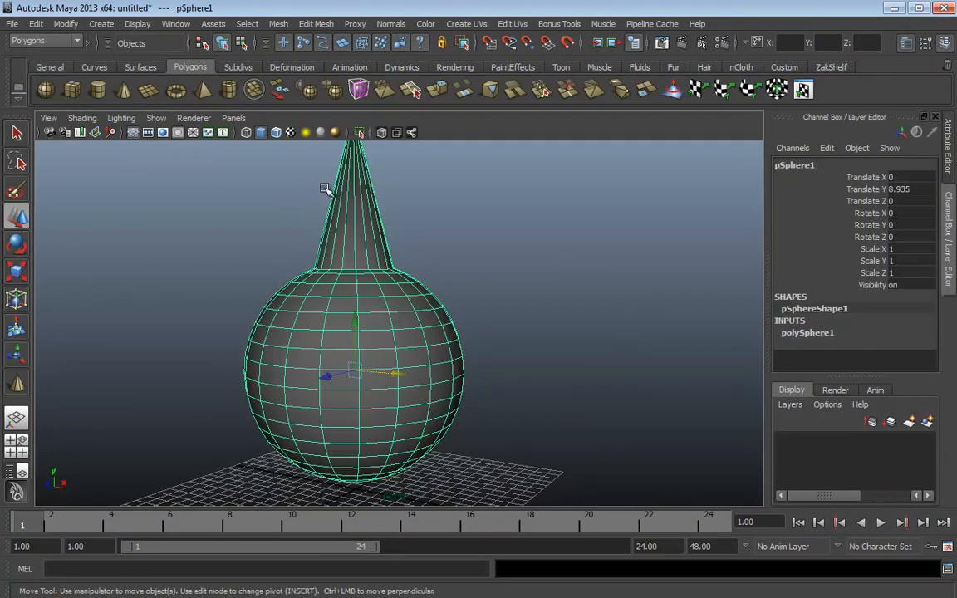
pyautogui.keyDown('alt'); pyautogui.moveTo(499, 396); pyautogui.dragTo(397, 384, button='right'); pyautogui.keyUp('alt')
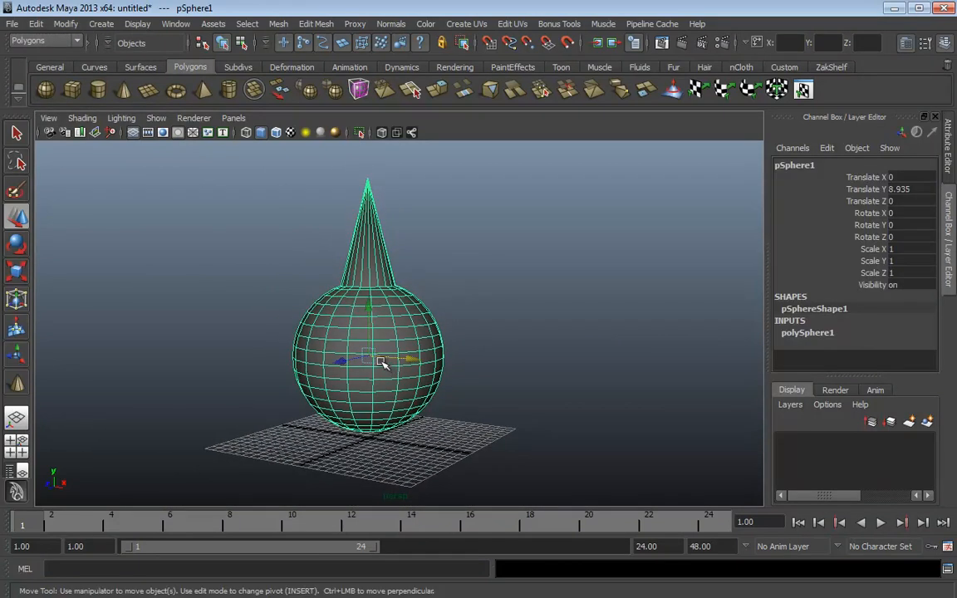
pyautogui.moveTo(374, 360); pyautogui.dragTo(184, 368)
# Move the cone independently, up and to the right of the sphere
pyautogui.click(192, 266)
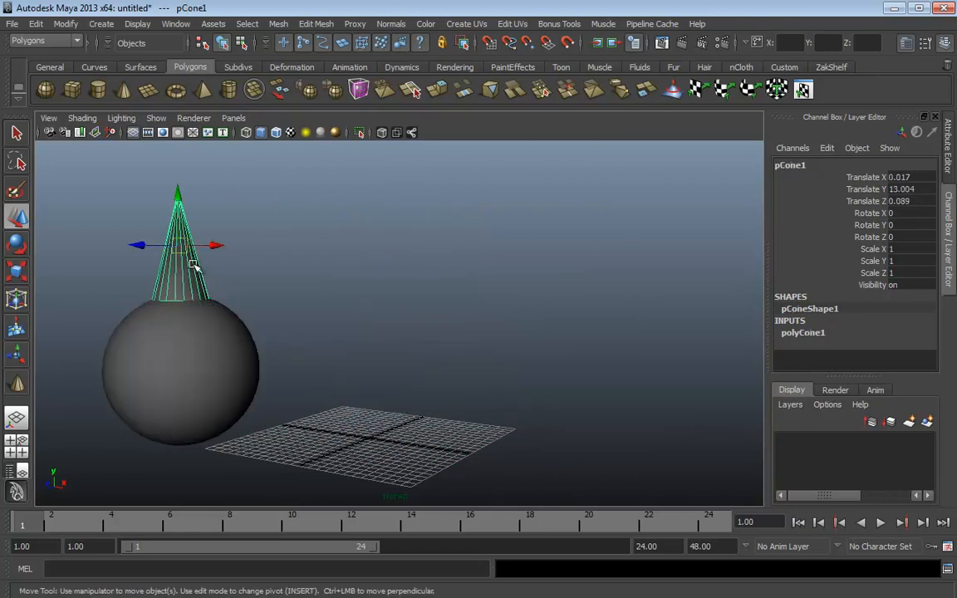
pyautogui.moveTo(192, 267); pyautogui.dragTo(389, 208)
pyautogui.keyDown('alt'); pyautogui.moveTo(594, 355); pyautogui.dragTo(415, 367, button='right'); pyautogui.keyUp('alt')
pyautogui.keyDown('alt'); pyautogui.moveTo(416, 367); pyautogui.dragTo(456, 367); pyautogui.keyUp('alt')
pyautogui.moveTo(397, 252); pyautogui.dragTo(422, 219)
# Undo a sphere move, then slide the sphere and cone left along one axis, nudging the cone
pyautogui.click(278, 381)
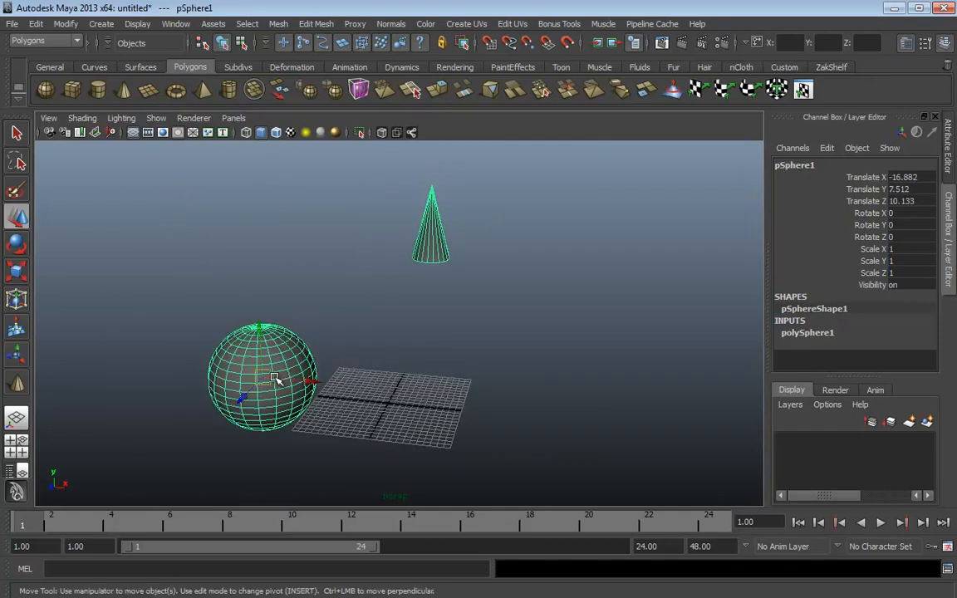
pyautogui.moveTo(277, 380); pyautogui.dragTo(306, 376)
pyautogui.hotkey('ctrl', 'z')
pyautogui.hotkey('ctrl', 'z')
pyautogui.hotkey('ctrl', 'z')
pyautogui.hotkey('ctrl', 'z')
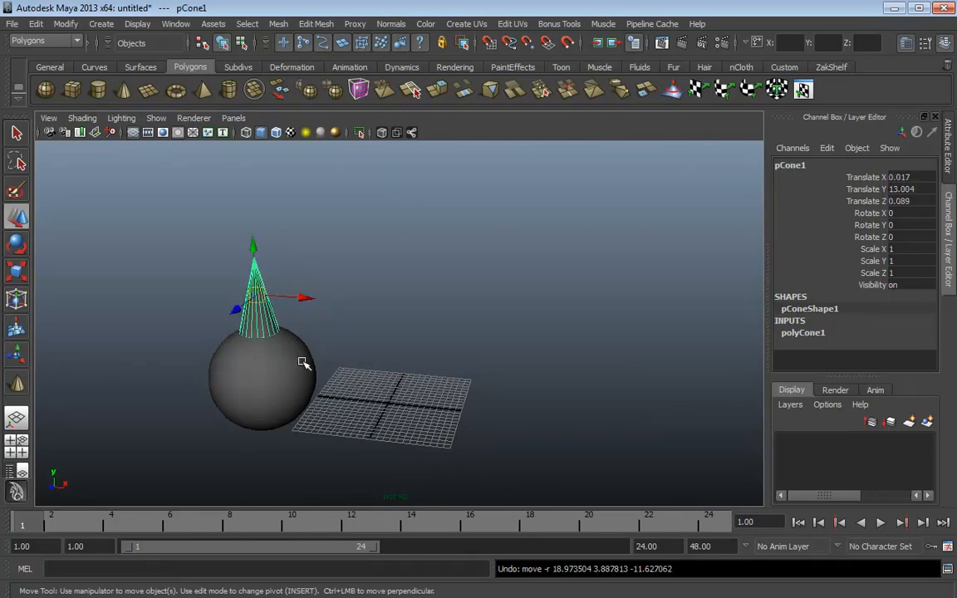
pyautogui.keyDown('alt'); pyautogui.moveTo(322, 352); pyautogui.dragTo(277, 306); pyautogui.keyUp('alt')
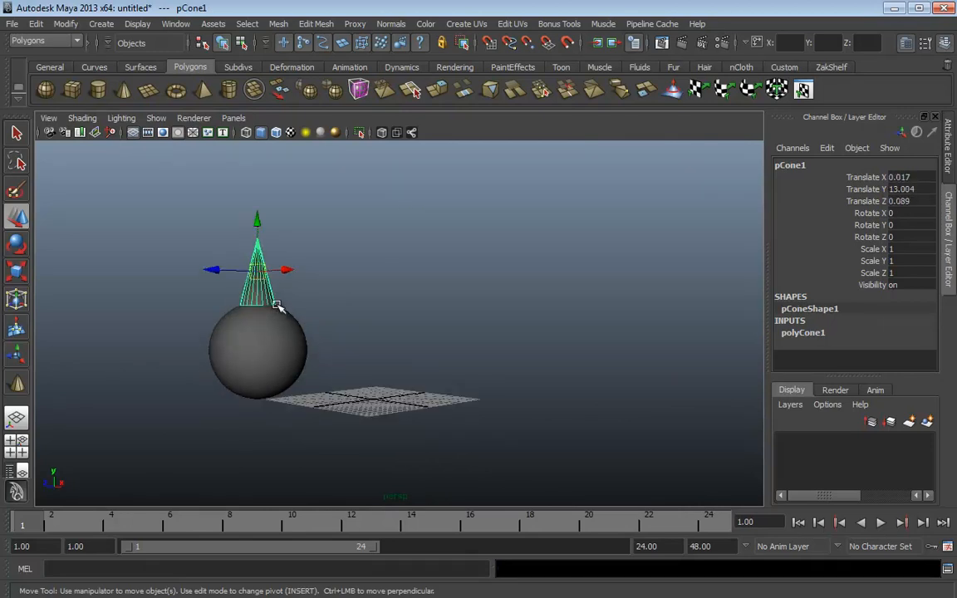
pyautogui.click(261, 359)
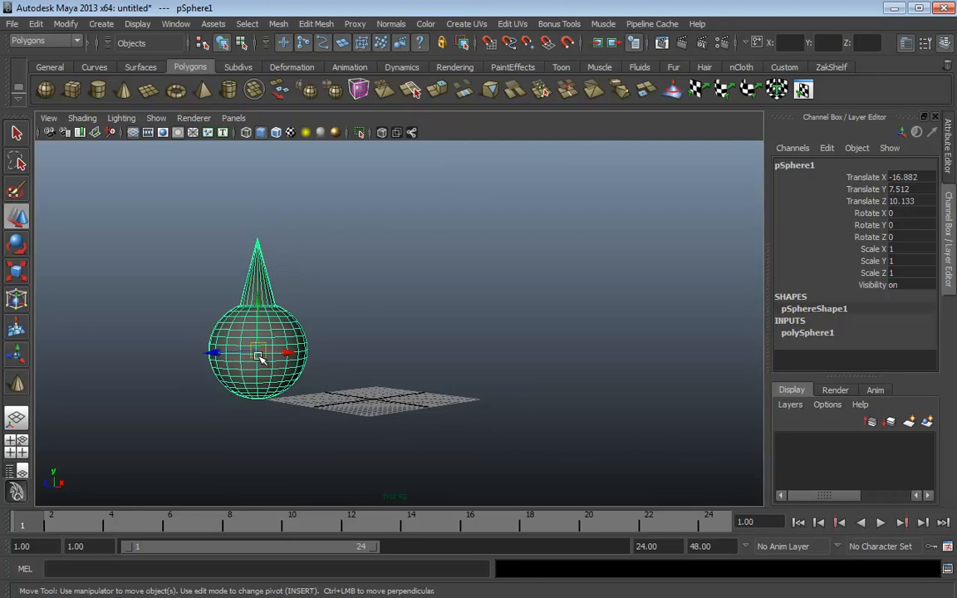
pyautogui.click(214, 354)
pyautogui.moveTo(213, 354); pyautogui.dragTo(183, 356)
pyautogui.click(240, 282)
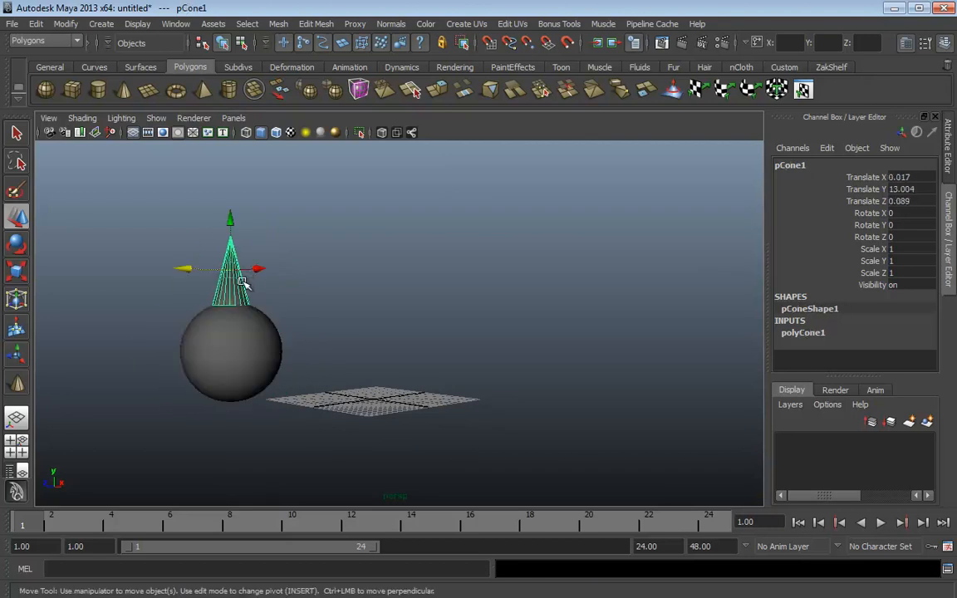
pyautogui.moveTo(190, 269); pyautogui.dragTo(209, 270)
pyautogui.press('space')
pyautogui.press('space')
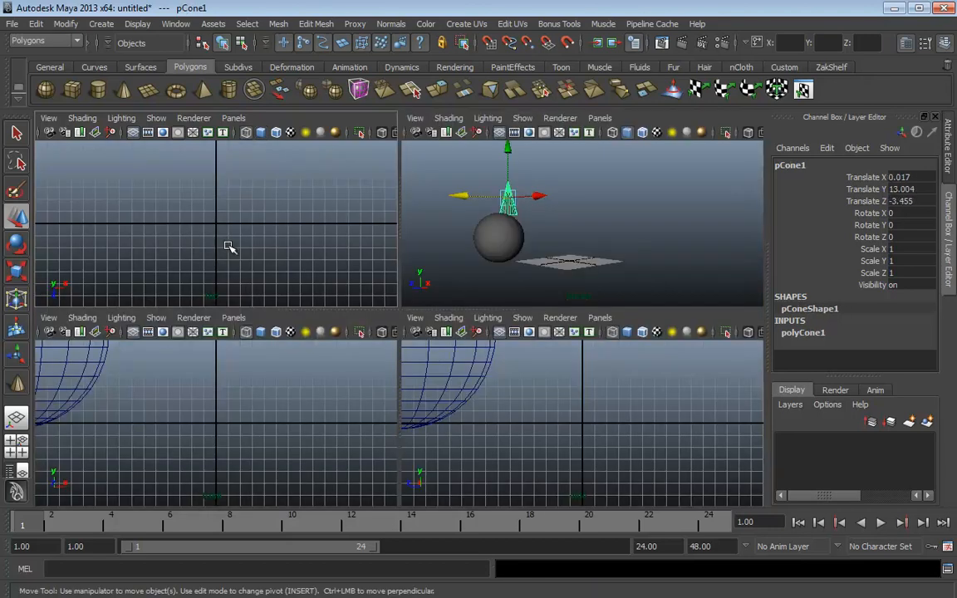
# Rotate the cone to -15 degrees around X, then return to the Move tool and deselect
pyautogui.press('e')
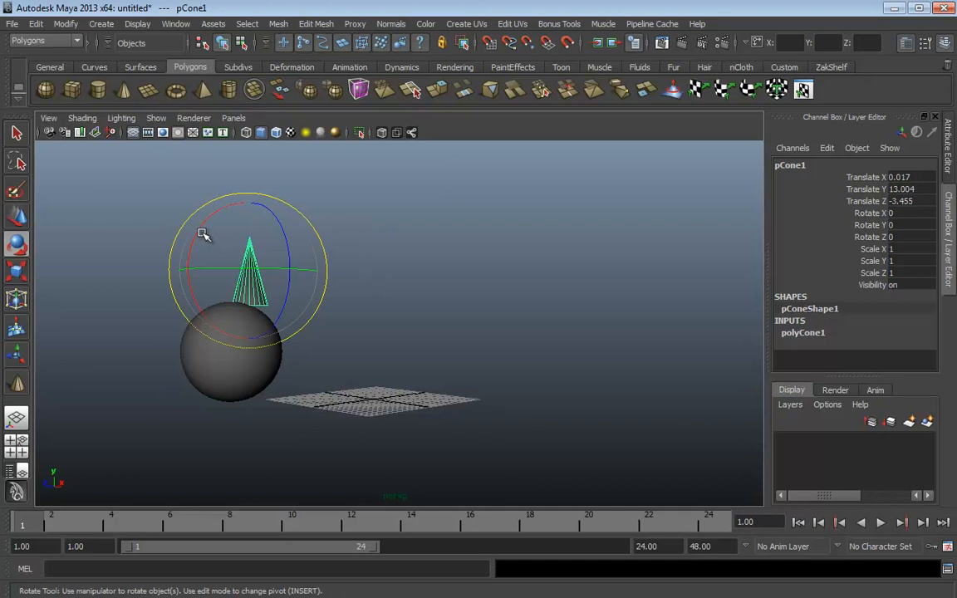
pyautogui.moveTo(208, 218); pyautogui.dragTo(216, 213)
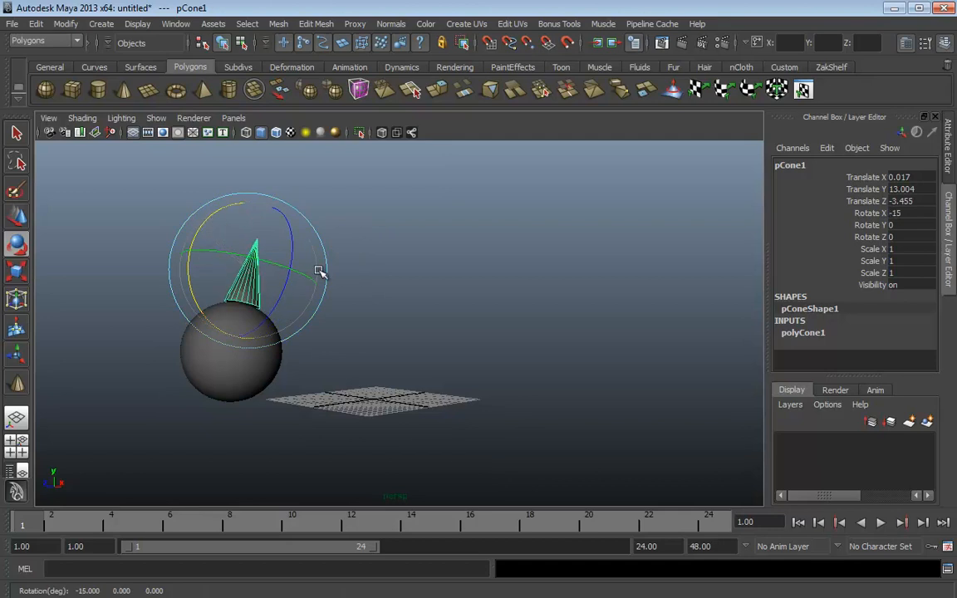
pyautogui.press('w')
pyautogui.click(333, 321)
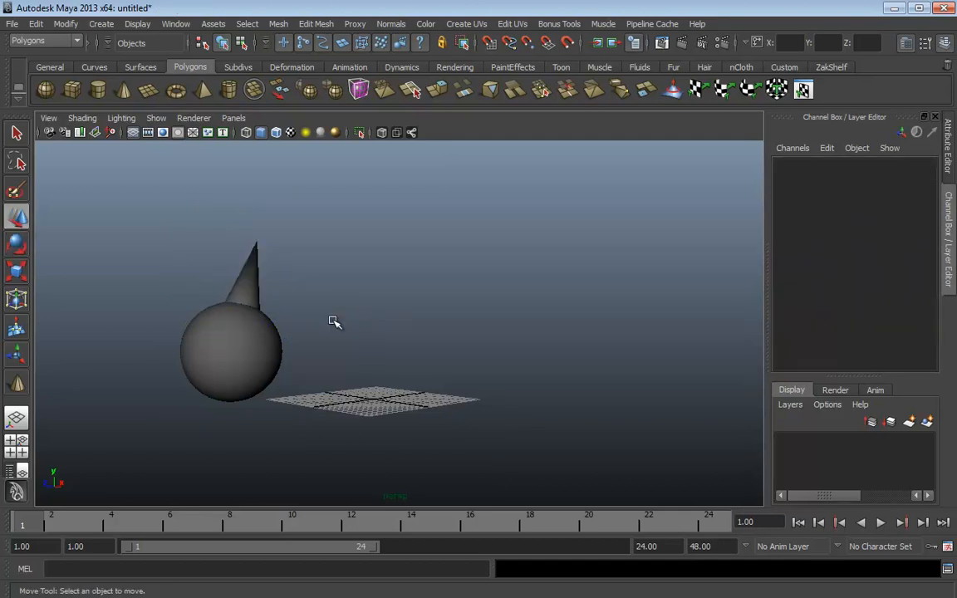
# Try moving the sphere with its tilted cone, undo it, and switch to shaded display
pyautogui.click(278, 343)
pyautogui.keyDown('alt'); pyautogui.moveTo(292, 344); pyautogui.dragTo(433, 341); pyautogui.keyUp('alt')
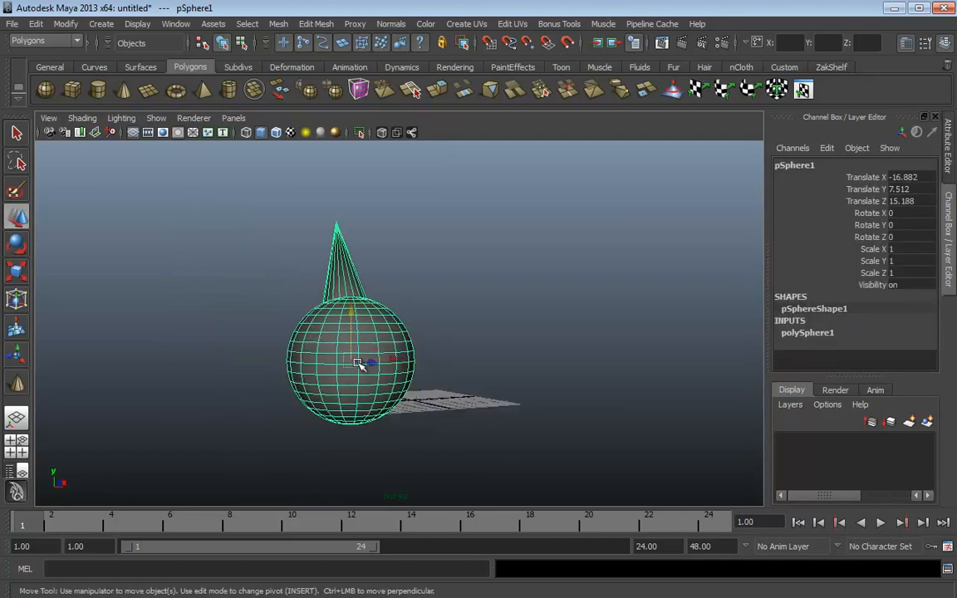
pyautogui.moveTo(352, 361)
pyautogui.mouseDown()
pyautogui.moveTo(438, 300)
pyautogui.moveTo(432, 306)
pyautogui.moveTo(490, 336)
pyautogui.moveTo(609, 327)
pyautogui.moveTo(396, 367)
pyautogui.moveTo(570, 313)
pyautogui.moveTo(502, 299)
pyautogui.moveTo(435, 341)
pyautogui.mouseUp()
pyautogui.hotkey('ctrl', 'z')
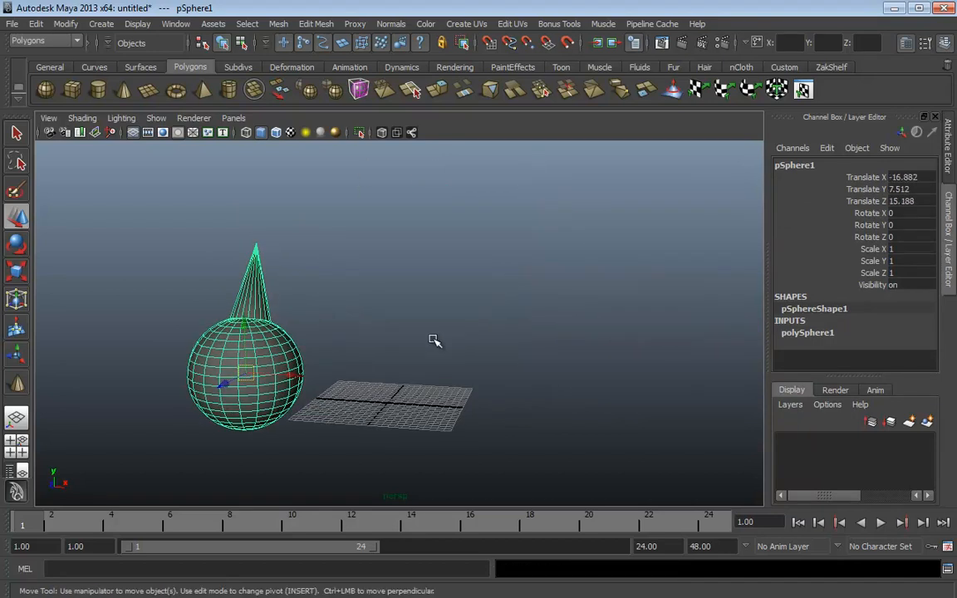
pyautogui.click(425, 339)
pyautogui.press('5')
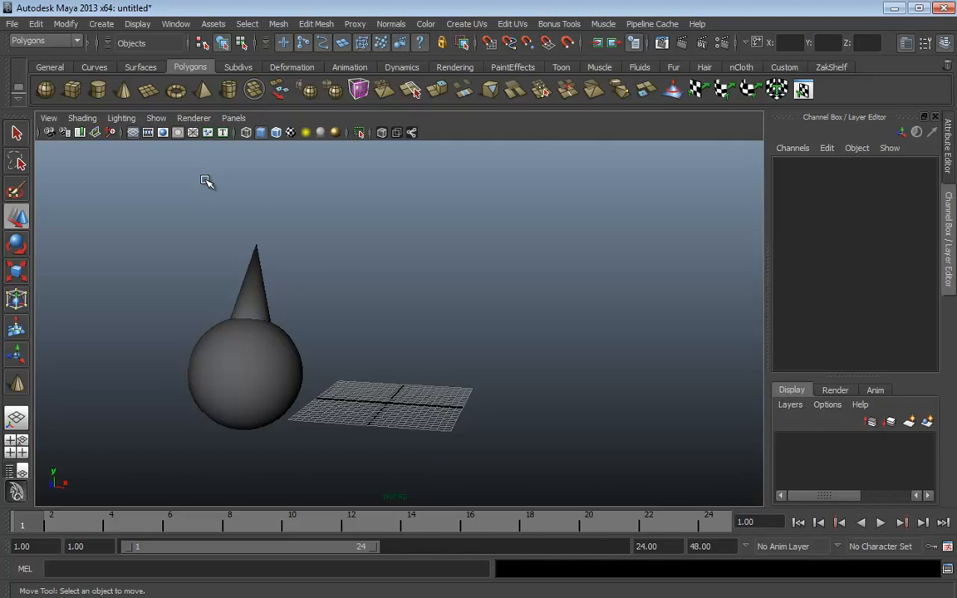
# Open the Hypergraph Hierarchy and drop pCone1 onto pSphere1 to parent it
pyautogui.click(176, 23)
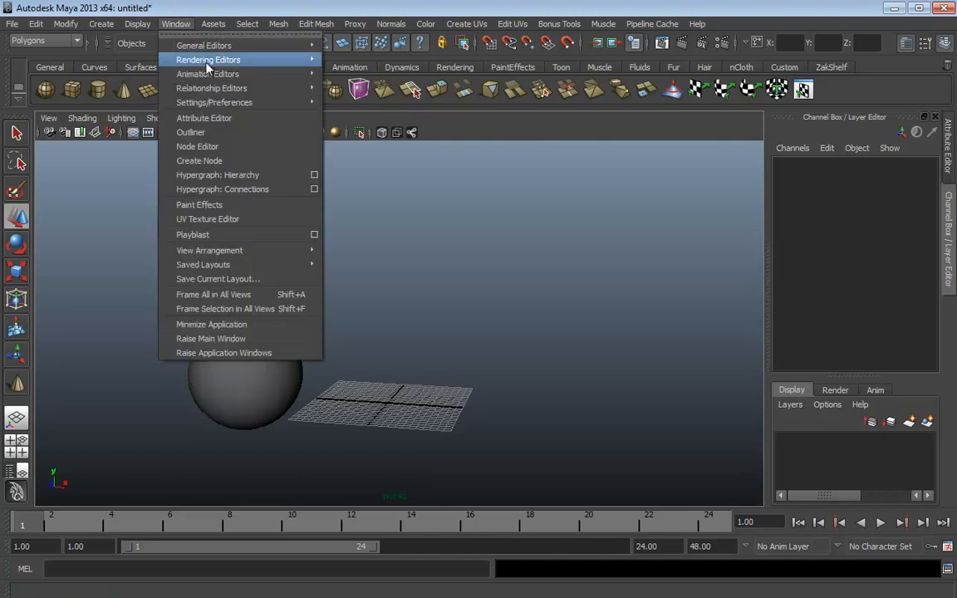
pyautogui.click(219, 177)
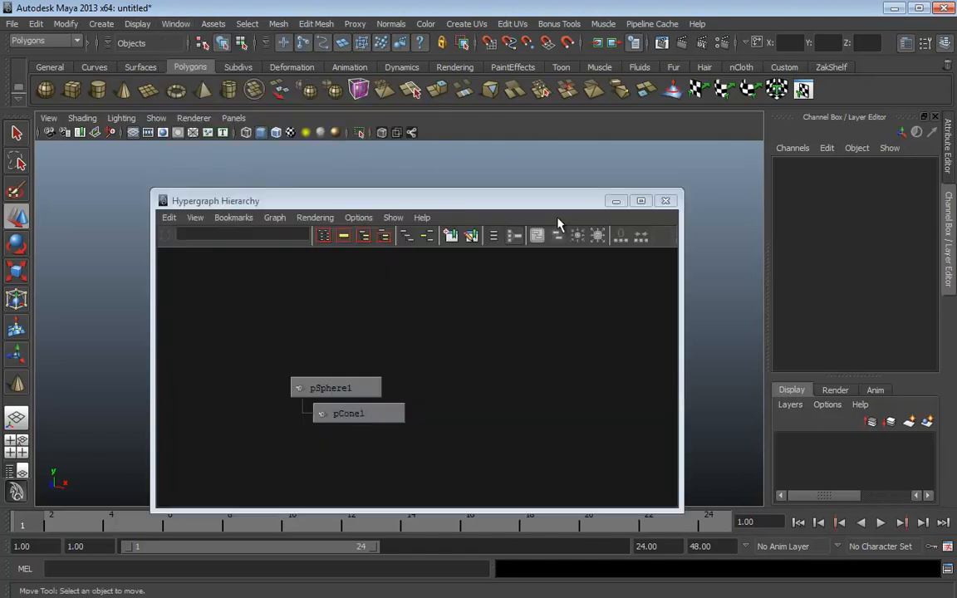
pyautogui.moveTo(497, 205); pyautogui.dragTo(757, 137)
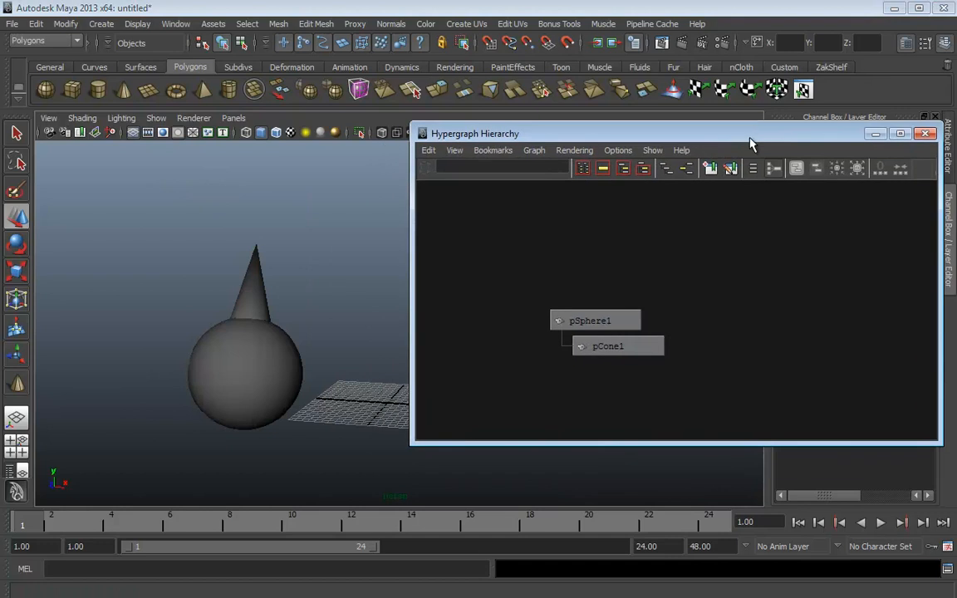
pyautogui.keyDown('alt'); pyautogui.moveTo(703, 329); pyautogui.dragTo(840, 312, button='right'); pyautogui.keyUp('alt')
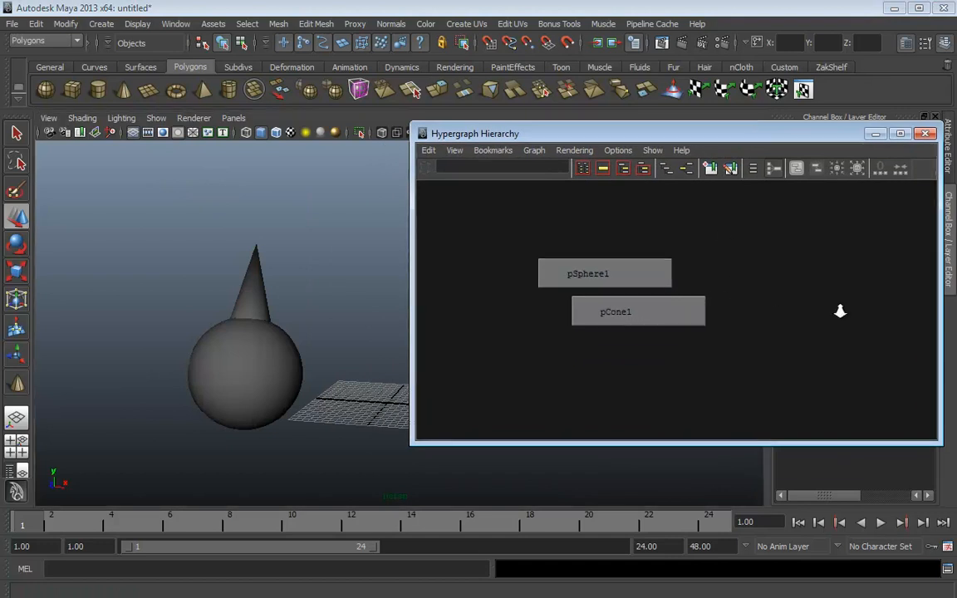
pyautogui.click(625, 272)
pyautogui.click(633, 316)
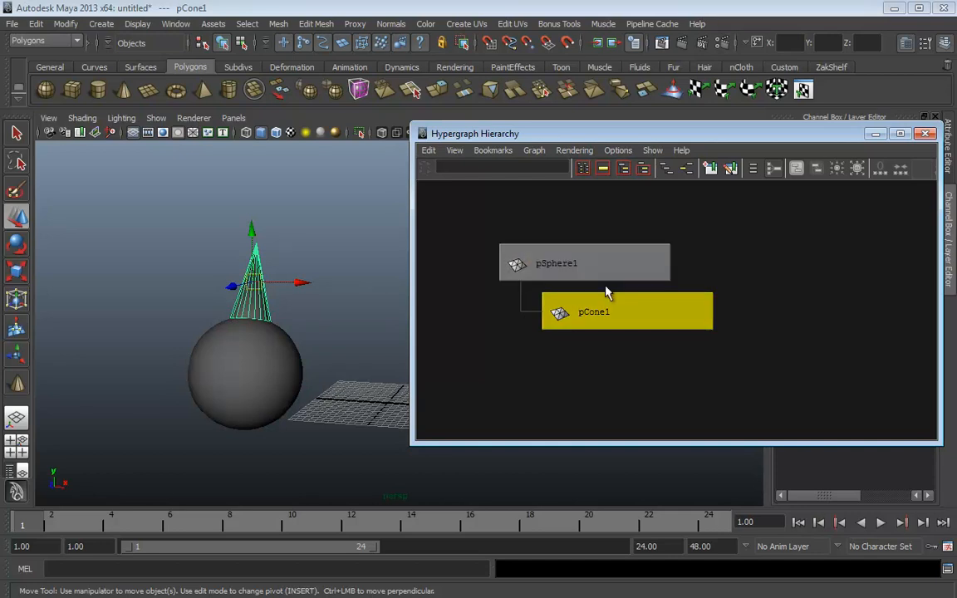
pyautogui.moveTo(611, 294)
pyautogui.mouseDown(button='middle')
pyautogui.moveTo(586, 264)
pyautogui.moveTo(620, 311)
pyautogui.mouseUp(button='middle')
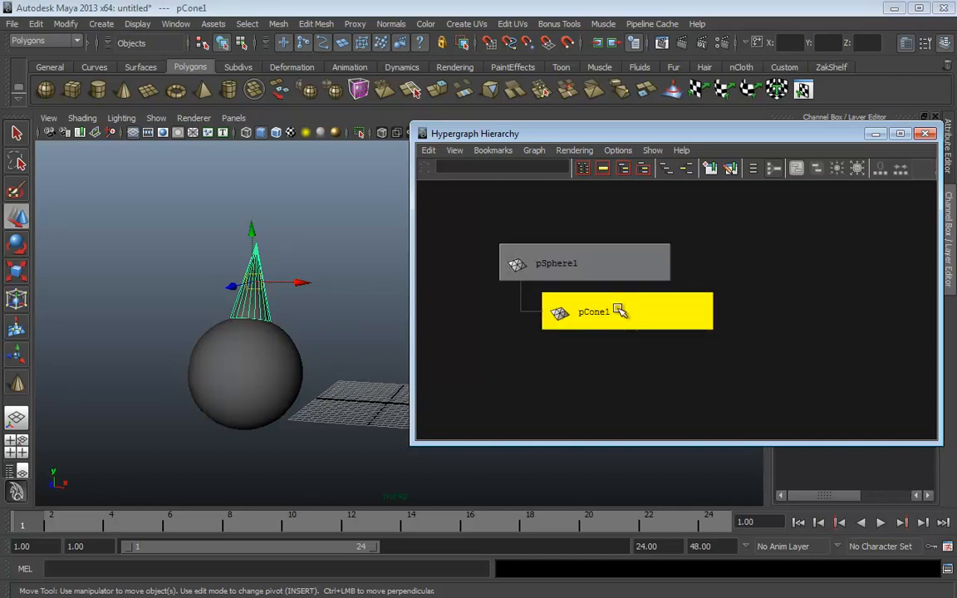
# Frame the tall cone pCone1, select it, and apply Modify > Make Live
pyautogui.keyDown('alt'); pyautogui.moveTo(320, 304); pyautogui.dragTo(378, 331, button='right'); pyautogui.keyUp('alt')
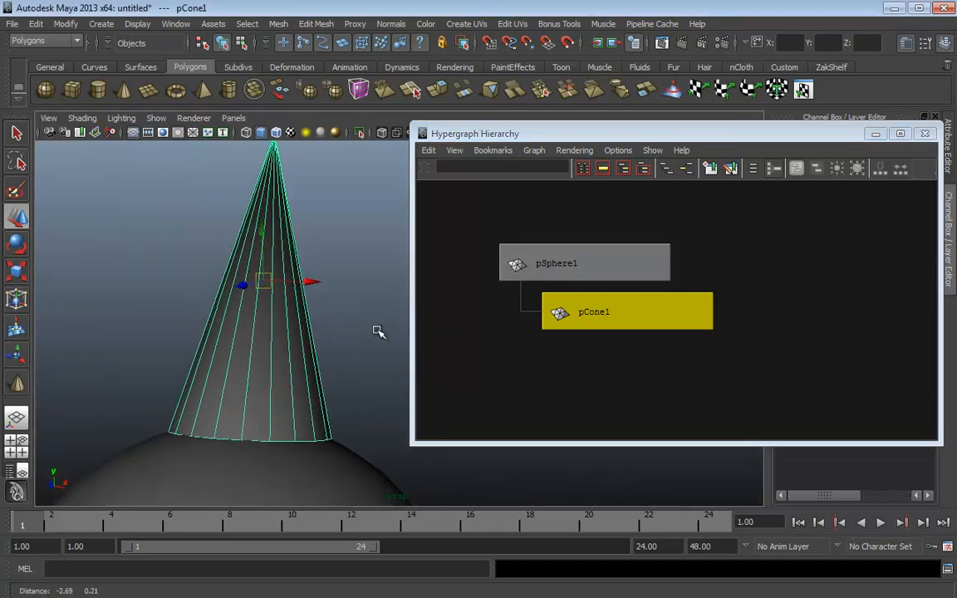
pyautogui.keyDown('alt'); pyautogui.moveTo(384, 277); pyautogui.dragTo(378, 303, button='middle'); pyautogui.keyUp('alt')
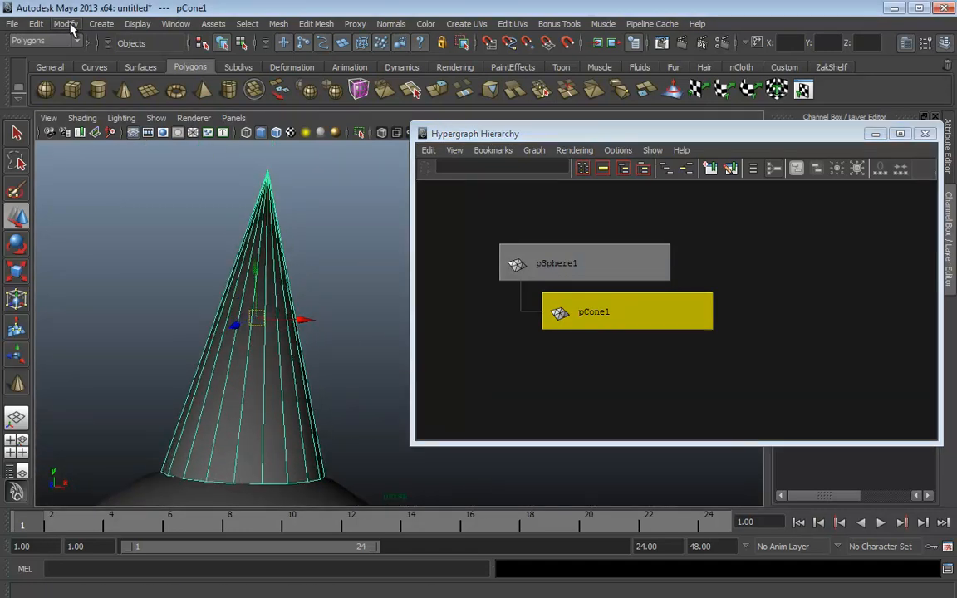
pyautogui.click(353, 242)
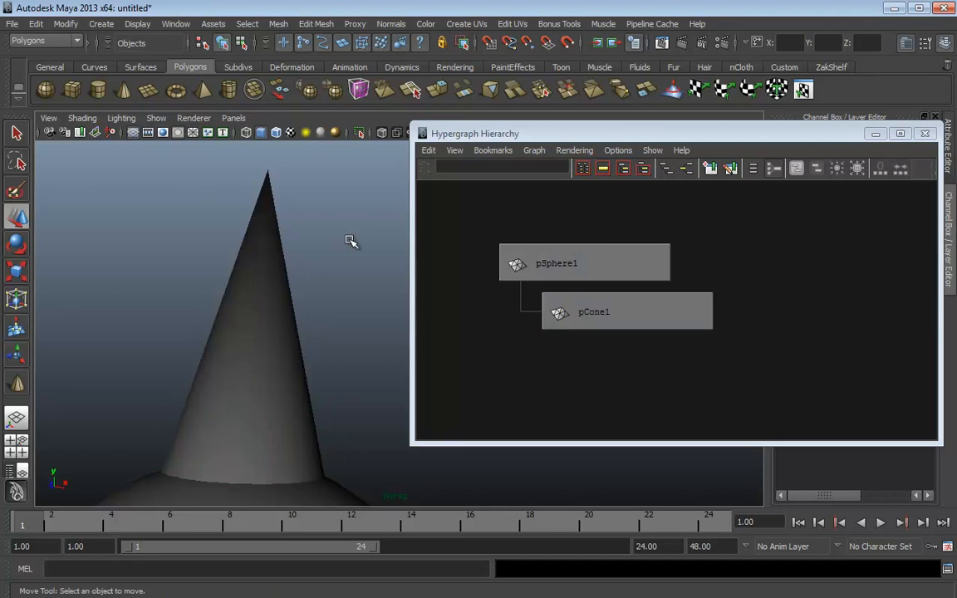
pyautogui.click(222, 306)
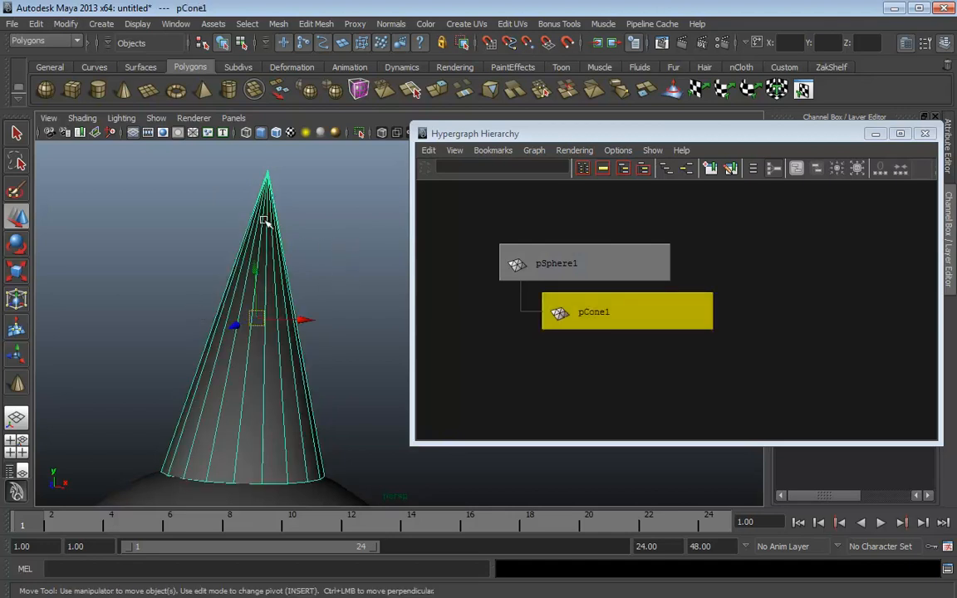
pyautogui.click(65, 24)
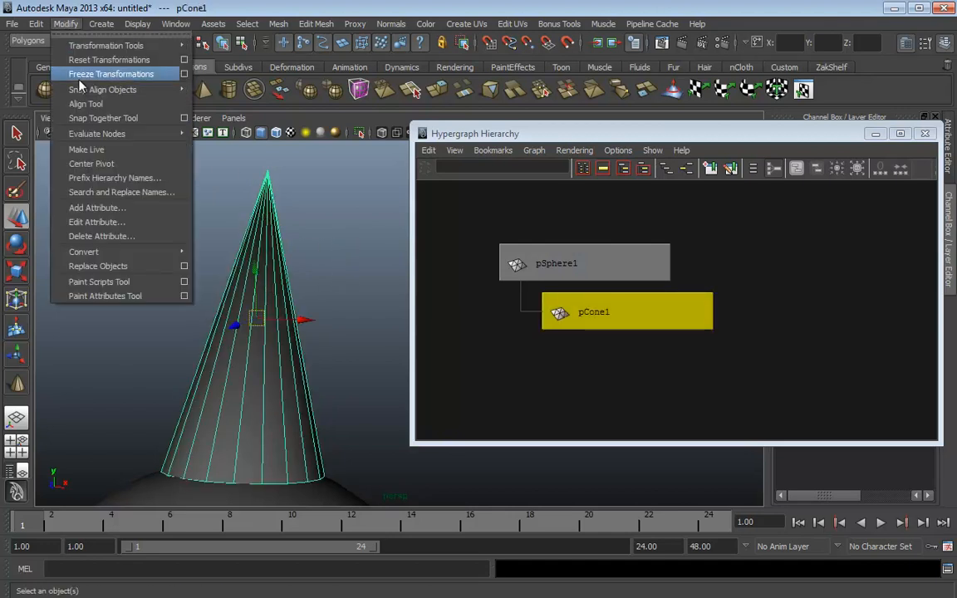
pyautogui.click(87, 149)
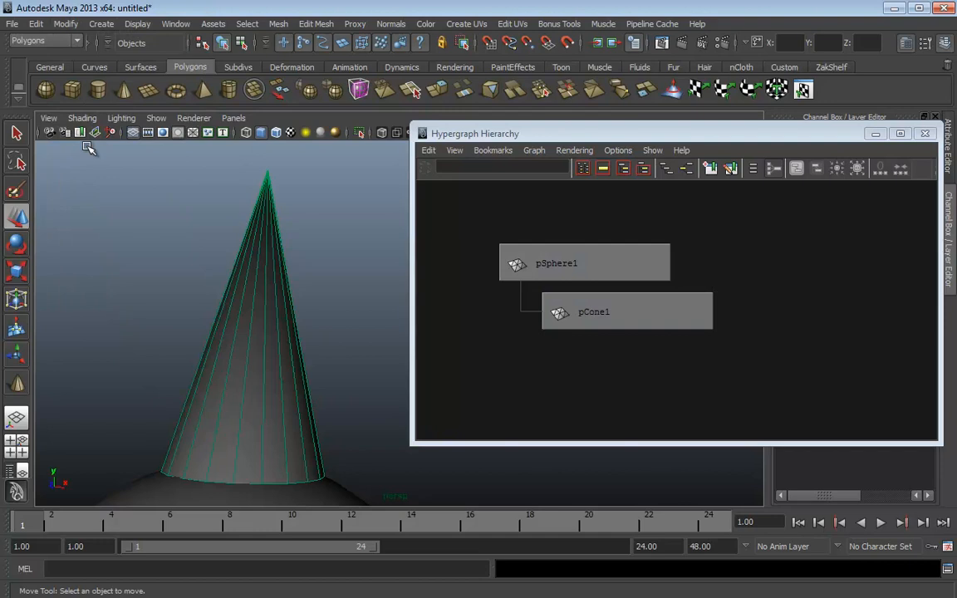
# Draw three spike cones onto the live cone's surface with the Polygon Cone tool
pyautogui.click(122, 90)
pyautogui.moveTo(265, 341); pyautogui.dragTo(153, 344)
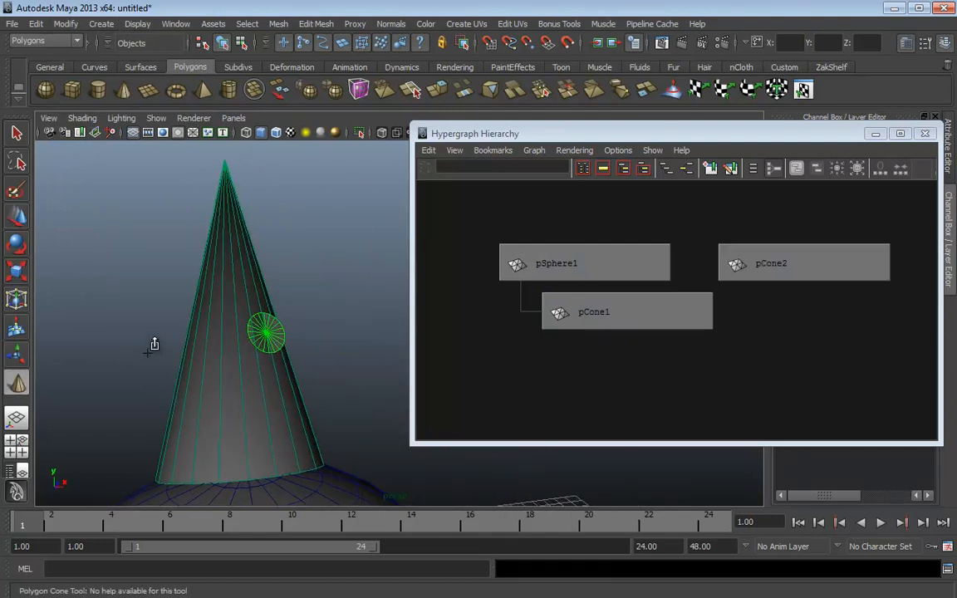
pyautogui.moveTo(310, 299); pyautogui.dragTo(331, 310)
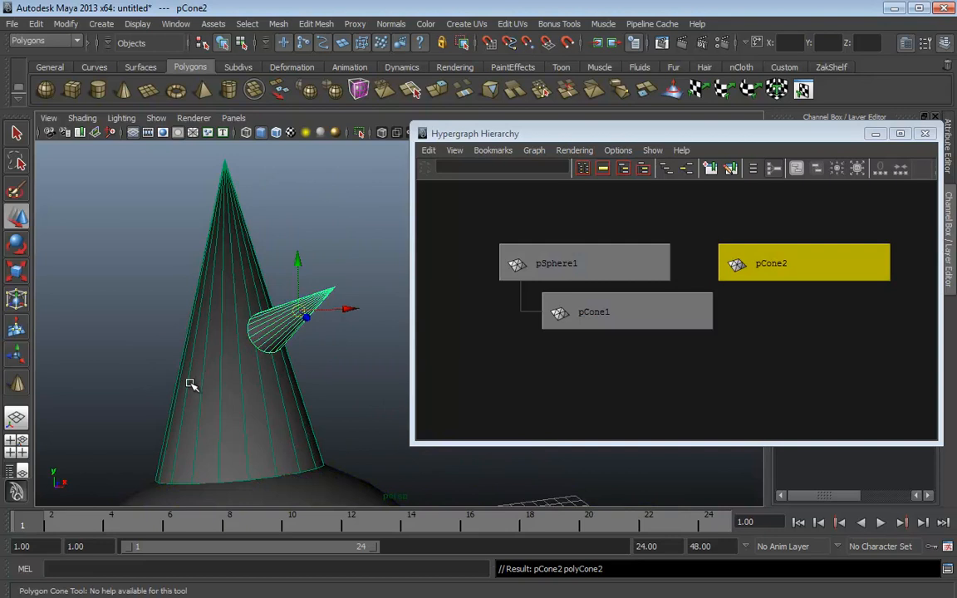
pyautogui.press('g')
pyautogui.moveTo(194, 392); pyautogui.dragTo(127, 353)
pyautogui.press('g')
pyautogui.moveTo(210, 252); pyautogui.dragTo(140, 195)
# Add spike cones on the lower right and beneath pCone6, then deselect
pyautogui.press('g')
pyautogui.moveTo(292, 433); pyautogui.dragTo(390, 391)
pyautogui.keyDown('alt'); pyautogui.moveTo(357, 309); pyautogui.dragTo(214, 311); pyautogui.keyUp('alt')
pyautogui.press('g')
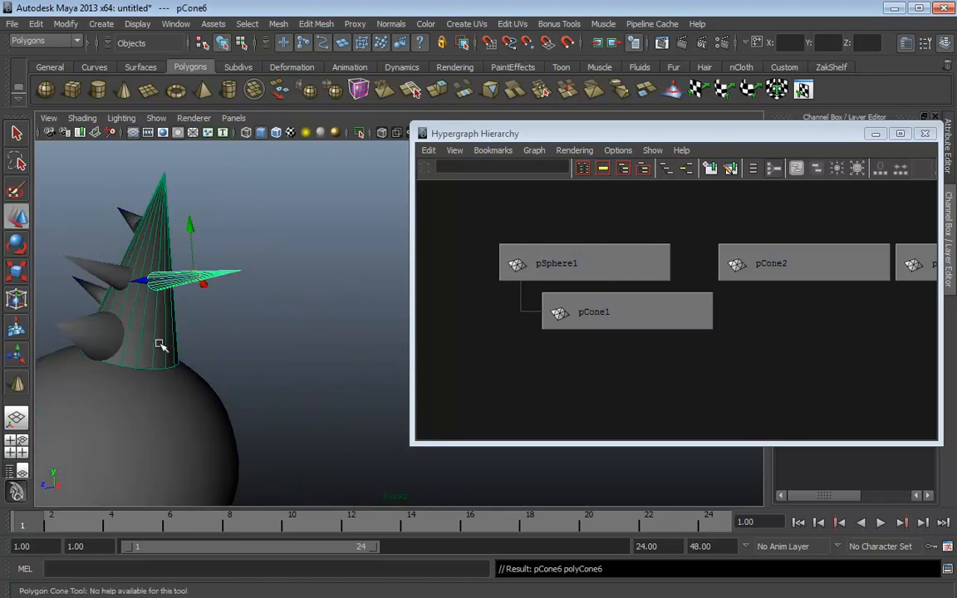
pyautogui.moveTo(164, 349); pyautogui.dragTo(241, 341)
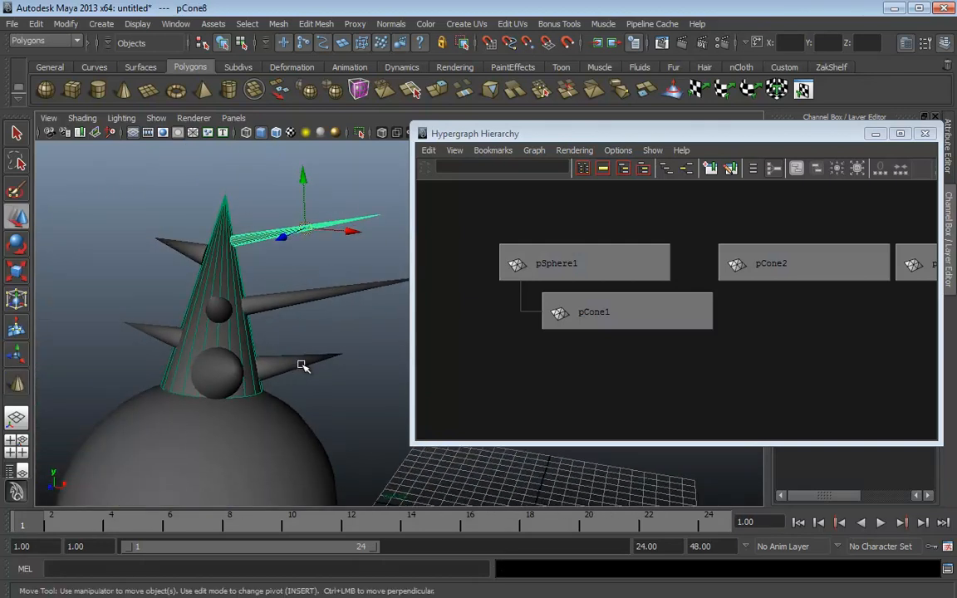
pyautogui.click(163, 202)
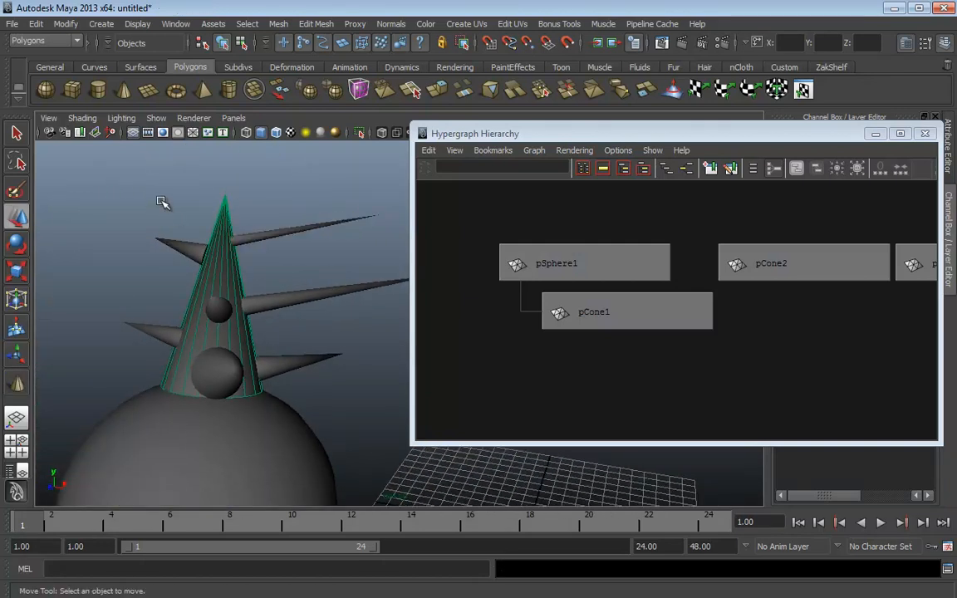
pyautogui.click(66, 23)
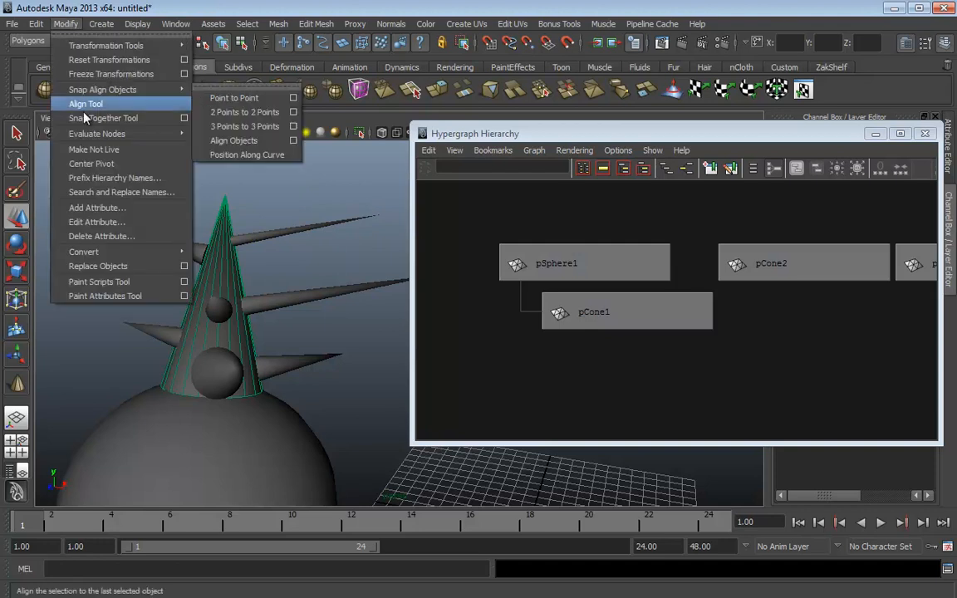
# Make pCone1 not live and parent the seven spike cones under pCone1
pyautogui.click(104, 152)
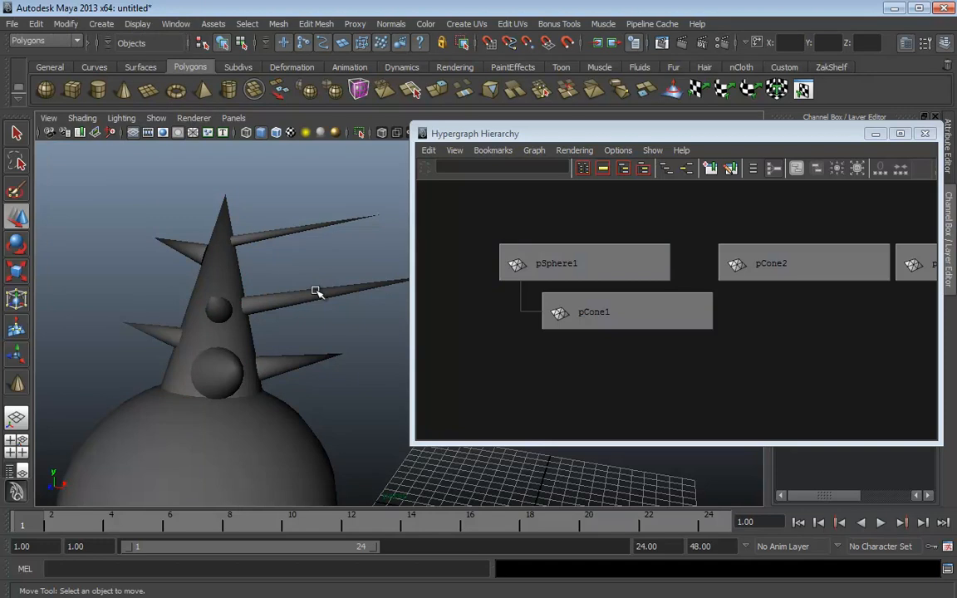
pyautogui.click(301, 363)
pyautogui.keyDown('shift'); pyautogui.click(278, 298); pyautogui.keyUp('shift')
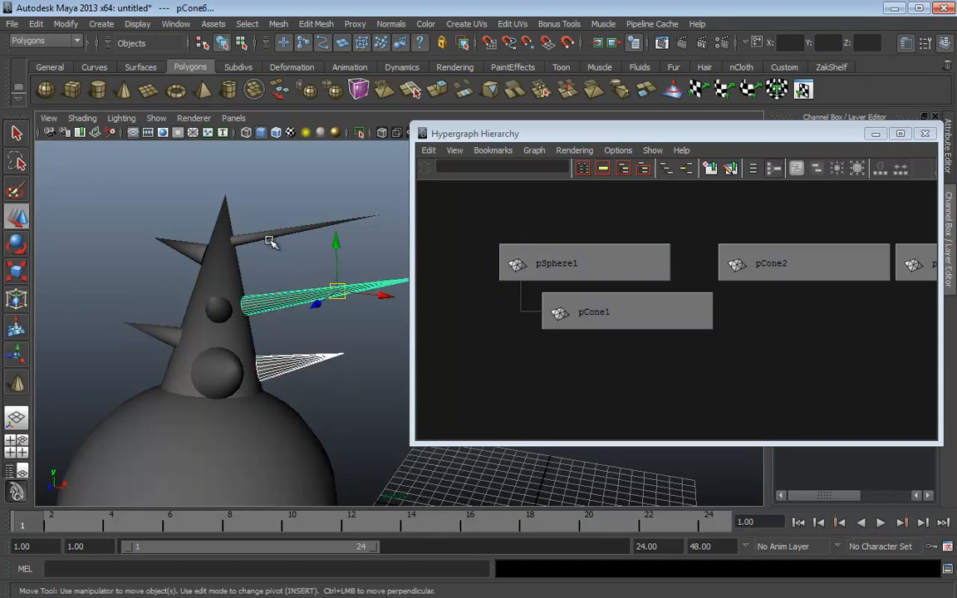
pyautogui.keyDown('shift'); pyautogui.click(270, 237); pyautogui.keyUp('shift')
pyautogui.keyDown('shift'); pyautogui.click(178, 249); pyautogui.keyUp('shift')
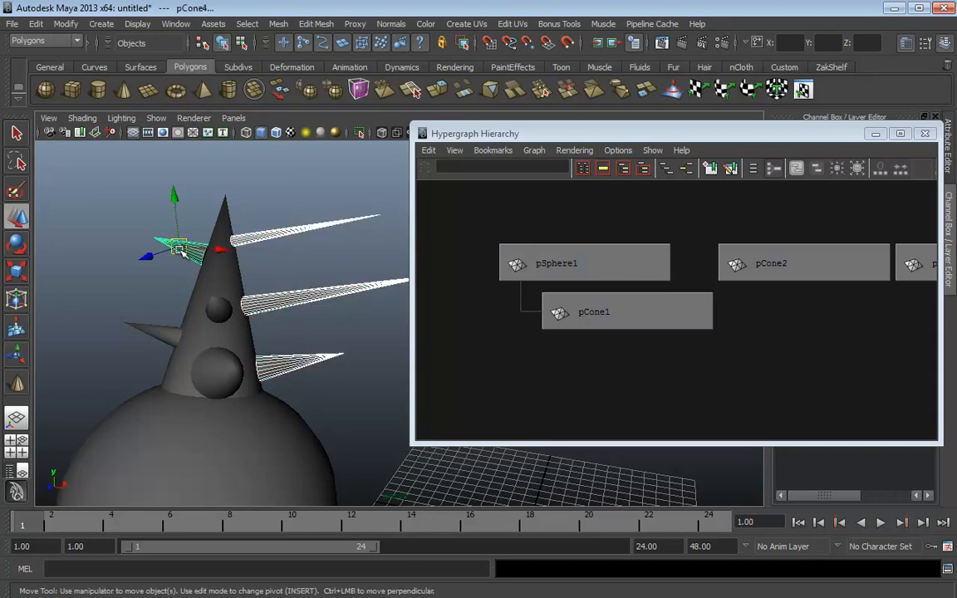
pyautogui.keyDown('shift'); pyautogui.click(218, 305); pyautogui.keyUp('shift')
pyautogui.keyDown('shift'); pyautogui.click(144, 331); pyautogui.keyUp('shift')
pyautogui.keyDown('shift'); pyautogui.click(223, 374); pyautogui.keyUp('shift')
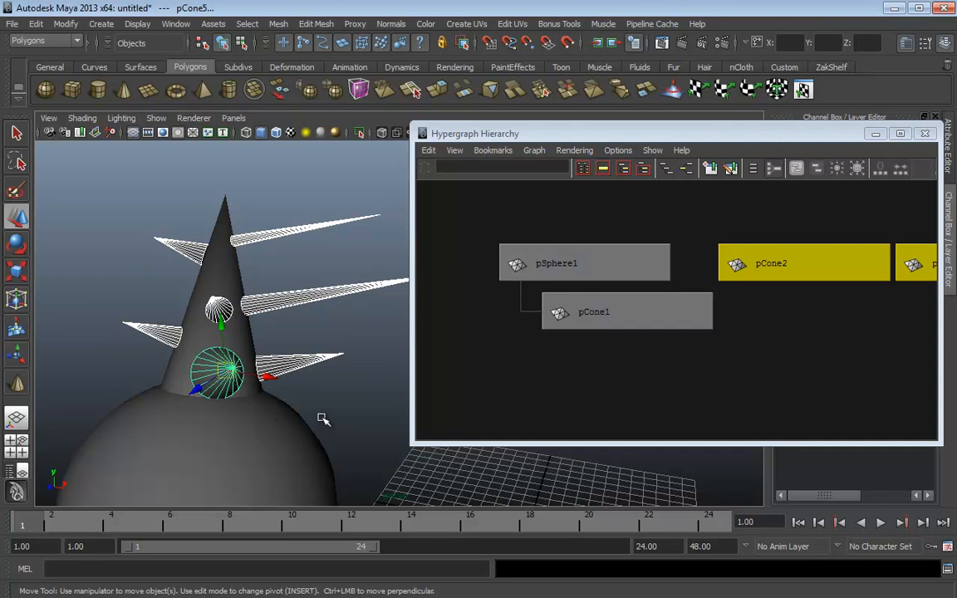
pyautogui.keyDown('shift'); pyautogui.click(221, 222); pyautogui.keyUp('shift')
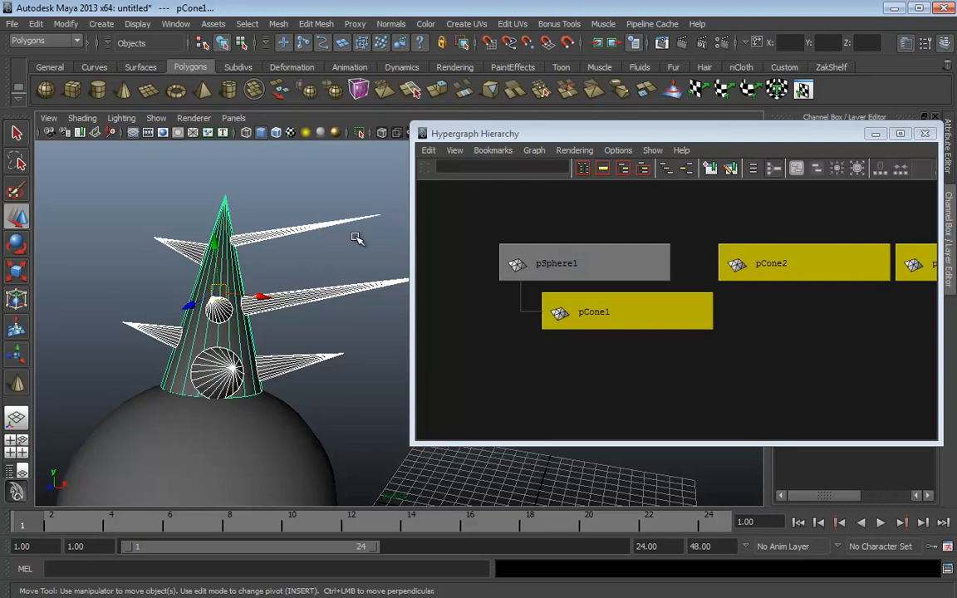
pyautogui.press('p')
# Pan the Hypergraph to confirm the spikes sit under pCone1 beneath pSphere1
pyautogui.scroll(-8, 659, 321)
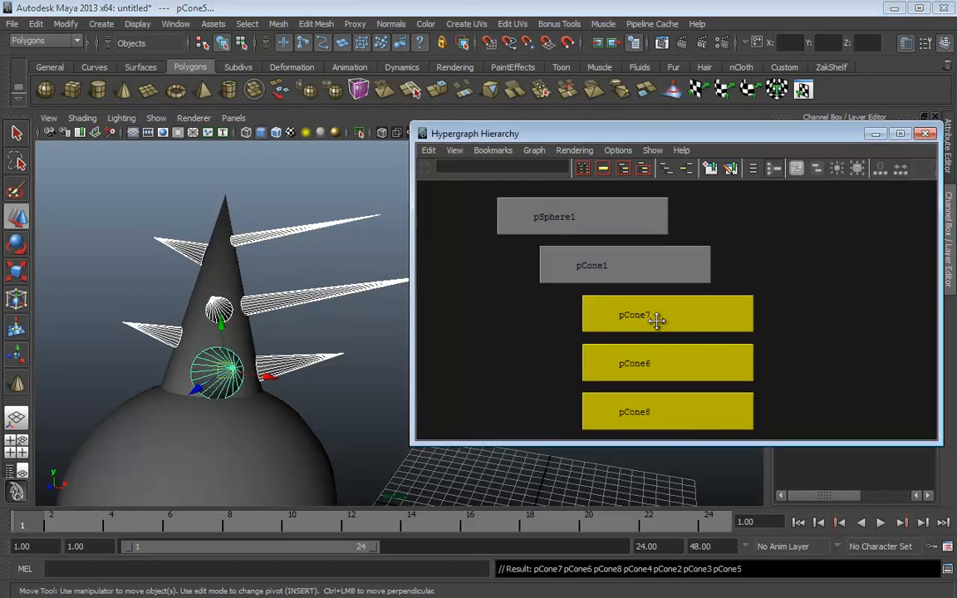
pyautogui.scroll(-2, 683, 273)
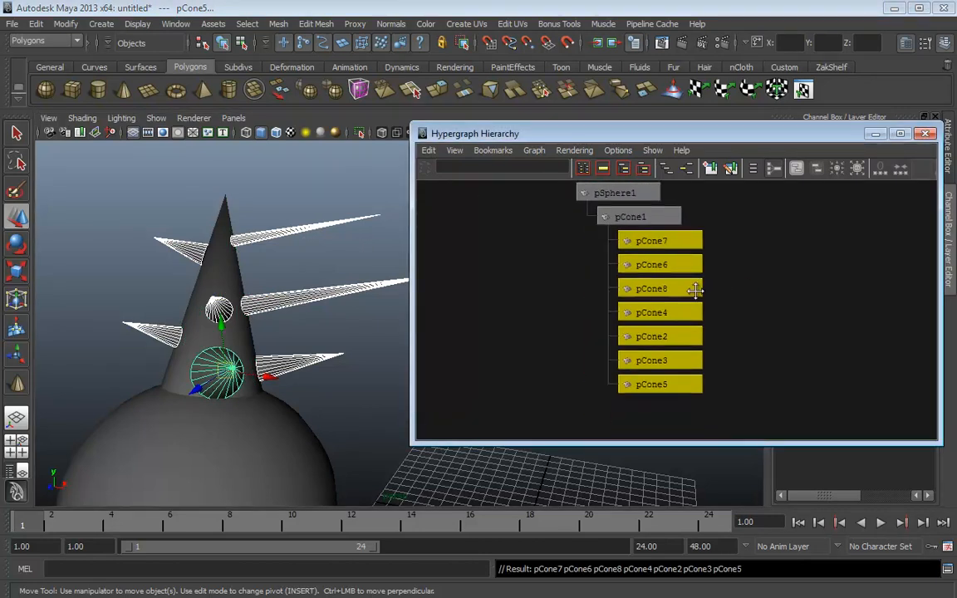
pyautogui.keyDown('alt'); pyautogui.moveTo(695, 292); pyautogui.dragTo(698, 312, button='middle'); pyautogui.keyUp('alt')
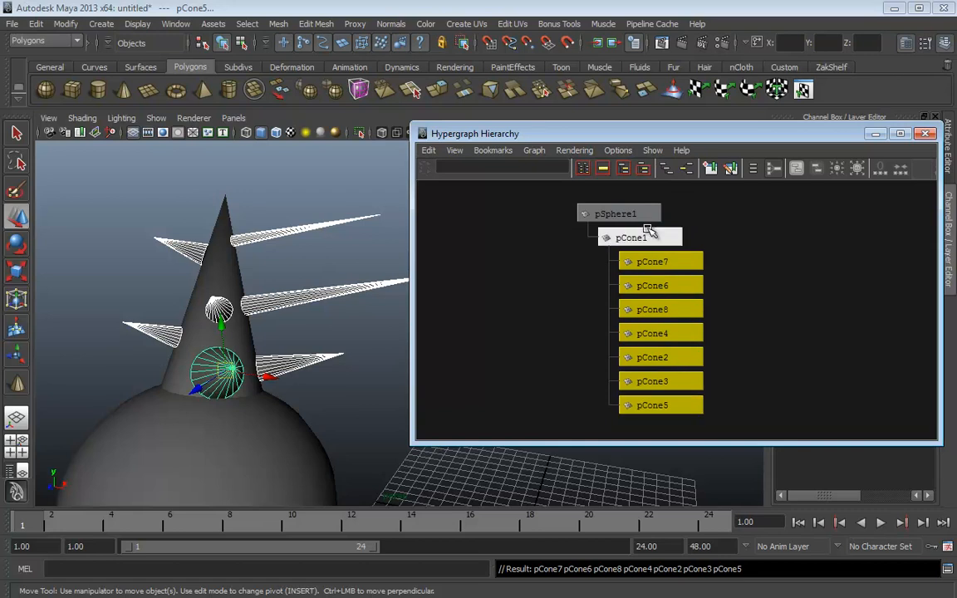
pyautogui.click(686, 242)
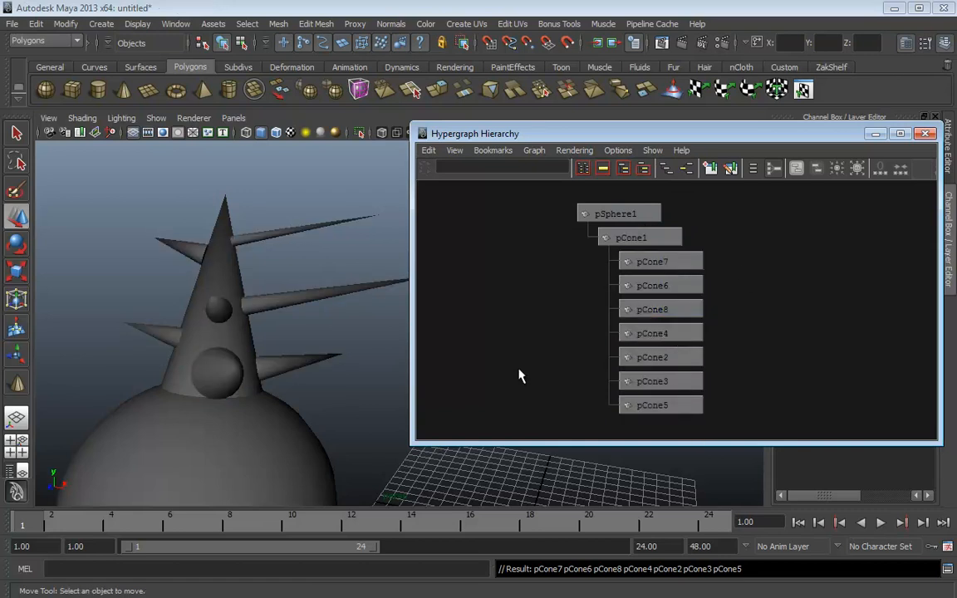
# Move pSphere1 with all its cones up-left, try a rotation, and undo it
pyautogui.keyDown('alt'); pyautogui.moveTo(346, 445); pyautogui.dragTo(355, 404, button='middle'); pyautogui.keyUp('alt')
pyautogui.keyDown('alt'); pyautogui.moveTo(355, 404); pyautogui.dragTo(184, 441, button='right'); pyautogui.keyUp('alt')
pyautogui.click(314, 423)
pyautogui.keyDown('alt'); pyautogui.moveTo(340, 428); pyautogui.dragTo(303, 422, button='middle'); pyautogui.keyUp('alt')
pyautogui.keyDown('alt'); pyautogui.moveTo(303, 421); pyautogui.dragTo(285, 408, button='right'); pyautogui.keyUp('alt')
pyautogui.moveTo(265, 396); pyautogui.dragTo(243, 358)
pyautogui.press('e')
pyautogui.moveTo(316, 349); pyautogui.dragTo(335, 338)
pyautogui.hotkey('ctrl', 'z')
pyautogui.click(279, 269)
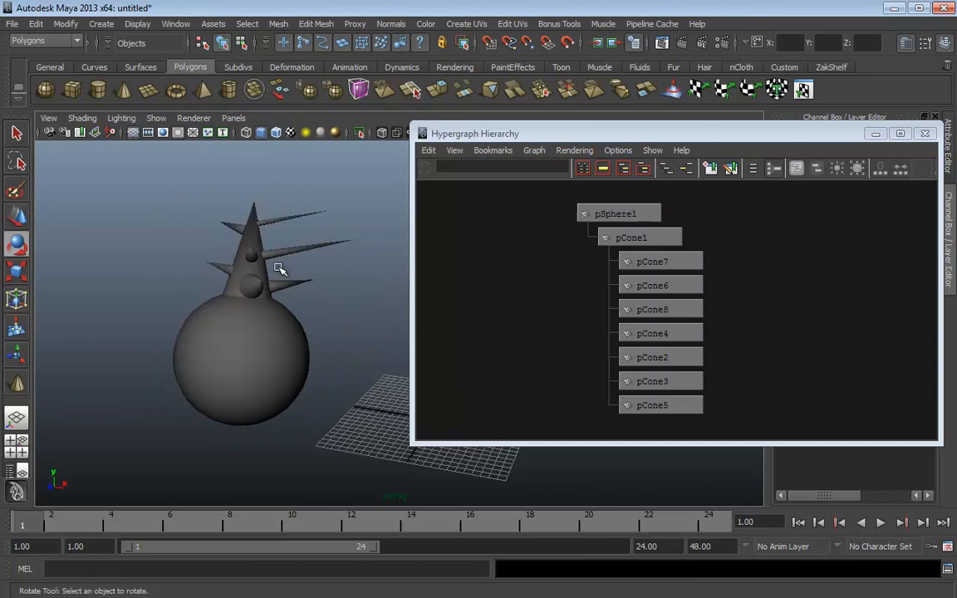
# Lift pCone1 with its spikes off the sphere and try rotating it, undoing the rotation
pyautogui.click(271, 290)
pyautogui.press('w')
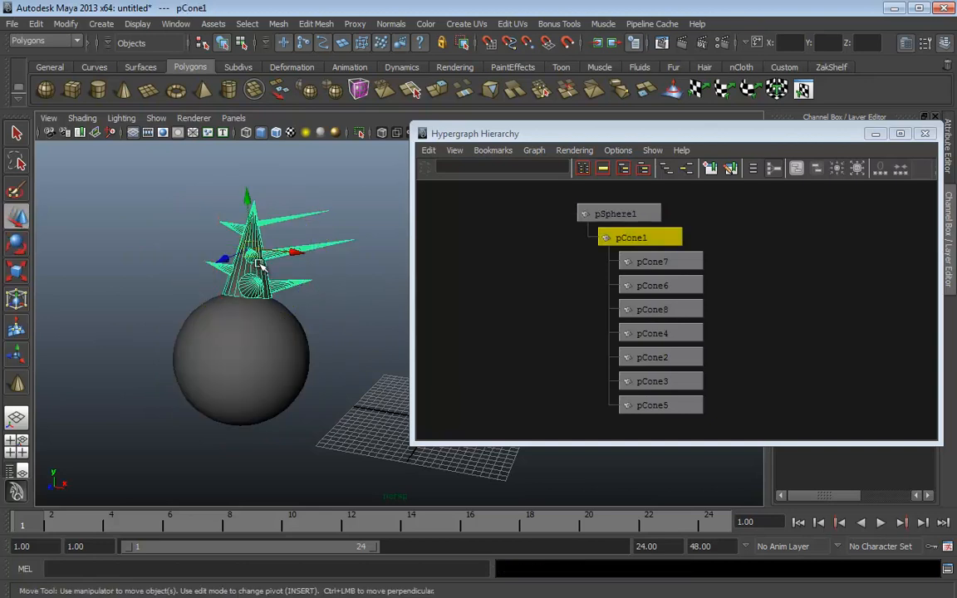
pyautogui.moveTo(249, 251); pyautogui.dragTo(325, 230)
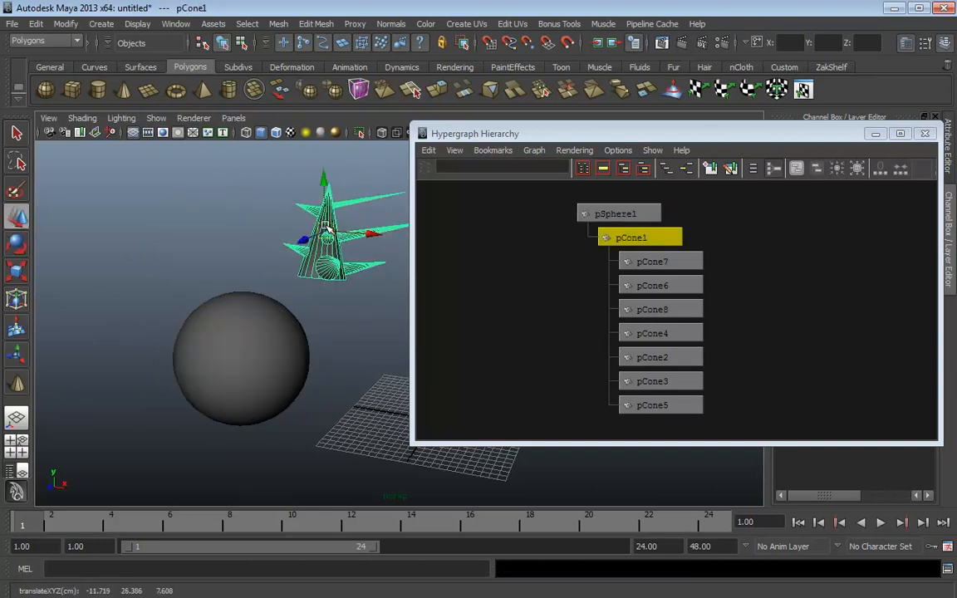
pyautogui.press('e')
pyautogui.click(350, 161)
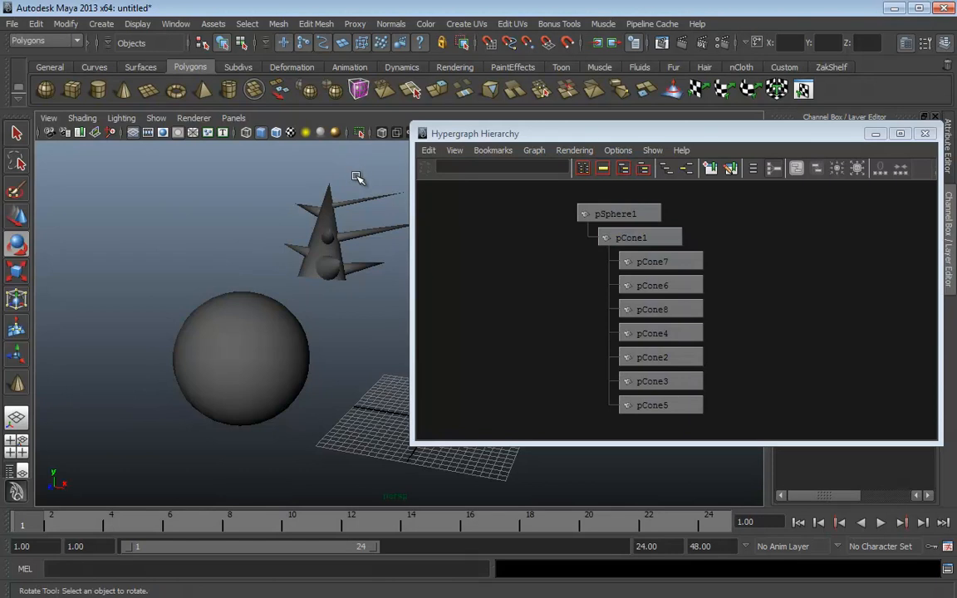
pyautogui.click(328, 200)
pyautogui.moveTo(381, 177); pyautogui.dragTo(379, 202)
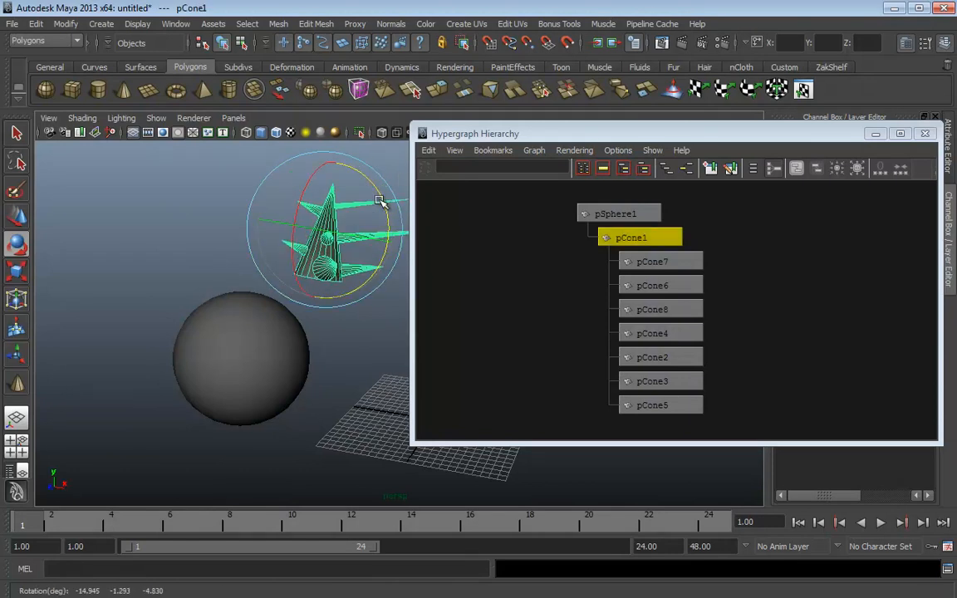
pyautogui.hotkey('ctrl', 'z')
# Test-move spike cone pCone7, then undo back until the cluster sits on the sphere
pyautogui.click(367, 250)
pyautogui.click(379, 268)
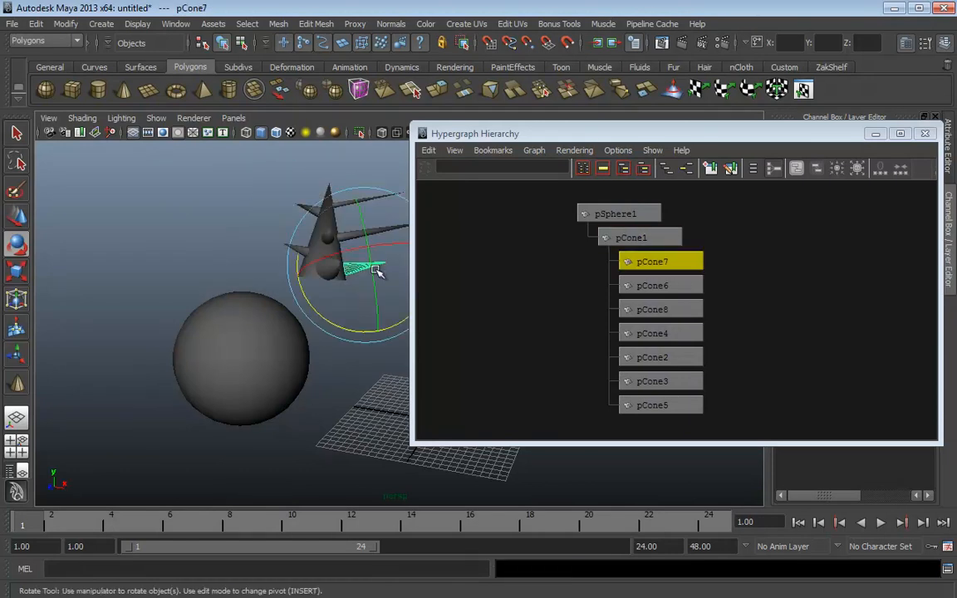
pyautogui.press('w')
pyautogui.moveTo(364, 266); pyautogui.dragTo(395, 287)
pyautogui.hotkey('ctrl', 'z')
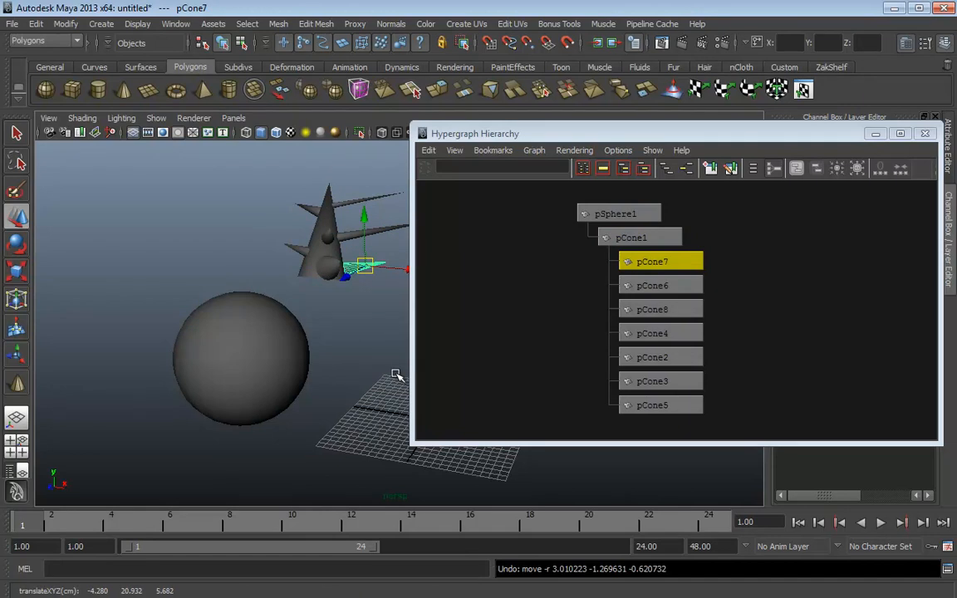
pyautogui.hotkey('ctrl', 'z')
pyautogui.hotkey('ctrl', 'z')
pyautogui.hotkey('ctrl', 'z')
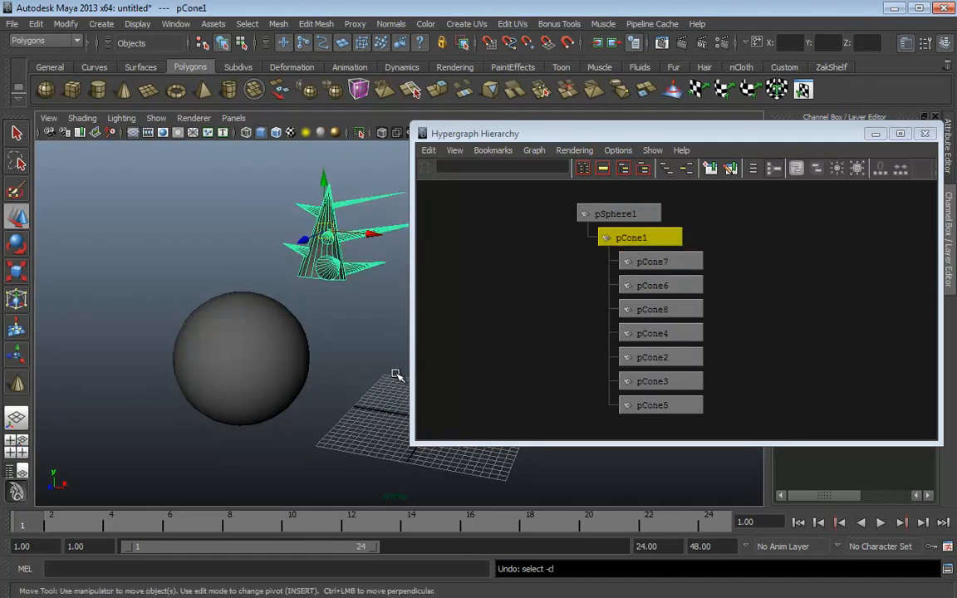
# Orbit around the spiked tower from several angles and select the sphere
pyautogui.keyDown('alt'); pyautogui.moveTo(240, 252); pyautogui.dragTo(381, 312); pyautogui.keyUp('alt')
pyautogui.keyDown('alt'); pyautogui.moveTo(338, 336); pyautogui.dragTo(208, 339); pyautogui.keyUp('alt')
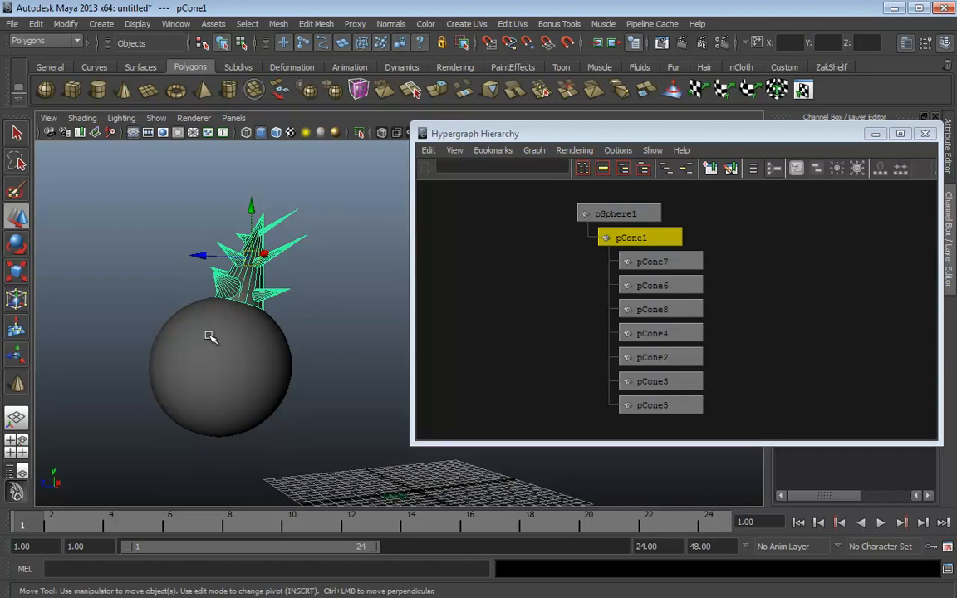
pyautogui.keyDown('alt'); pyautogui.moveTo(146, 351); pyautogui.dragTo(159, 356); pyautogui.keyUp('alt')
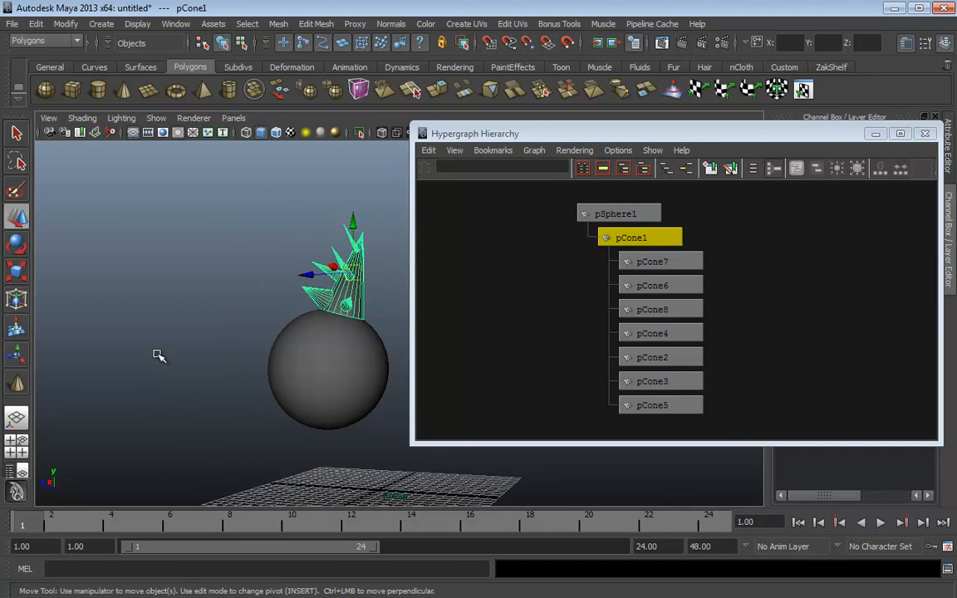
pyautogui.keyDown('alt'); pyautogui.moveTo(235, 353); pyautogui.dragTo(301, 404); pyautogui.keyUp('alt')
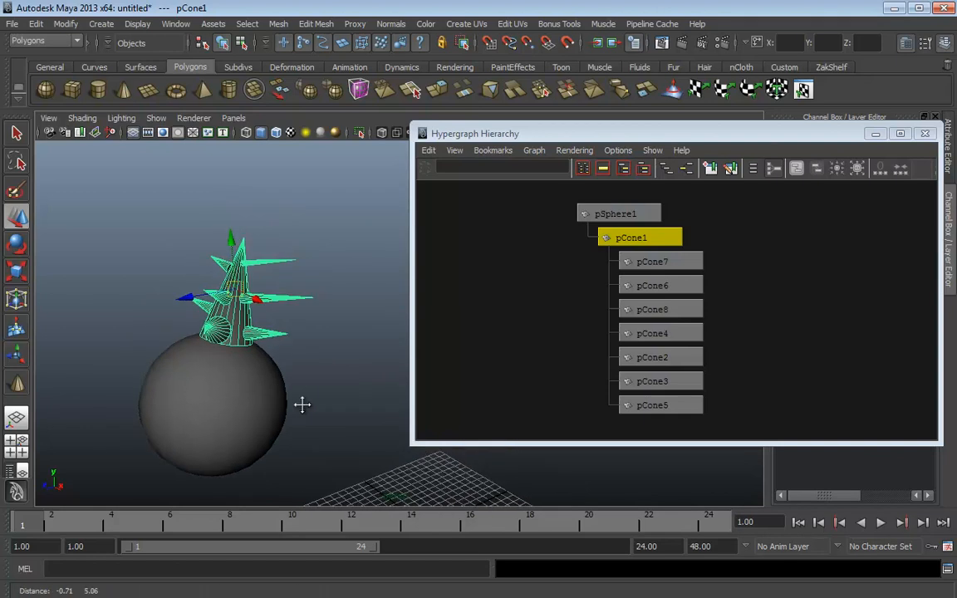
pyautogui.click(223, 374)
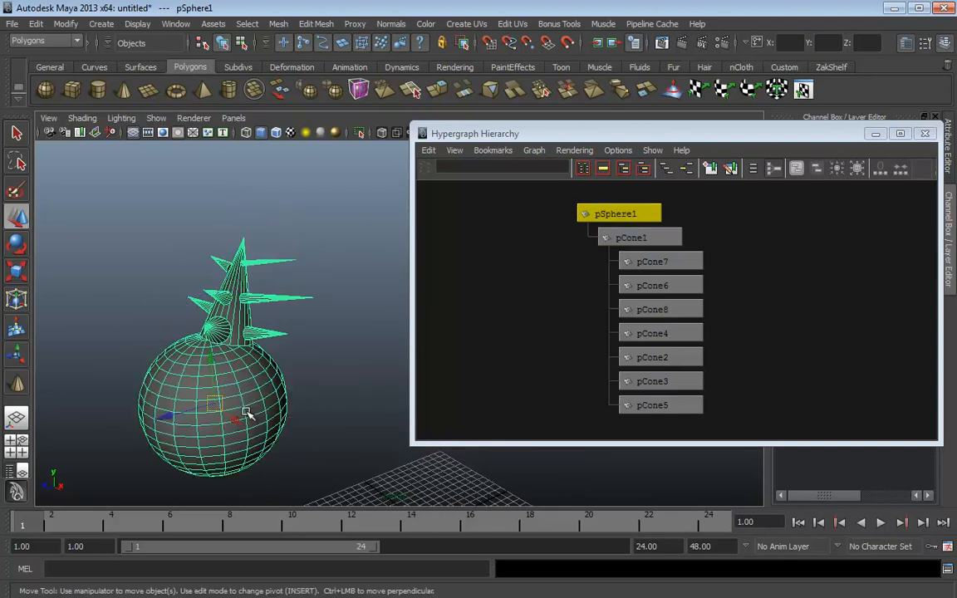
pyautogui.press('e')
pyautogui.press('r')
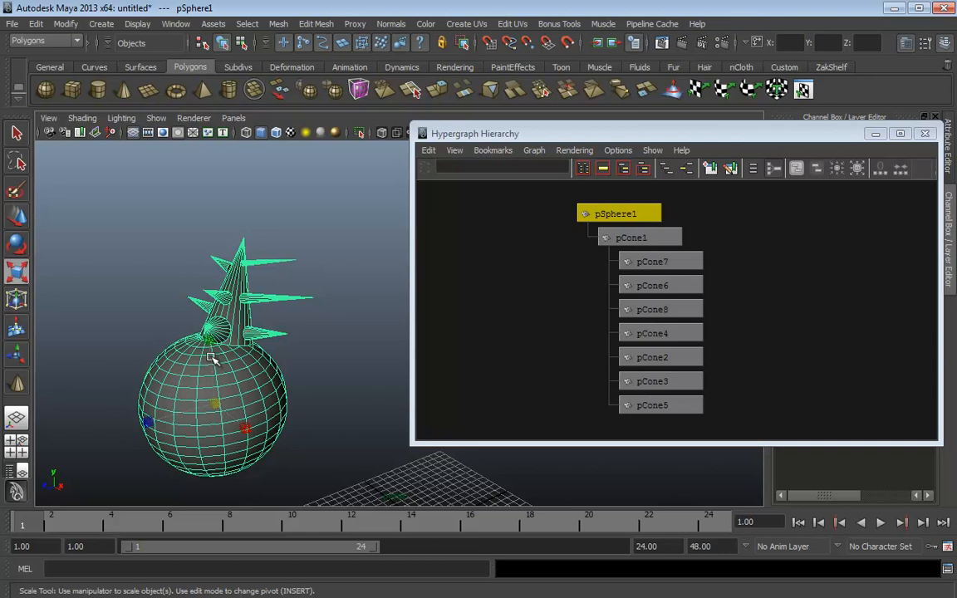
pyautogui.keyDown('alt'); pyautogui.moveTo(212, 358); pyautogui.dragTo(200, 265); pyautogui.keyUp('alt')
pyautogui.keyDown('alt'); pyautogui.moveTo(282, 362); pyautogui.dragTo(310, 414, button='middle'); pyautogui.keyUp('alt')
pyautogui.keyDown('alt'); pyautogui.moveTo(310, 415); pyautogui.dragTo(249, 386, button='right'); pyautogui.keyUp('alt')
pyautogui.keyDown('alt'); pyautogui.moveTo(241, 380); pyautogui.dragTo(183, 374); pyautogui.keyUp('alt')
pyautogui.click(291, 274)
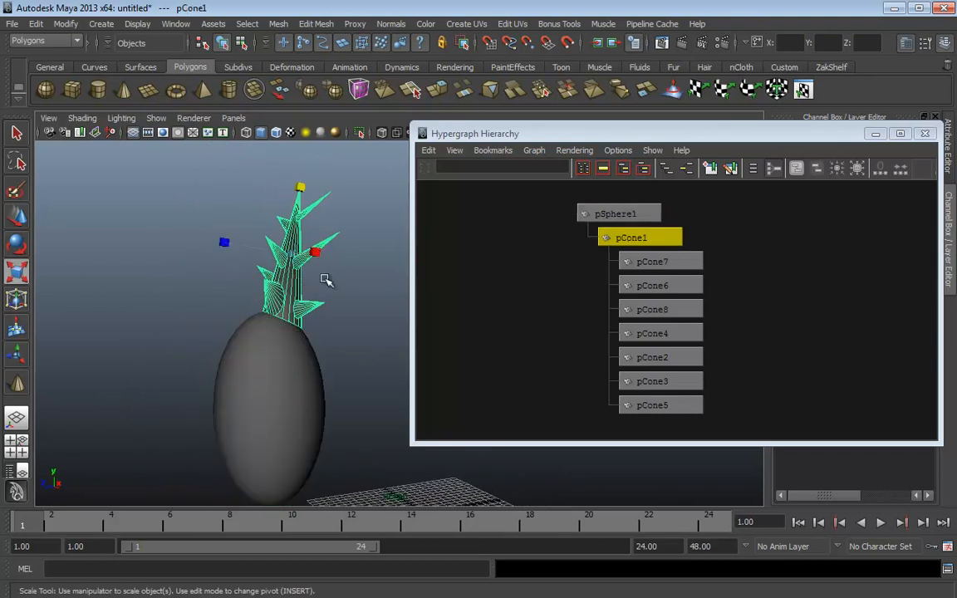
pyautogui.press('e')
pyautogui.moveTo(246, 206); pyautogui.dragTo(225, 272)
pyautogui.keyDown('alt'); pyautogui.moveTo(291, 316); pyautogui.dragTo(377, 327); pyautogui.keyUp('alt')
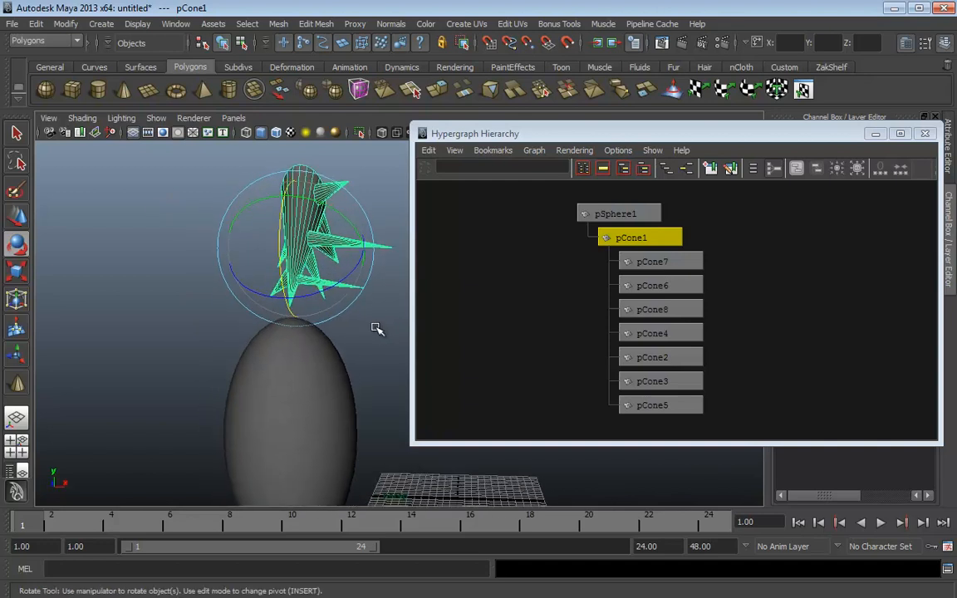
pyautogui.hotkey('ctrl', 'z')
pyautogui.hotkey('ctrl', 'z')
pyautogui.keyDown('alt'); pyautogui.moveTo(386, 386); pyautogui.dragTo(257, 226); pyautogui.keyUp('alt')
pyautogui.click(295, 366)
pyautogui.press('r')
pyautogui.keyDown('alt'); pyautogui.moveTo(340, 271); pyautogui.dragTo(355, 379, button='middle'); pyautogui.keyUp('alt')
pyautogui.click(297, 325)
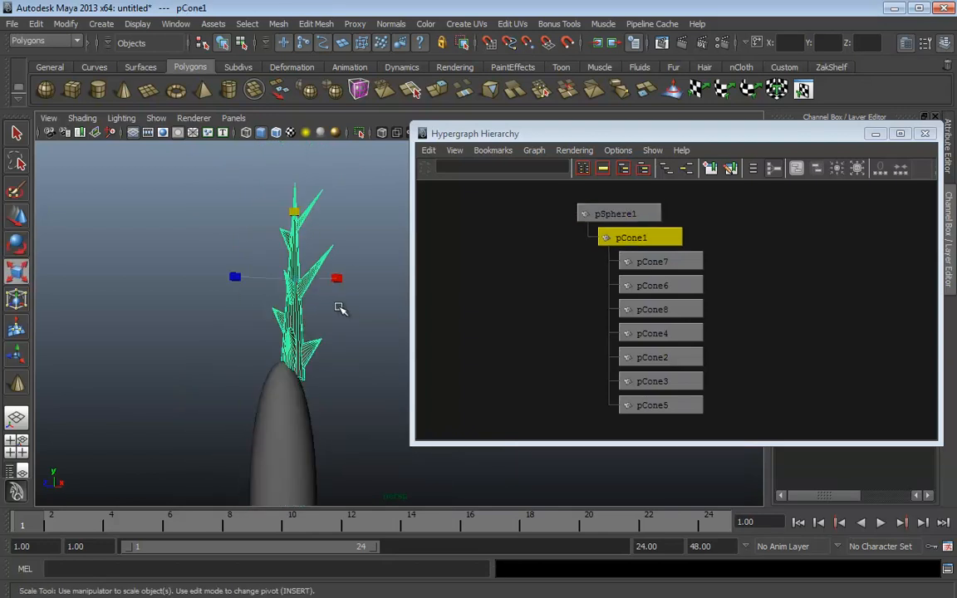
pyautogui.keyDown('alt'); pyautogui.moveTo(340, 307); pyautogui.dragTo(337, 363, button='middle'); pyautogui.keyUp('alt')
pyautogui.press('e')
pyautogui.keyDown('alt'); pyautogui.moveTo(240, 263); pyautogui.dragTo(227, 397); pyautogui.keyUp('alt')
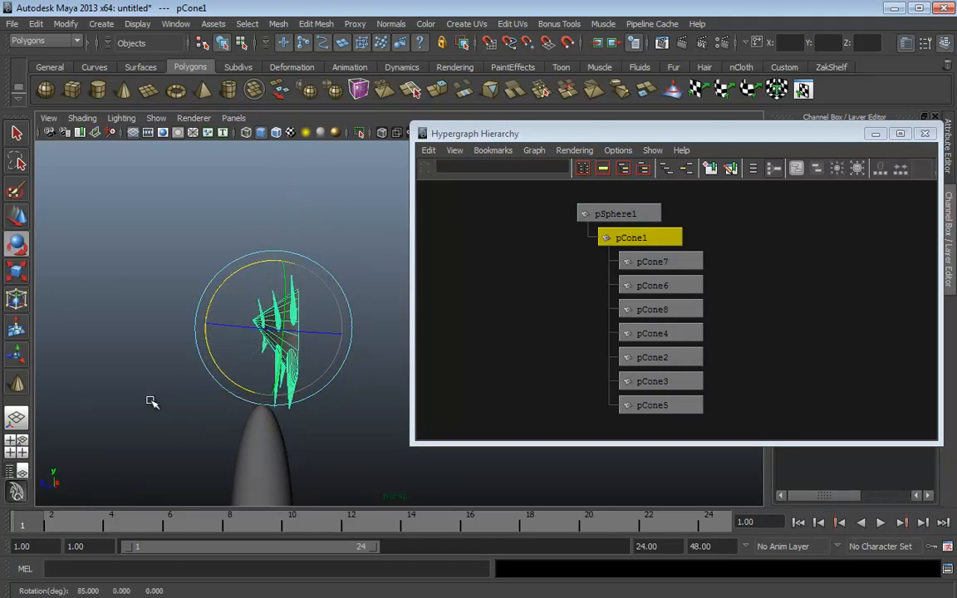
pyautogui.keyDown('alt'); pyautogui.moveTo(138, 363); pyautogui.dragTo(303, 400); pyautogui.keyUp('alt')
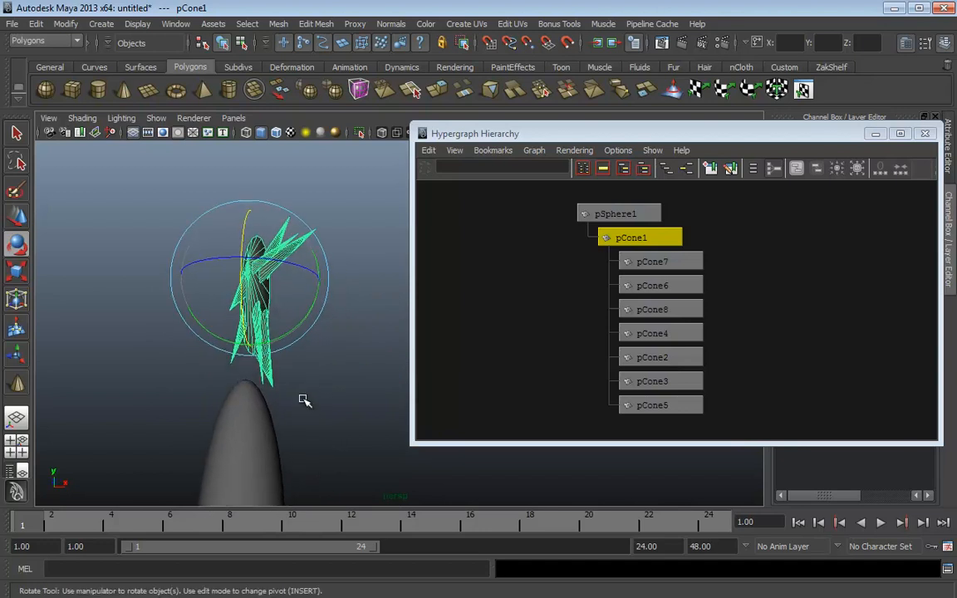
pyautogui.hotkey('ctrl', 'z')
pyautogui.hotkey('ctrl', 'z')
pyautogui.hotkey('ctrl', 'z')
pyautogui.keyDown('alt'); pyautogui.moveTo(337, 467); pyautogui.dragTo(340, 329, button='middle'); pyautogui.keyUp('alt')
pyautogui.hotkey('ctrl', 'z')
pyautogui.hotkey('ctrl', 'z')
pyautogui.hotkey('ctrl', 'z')
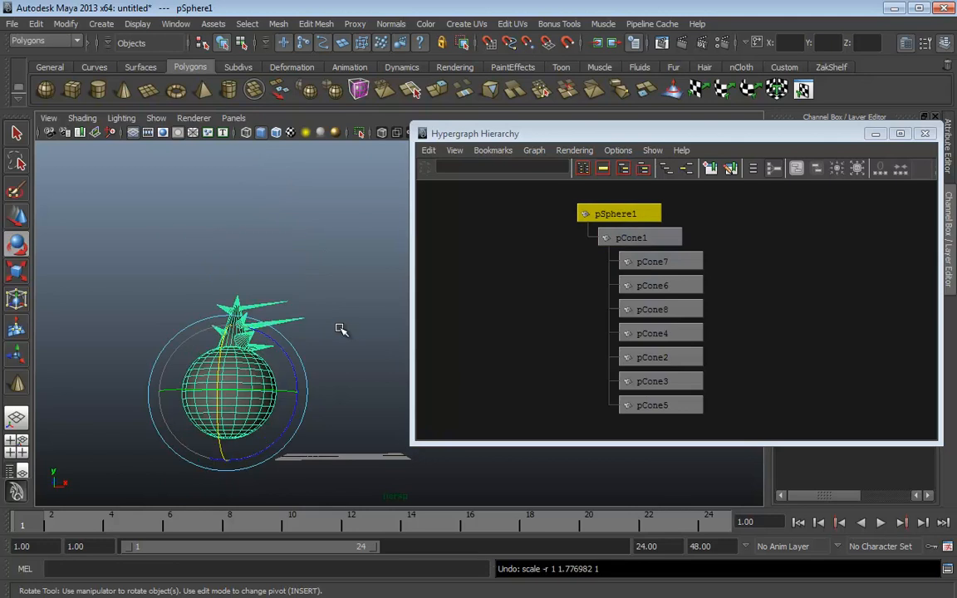
pyautogui.keyDown('alt'); pyautogui.moveTo(341, 329); pyautogui.dragTo(295, 332); pyautogui.keyUp('alt')
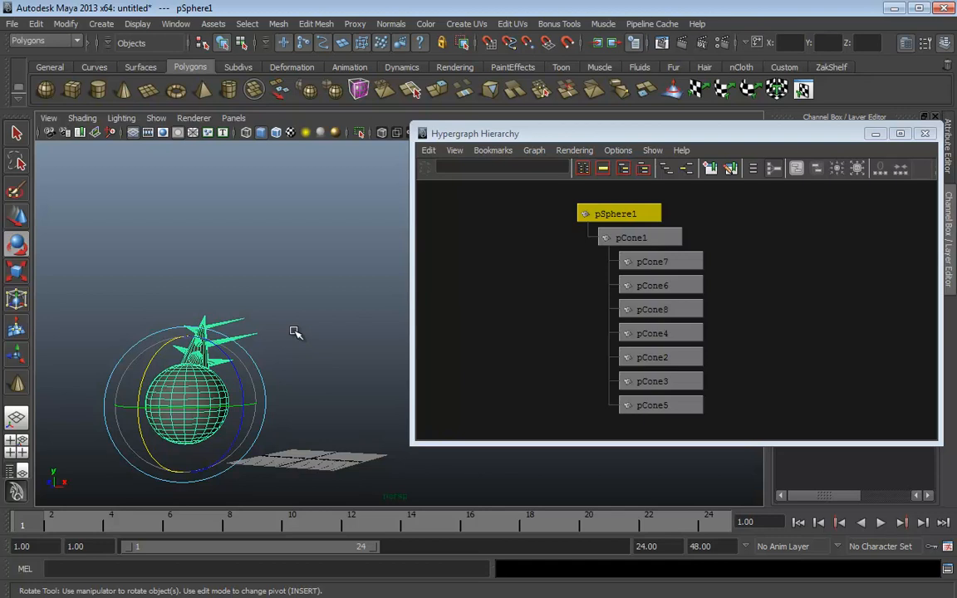
pyautogui.keyDown('alt'); pyautogui.moveTo(299, 357); pyautogui.dragTo(335, 320, button='middle'); pyautogui.keyUp('alt')
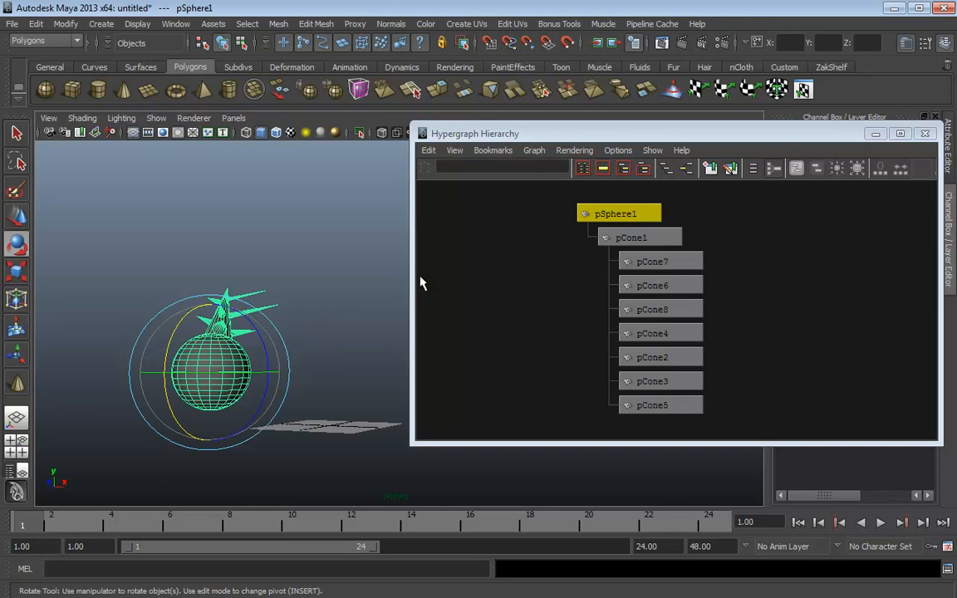
pyautogui.click(278, 222)
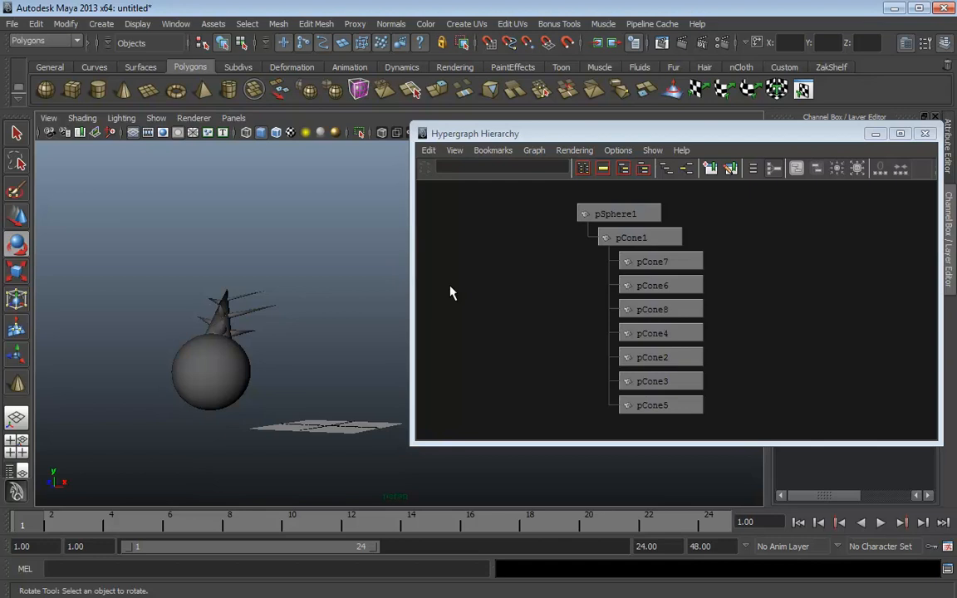
# Unparent pCone7, the other spikes and pCone1 to the top level in the Hypergraph
pyautogui.click(645, 263)
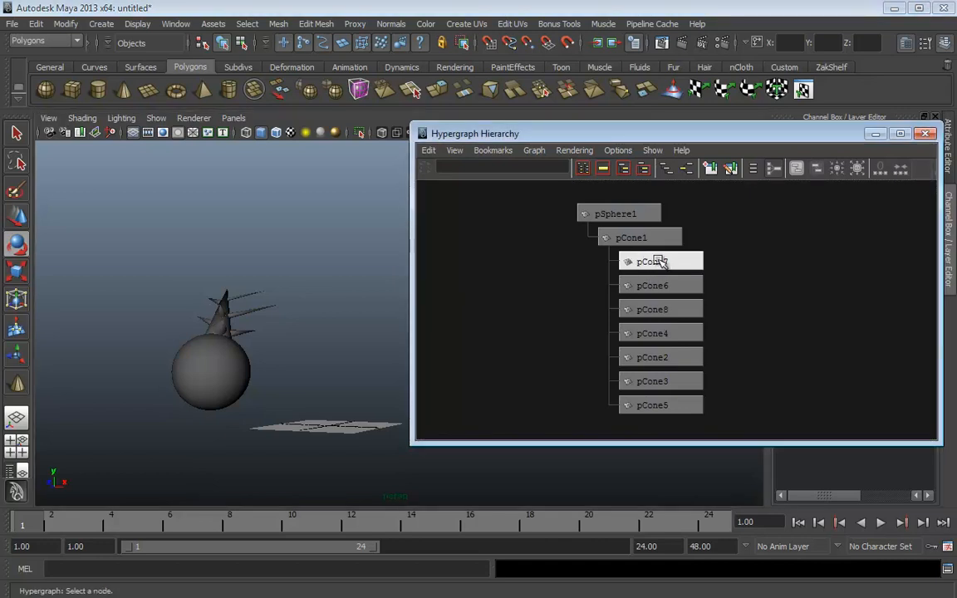
pyautogui.moveTo(655, 262); pyautogui.dragTo(742, 264, button='middle')
pyautogui.moveTo(647, 261); pyautogui.dragTo(741, 264, button='middle')
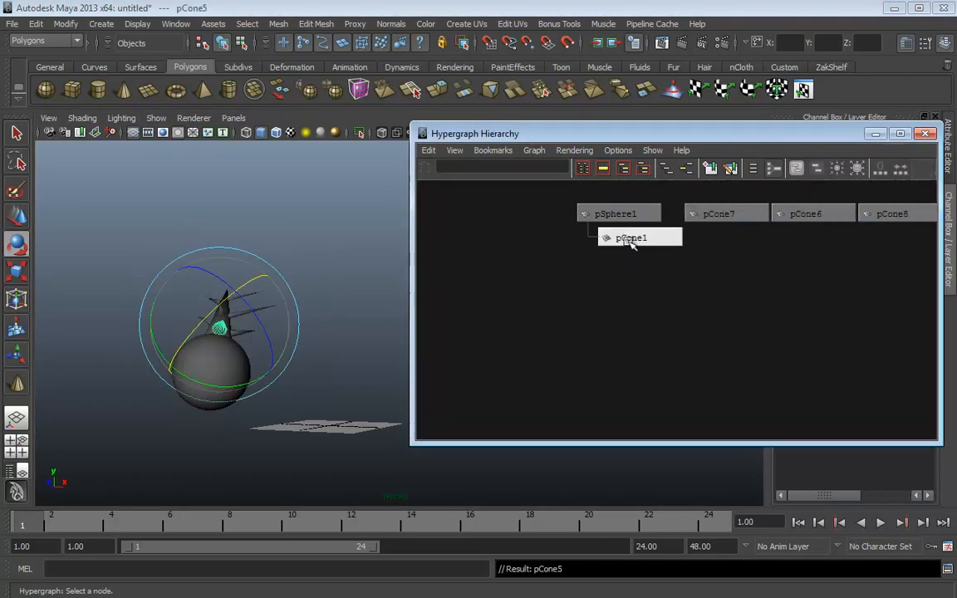
pyautogui.moveTo(630, 240); pyautogui.dragTo(729, 259, button='middle')
pyautogui.click(333, 378)
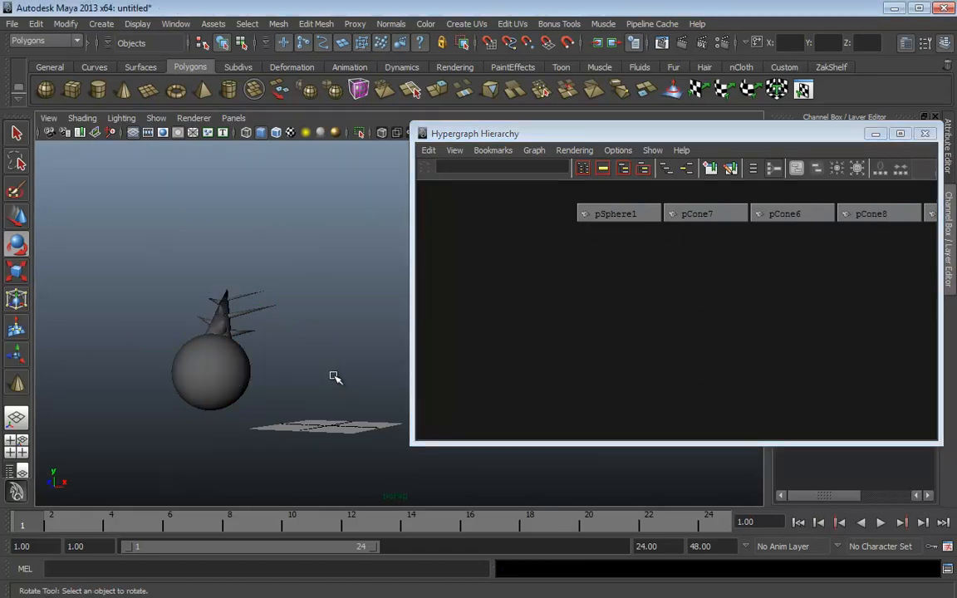
pyautogui.keyDown('alt'); pyautogui.moveTo(788, 291); pyautogui.dragTo(639, 314, button='middle'); pyautogui.keyUp('alt')
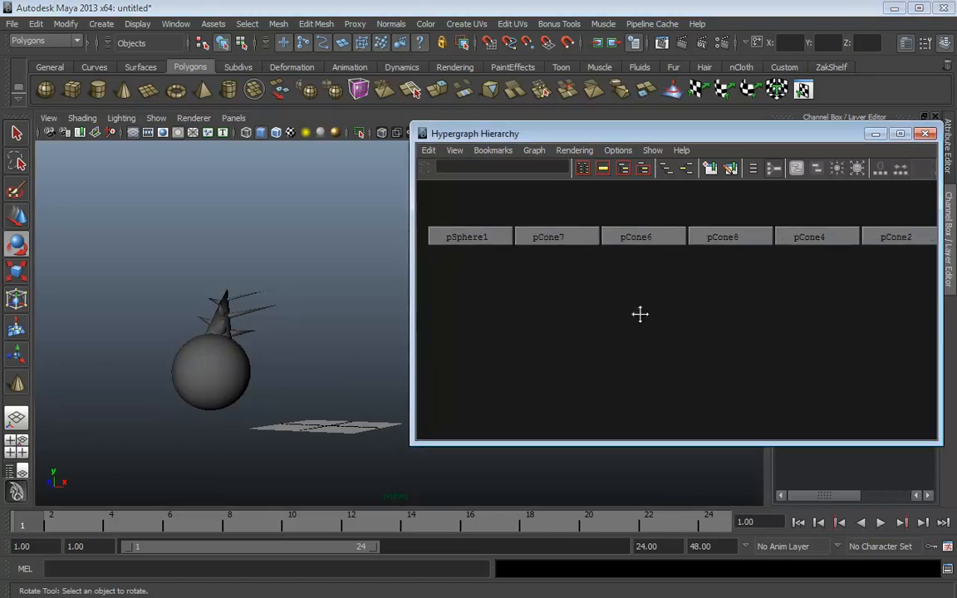
pyautogui.keyDown('alt'); pyautogui.moveTo(639, 314); pyautogui.dragTo(590, 314, button='right'); pyautogui.keyUp('alt')
pyautogui.keyDown('alt'); pyautogui.moveTo(905, 318); pyautogui.dragTo(773, 322, button='middle'); pyautogui.keyUp('alt')
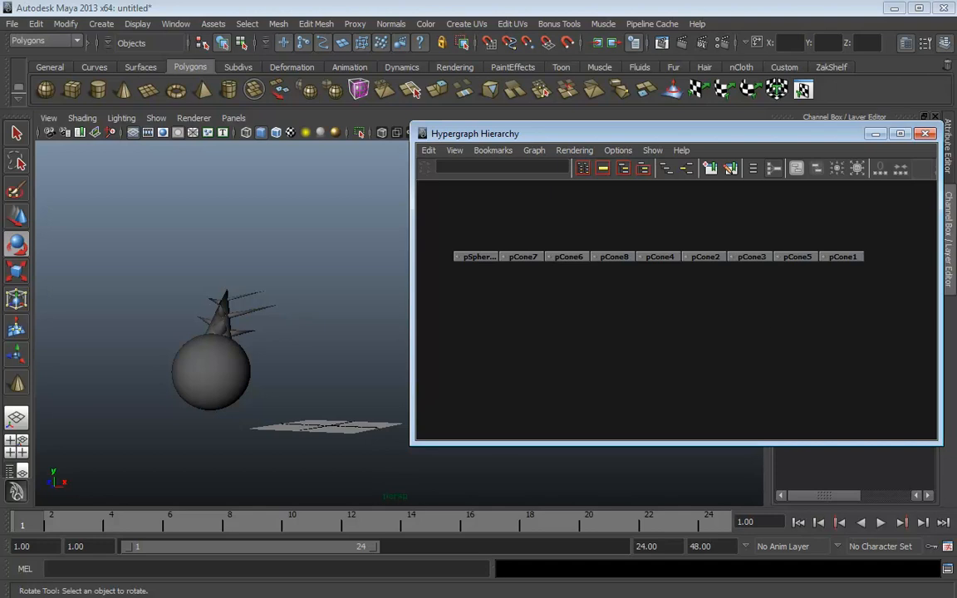
# Marquee-select pSphere1 and all eight cones in the viewport
pyautogui.keyDown('alt'); pyautogui.moveTo(374, 299); pyautogui.dragTo(343, 304); pyautogui.keyUp('alt')
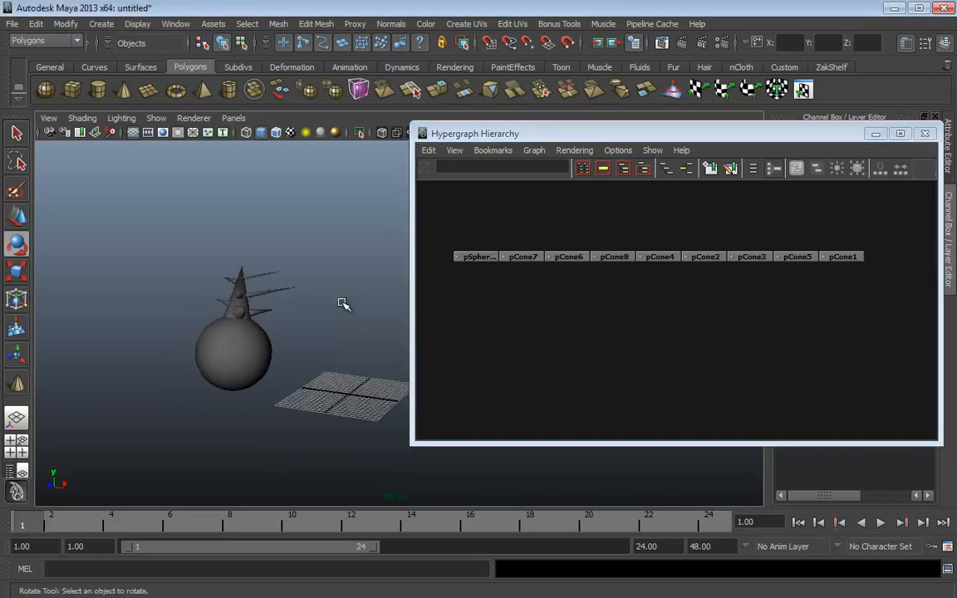
pyautogui.moveTo(310, 245); pyautogui.dragTo(165, 414)
pyautogui.click(369, 220)
pyautogui.moveTo(339, 249); pyautogui.dragTo(115, 451)
pyautogui.click(369, 226)
pyautogui.moveTo(339, 191); pyautogui.dragTo(143, 437)
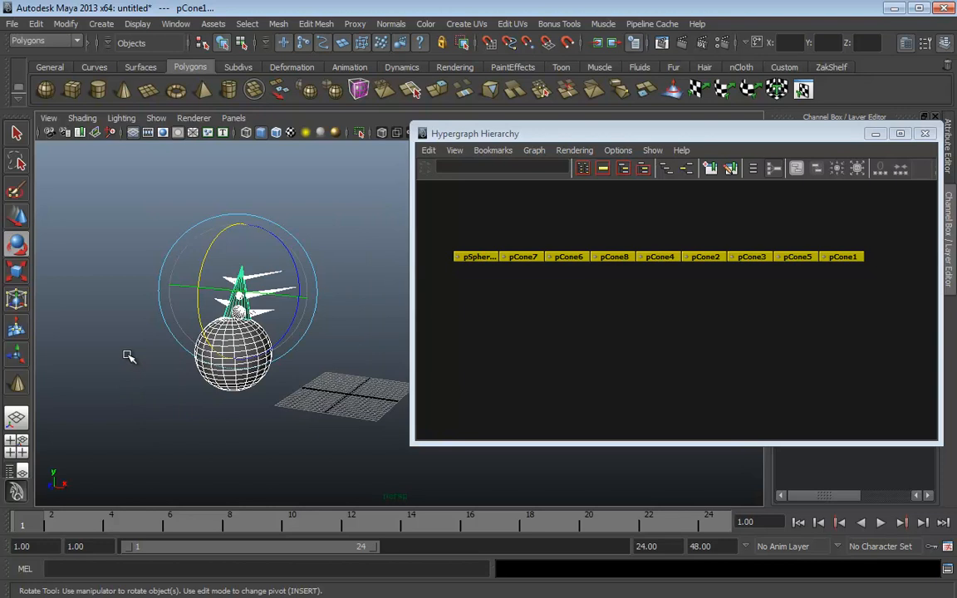
# Group pSphere1 and the eight cones with Ctrl+G, frame the Hypergraph, and select group1
pyautogui.hotkey('ctrl', 'g')
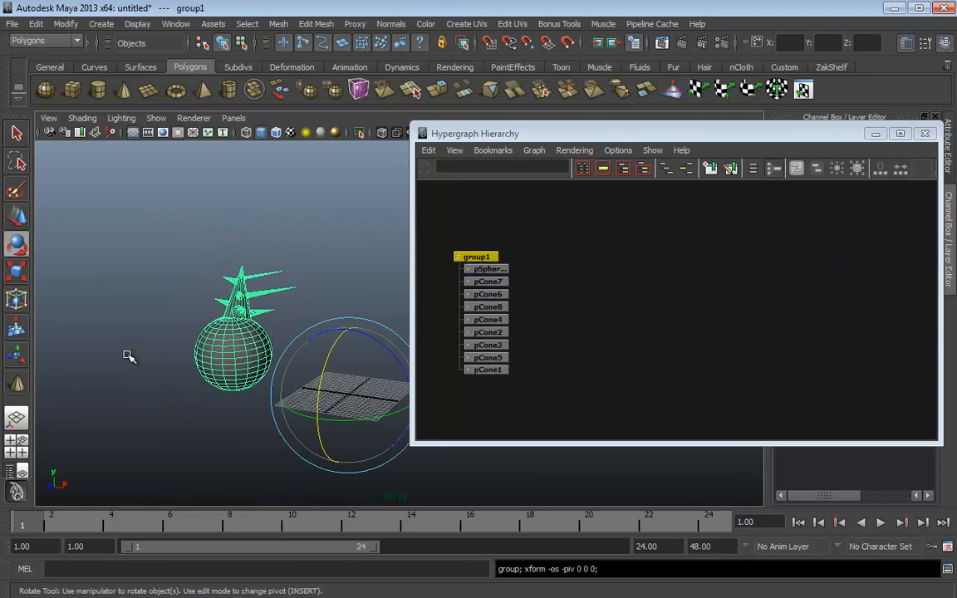
pyautogui.click(35, 23)
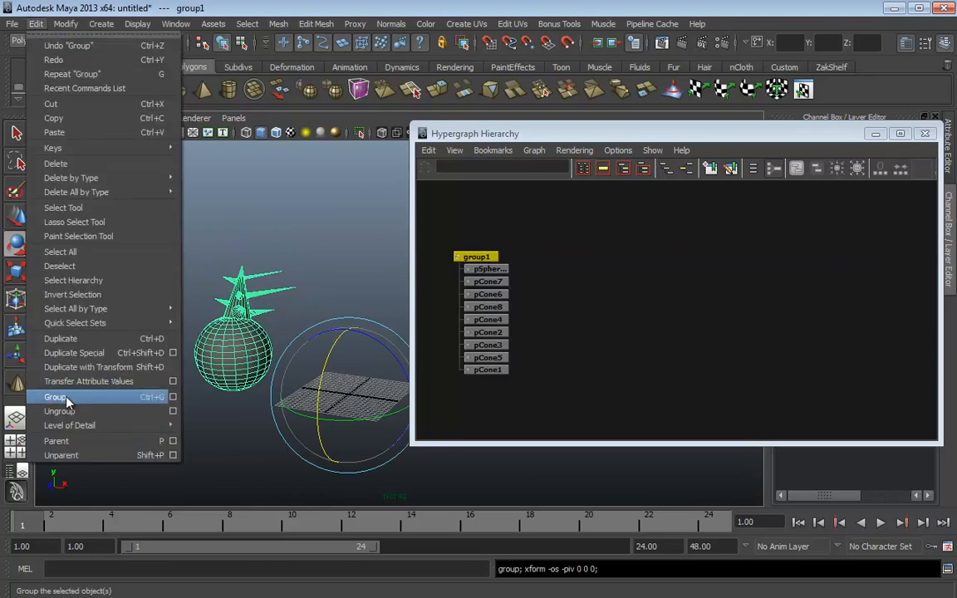
pyautogui.click(255, 208)
pyautogui.press('a')
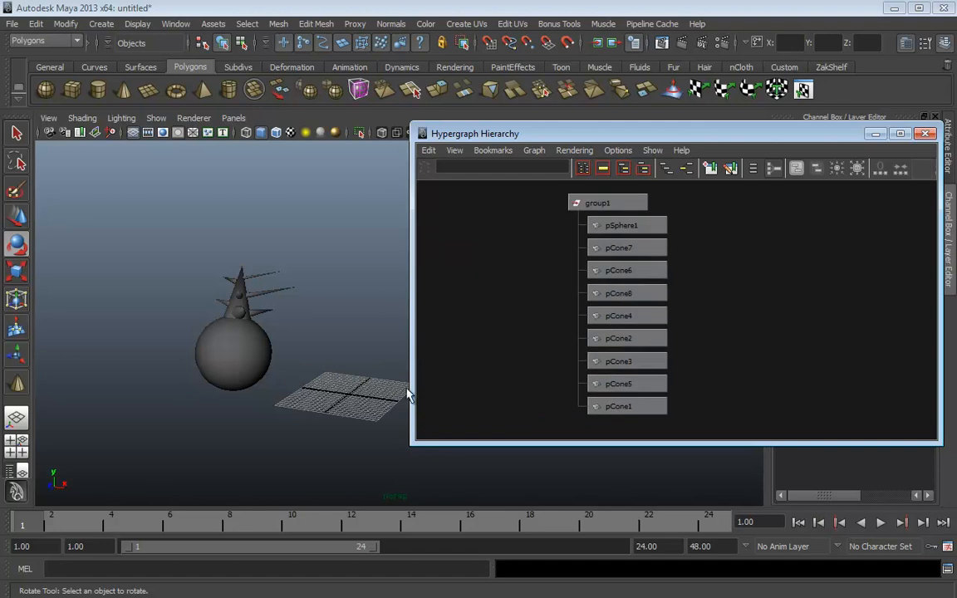
pyautogui.click(600, 203)
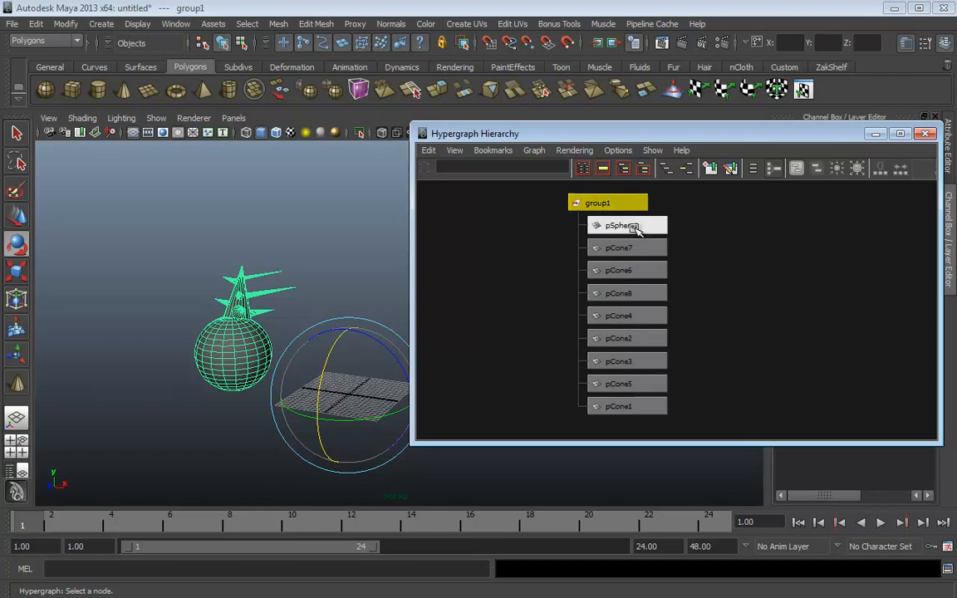
# Select the group1 node and move the whole sphere-and-cones group
pyautogui.moveTo(727, 226); pyautogui.dragTo(616, 430)
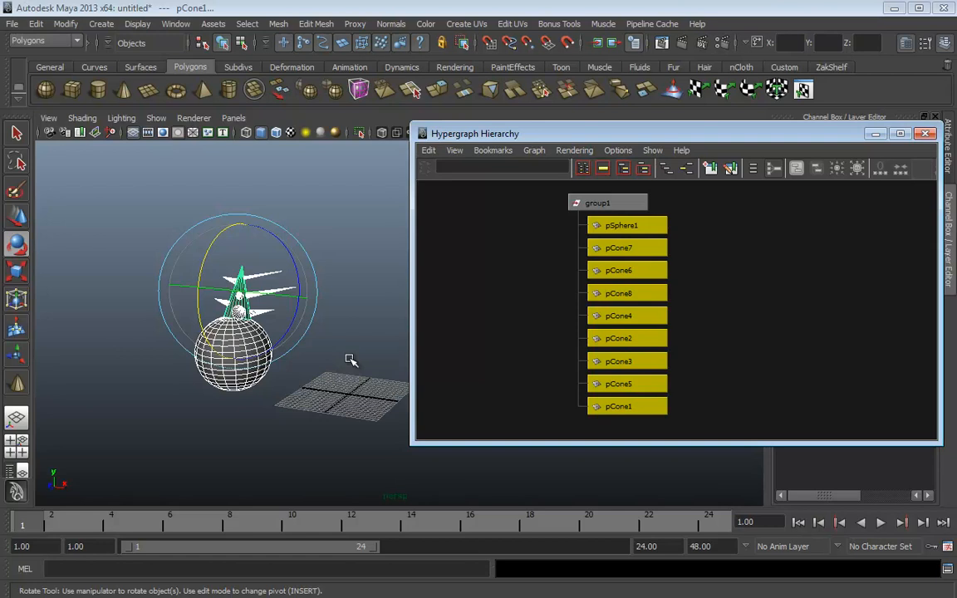
pyautogui.click(598, 203)
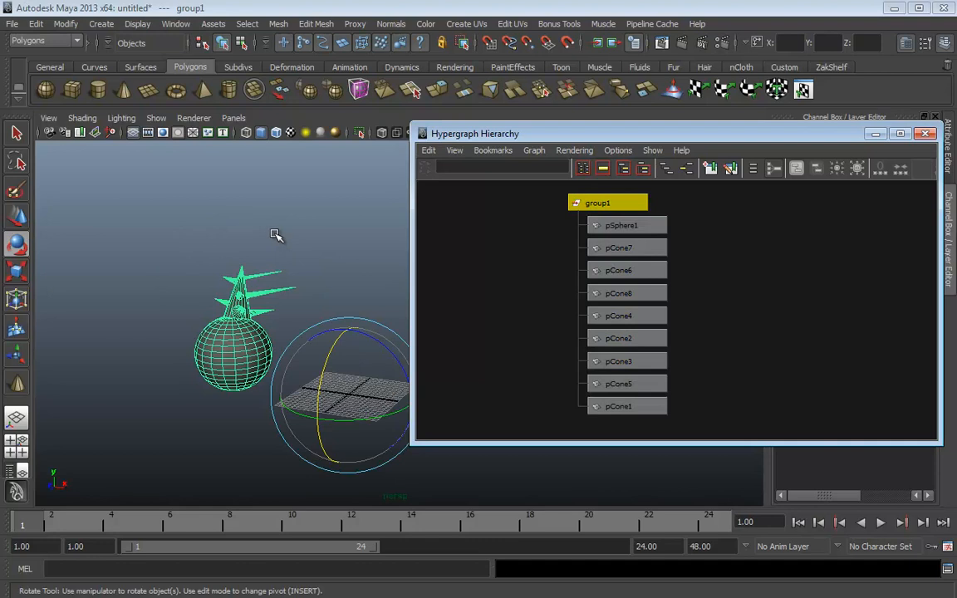
pyautogui.hotkey('ctrl', 'z')
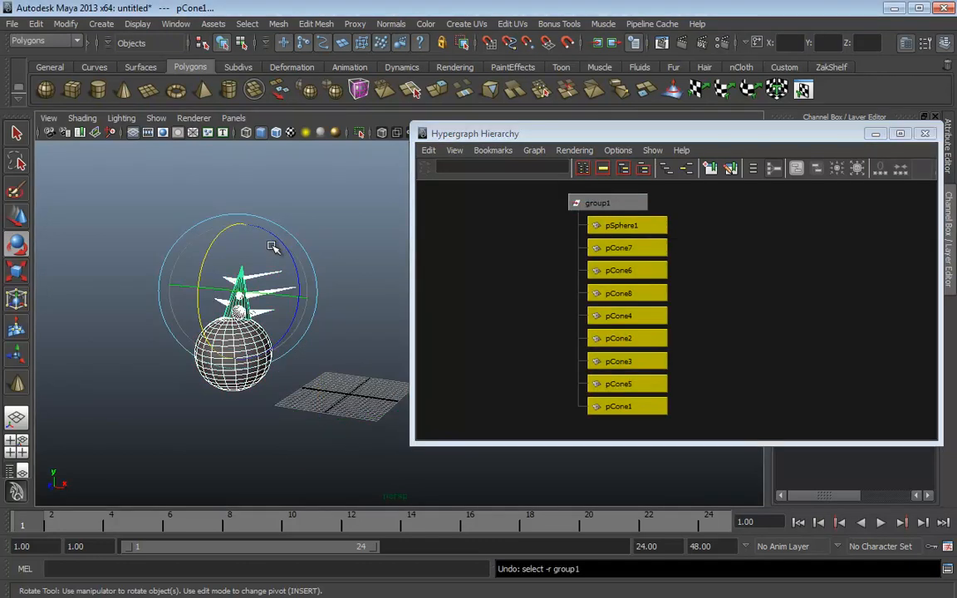
pyautogui.click(273, 247)
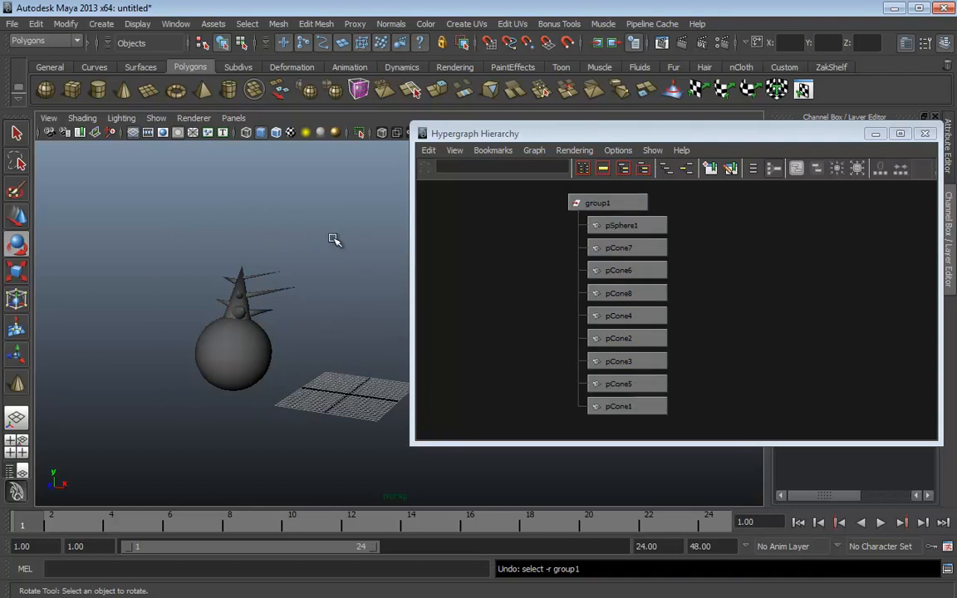
pyautogui.click(597, 203)
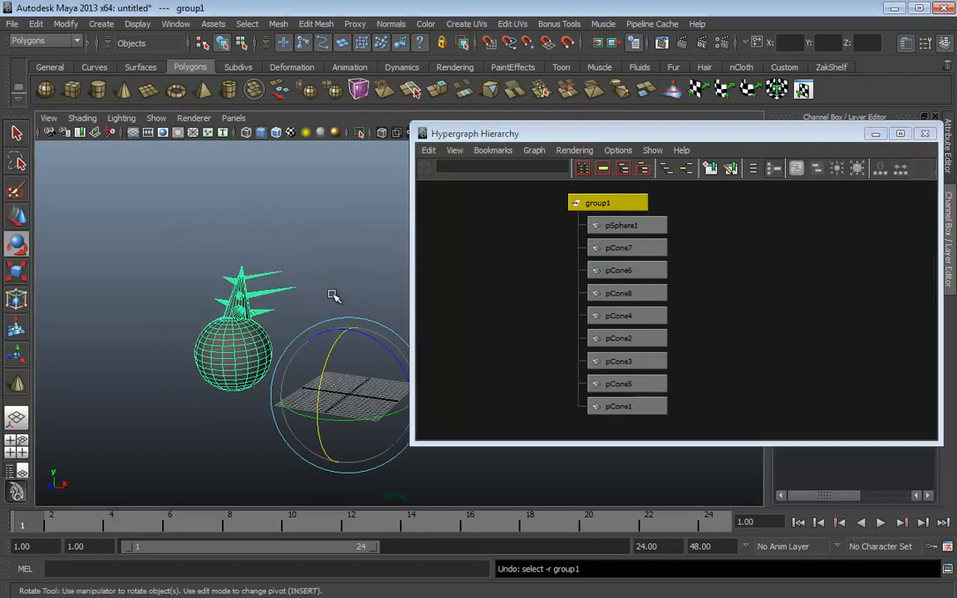
pyautogui.moveTo(615, 138); pyautogui.dragTo(801, 136)
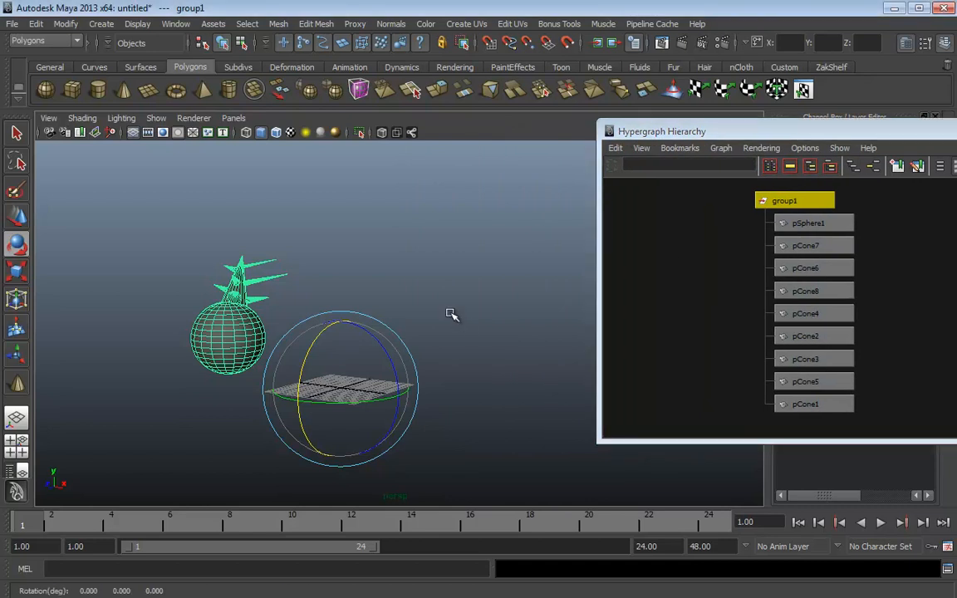
pyautogui.press('w')
pyautogui.moveTo(344, 394); pyautogui.dragTo(457, 366)
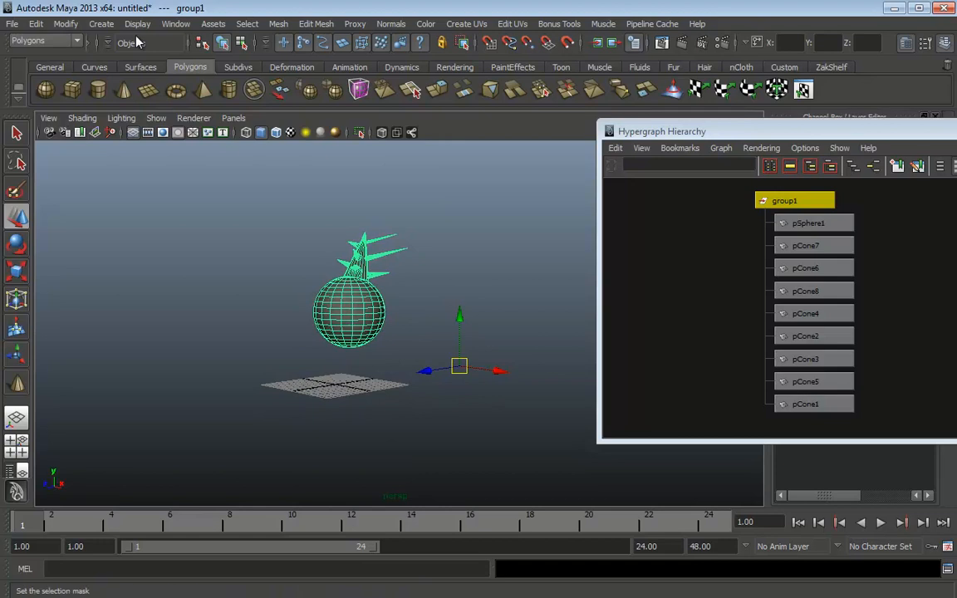
# Apply Modify > Center Pivot to group1, then check pSphere1 in the Hypergraph
pyautogui.click(55, 25)
pyautogui.click(92, 162)
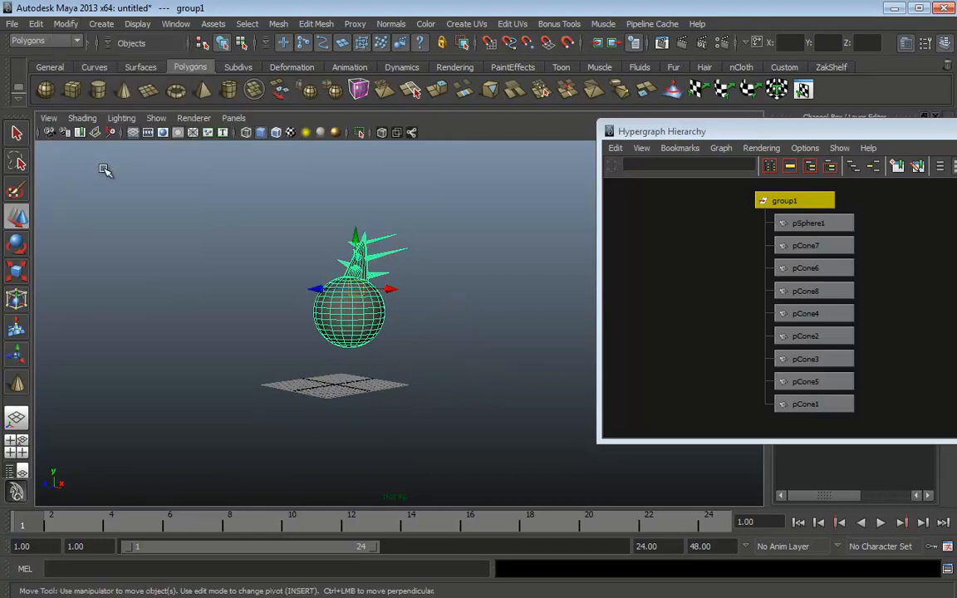
pyautogui.keyDown('alt'); pyautogui.moveTo(356, 293); pyautogui.dragTo(536, 305); pyautogui.keyUp('alt')
pyautogui.click(806, 223)
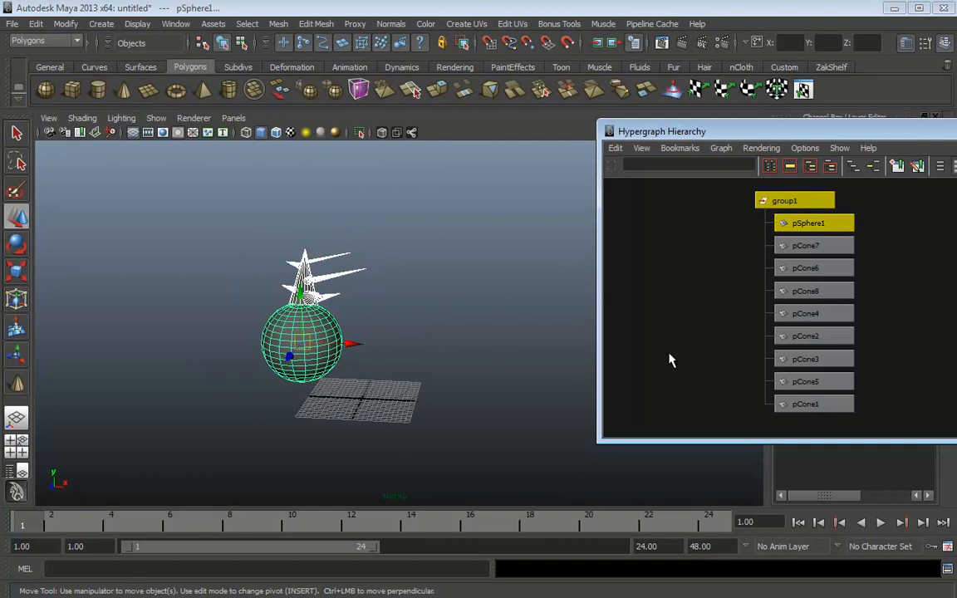
pyautogui.click(523, 338)
# Shift the sphere and its cones left along X using the group1 and pSphere1 selections
pyautogui.click(331, 341)
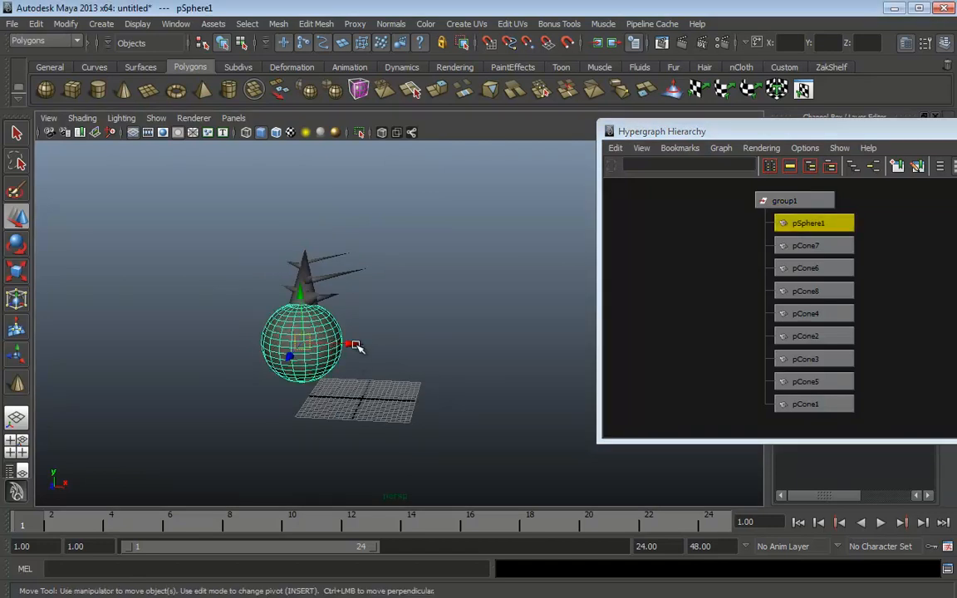
pyautogui.moveTo(353, 344); pyautogui.dragTo(440, 344)
pyautogui.hotkey('ctrl', 'z')
pyautogui.click(794, 200)
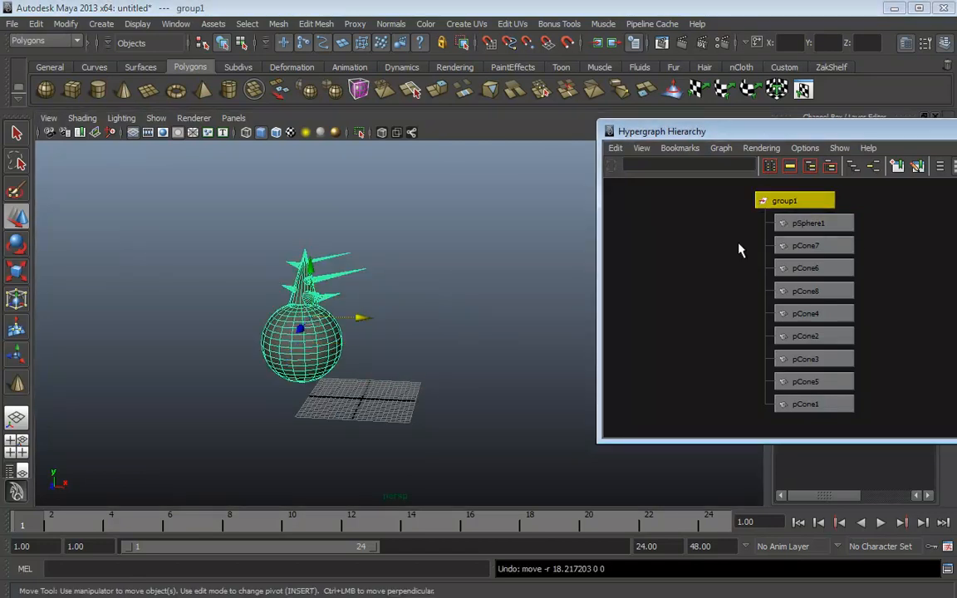
pyautogui.moveTo(355, 318); pyautogui.dragTo(433, 340)
pyautogui.keyDown('shift'); pyautogui.click(787, 223); pyautogui.keyUp('shift')
pyautogui.moveTo(500, 336); pyautogui.dragTo(461, 324, button='middle')
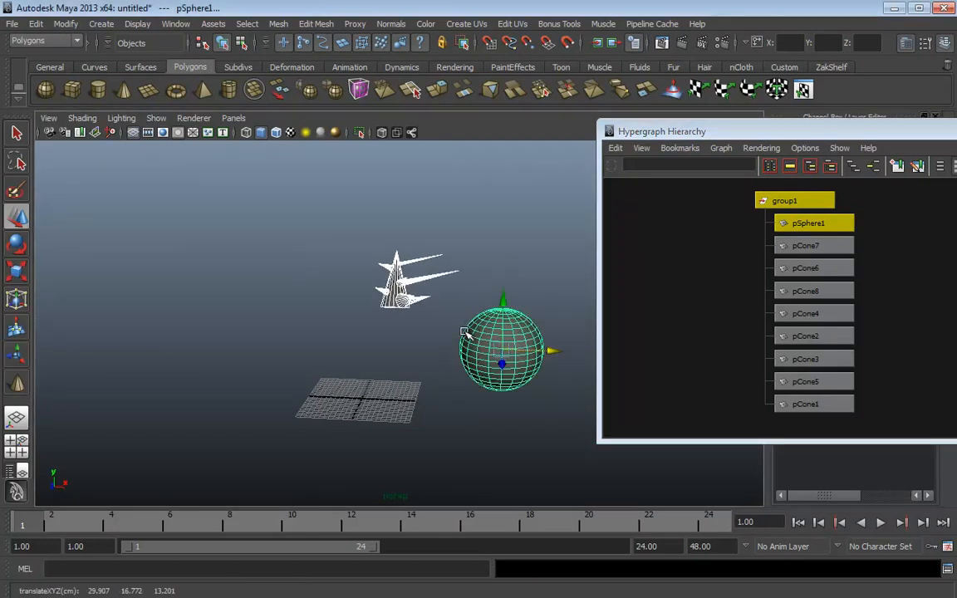
pyautogui.moveTo(558, 352); pyautogui.dragTo(542, 329)
# Slide pSphere1 alone along X away from the cones, undoing and retrying the move
pyautogui.click(818, 223)
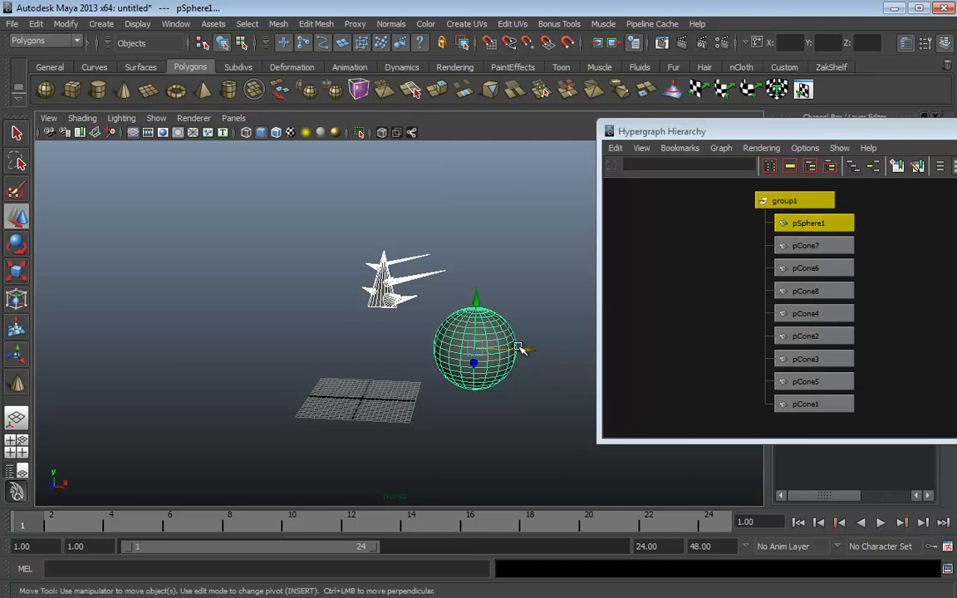
pyautogui.moveTo(523, 350); pyautogui.dragTo(484, 326)
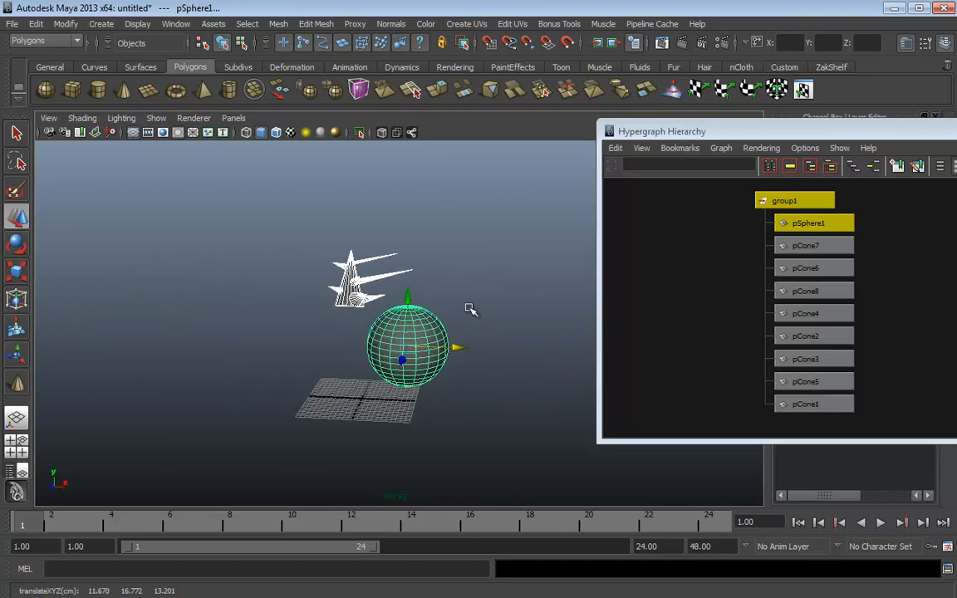
pyautogui.moveTo(427, 347)
pyautogui.mouseDown()
pyautogui.moveTo(456, 347)
pyautogui.moveTo(410, 341)
pyautogui.mouseUp()
pyautogui.hotkey('ctrl', 'z')
pyautogui.hotkey('ctrl', 'z')
pyautogui.hotkey('ctrl', 'z')
pyautogui.hotkey('ctrl', 'z')
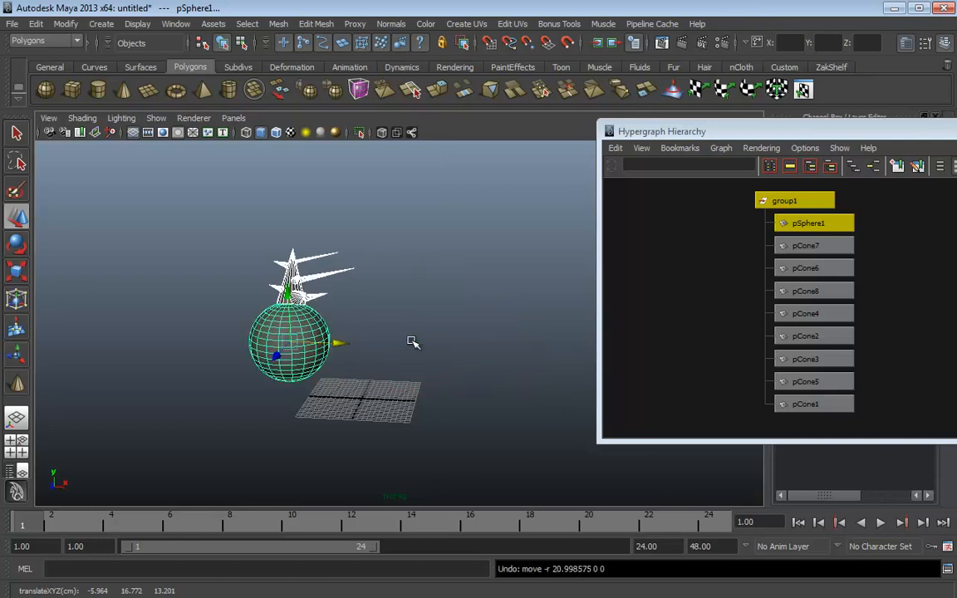
pyautogui.click(432, 299)
pyautogui.click(299, 314)
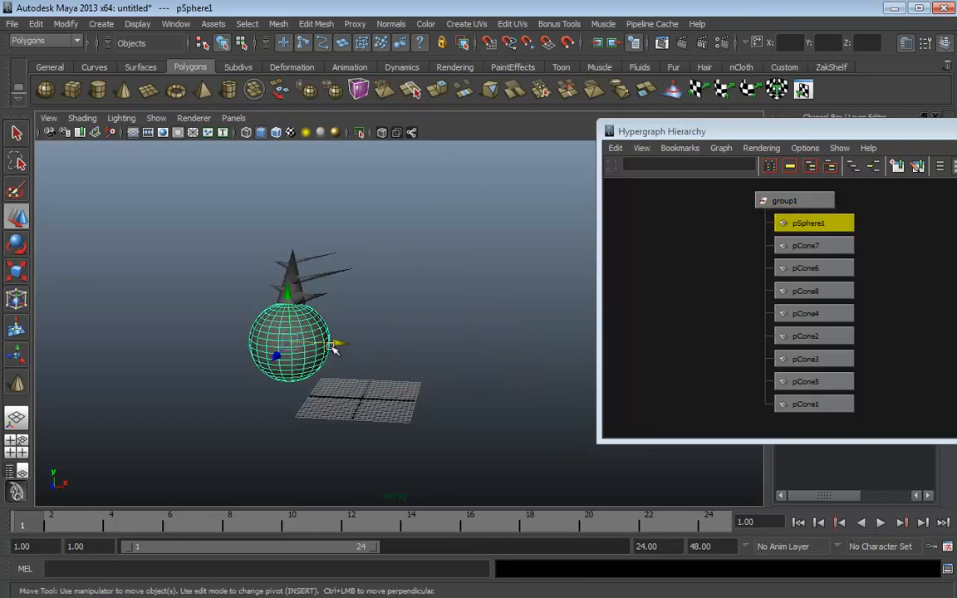
pyautogui.moveTo(340, 343); pyautogui.dragTo(537, 352)
# Leave pSphere1 at Translate X -19.813 and move the Hypergraph aside to reveal its channel values
pyautogui.hotkey('ctrl', 'z')
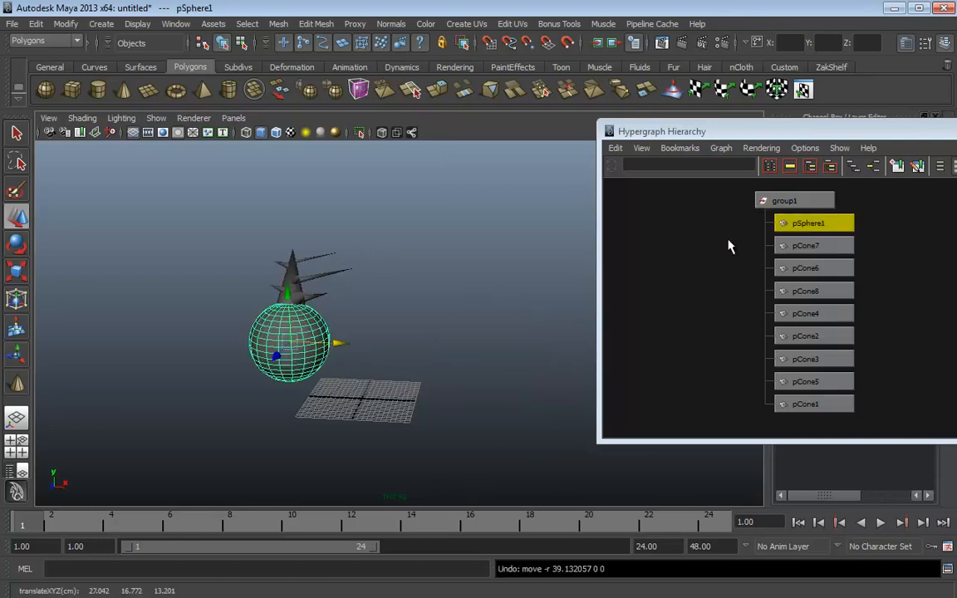
pyautogui.click(764, 201)
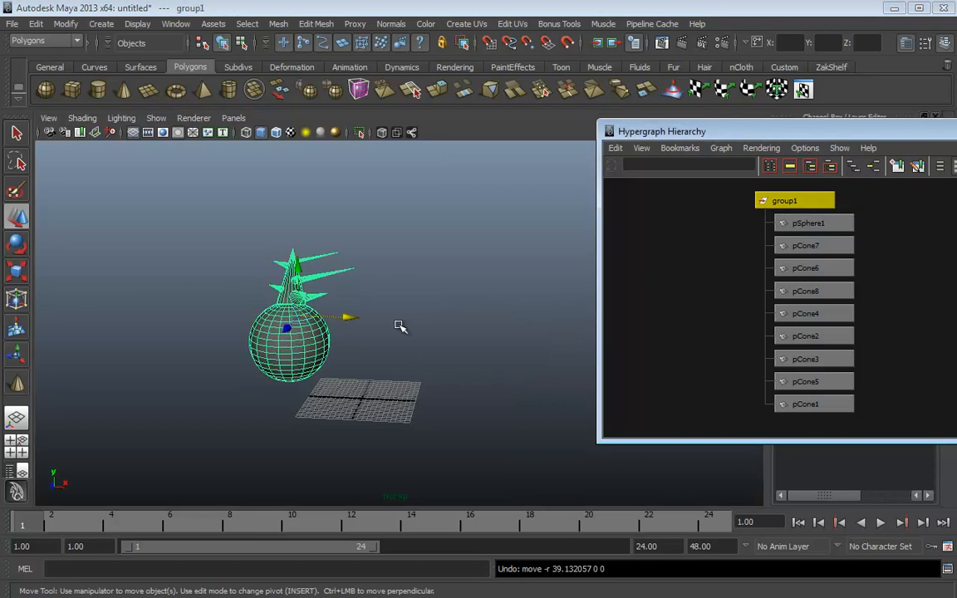
pyautogui.click(786, 222)
pyautogui.moveTo(329, 339); pyautogui.dragTo(418, 363)
pyautogui.hotkey('ctrl', 'z')
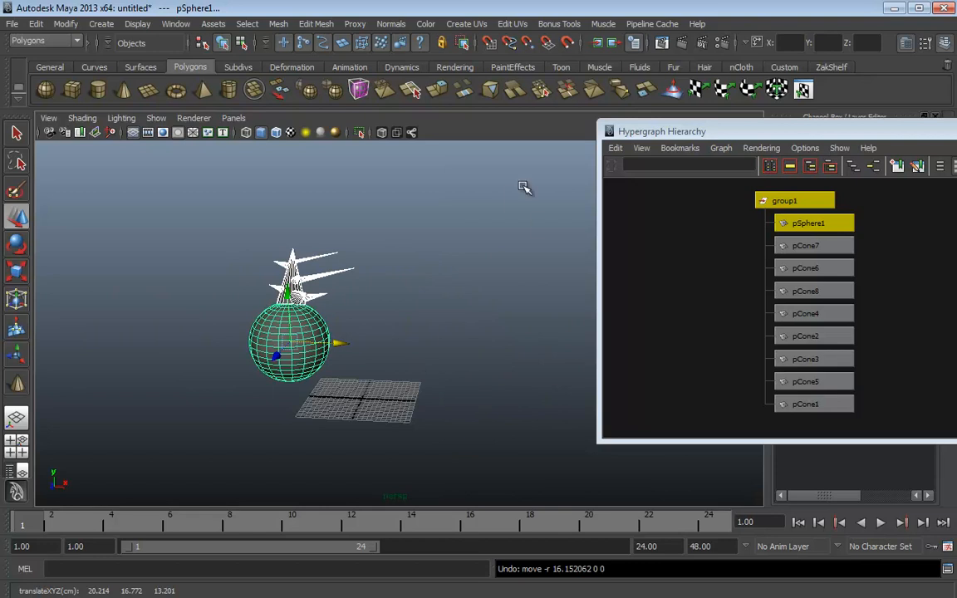
pyautogui.moveTo(853, 135); pyautogui.dragTo(533, 106)
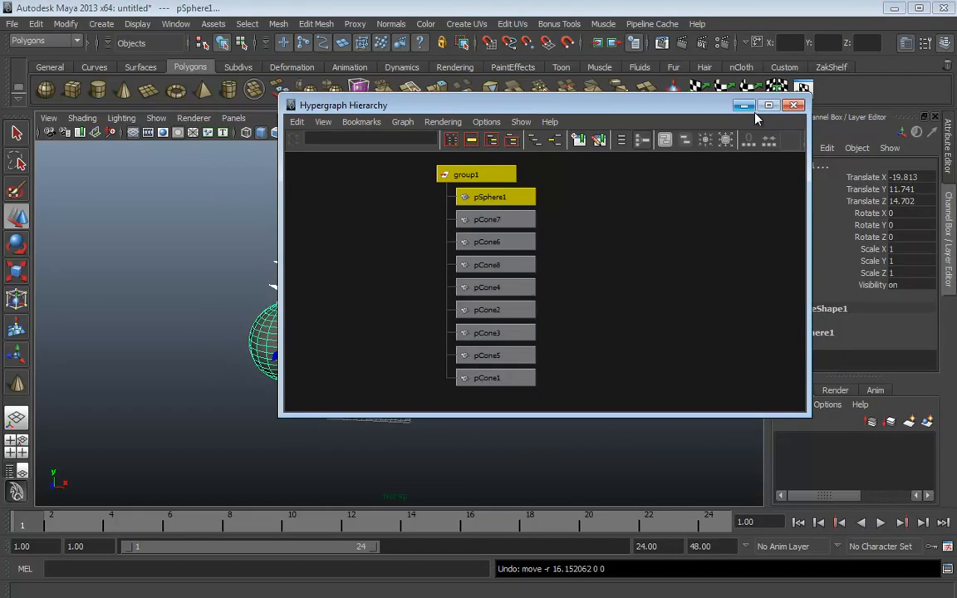
# Close the Hypergraph Hierarchy, then group and delete the sphere with all its cones
pyautogui.click(794, 106)
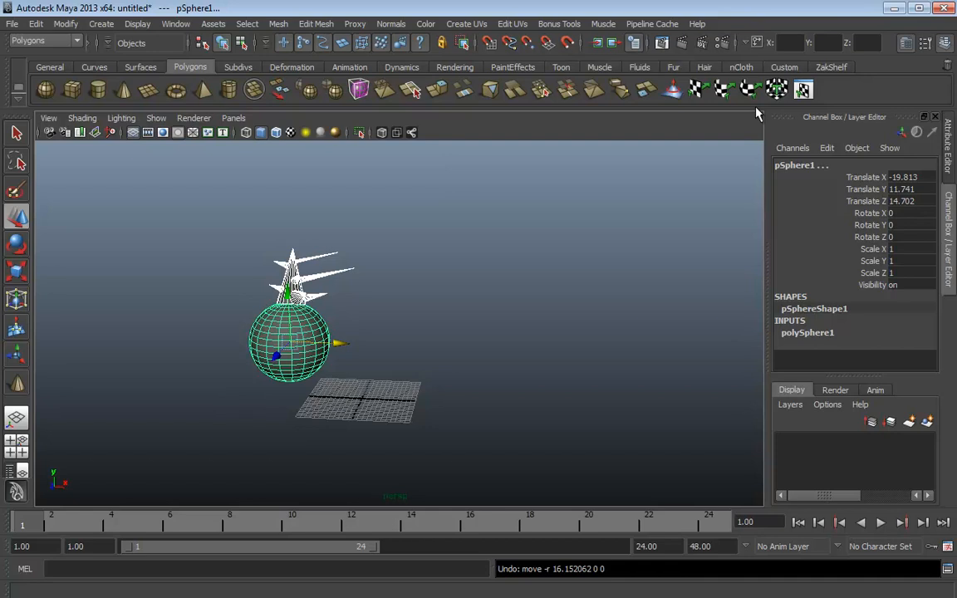
pyautogui.click(400, 294)
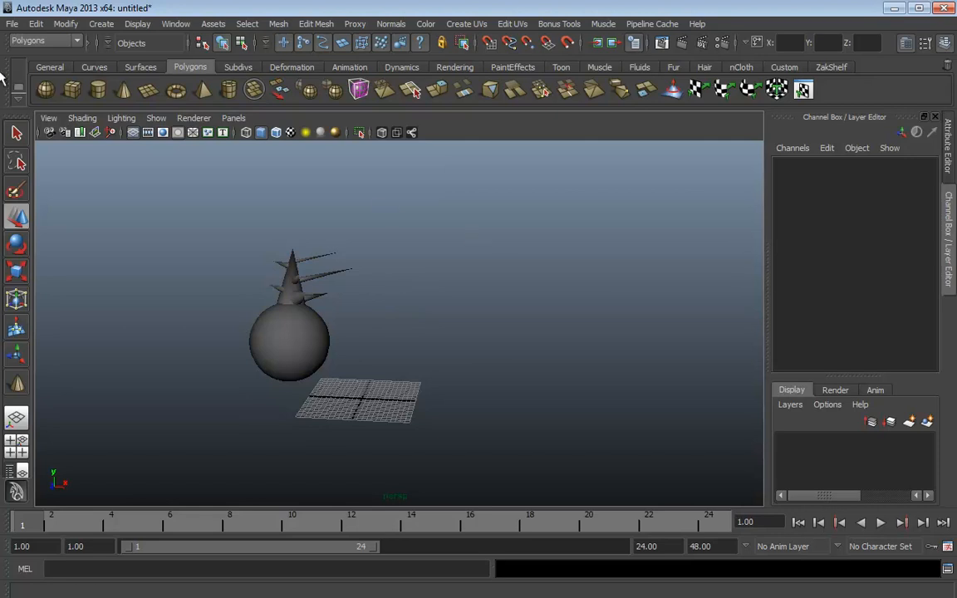
pyautogui.moveTo(415, 184); pyautogui.dragTo(200, 353)
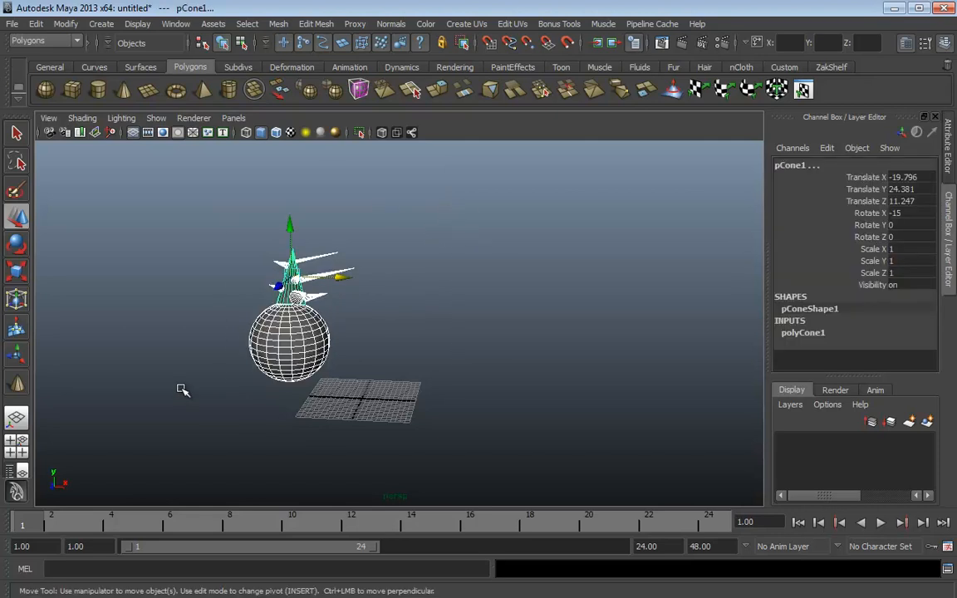
pyautogui.hotkey('ctrl', 'g')
pyautogui.press('Delete')
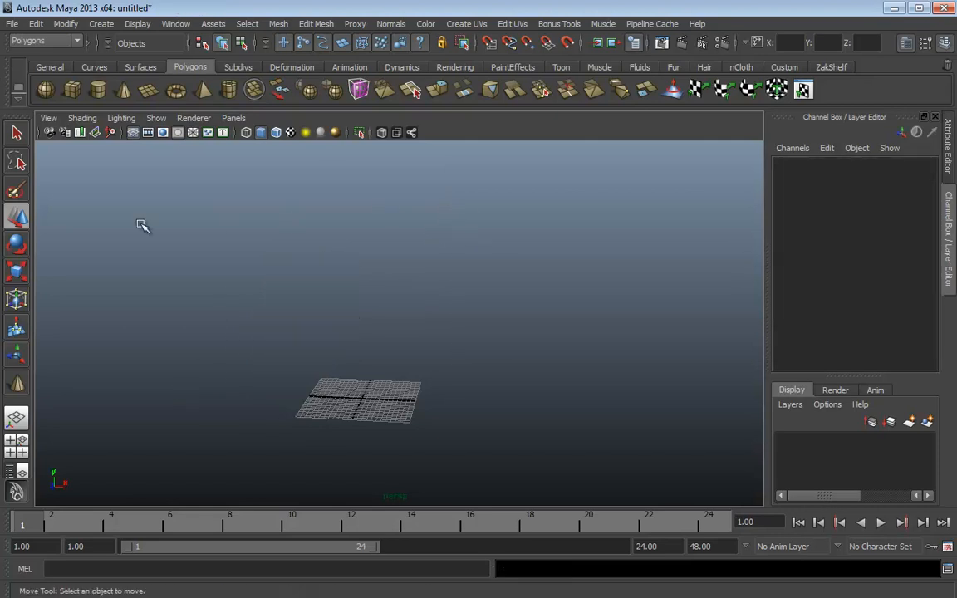
# Draw a new polygon sphere on the grid and raise it along Y
pyautogui.click(45, 89)
pyautogui.moveTo(374, 406); pyautogui.dragTo(420, 417)
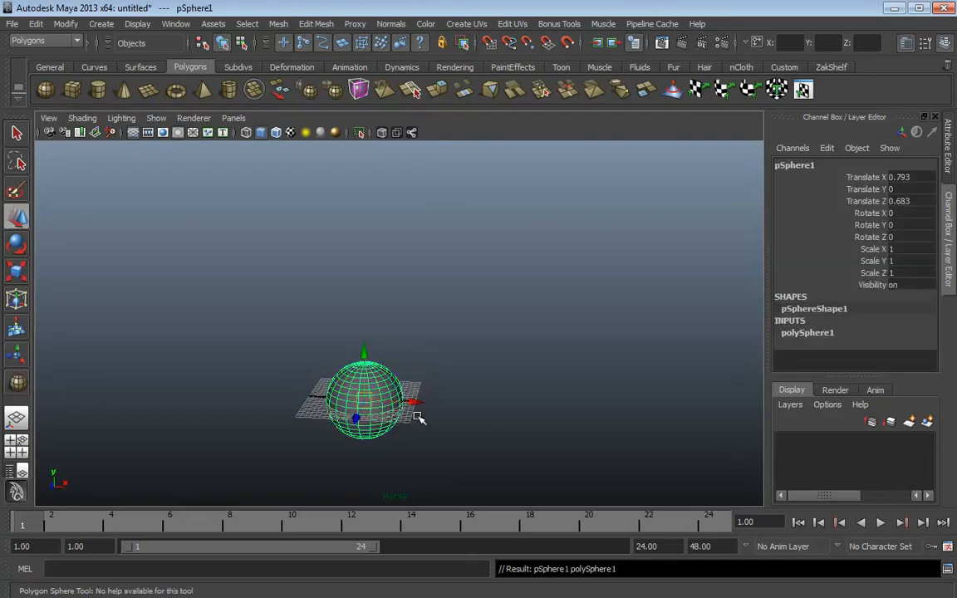
pyautogui.press('w')
pyautogui.moveTo(367, 359); pyautogui.dragTo(332, 240)
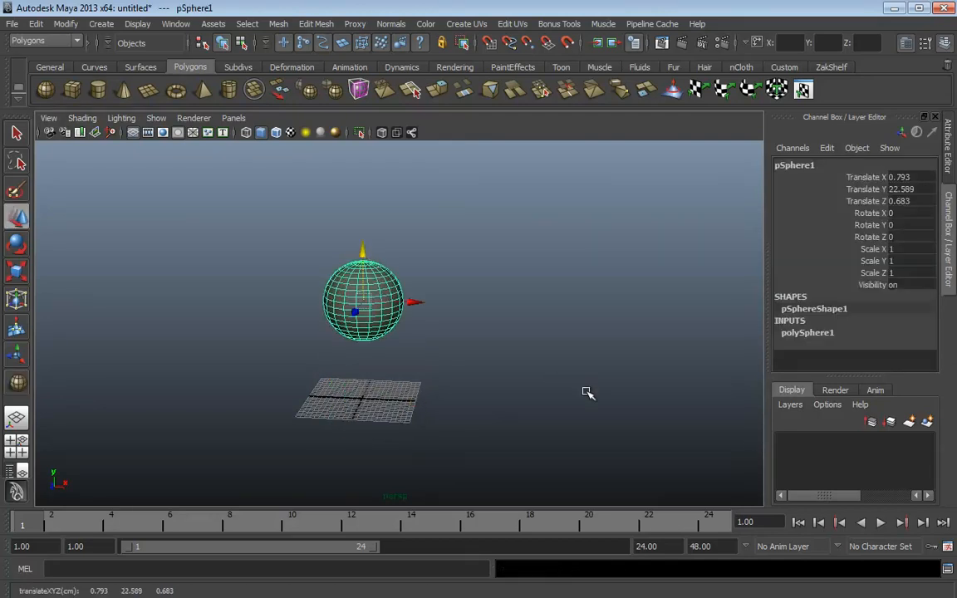
# Draw a cylinder right of the sphere and a pyramid left of it
pyautogui.click(97, 89)
pyautogui.moveTo(471, 385); pyautogui.dragTo(564, 250)
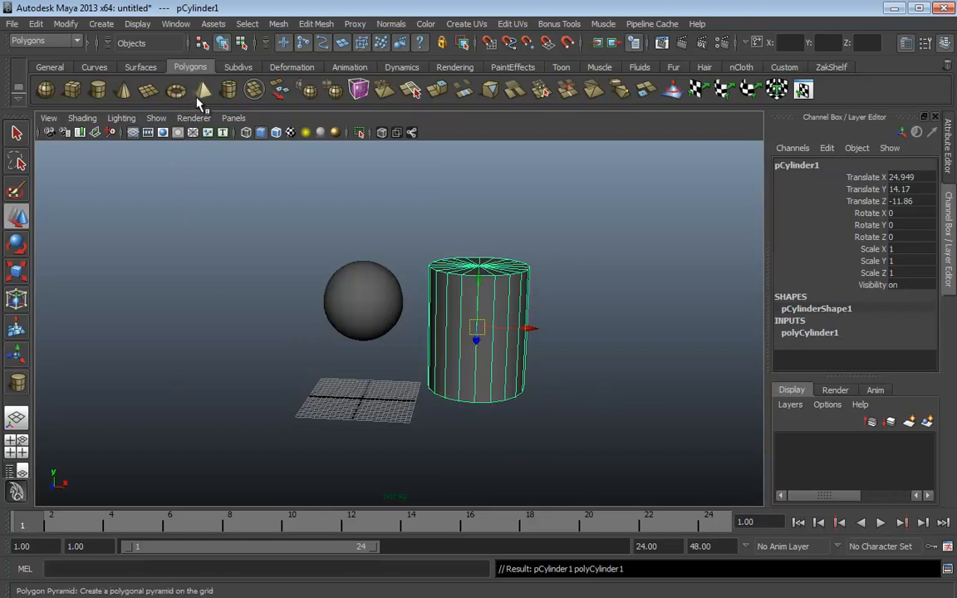
pyautogui.moveTo(207, 346); pyautogui.dragTo(229, 384)
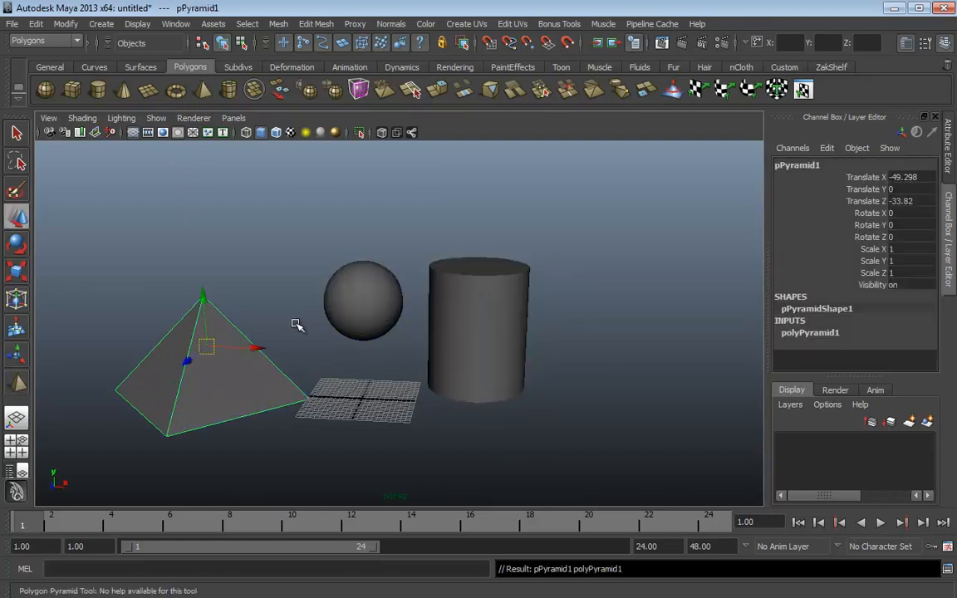
# Parent the pyramid to the sphere with P, pyramid as child
pyautogui.click(351, 299)
pyautogui.click(185, 359)
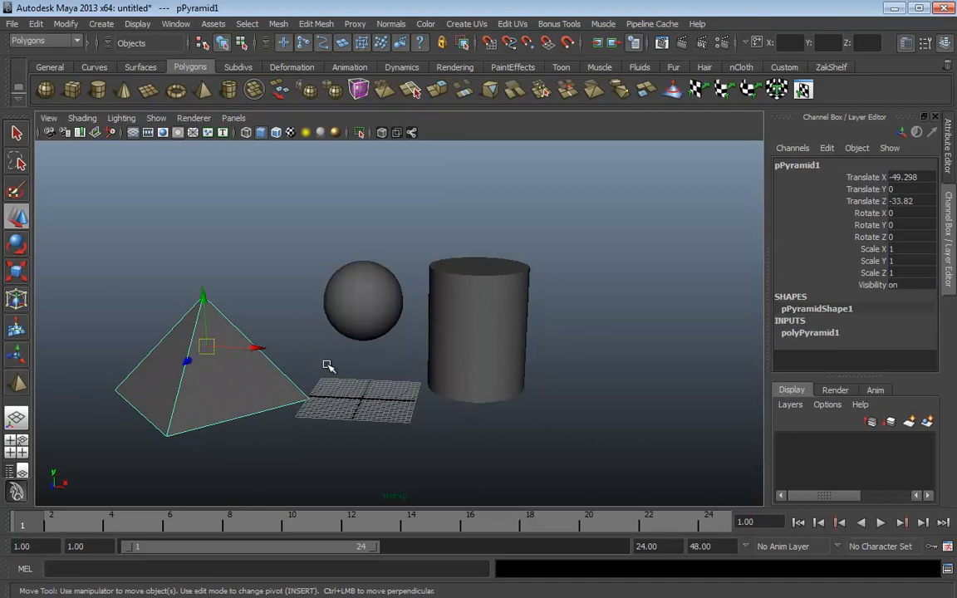
pyautogui.keyDown('shift'); pyautogui.click(383, 298); pyautogui.keyUp('shift')
pyautogui.keyDown('shift'); pyautogui.click(383, 297); pyautogui.keyUp('shift')
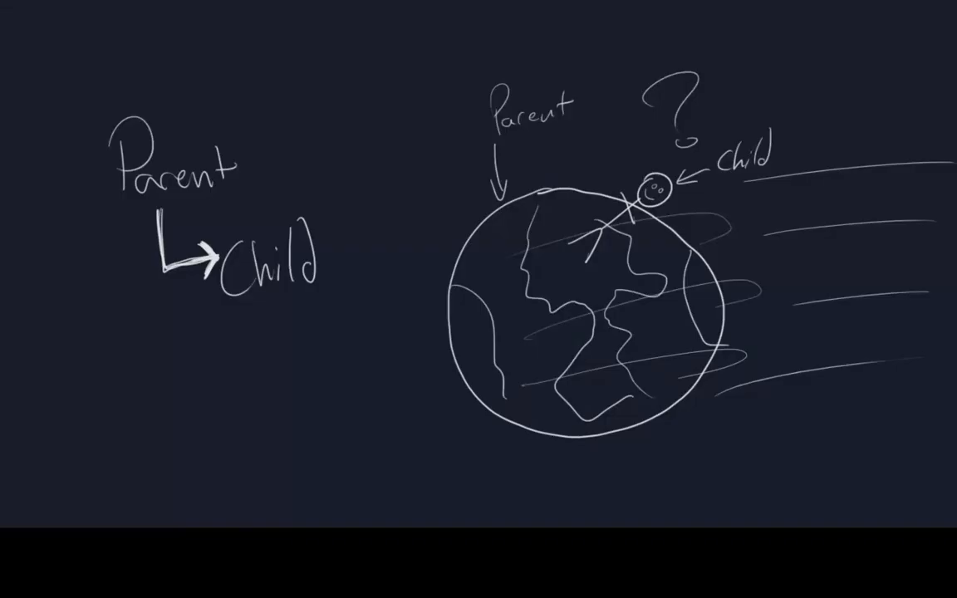
# Handwrite 'Scene Hierarchy' on a blank area of the canvas
pyautogui.scroll(10, 399, 238)
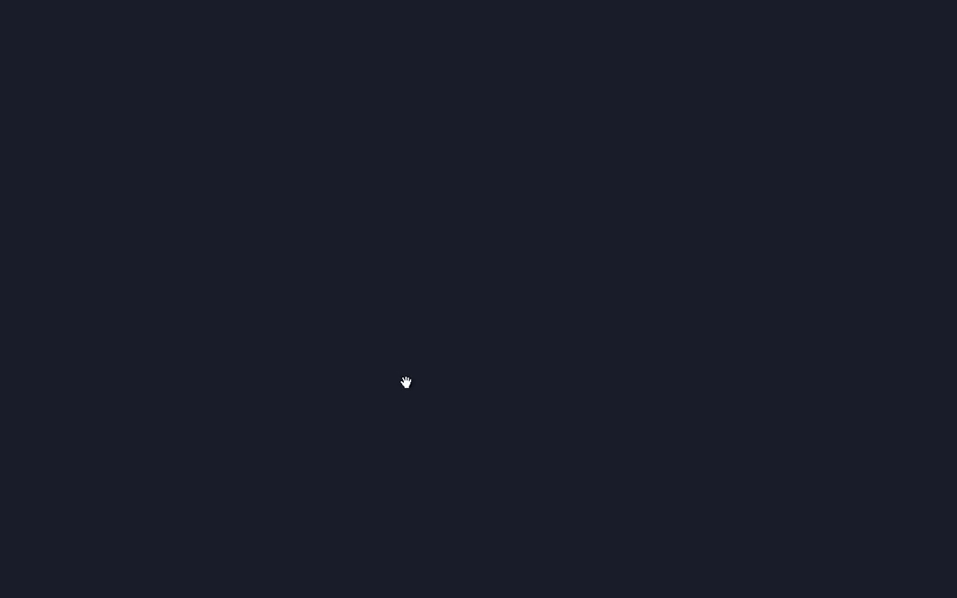
pyautogui.moveTo(286, 204); pyautogui.dragTo(247, 278)
pyautogui.moveTo(304, 257); pyautogui.dragTo(307, 289)
pyautogui.moveTo(318, 275); pyautogui.dragTo(336, 285)
pyautogui.moveTo(342, 286); pyautogui.dragTo(366, 287)
pyautogui.moveTo(372, 274); pyautogui.dragTo(391, 282)
pyautogui.moveTo(445, 203); pyautogui.dragTo(449, 286)
pyautogui.moveTo(449, 264); pyautogui.dragTo(471, 253)
pyautogui.moveTo(469, 207); pyautogui.dragTo(472, 283)
pyautogui.moveTo(480, 247)
pyautogui.mouseDown()
pyautogui.moveTo(482, 282)
pyautogui.moveTo(514, 283)
pyautogui.mouseUp()
pyautogui.moveTo(539, 259)
pyautogui.mouseDown()
pyautogui.moveTo(542, 283)
pyautogui.moveTo(555, 282)
pyautogui.mouseUp()
pyautogui.moveTo(576, 260); pyautogui.dragTo(574, 281)
pyautogui.moveTo(593, 219)
pyautogui.mouseDown()
pyautogui.moveTo(605, 283)
pyautogui.moveTo(621, 270)
pyautogui.mouseUp()
pyautogui.moveTo(634, 246); pyautogui.dragTo(607, 304)
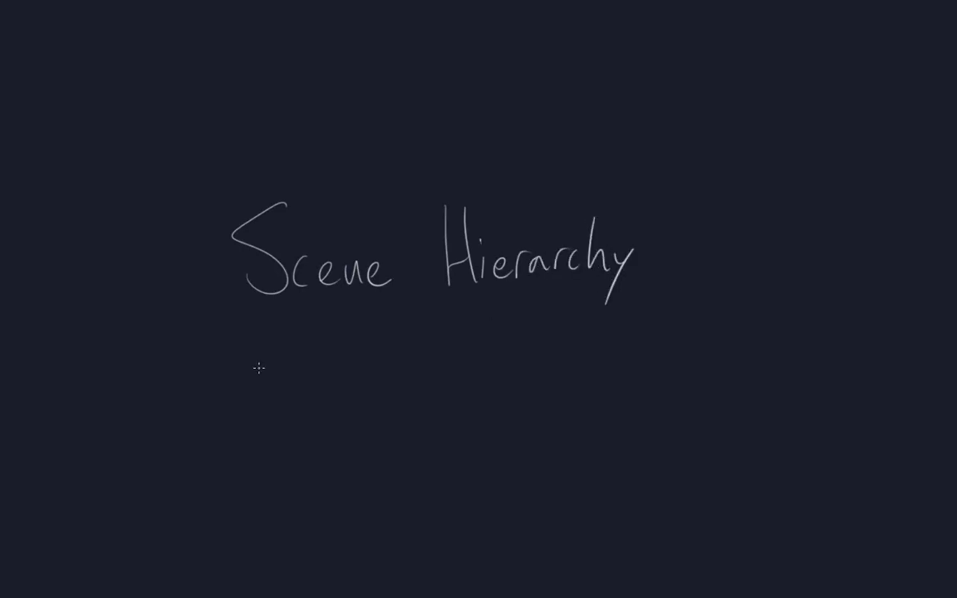
# Write 'Directed Acyclic Graph' beneath Scene Hierarchy
pyautogui.moveTo(262, 365); pyautogui.dragTo(268, 425)
pyautogui.moveTo(309, 383)
pyautogui.mouseDown()
pyautogui.moveTo(311, 424)
pyautogui.moveTo(332, 387)
pyautogui.moveTo(357, 420)
pyautogui.mouseUp()
pyautogui.moveTo(378, 387); pyautogui.dragTo(379, 420)
pyautogui.moveTo(384, 354); pyautogui.dragTo(383, 407)
pyautogui.moveTo(374, 387)
pyautogui.mouseDown()
pyautogui.moveTo(401, 391)
pyautogui.moveTo(413, 405)
pyautogui.mouseUp()
pyautogui.moveTo(425, 399); pyautogui.dragTo(433, 338)
pyautogui.moveTo(475, 406)
pyautogui.mouseDown()
pyautogui.moveTo(492, 337)
pyautogui.moveTo(509, 406)
pyautogui.mouseUp()
pyautogui.moveTo(517, 390)
pyautogui.mouseDown()
pyautogui.moveTo(534, 384)
pyautogui.moveTo(530, 408)
pyautogui.mouseUp()
pyautogui.moveTo(558, 366); pyautogui.dragTo(544, 440)
pyautogui.moveTo(582, 381); pyautogui.dragTo(581, 407)
pyautogui.moveTo(592, 337)
pyautogui.mouseDown()
pyautogui.moveTo(596, 408)
pyautogui.moveTo(615, 407)
pyautogui.mouseUp()
pyautogui.moveTo(642, 381); pyautogui.dragTo(644, 406)
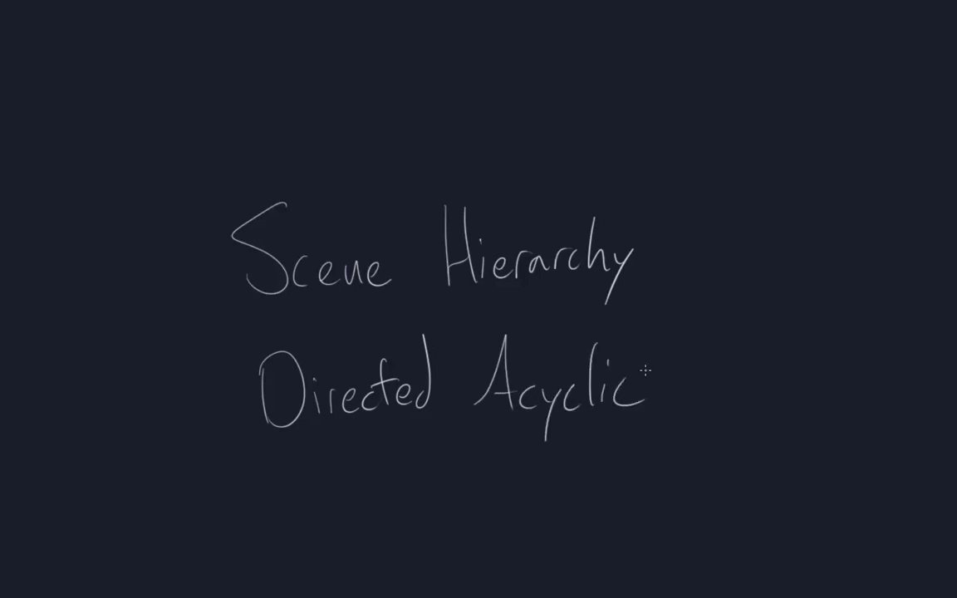
pyautogui.moveTo(689, 343)
pyautogui.mouseDown()
pyautogui.moveTo(713, 347)
pyautogui.moveTo(716, 387)
pyautogui.moveTo(744, 374)
pyautogui.mouseUp()
pyautogui.moveTo(765, 378)
pyautogui.mouseDown()
pyautogui.moveTo(786, 391)
pyautogui.moveTo(772, 422)
pyautogui.mouseUp()
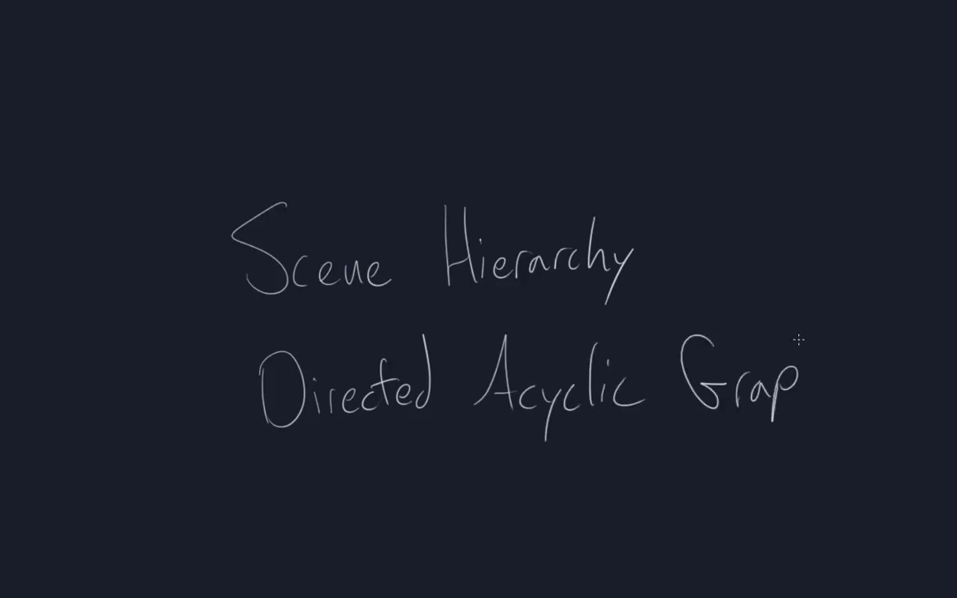
pyautogui.moveTo(810, 328); pyautogui.dragTo(830, 403)
# Add '(DAG)' after Graph and erase the parenthesis's stray tail
pyautogui.moveTo(782, 359); pyautogui.dragTo(660, 359, button='middle')
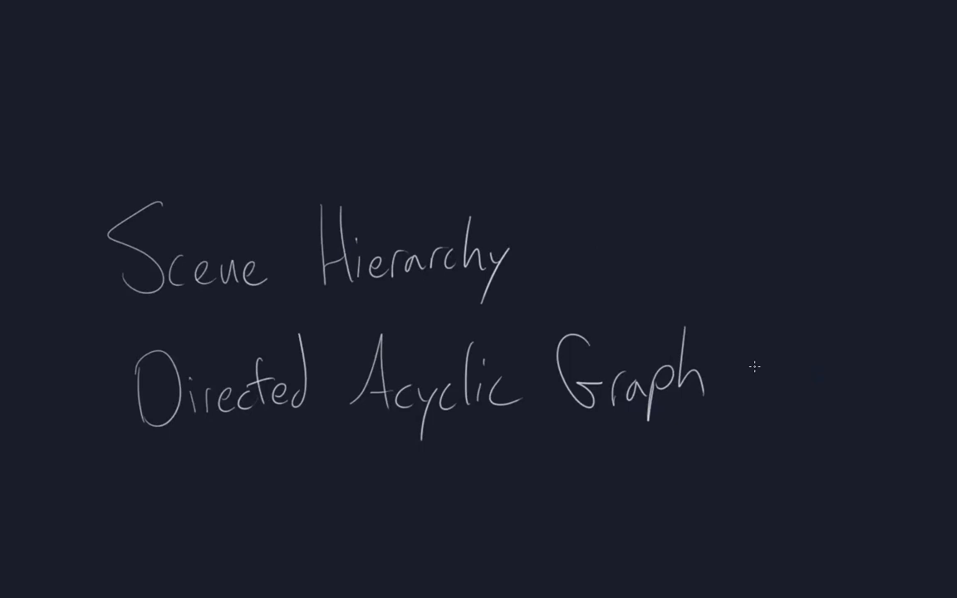
pyautogui.moveTo(769, 316); pyautogui.dragTo(766, 397)
pyautogui.moveTo(771, 347); pyautogui.dragTo(777, 378)
pyautogui.moveTo(798, 378)
pyautogui.mouseDown()
pyautogui.moveTo(808, 347)
pyautogui.moveTo(821, 378)
pyautogui.mouseUp()
pyautogui.moveTo(803, 365); pyautogui.dragTo(838, 364)
pyautogui.moveTo(847, 318)
pyautogui.mouseDown()
pyautogui.moveTo(822, 428)
pyautogui.moveTo(852, 428)
pyautogui.mouseUp()
pyautogui.press('e')
pyautogui.press('b')
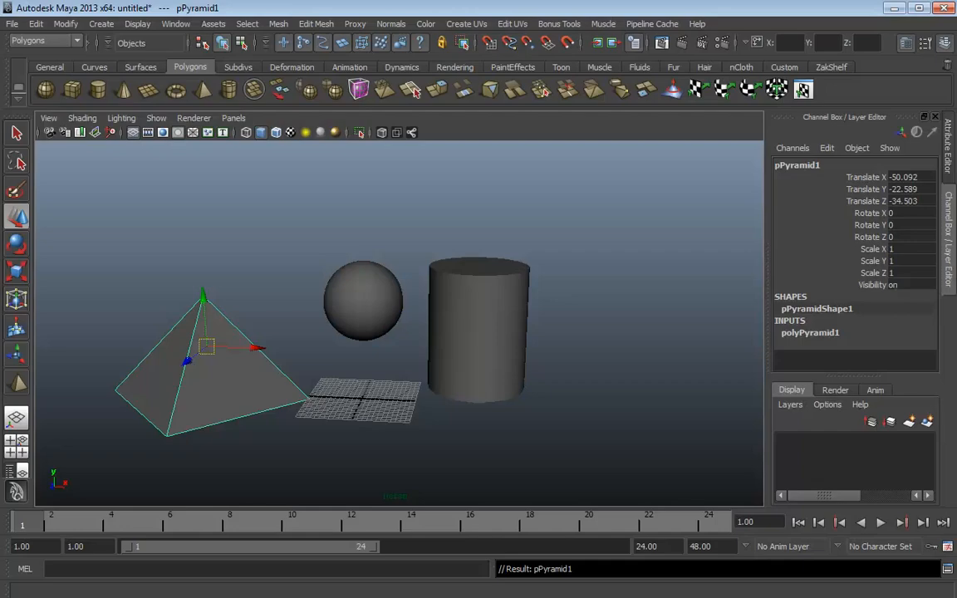
pyautogui.click(212, 179)
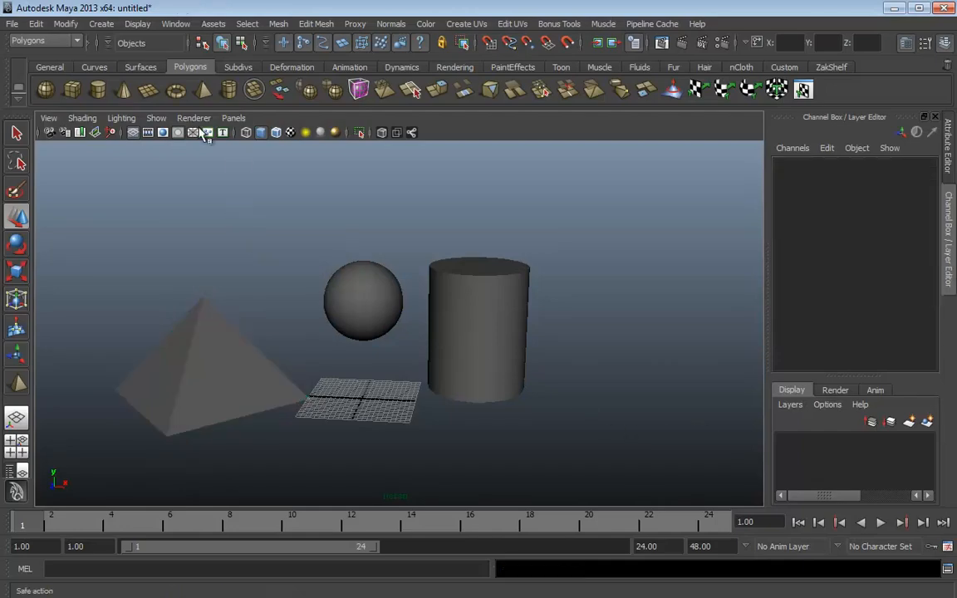
pyautogui.click(175, 23)
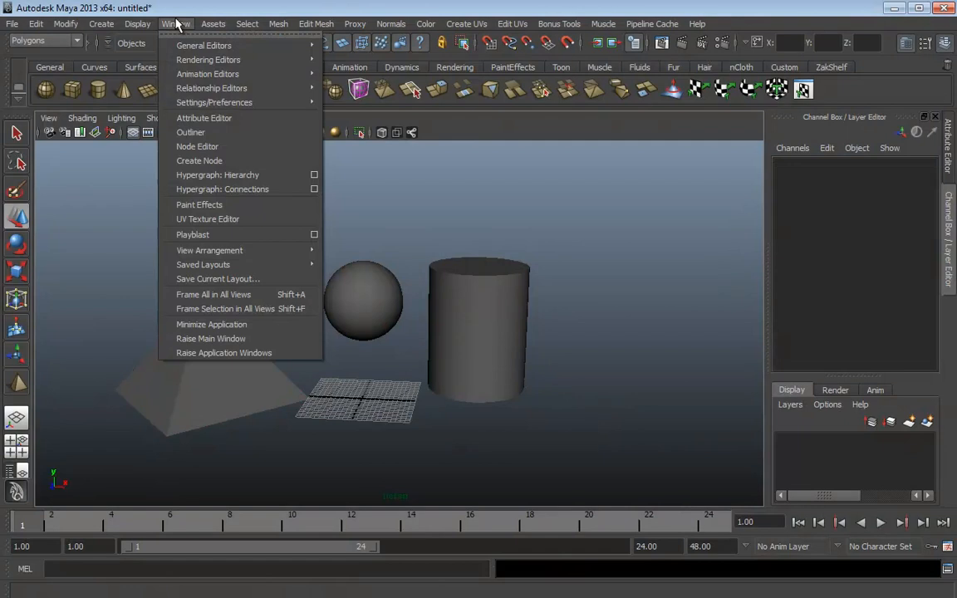
pyautogui.click(228, 176)
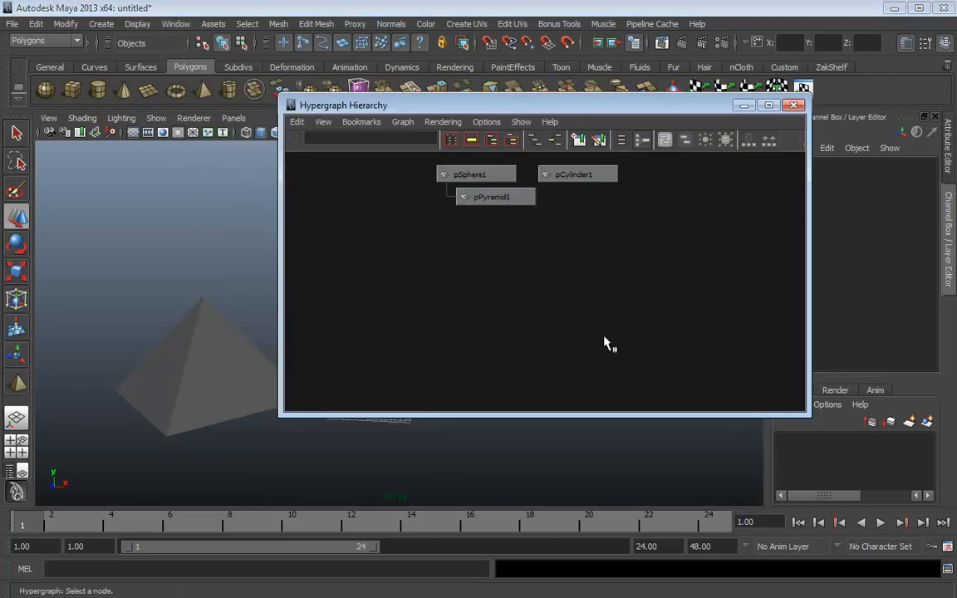
pyautogui.keyDown('alt'); pyautogui.moveTo(500, 280); pyautogui.dragTo(675, 411, button='right'); pyautogui.keyUp('alt')
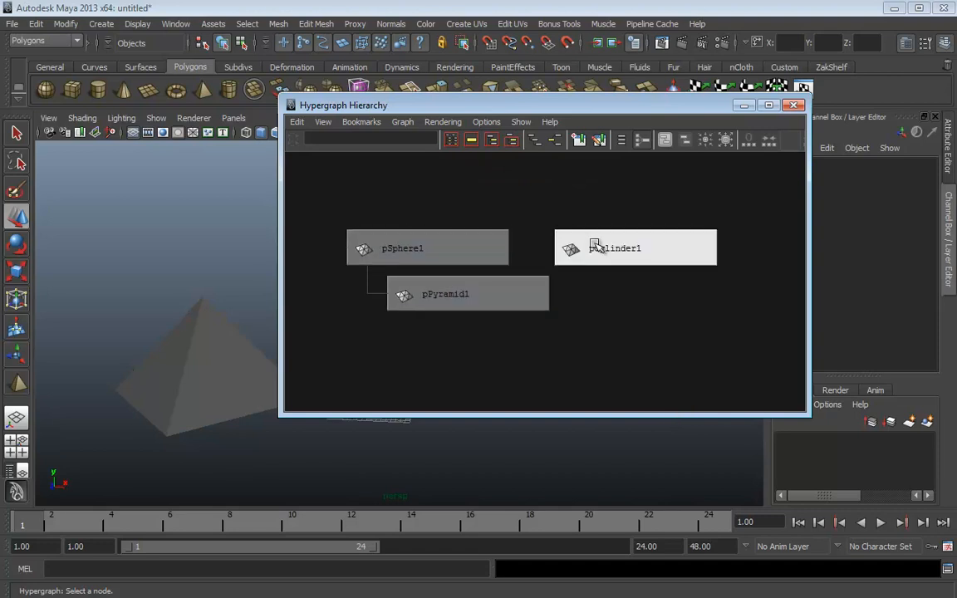
pyautogui.click(491, 291)
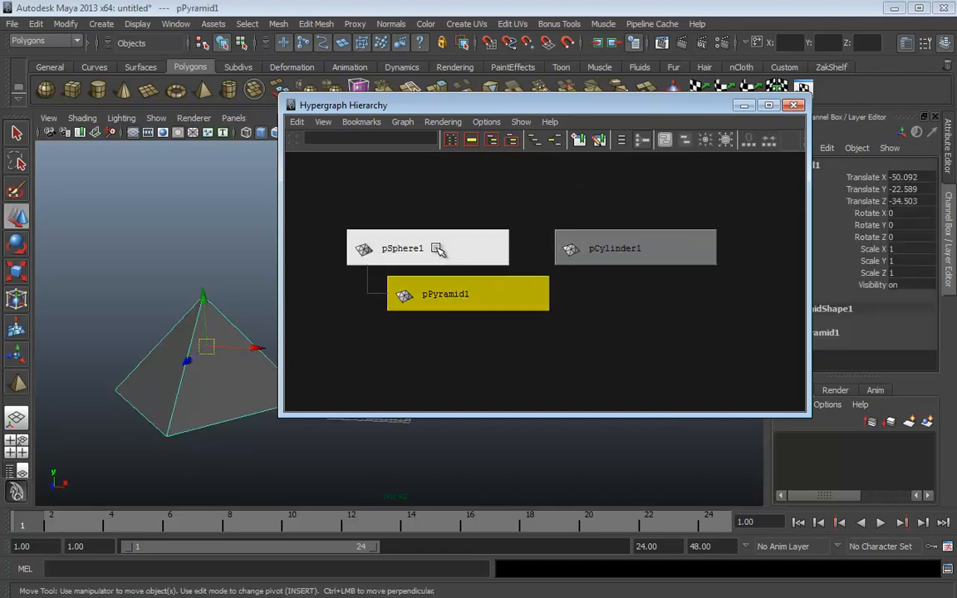
pyautogui.click(438, 245)
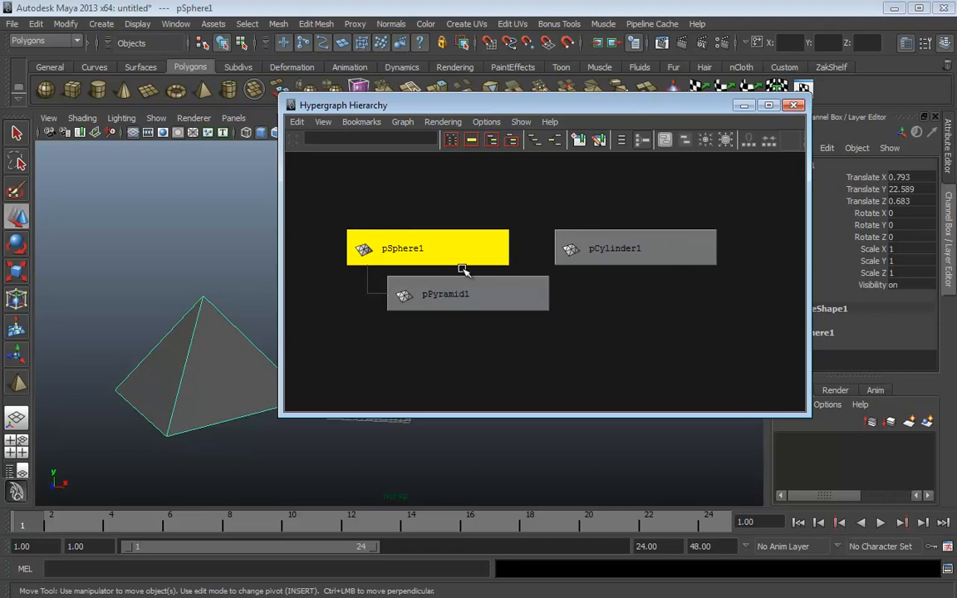
pyautogui.click(625, 248)
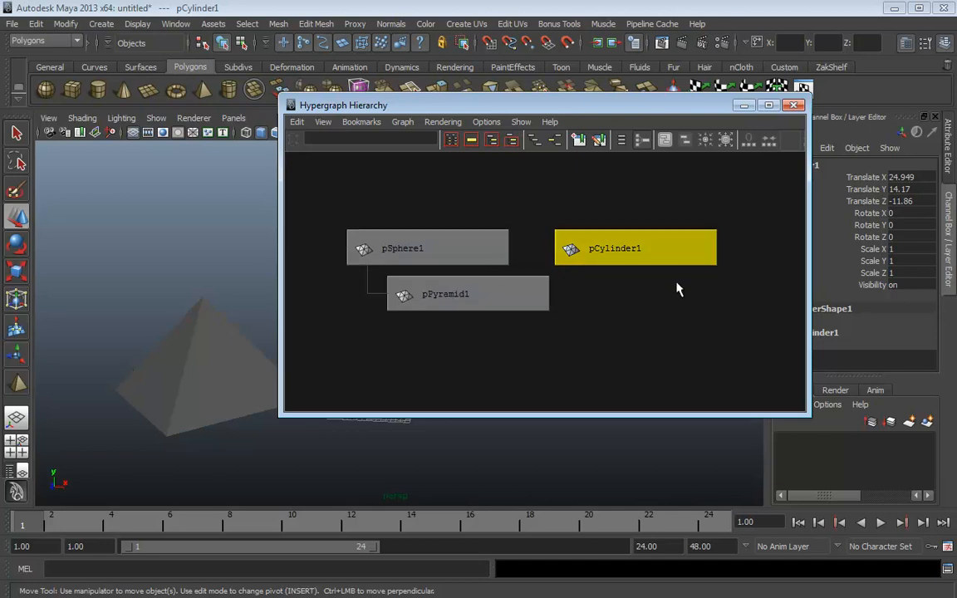
pyautogui.moveTo(607, 105); pyautogui.dragTo(711, 105)
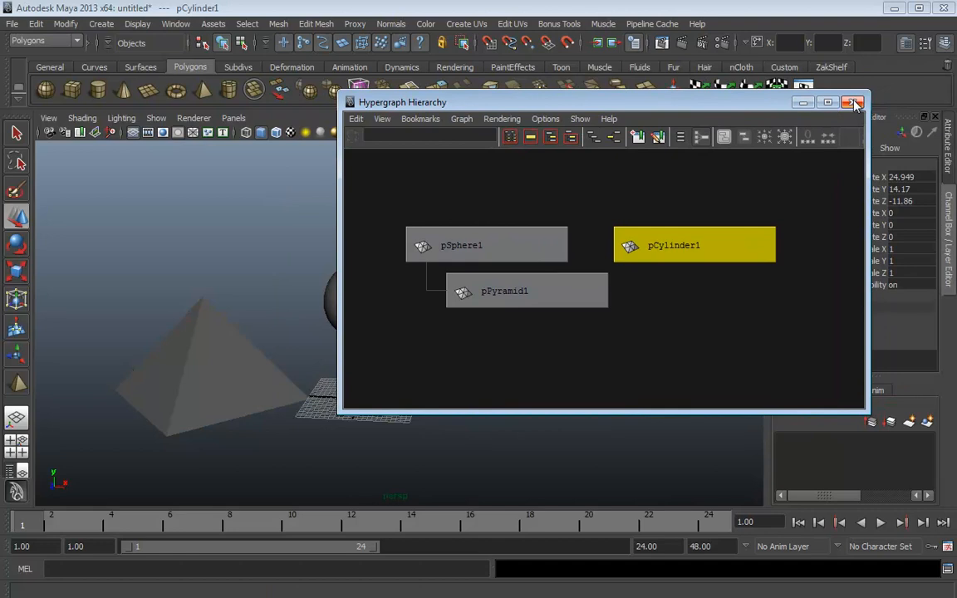
pyautogui.click(850, 101)
pyautogui.click(569, 191)
pyautogui.click(352, 314)
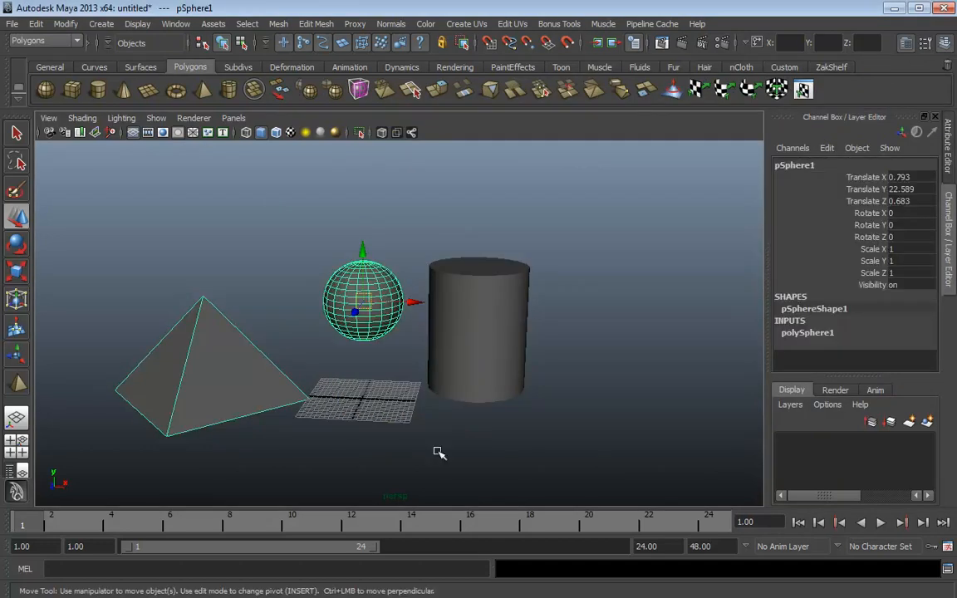
# Open Window > Hypergraph: Connections for pSphere1, then enlarge and zoom onto its nodes
pyautogui.click(177, 23)
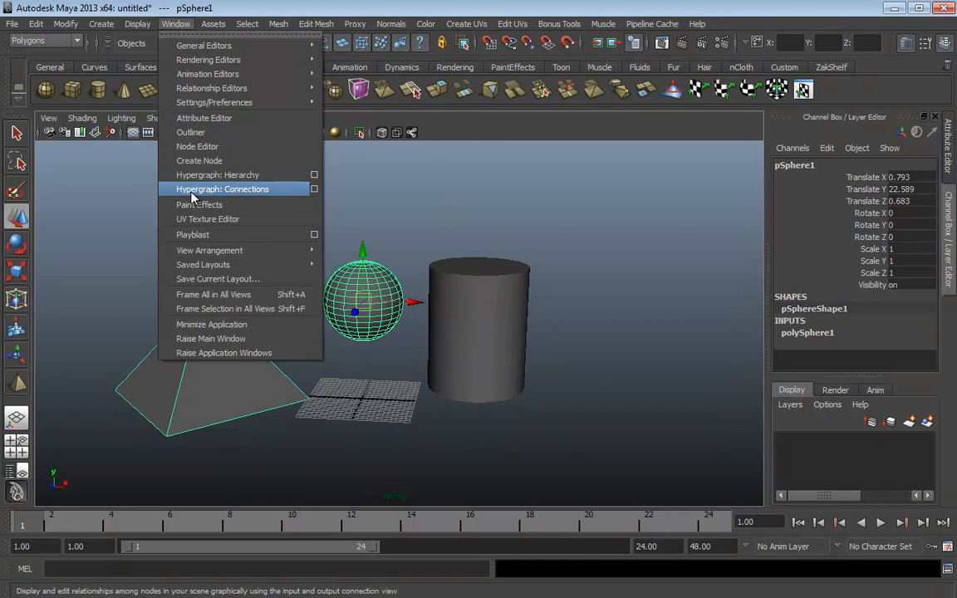
pyautogui.click(191, 192)
pyautogui.moveTo(240, 37); pyautogui.dragTo(536, 89)
pyautogui.moveTo(681, 343); pyautogui.dragTo(825, 460)
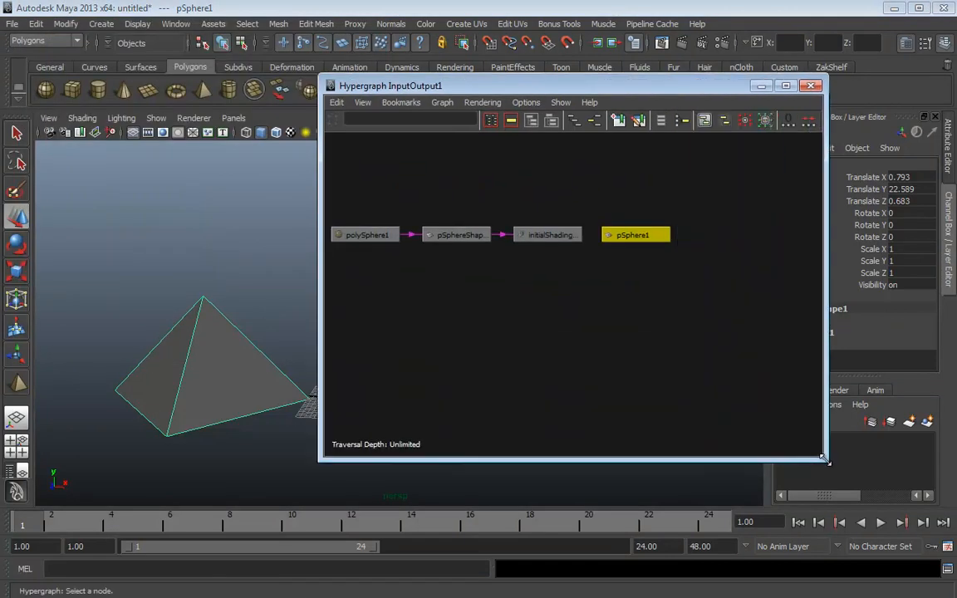
pyautogui.keyDown('alt'); pyautogui.moveTo(513, 361); pyautogui.dragTo(569, 399, button='middle'); pyautogui.keyUp('alt')
pyautogui.keyDown('alt'); pyautogui.moveTo(580, 402); pyautogui.dragTo(629, 385, button='right'); pyautogui.keyUp('alt')
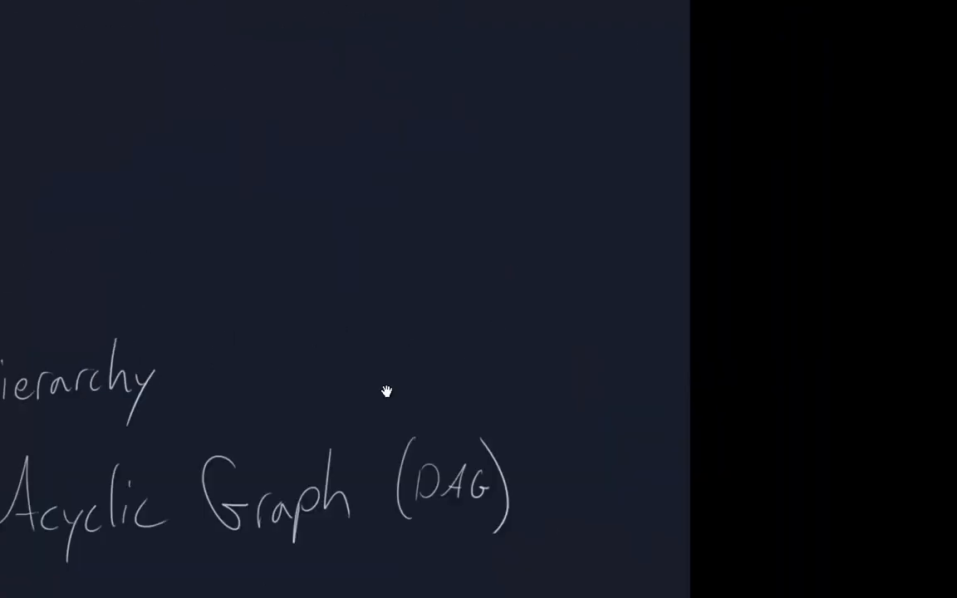
# Sketch two side-by-side ovals with a small figure stroke above the left one
pyautogui.moveTo(374, 181)
pyautogui.mouseDown()
pyautogui.moveTo(320, 214)
pyautogui.moveTo(349, 187)
pyautogui.mouseUp()
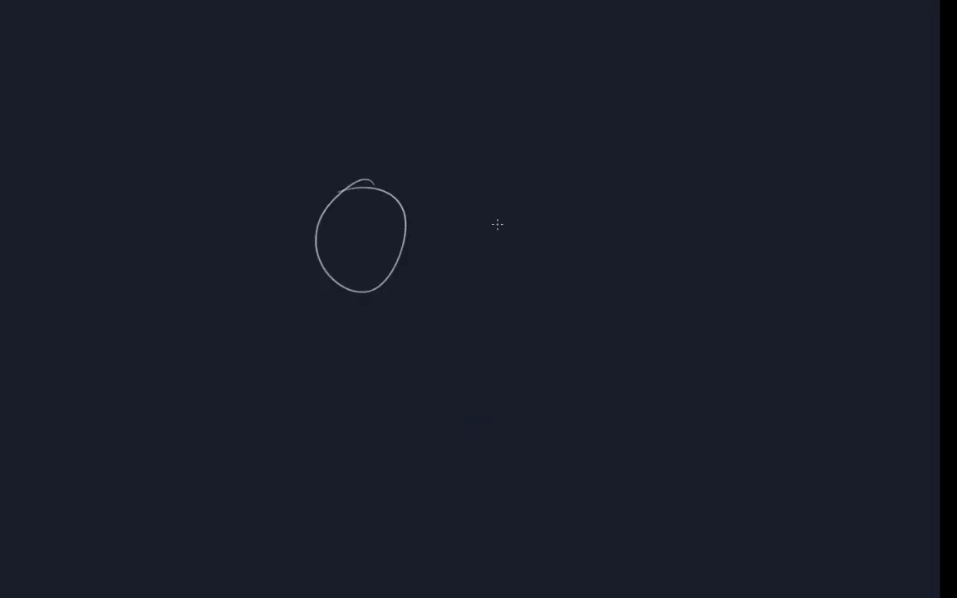
pyautogui.moveTo(523, 191); pyautogui.dragTo(548, 188)
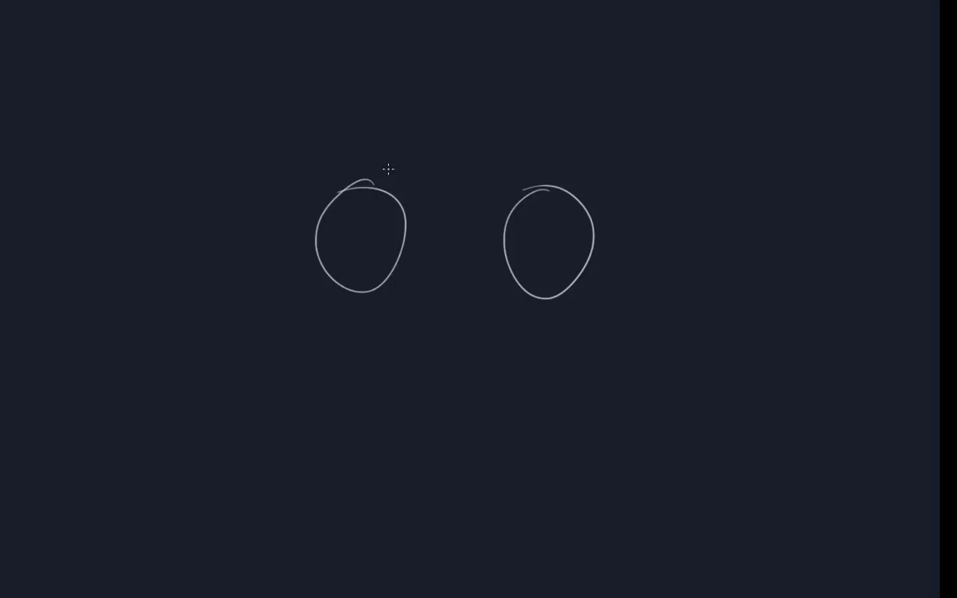
pyautogui.moveTo(388, 160)
pyautogui.mouseDown()
pyautogui.moveTo(390, 179)
pyautogui.moveTo(389, 158)
pyautogui.mouseUp()
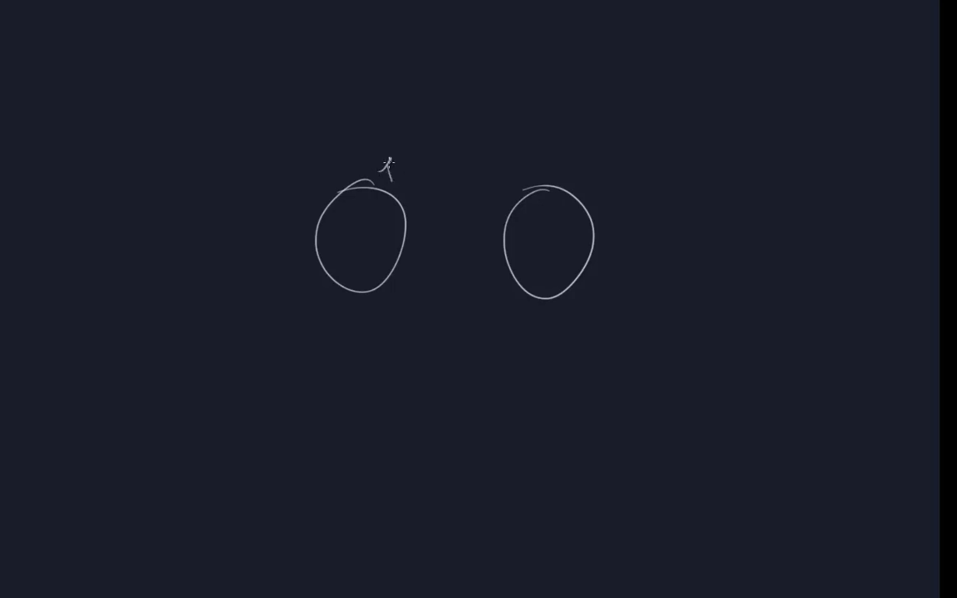
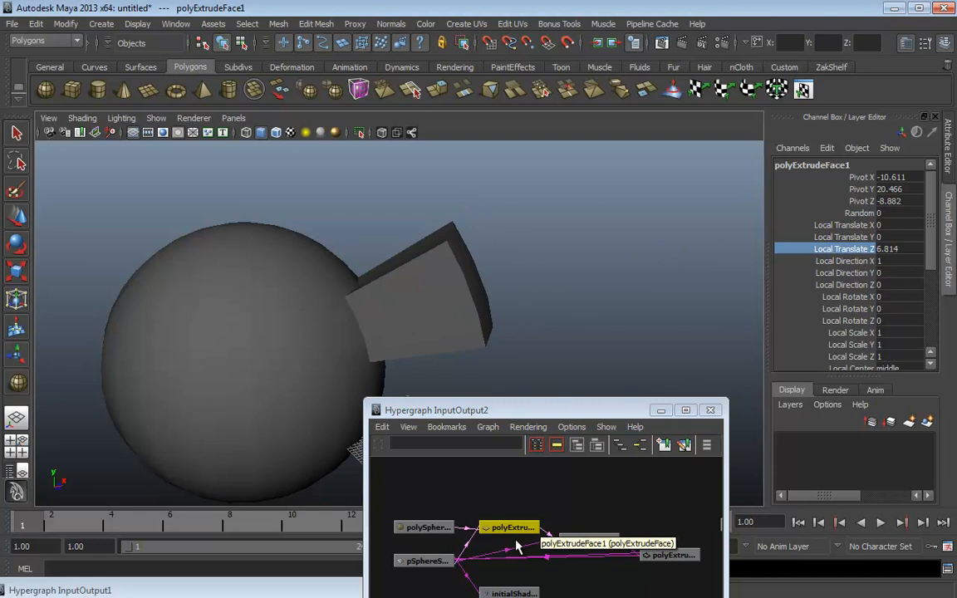
# Shrink polyExtrudeFace2 to Local Scale -0.6 and sink it to Local Translate Z -2.423
pyautogui.click(582, 541)
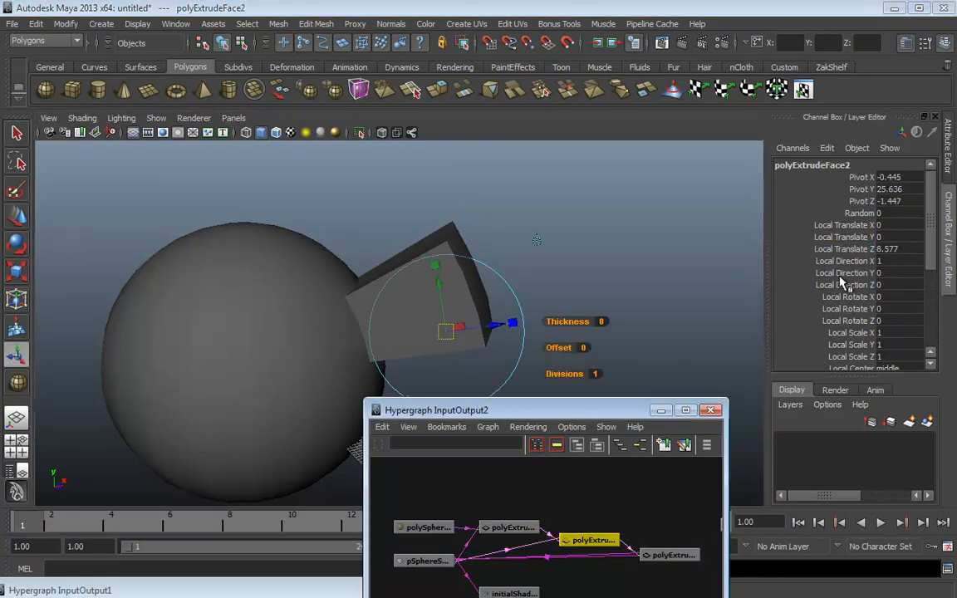
pyautogui.moveTo(854, 333); pyautogui.dragTo(855, 359)
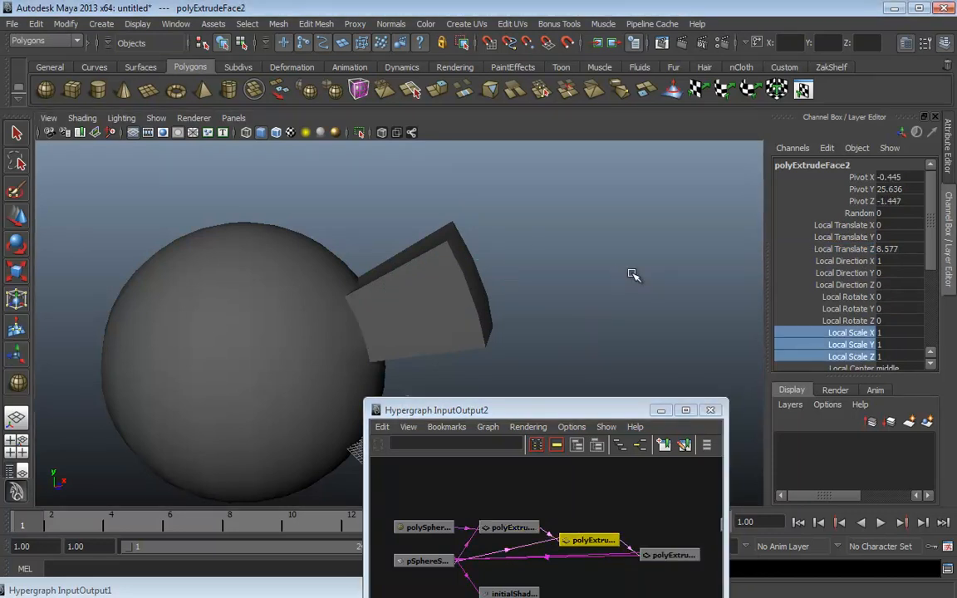
pyautogui.moveTo(633, 274); pyautogui.dragTo(587, 252, button='middle')
pyautogui.click(840, 248)
pyautogui.keyDown('alt'); pyautogui.moveTo(588, 252); pyautogui.dragTo(535, 243); pyautogui.keyUp('alt')
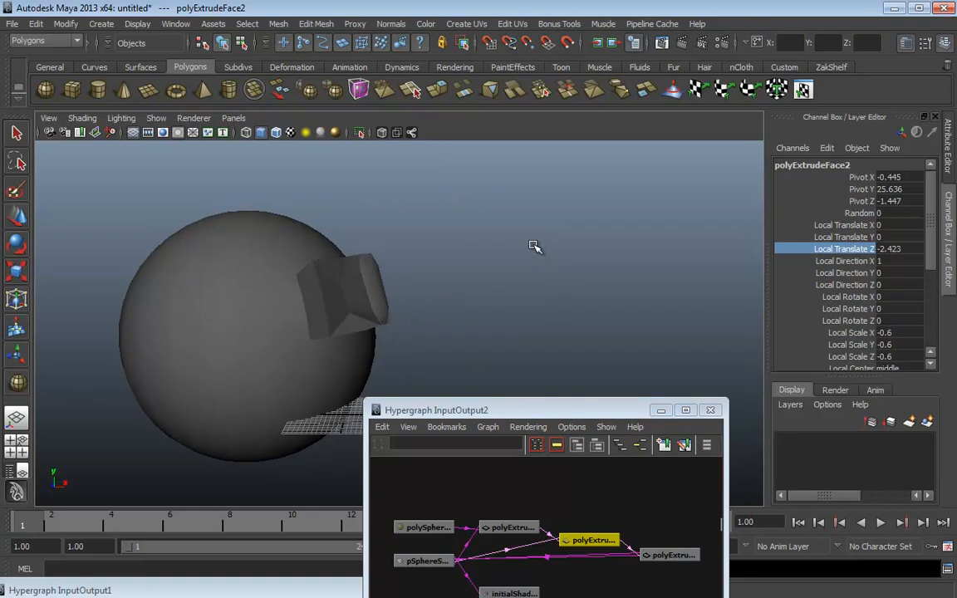
pyautogui.keyDown('alt'); pyautogui.moveTo(478, 291); pyautogui.dragTo(499, 282); pyautogui.keyUp('alt')
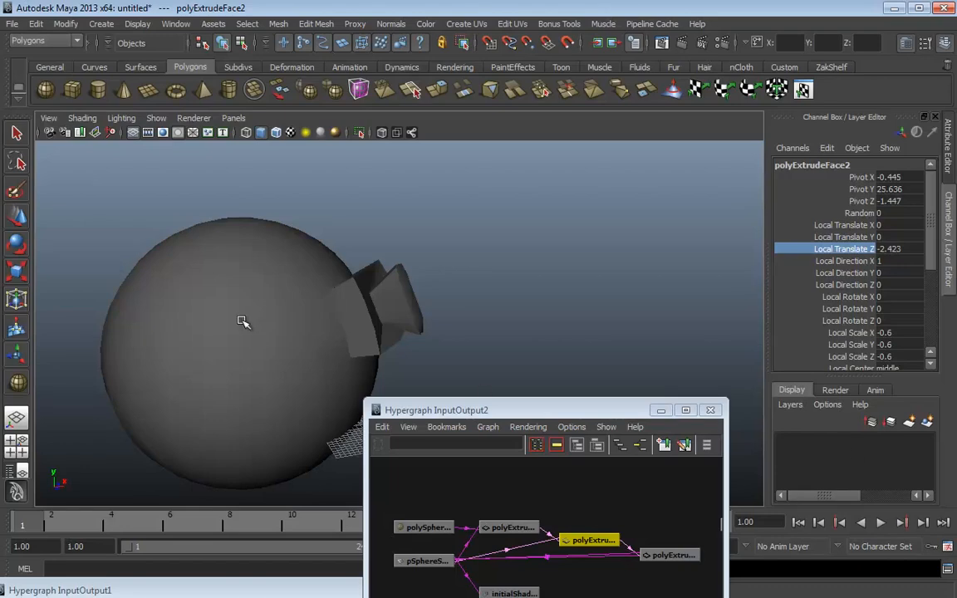
pyautogui.click(219, 289)
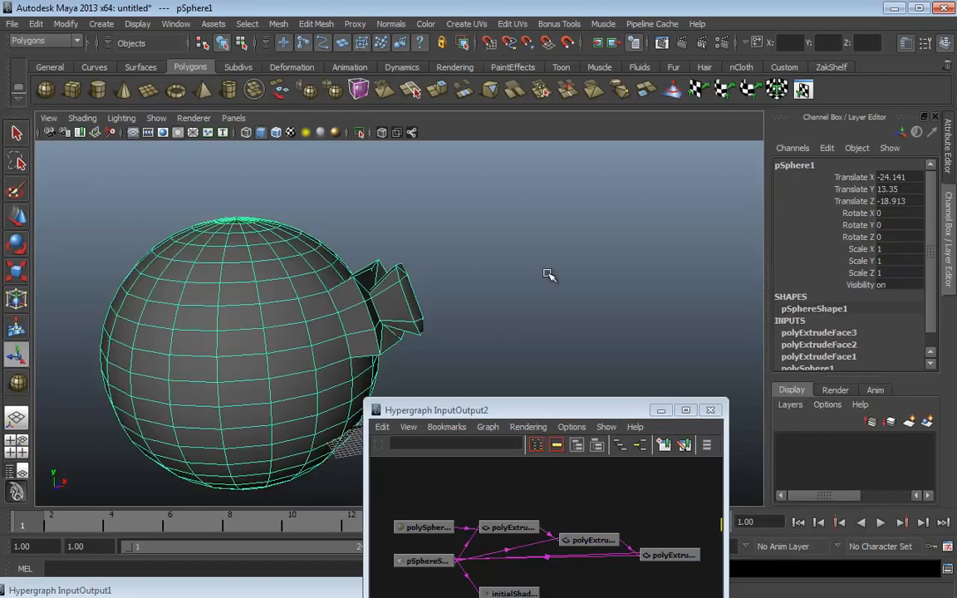
# Raise polySphere1's Subdivisions Axis to 24, then 27, and return it to 20
pyautogui.click(423, 529)
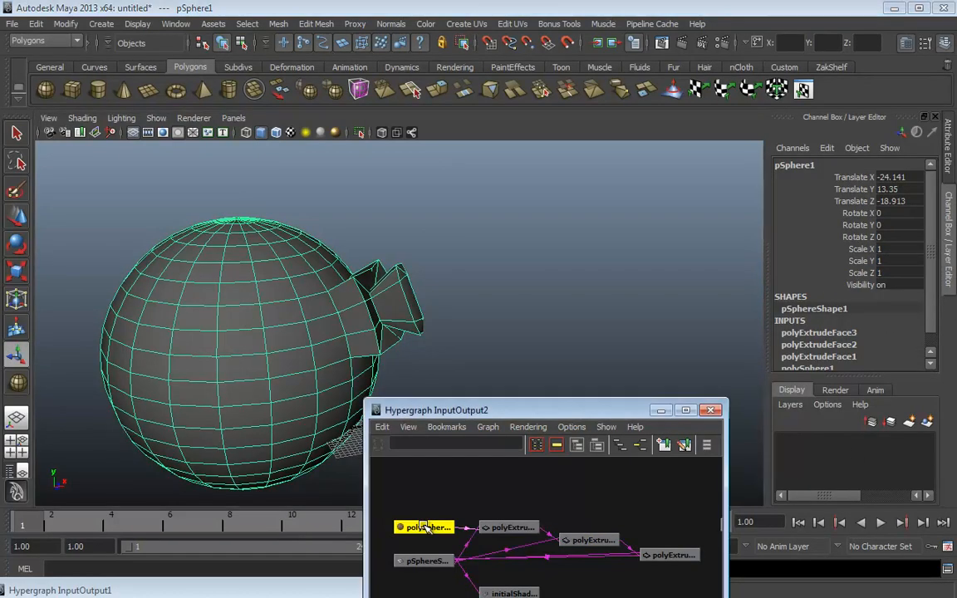
pyautogui.click(792, 192)
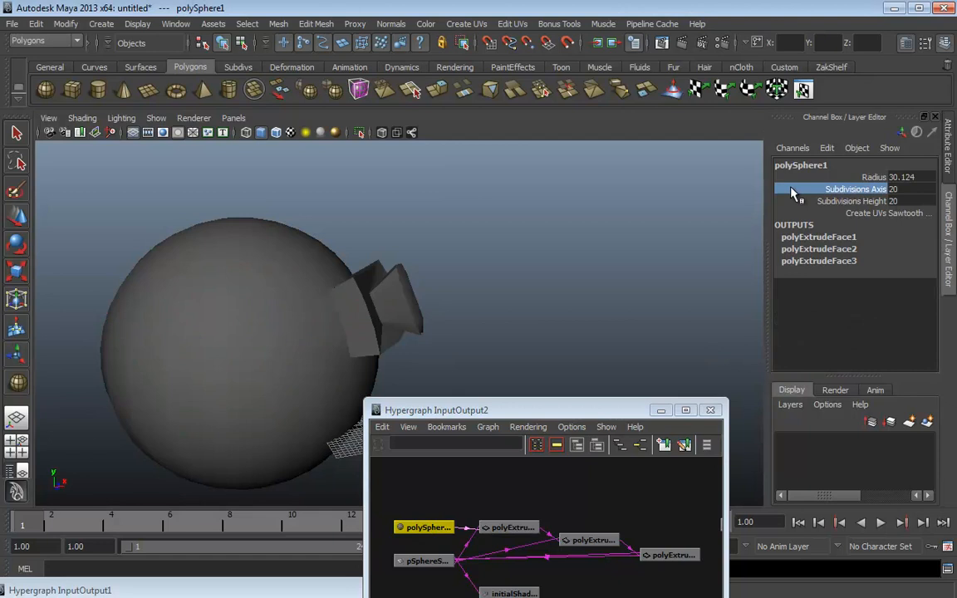
pyautogui.moveTo(690, 207); pyautogui.dragTo(667, 235, button='middle')
pyautogui.keyDown('alt'); pyautogui.moveTo(667, 235); pyautogui.dragTo(379, 216); pyautogui.keyUp('alt')
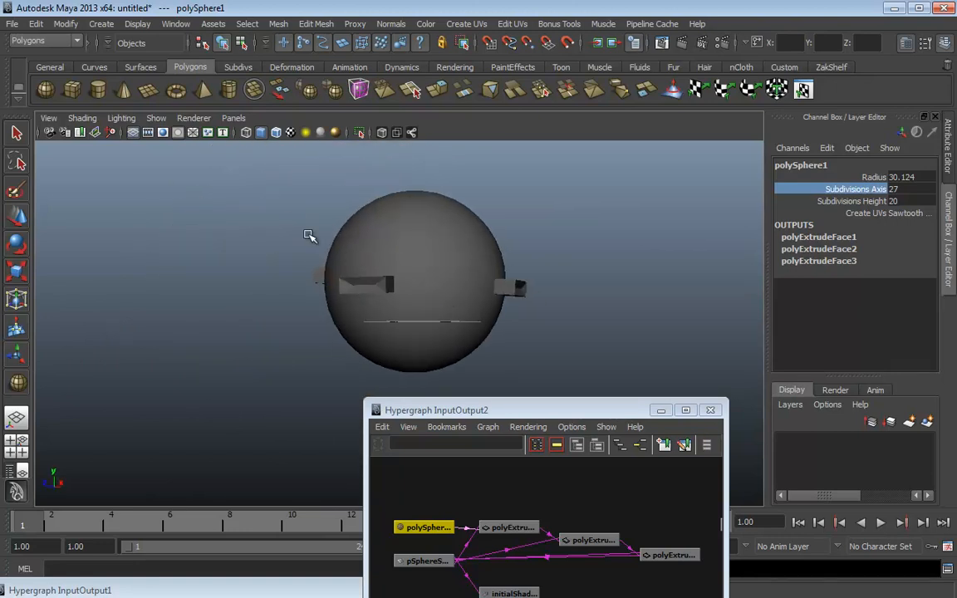
pyautogui.keyDown('alt'); pyautogui.moveTo(309, 236); pyautogui.dragTo(654, 258); pyautogui.keyUp('alt')
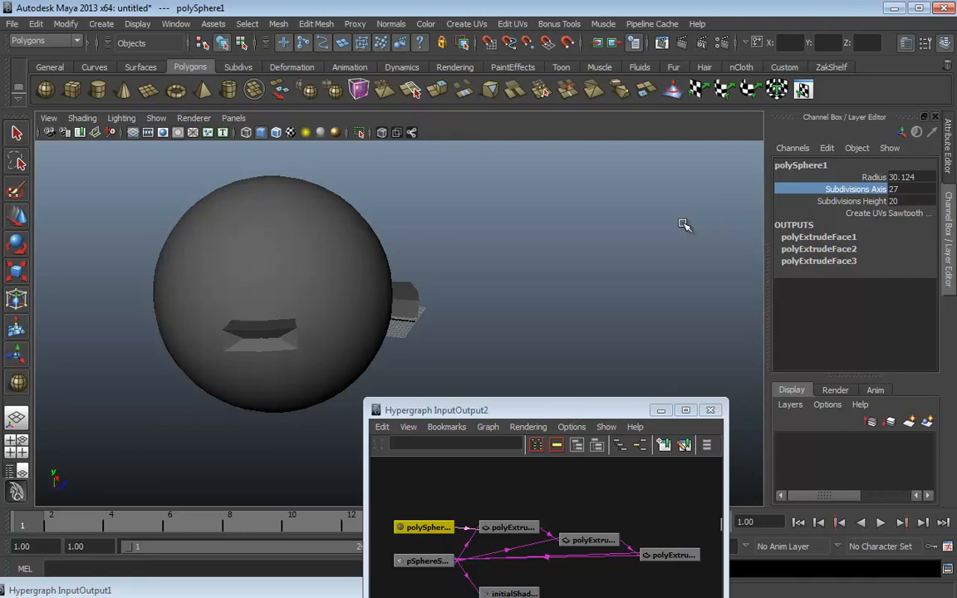
pyautogui.moveTo(685, 225); pyautogui.dragTo(631, 238, button='middle')
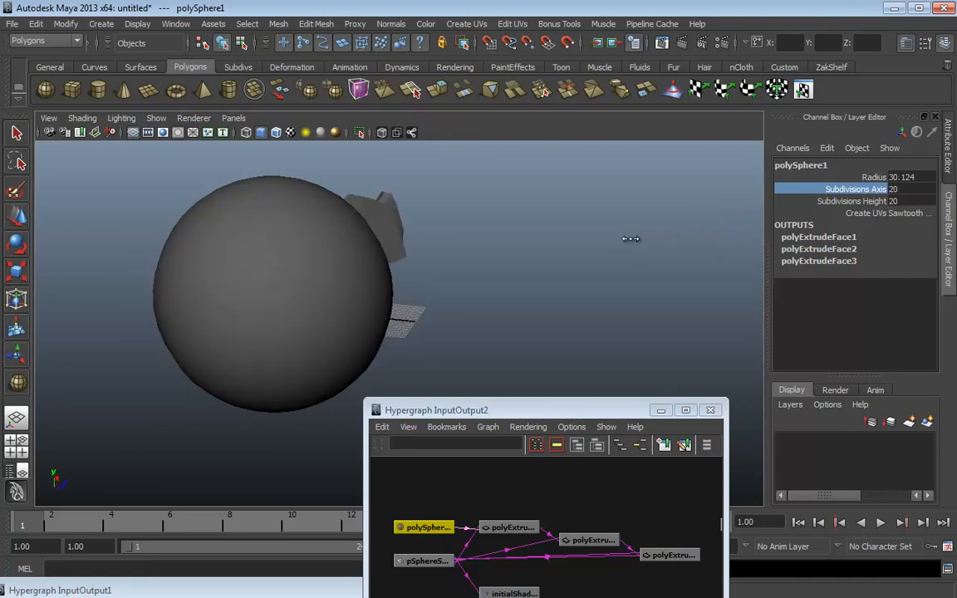
pyautogui.keyDown('alt'); pyautogui.moveTo(631, 238); pyautogui.dragTo(456, 220); pyautogui.keyUp('alt')
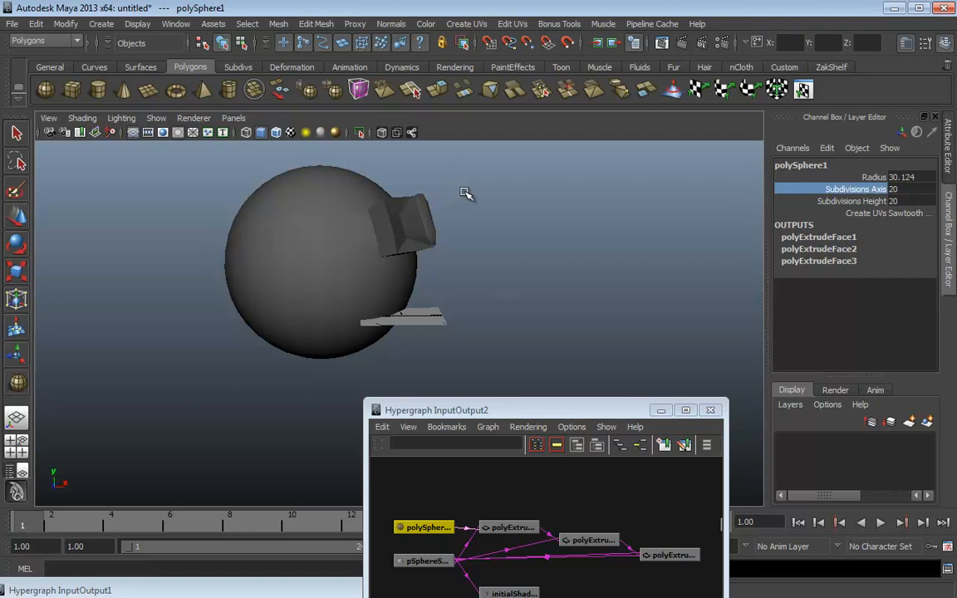
pyautogui.keyDown('alt'); pyautogui.moveTo(487, 207); pyautogui.dragTo(347, 198); pyautogui.keyUp('alt')
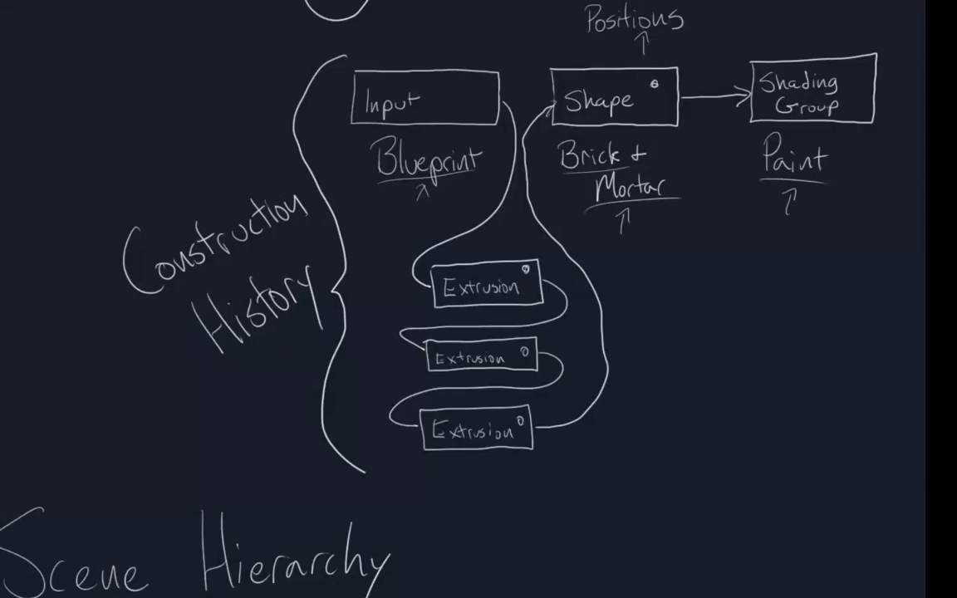
pyautogui.moveTo(459, 324); pyautogui.dragTo(239, 318, button='middle')
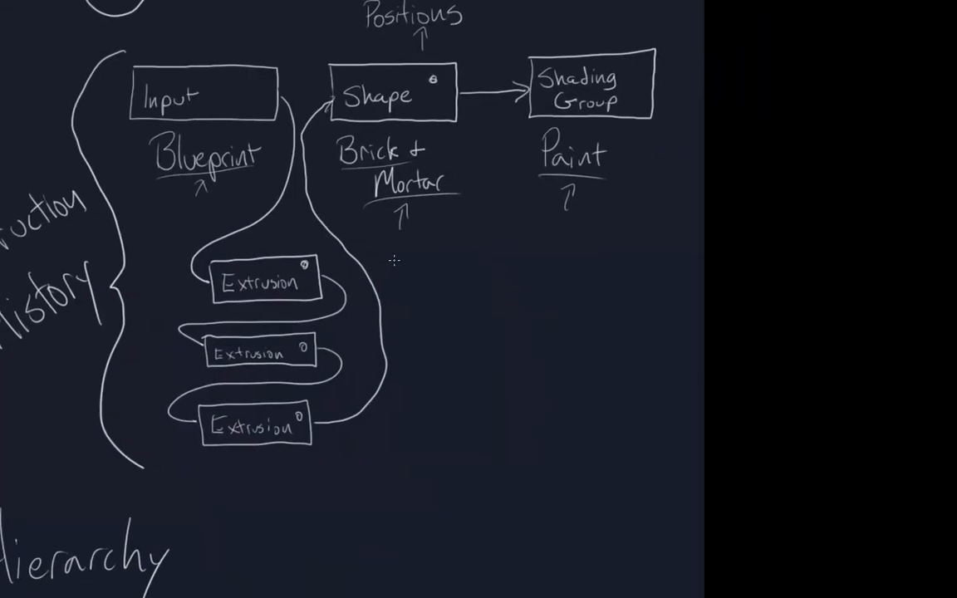
# Write 'Good - Editability' and 'Bad - Performance' beside the extrusion boxes
pyautogui.moveTo(446, 273)
pyautogui.mouseDown()
pyautogui.moveTo(421, 299)
pyautogui.moveTo(462, 314)
pyautogui.moveTo(487, 305)
pyautogui.moveTo(495, 279)
pyautogui.mouseUp()
pyautogui.moveTo(505, 293)
pyautogui.mouseDown()
pyautogui.moveTo(551, 308)
pyautogui.moveTo(581, 274)
pyautogui.moveTo(587, 289)
pyautogui.moveTo(654, 265)
pyautogui.moveTo(661, 314)
pyautogui.mouseUp()
pyautogui.moveTo(426, 343)
pyautogui.mouseDown()
pyautogui.moveTo(425, 389)
pyautogui.moveTo(464, 375)
pyautogui.moveTo(482, 342)
pyautogui.moveTo(517, 366)
pyautogui.moveTo(573, 363)
pyautogui.moveTo(598, 341)
pyautogui.moveTo(642, 366)
pyautogui.moveTo(703, 356)
pyautogui.mouseUp()
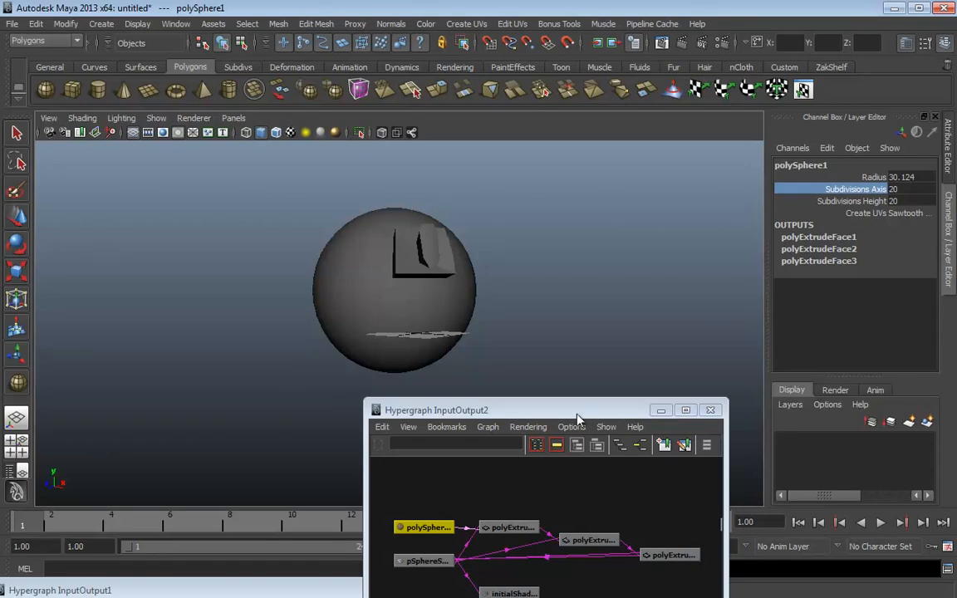
# Place the Hypergraph window beside the sphere, select the sphere and frame it in view
pyautogui.moveTo(587, 410)
pyautogui.mouseDown()
pyautogui.moveTo(566, 190)
pyautogui.moveTo(513, 165)
pyautogui.moveTo(676, 230)
pyautogui.mouseUp()
pyautogui.keyDown('alt'); pyautogui.moveTo(142, 280); pyautogui.dragTo(208, 304); pyautogui.keyUp('alt')
pyautogui.click(208, 304)
pyautogui.keyDown('alt'); pyautogui.moveTo(284, 342); pyautogui.dragTo(278, 324, button='middle'); pyautogui.keyUp('alt')
pyautogui.keyDown('alt'); pyautogui.moveTo(278, 325); pyautogui.dragTo(369, 355, button='right'); pyautogui.keyUp('alt')
pyautogui.keyDown('alt'); pyautogui.moveTo(272, 312); pyautogui.dragTo(309, 342, button='middle'); pyautogui.keyUp('alt')
# Delete the sphere's history with Edit > Delete by Type > History
pyautogui.click(36, 24)
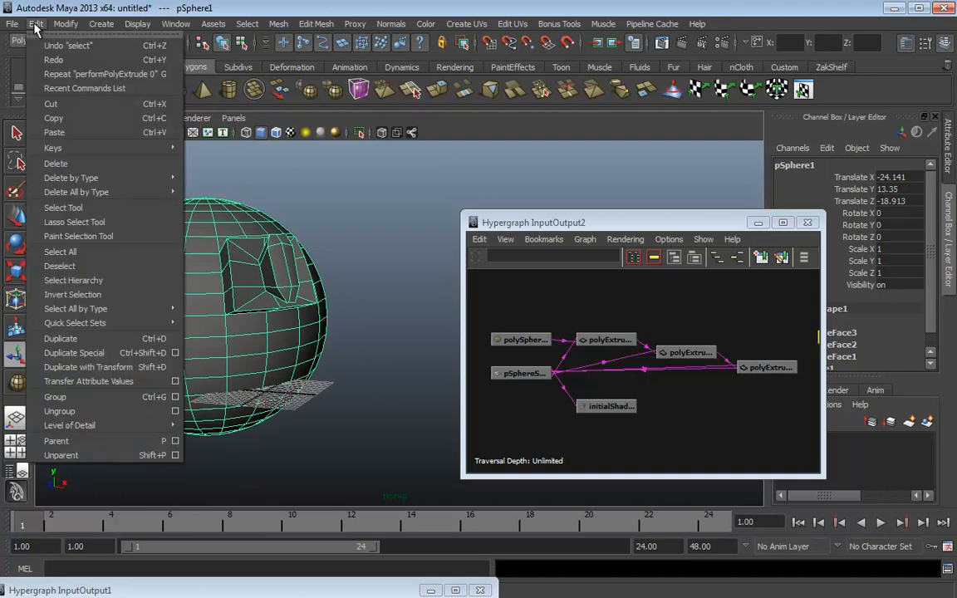
pyautogui.moveTo(73, 178)
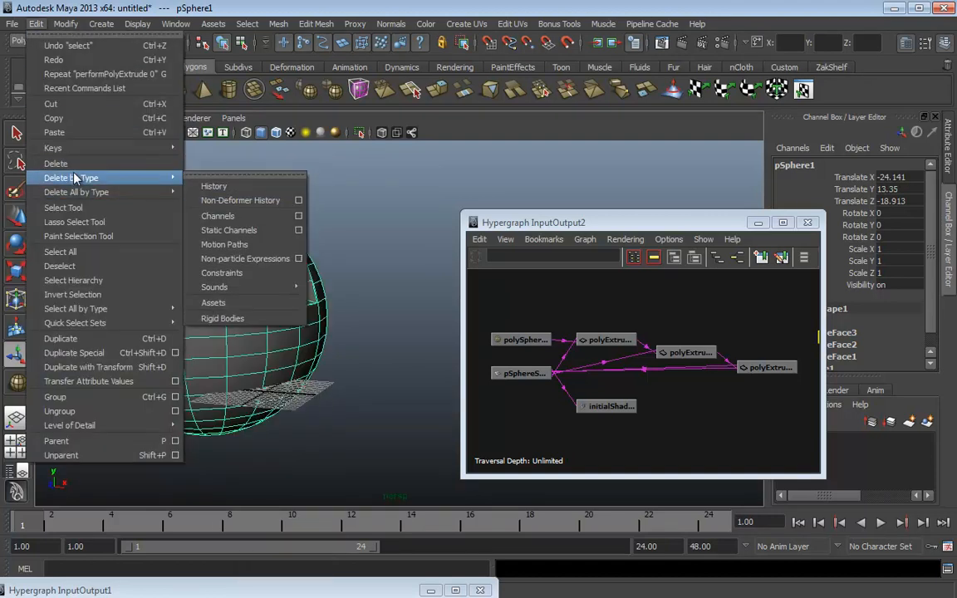
pyautogui.click(220, 184)
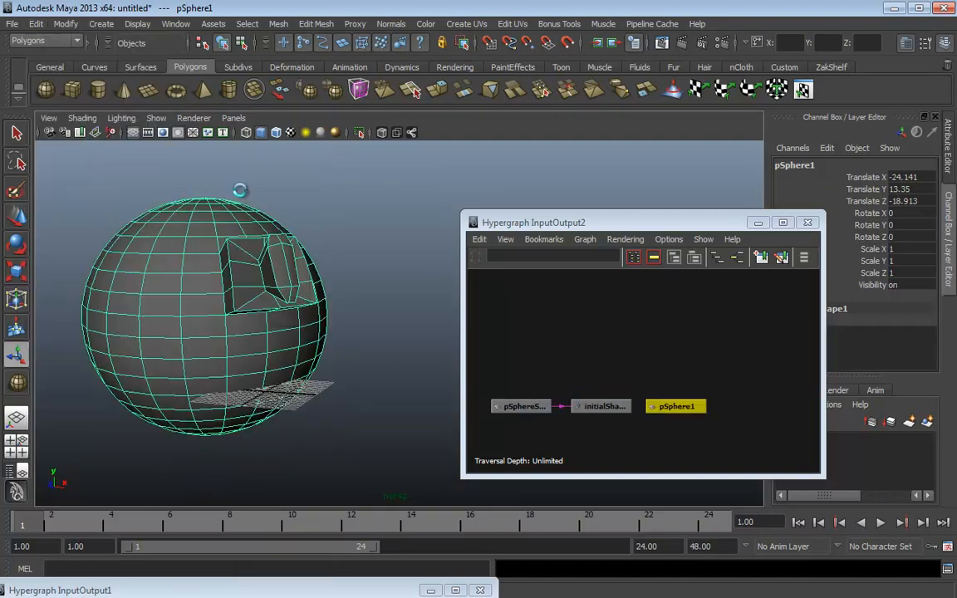
# Arrange pSphere1 above pSphereShape and initialShadingGroup in the Hypergraph
pyautogui.keyDown('alt'); pyautogui.moveTo(616, 368); pyautogui.dragTo(666, 342, button='middle'); pyautogui.keyUp('alt')
pyautogui.keyDown('alt'); pyautogui.moveTo(667, 342); pyautogui.dragTo(719, 367, button='right'); pyautogui.keyUp('alt')
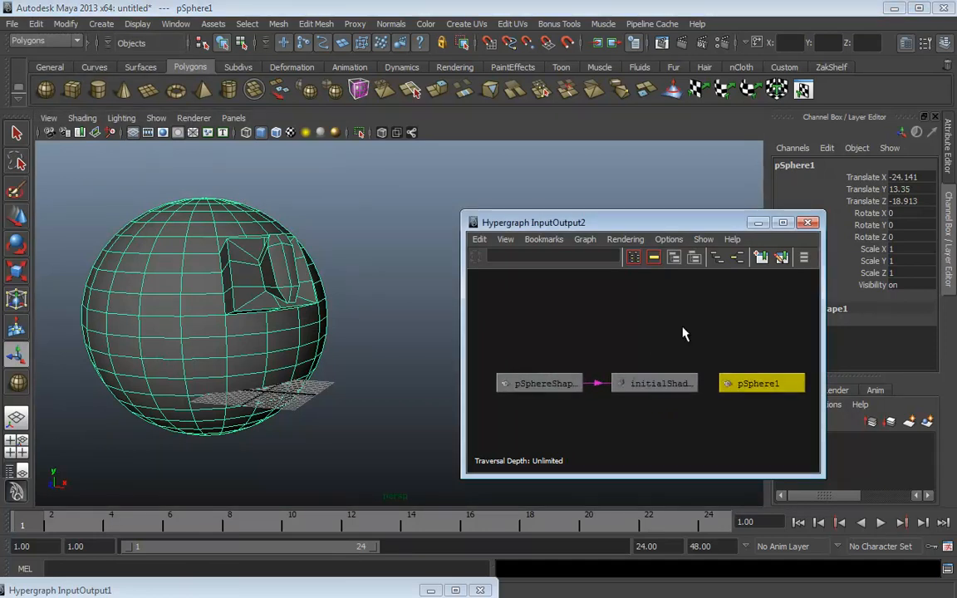
pyautogui.click(549, 384)
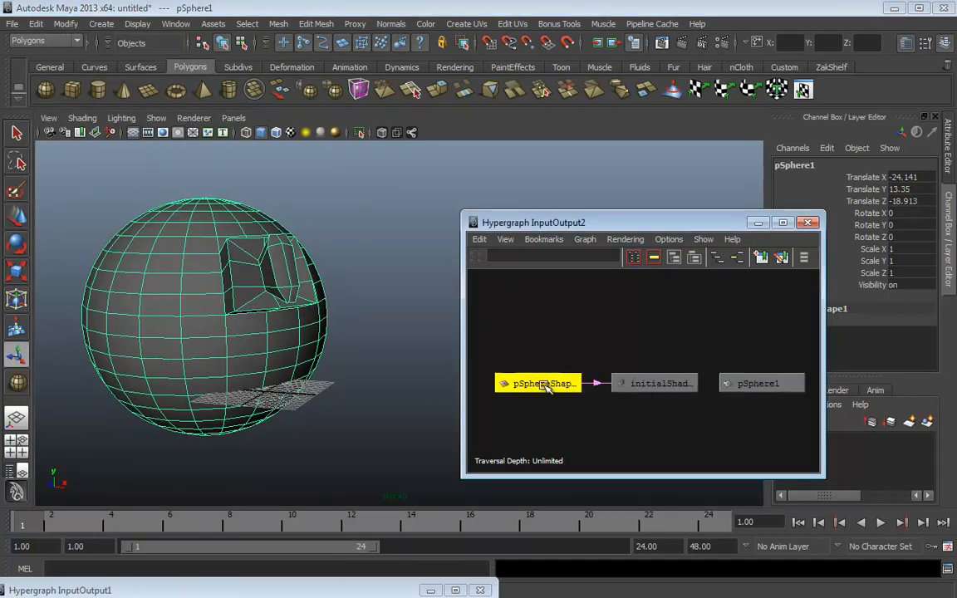
pyautogui.moveTo(620, 384); pyautogui.dragTo(624, 360)
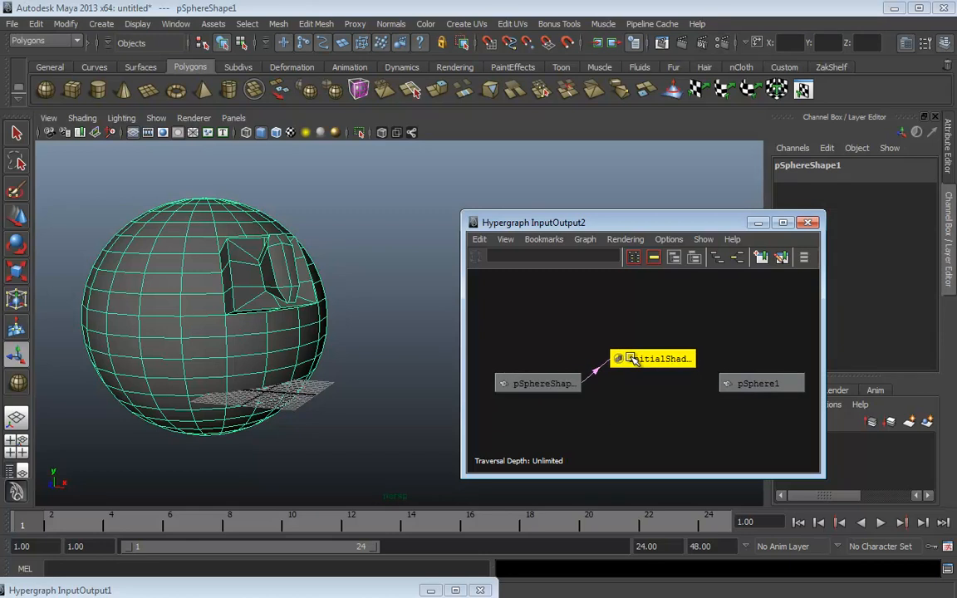
pyautogui.moveTo(735, 387); pyautogui.dragTo(544, 336)
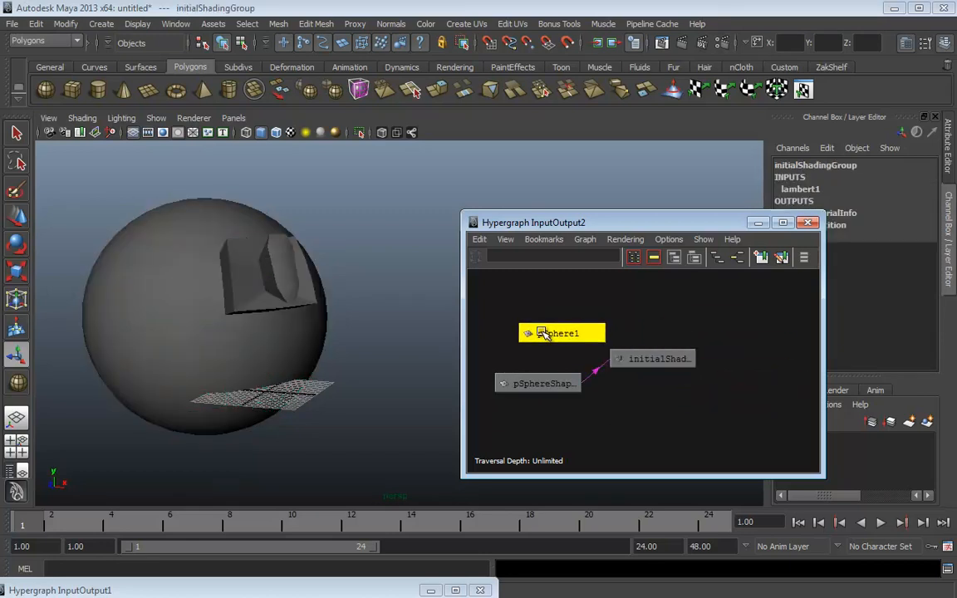
pyautogui.moveTo(623, 359); pyautogui.dragTo(627, 385)
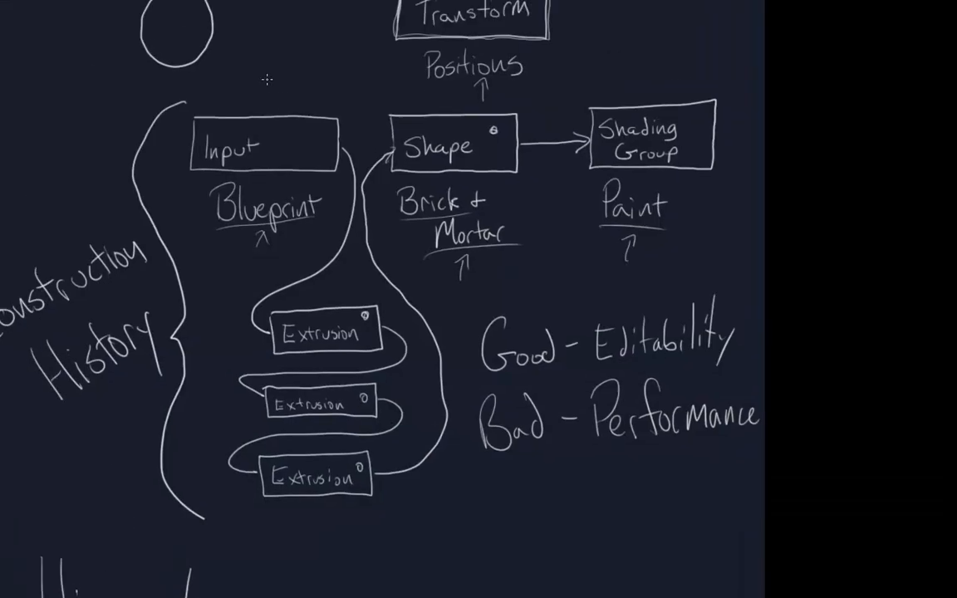
# Loop the Input and Extrusion boxes with an arrow to Shape, then erase them
pyautogui.moveTo(266, 79)
pyautogui.mouseDown()
pyautogui.moveTo(218, 77)
pyautogui.moveTo(155, 133)
pyautogui.moveTo(196, 241)
pyautogui.moveTo(206, 413)
pyautogui.moveTo(295, 550)
pyautogui.moveTo(412, 530)
pyautogui.moveTo(436, 427)
pyautogui.moveTo(328, 120)
pyautogui.moveTo(204, 89)
pyautogui.moveTo(154, 177)
pyautogui.moveTo(237, 455)
pyautogui.mouseUp()
pyautogui.moveTo(327, 100); pyautogui.dragTo(399, 121)
pyautogui.moveTo(366, 96); pyautogui.dragTo(400, 120)
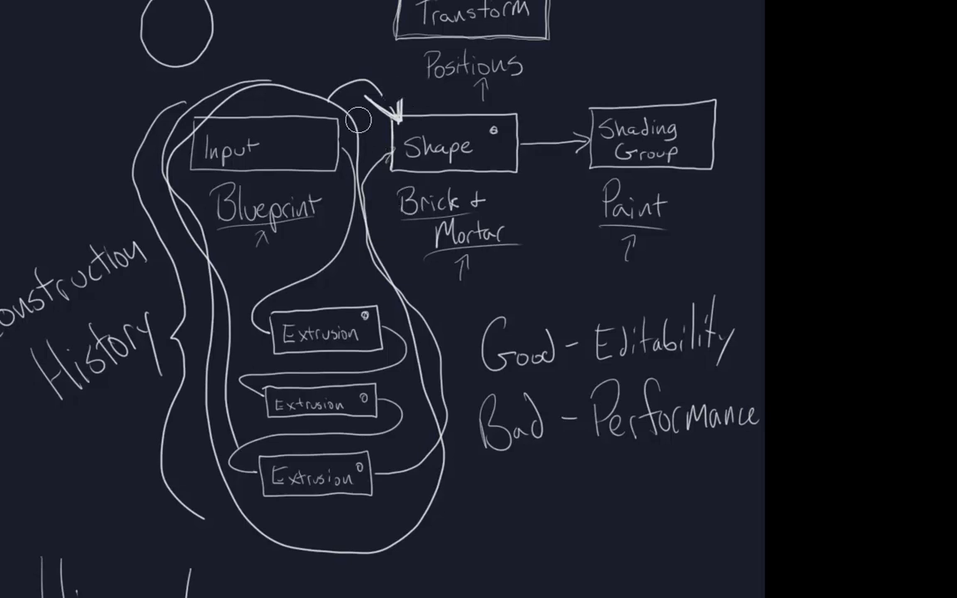
pyautogui.moveTo(359, 121)
pyautogui.mouseDown()
pyautogui.moveTo(395, 93)
pyautogui.moveTo(389, 108)
pyautogui.moveTo(398, 111)
pyautogui.moveTo(360, 151)
pyautogui.moveTo(436, 419)
pyautogui.moveTo(343, 363)
pyautogui.moveTo(349, 446)
pyautogui.moveTo(298, 507)
pyautogui.moveTo(264, 338)
pyautogui.moveTo(255, 481)
pyautogui.moveTo(213, 388)
pyautogui.moveTo(171, 124)
pyautogui.moveTo(232, 320)
pyautogui.moveTo(289, 82)
pyautogui.moveTo(344, 250)
pyautogui.mouseUp()
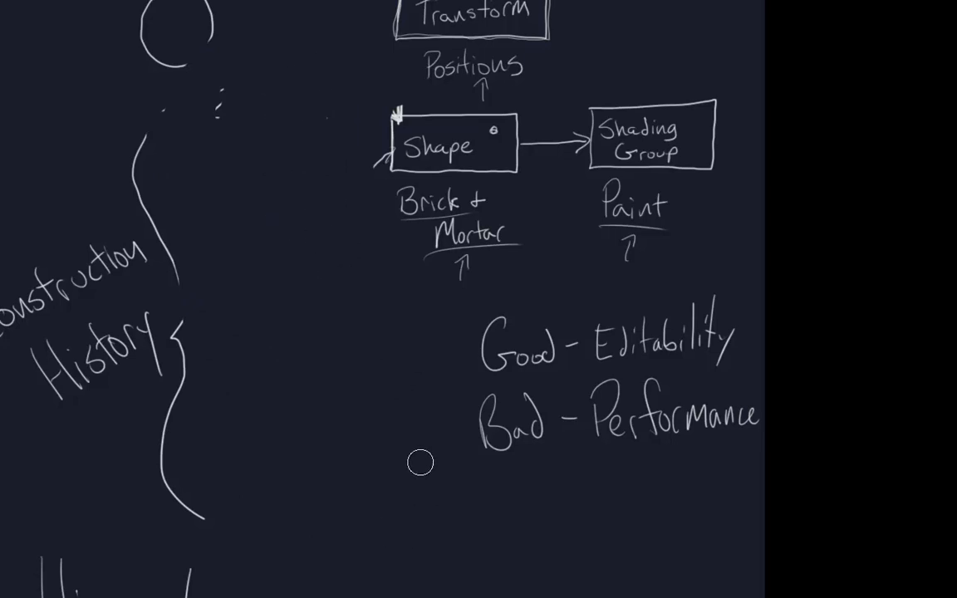
pyautogui.moveTo(222, 86)
pyautogui.mouseDown()
pyautogui.moveTo(325, 147)
pyautogui.moveTo(161, 107)
pyautogui.mouseUp()
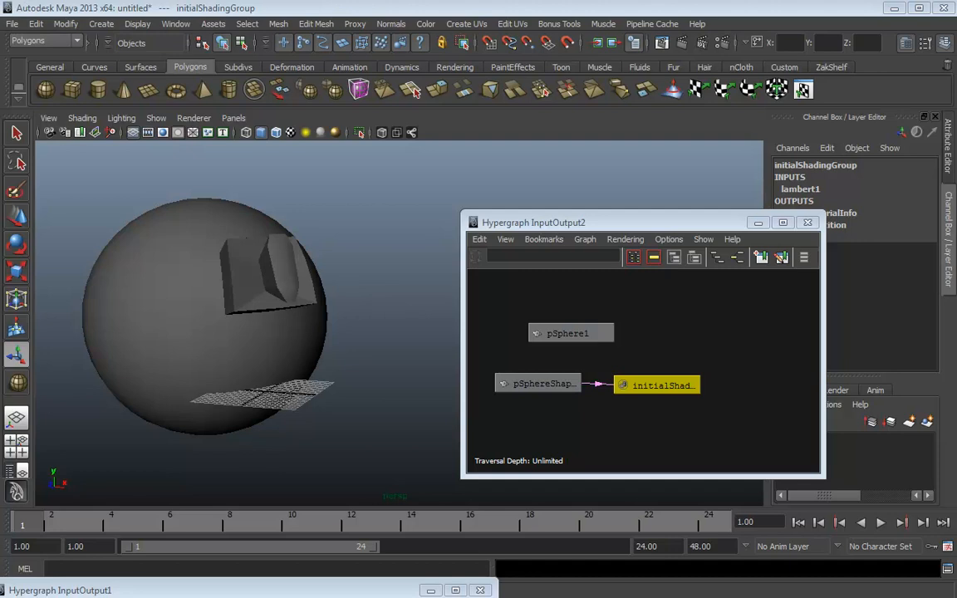
# In the forum, start a private message to the UDK 101 teaching assistant
pyautogui.hotkey('alt', 'Tab')
pyautogui.click(67, 11)
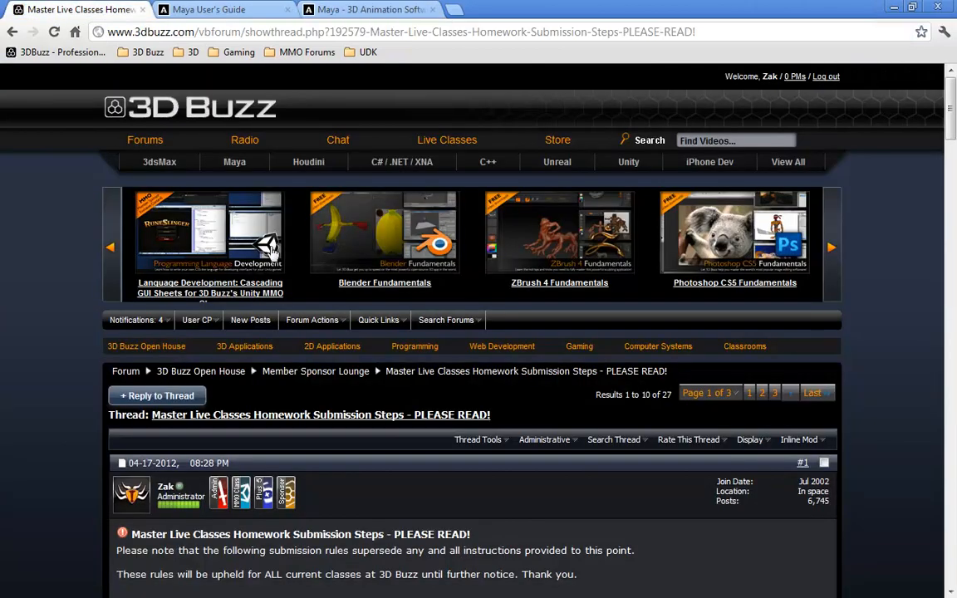
pyautogui.scroll(-5, 395, 353)
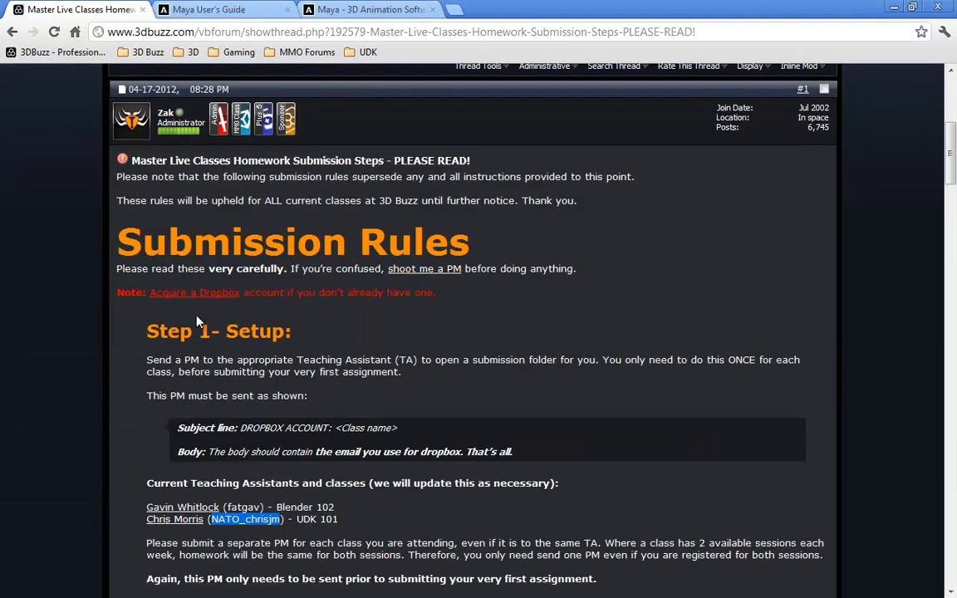
pyautogui.moveTo(128, 333); pyautogui.dragTo(357, 341)
pyautogui.scroll(-2, 356, 346)
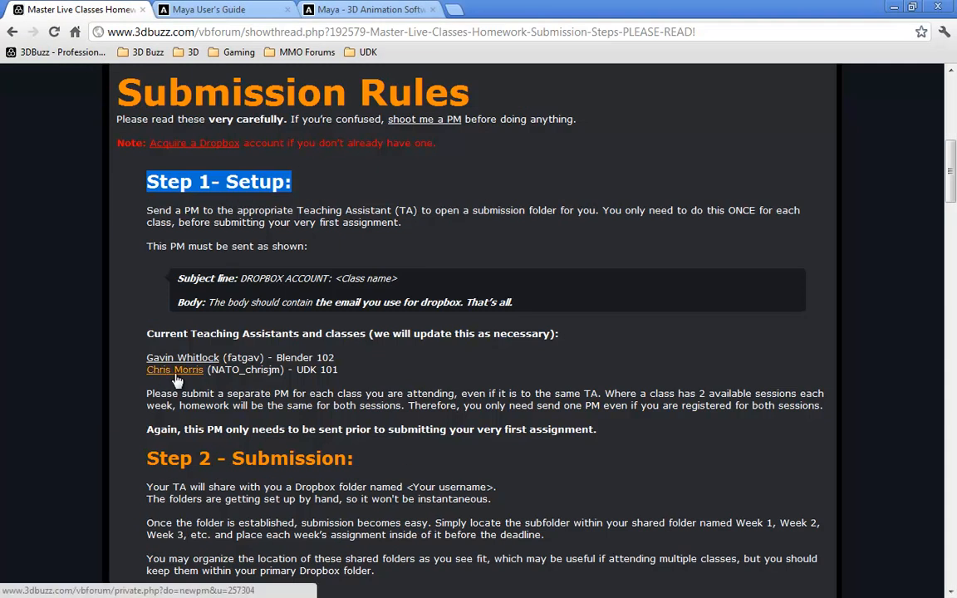
pyautogui.moveTo(208, 370); pyautogui.dragTo(275, 370)
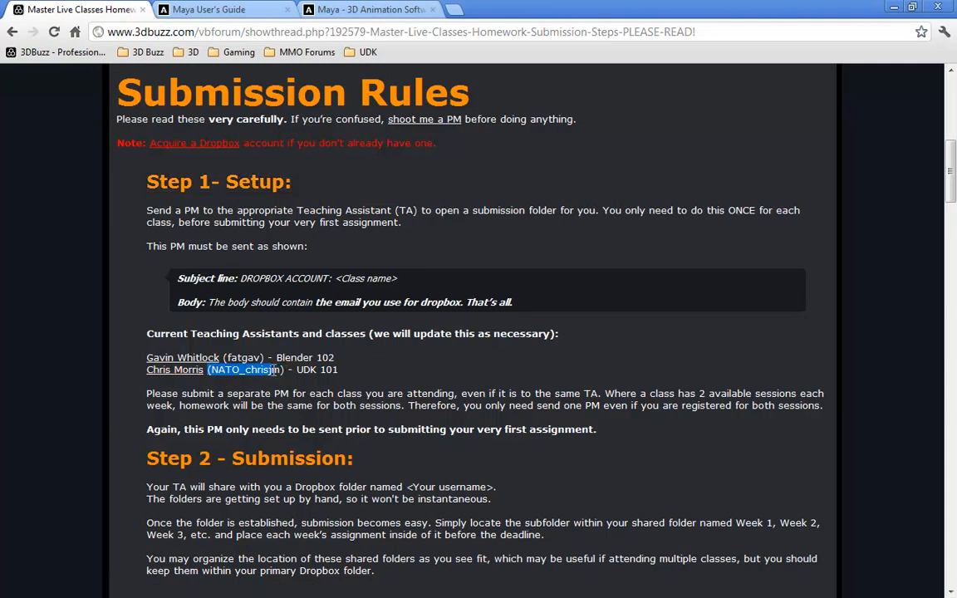
pyautogui.click(162, 373)
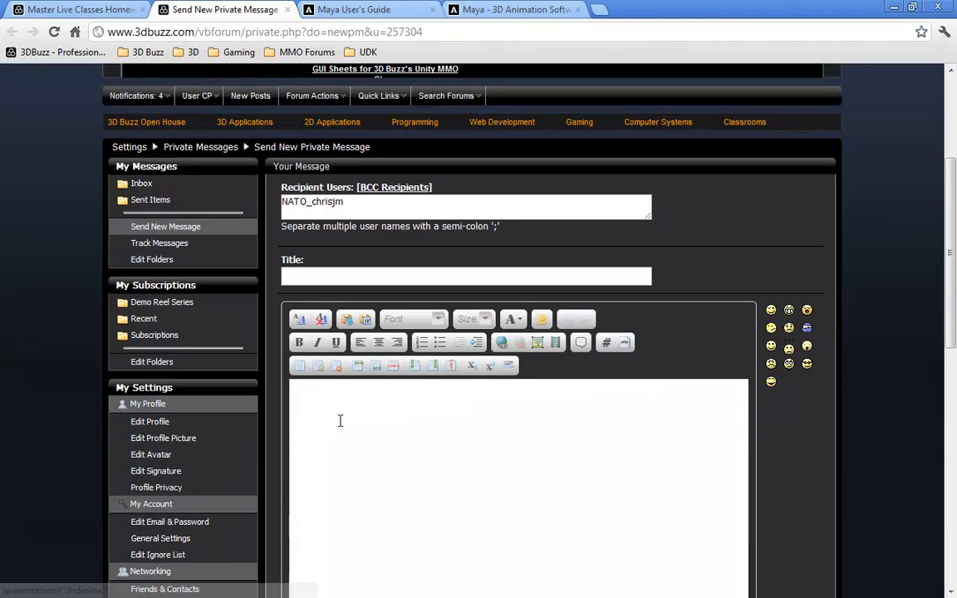
# Type and erase a partial e-mail address in the message body, then return to Submission Rules
pyautogui.click(399, 398)
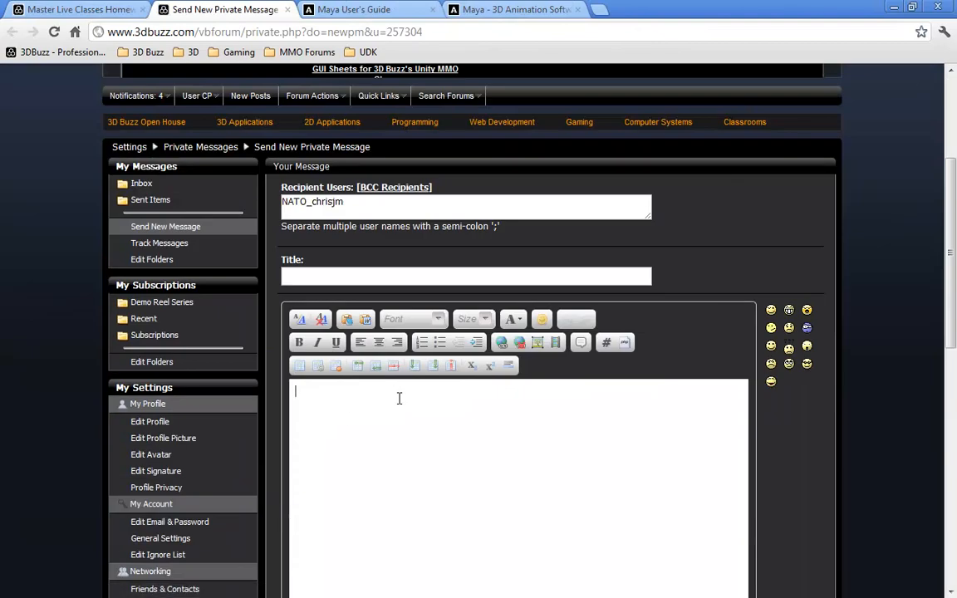
pyautogui.press('BackSpace')
pyautogui.press('BackSpace')
pyautogui.press('BackSpace')
pyautogui.press('BackSpace')
pyautogui.press('BackSpace')
pyautogui.press('BackSpace')
pyautogui.press('BackSpace')
pyautogui.press('BackSpace')
pyautogui.press('BackSpace')
pyautogui.press('BackSpace')
pyautogui.press('BackSpace')
pyautogui.press('BackSpace')
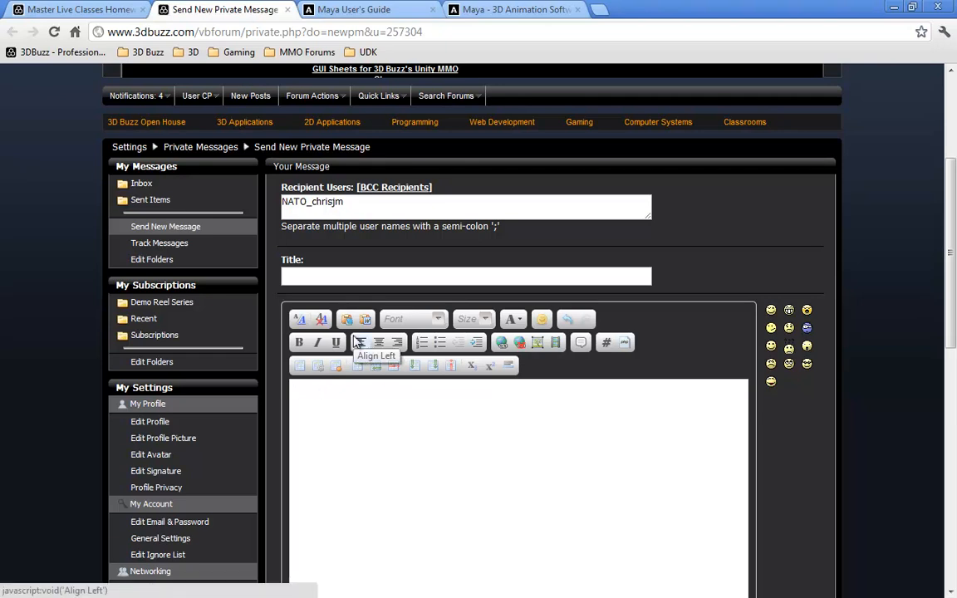
pyautogui.click(62, 10)
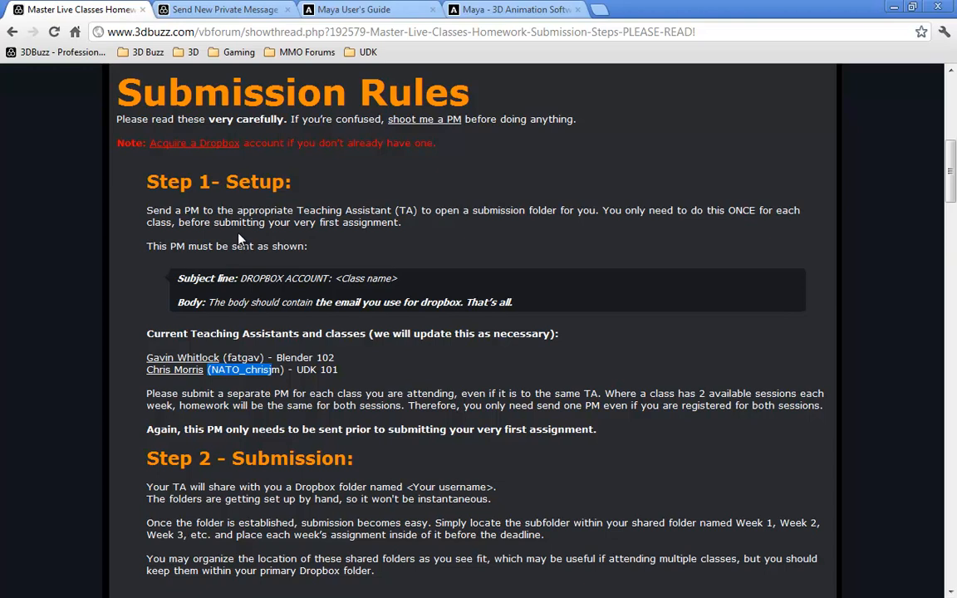